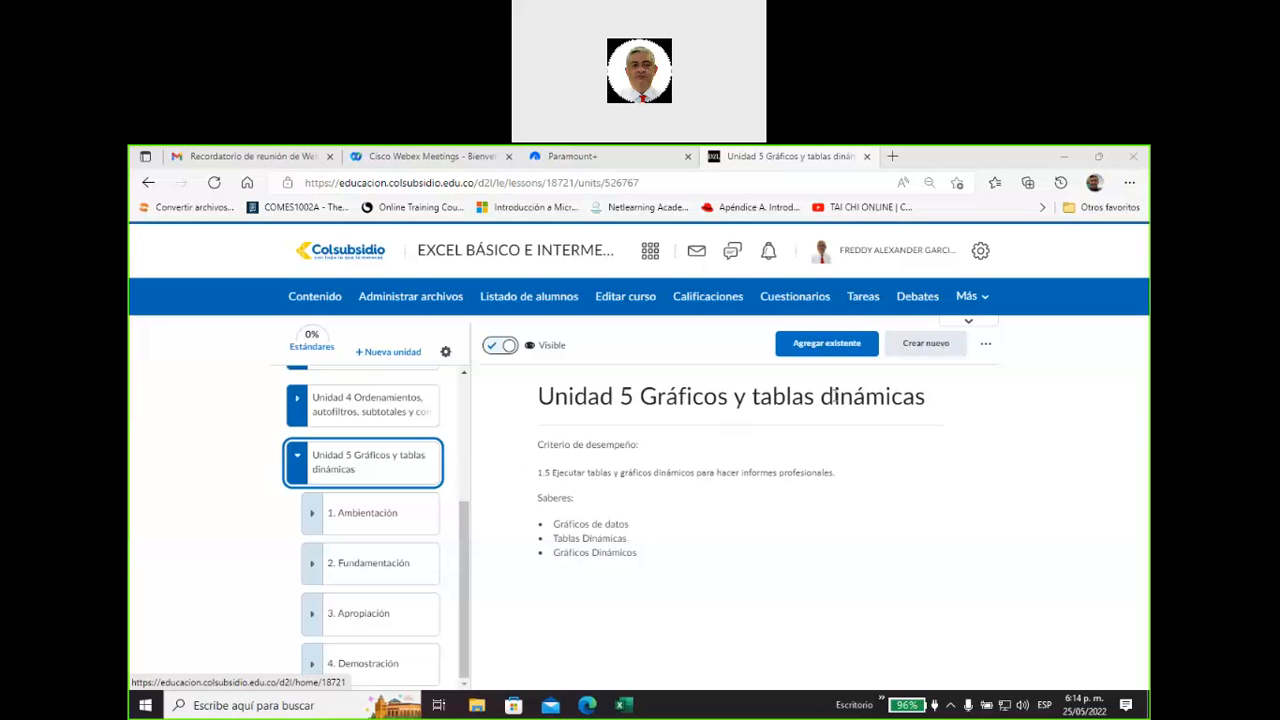
Expand the Ambientación and Fundamentación sections of Unidad 5 and view the Fundamentación study materials.
left_click_drag(822, 397, 936, 402)
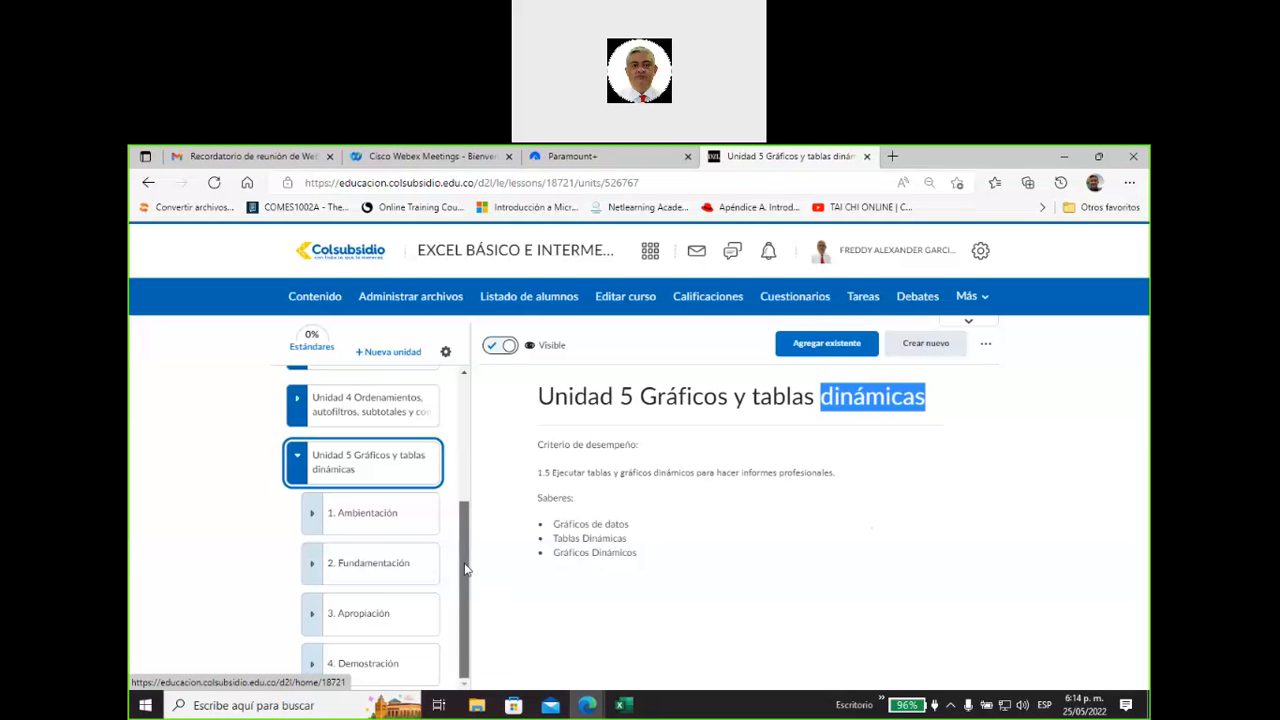
left_click(385, 516)
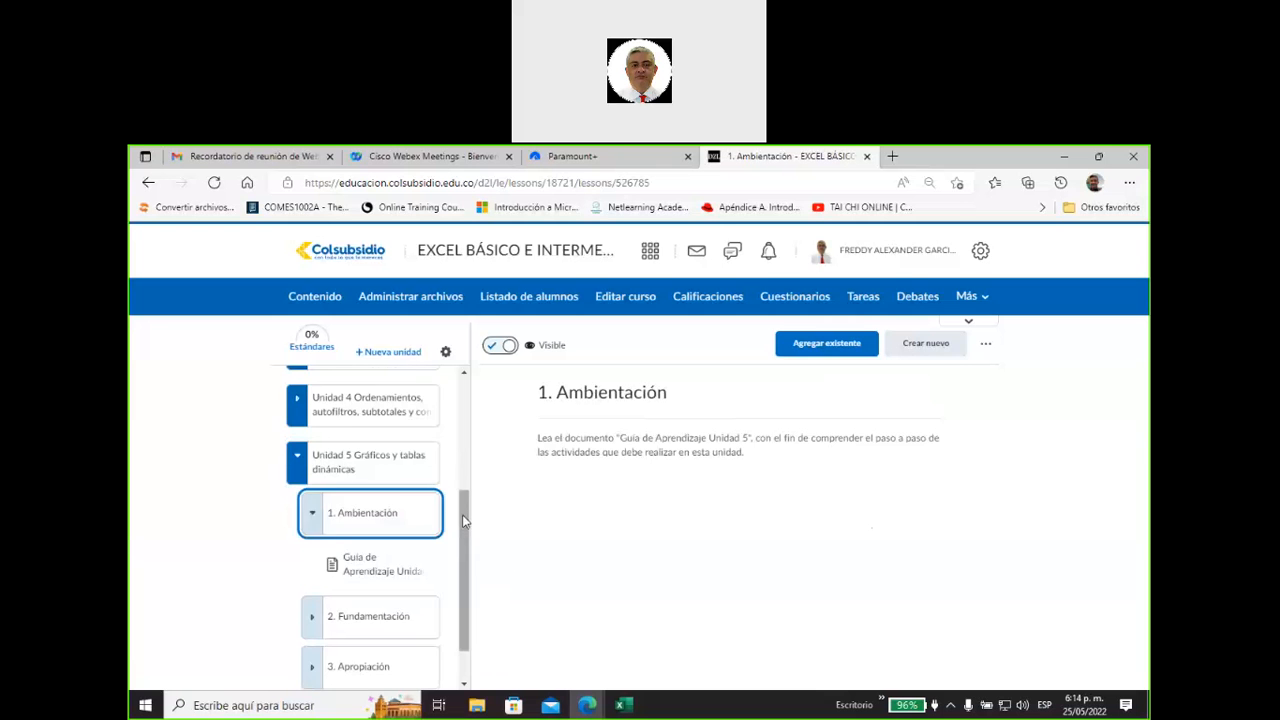
left_click(391, 563)
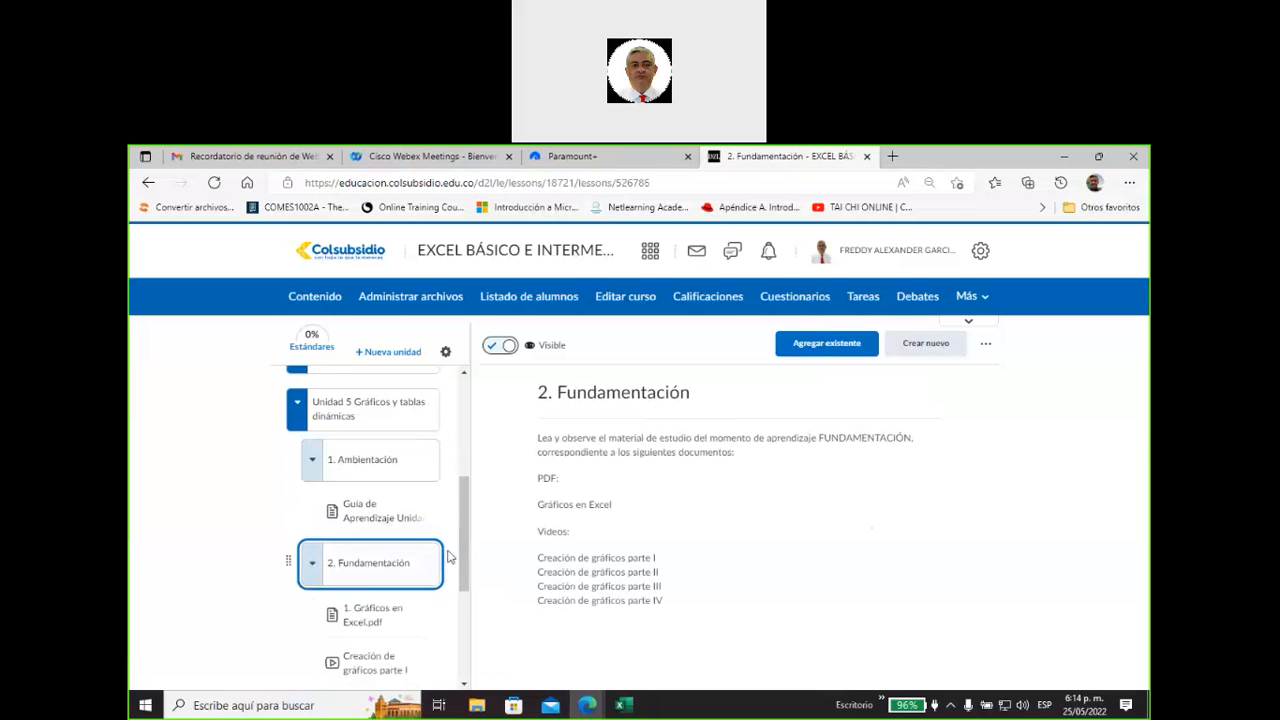
left_click_drag(465, 508, 465, 560)
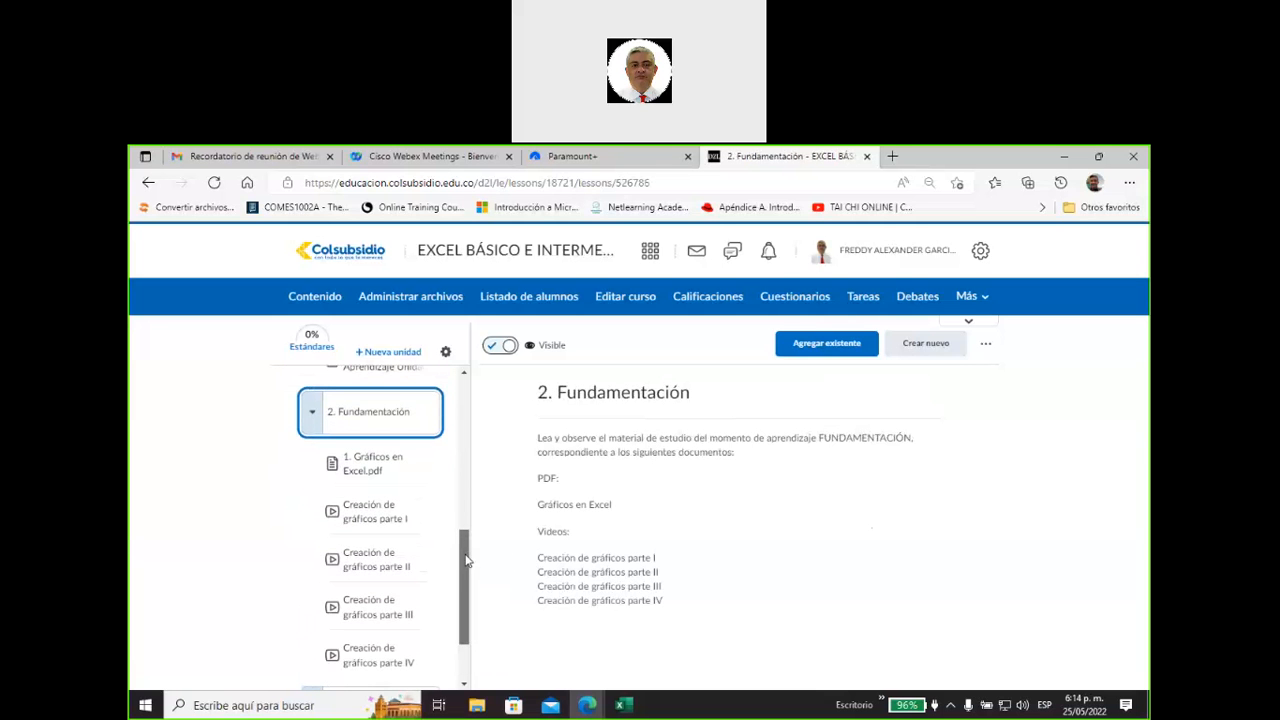
Look through the first pages of "1. Gráficos en Excel.pdf" and open the video "Creación de gráficos parte I".
left_click(362, 465)
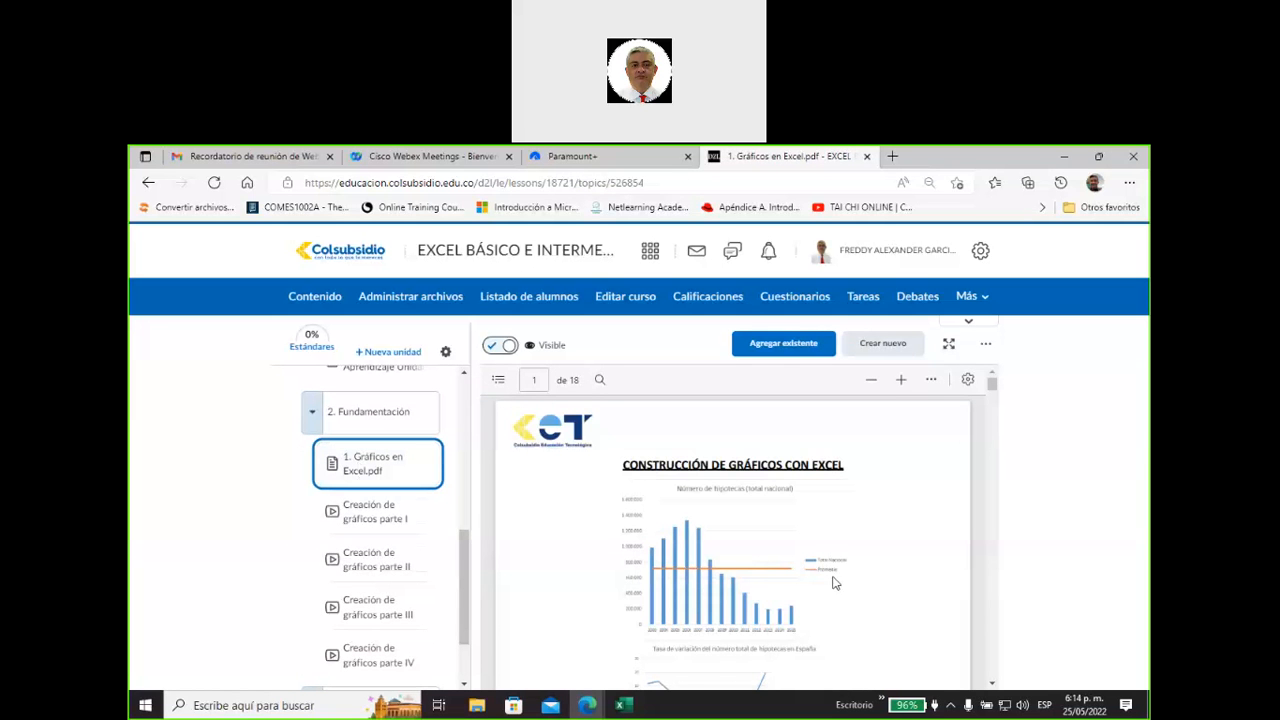
scroll(745, 536, "down", 2)
scroll(743, 535, "down", 10)
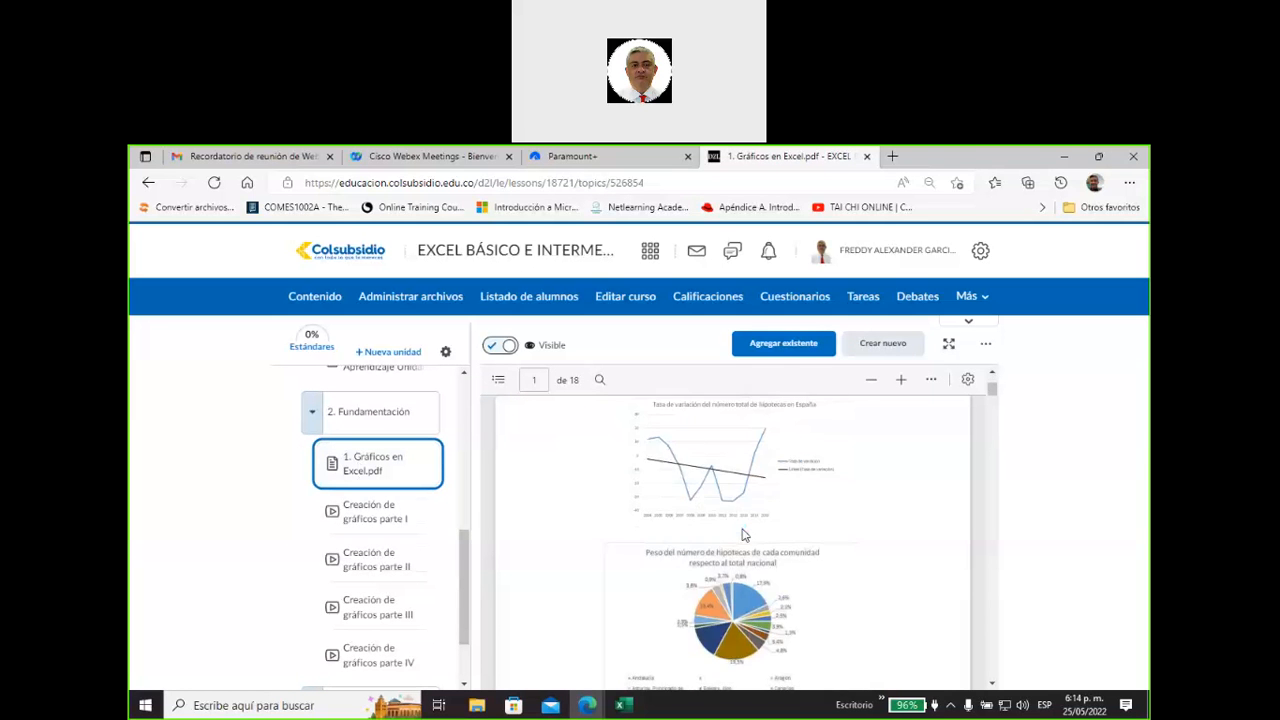
scroll(743, 533, "down", 2)
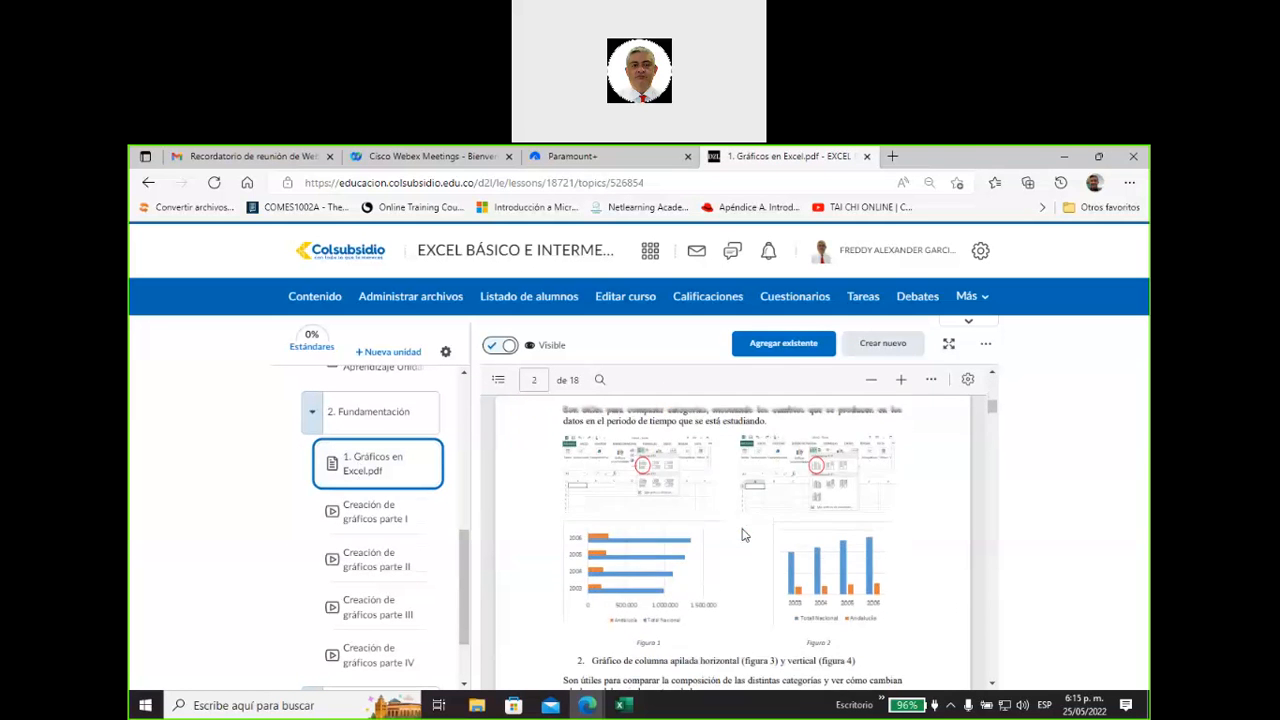
scroll(690, 512, "up", 1)
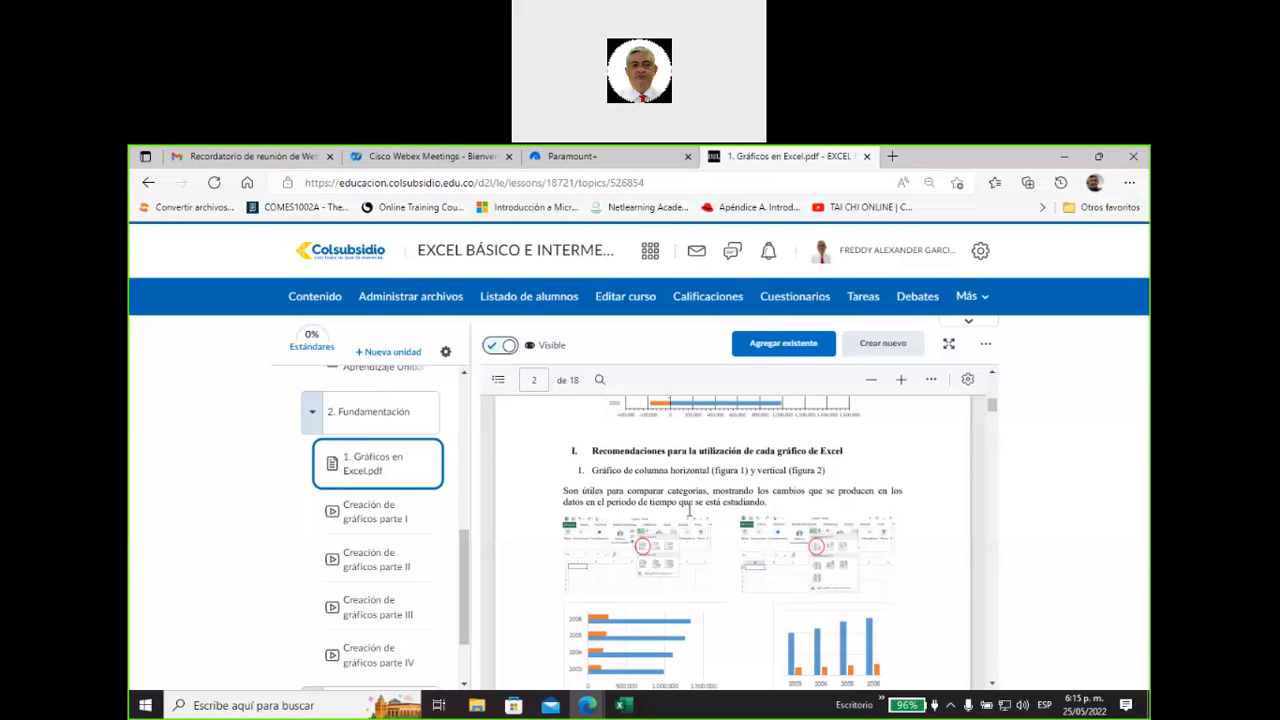
left_click(380, 518)
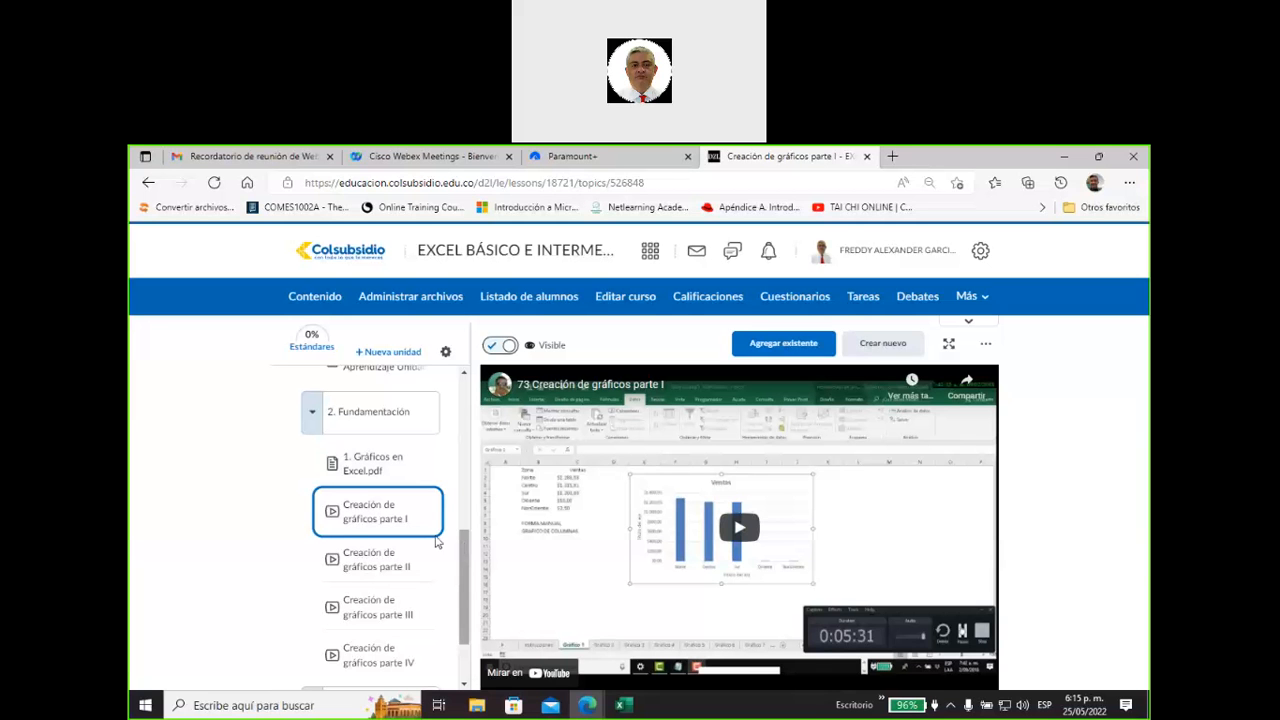
Download "Taller Unidad 5.xlsx" from the 3. Apropiación section of Unidad 5.
scroll(314, 540, "down", 2)
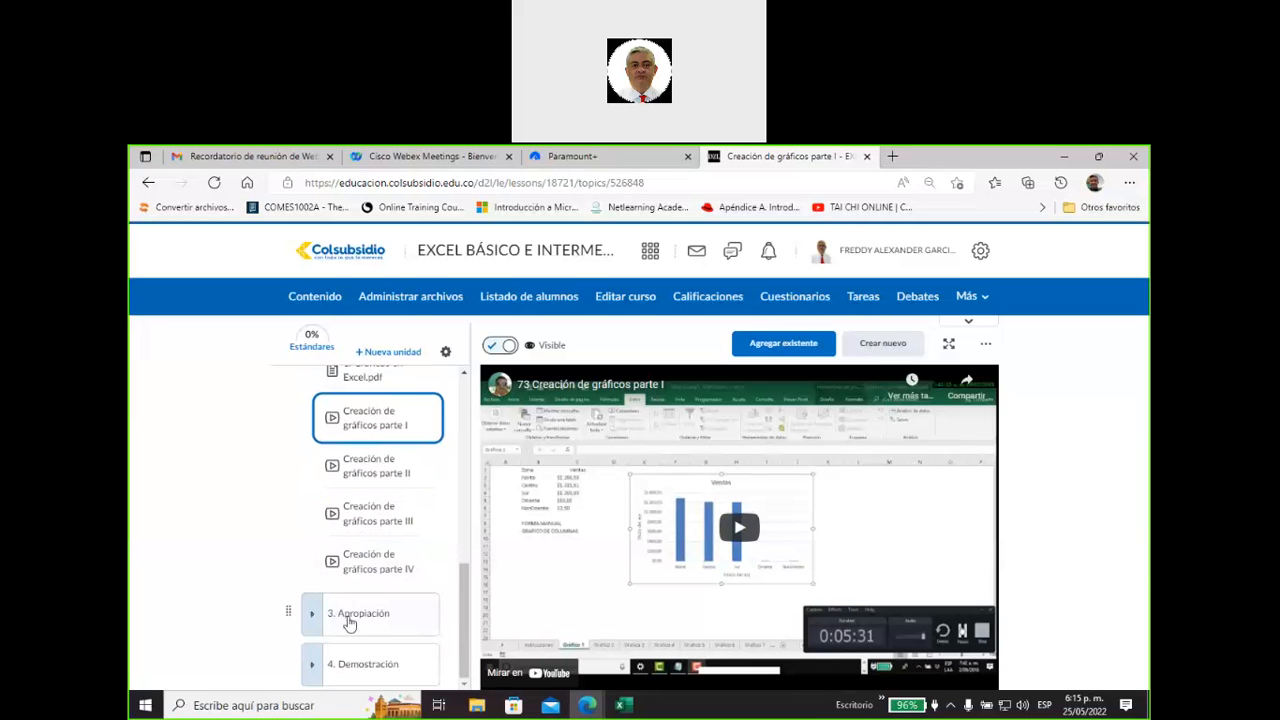
left_click(349, 623)
left_click(310, 613)
left_click(368, 626)
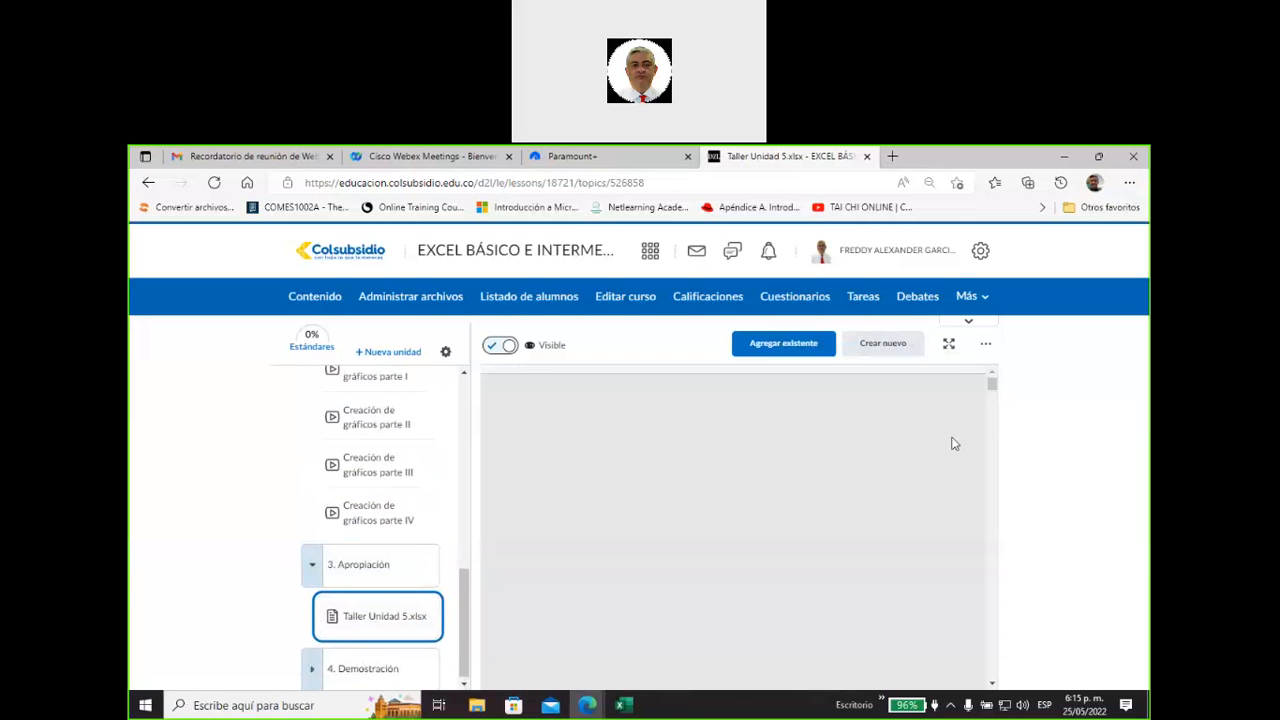
left_click(985, 345)
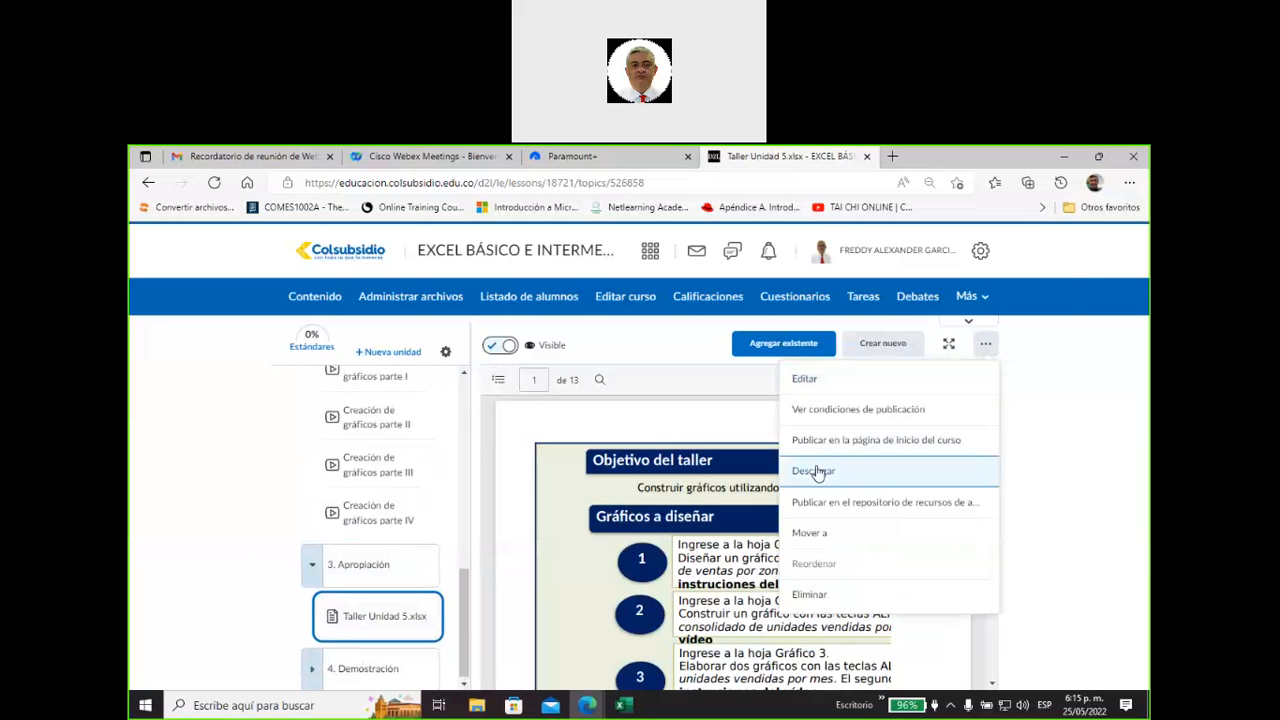
left_click(857, 469)
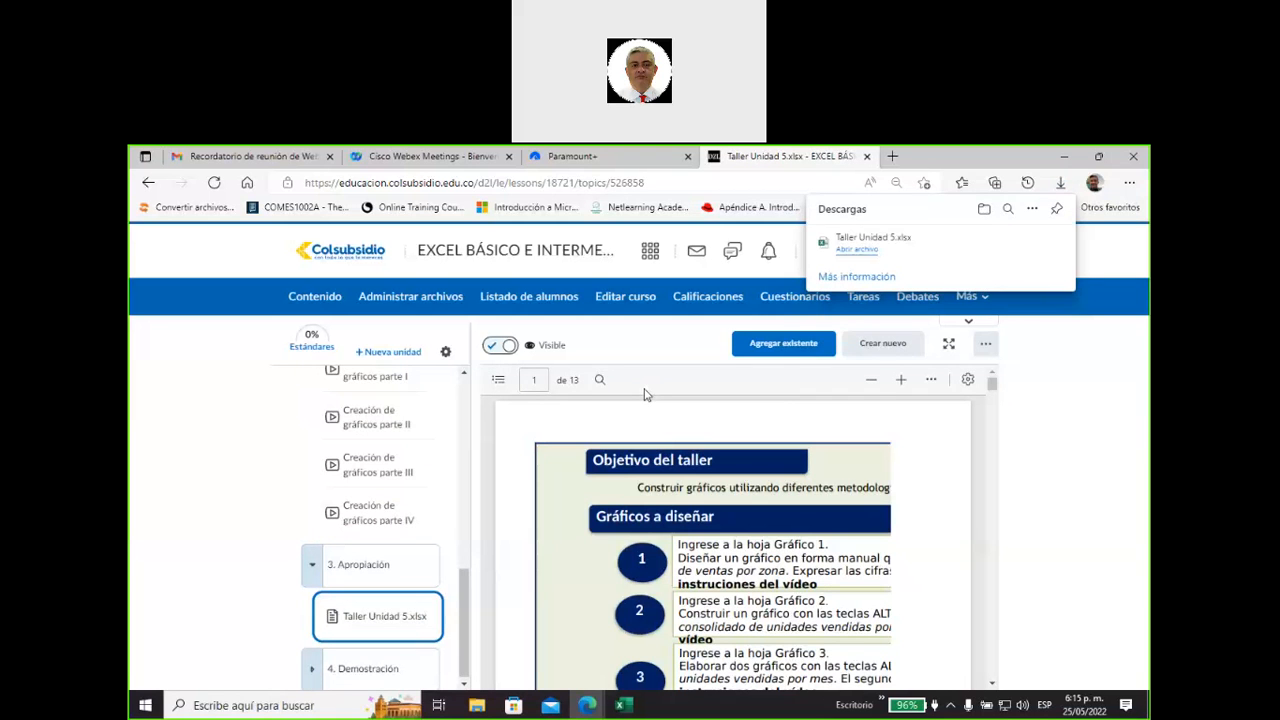
Open the downloaded "Taller Unidad 5.xlsx" and switch to its Excel window.
left_click(858, 250)
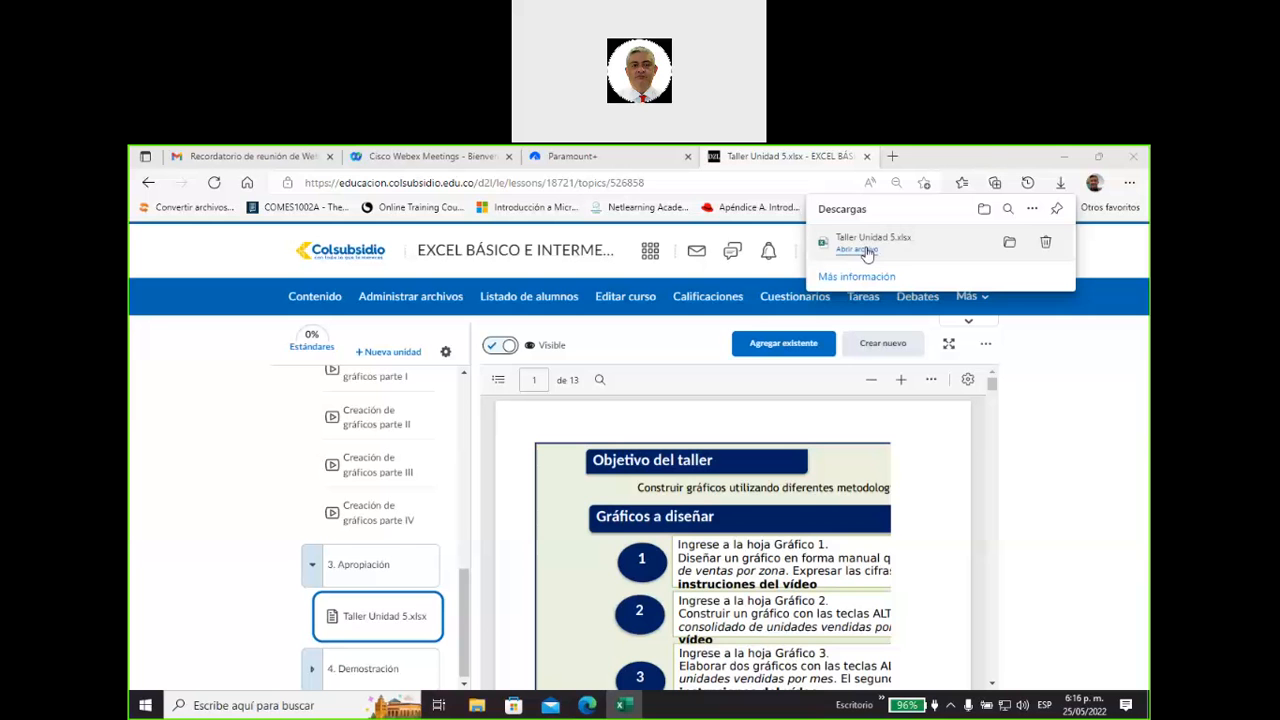
left_click(622, 706)
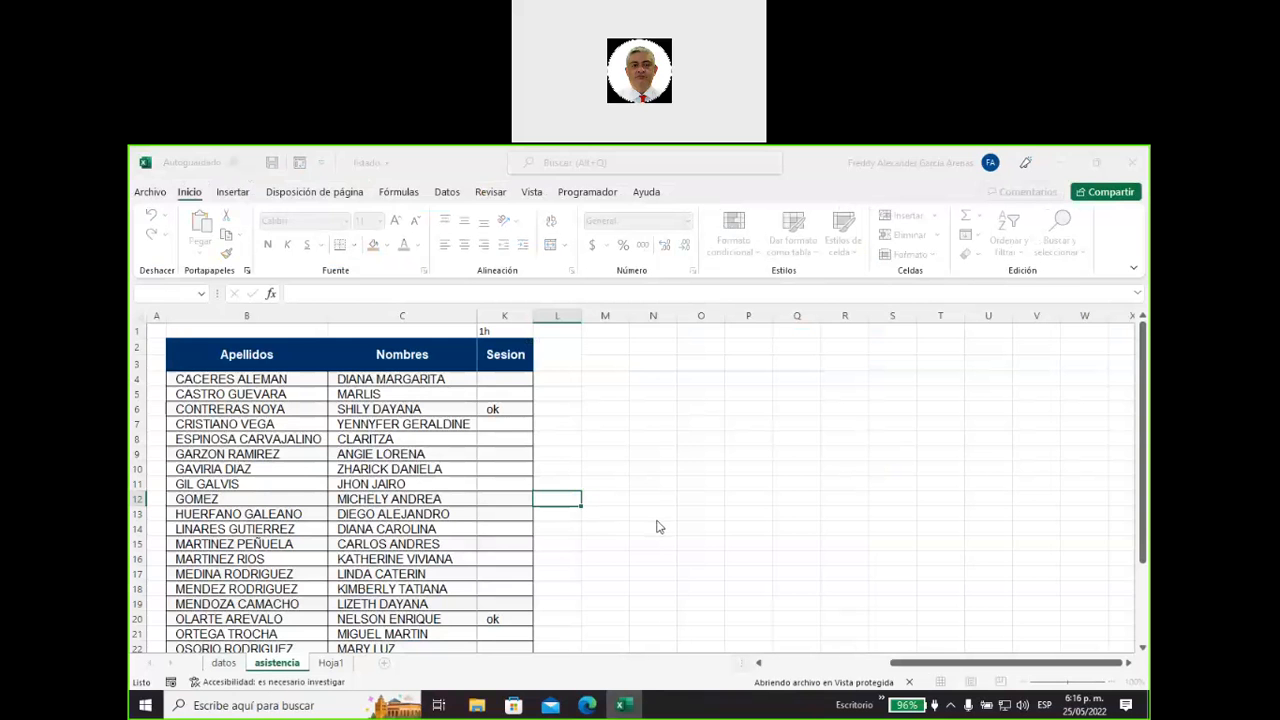
left_click(587, 705)
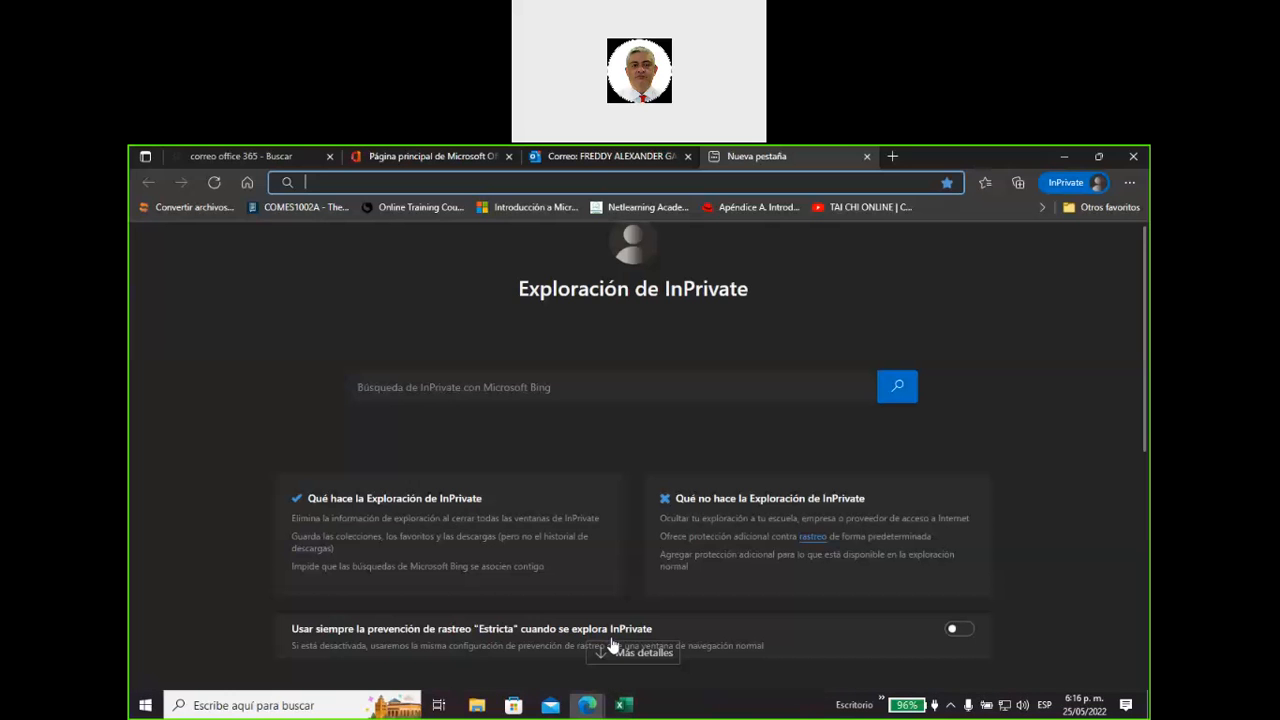
mouse_move(587, 705)
left_click(500, 645)
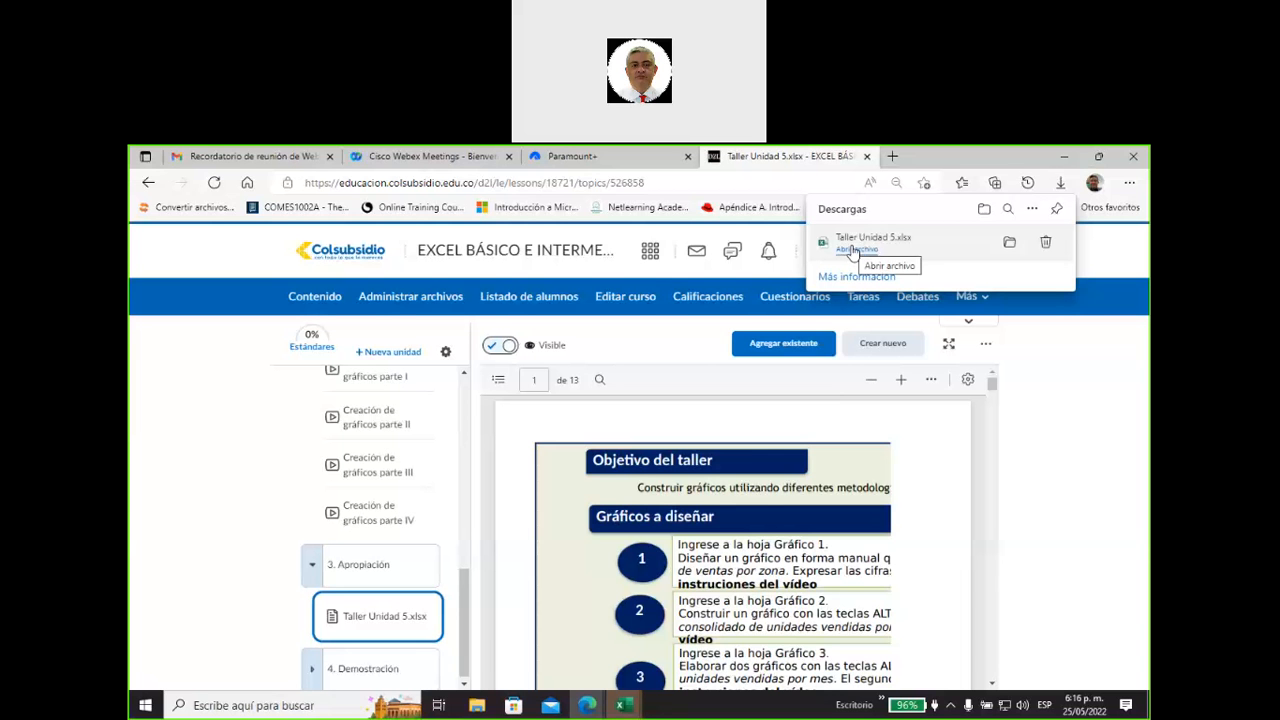
left_click(624, 706)
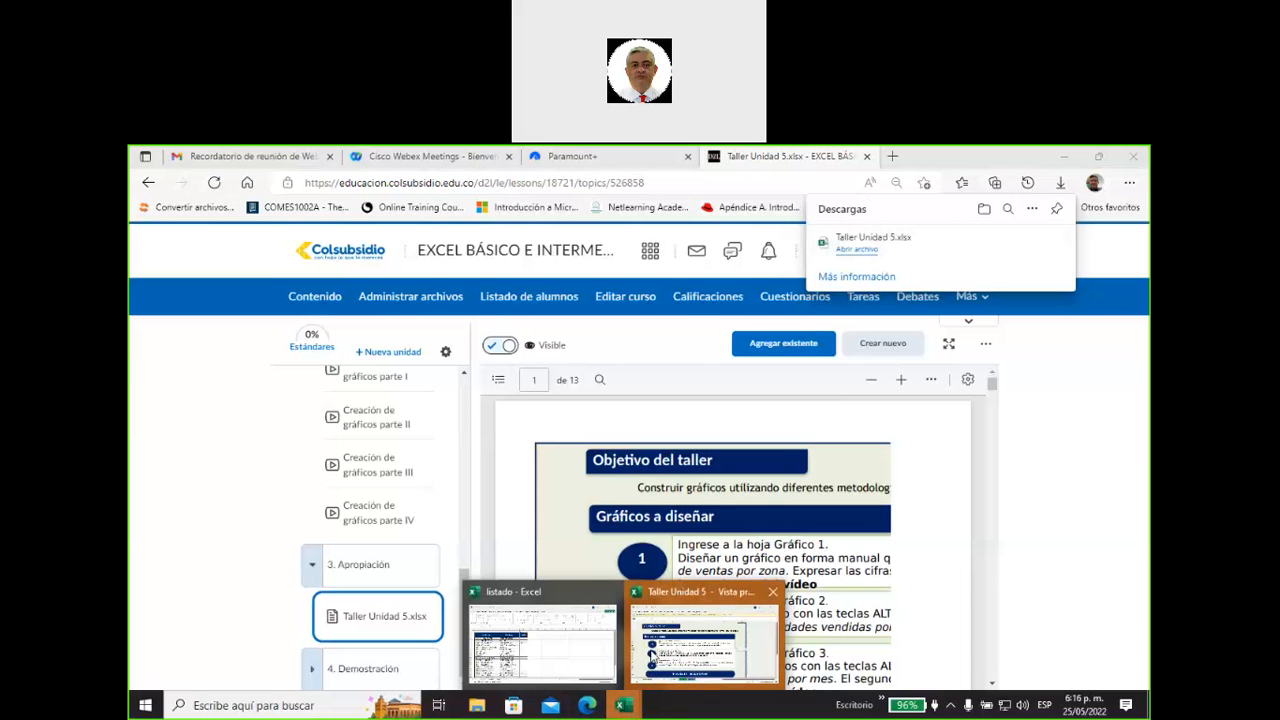
left_click(652, 658)
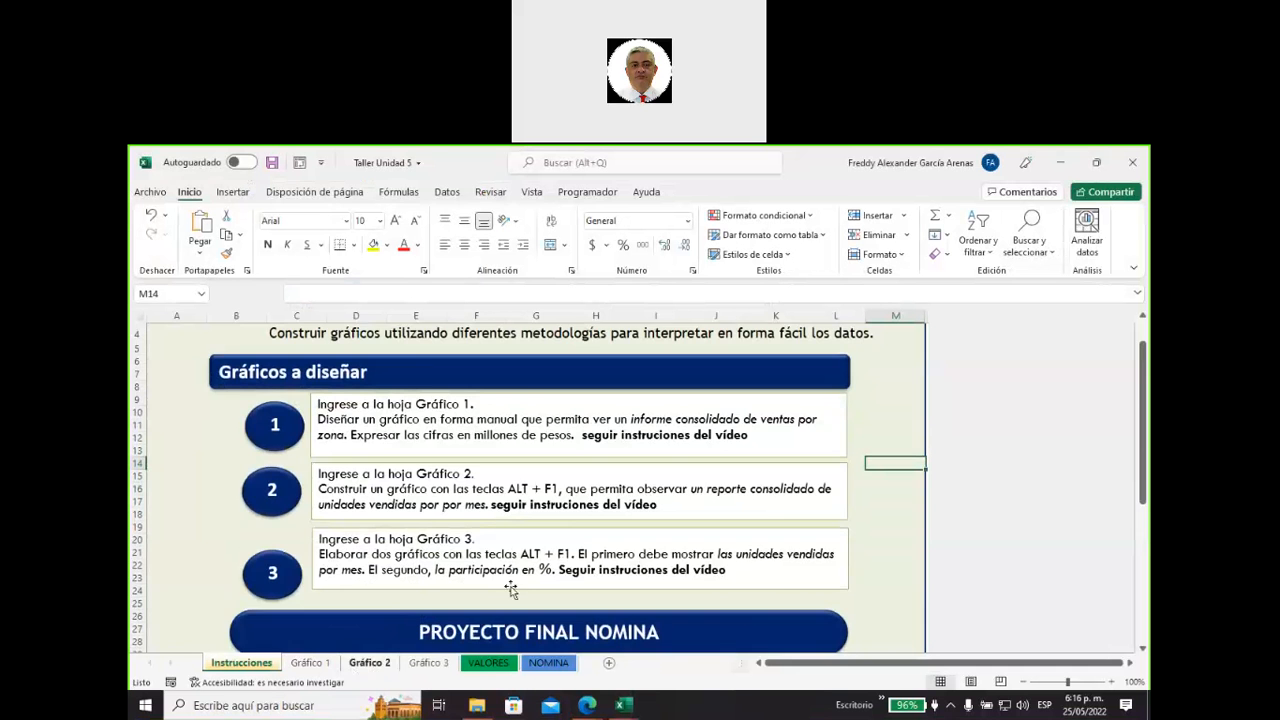
Review the Instrucciones sheet through the Proyecto Final Nomina section and open the NOMINA sheet.
scroll(520, 585, "down", 4)
scroll(522, 582, "down", 1)
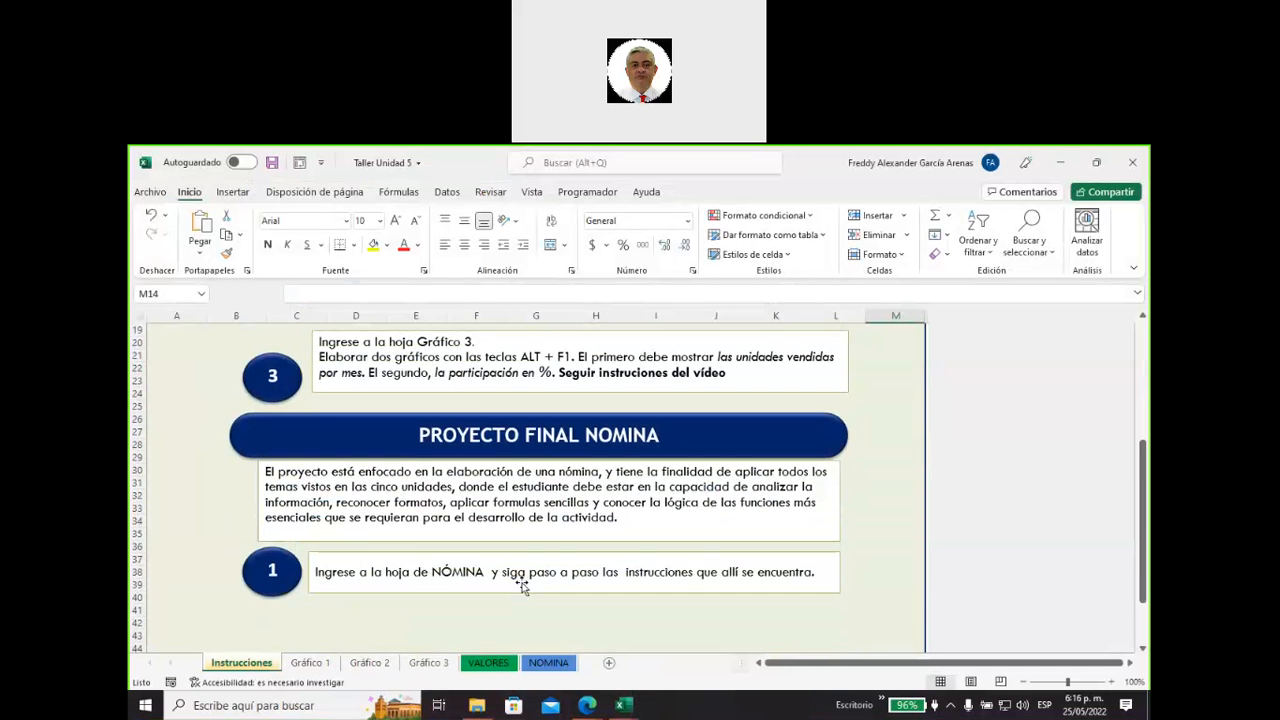
left_click(550, 665)
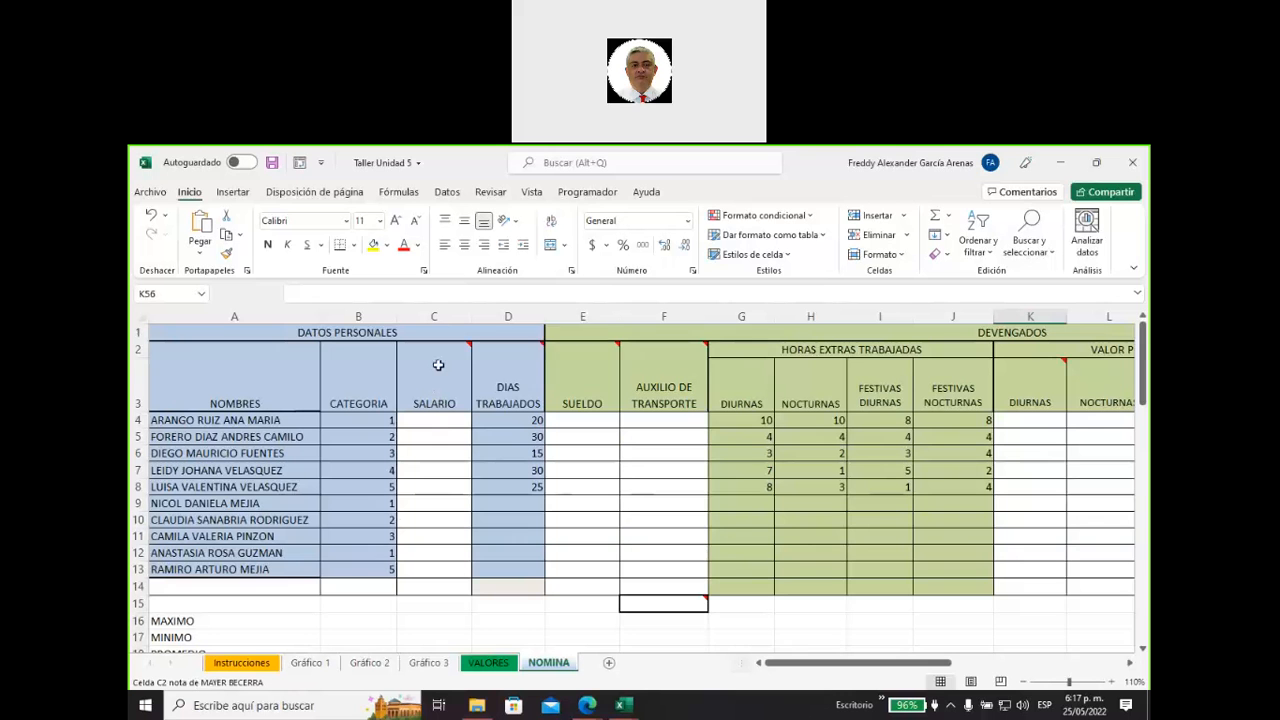
Keep the note on the SALARIO header cell C2 permanently shown on the NOMINA sheet.
mouse_move(438, 365)
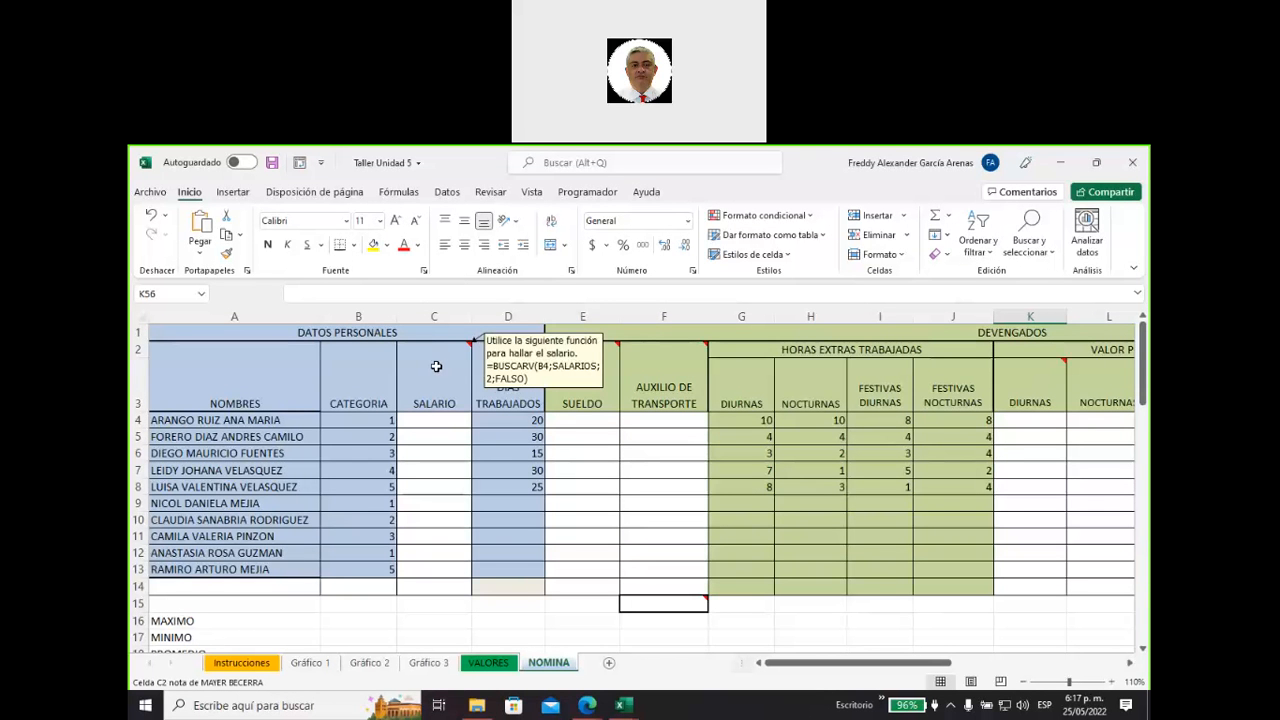
right_click(436, 366)
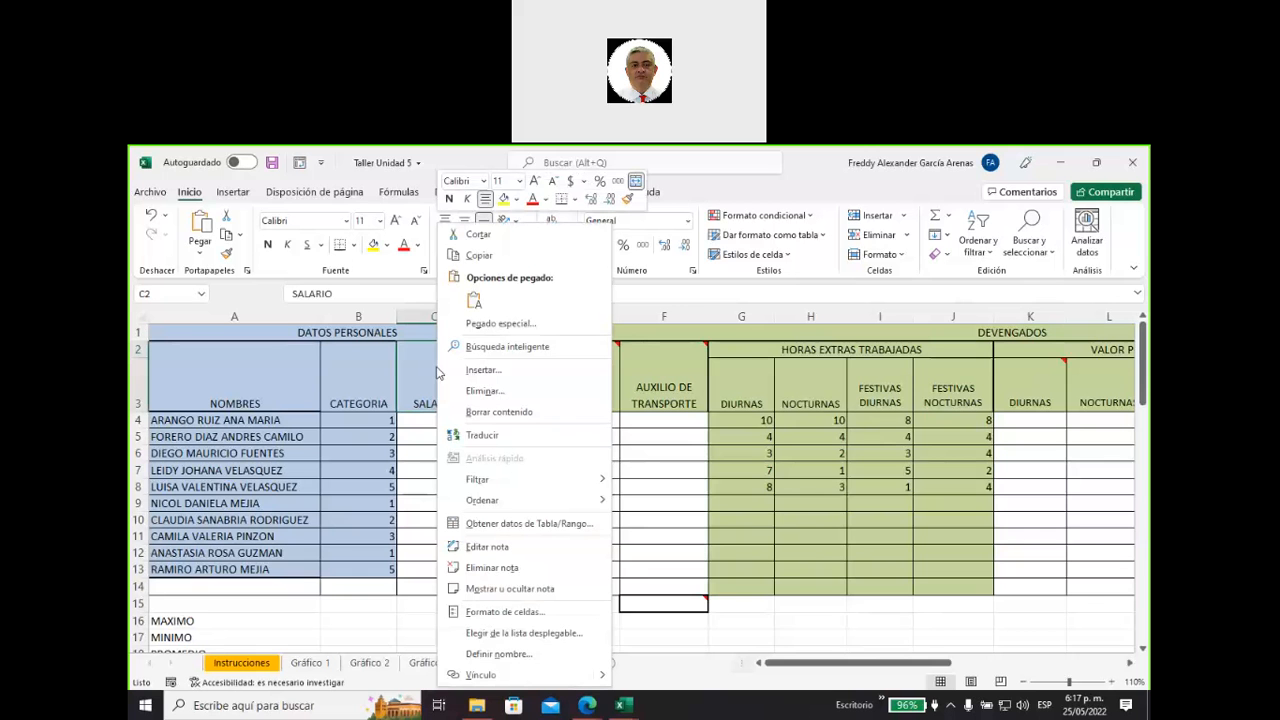
left_click(505, 591)
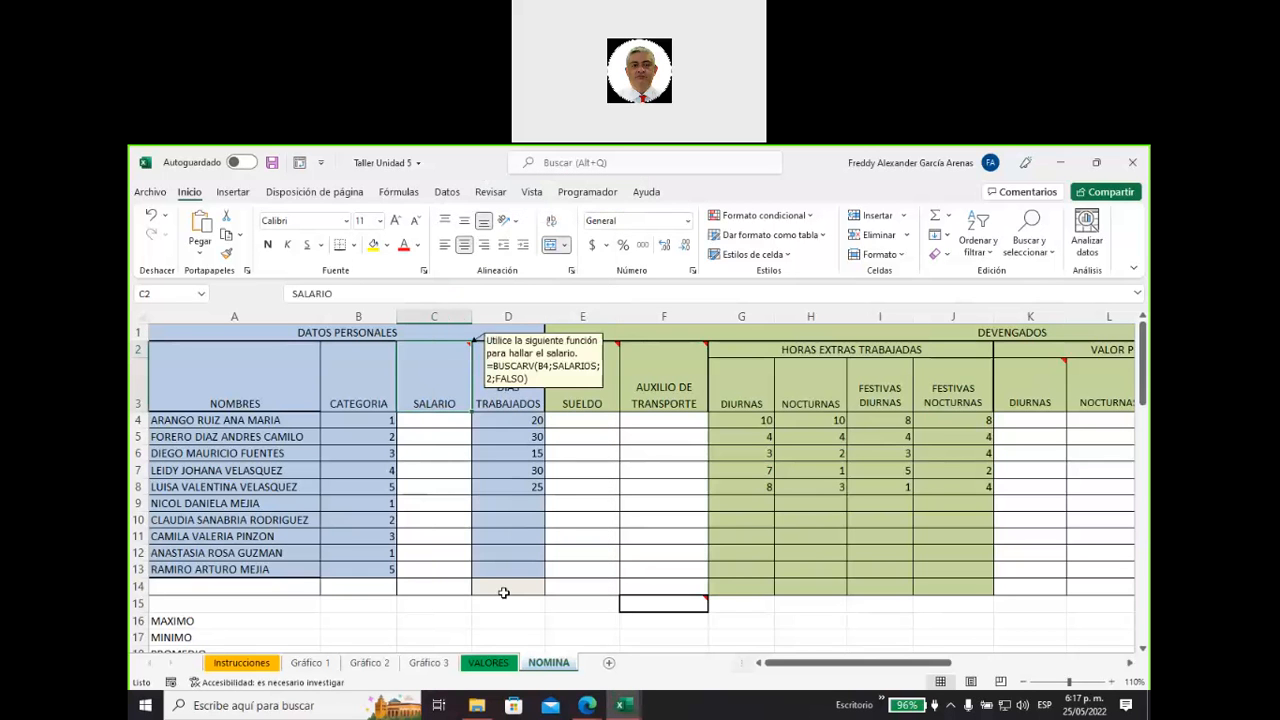
left_click(429, 470)
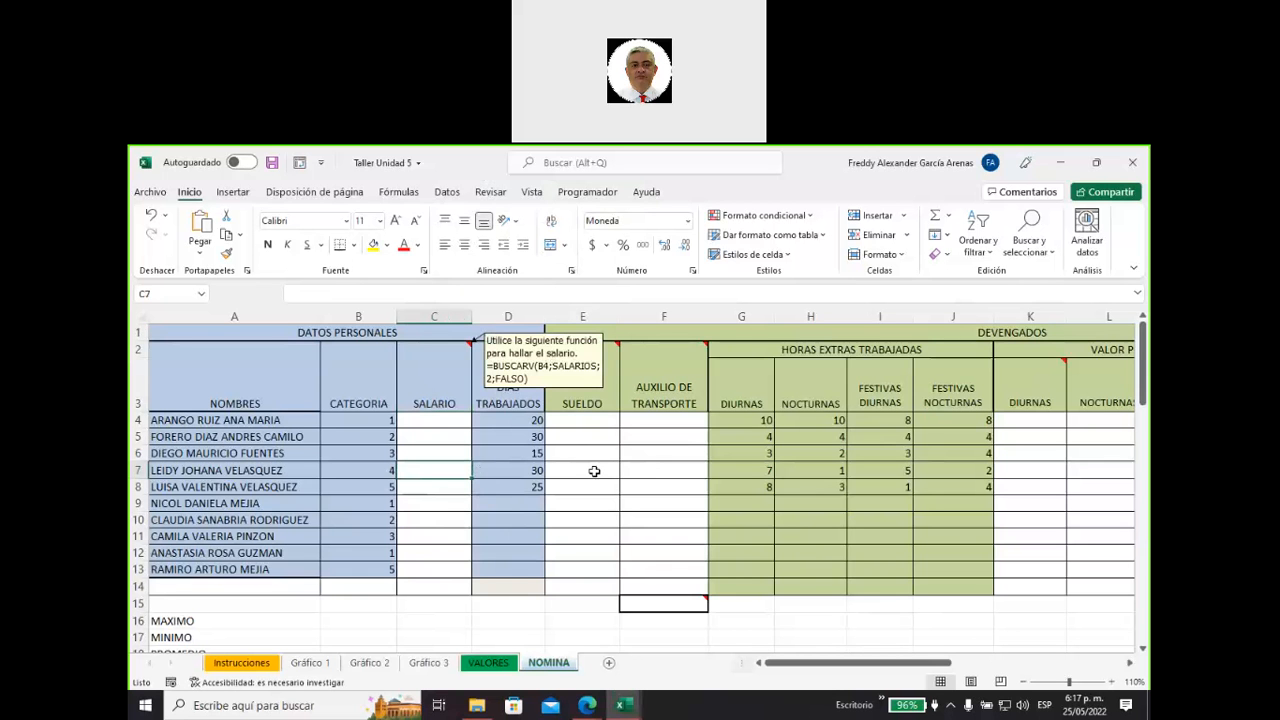
Read the first two project instructions in rows 23 and 24, below the payroll table.
mouse_move(673, 369)
scroll(438, 426, "down", 6)
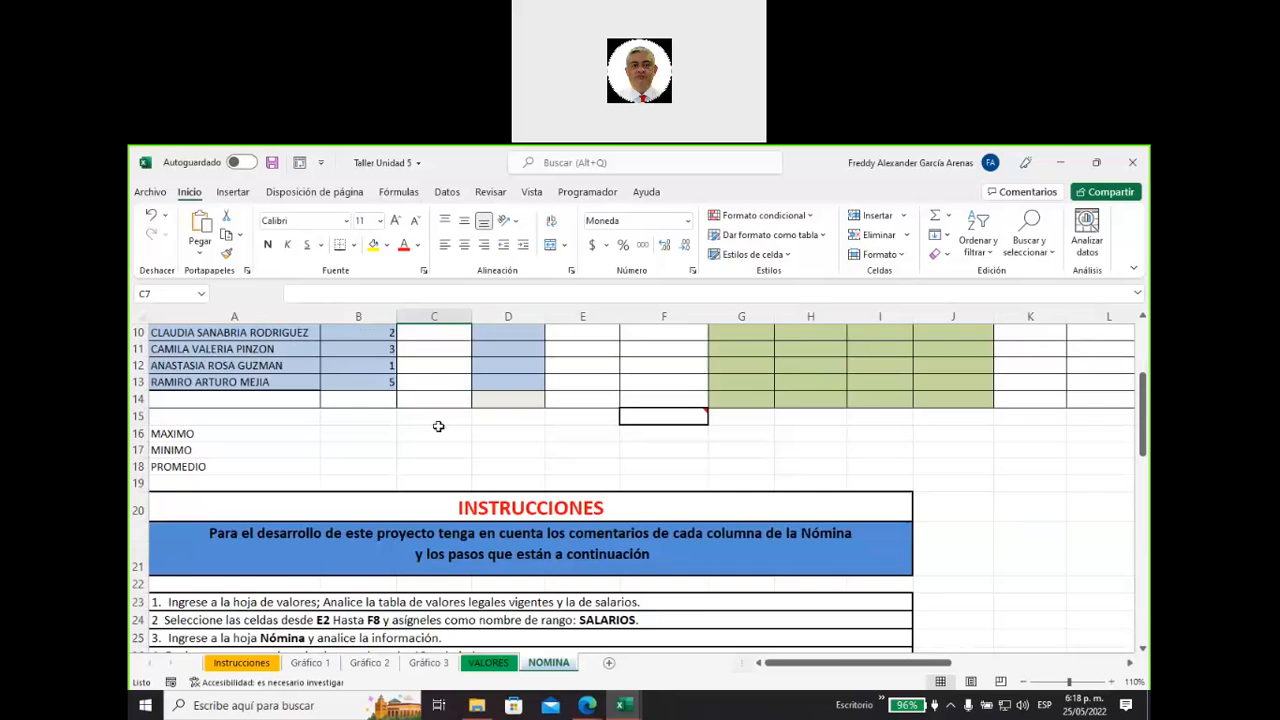
scroll(438, 426, "up", 1)
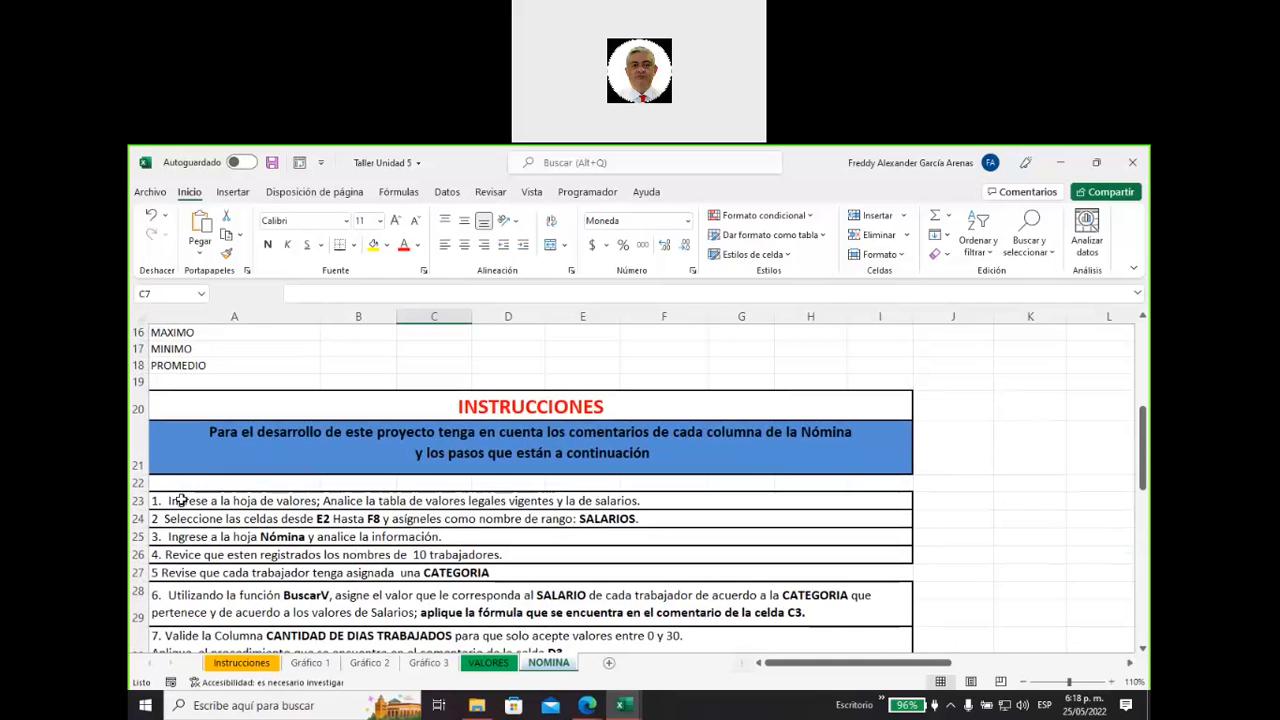
left_click(180, 500)
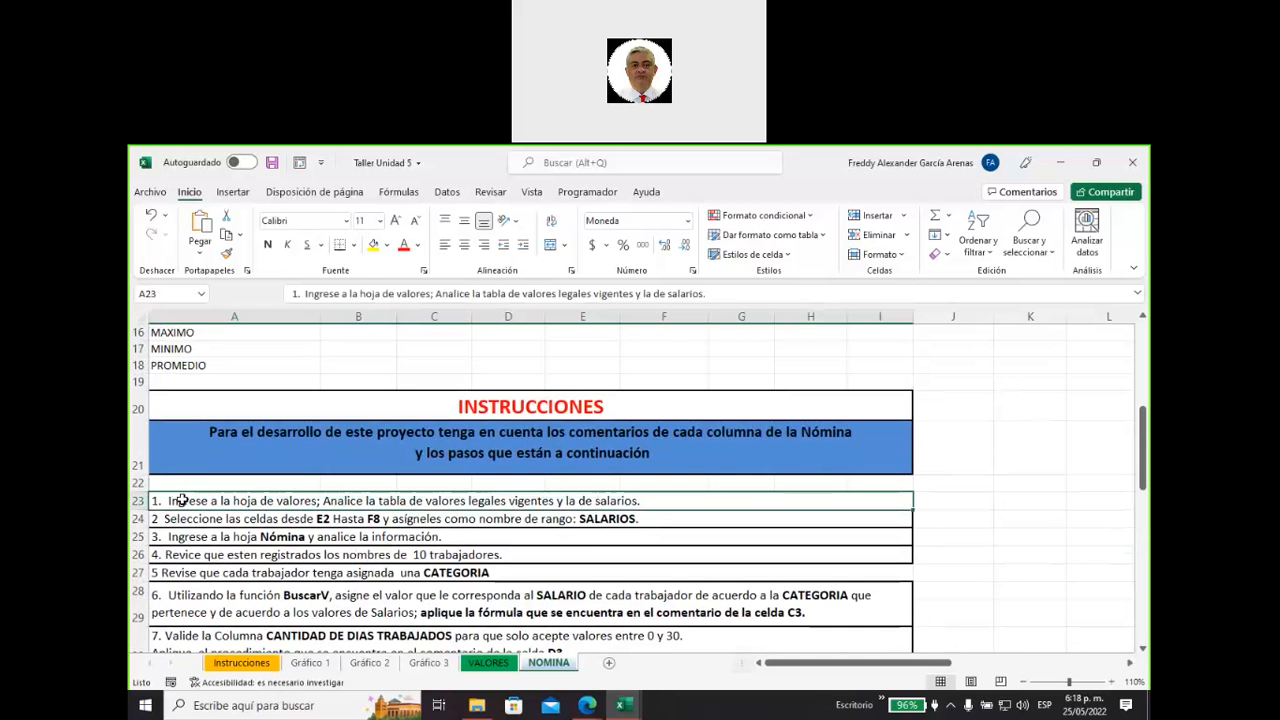
left_click(199, 520)
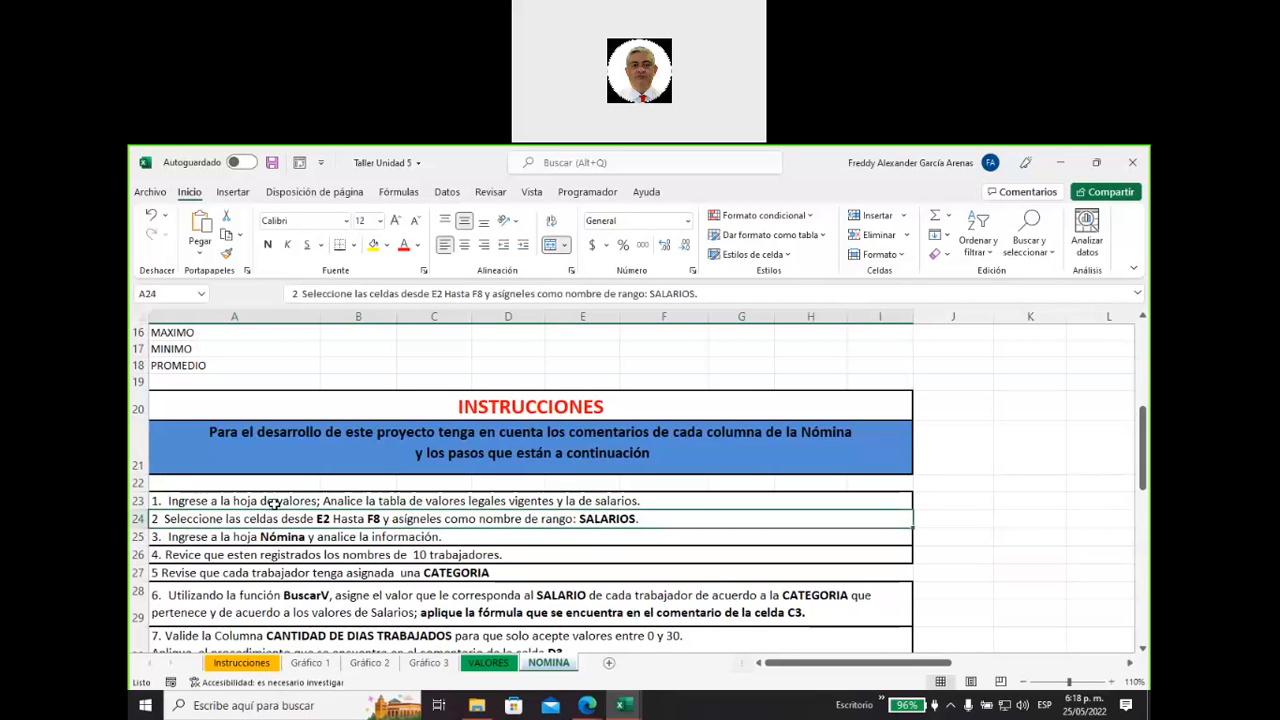
left_click_drag(271, 503, 281, 516)
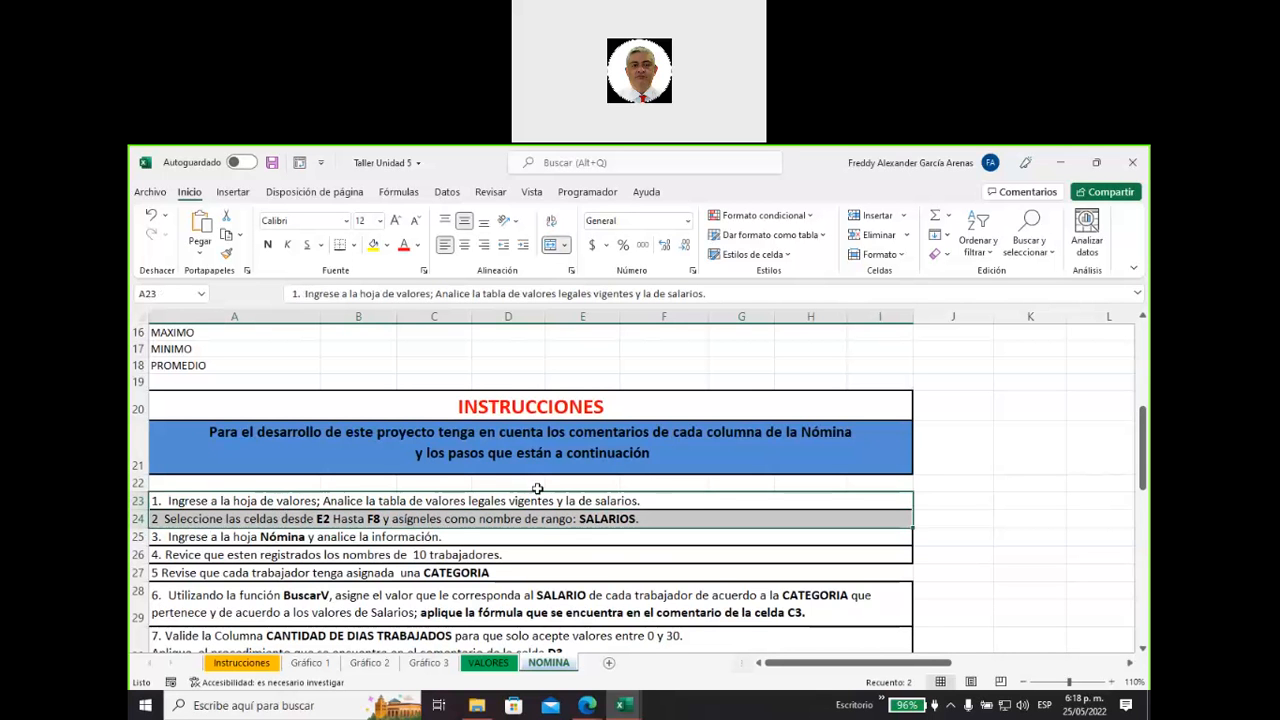
Check the workbook's defined names in the Name Manager and return to the first instruction in cell A23.
scroll(530, 488, "up", 5)
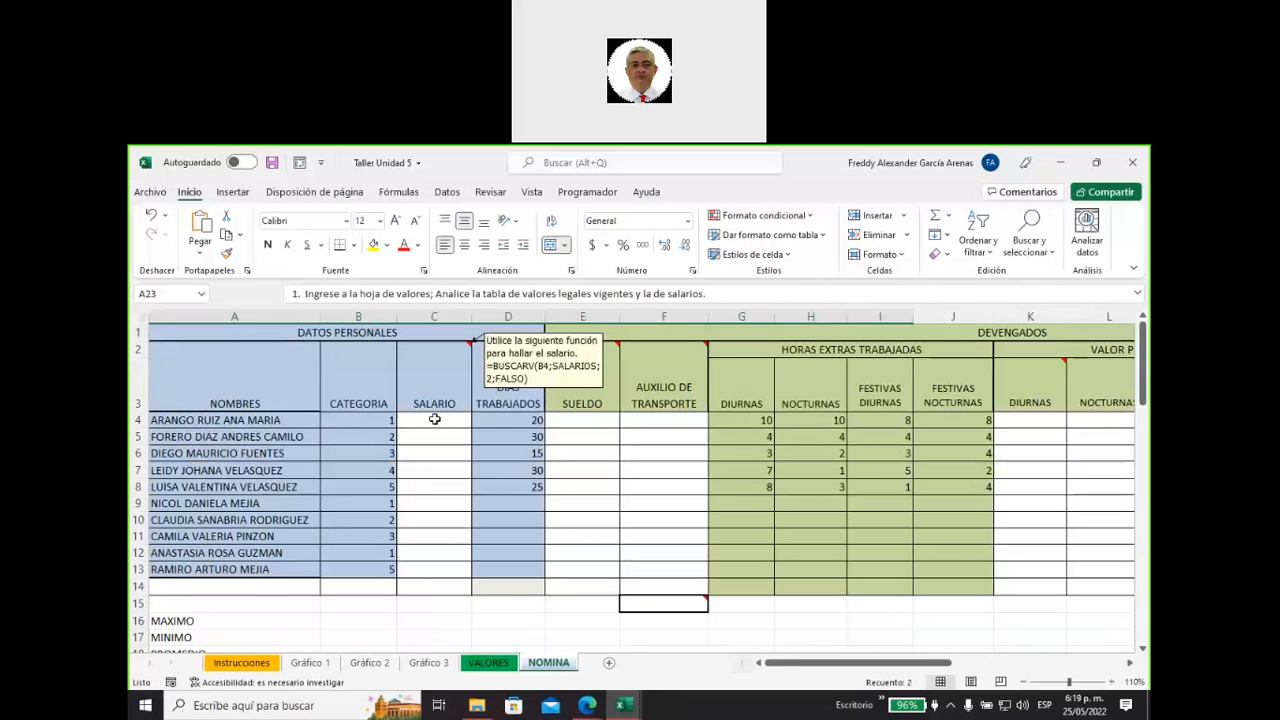
left_click(405, 197)
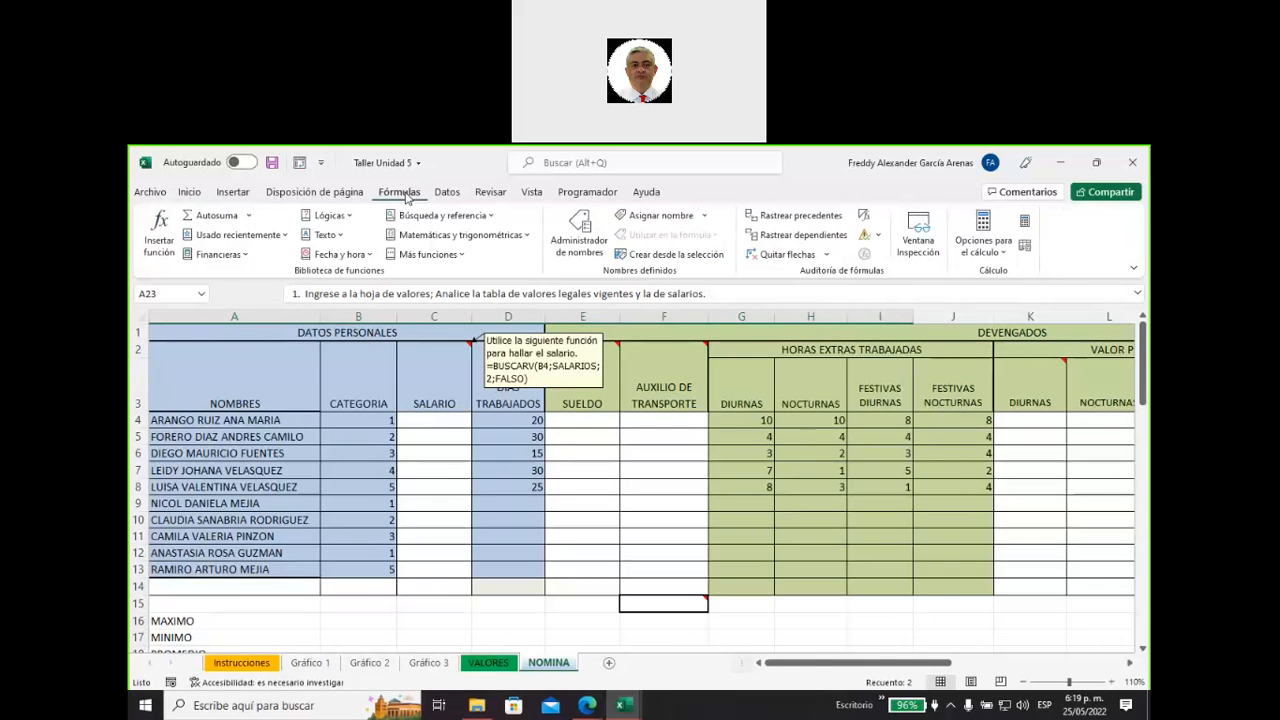
left_click(580, 247)
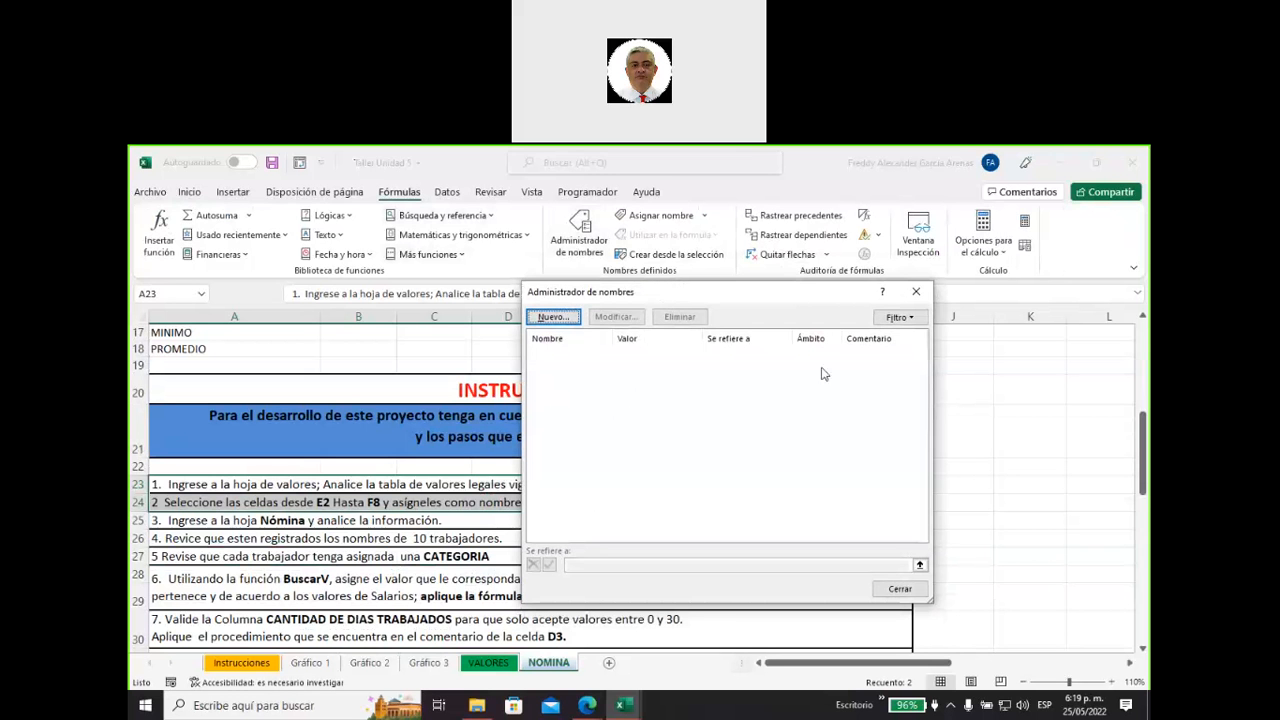
left_click(916, 291)
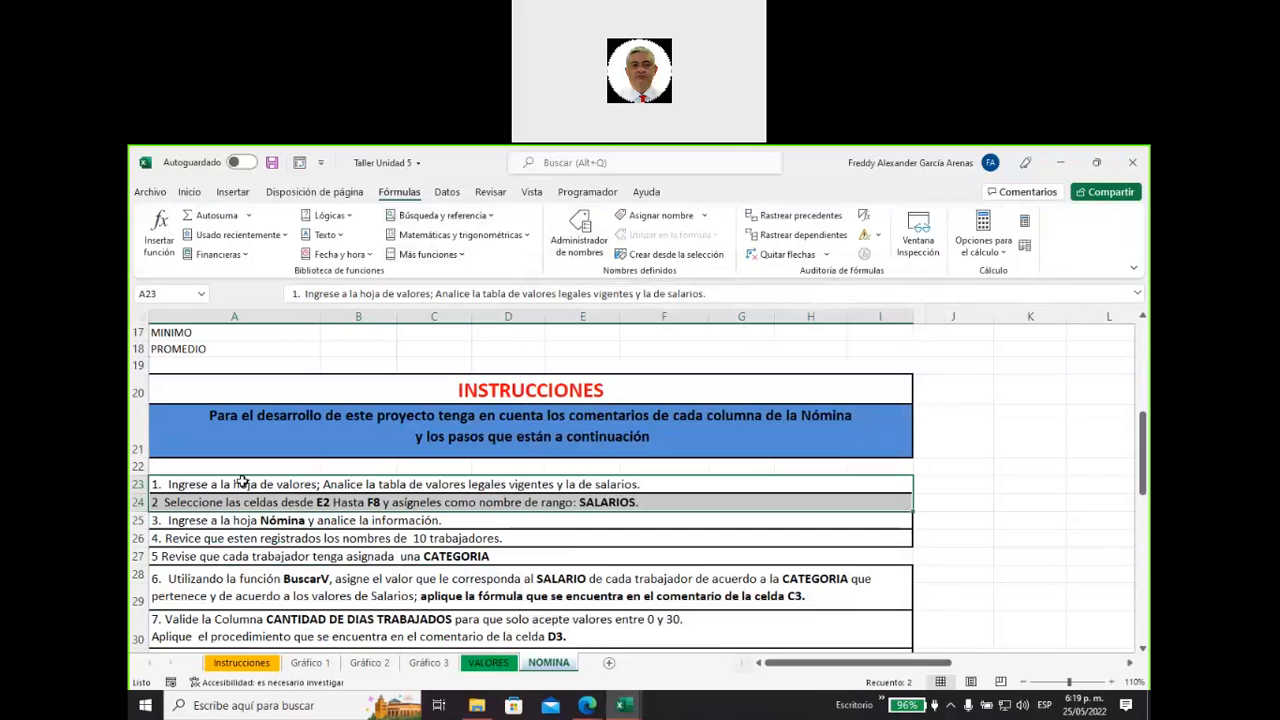
left_click(240, 483)
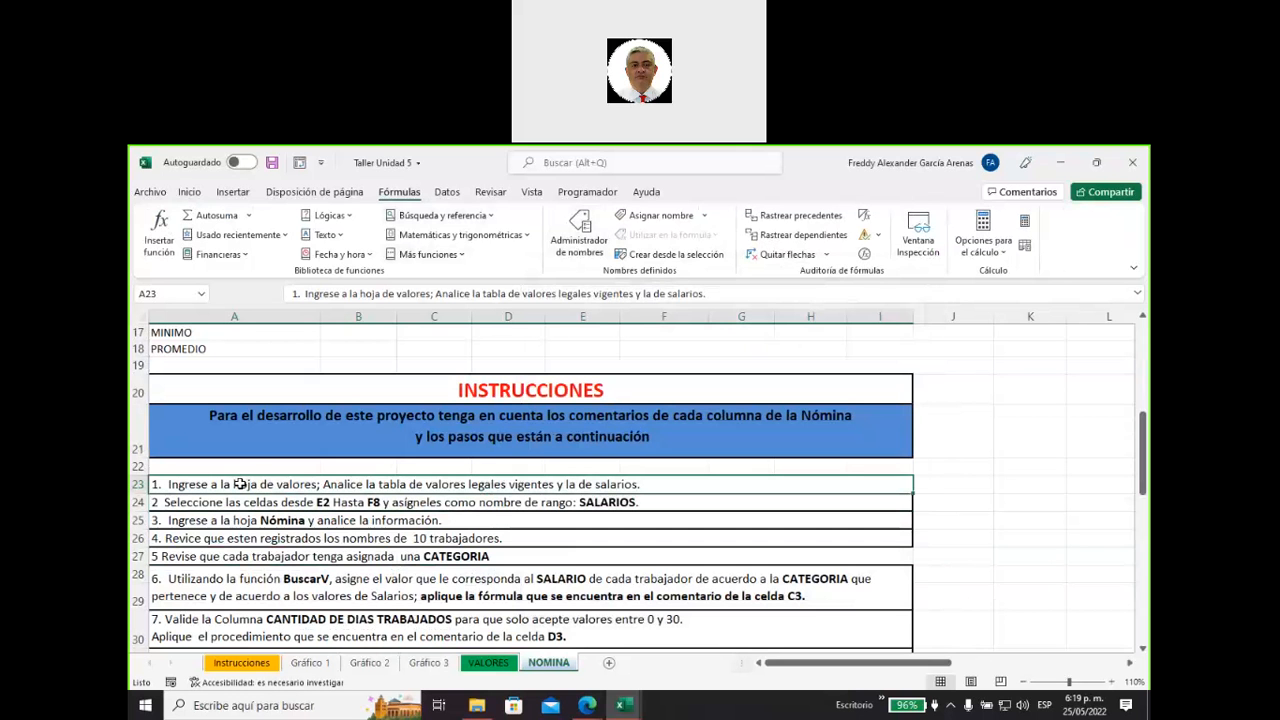
Assign the range name SALARIOS to cells E2:F8 on the VALORES sheet, as the second project instruction asks.
left_click(305, 503)
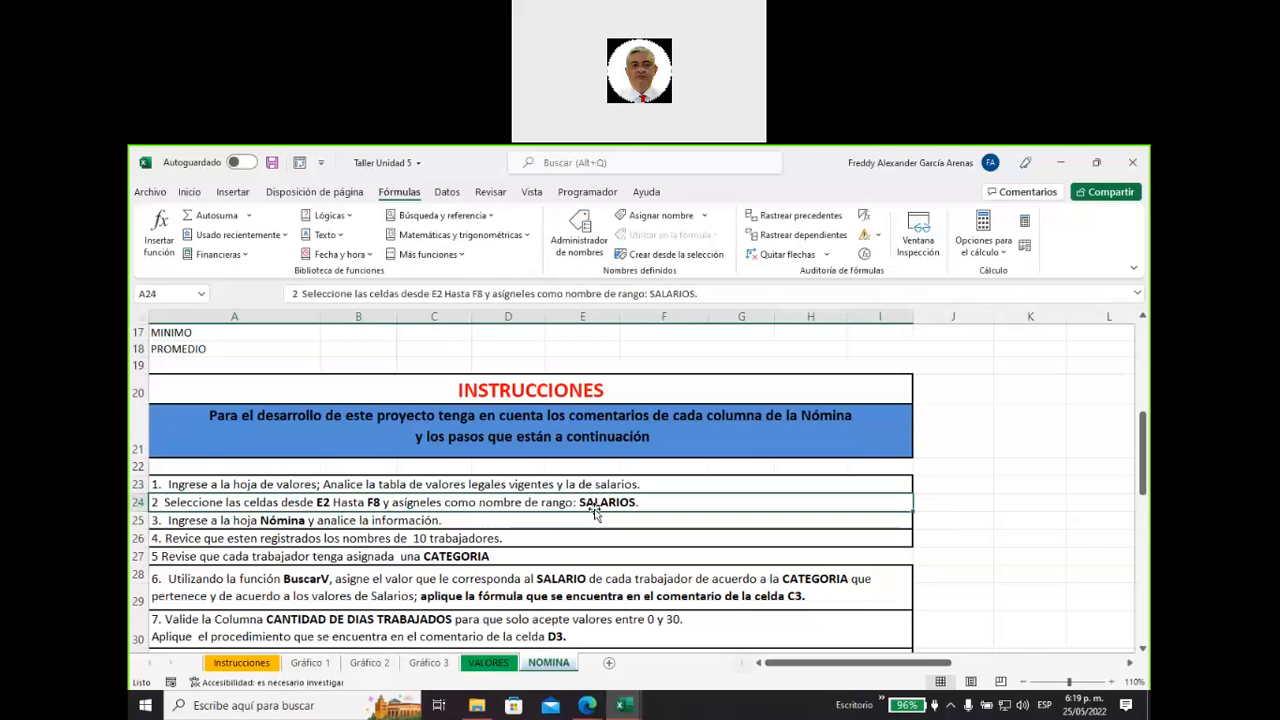
left_click(488, 663)
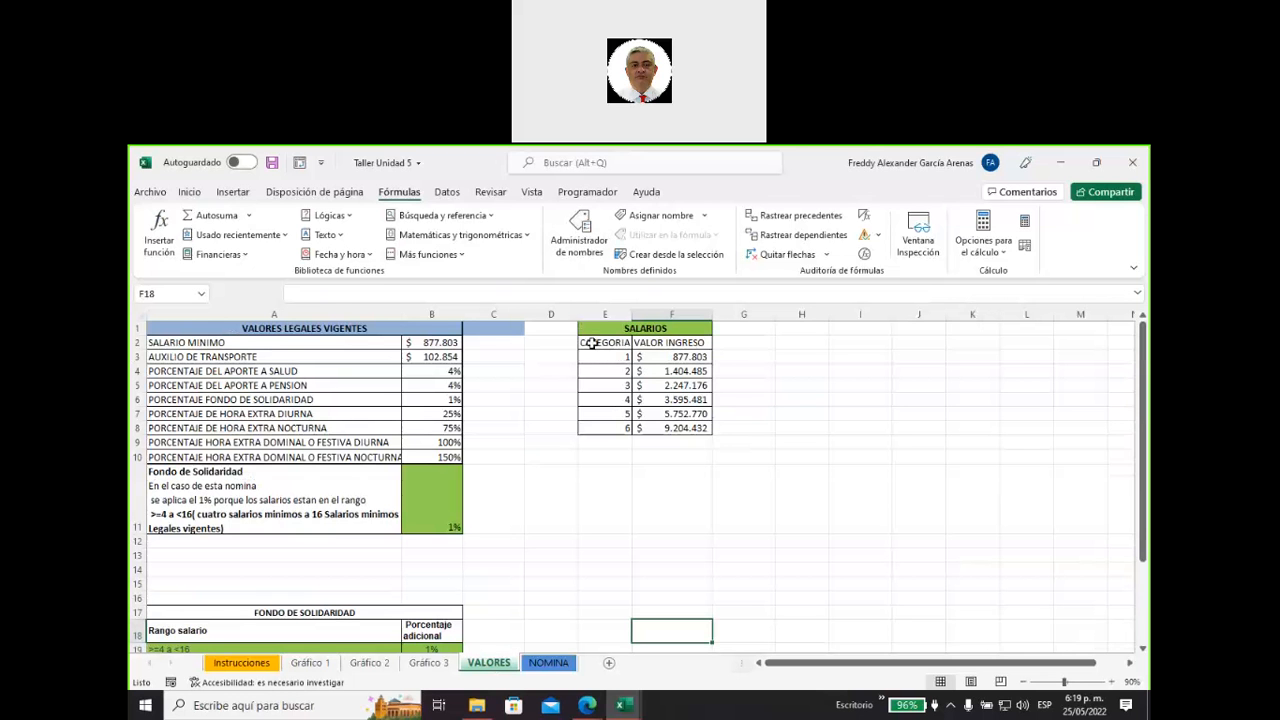
left_click_drag(592, 343, 652, 430)
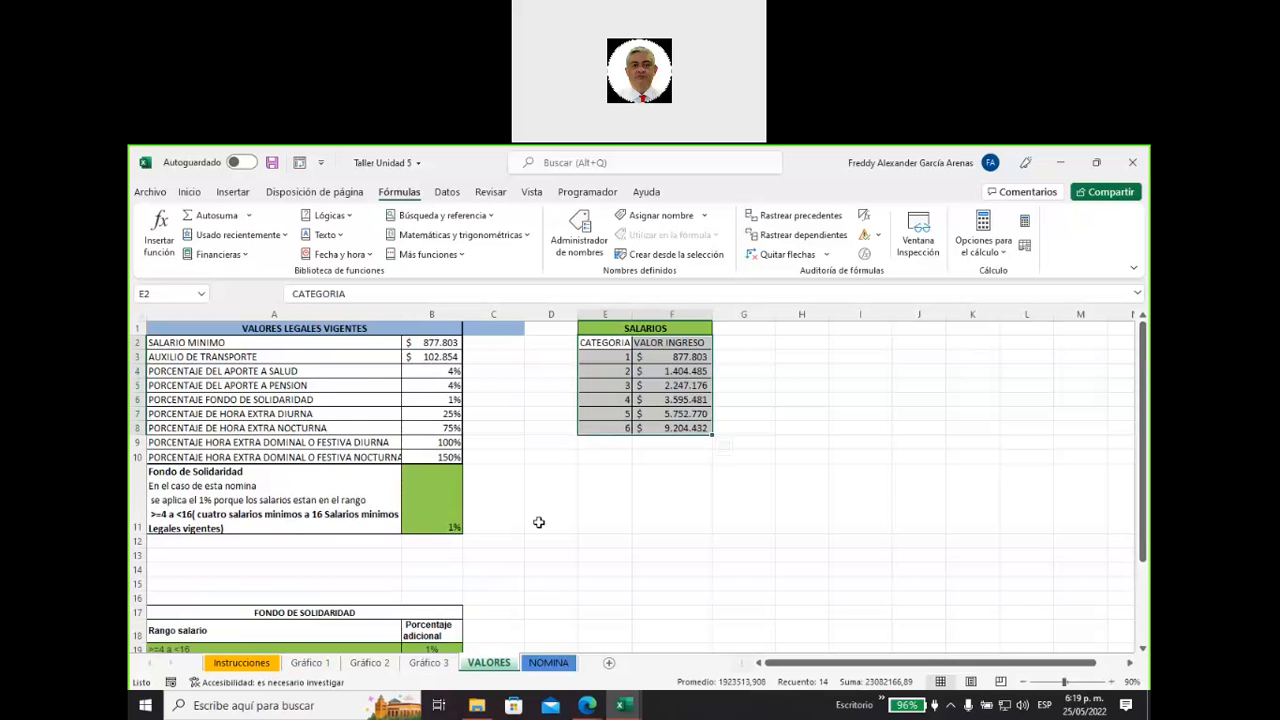
left_click(548, 664)
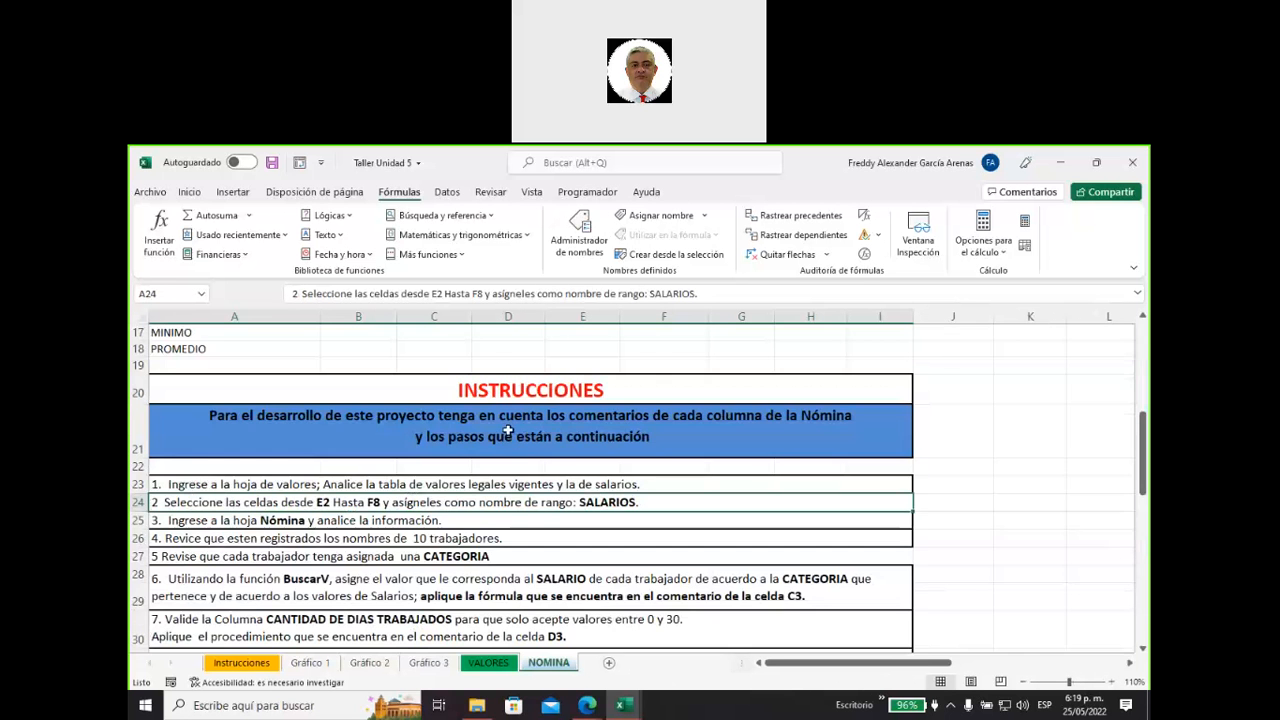
scroll(508, 430, "up", 6)
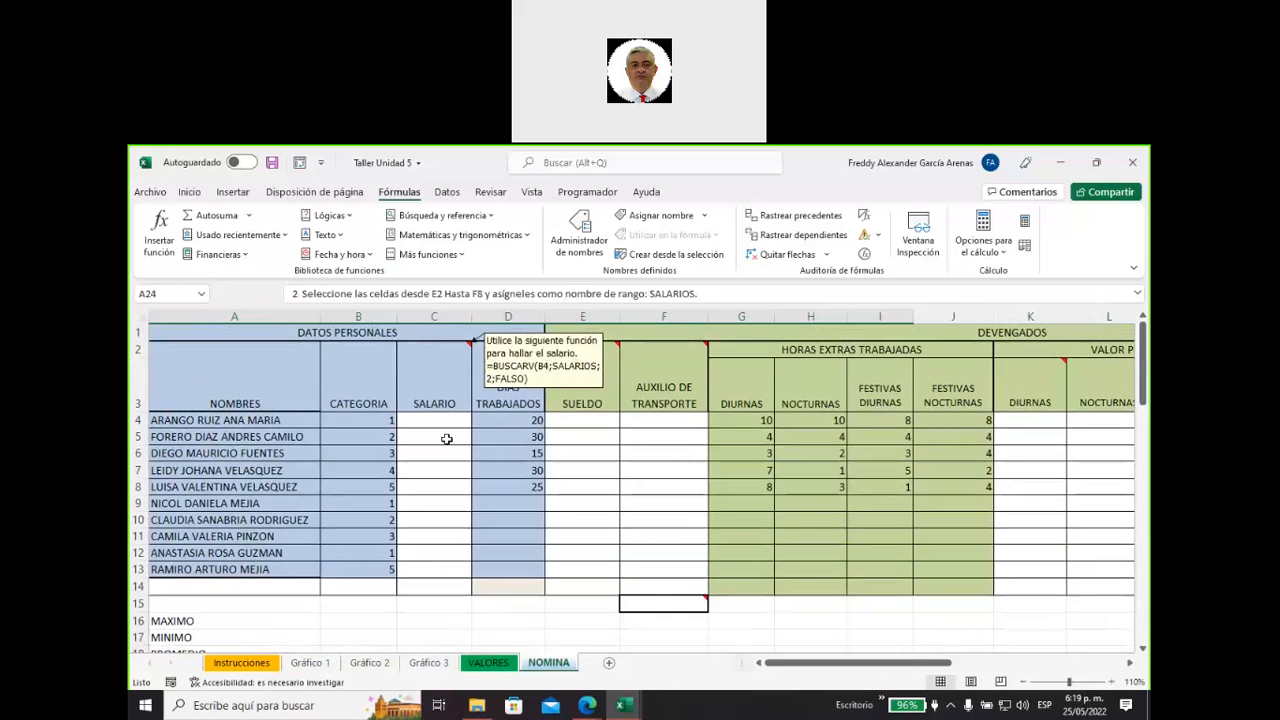
scroll(446, 435, "down", 4)
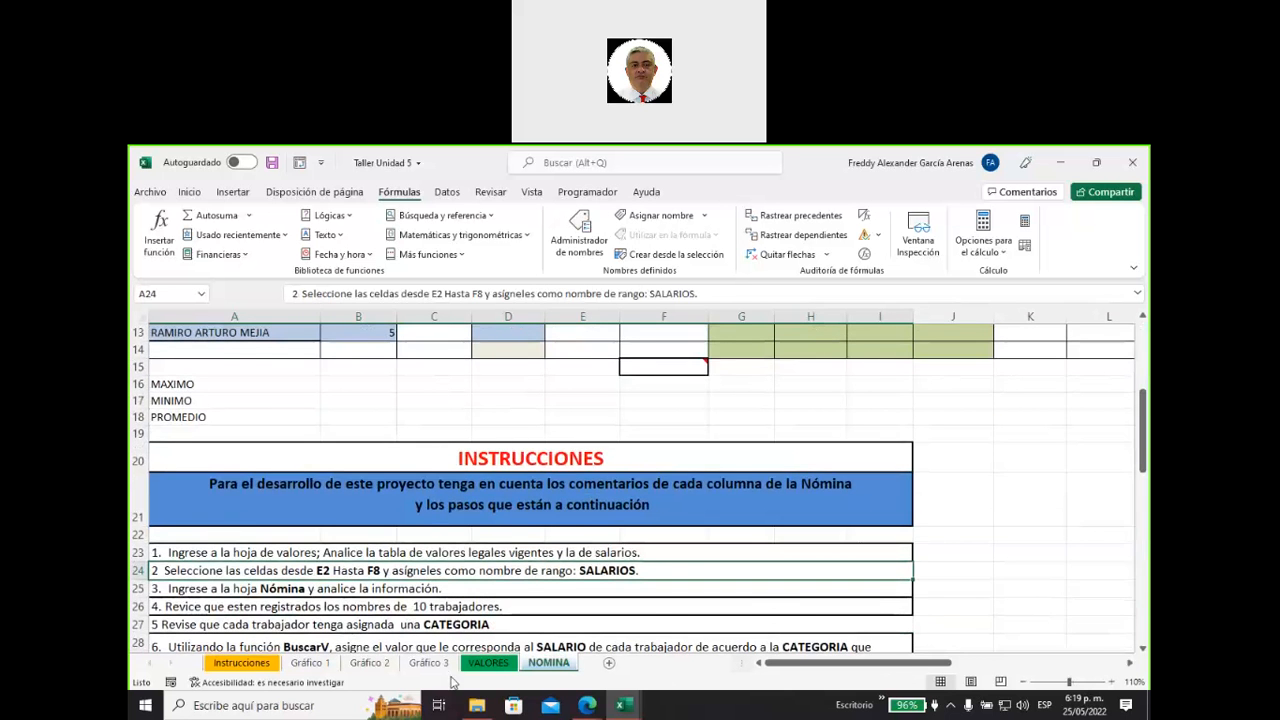
left_click(488, 663)
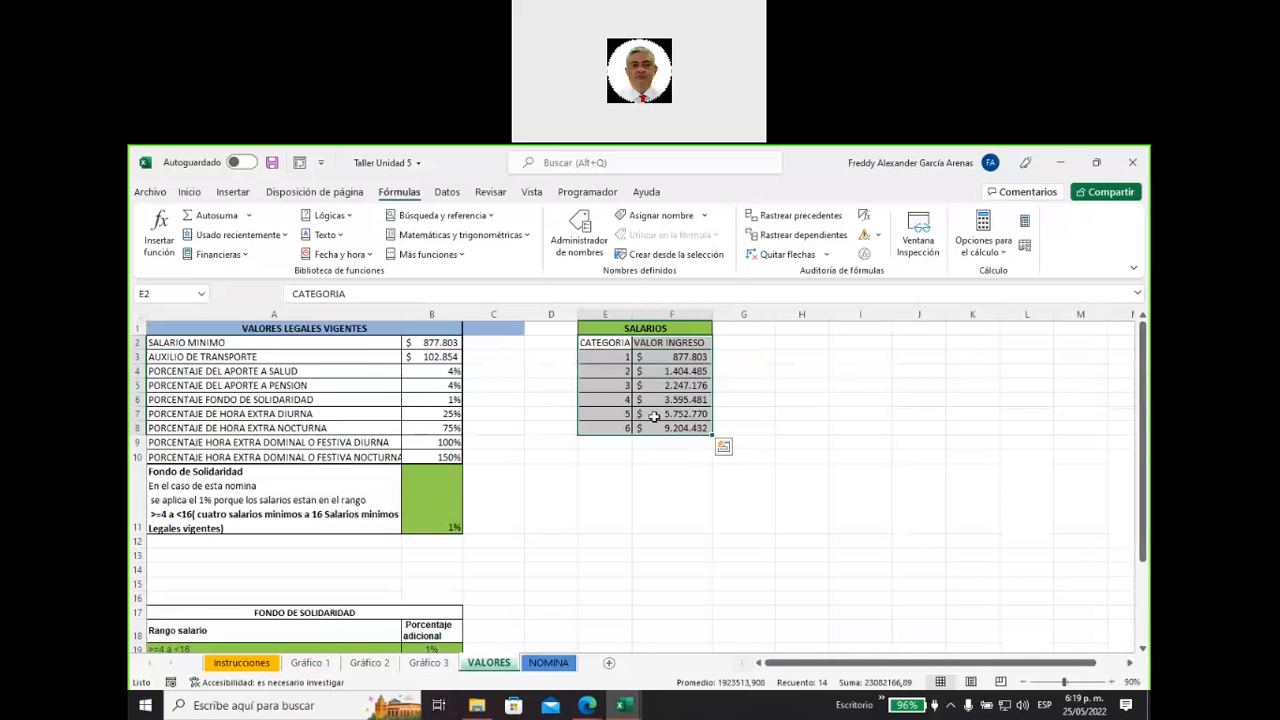
left_click(166, 296)
type("SALARIOS")
key("Return")
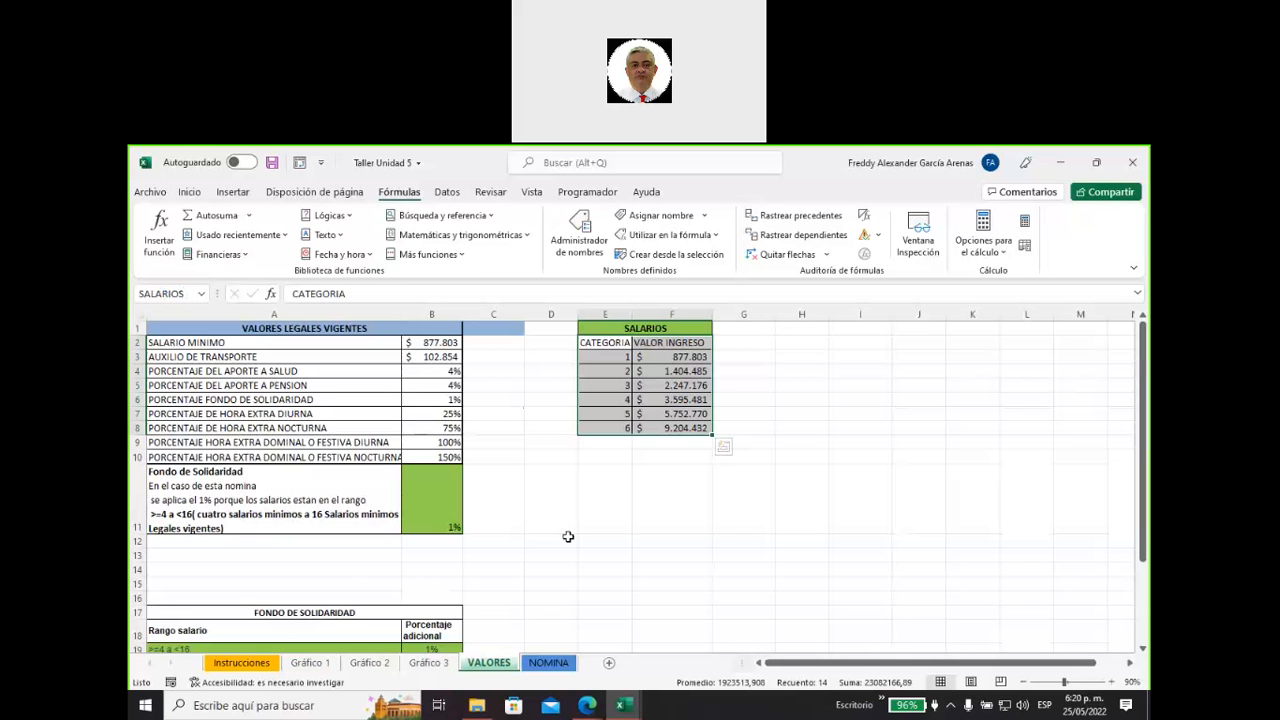
View the New Name dialog without defining anything, and check the SALARIOS range name in the Name Manager.
left_click(660, 215)
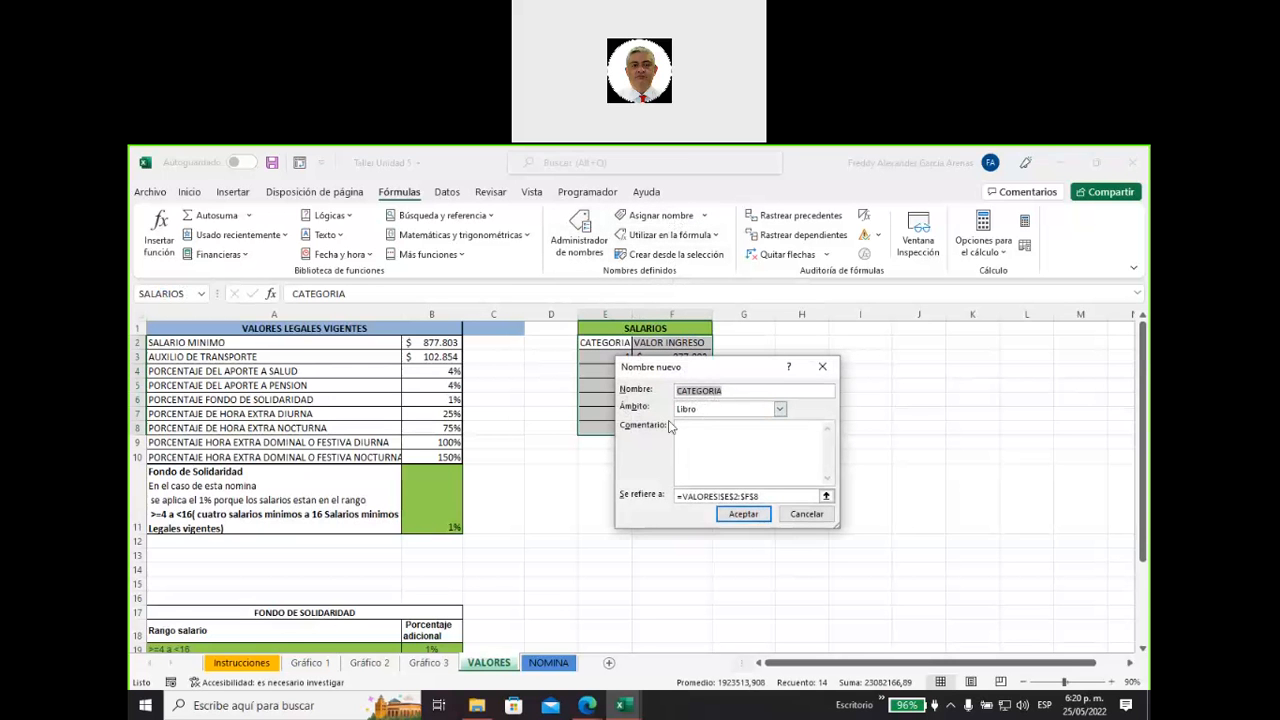
left_click(822, 370)
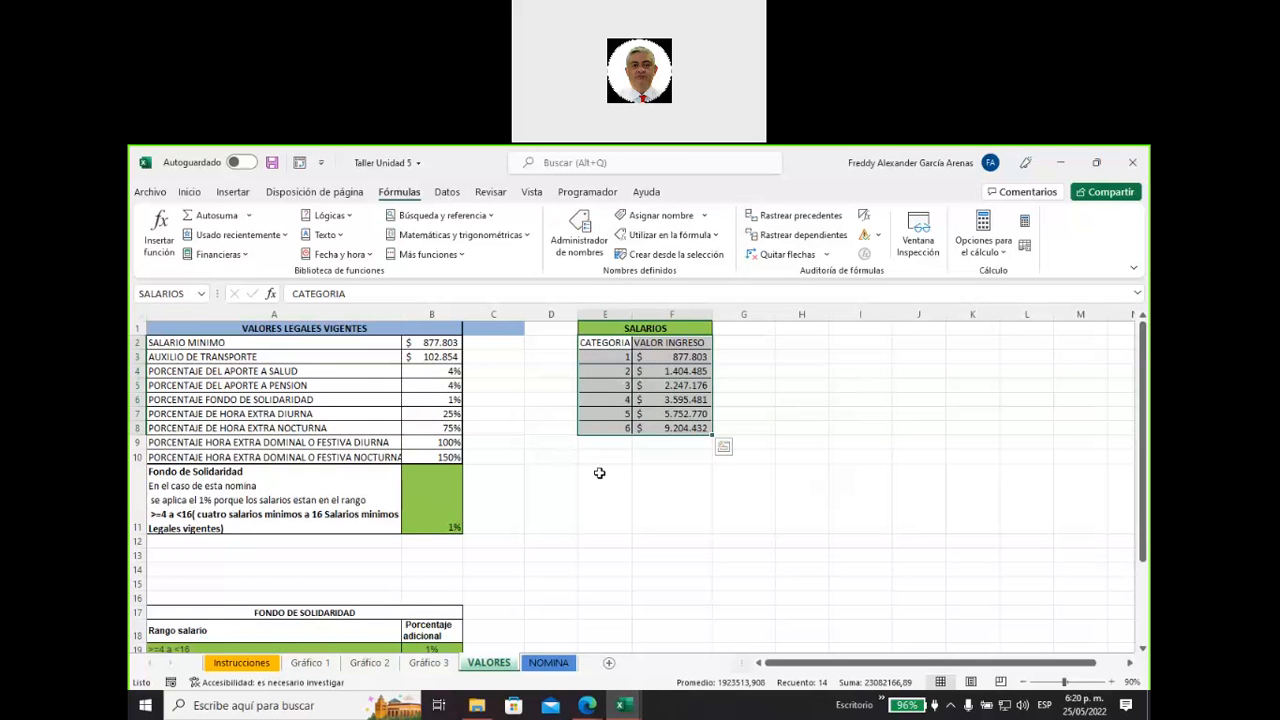
left_click(577, 248)
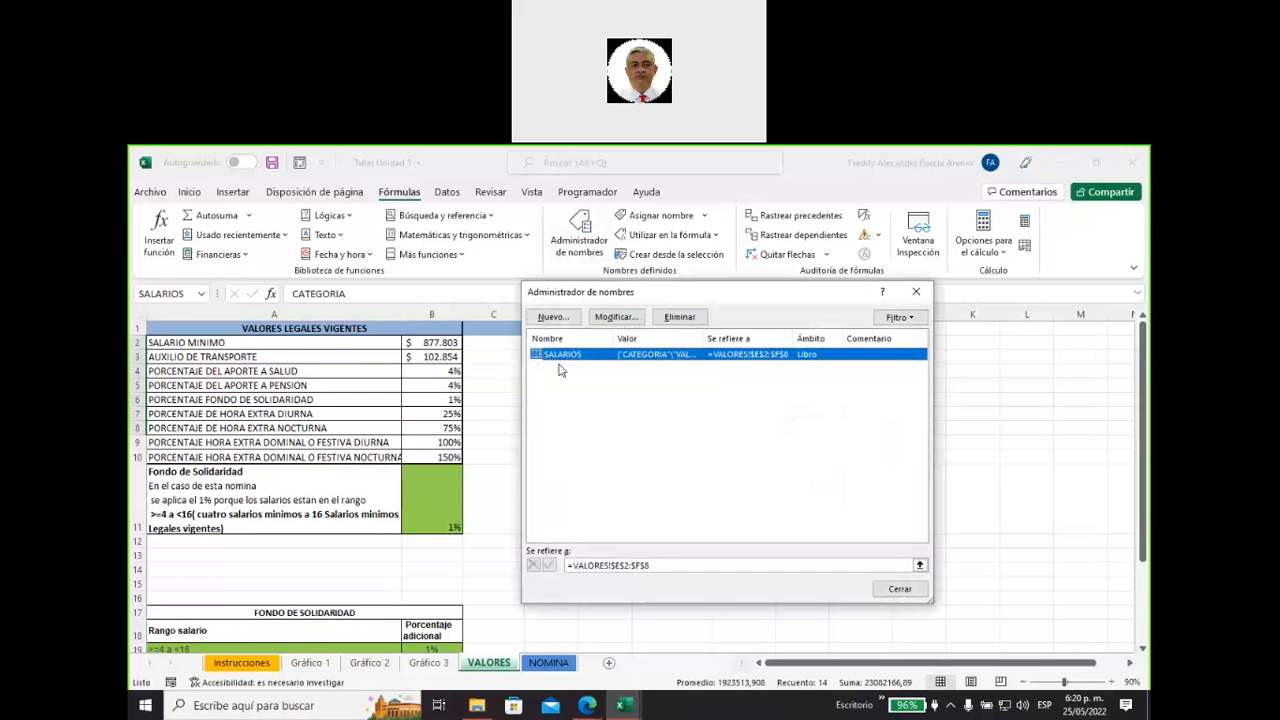
left_click(900, 589)
Hide the permanently shown note on the SALARIO header cell C2 of the NOMINA sheet.
left_click(548, 662)
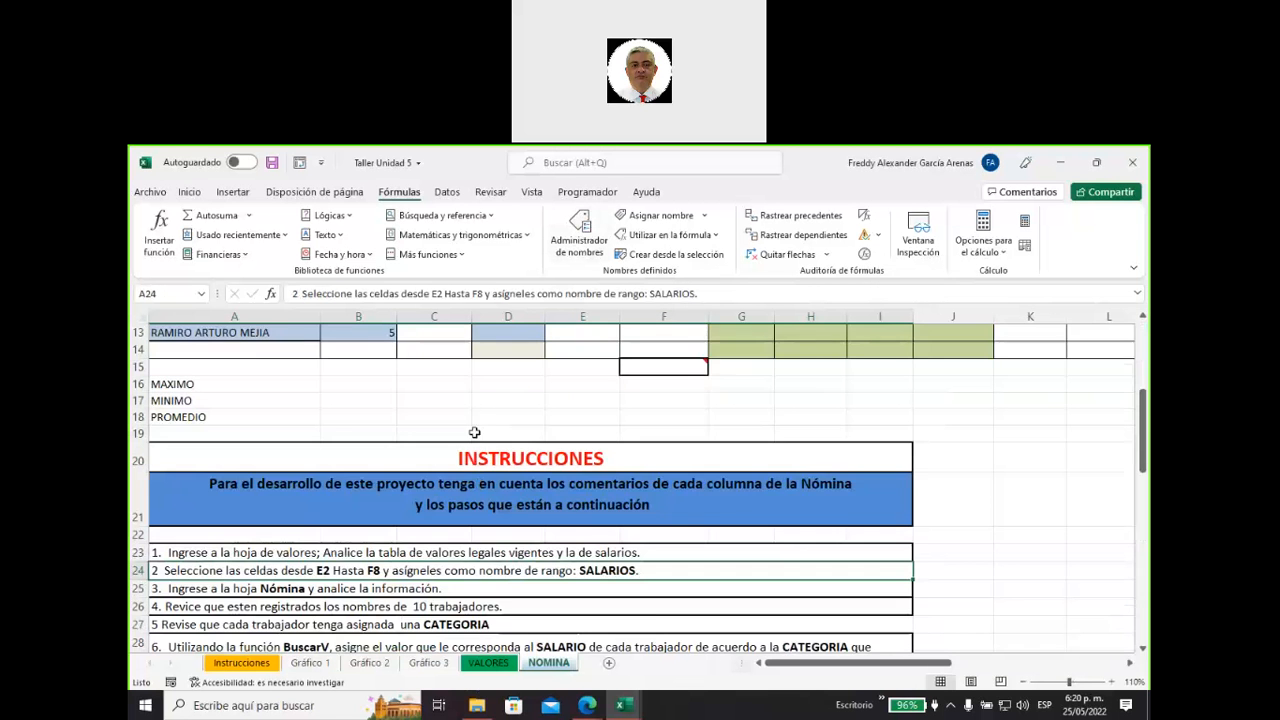
scroll(435, 428, "up", 4)
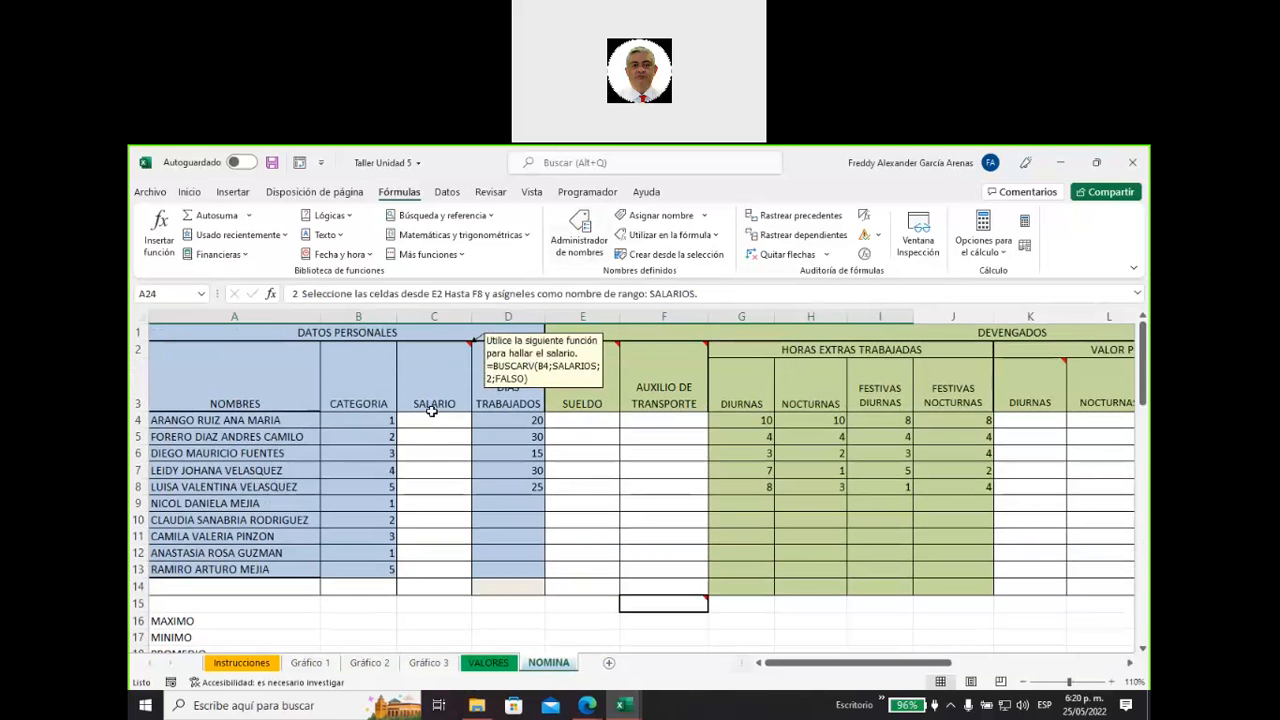
left_click(433, 419)
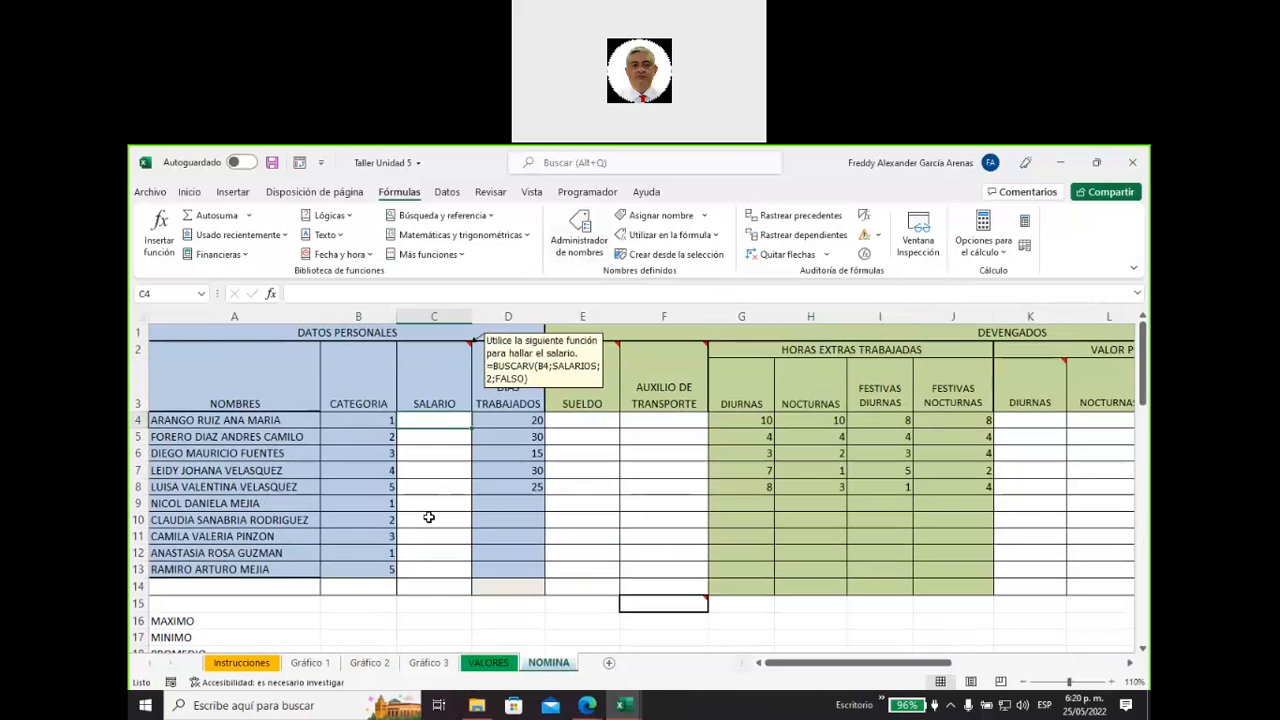
right_click(433, 382)
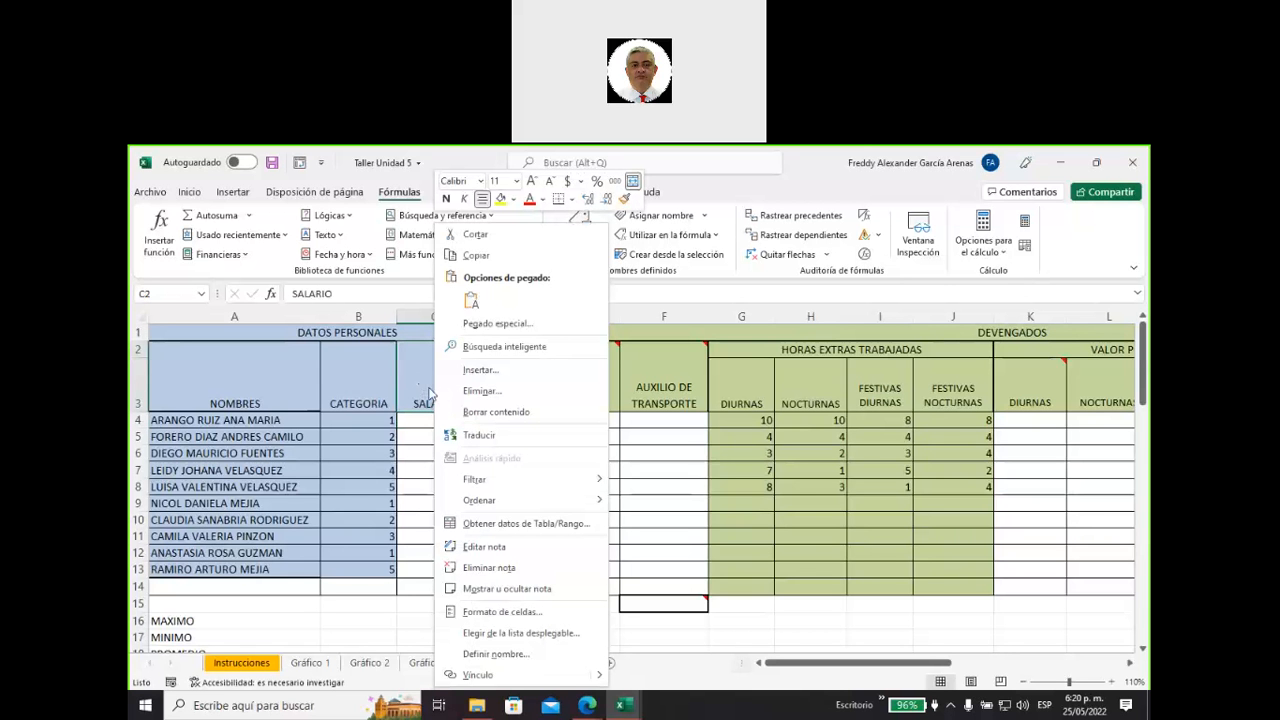
mouse_move(491, 487)
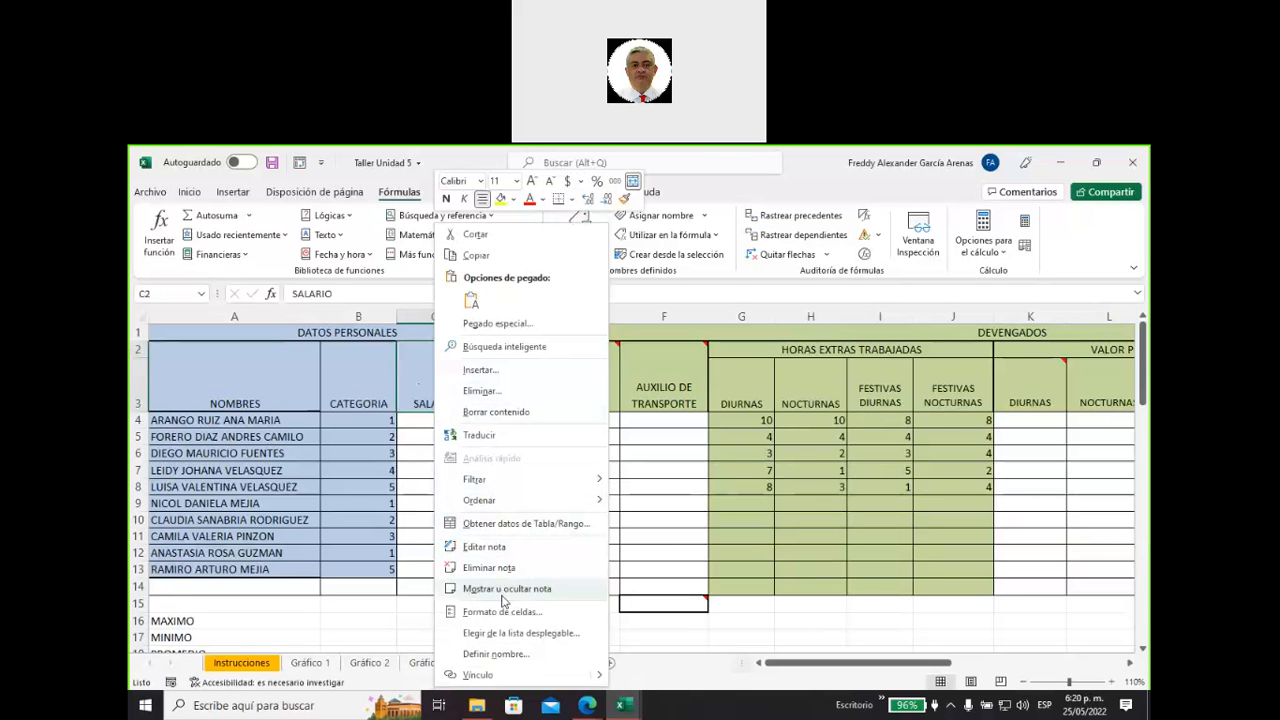
left_click(505, 590)
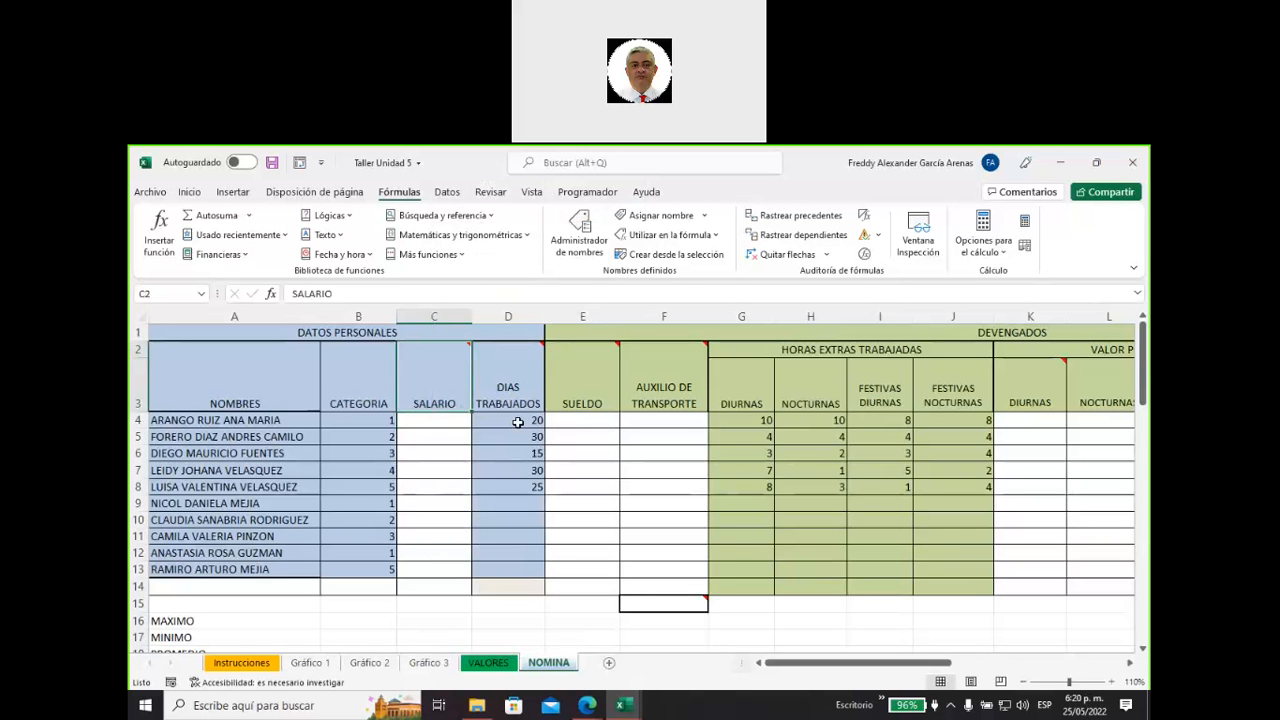
Examine the days-worked cells D4:D13, including the empty D9:D13, and read the note on the DIAS TRABAJADOS header.
left_click_drag(518, 420, 520, 567)
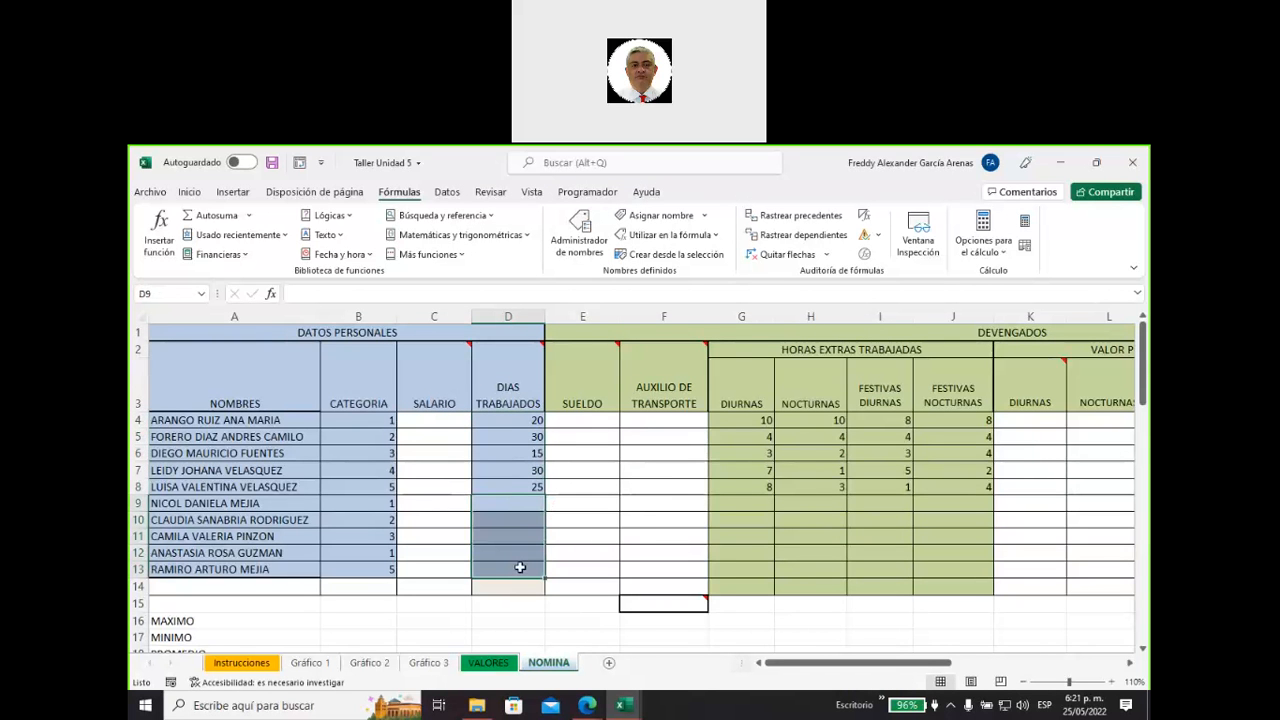
left_click_drag(507, 416, 508, 569)
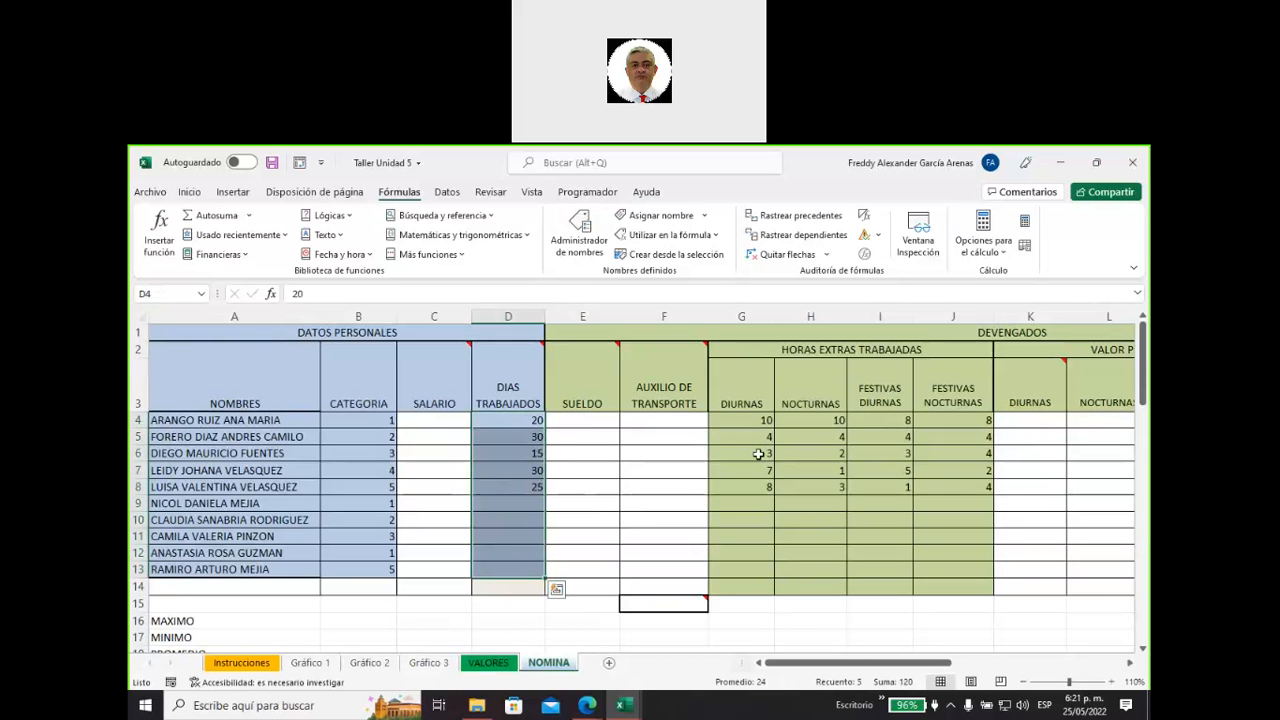
left_click_drag(505, 501, 507, 569)
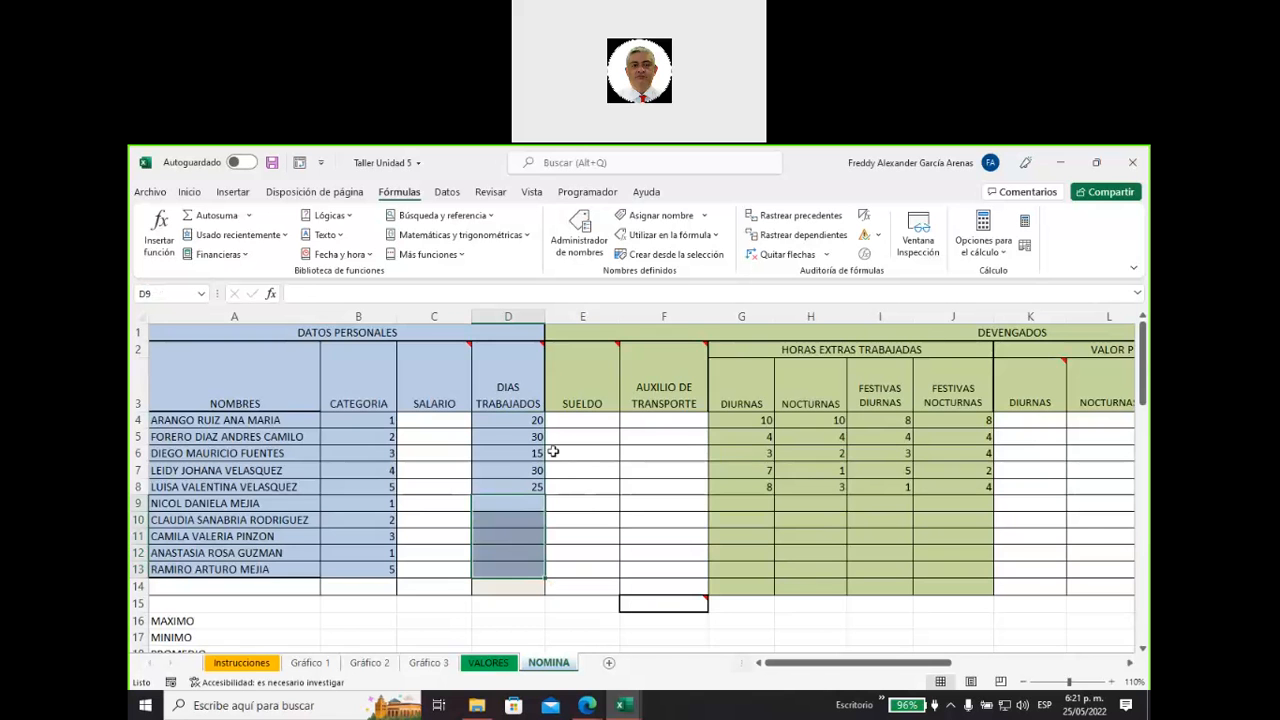
mouse_move(507, 398)
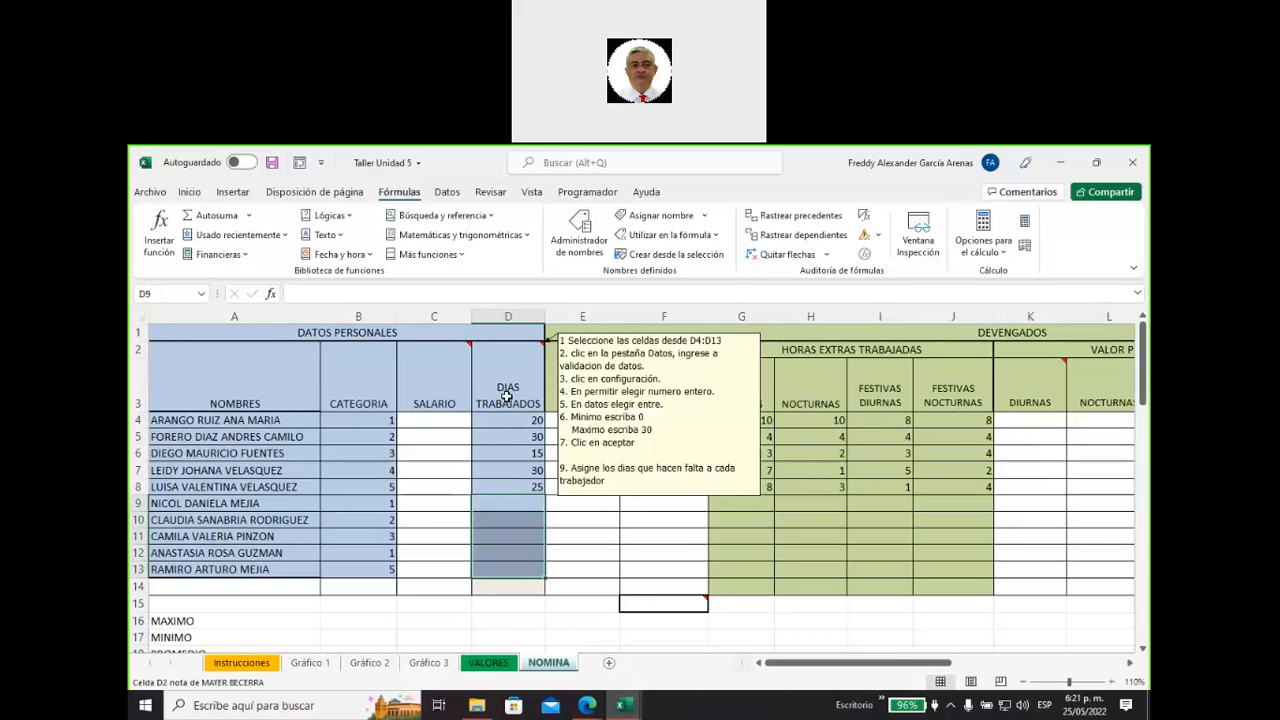
left_click(512, 436)
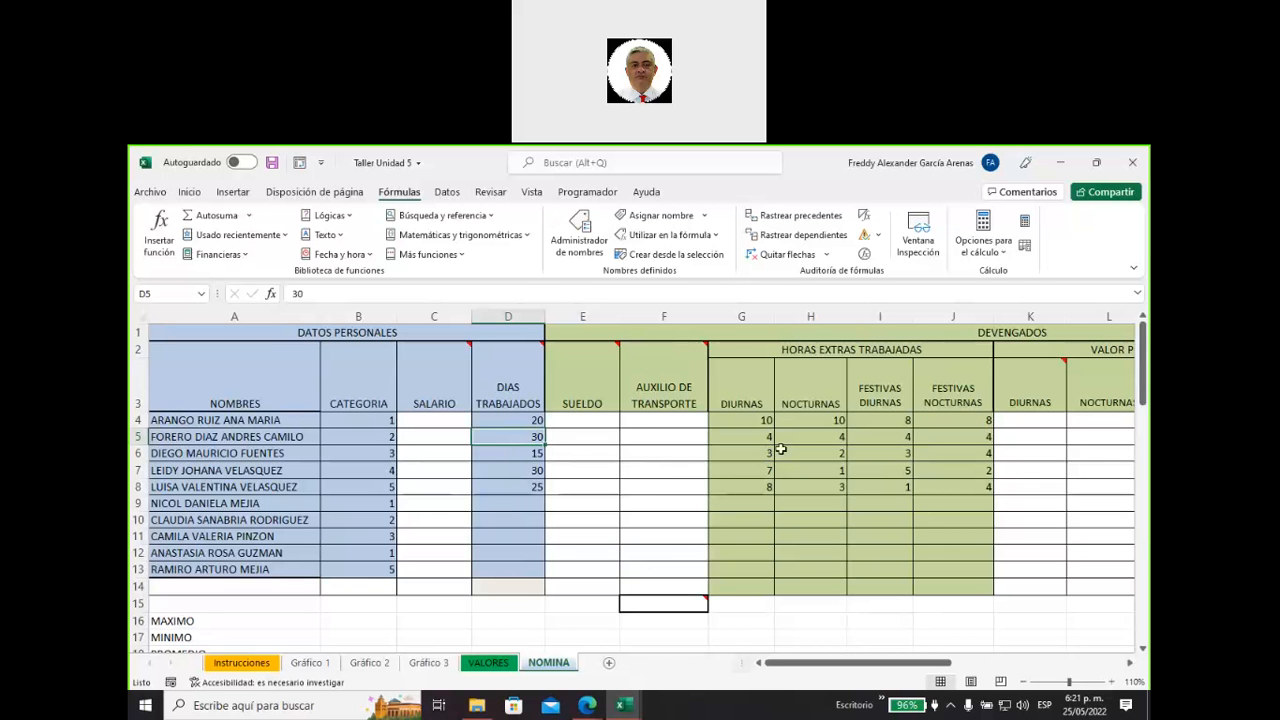
Fill the first worker's overtime hours G4:J4 and the days-worked cell D5 with yellow.
left_click_drag(740, 419, 968, 418)
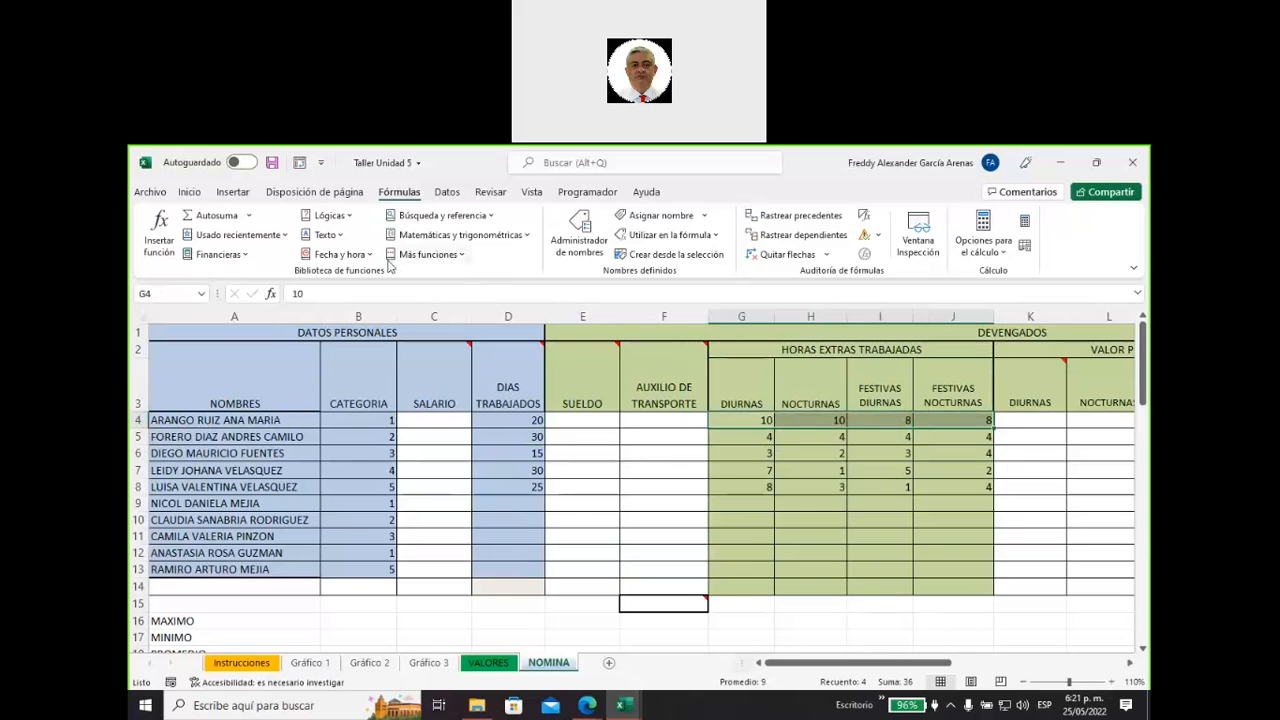
left_click(189, 192)
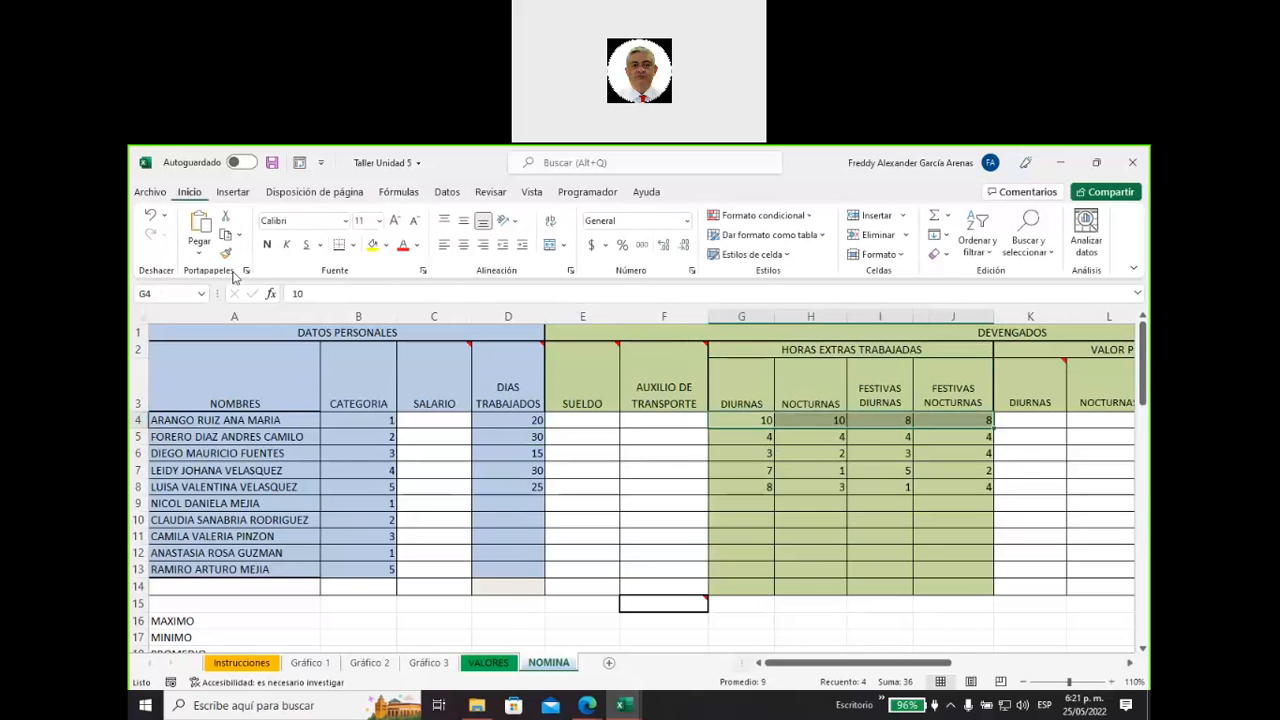
left_click(372, 245)
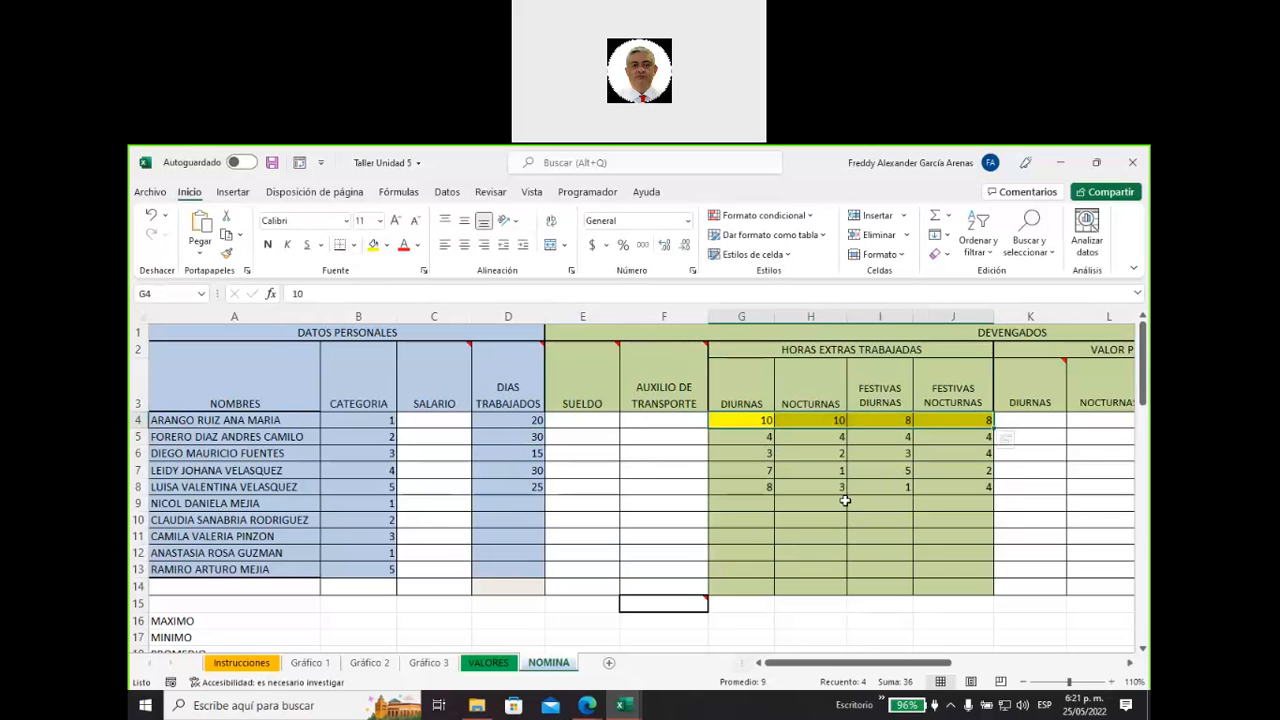
left_click(512, 436)
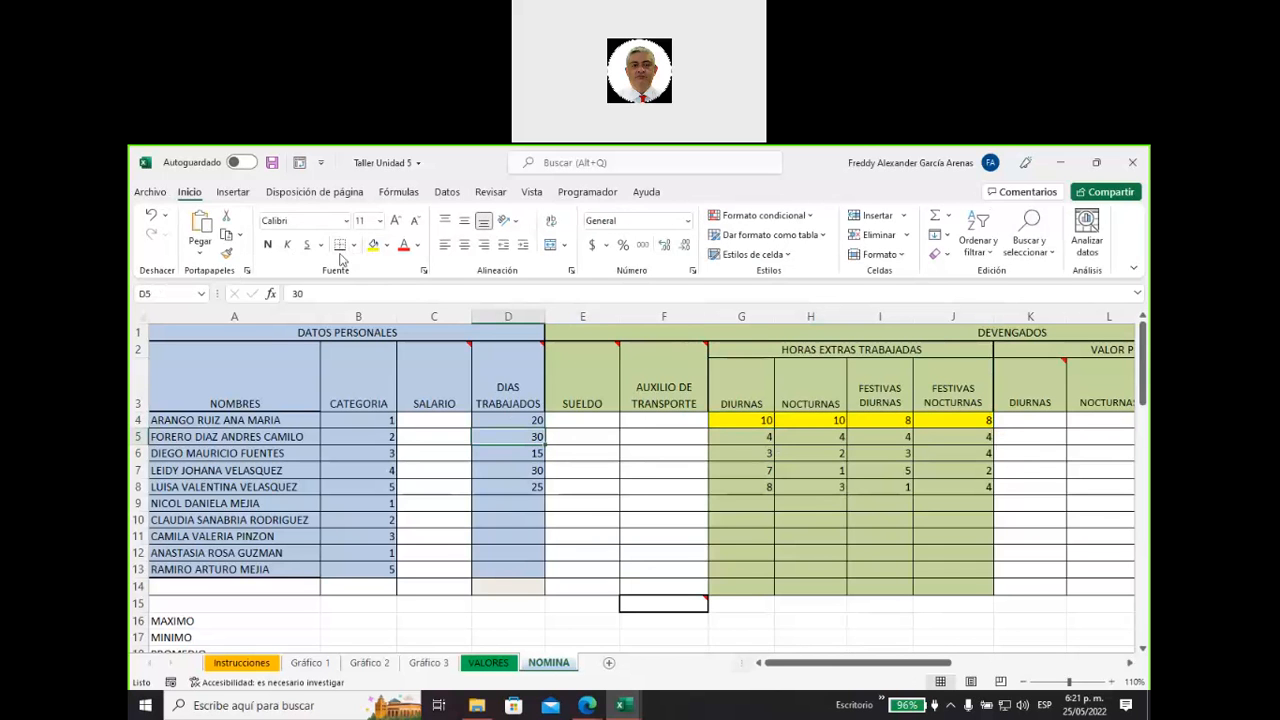
left_click(372, 245)
Look over the empty daytime overtime cells G9:G13 and reread the validation note on the DIAS TRABAJADOS header.
left_click_drag(741, 498, 763, 563)
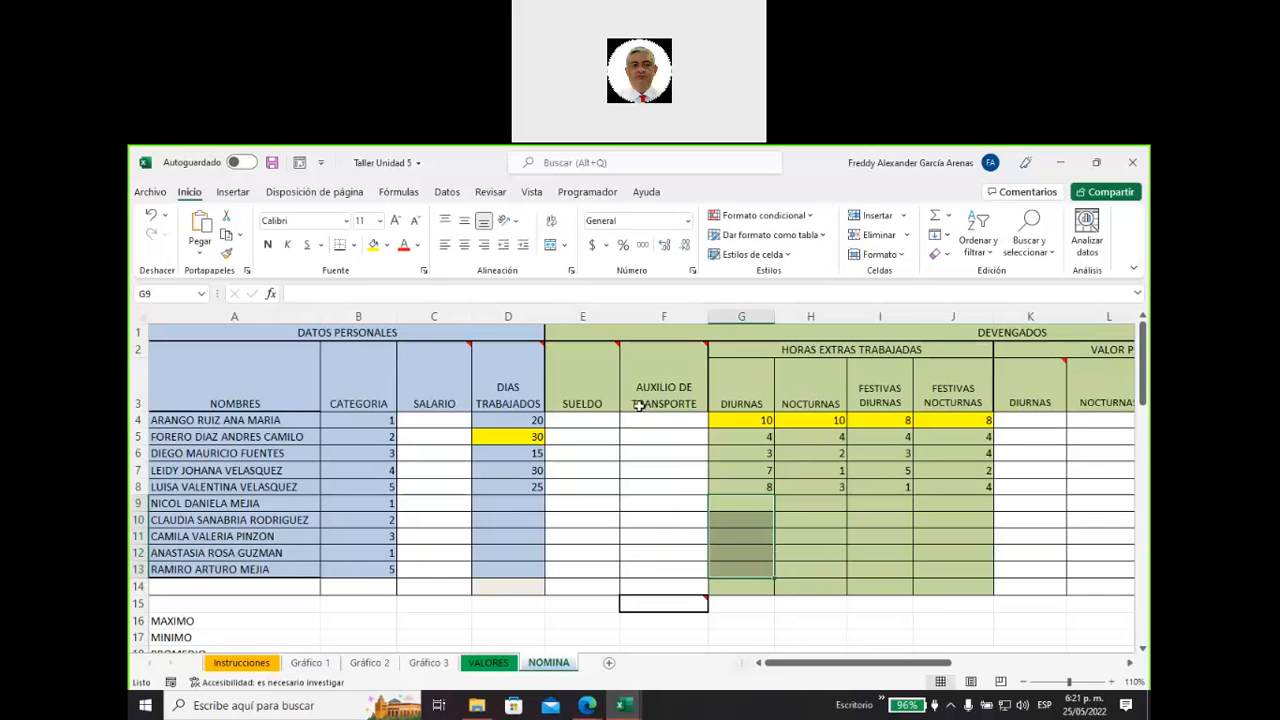
mouse_move(583, 384)
mouse_move(532, 386)
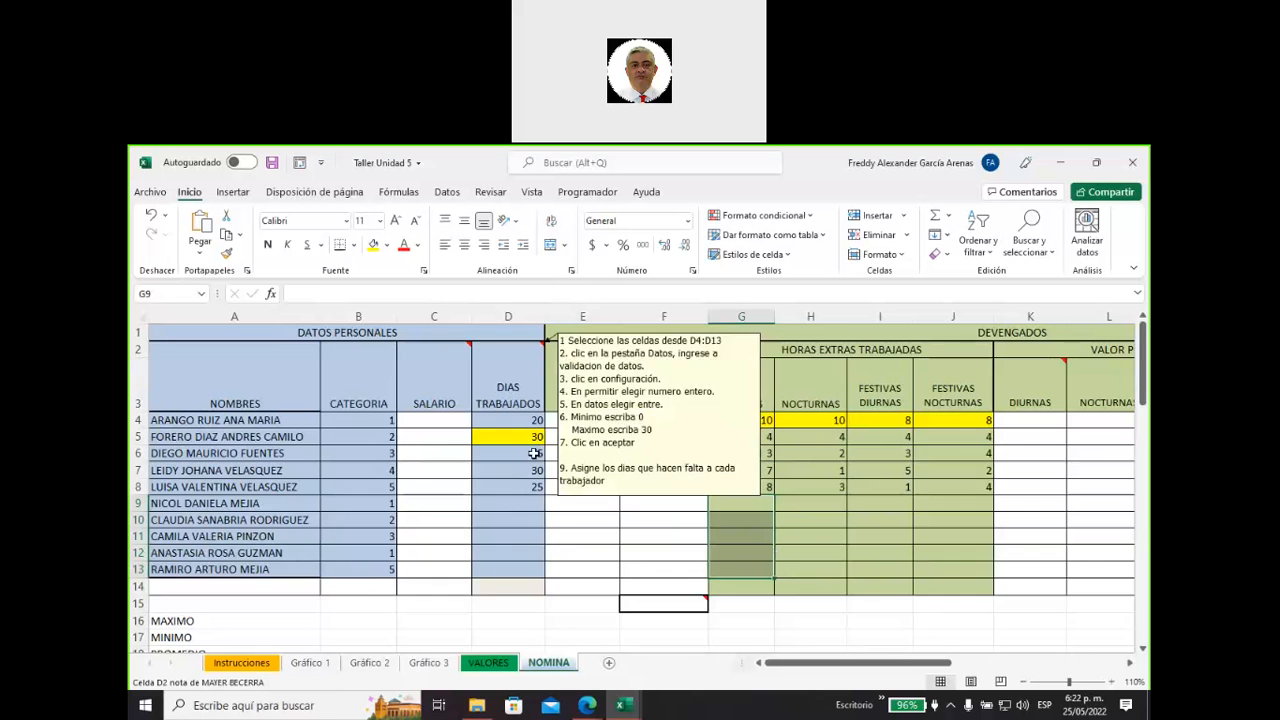
Fill the first two project instructions in rows 23 and 24 with green to mark them as done.
scroll(532, 548, "down", 3)
scroll(532, 548, "down", 3)
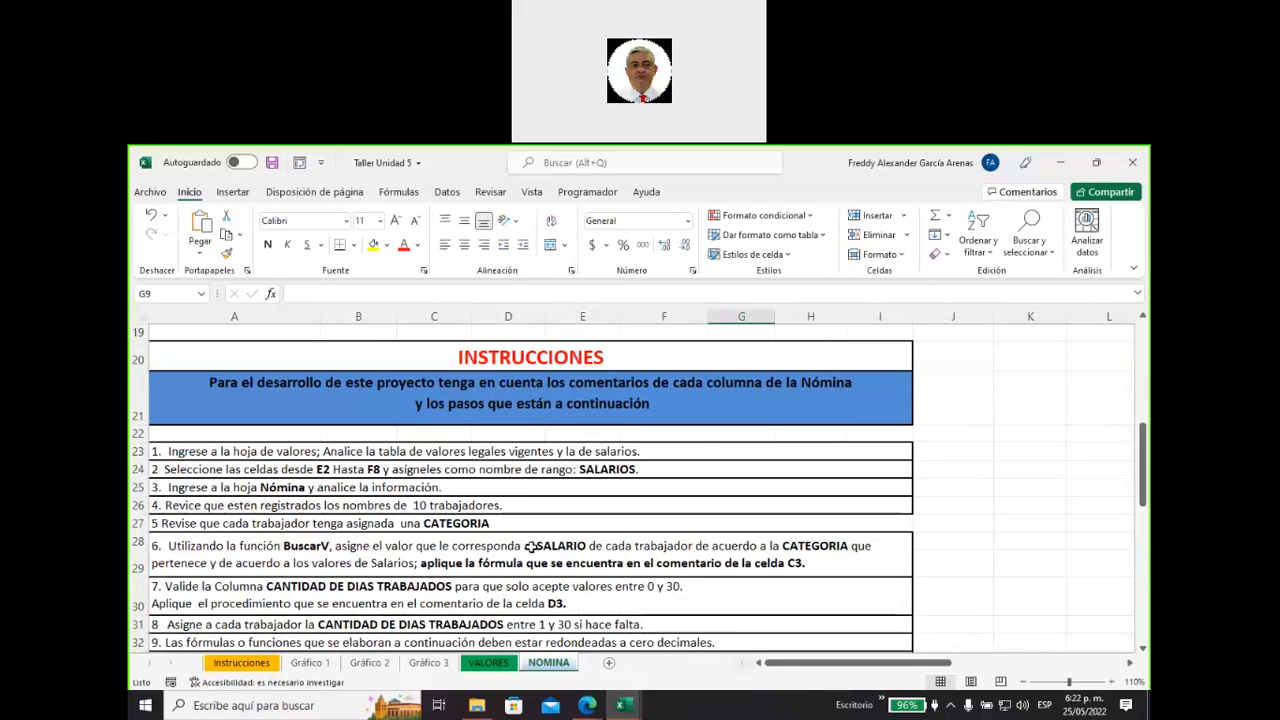
left_click_drag(446, 448, 446, 469)
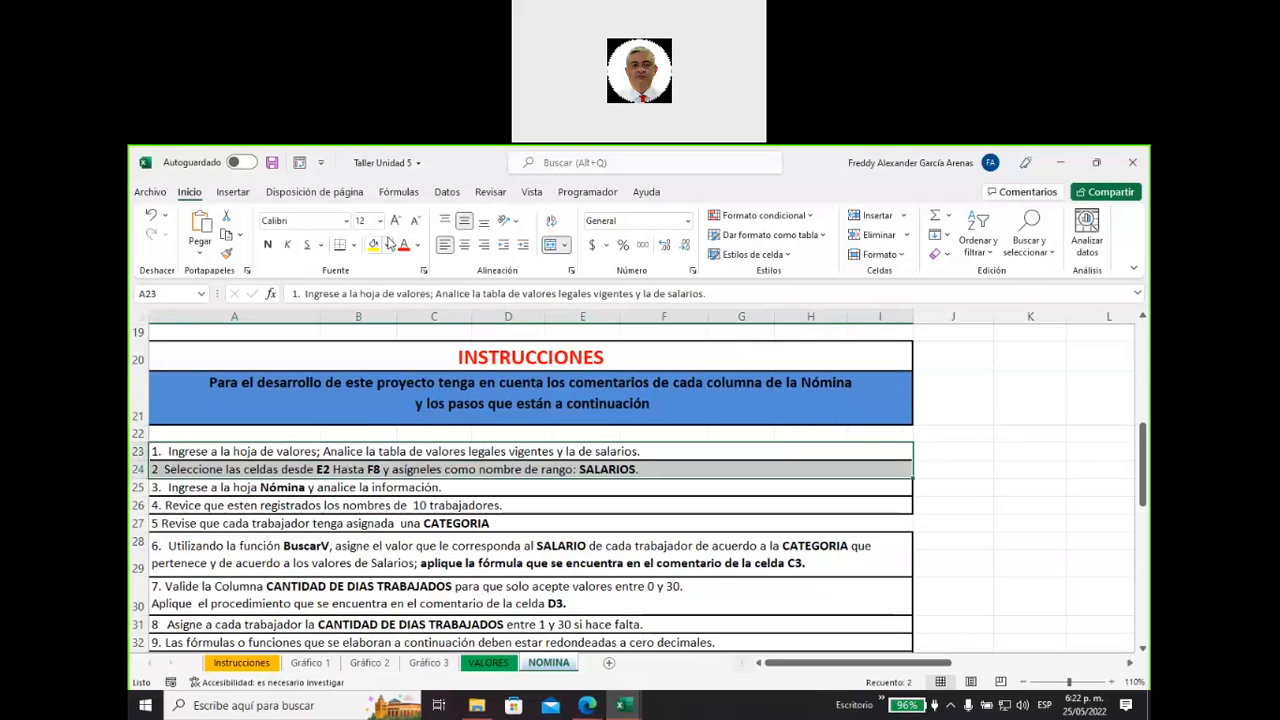
left_click(387, 245)
left_click(426, 394)
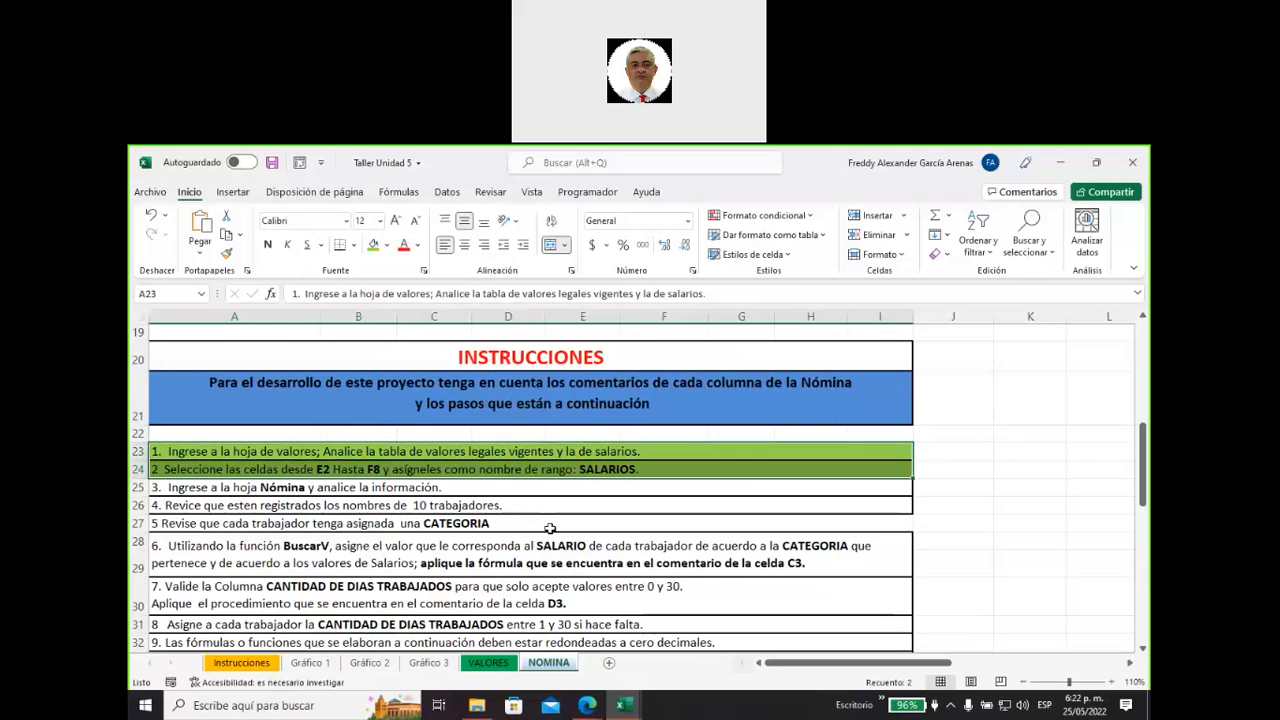
Look through the remaining project instructions below row 24 and return to the top of the payroll table.
scroll(549, 528, "down", 7)
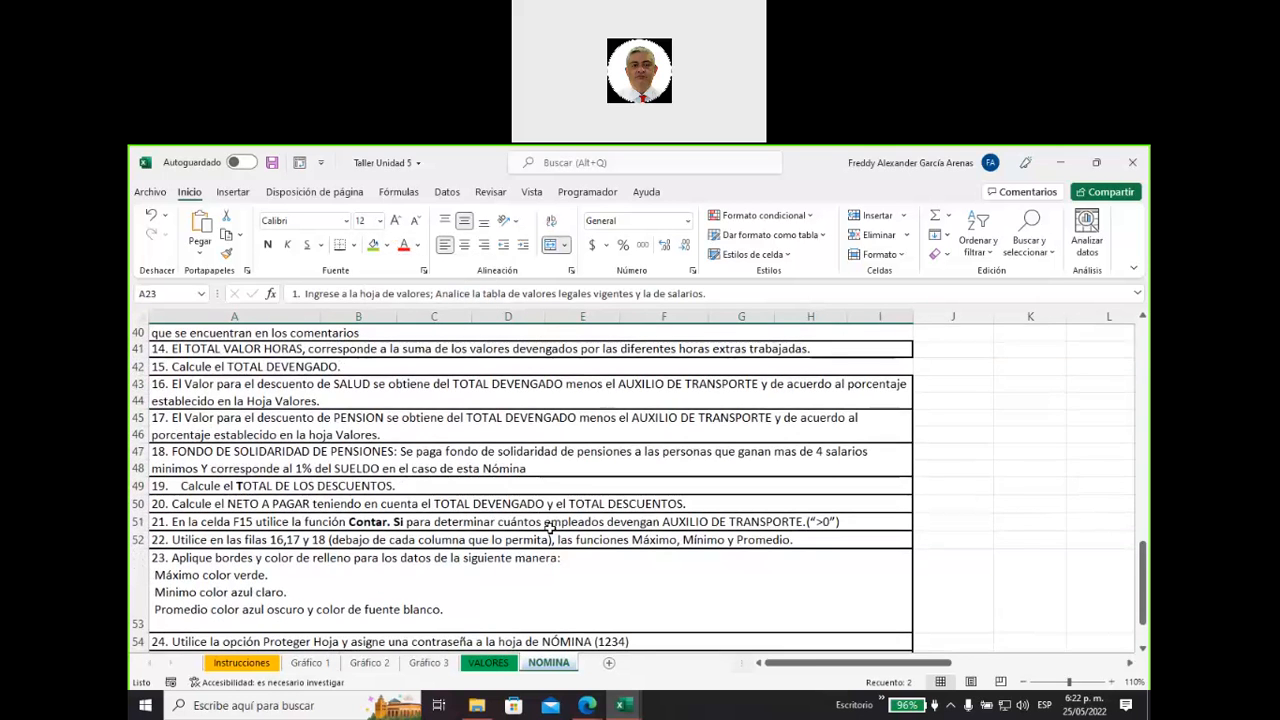
scroll(549, 528, "down", 1)
scroll(549, 528, "up", 10)
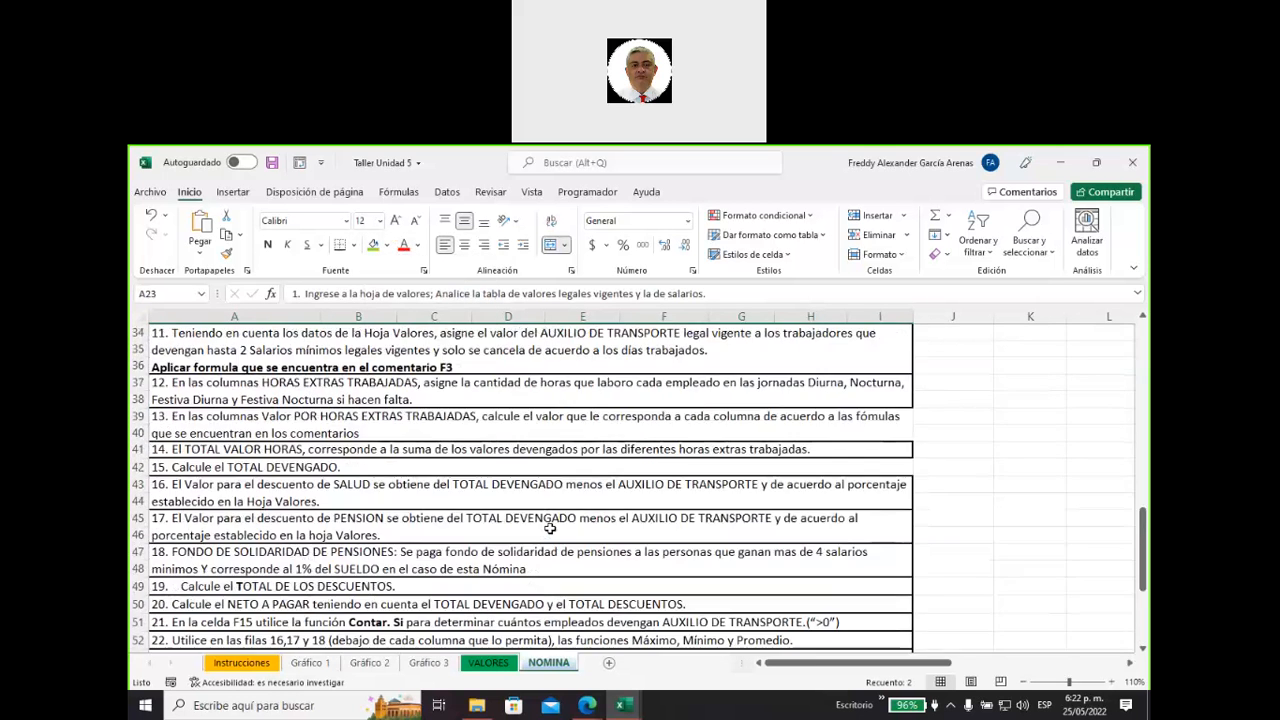
scroll(549, 528, "up", 4)
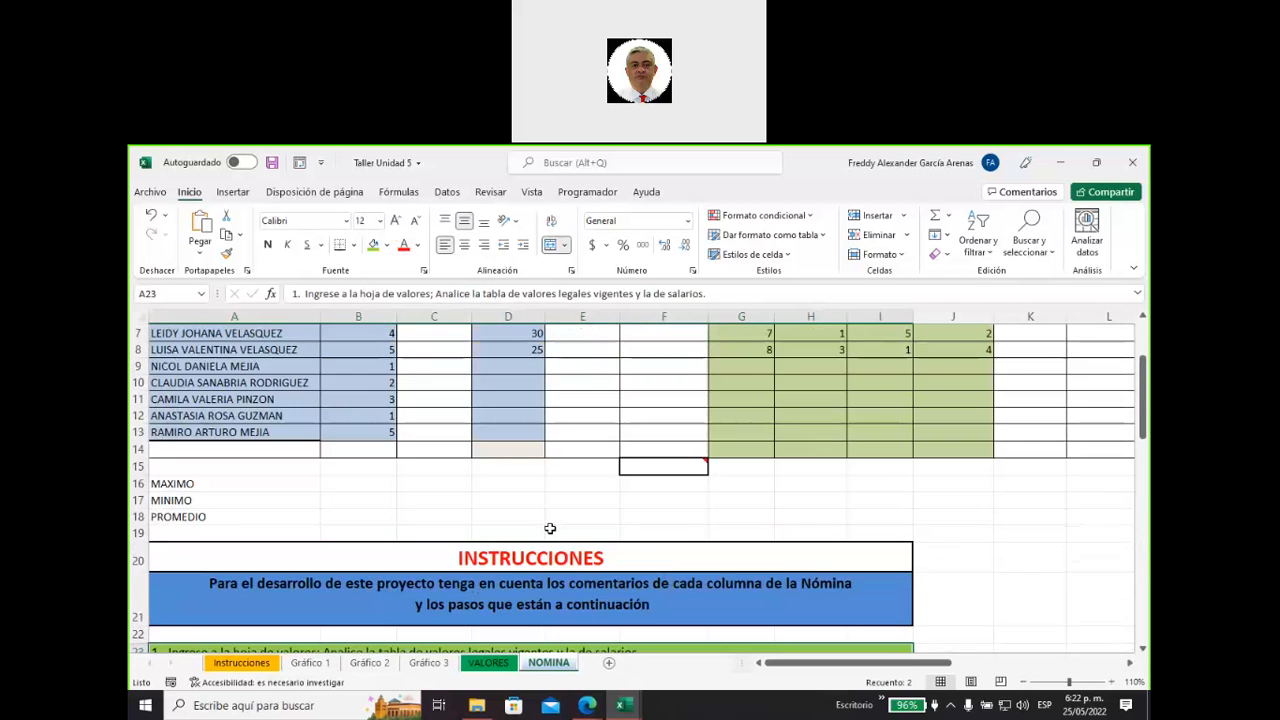
left_click_drag(787, 670, 638, 648)
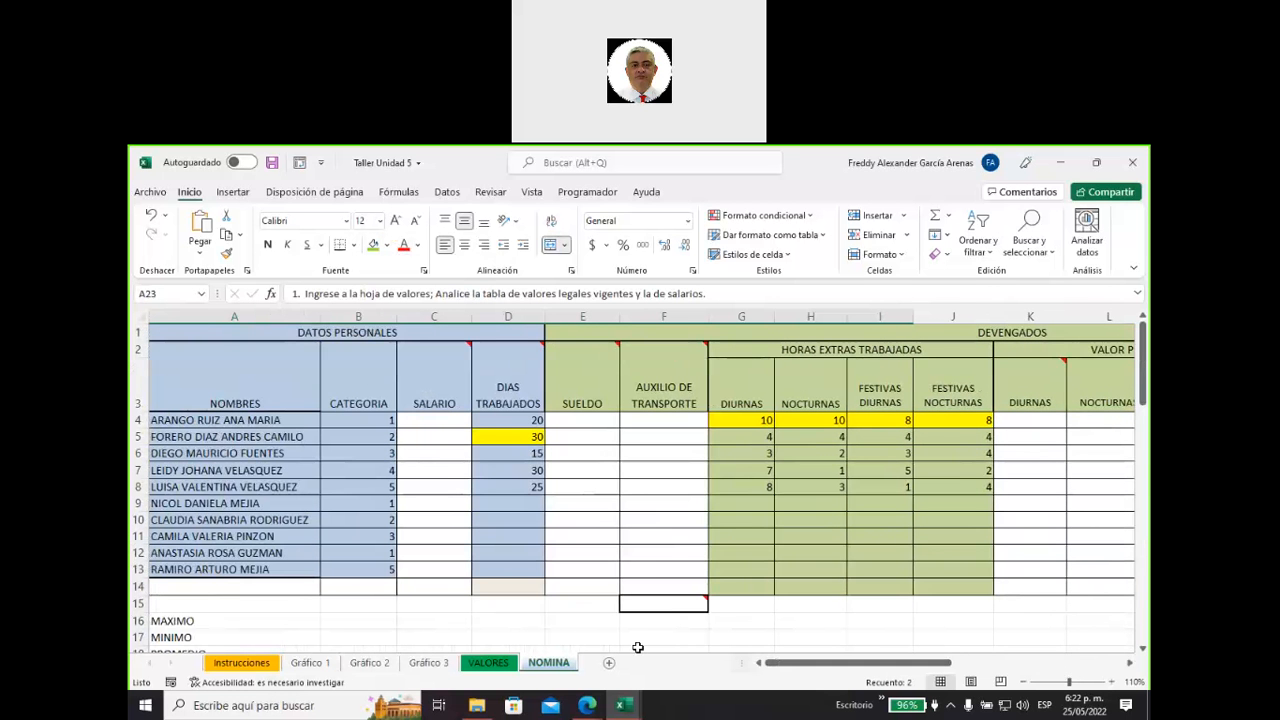
scroll(486, 612, "down", 1)
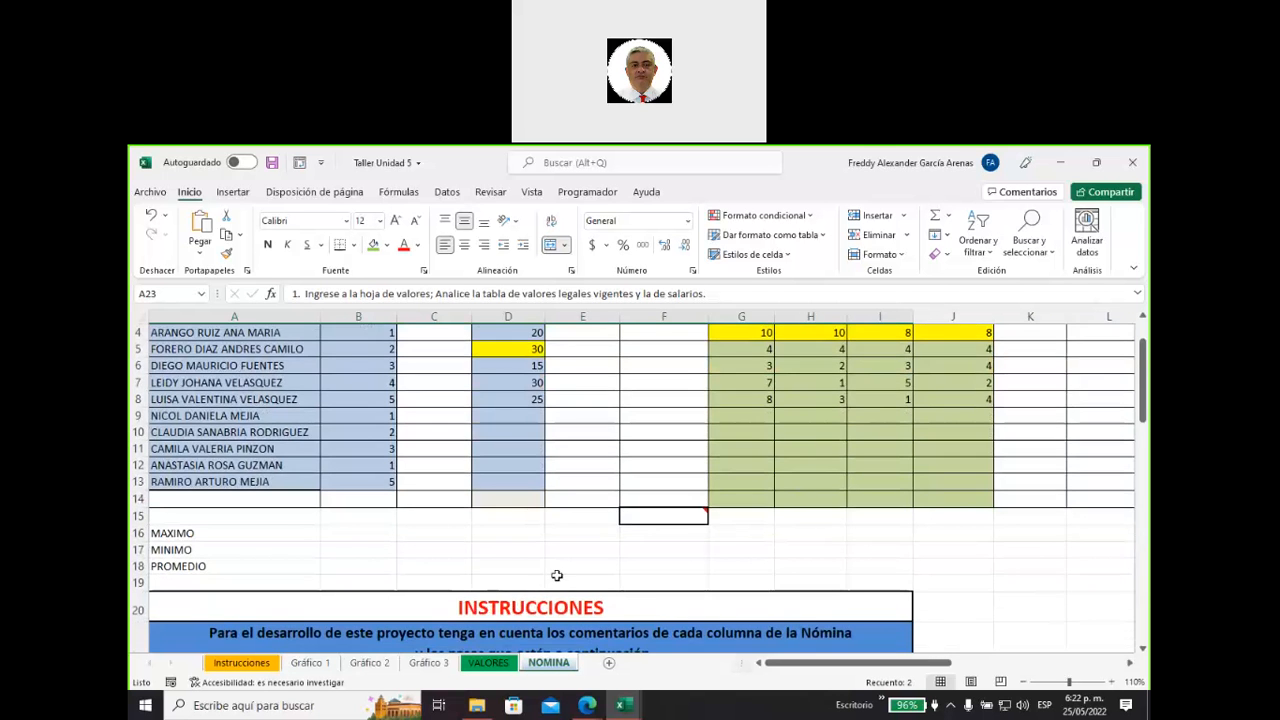
scroll(557, 577, "up", 1)
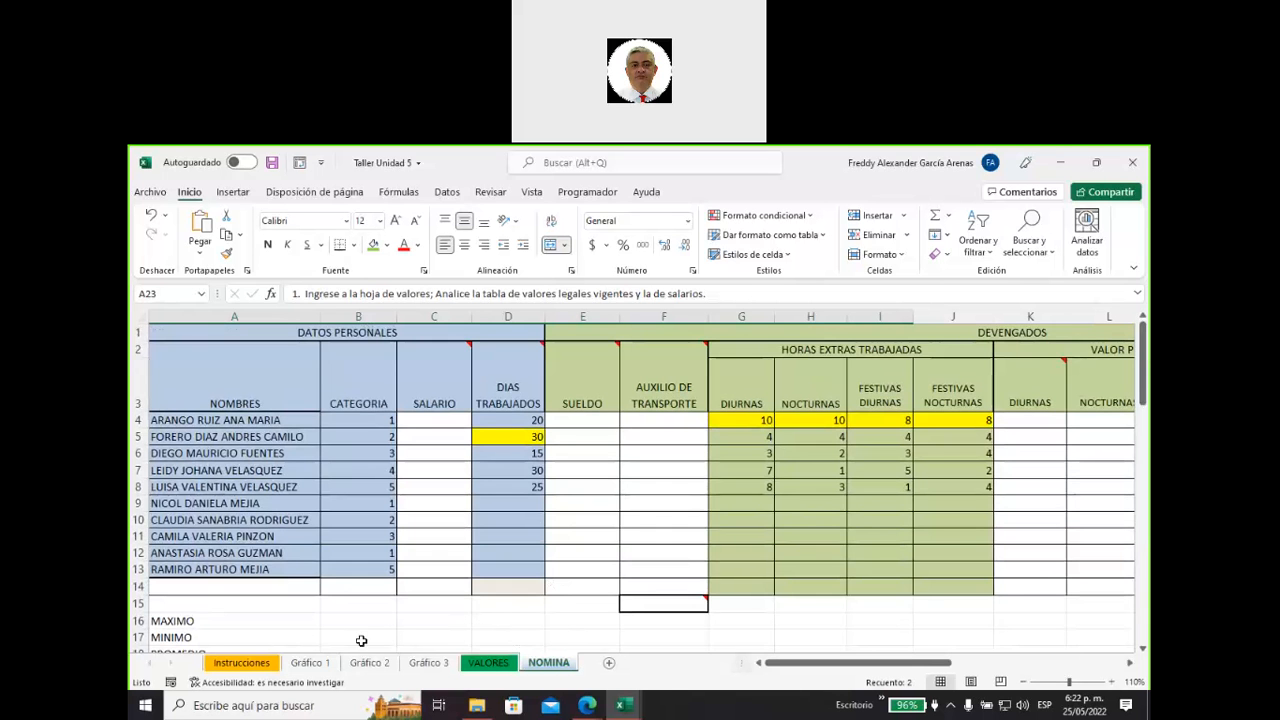
On the Gráfico 1 sheet, insert an empty clustered column chart and place it over about columns G to M from row 2.
left_click(308, 664)
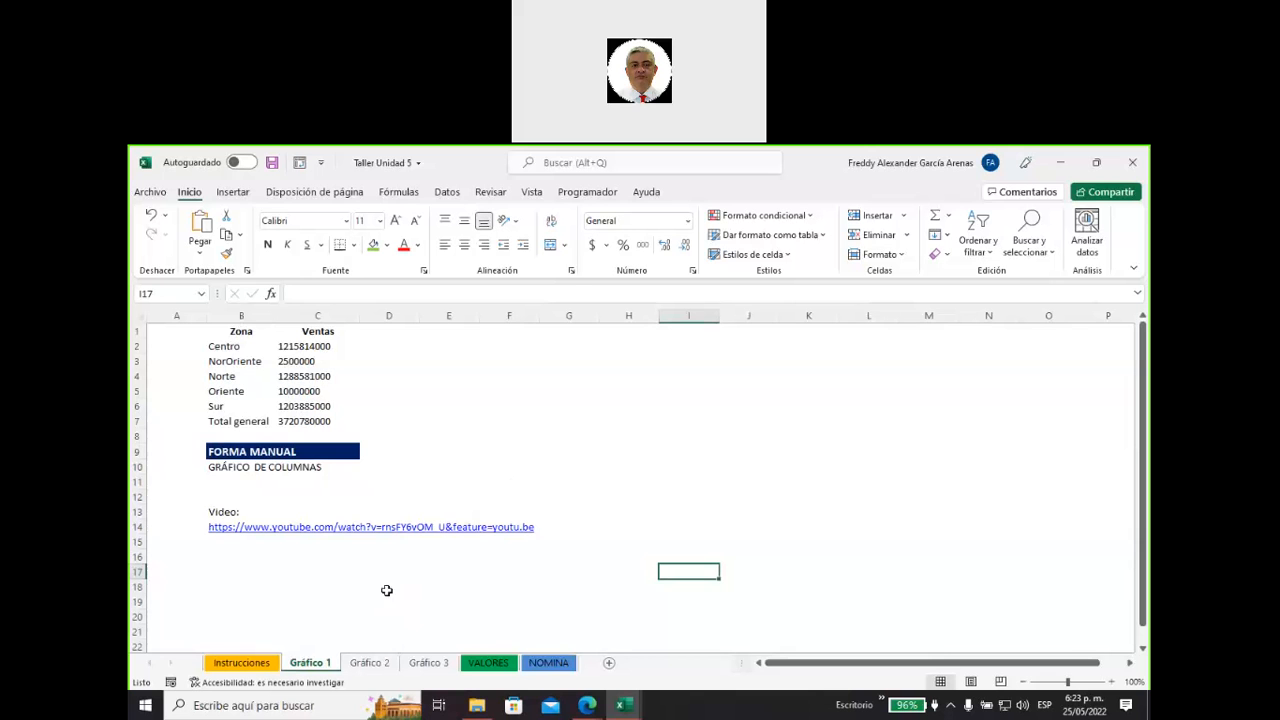
left_click(233, 192)
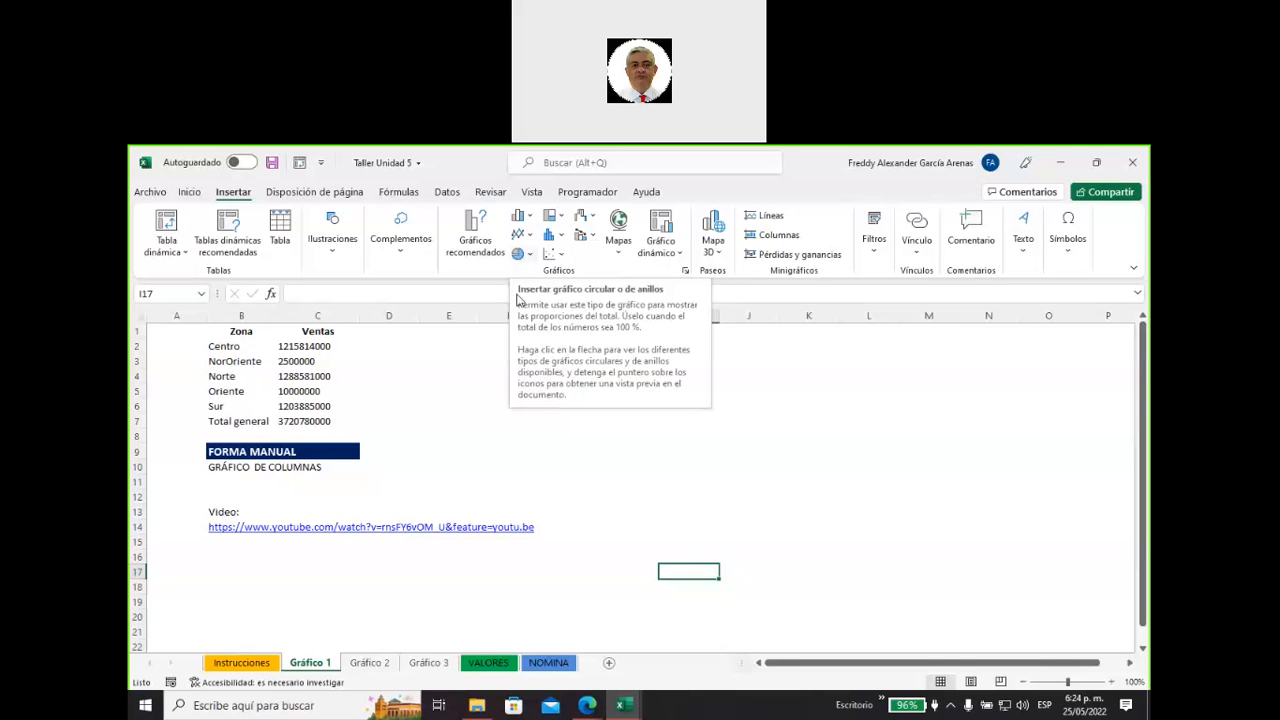
left_click(584, 479)
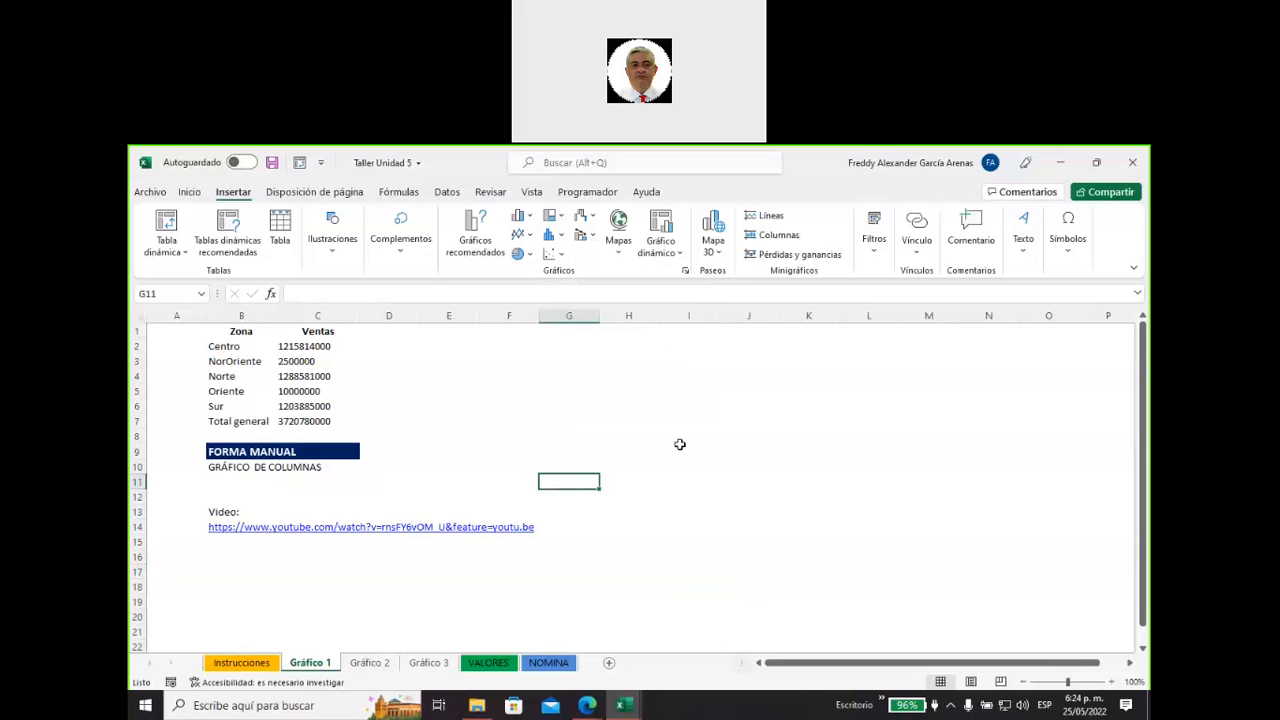
left_click(673, 408)
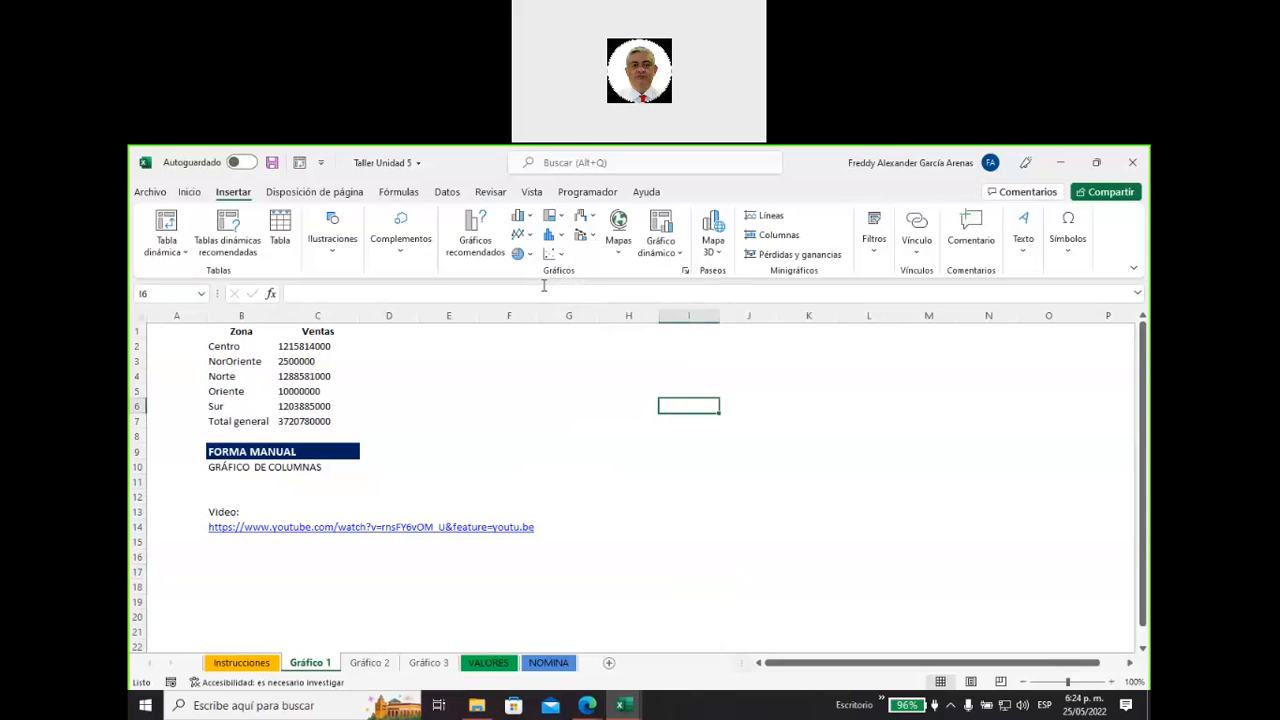
left_click(518, 221)
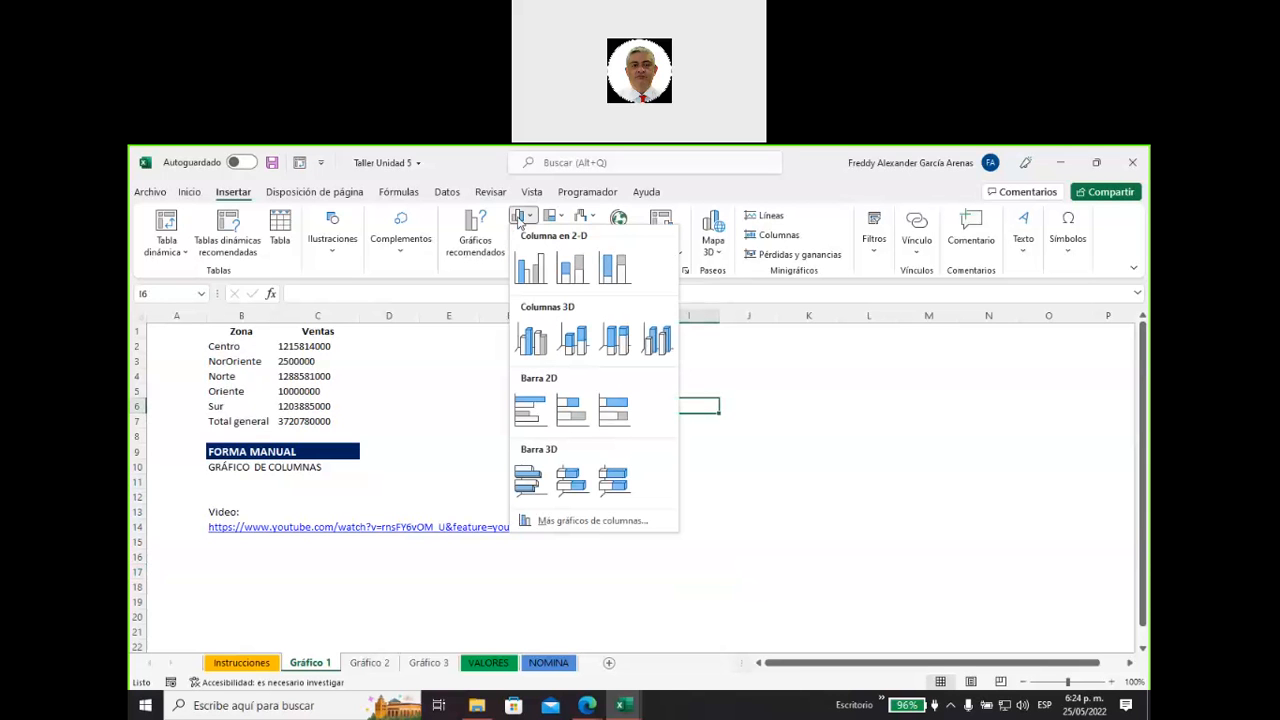
left_click(525, 272)
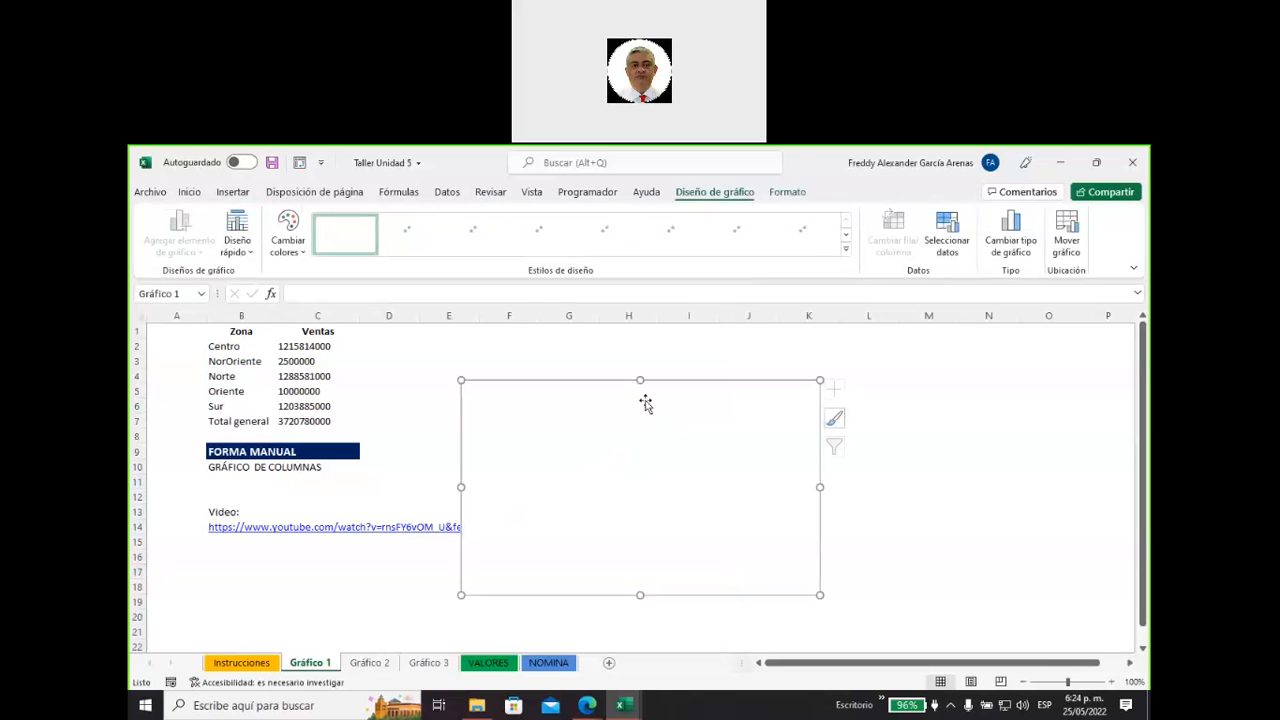
left_click_drag(600, 380, 740, 342)
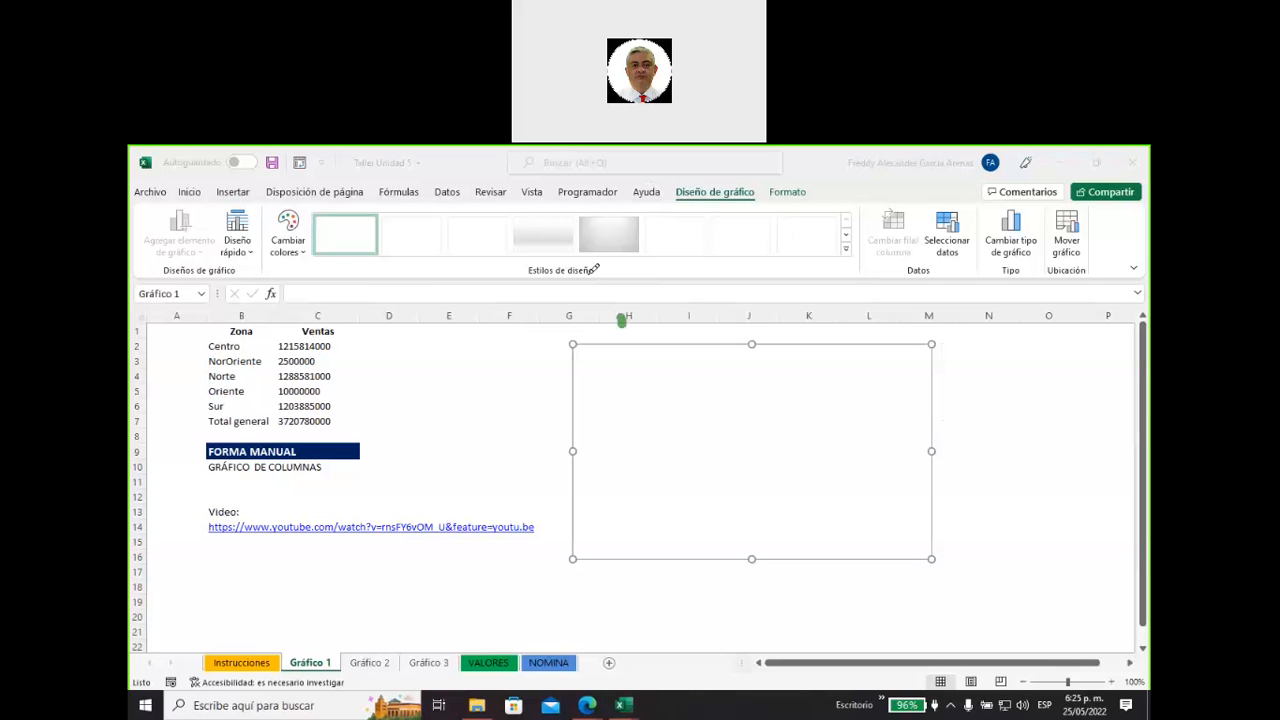
Annotate in green the chart styles, empty chart area, data selection command, resize handles, chart tool tabs and source table, and clear the markings.
mouse_move(595, 268)
left_mouse_down()
mouse_move(535, 211)
mouse_move(770, 236)
mouse_move(458, 308)
left_mouse_up()
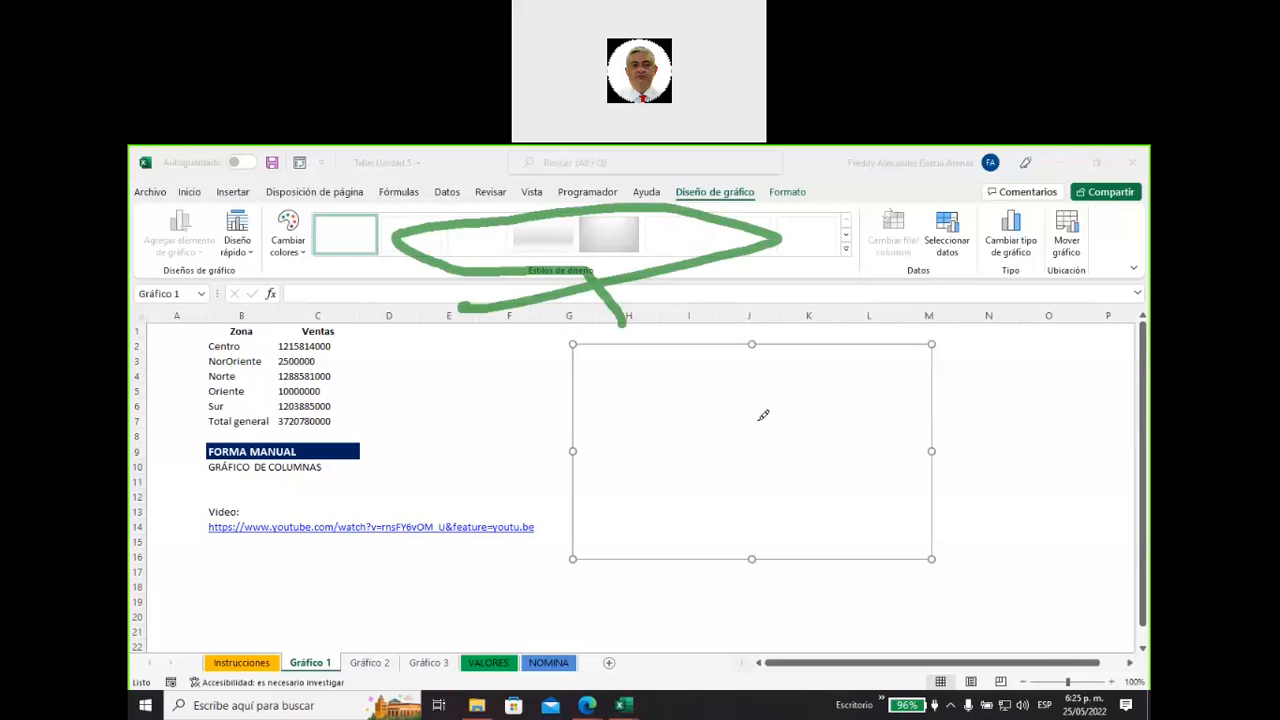
mouse_move(759, 401)
left_mouse_down()
mouse_move(778, 440)
mouse_move(697, 399)
left_mouse_up()
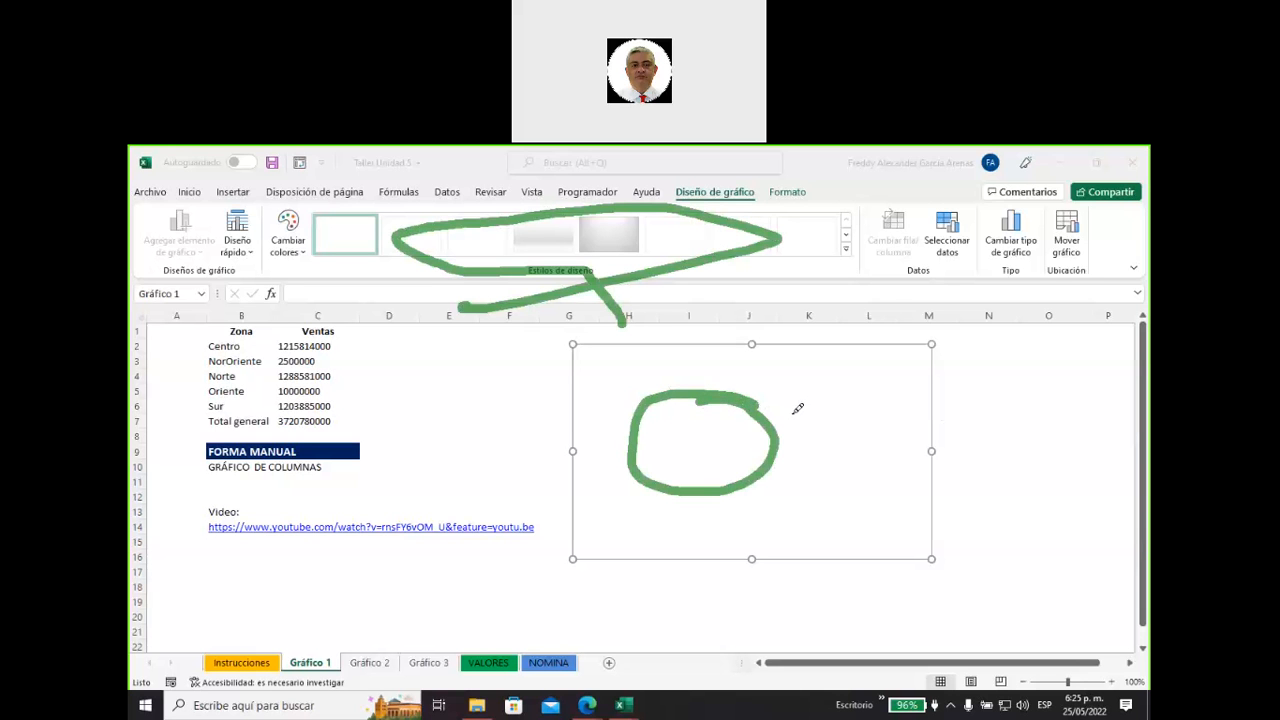
mouse_move(790, 371)
left_mouse_down()
mouse_move(910, 273)
mouse_move(932, 196)
mouse_move(968, 193)
mouse_move(990, 222)
mouse_move(923, 260)
left_mouse_up()
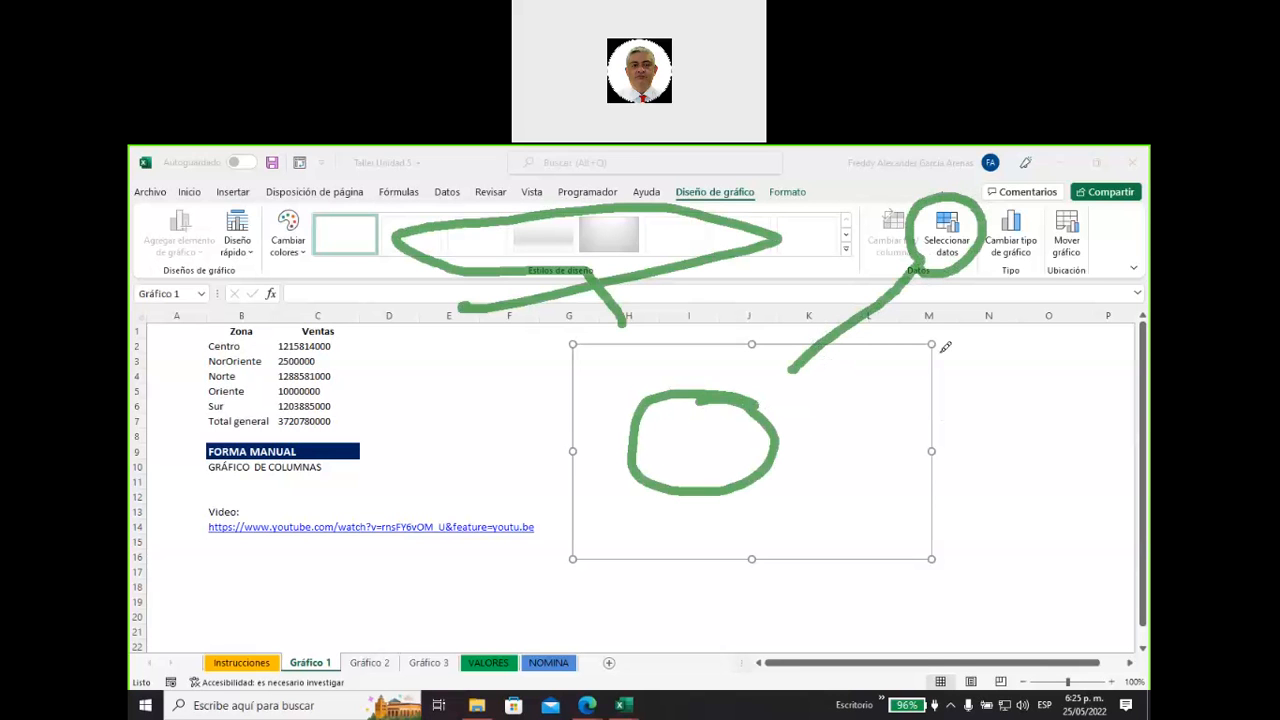
mouse_move(944, 330)
left_mouse_down()
mouse_move(922, 330)
mouse_move(953, 345)
mouse_move(946, 333)
left_mouse_up()
mouse_move(940, 437)
left_mouse_down()
mouse_move(920, 445)
mouse_move(935, 465)
mouse_move(945, 440)
left_mouse_up()
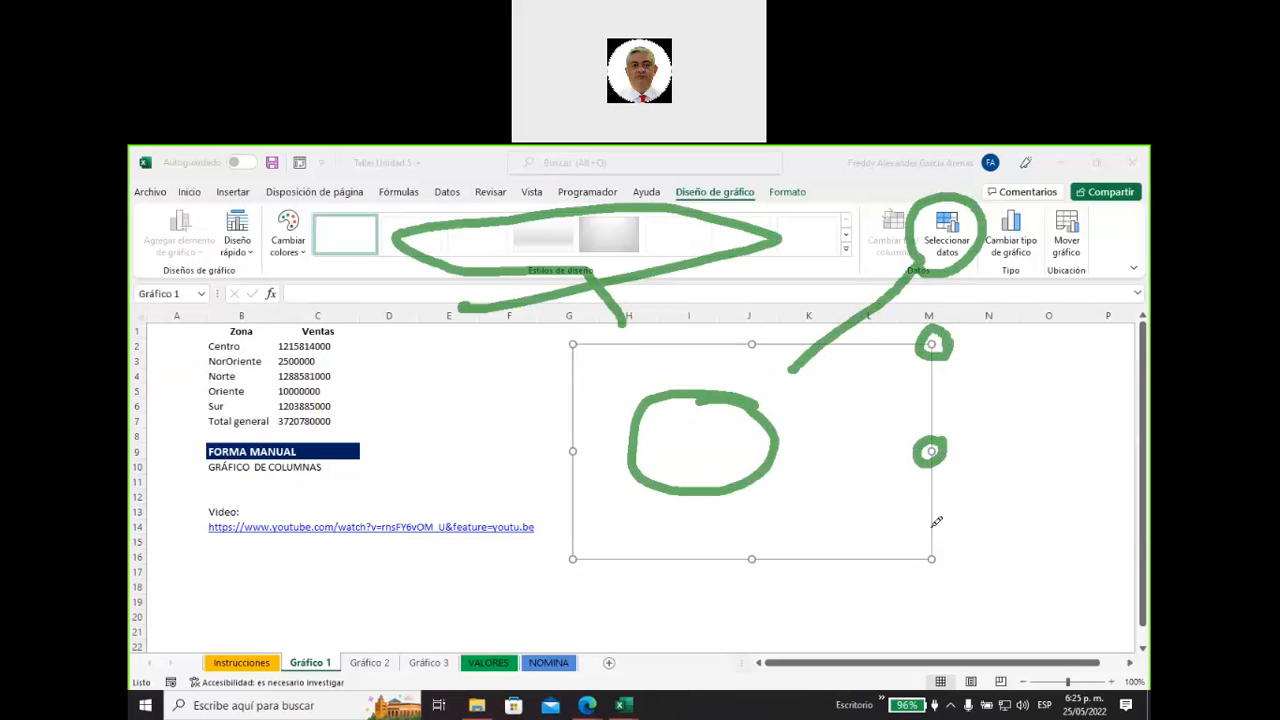
mouse_move(944, 538)
left_mouse_down()
mouse_move(918, 570)
mouse_move(945, 542)
left_mouse_up()
mouse_move(773, 549)
left_mouse_down()
mouse_move(749, 542)
mouse_move(760, 563)
mouse_move(772, 549)
left_mouse_up()
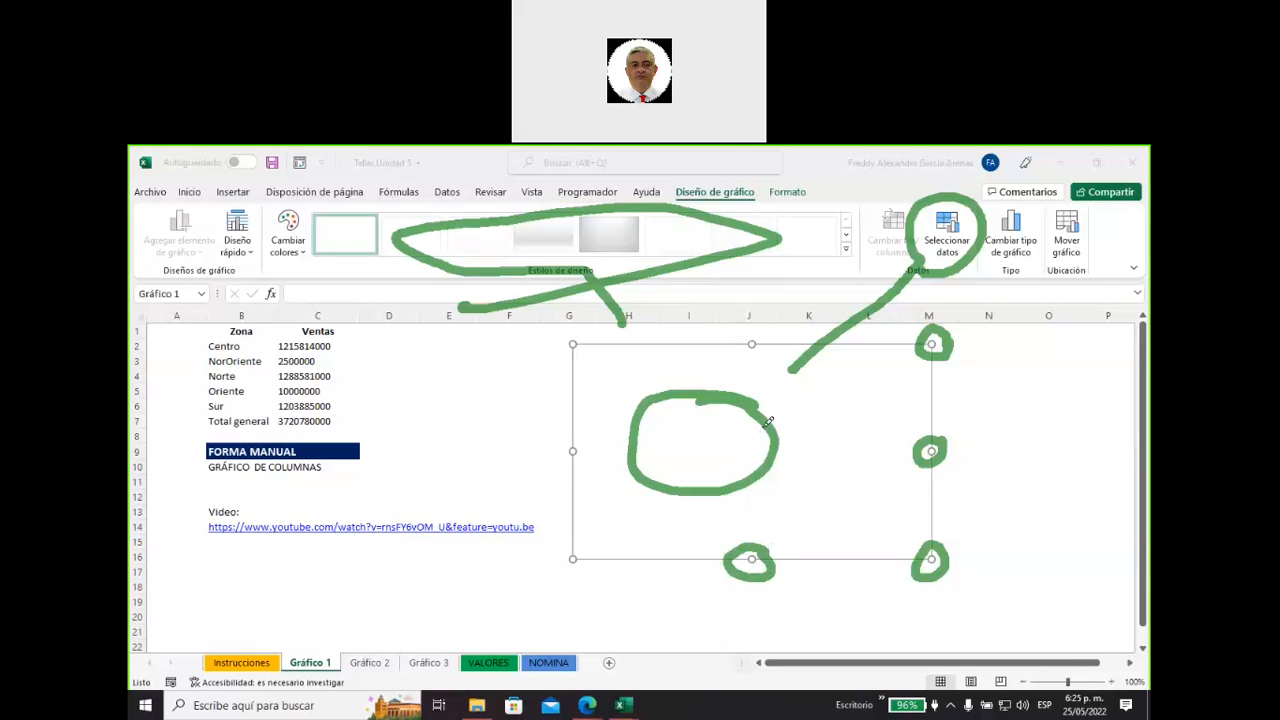
mouse_move(664, 203)
left_mouse_down()
mouse_move(666, 176)
mouse_move(735, 167)
mouse_move(765, 166)
mouse_move(767, 198)
mouse_move(769, 170)
mouse_move(815, 170)
mouse_move(823, 193)
mouse_move(785, 208)
mouse_move(690, 208)
left_mouse_up()
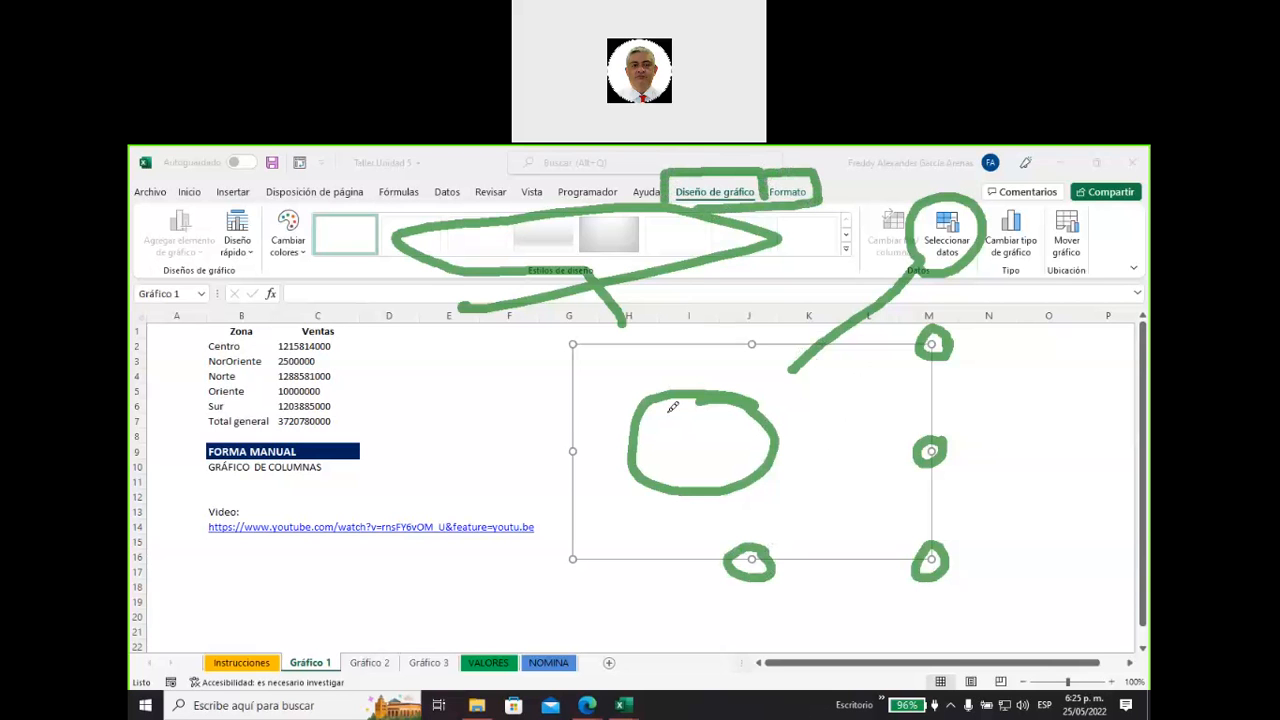
mouse_move(412, 361)
left_mouse_down()
mouse_move(338, 355)
mouse_move(366, 375)
left_mouse_up()
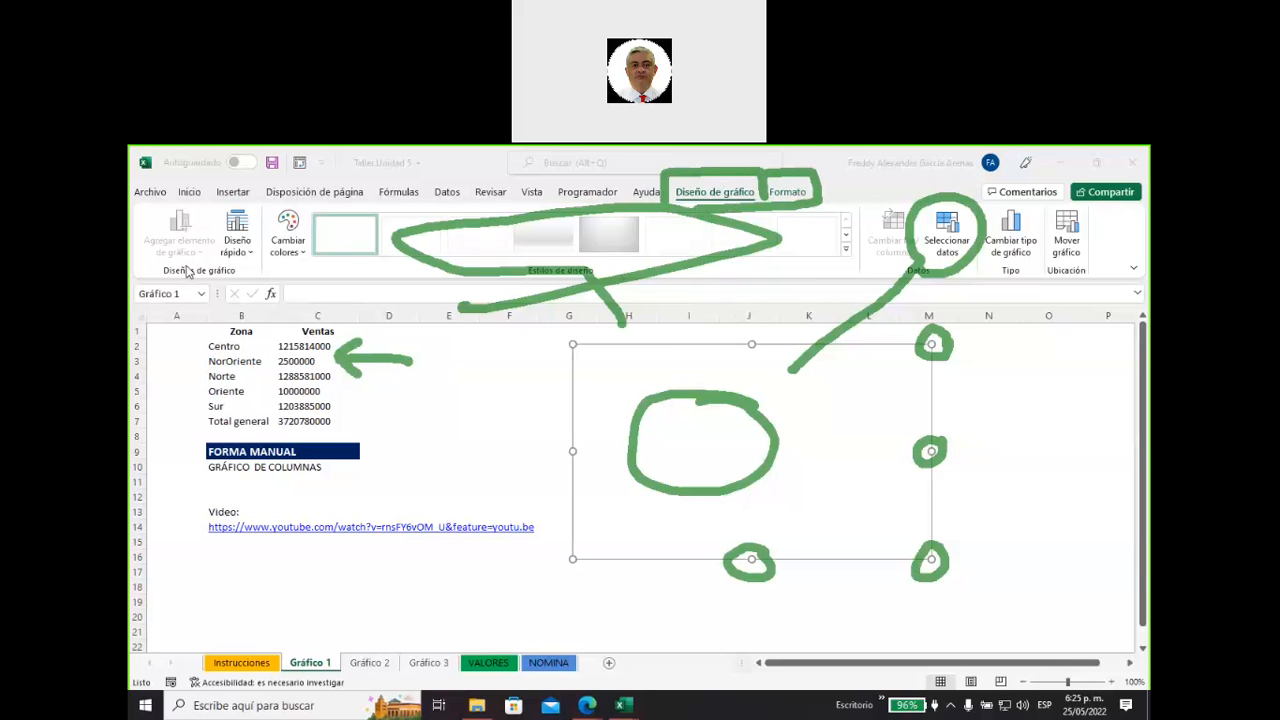
key("Escape")
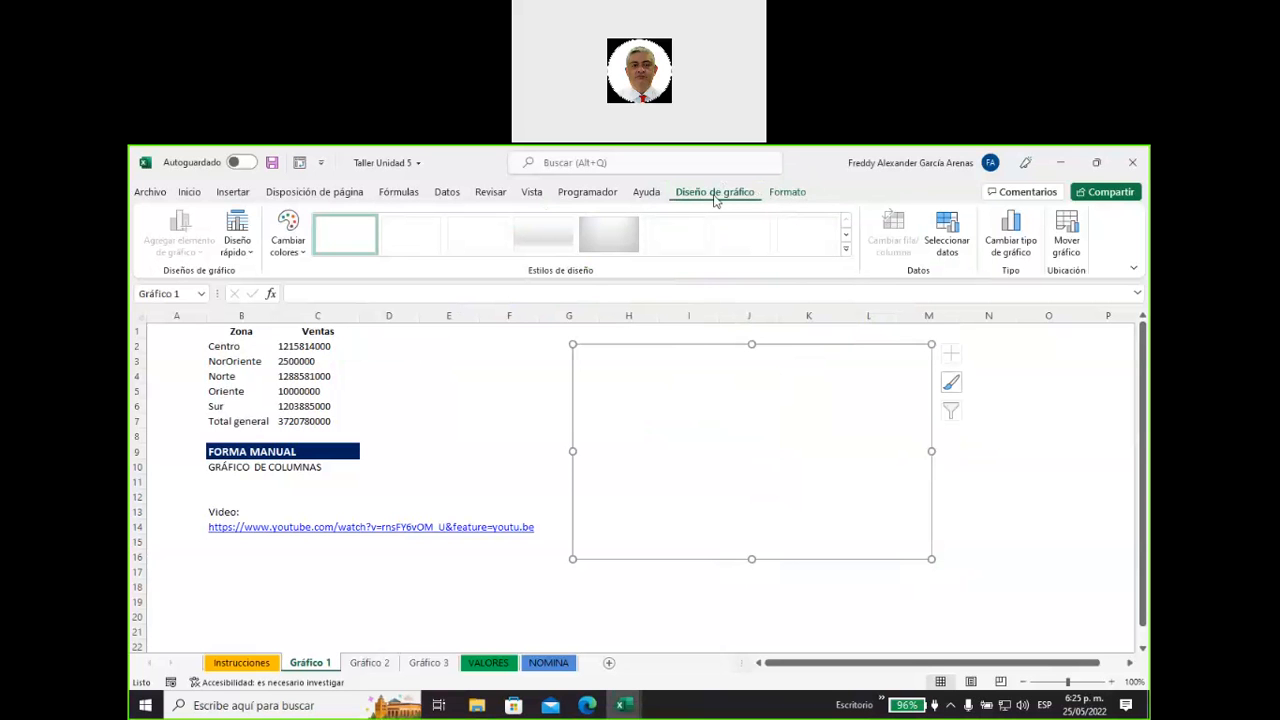
Set the chart's data range to B1:C6 of the Gráfico 1 sheet, leaving out the total row.
left_click(943, 250)
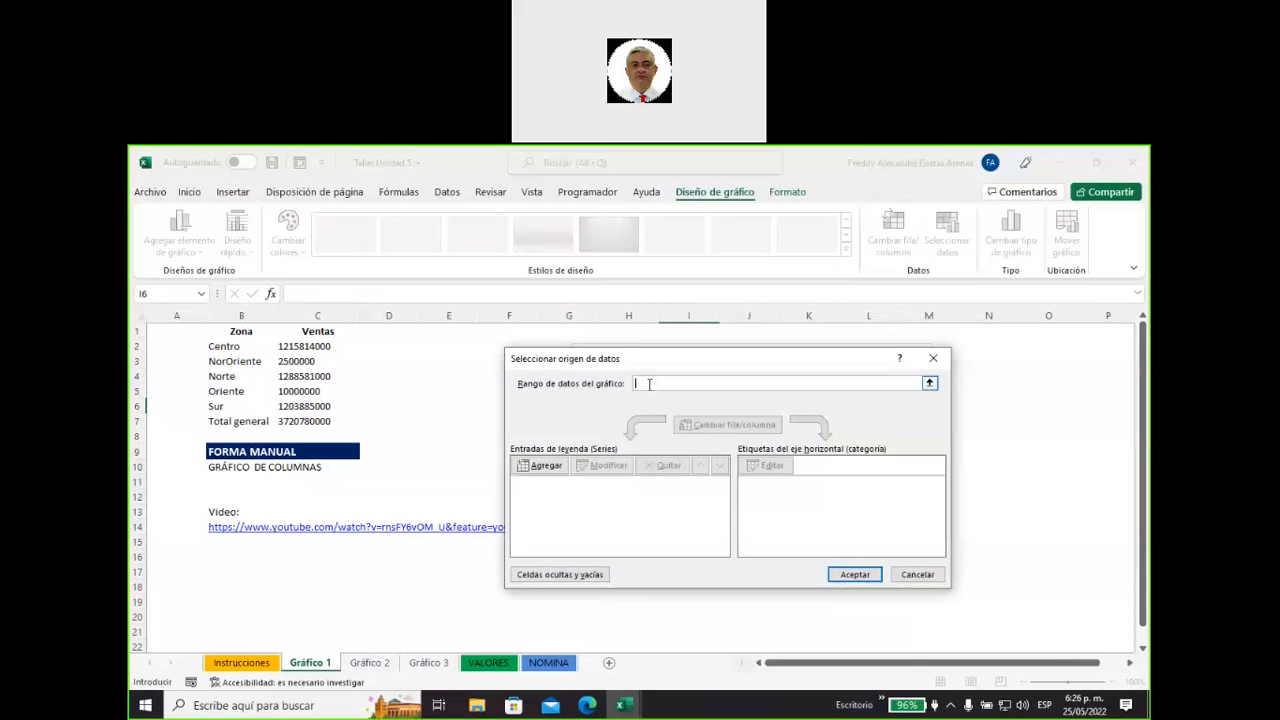
left_click(930, 385)
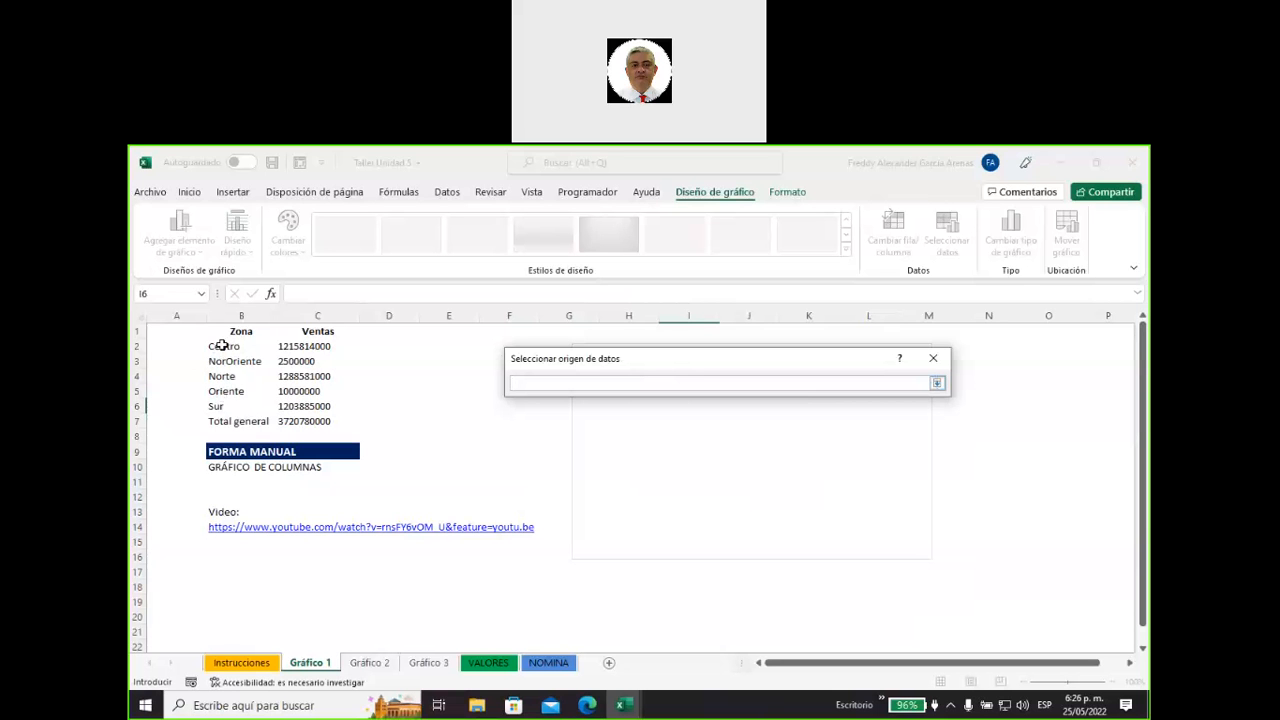
left_click_drag(218, 332, 300, 408)
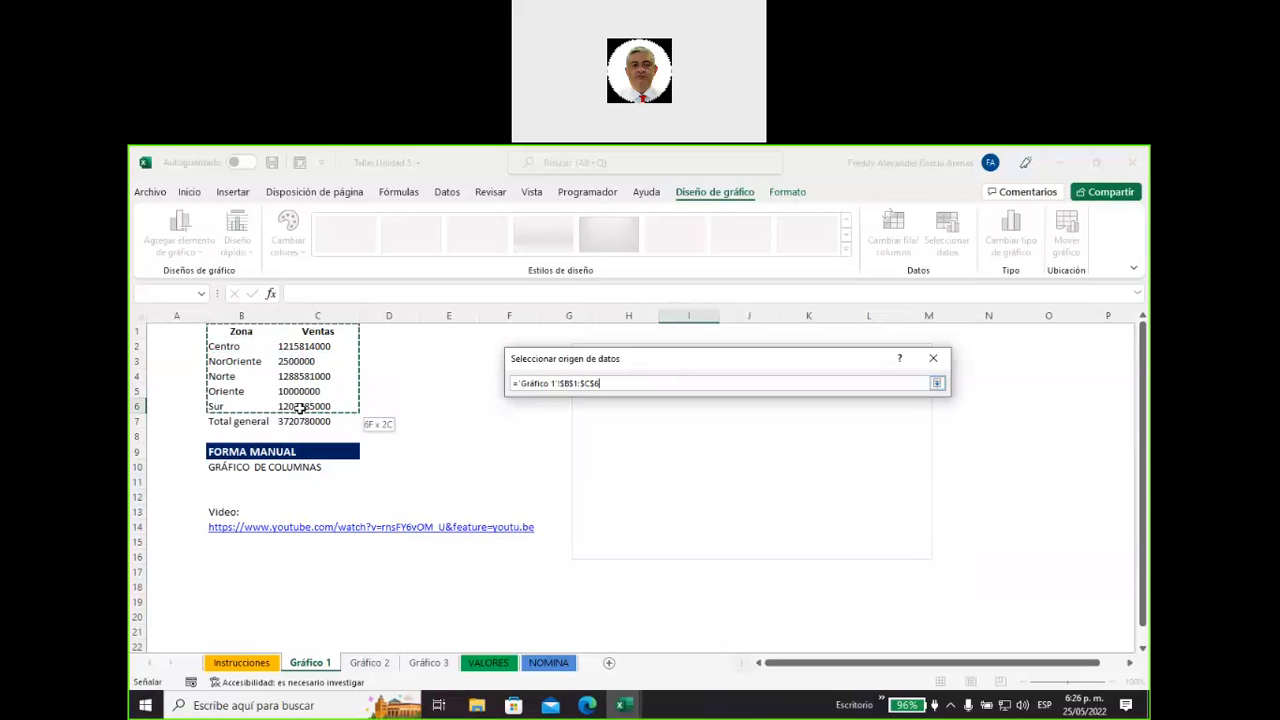
left_click_drag(300, 408, 300, 408)
key("Return")
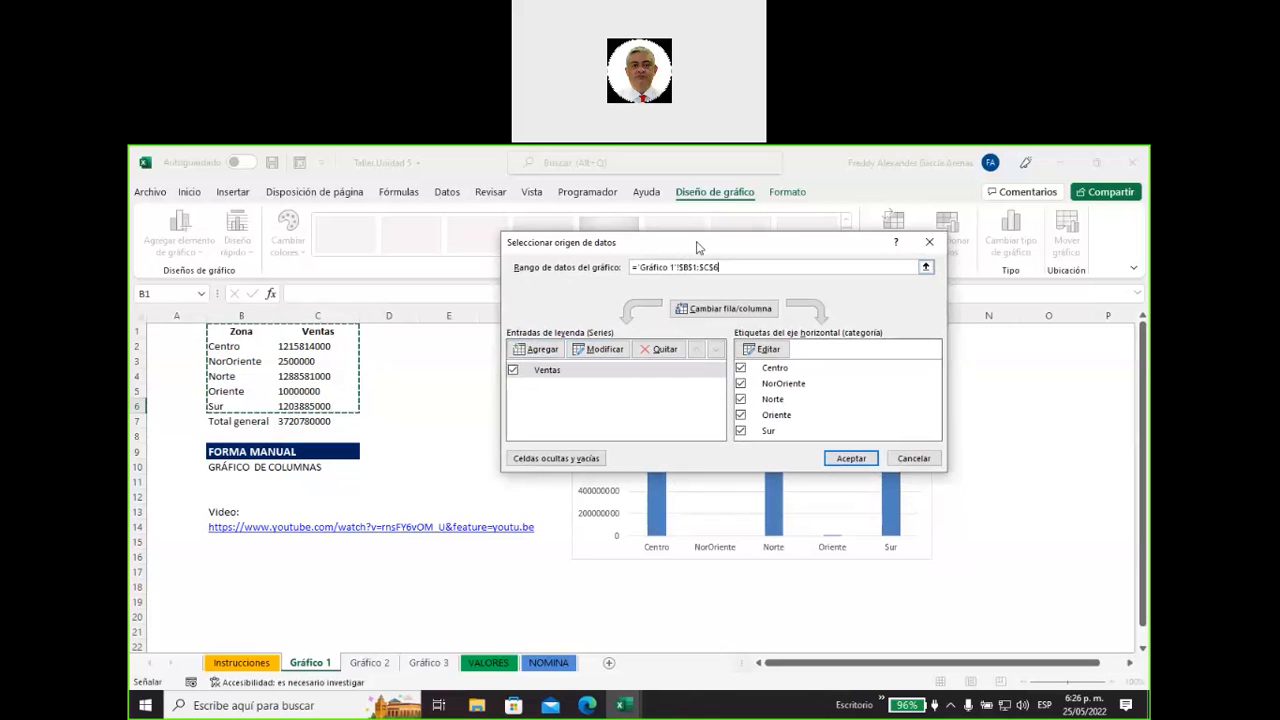
left_click_drag(698, 246, 324, 467)
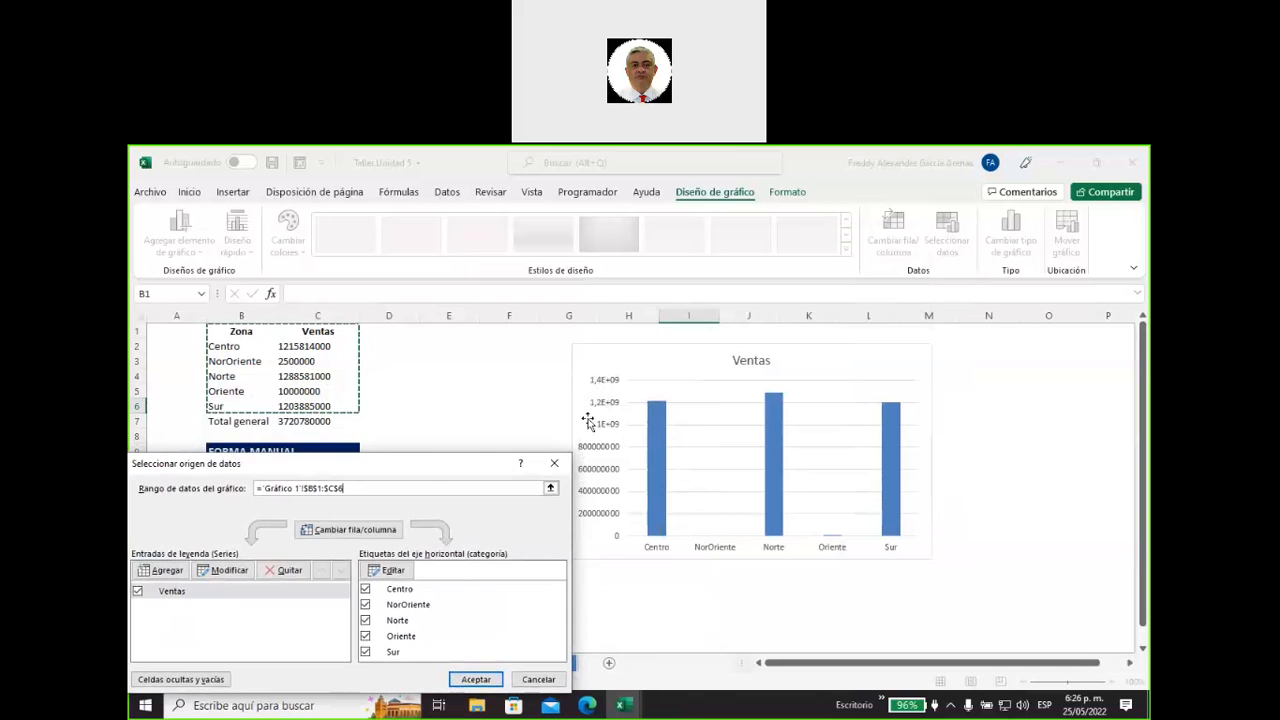
left_click_drag(416, 466, 503, 256)
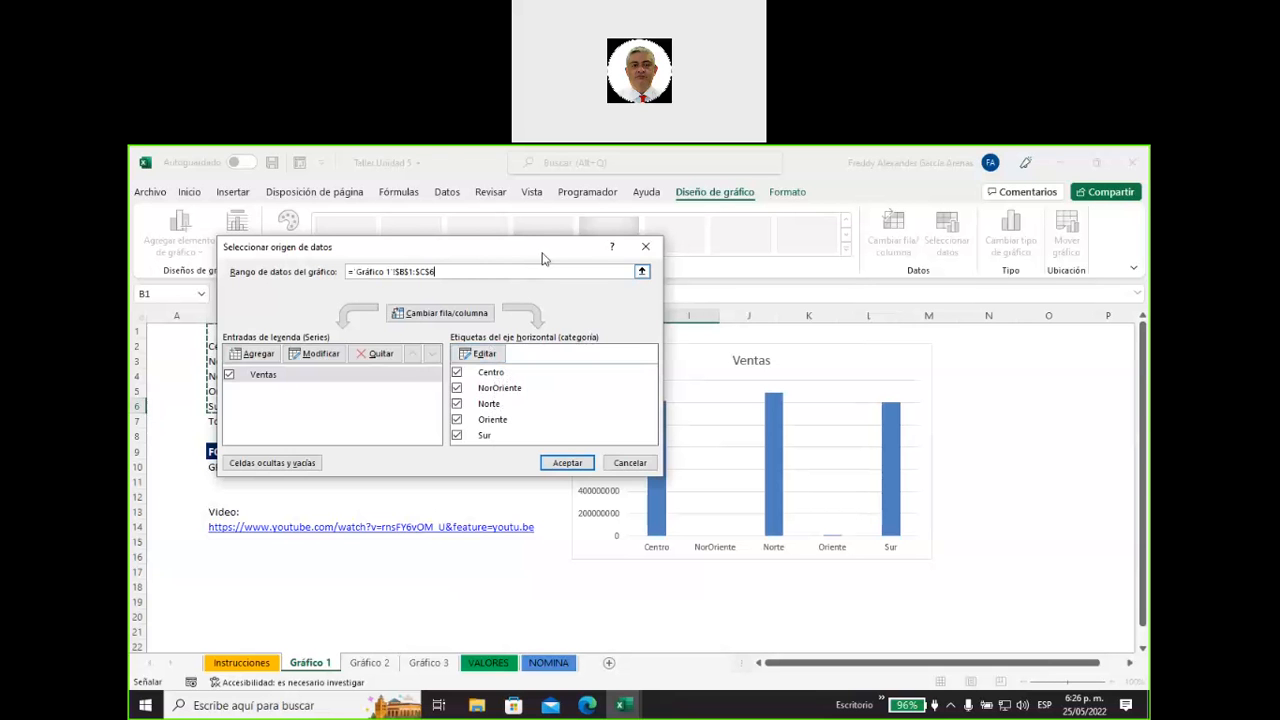
left_click_drag(540, 257, 424, 260)
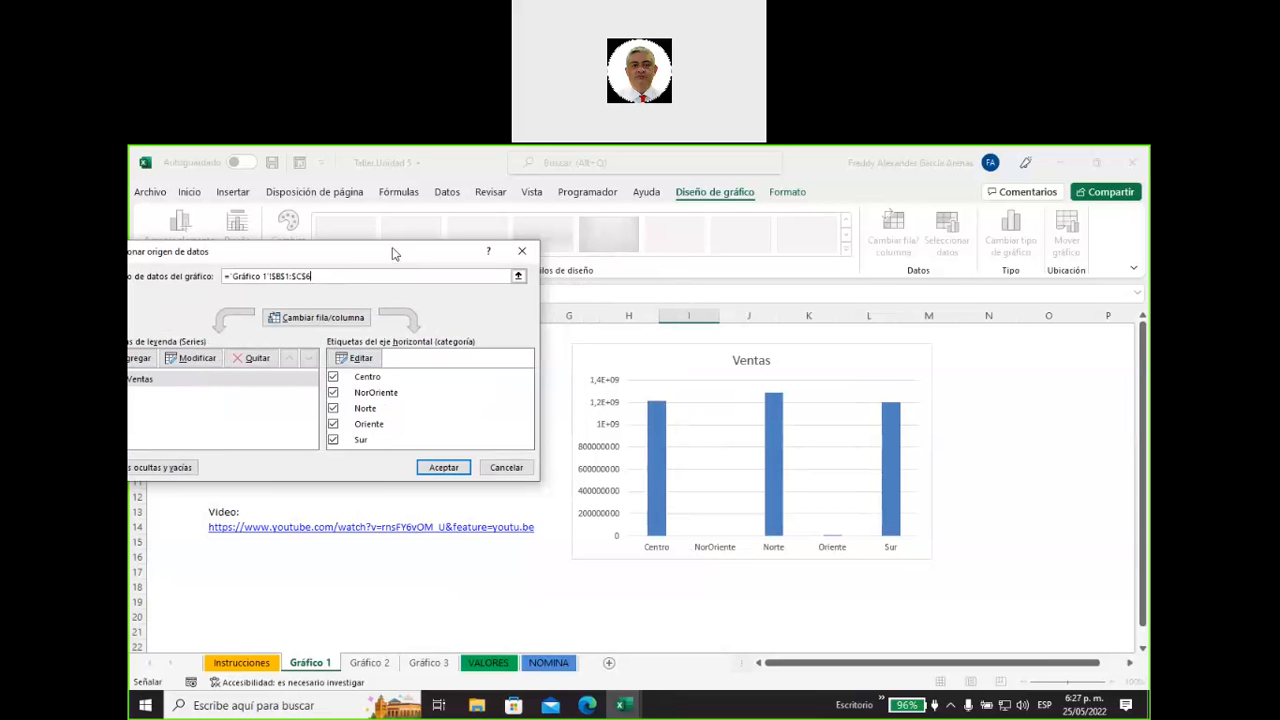
left_click_drag(394, 251, 800, 277)
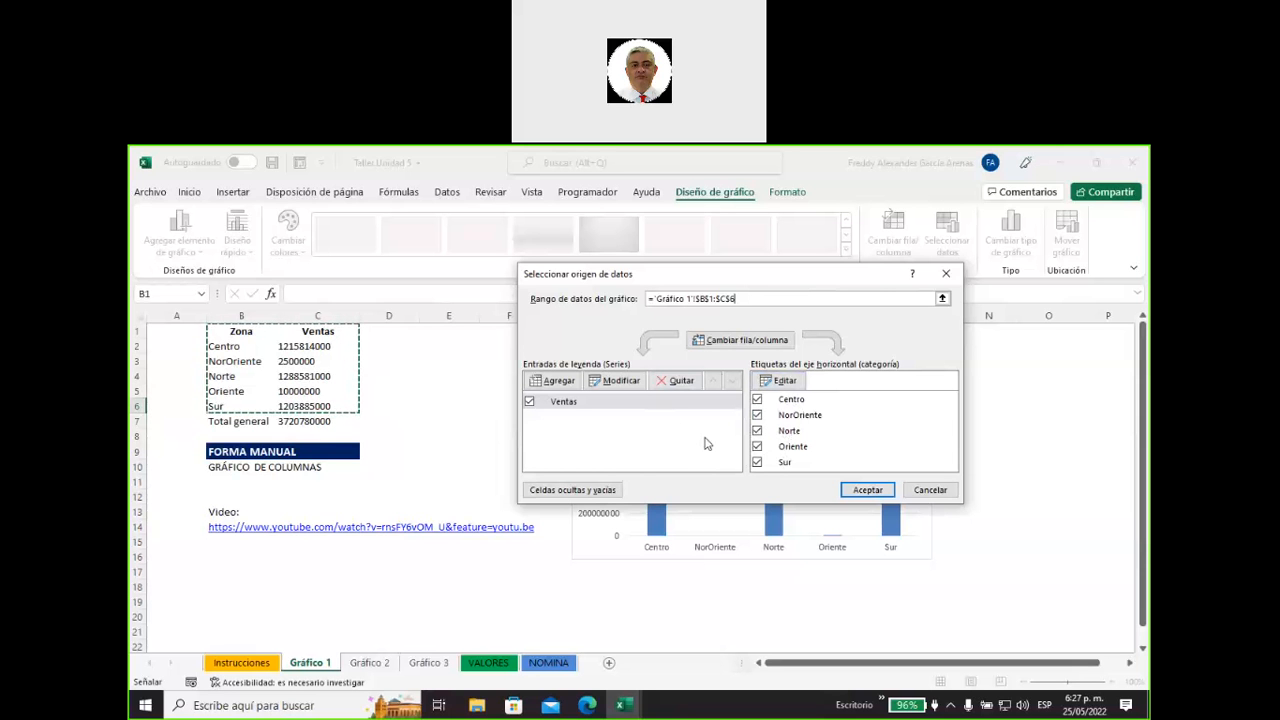
left_click(866, 490)
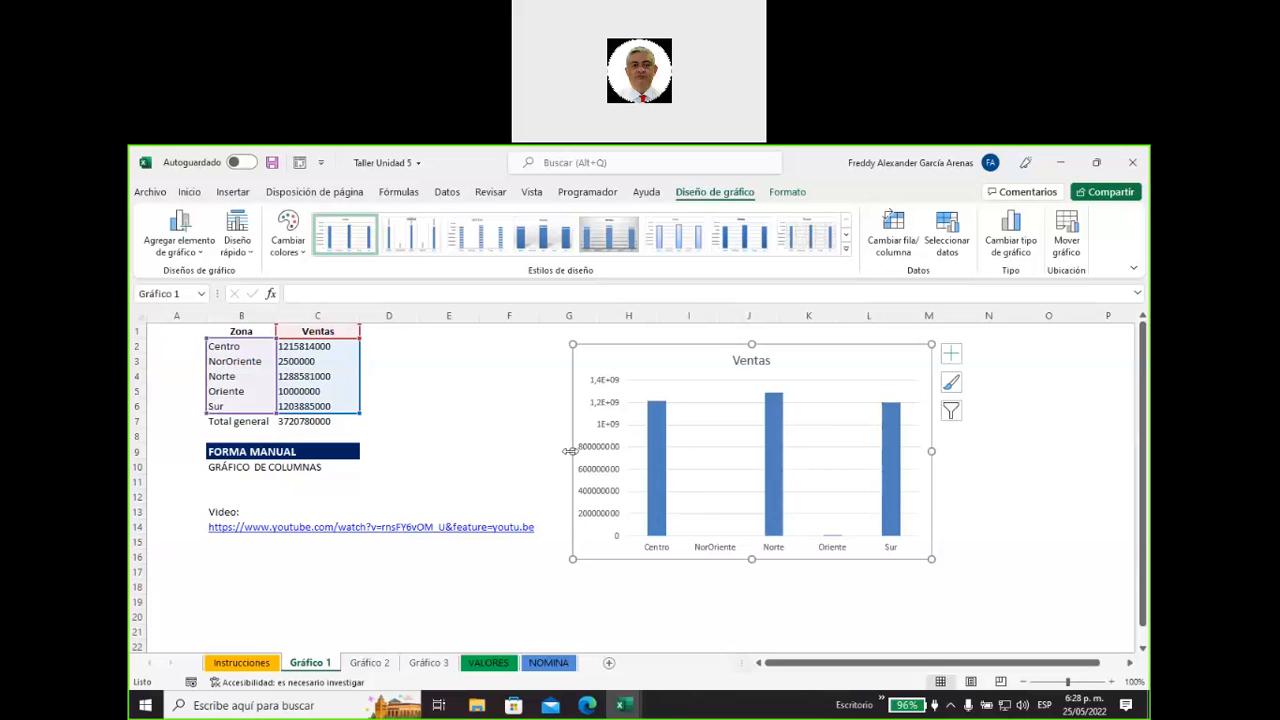
Widen the Ventas chart on both sides to about 14,61 cm and apply chart style Estilo 14.
left_click_drag(572, 451, 544, 451)
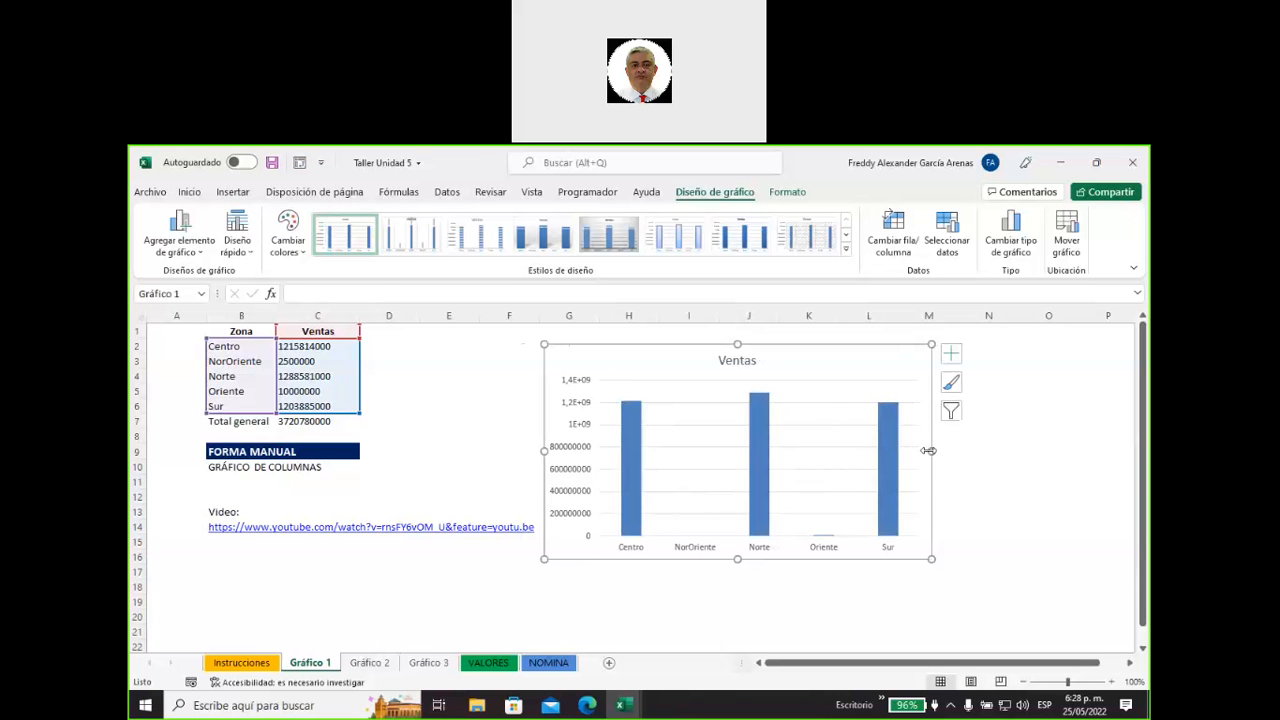
left_click_drag(931, 451, 957, 451)
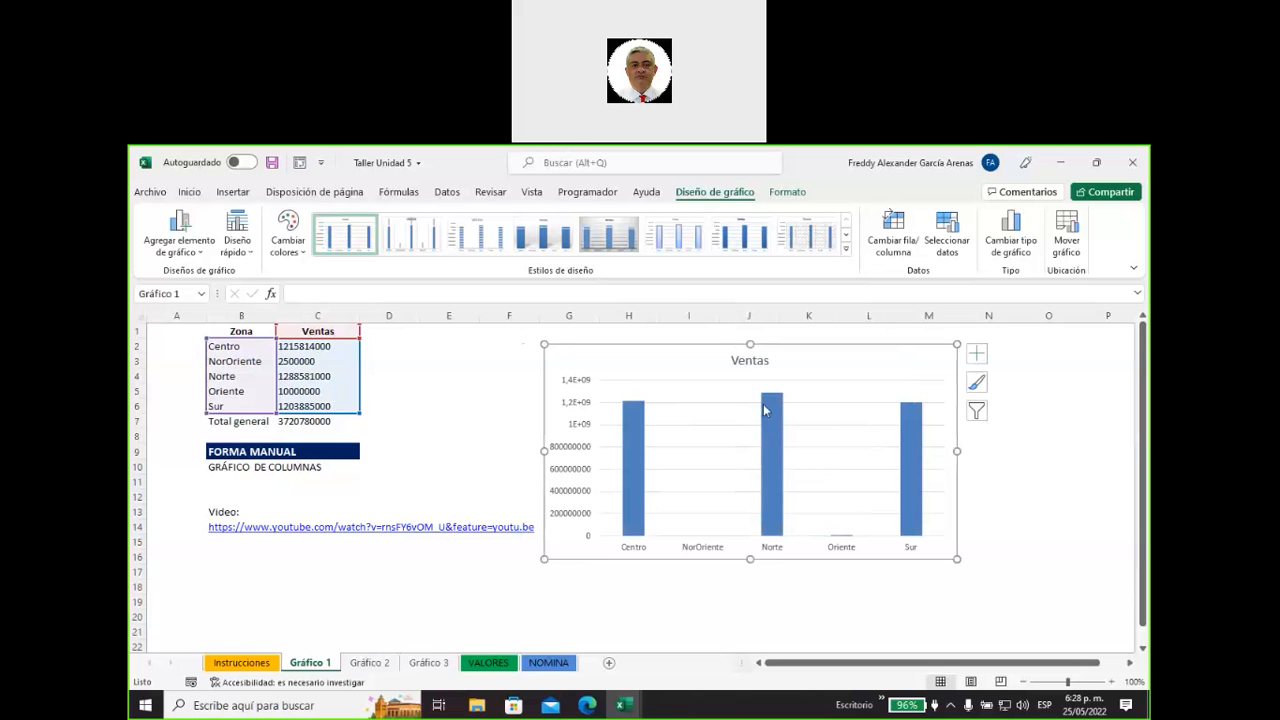
mouse_move(765, 410)
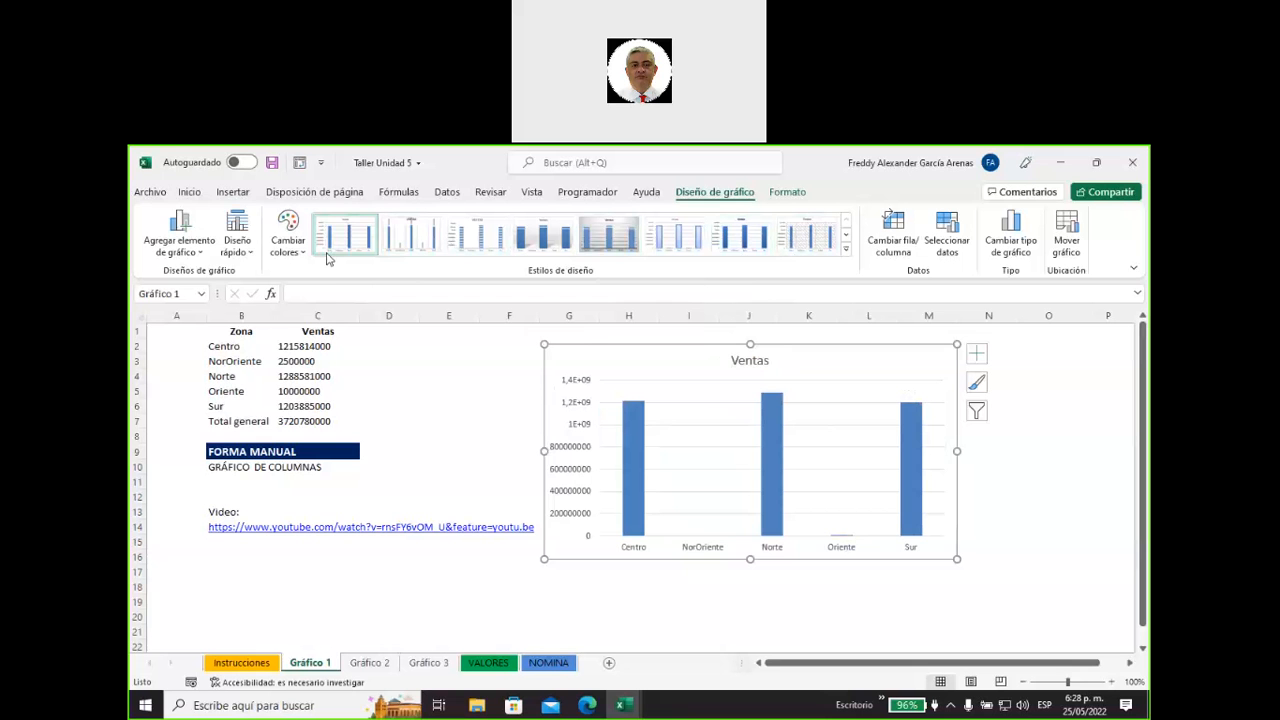
left_click(845, 249)
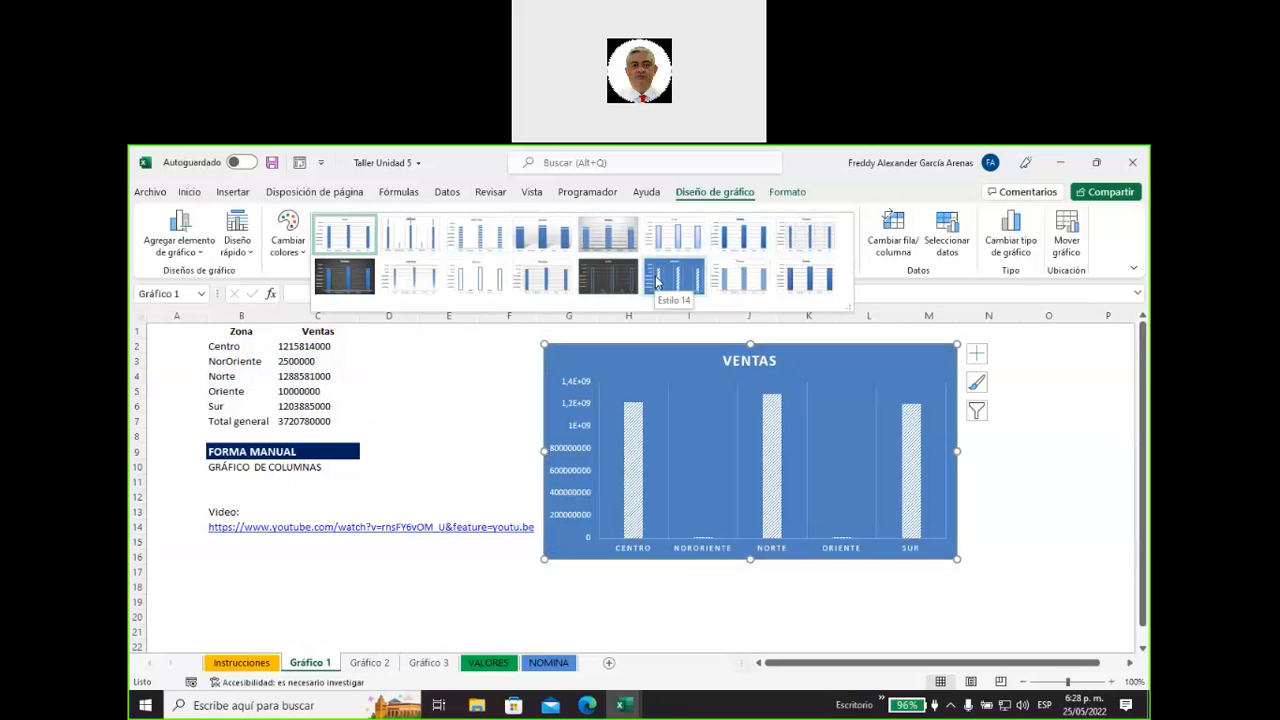
left_click(657, 283)
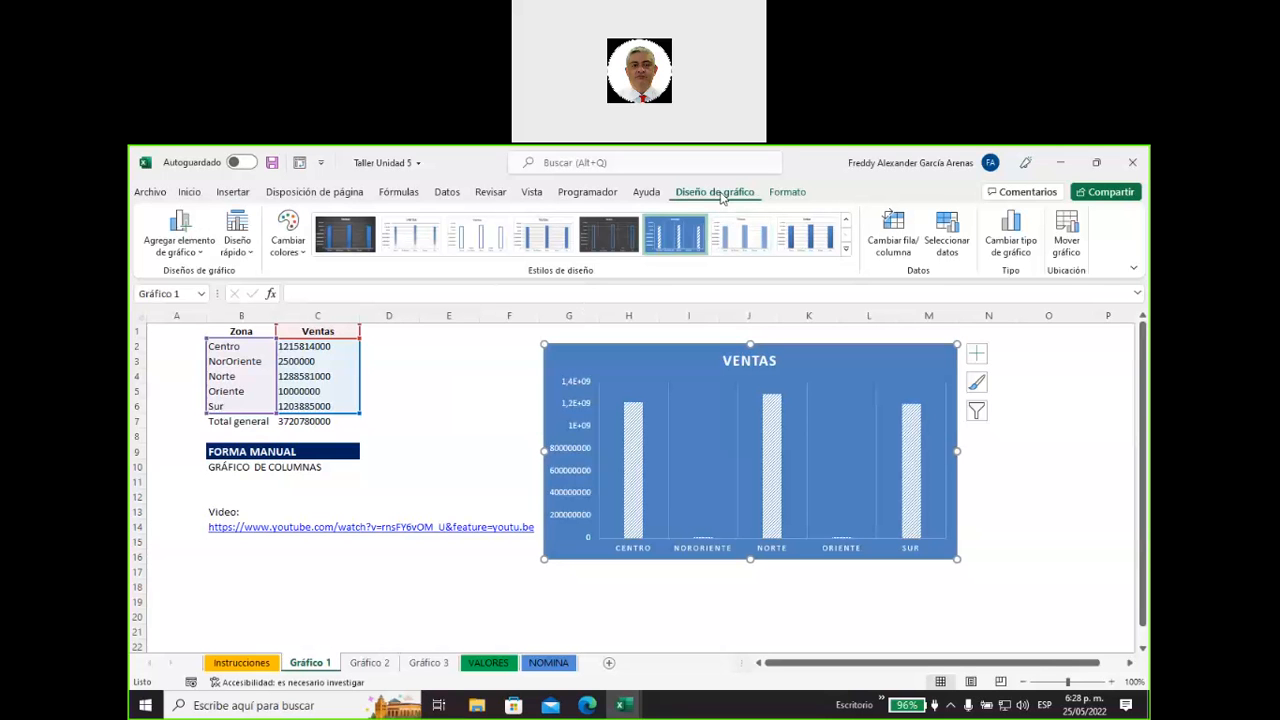
left_click(788, 192)
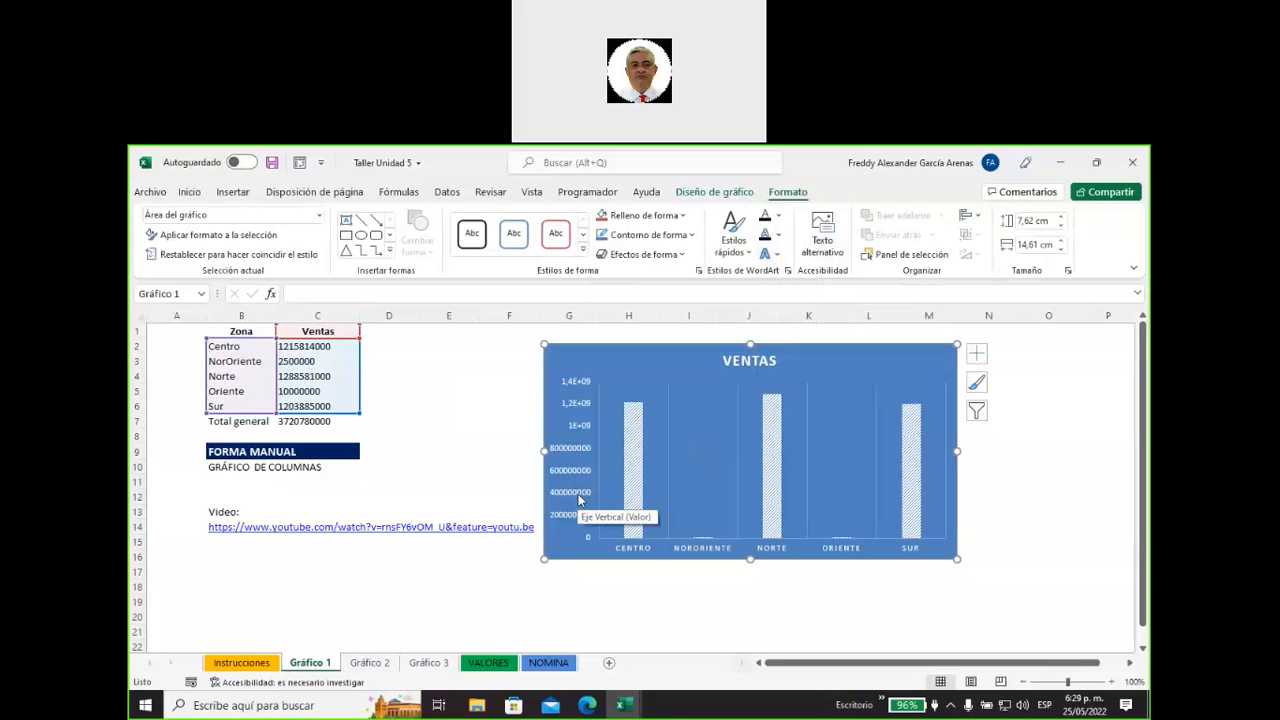
left_click(385, 402)
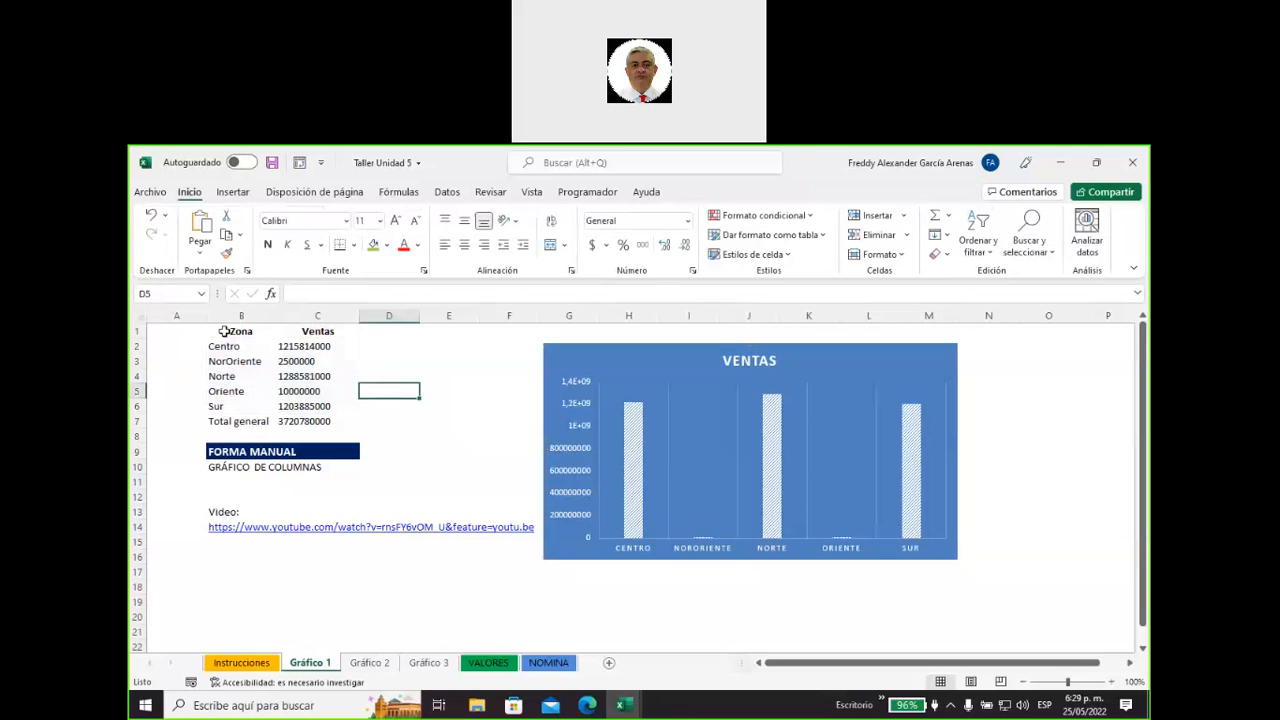
Sort the zone sales table B1:C6 by Ventas from largest to smallest (De mayor a menor), leaving out the total row.
left_click(236, 331)
left_click_drag(295, 332, 310, 404)
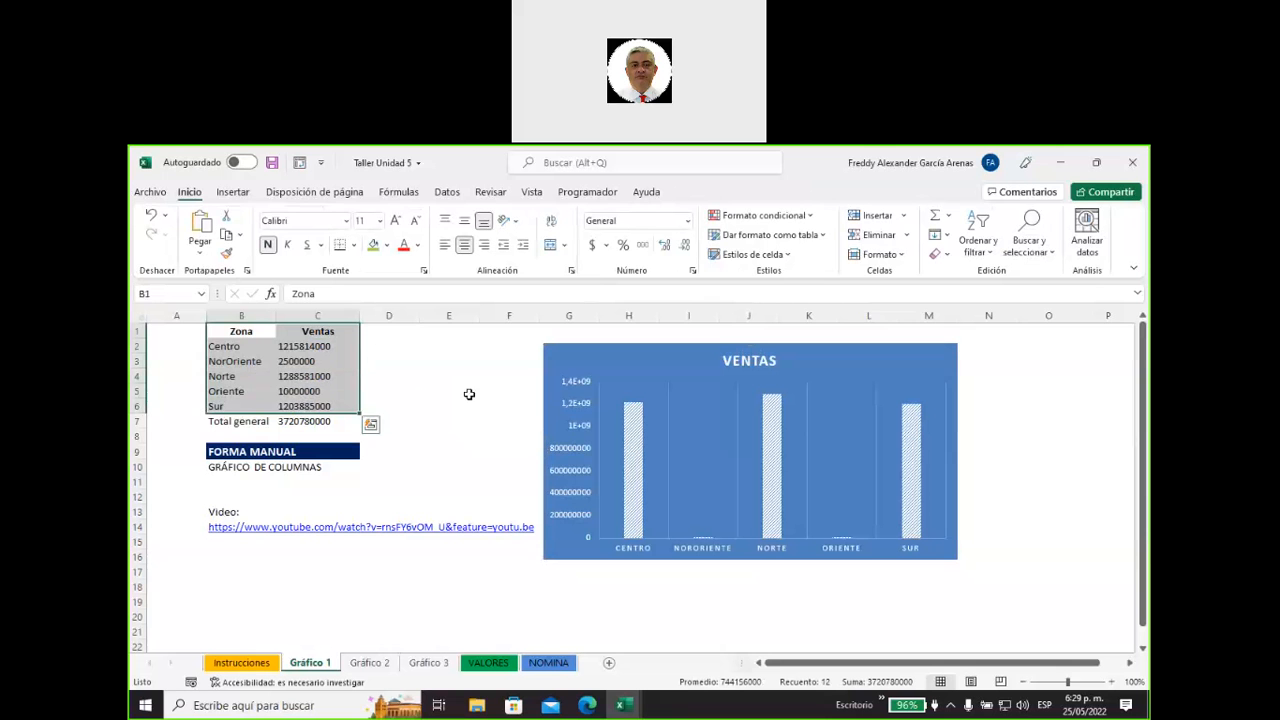
left_click(990, 245)
left_click(1025, 316)
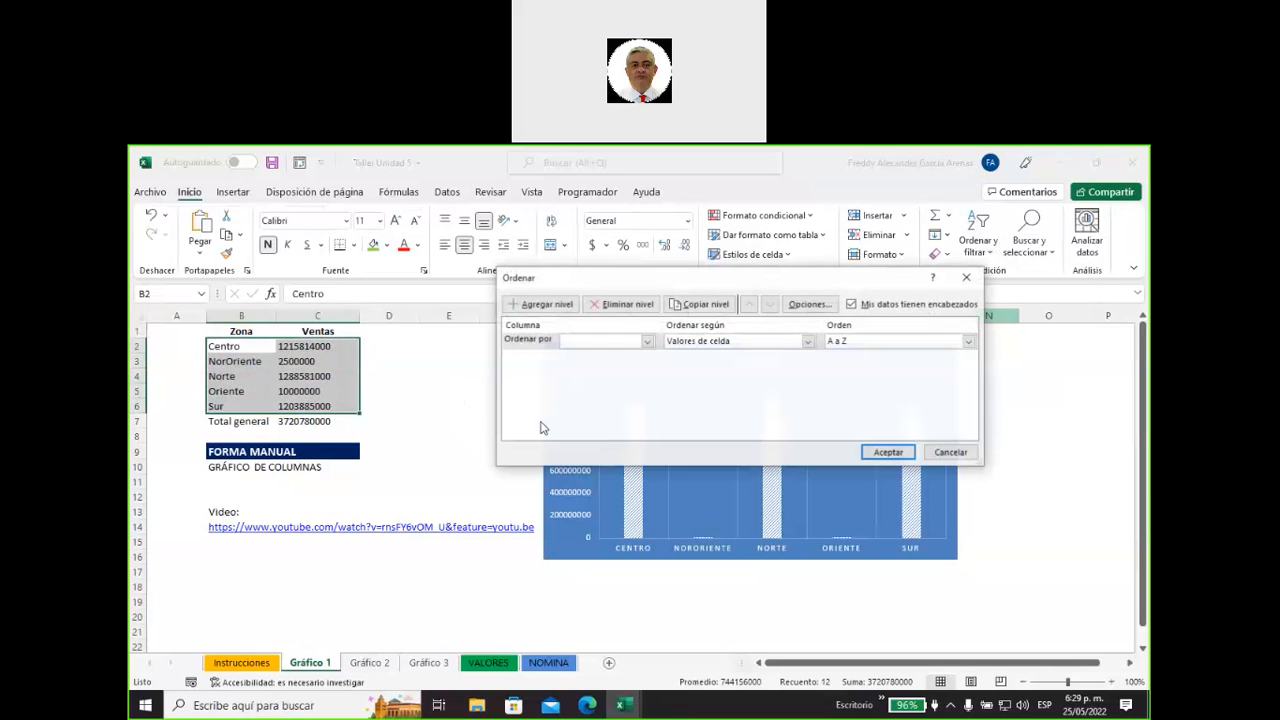
left_click_drag(625, 277, 524, 309)
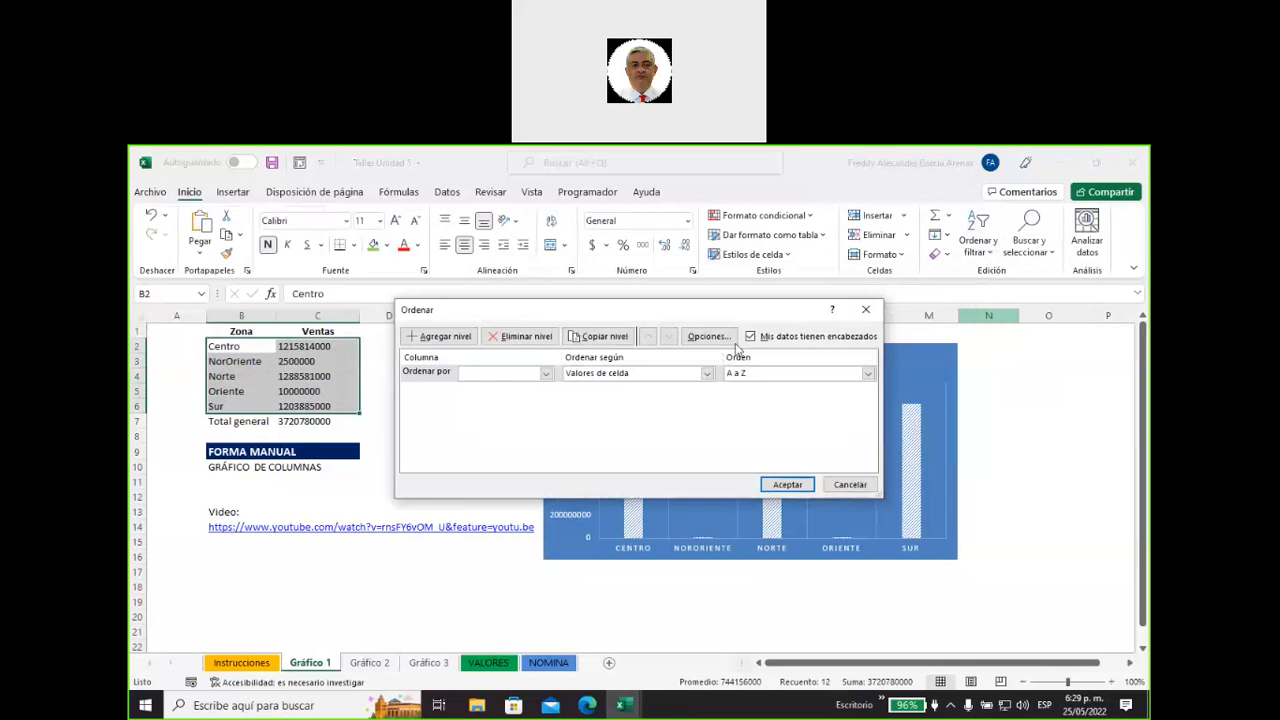
left_click(547, 374)
left_click(518, 398)
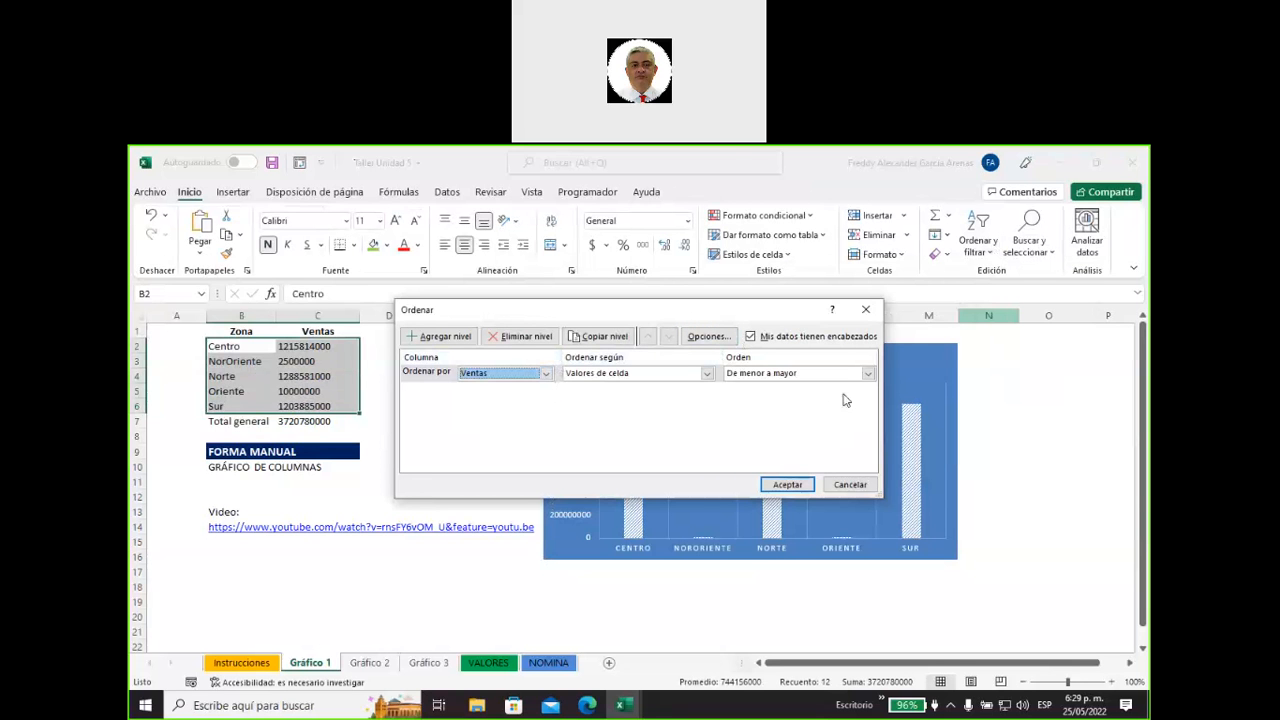
left_click(868, 374)
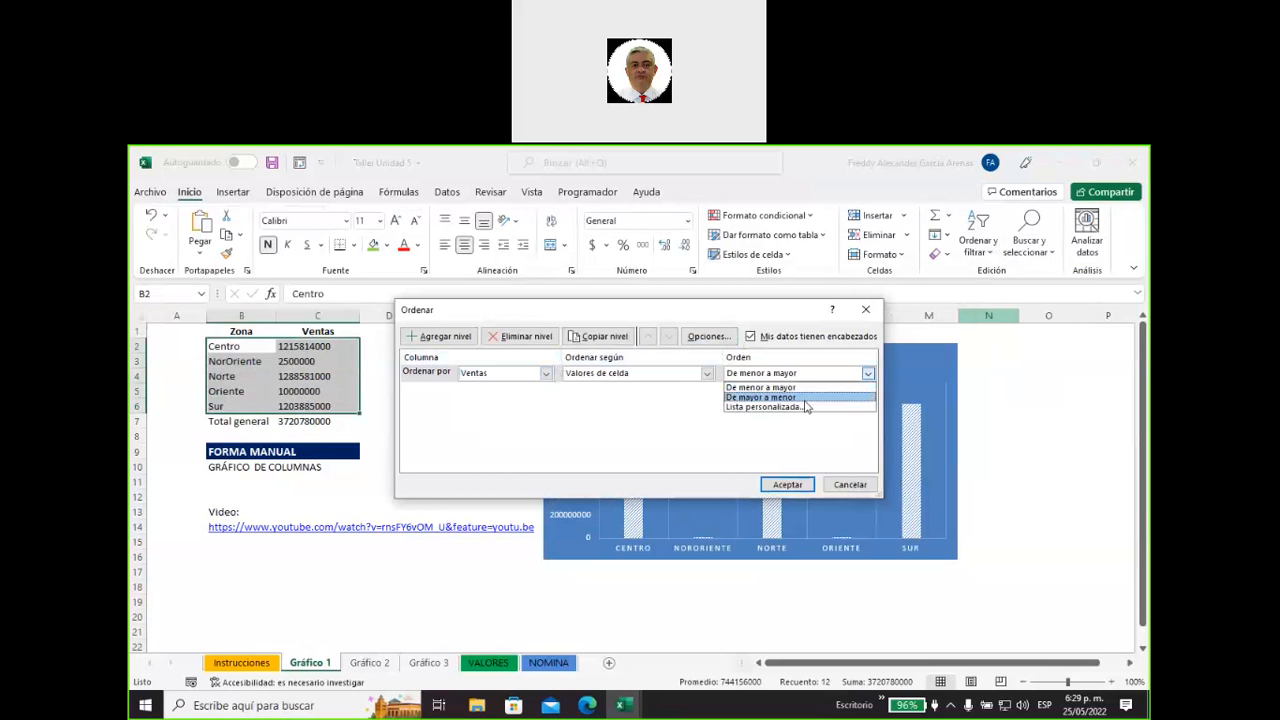
left_click(806, 404)
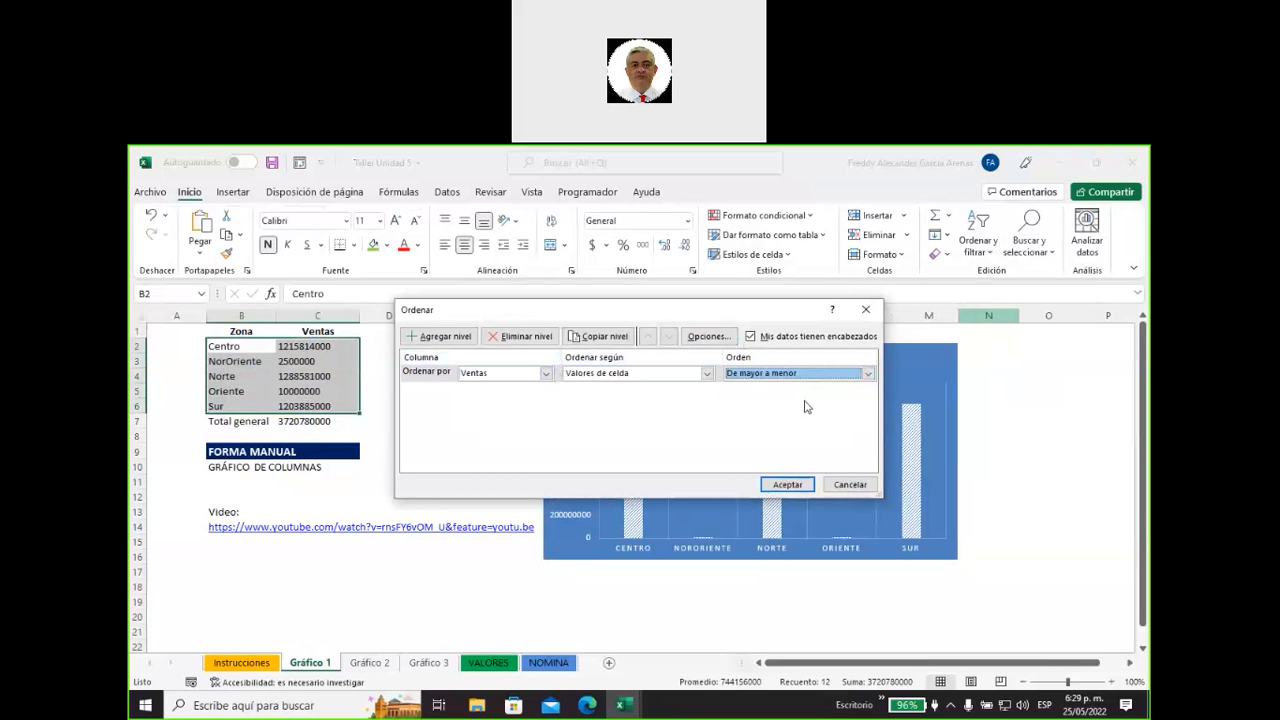
left_click(787, 485)
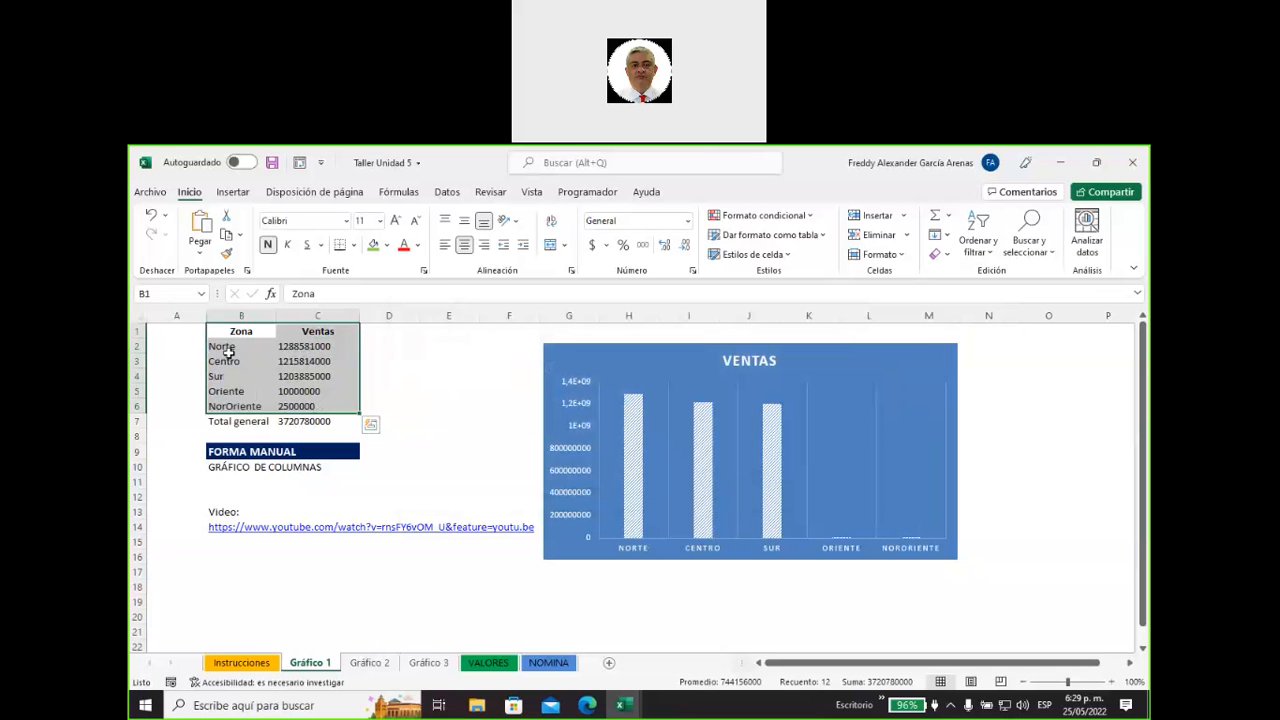
Annotate in green the link from Norte's sales to its chart column, the descending order and the total row, and clear the markings.
left_click_drag(227, 346, 345, 355)
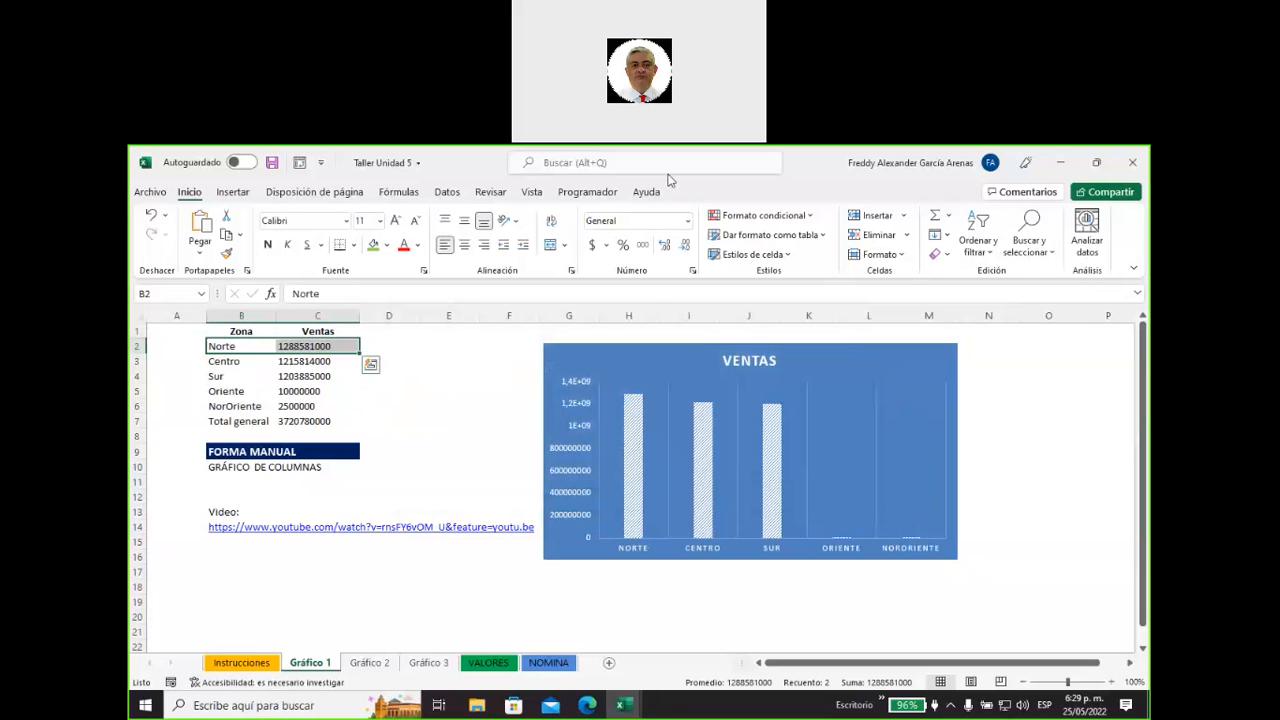
key("ctrl+u")
left_click_drag(336, 347, 447, 428)
mouse_move(479, 494)
left_mouse_down()
mouse_move(612, 560)
mouse_move(604, 578)
left_mouse_up()
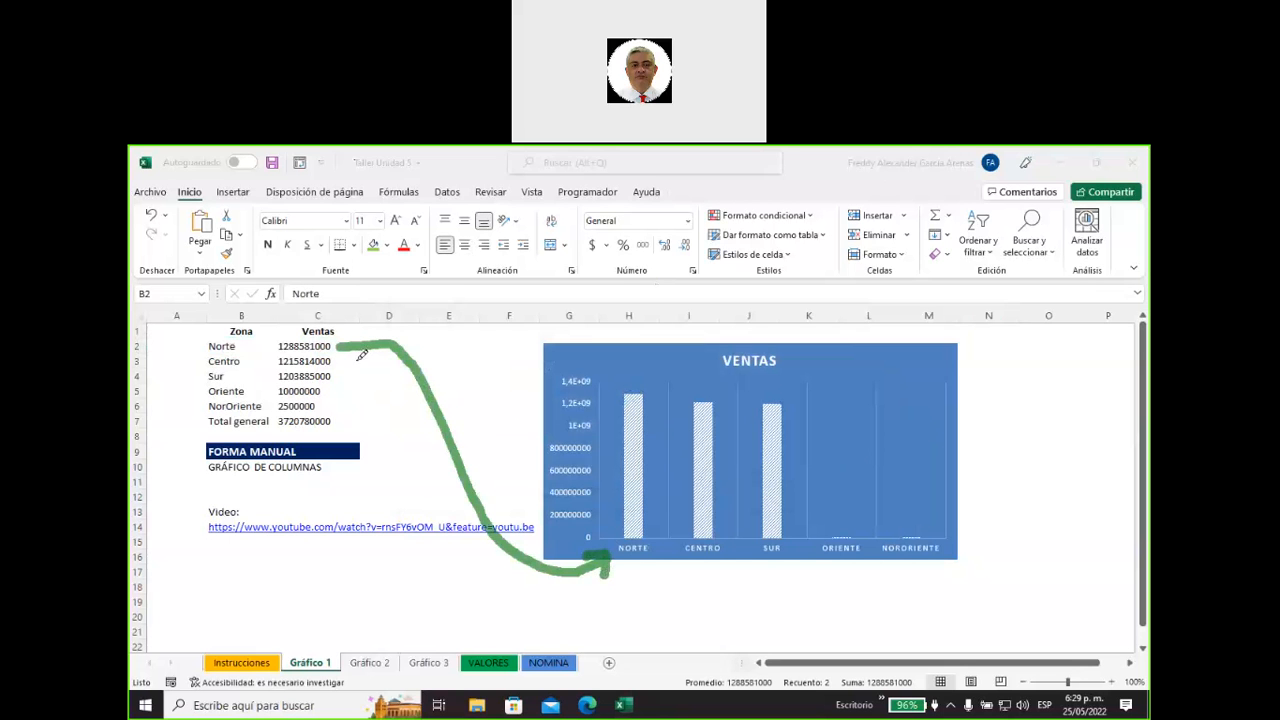
mouse_move(360, 350)
left_mouse_down()
mouse_move(350, 408)
mouse_move(340, 390)
mouse_move(351, 401)
left_mouse_up()
left_click_drag(212, 437, 330, 433)
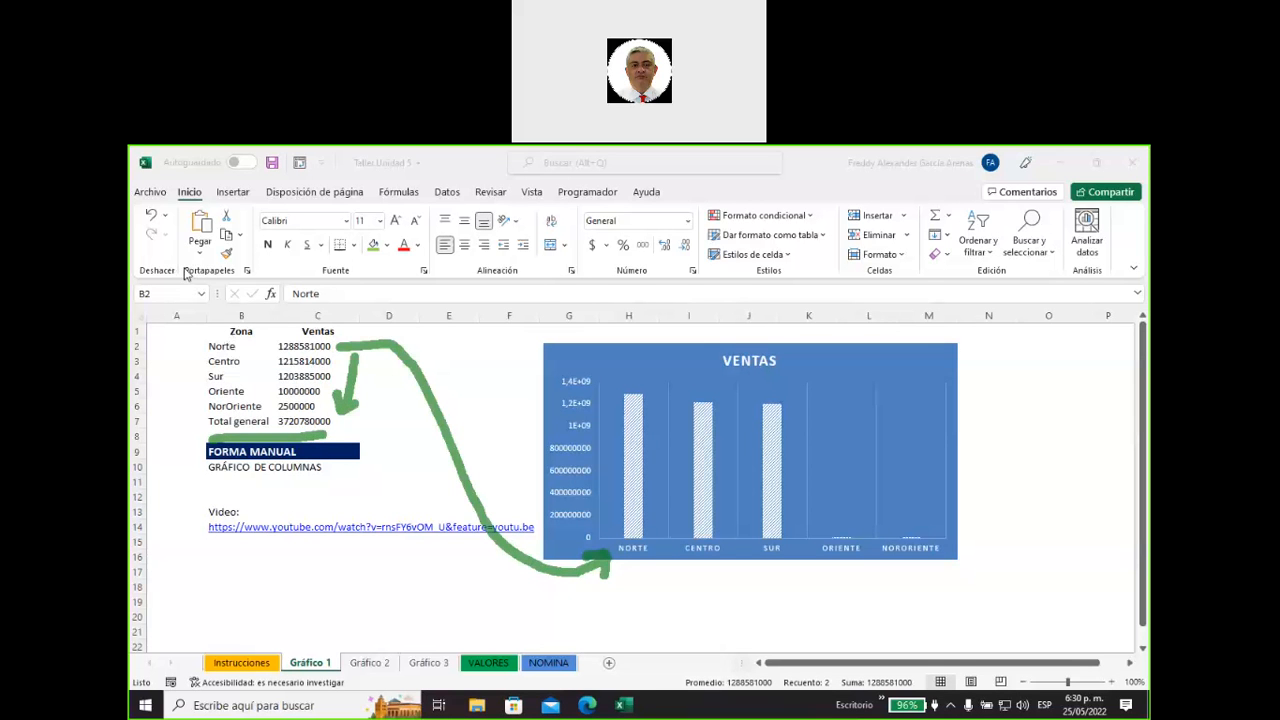
key("Escape")
Set the NorOriente sales in C6 to 25000000 and the Oriente sales in C5 to 100000000.
left_click(317, 406)
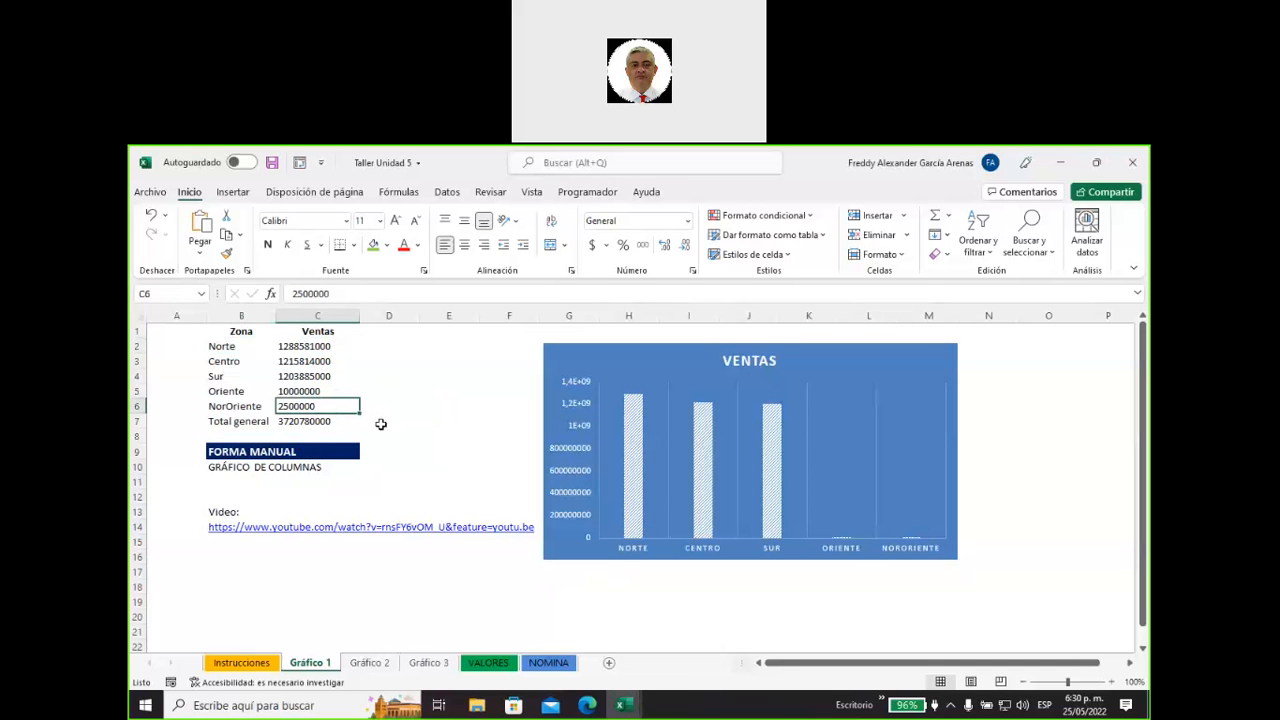
left_click(340, 295)
type("0")
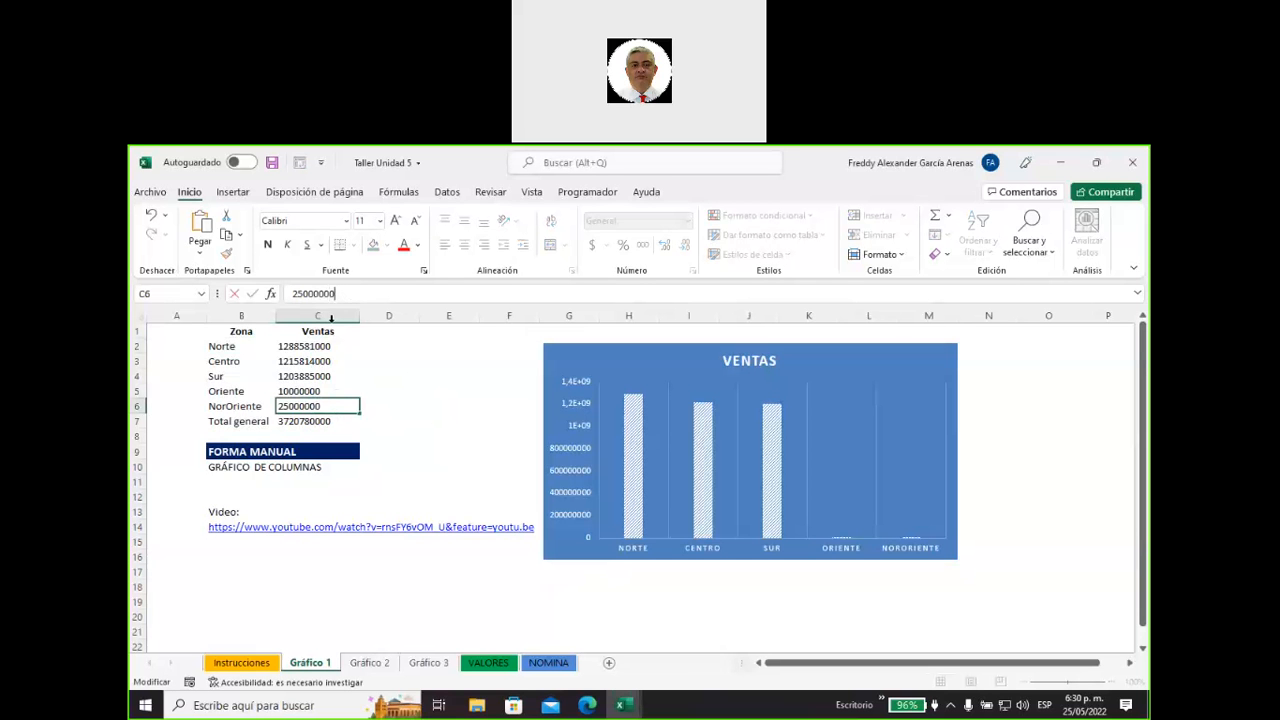
left_click(325, 392)
double_click(325, 392)
type("0")
key("Return")
left_click(410, 478)
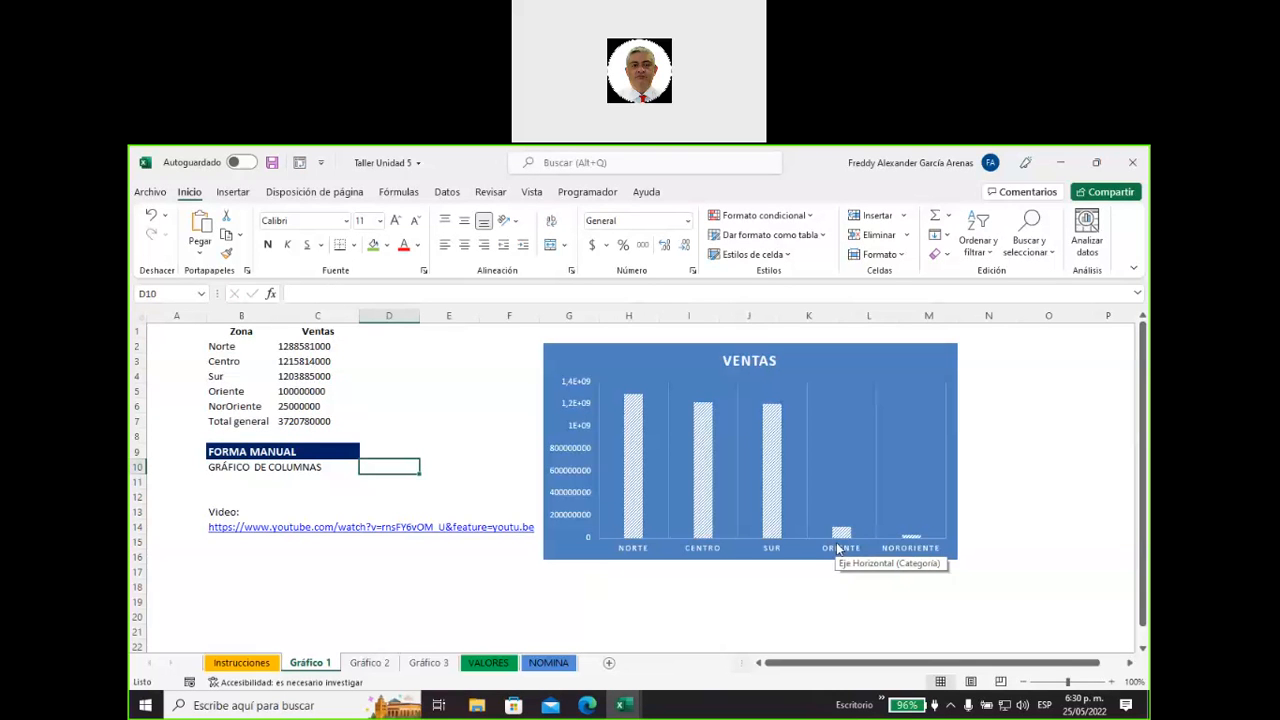
left_click(299, 407)
left_click(345, 294)
type("0")
left_click(345, 391)
left_click(352, 293)
type("0")
left_click(427, 479)
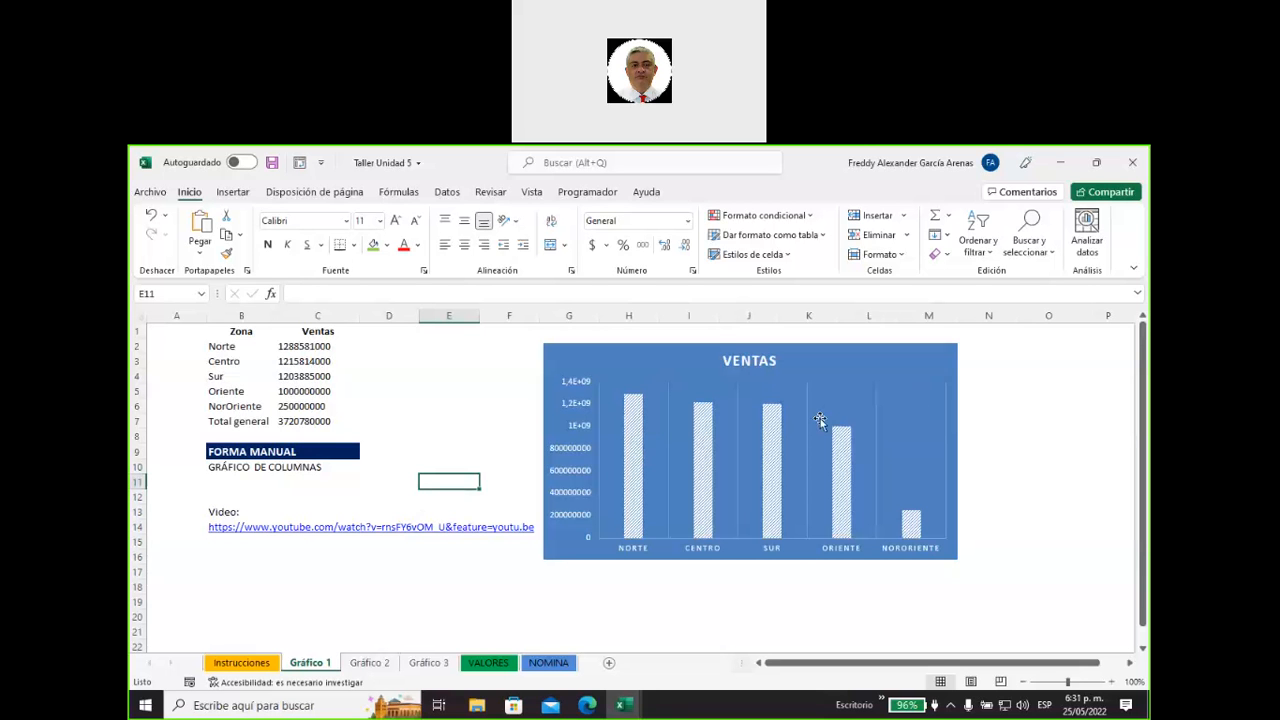
Delete the blue Ventas column chart from the Gráfico 1 sheet.
mouse_move(712, 407)
left_click(557, 358)
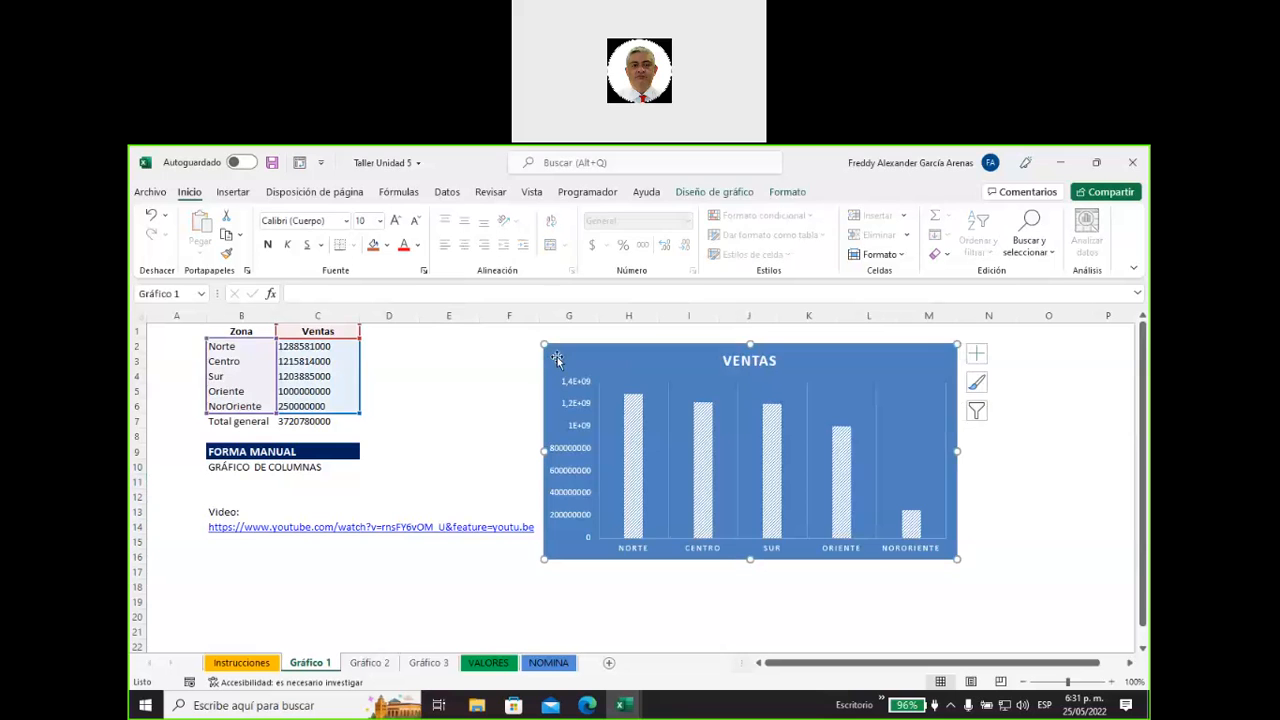
key("Delete")
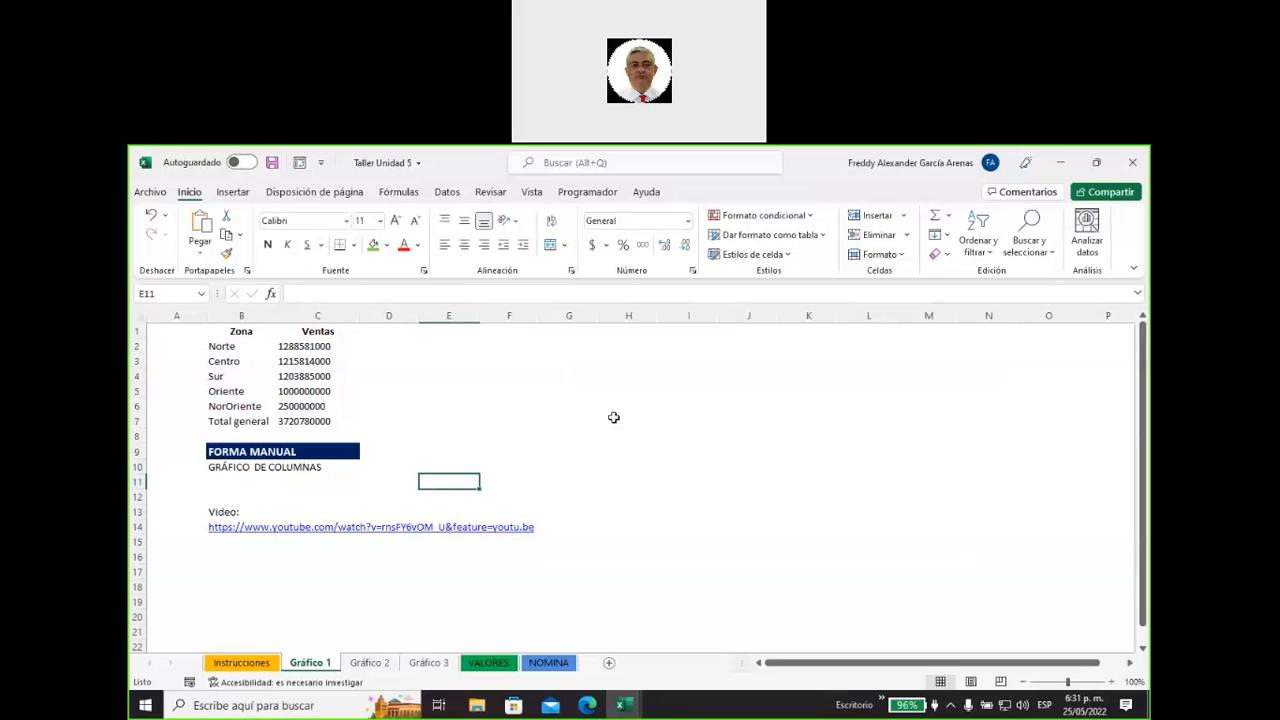
Apply the custom number format $ #.##0.. "M" to the sales values in C2:C7 and autofit column C's width.
left_click_drag(320, 347, 318, 422)
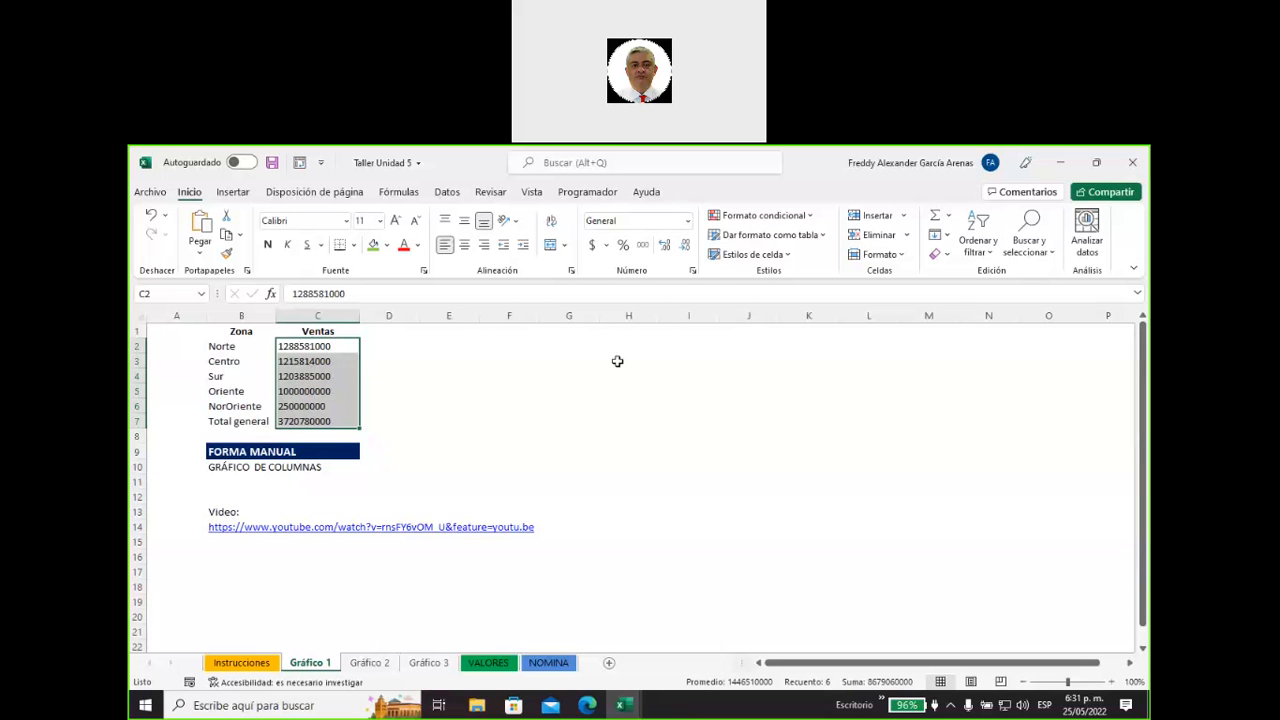
left_click(687, 228)
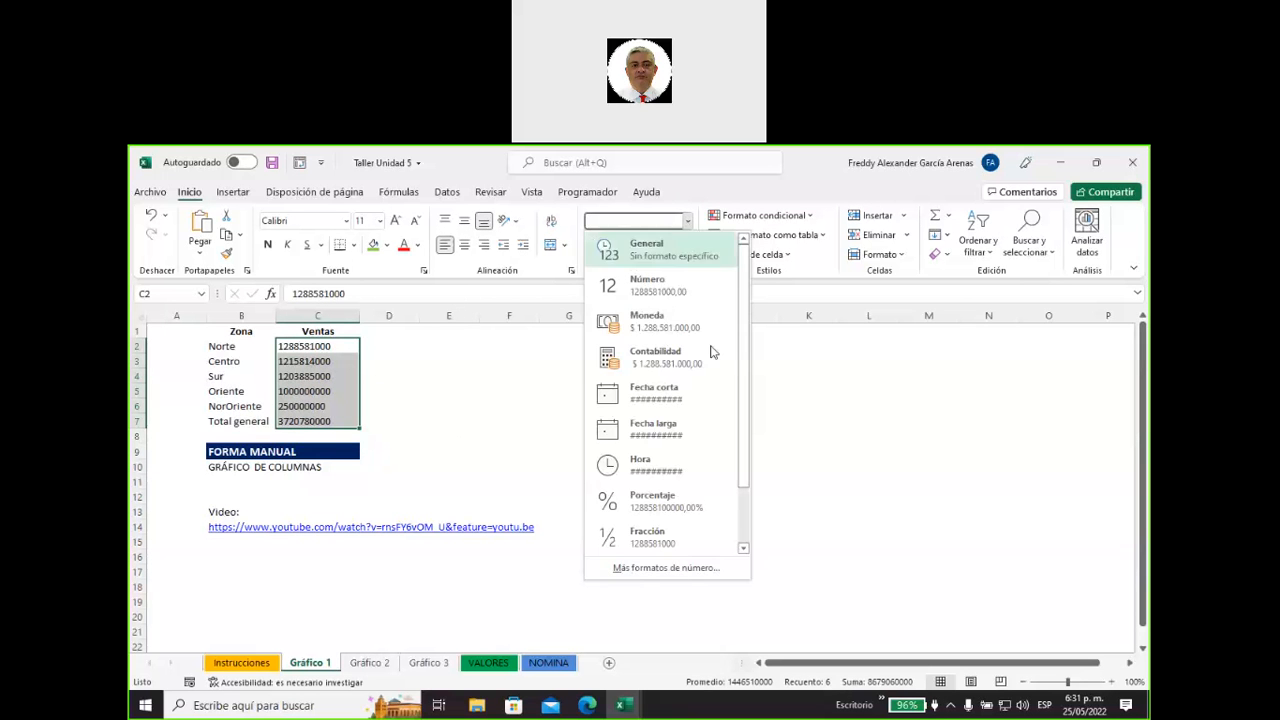
left_click(673, 572)
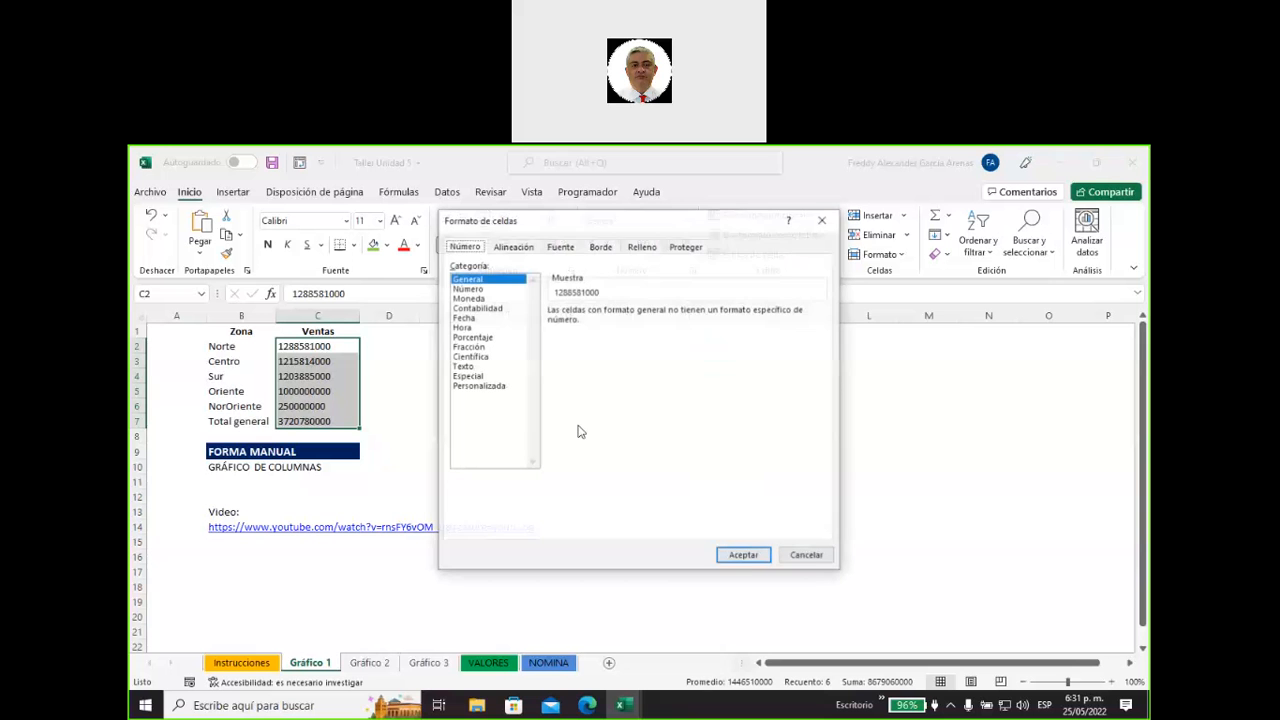
left_click(486, 386)
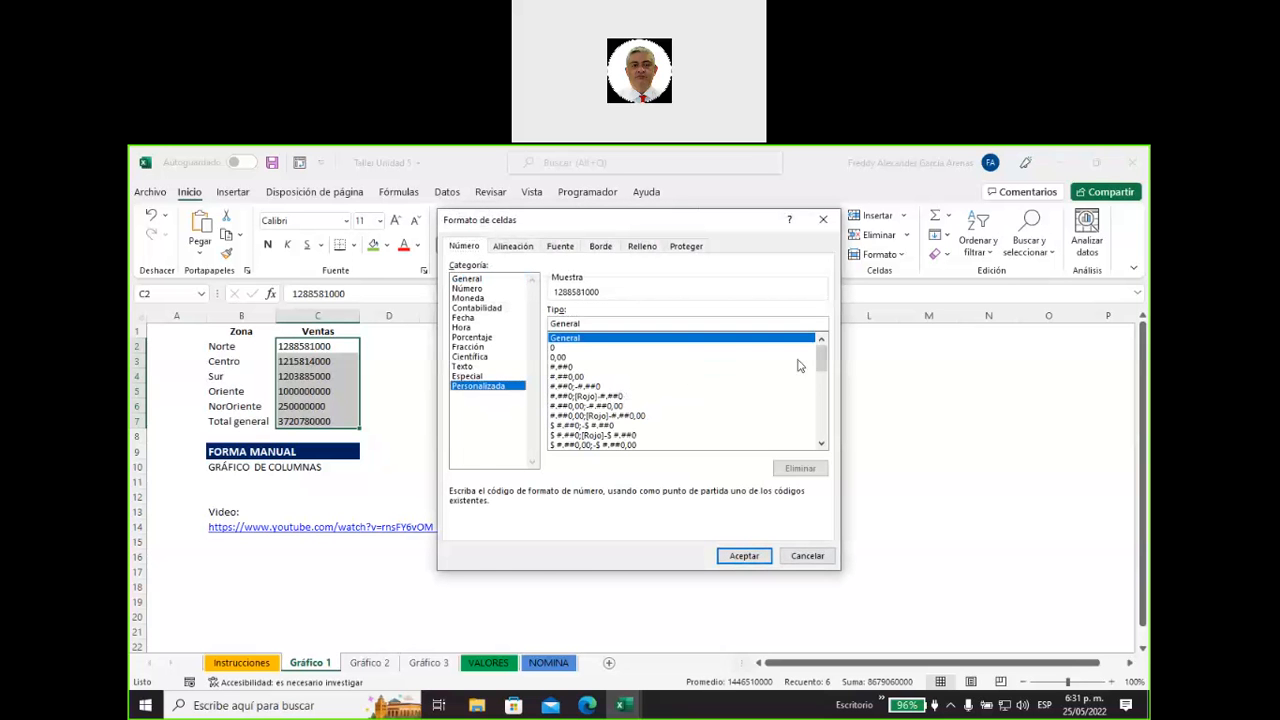
left_click_drag(822, 358, 820, 428)
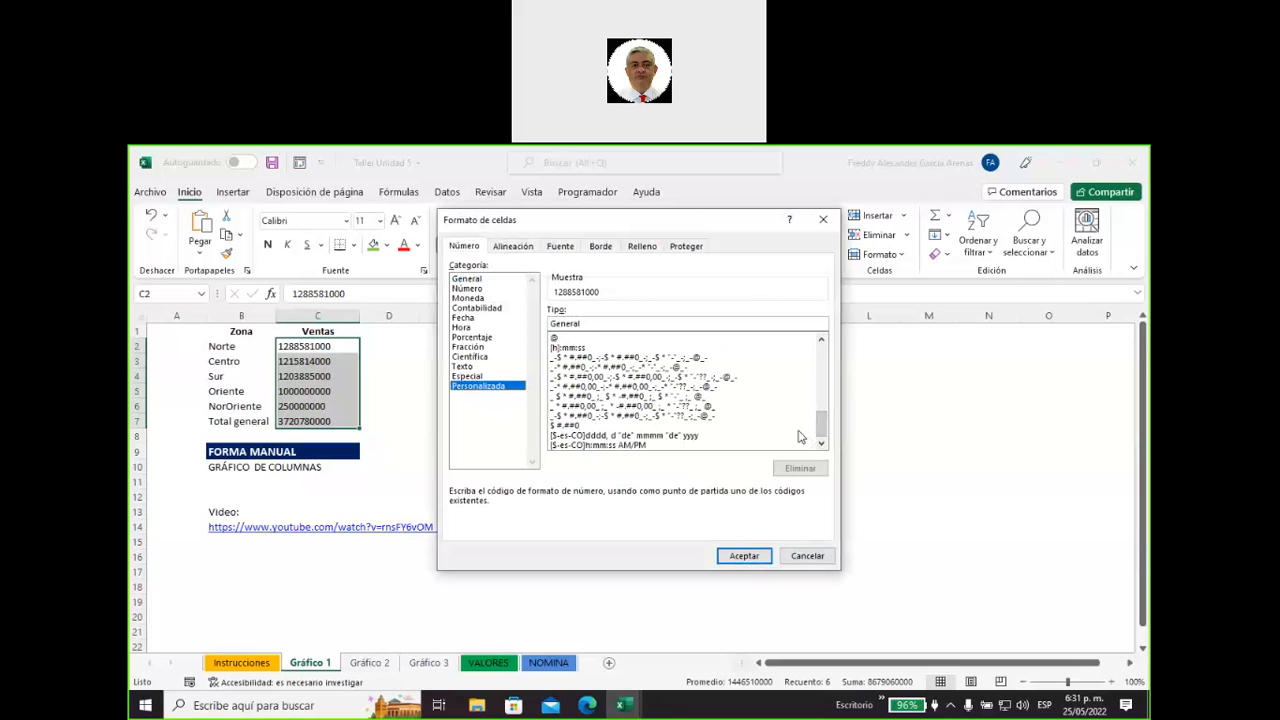
left_click(571, 426)
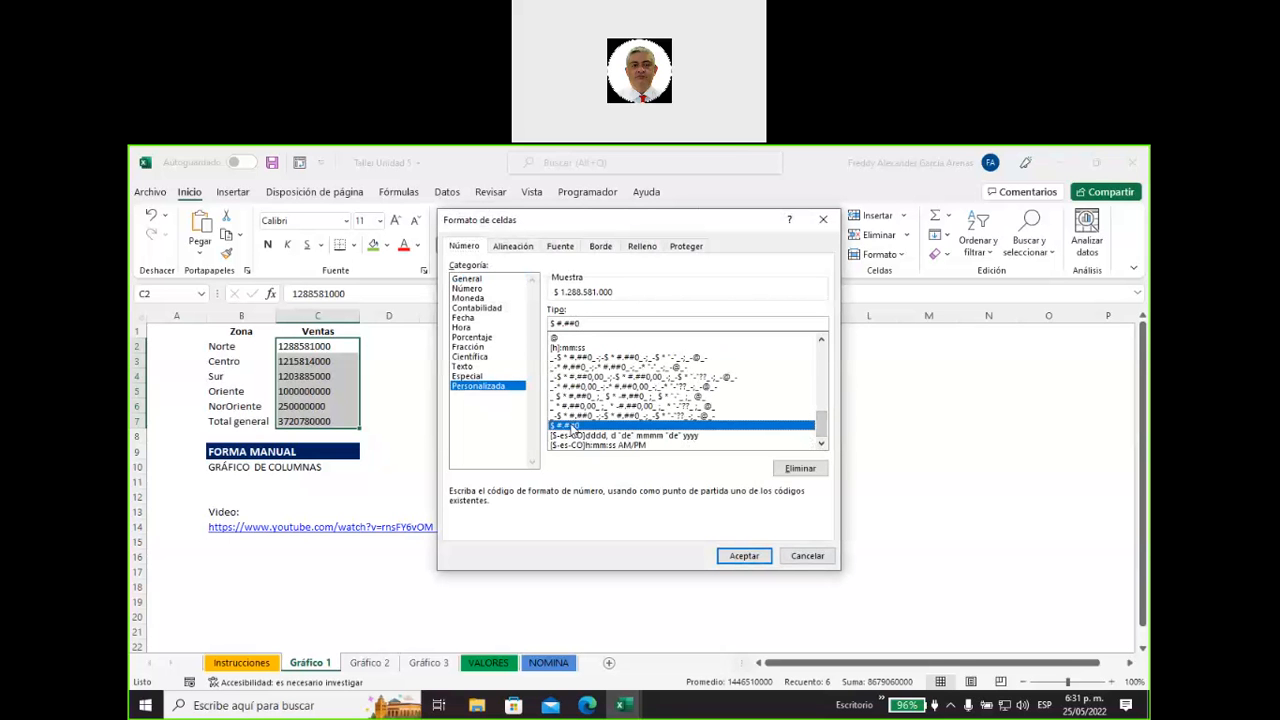
left_click(597, 324)
type("..")
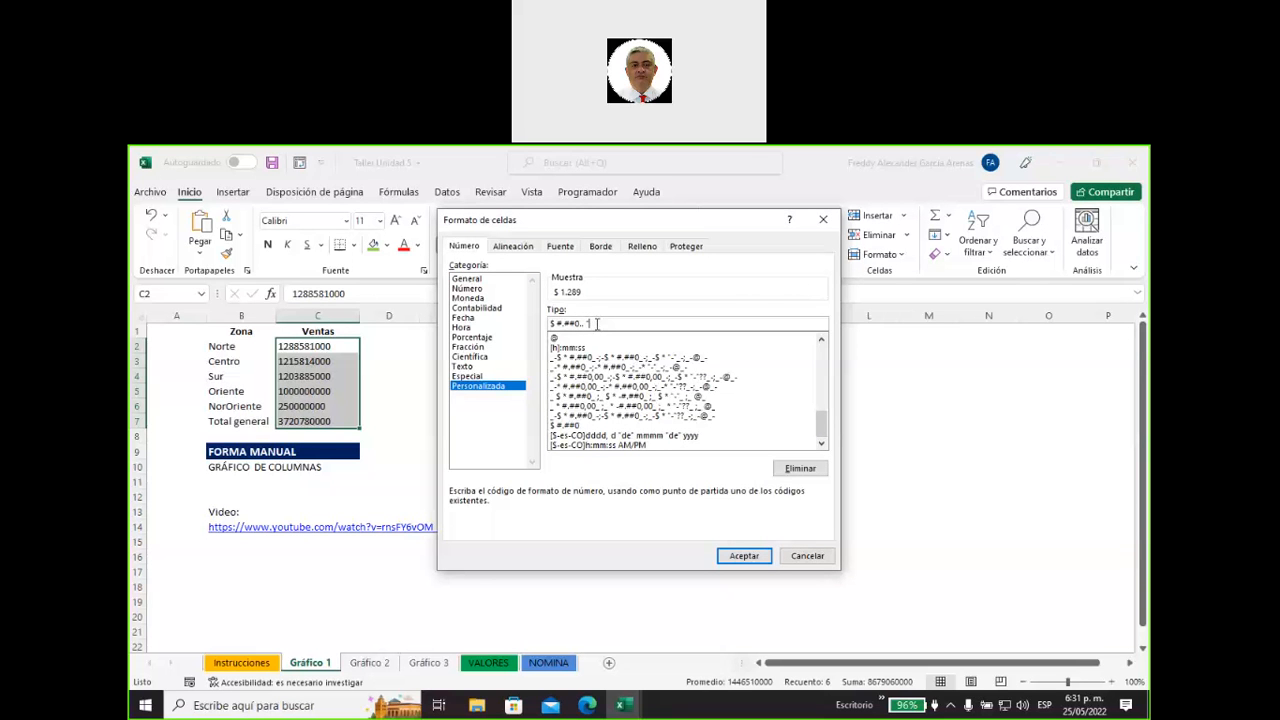
type(" \"M\"")
left_click(743, 557)
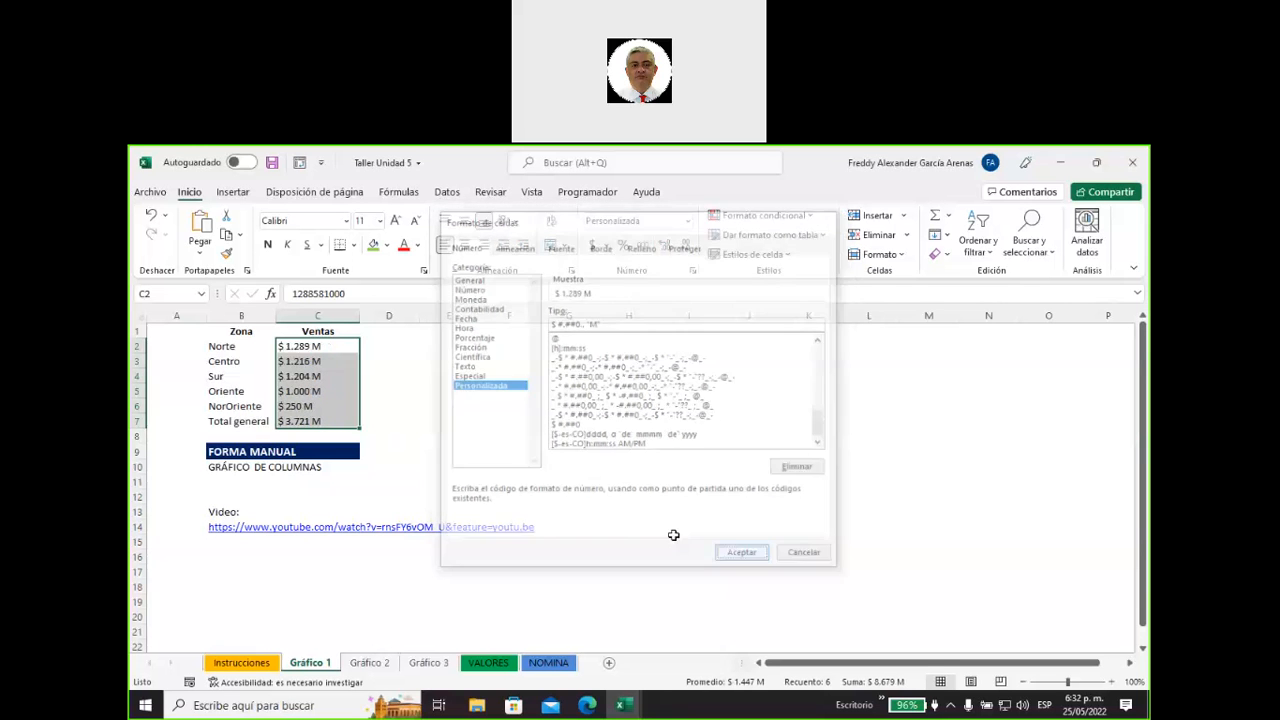
double_click(357, 317)
left_click(405, 390)
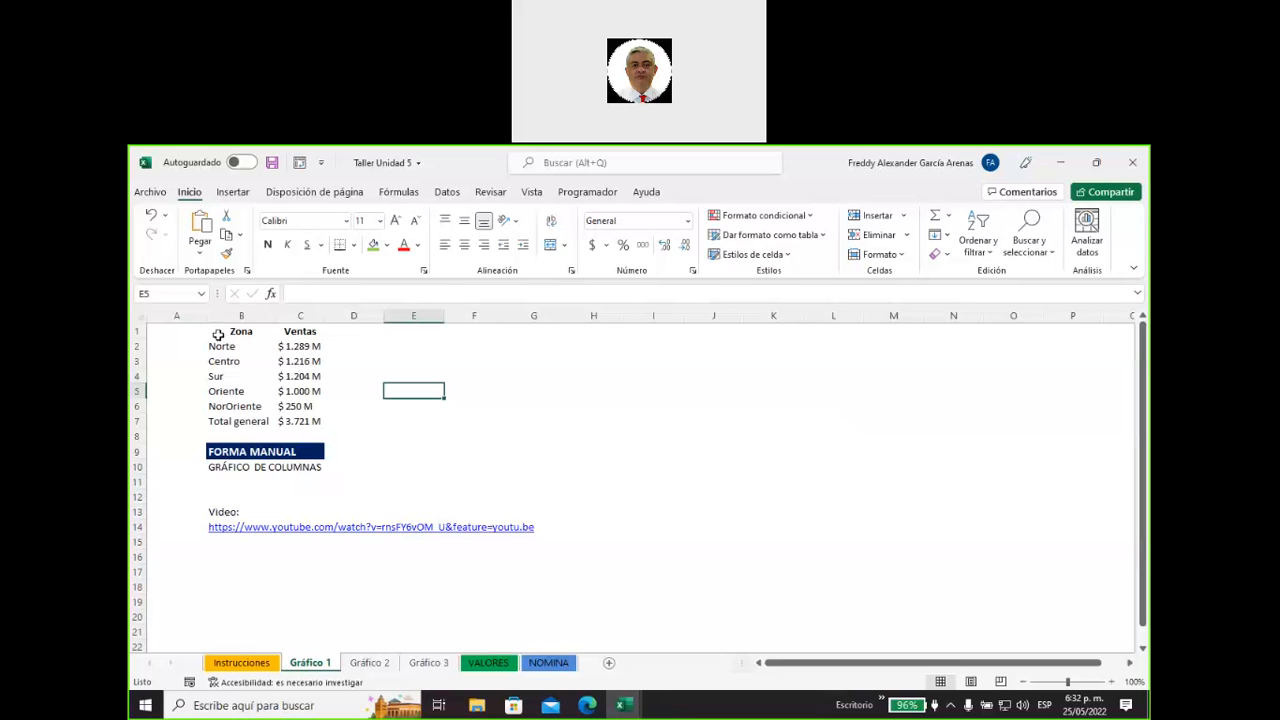
Insert a 2-D clustered column chart from the table range B1:C7, including the total row.
left_click(260, 331)
left_click_drag(260, 331, 278, 418)
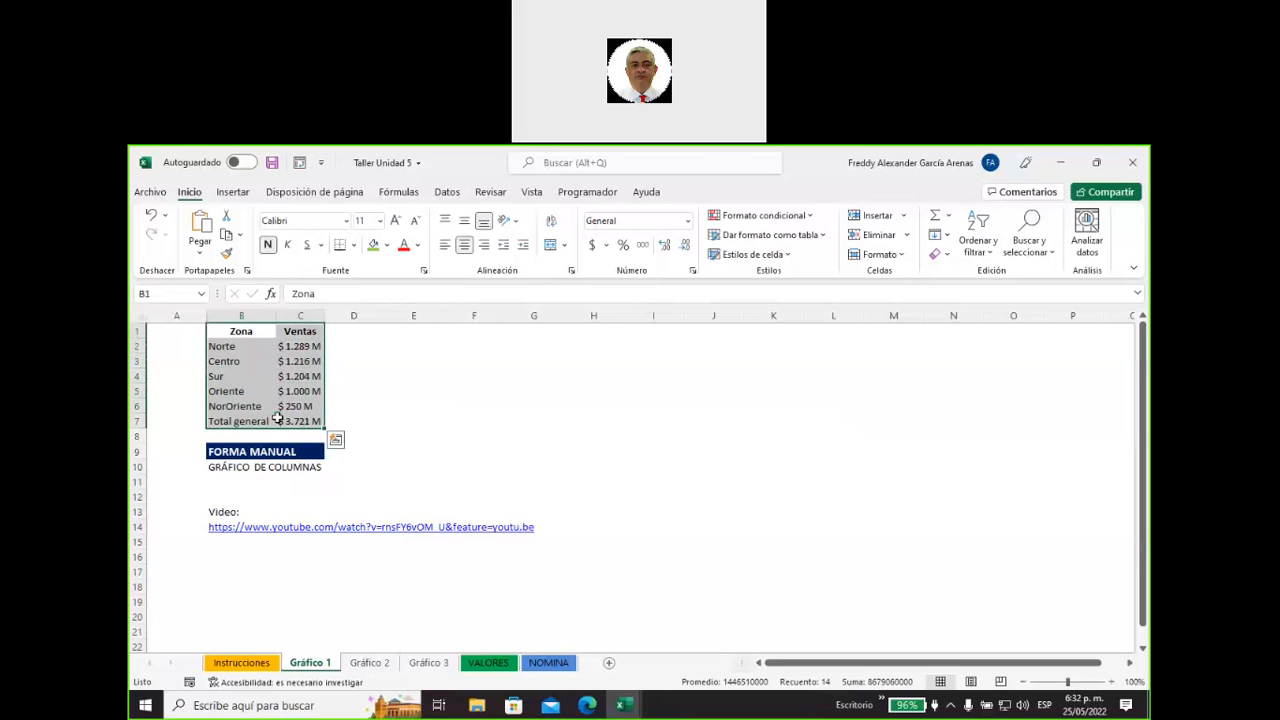
left_click(240, 197)
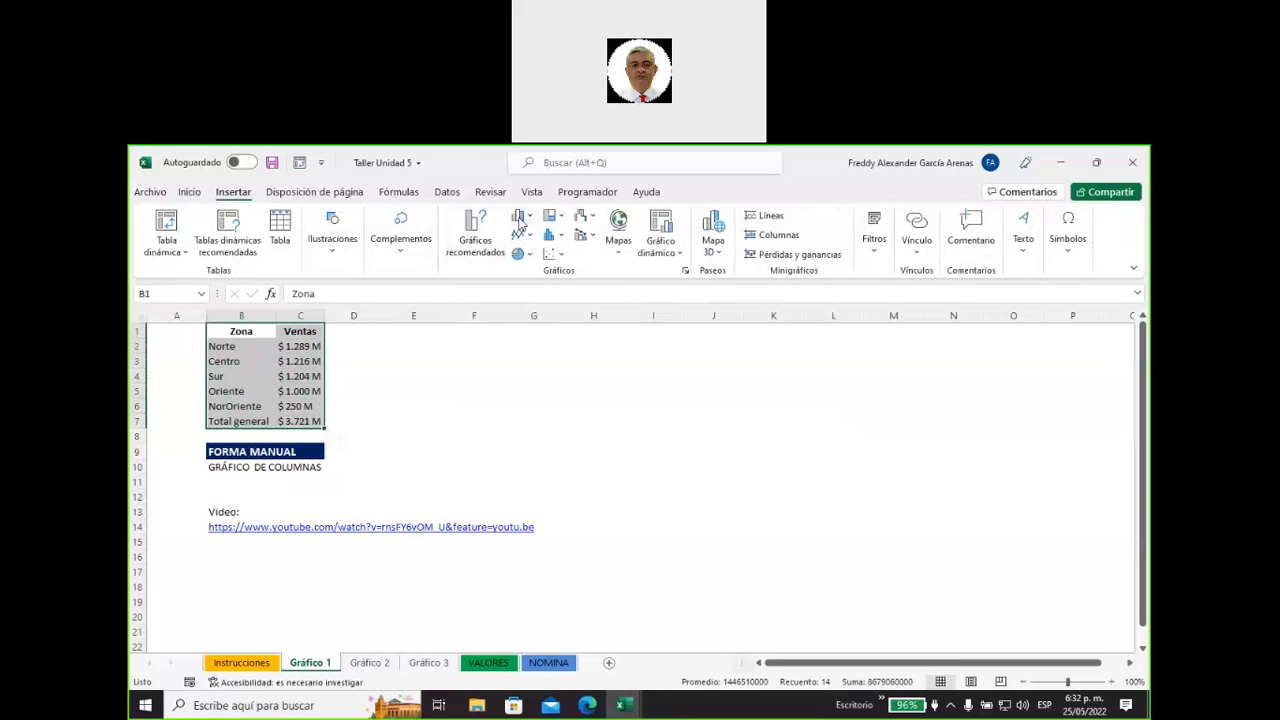
left_click(519, 224)
left_click(533, 280)
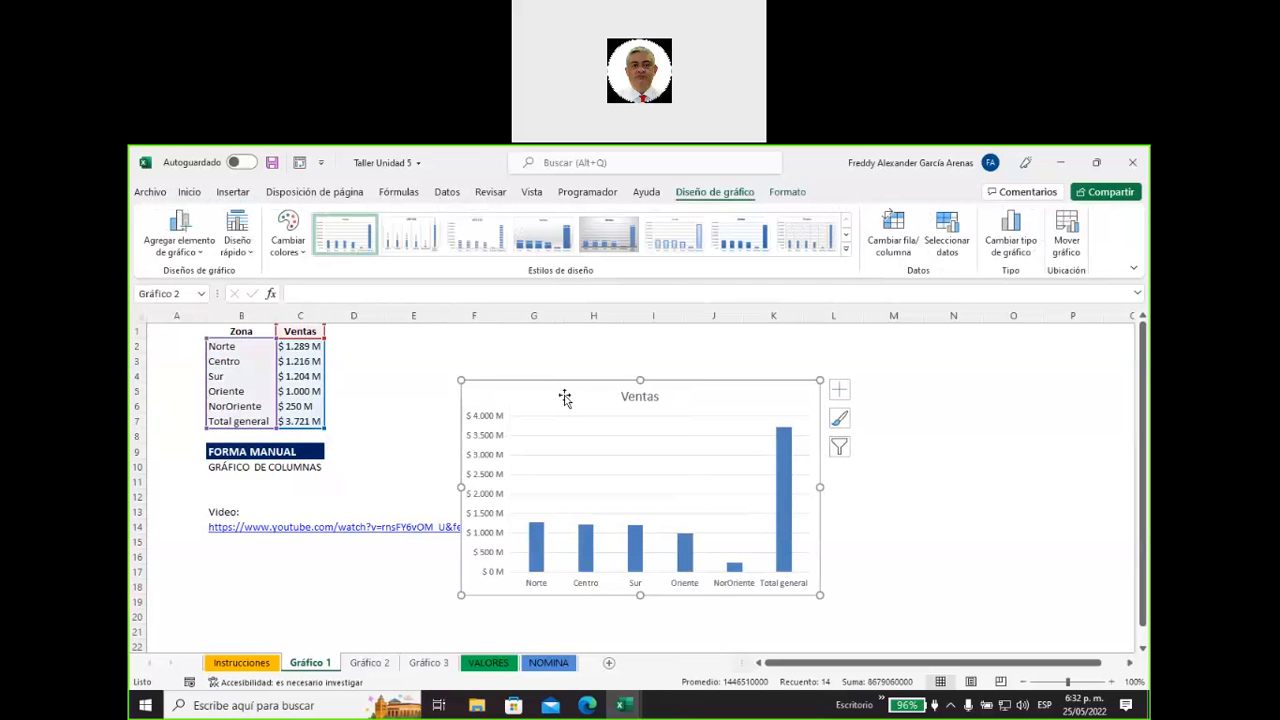
Move the Ventas chart beside the table and enlarge it to span about columns D to M and rows 1 to 21.
left_click_drag(569, 391, 675, 350)
left_click_drag(932, 555, 997, 558)
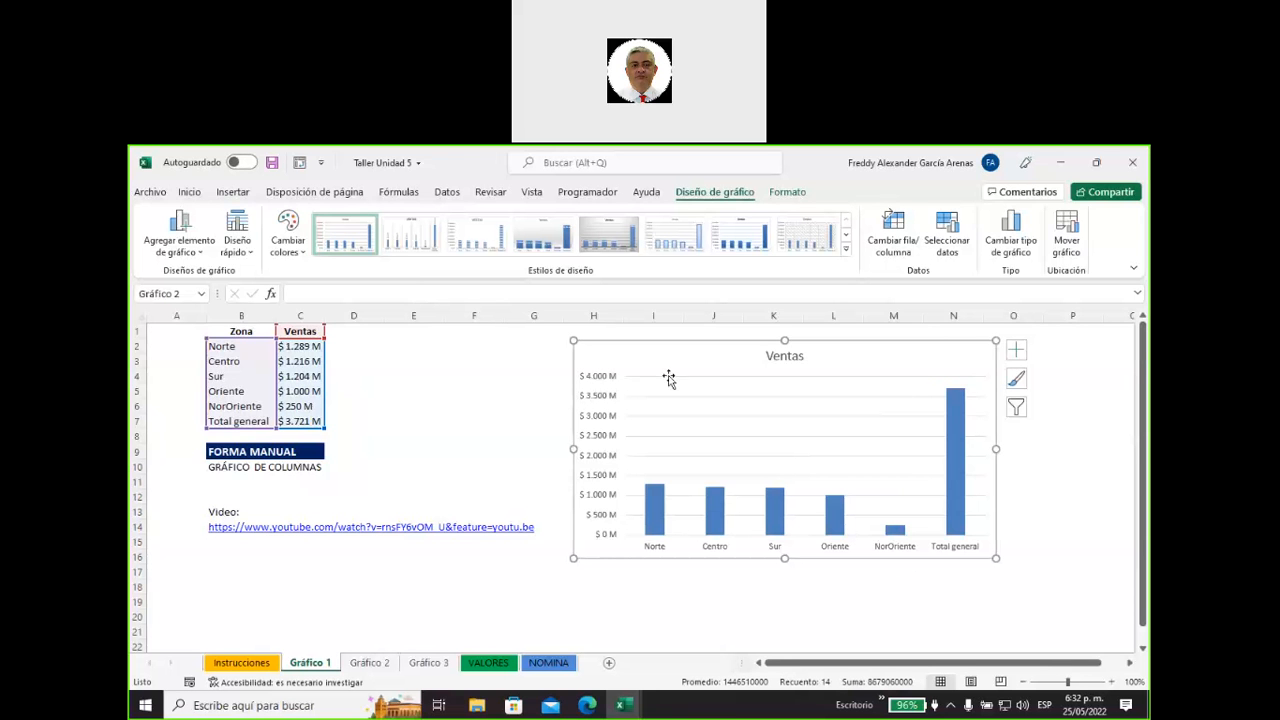
left_click(597, 377)
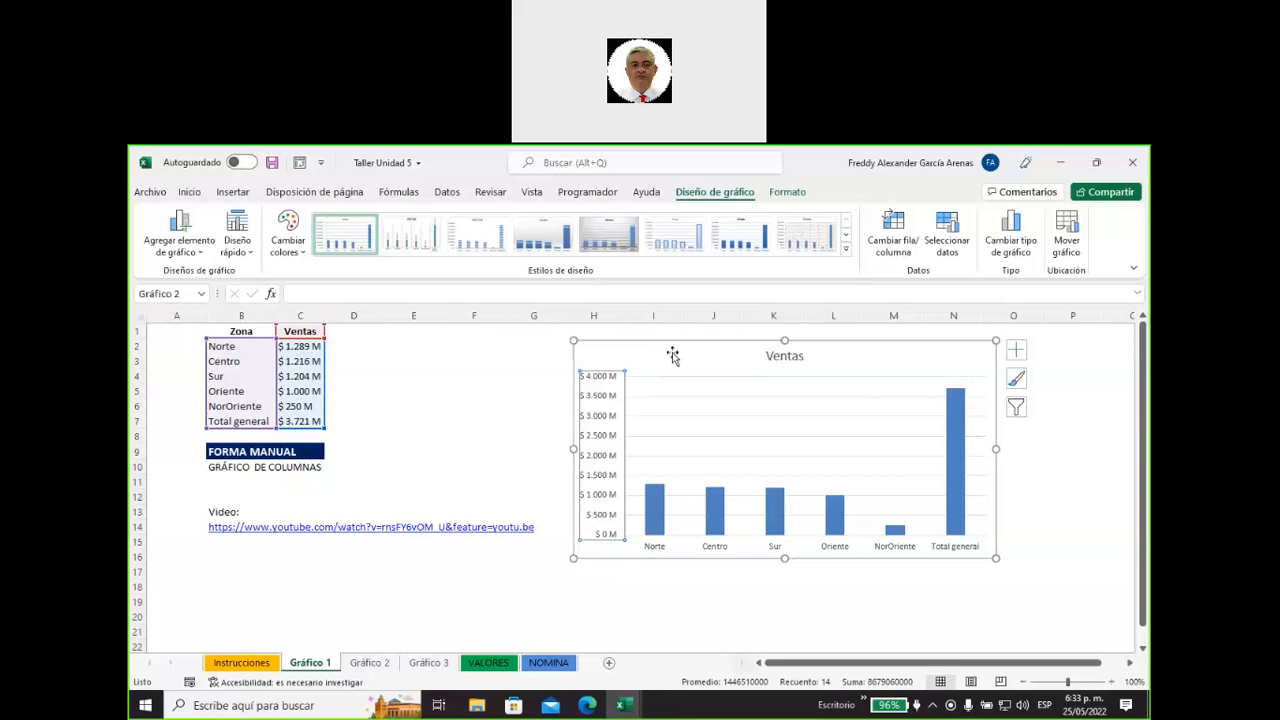
left_click_drag(672, 355, 468, 345)
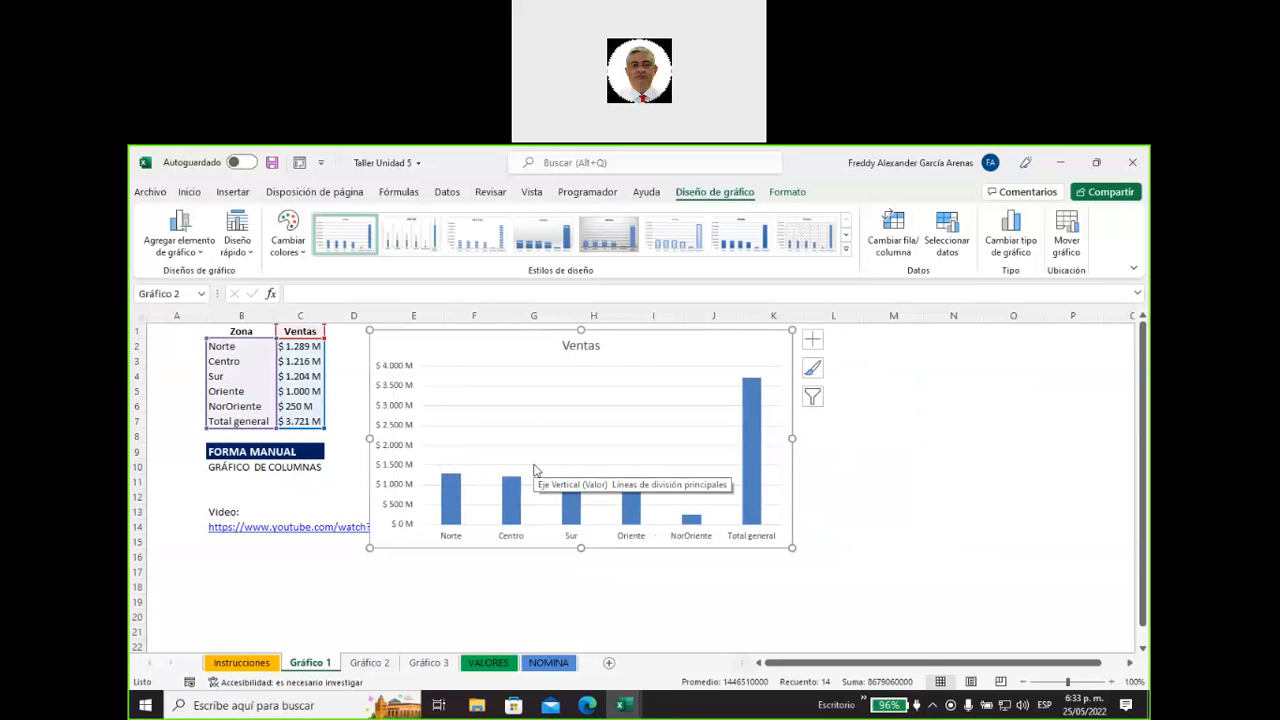
left_click_drag(624, 343, 586, 341)
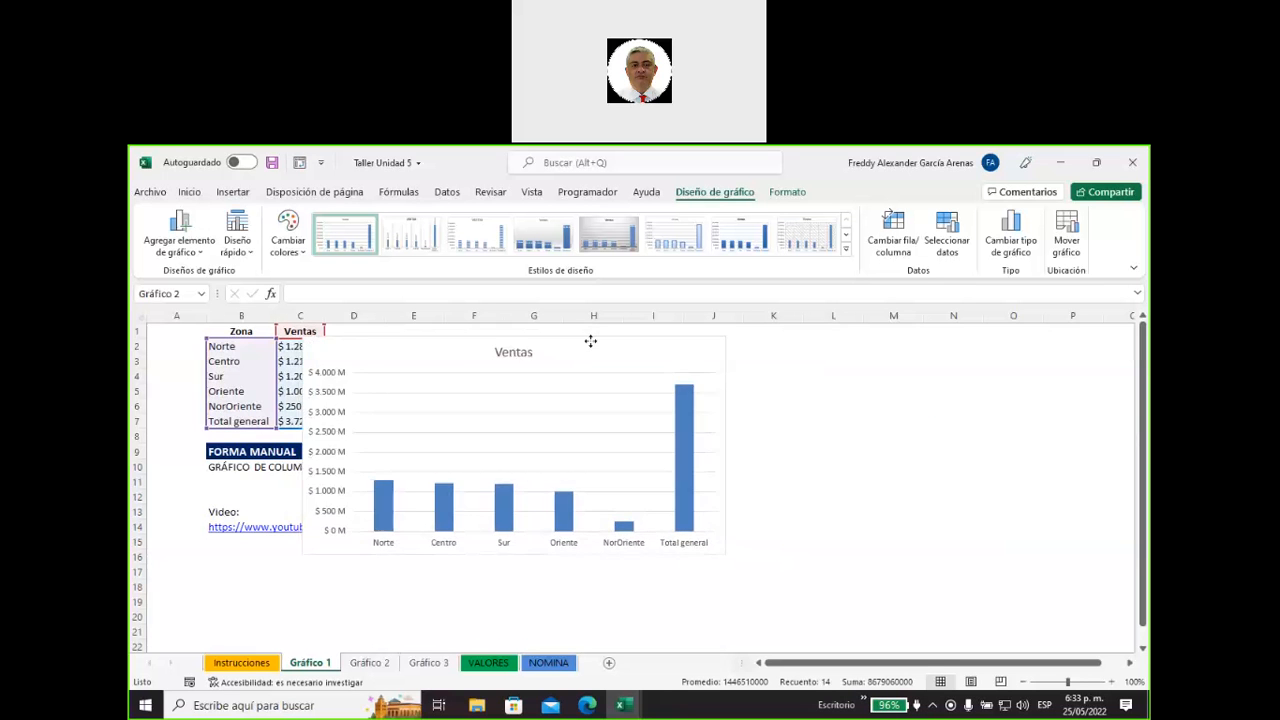
left_click_drag(757, 546, 924, 640)
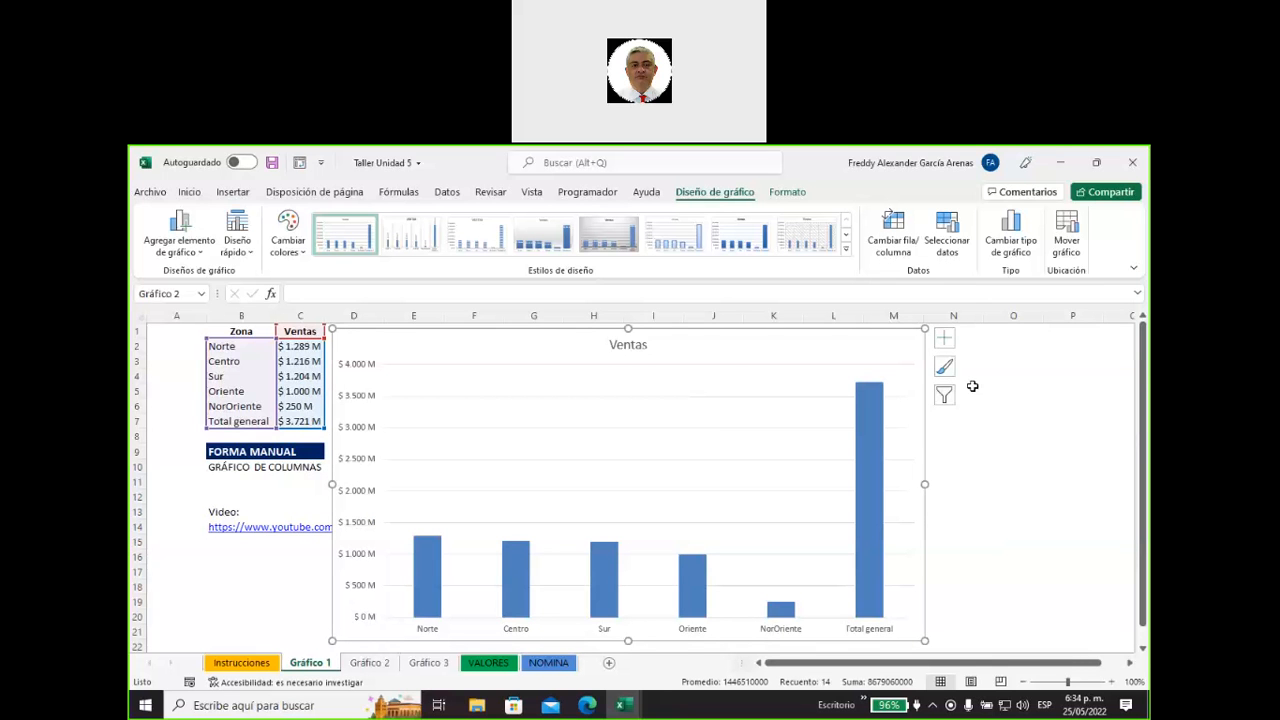
Hide the chart's axes and restore both the primary horizontal and primary vertical axes.
left_click(945, 341)
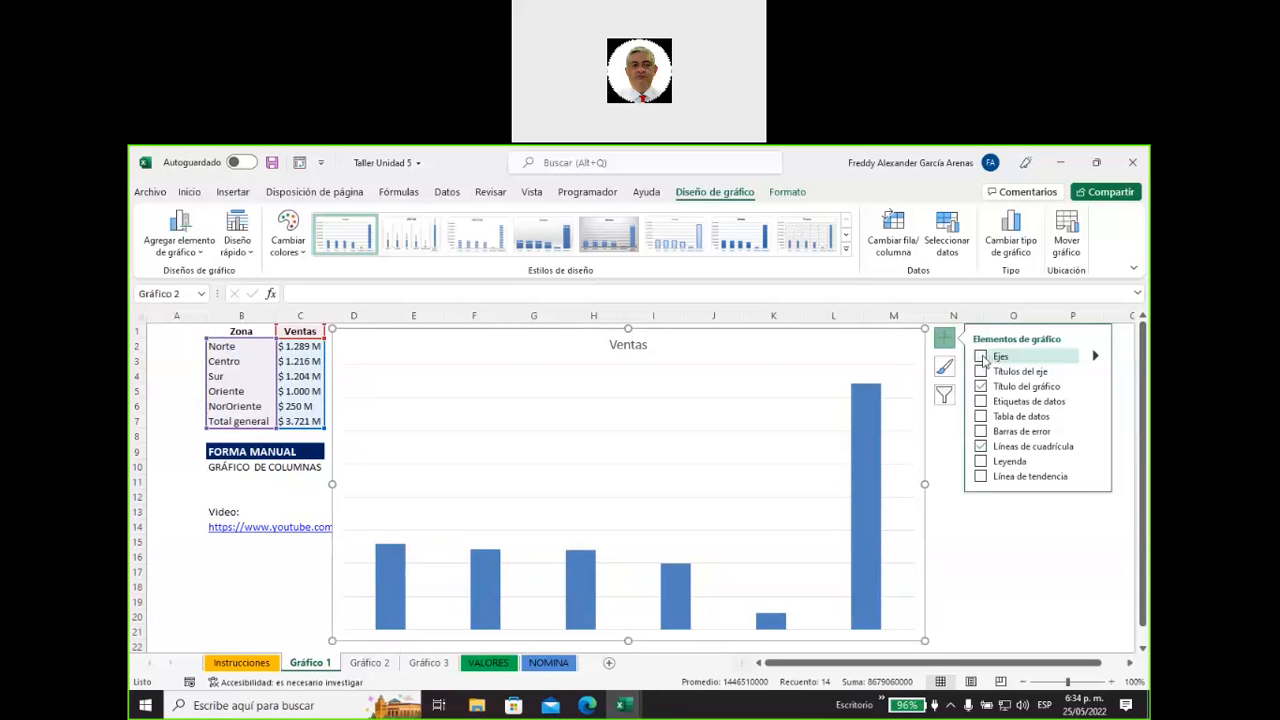
left_click(1095, 357)
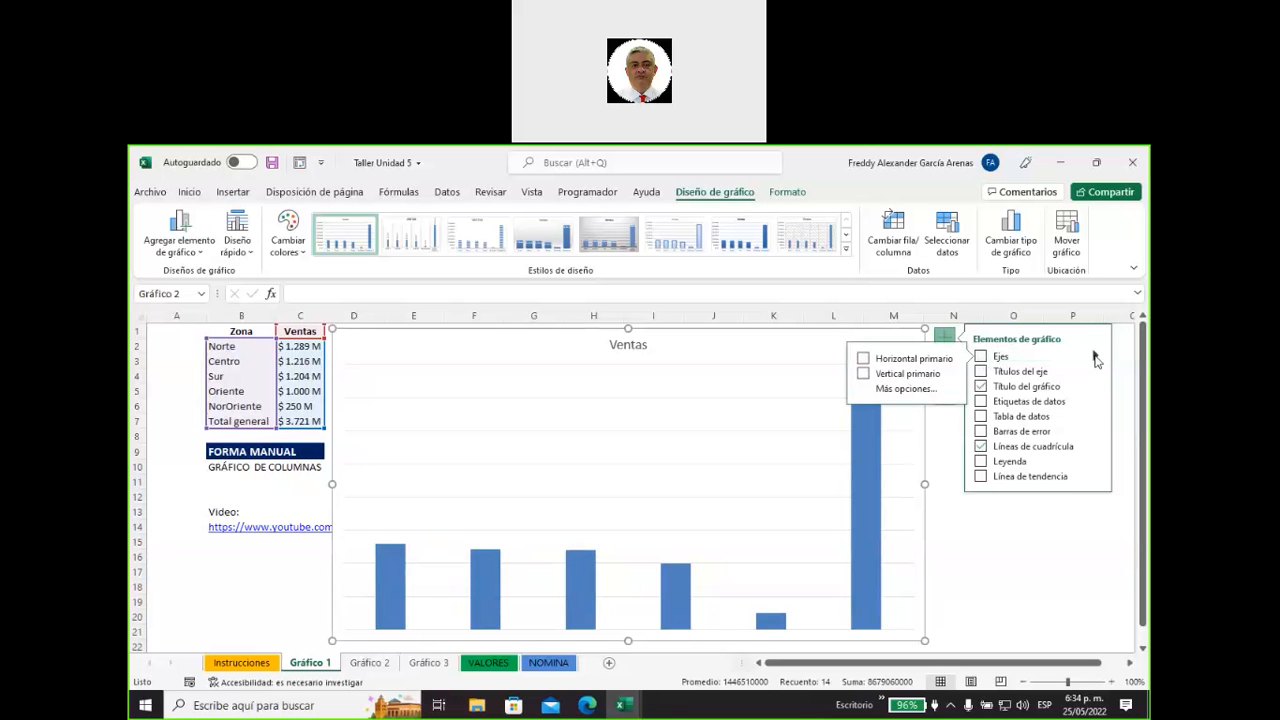
left_click(863, 360)
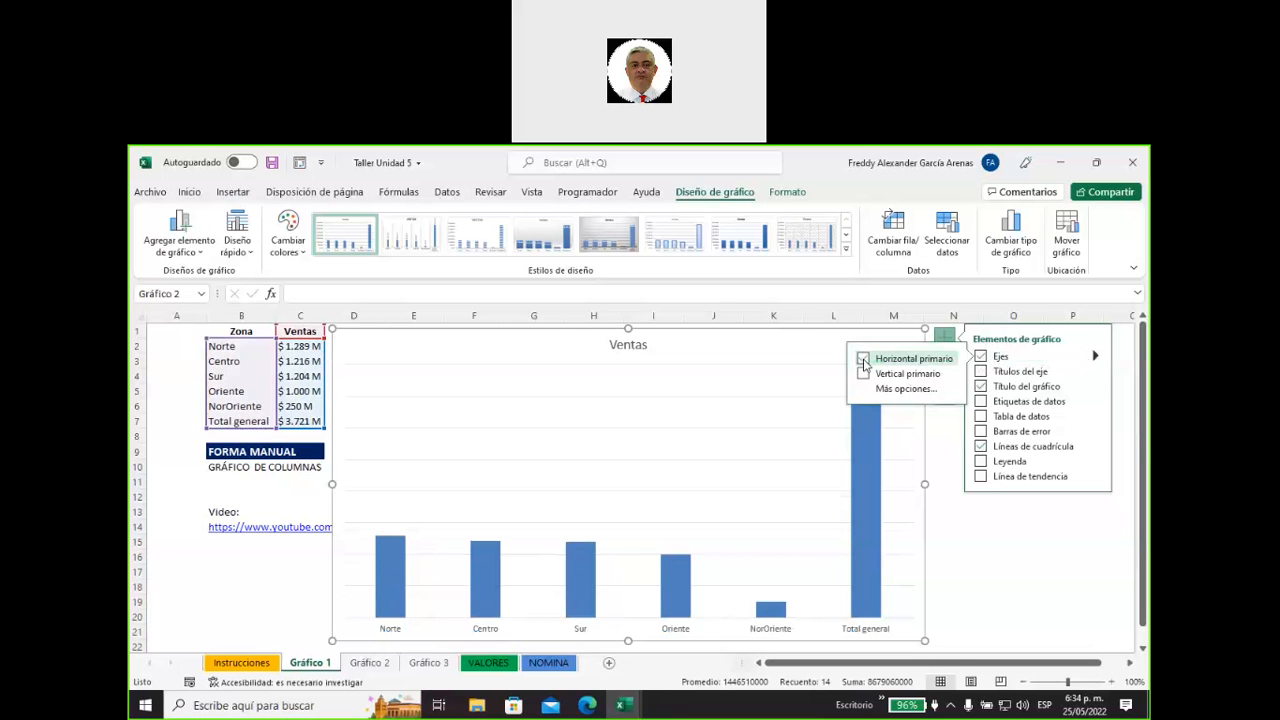
left_click(864, 374)
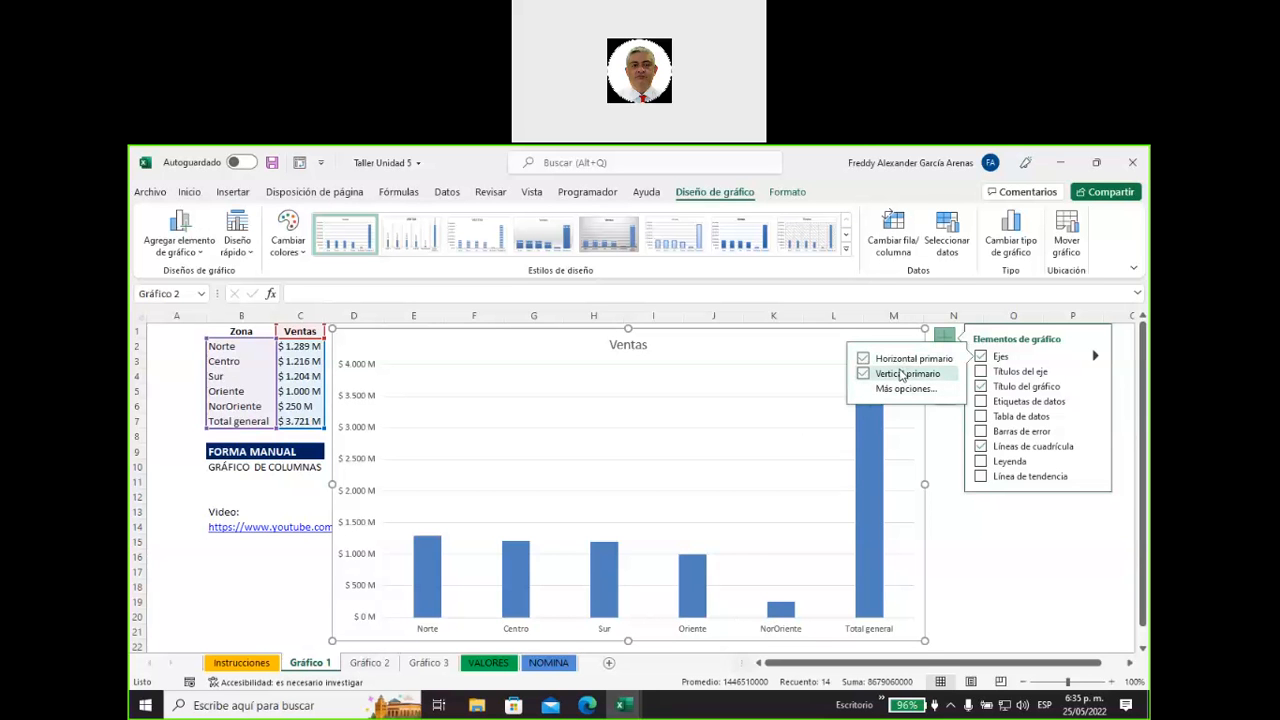
left_click(939, 434)
left_click(893, 368)
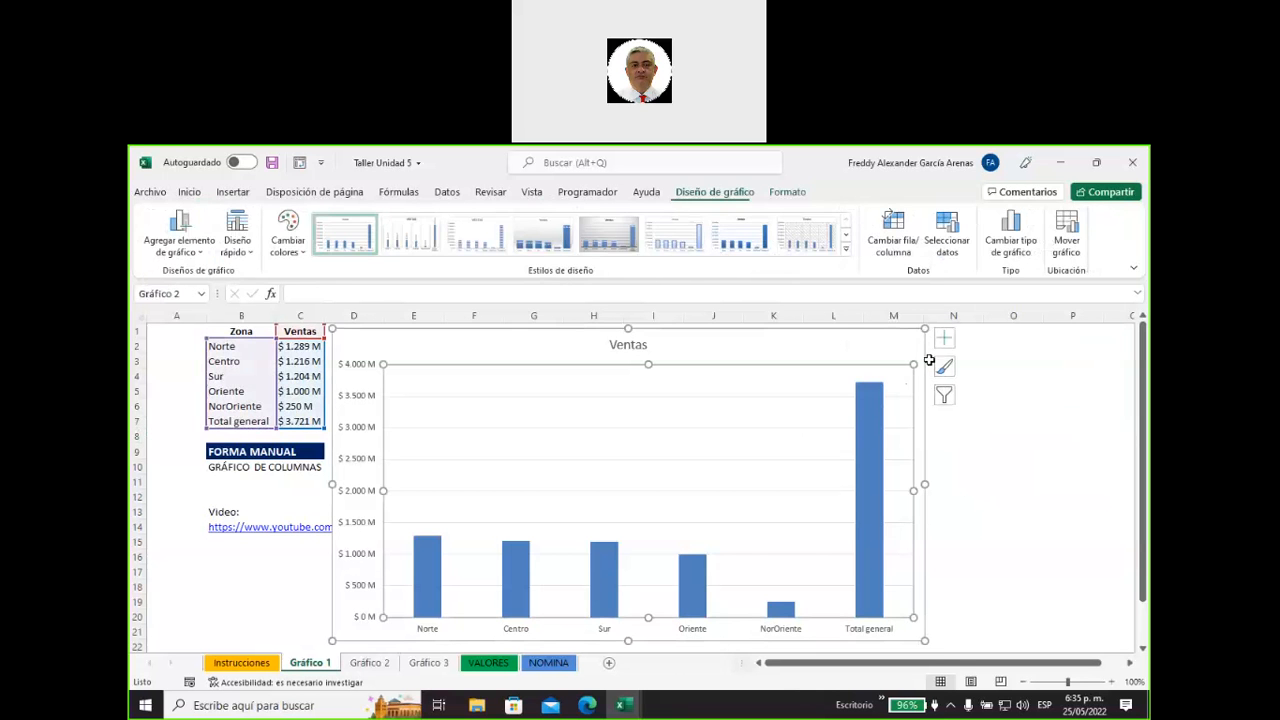
Add axis titles to the chart and set the vertical axis title to "Ventas".
left_click(944, 338)
left_click(1005, 372)
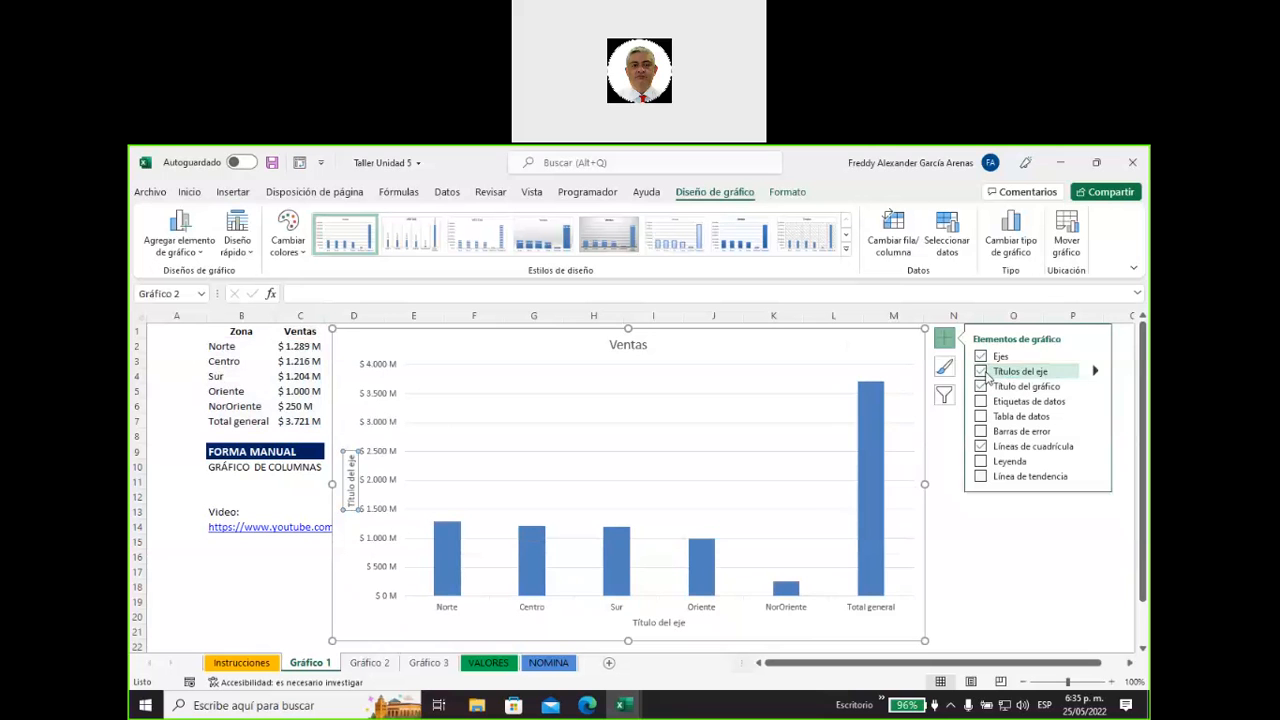
left_click(659, 622)
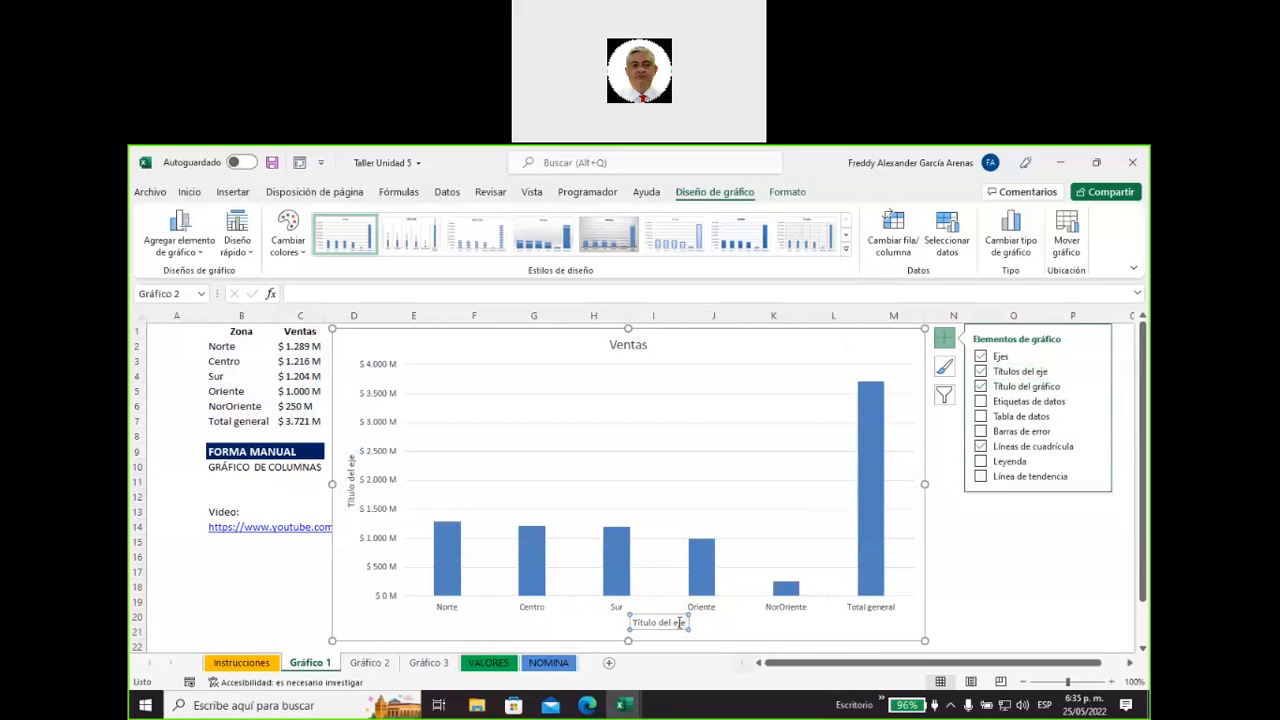
left_click(352, 485)
right_click(353, 490)
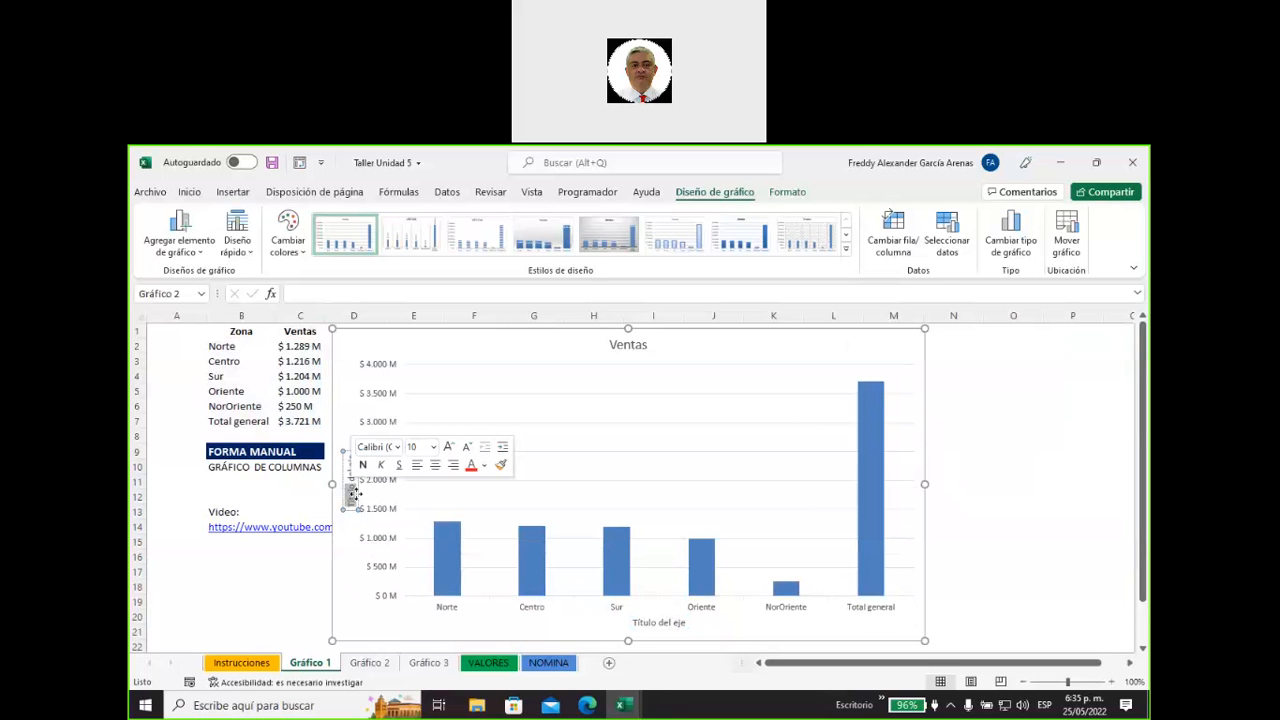
key("Delete")
key("Delete")
key("Delete")
key("Delete")
key("Delete")
key("Delete")
key("Delete")
key("Delete")
key("Delete")
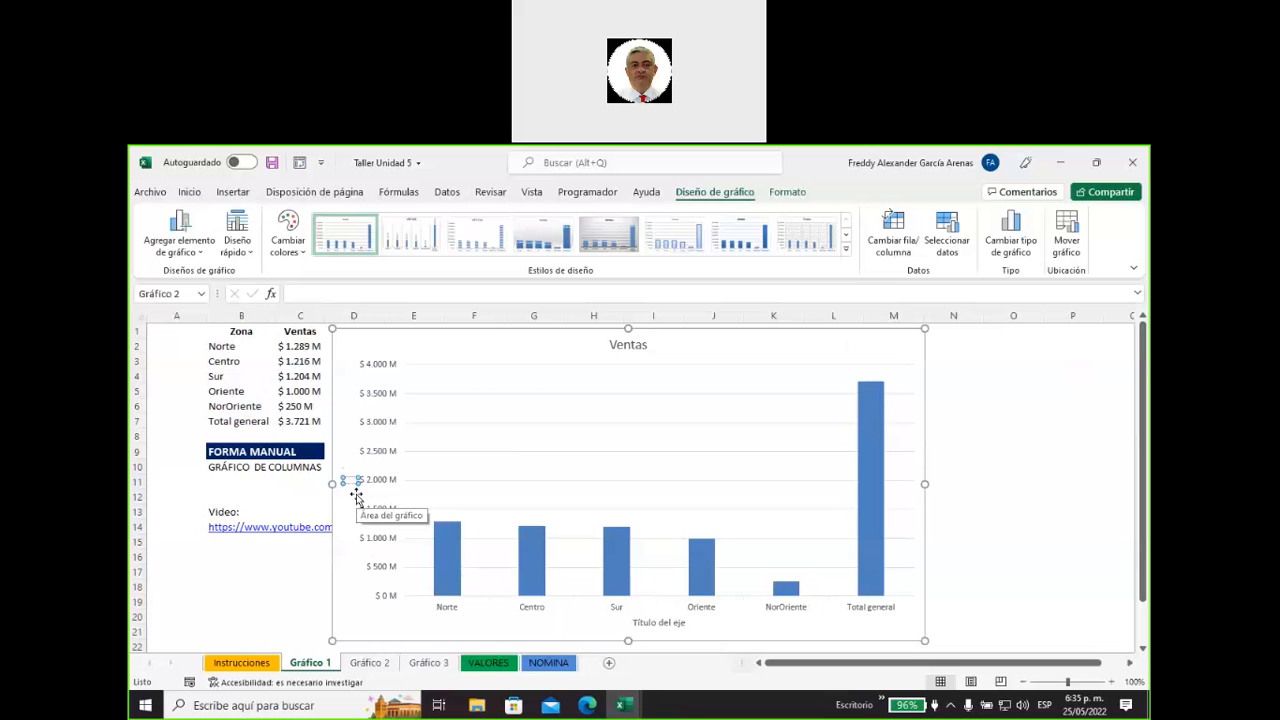
type("Ventas")
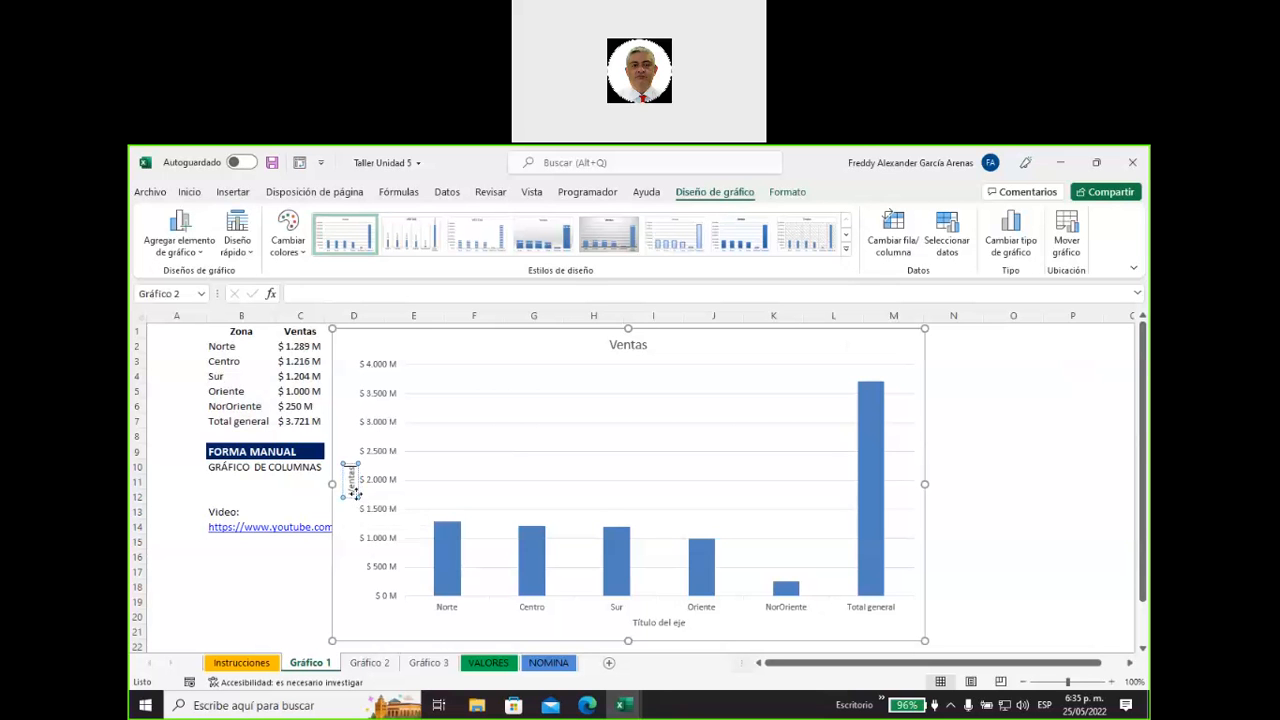
Replace the horizontal axis title's placeholder text with "Zonas".
left_click(658, 622)
left_click_drag(634, 621, 688, 623)
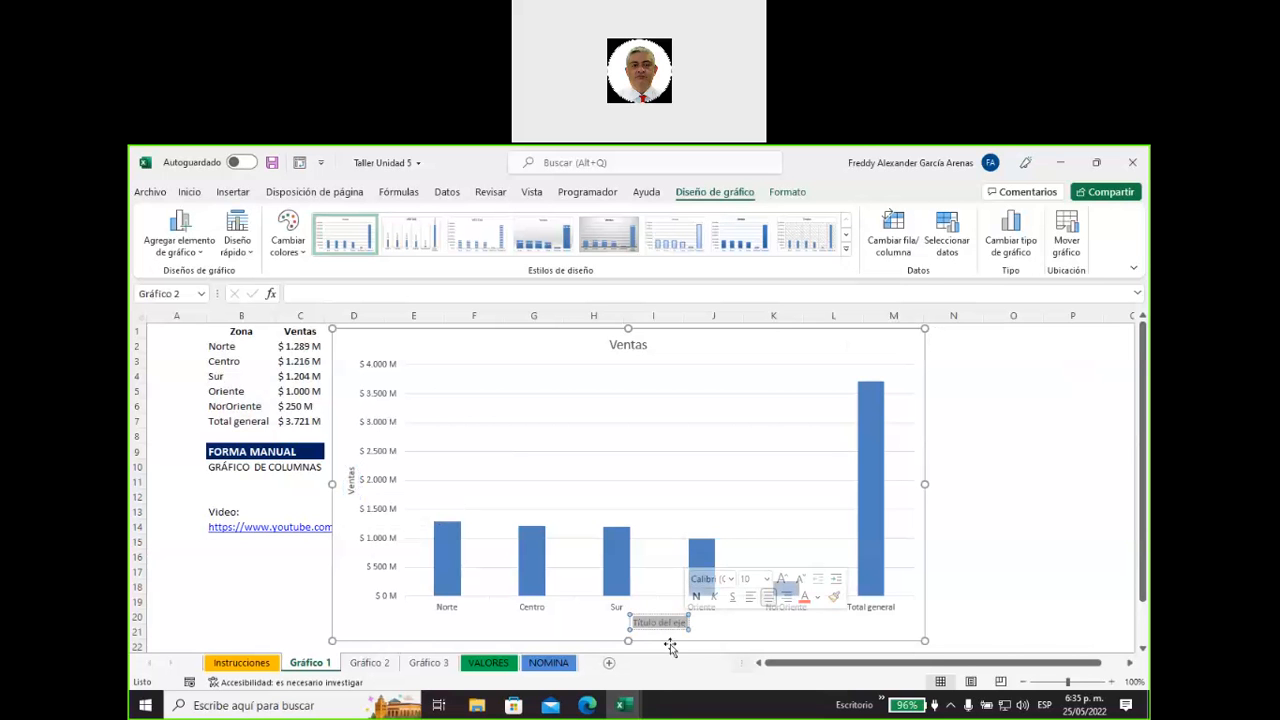
type("Zonas")
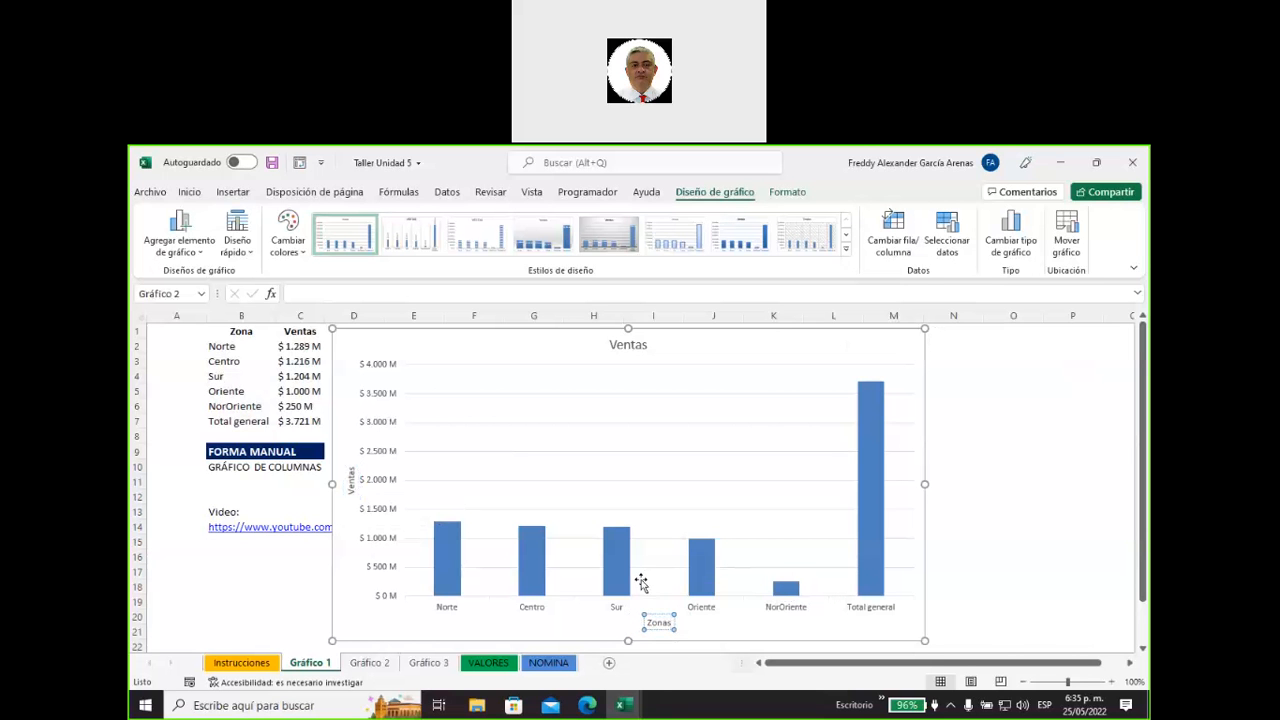
left_click(858, 350)
Change the chart title to "informe de Ventas por zona".
left_click(648, 346)
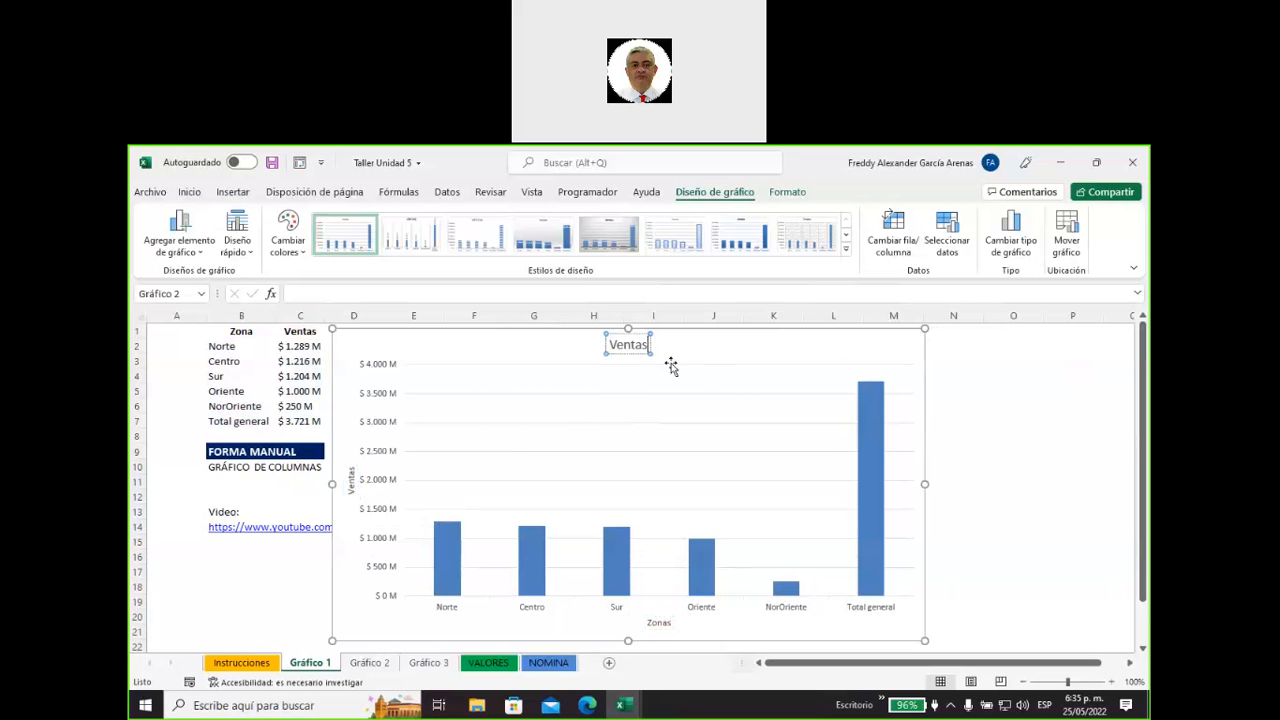
type("por zona")
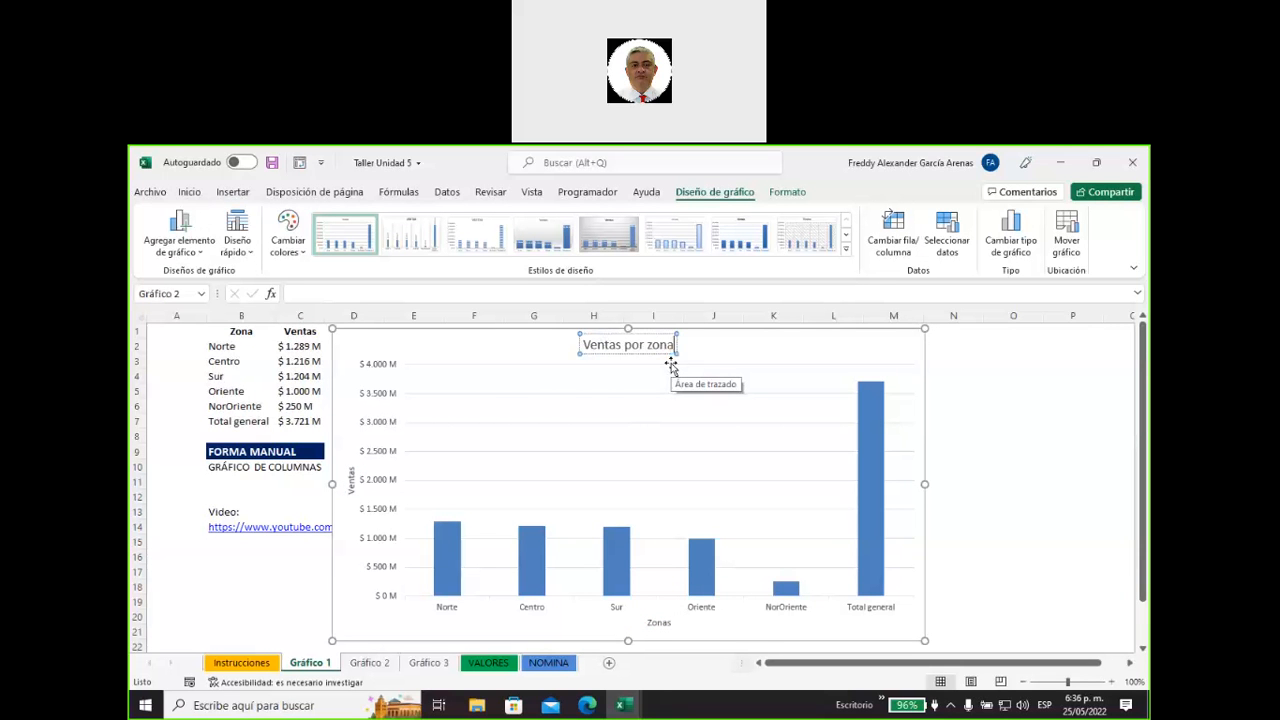
key("Left")
key("Left")
key("Left")
key("Left")
key("Left")
key("Home")
type("inform")
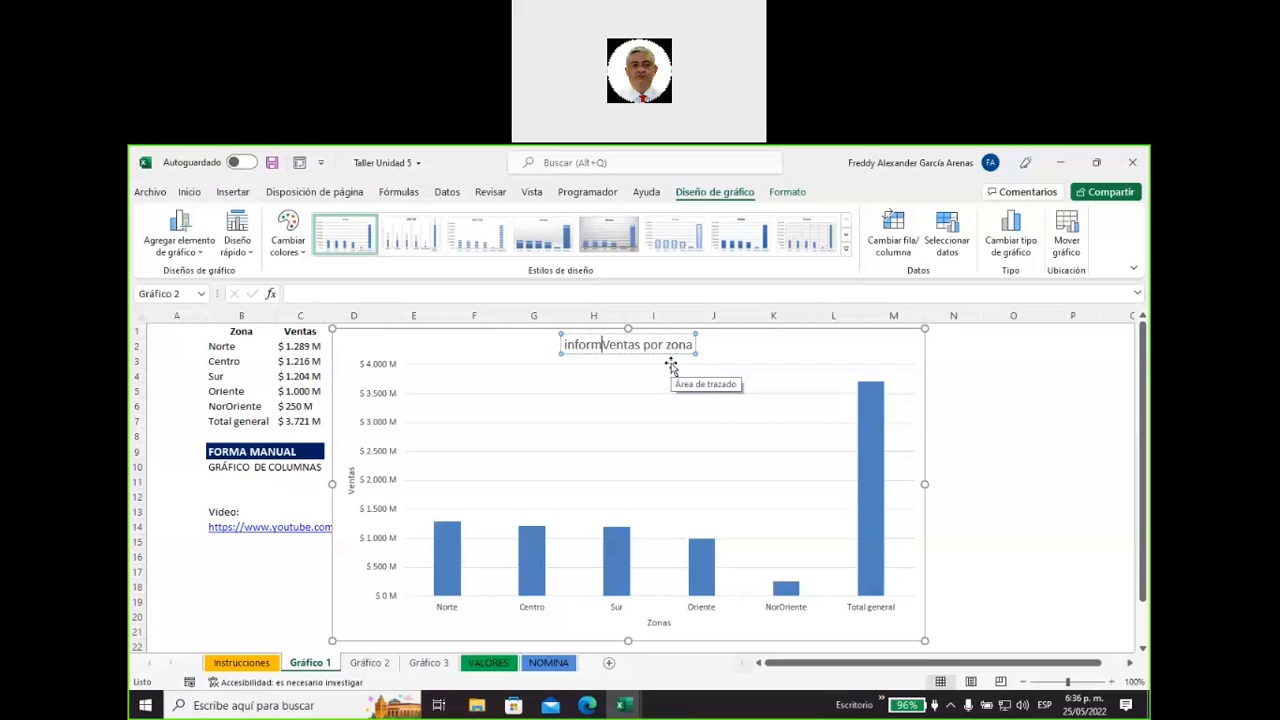
type("e de")
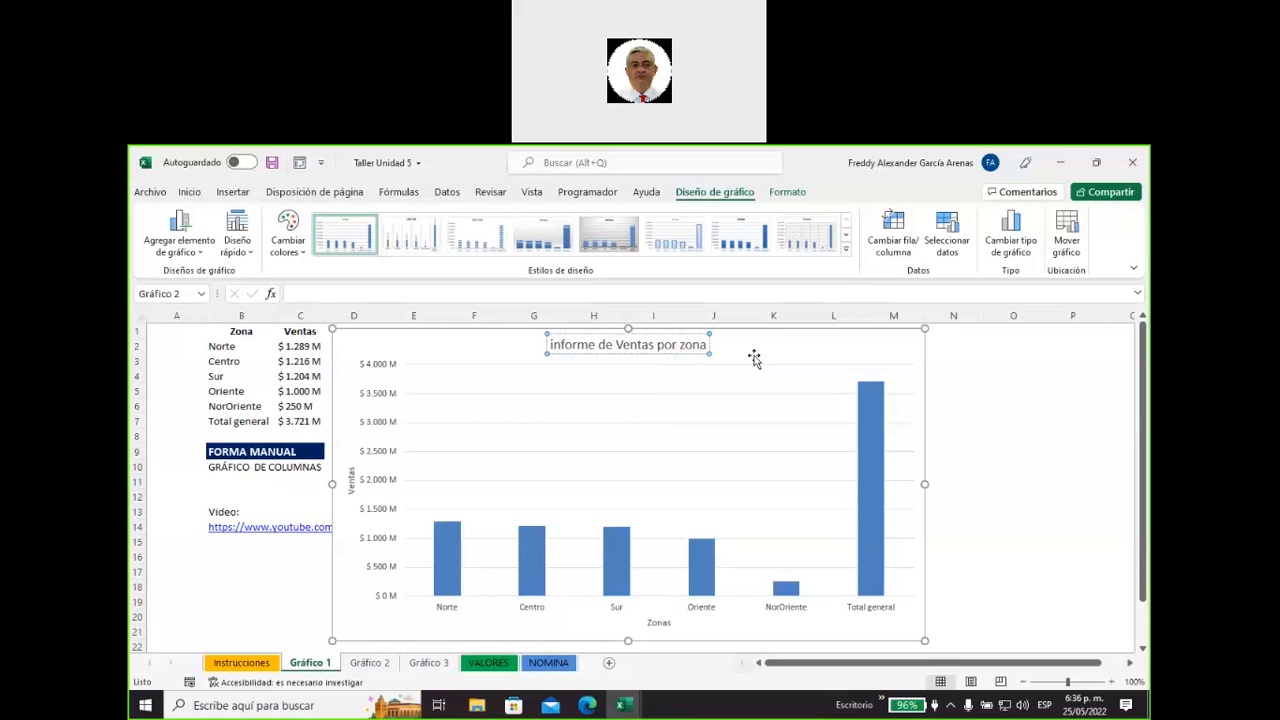
key("Escape")
left_click(648, 352)
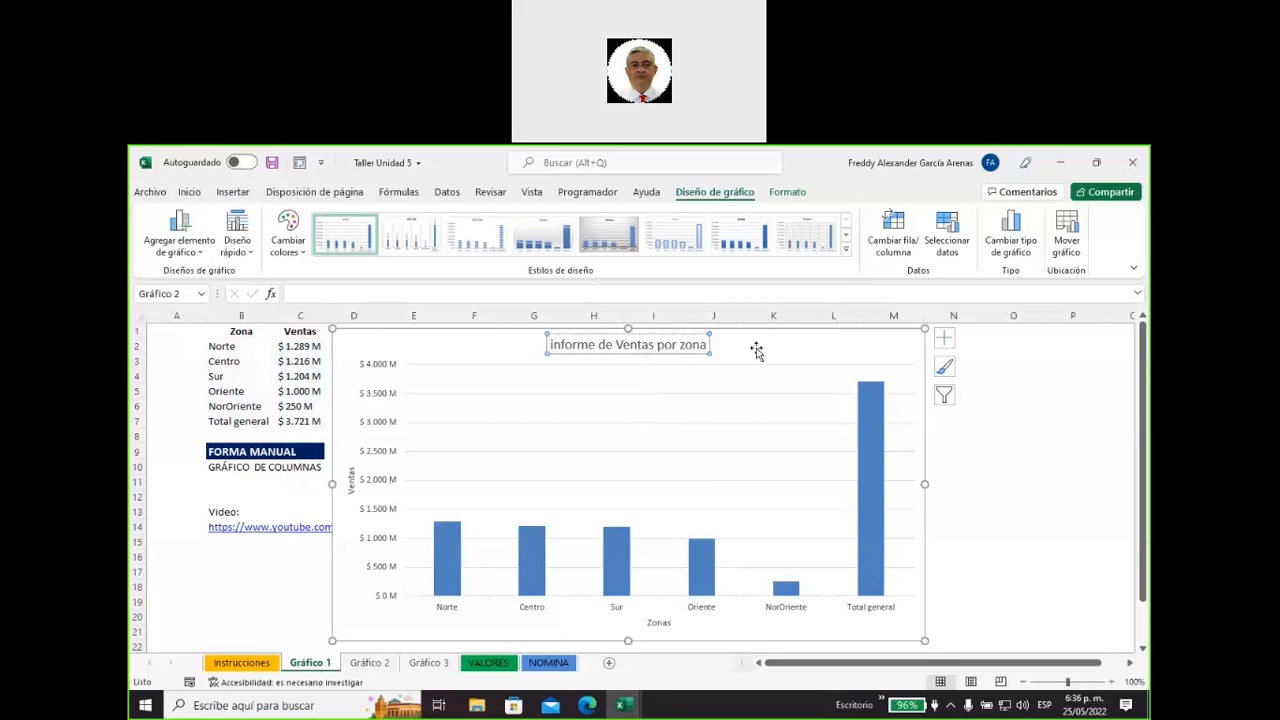
Add data labels above the chart's columns and view the label placement options.
left_click(944, 338)
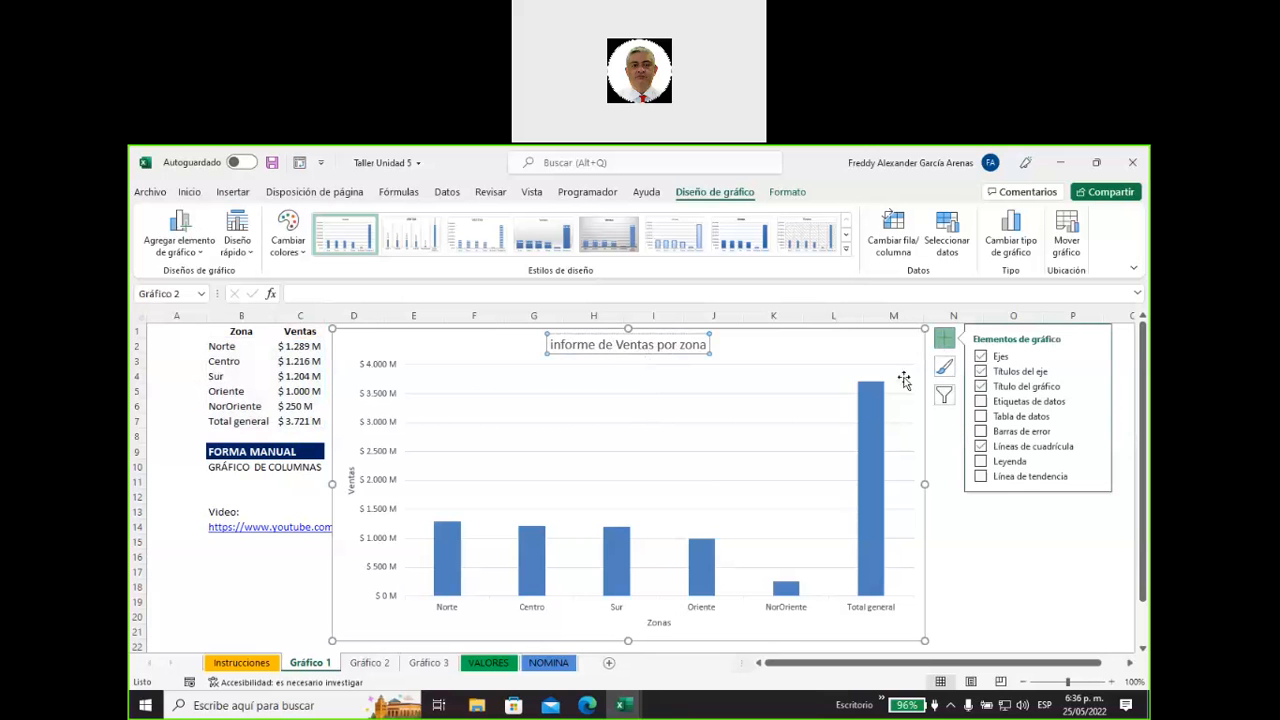
left_click(658, 624)
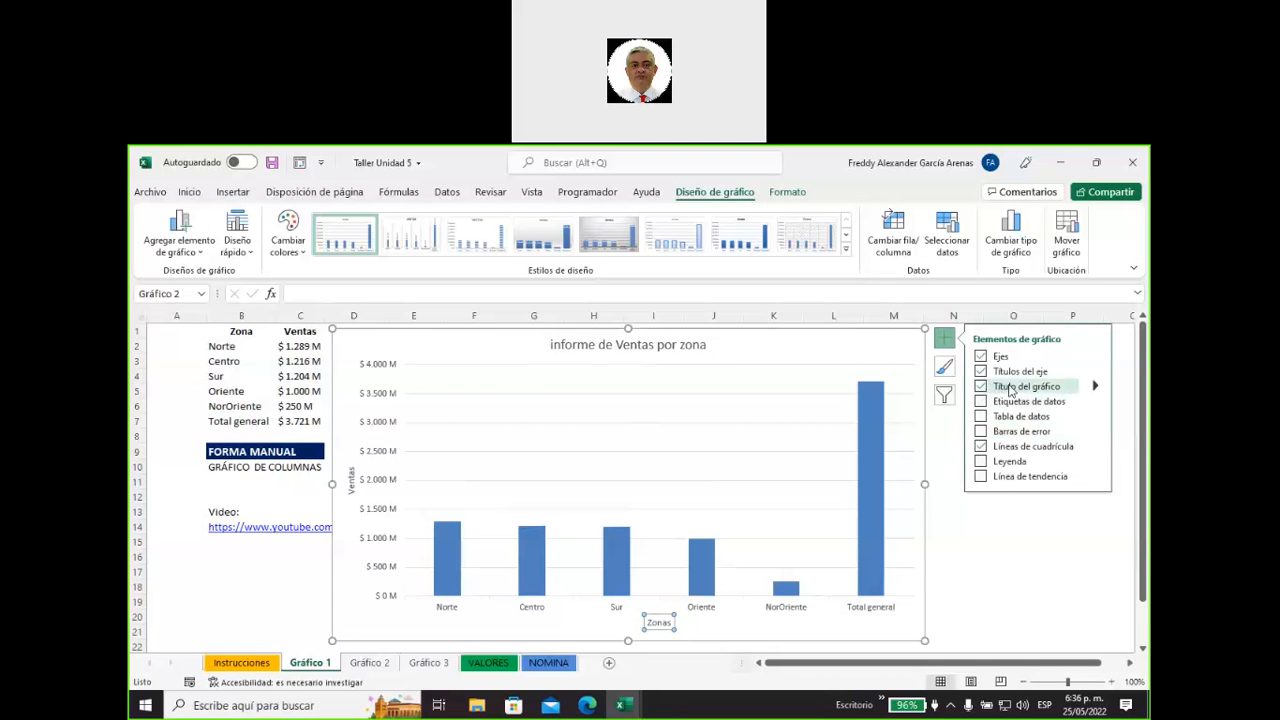
left_click(1012, 401)
left_click(981, 404)
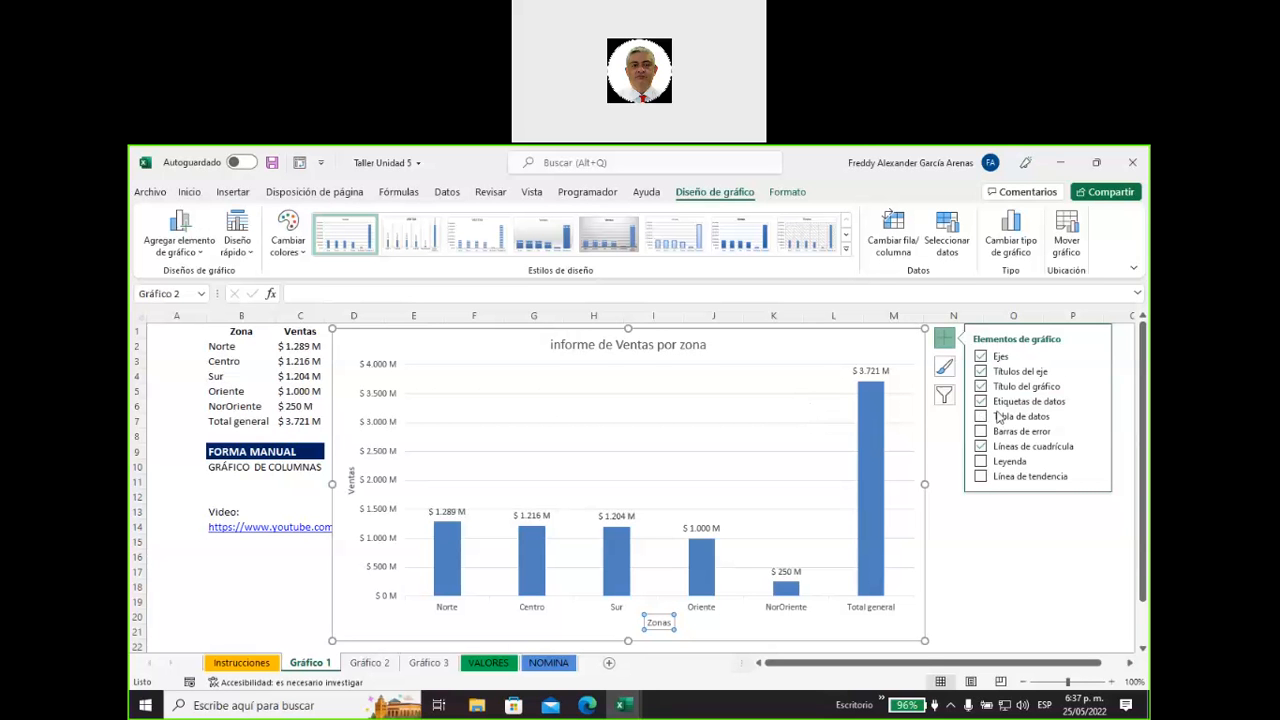
left_click(1095, 401)
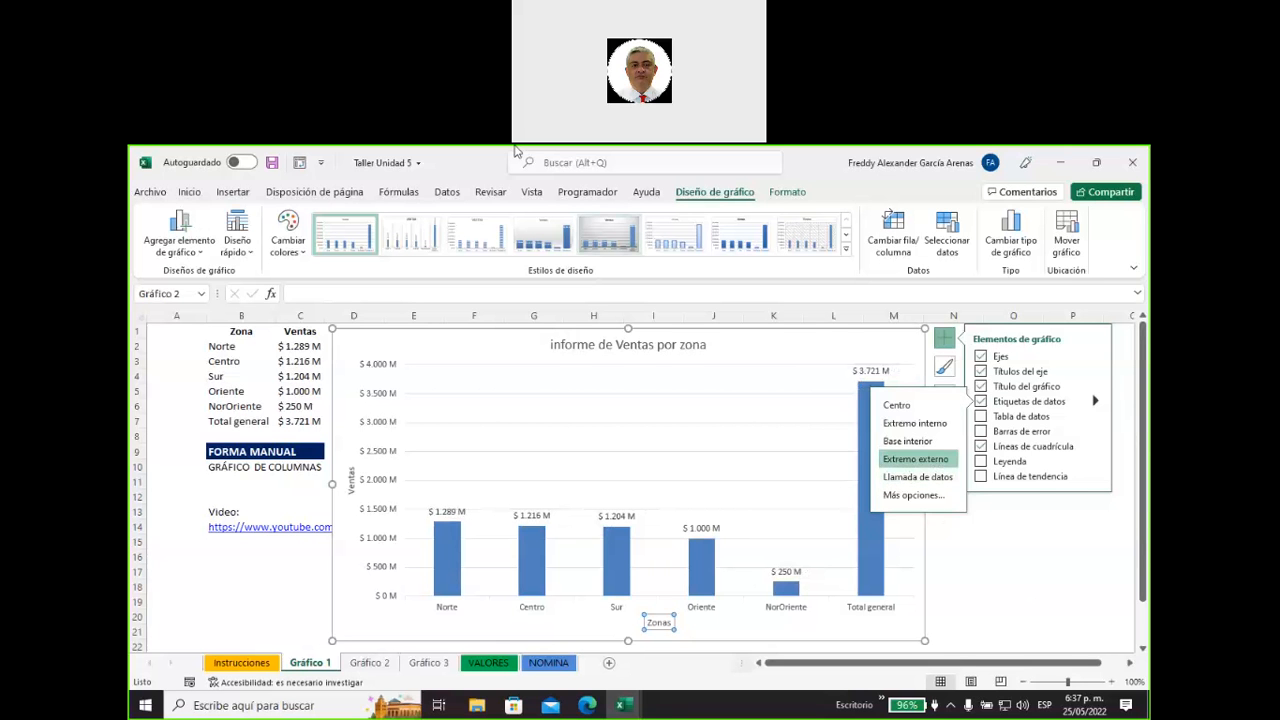
left_click(535, 169)
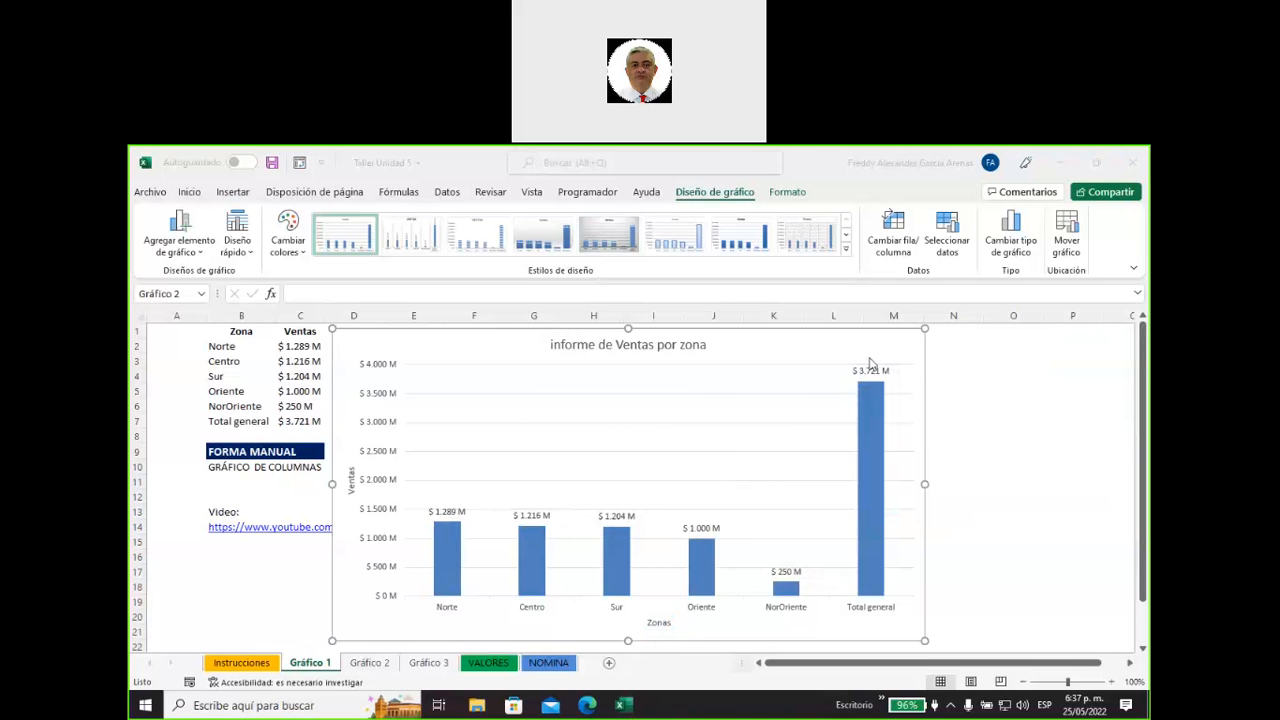
Try the chart with a data table instead of data labels and return to data labels only.
left_click(945, 343)
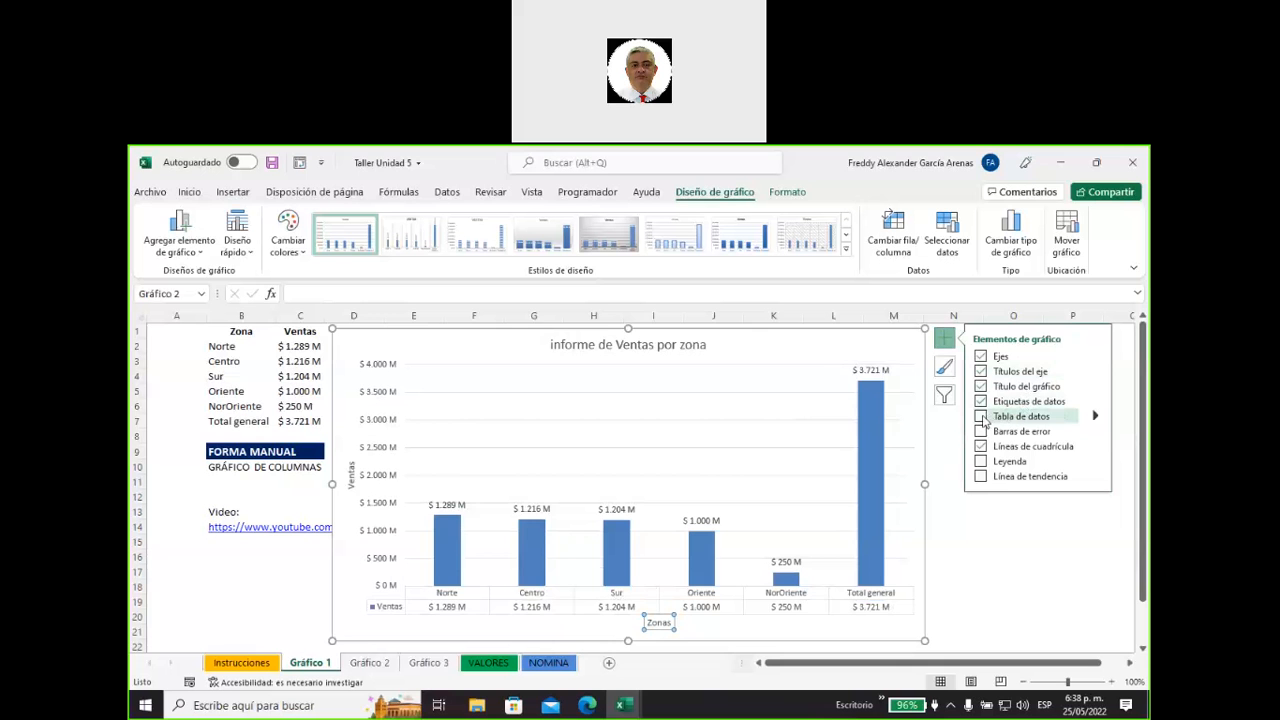
left_click(984, 421)
left_click(983, 402)
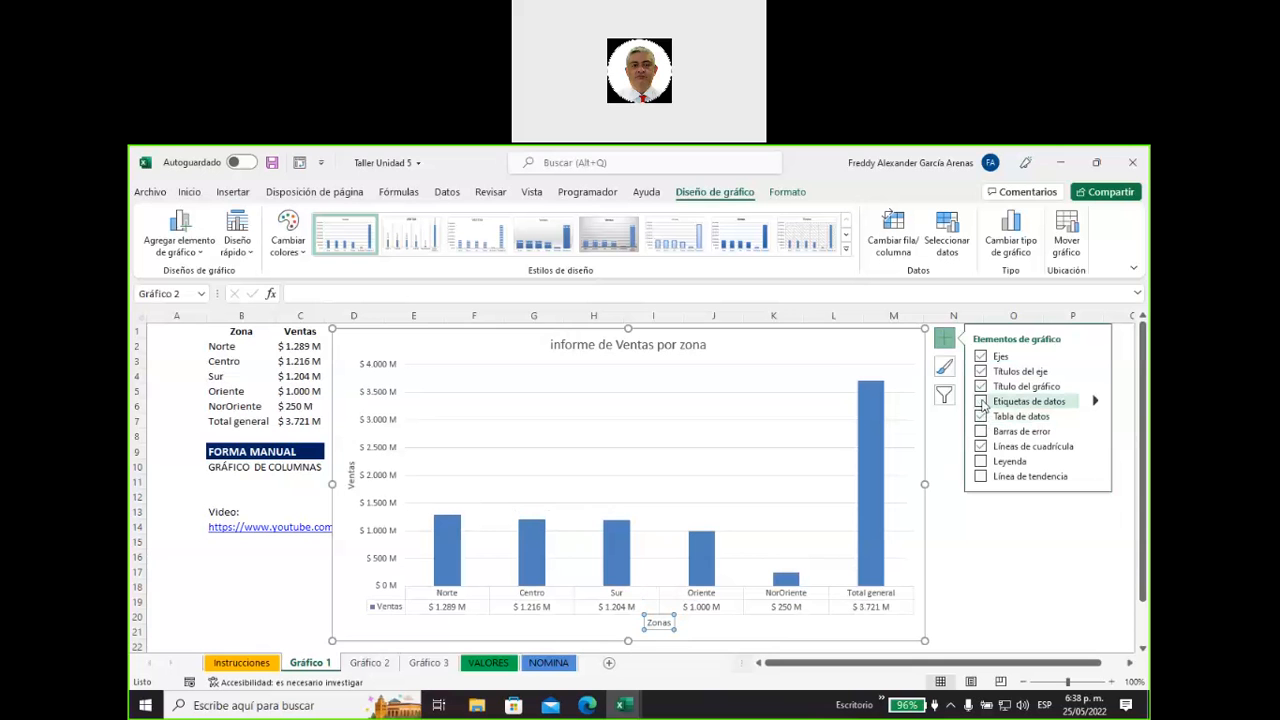
left_click(982, 402)
left_click(984, 417)
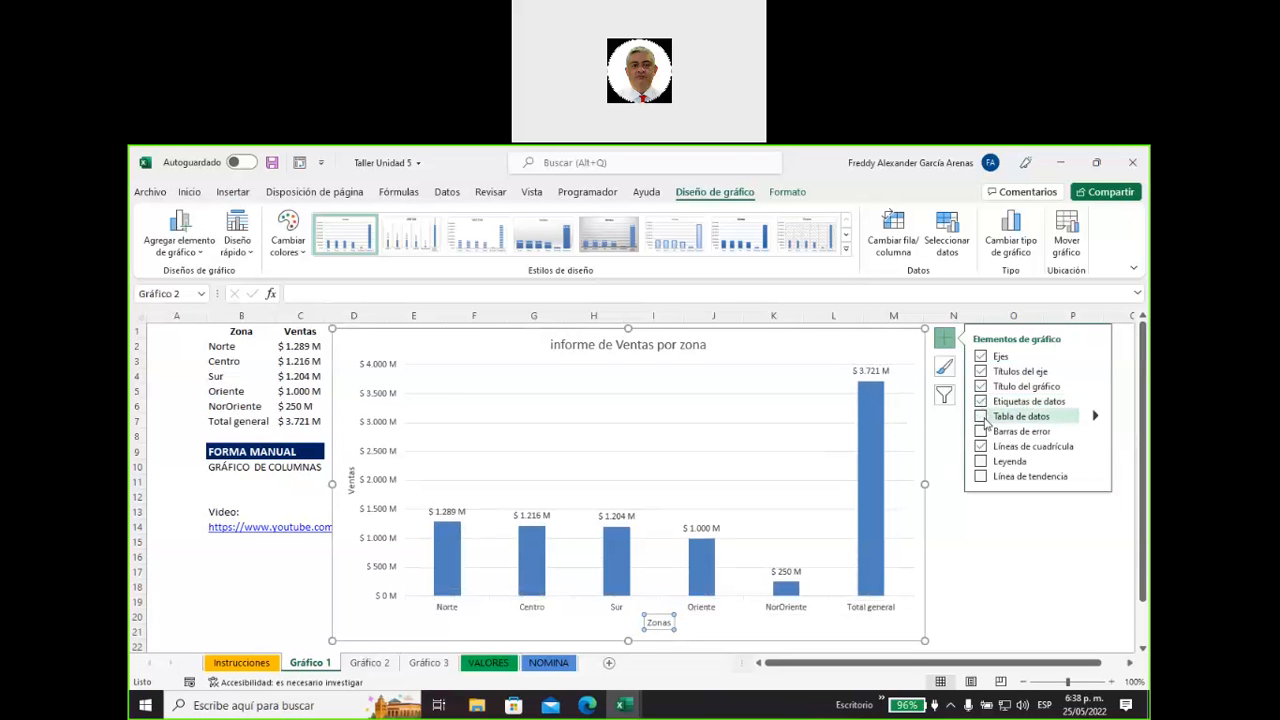
Replace the chart's data labels with a data table and add the legend.
left_click(982, 417)
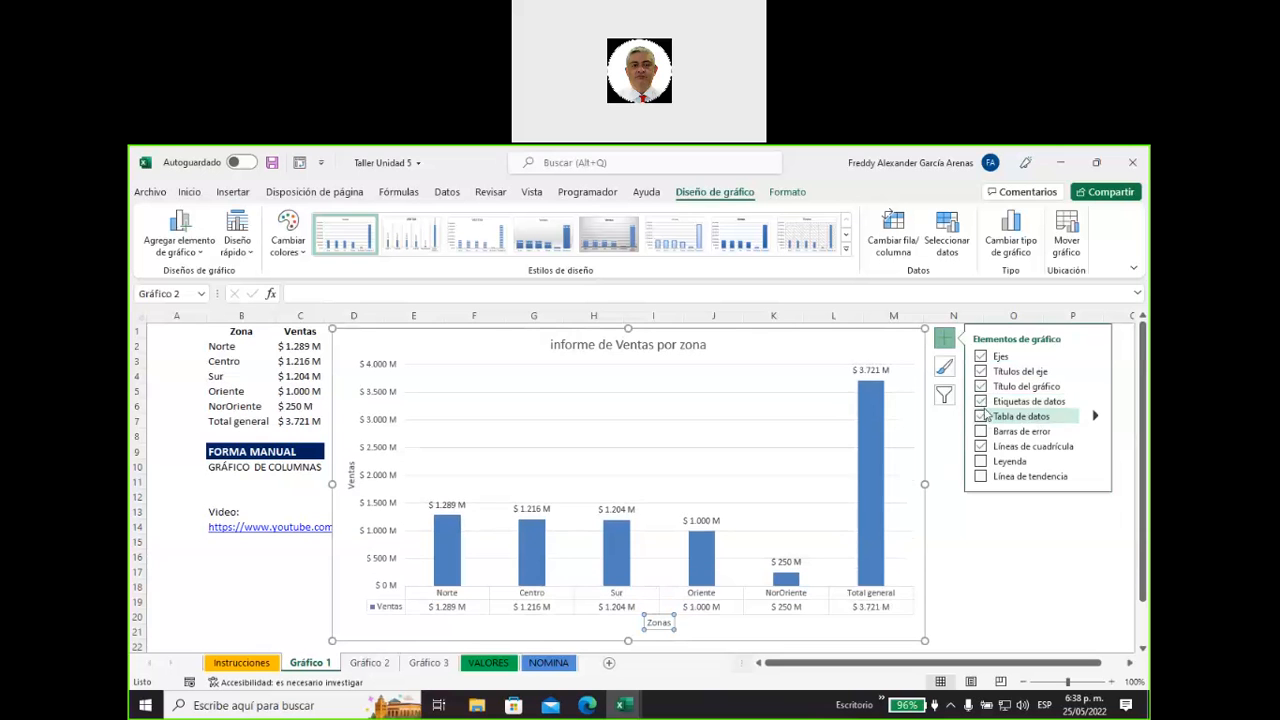
left_click(982, 401)
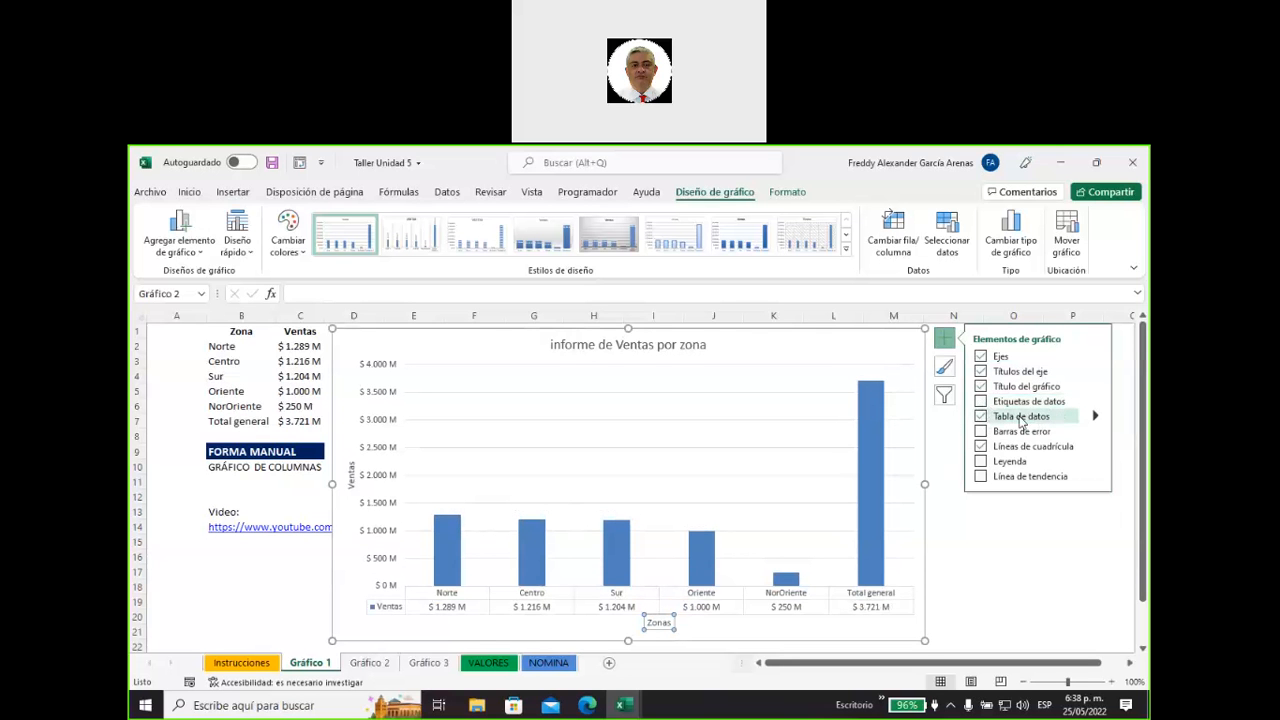
left_click(1003, 466)
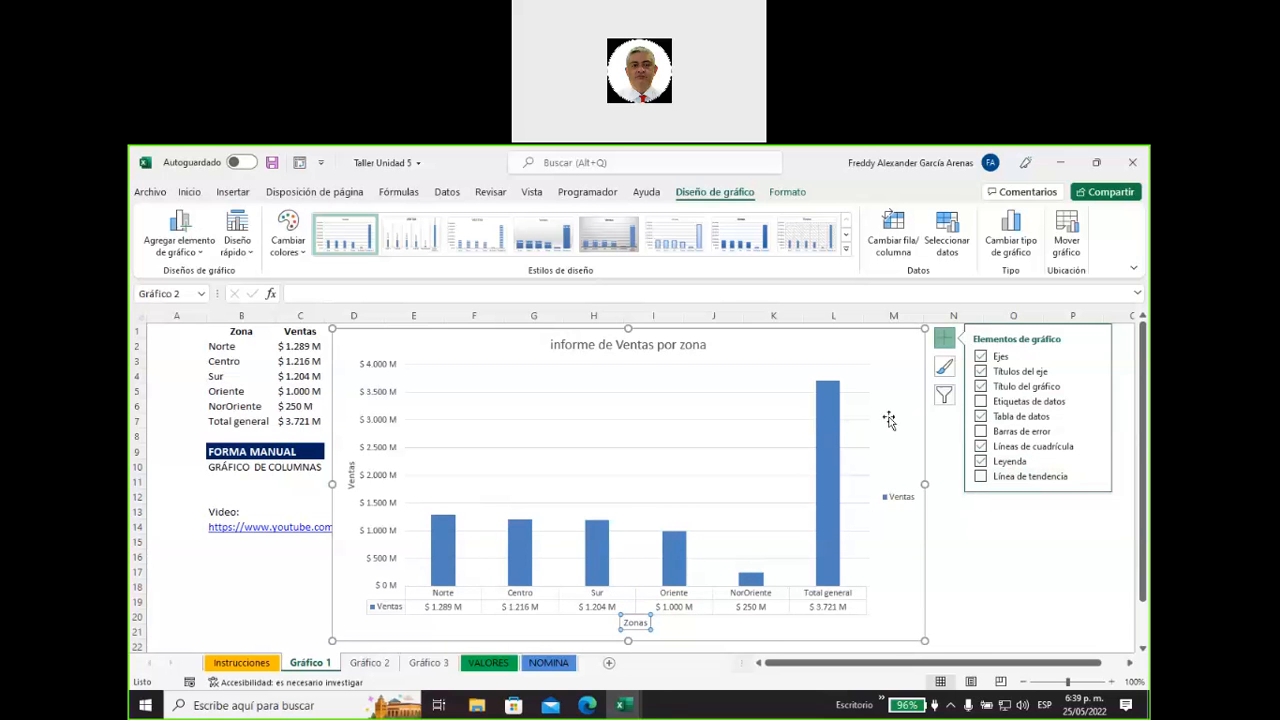
left_click(907, 387)
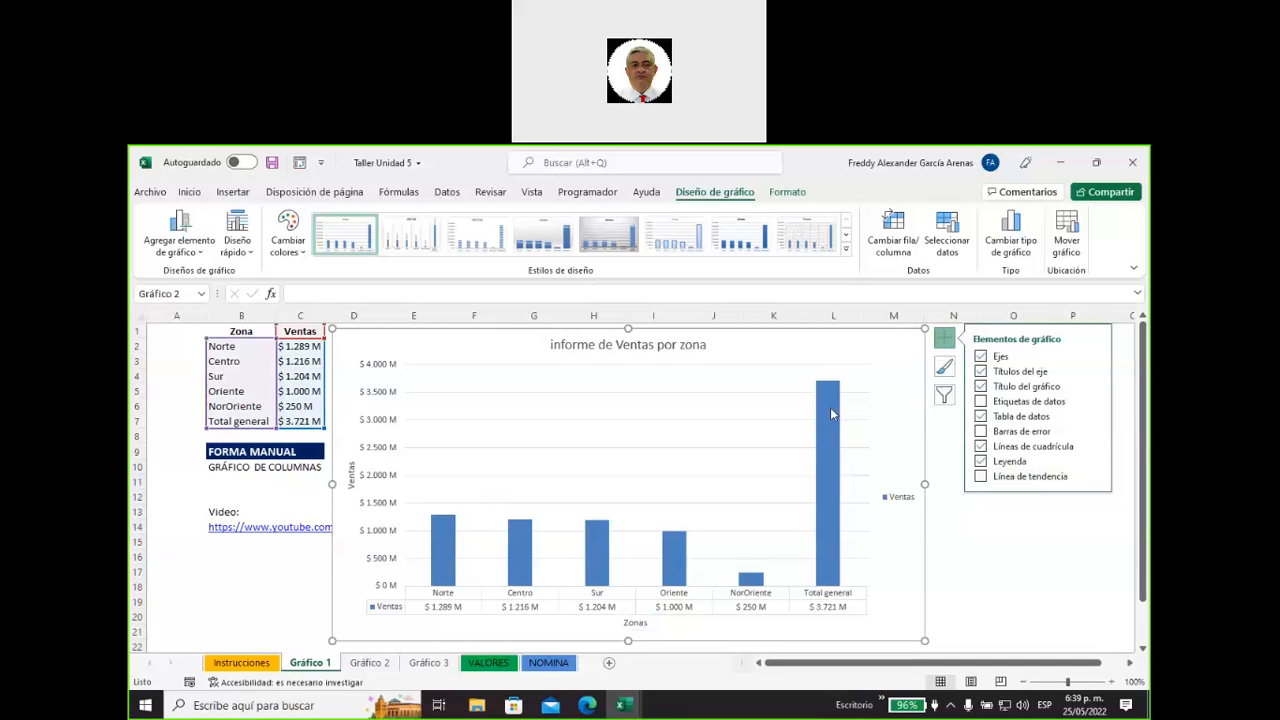
Open the chart area formatting pane, widening it and shifting the chart to span about columns B to K.
right_click(898, 351)
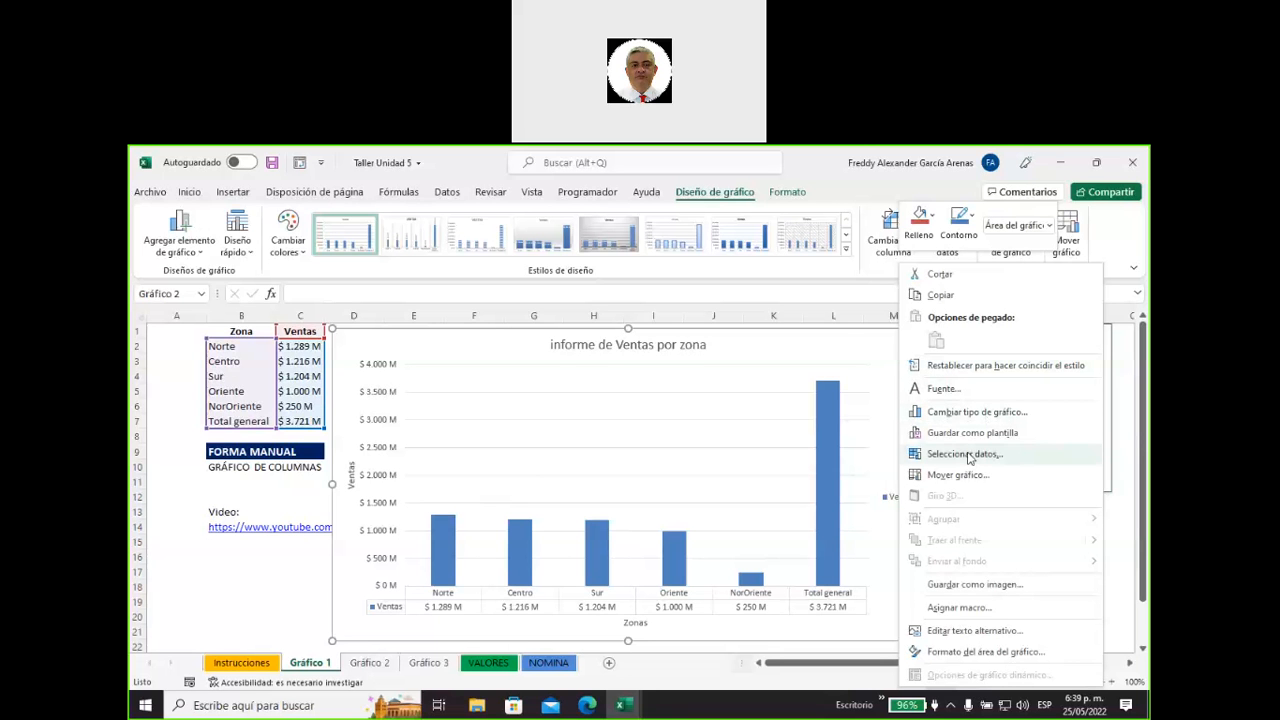
left_click(988, 655)
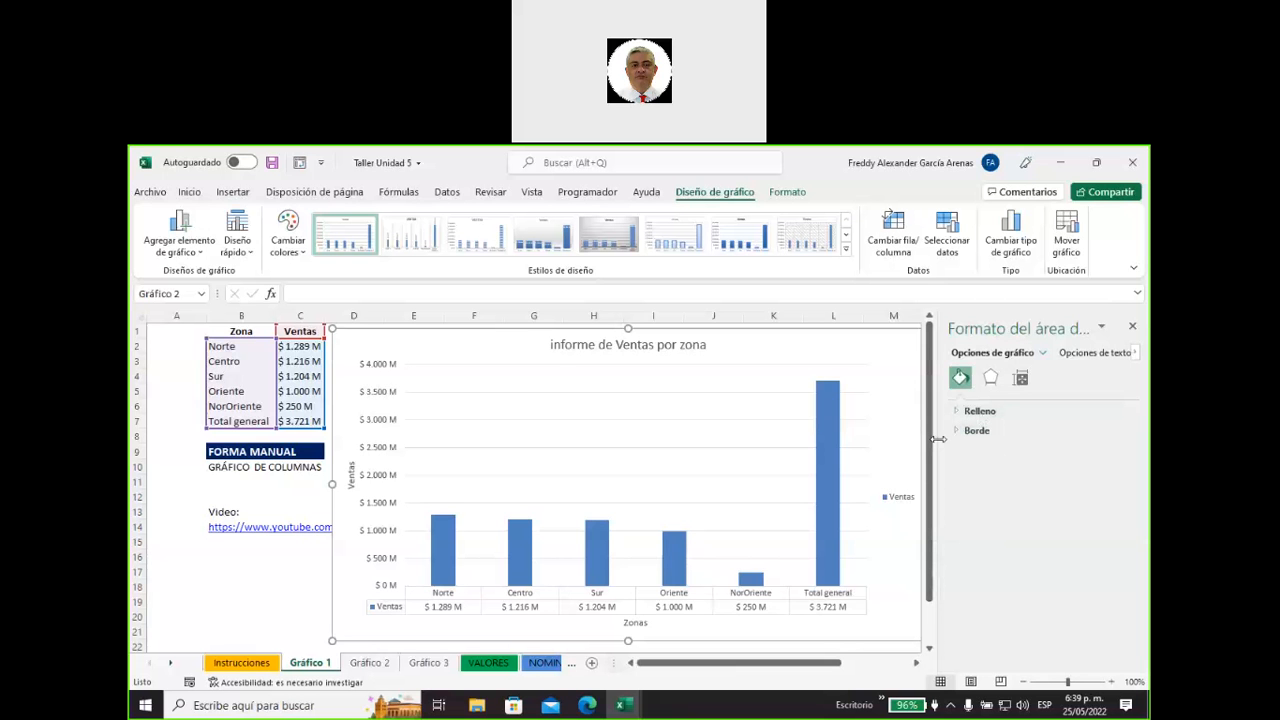
left_click_drag(520, 337, 398, 333)
left_click(822, 337)
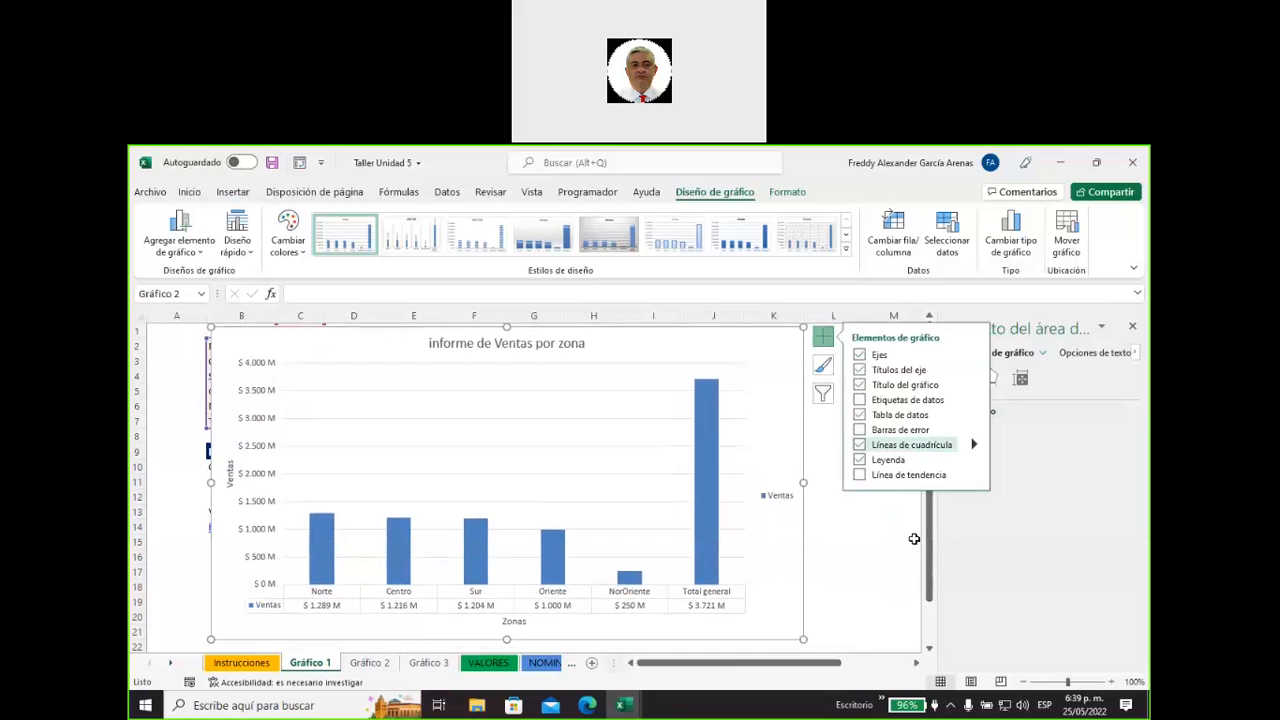
left_click_drag(941, 520, 868, 520)
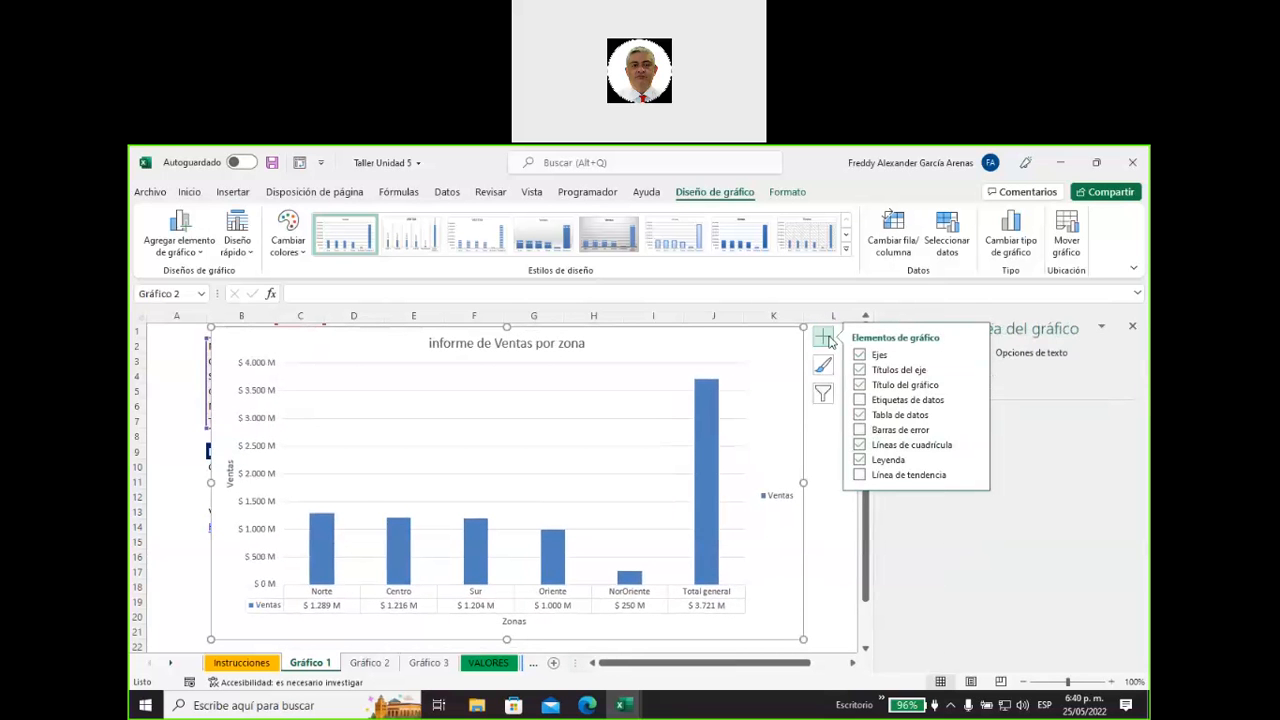
left_click(822, 337)
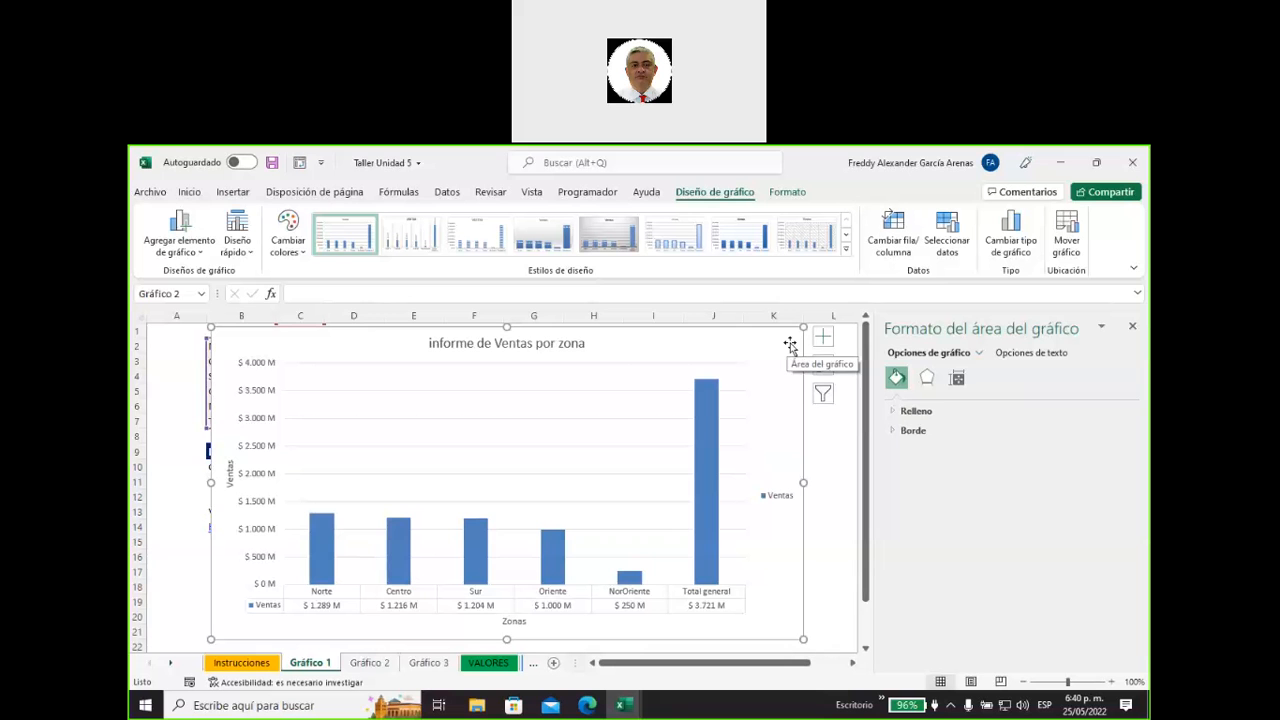
Set the fill of the Ventas series to vary colors by point so each zone's column has its own color.
left_click(705, 420)
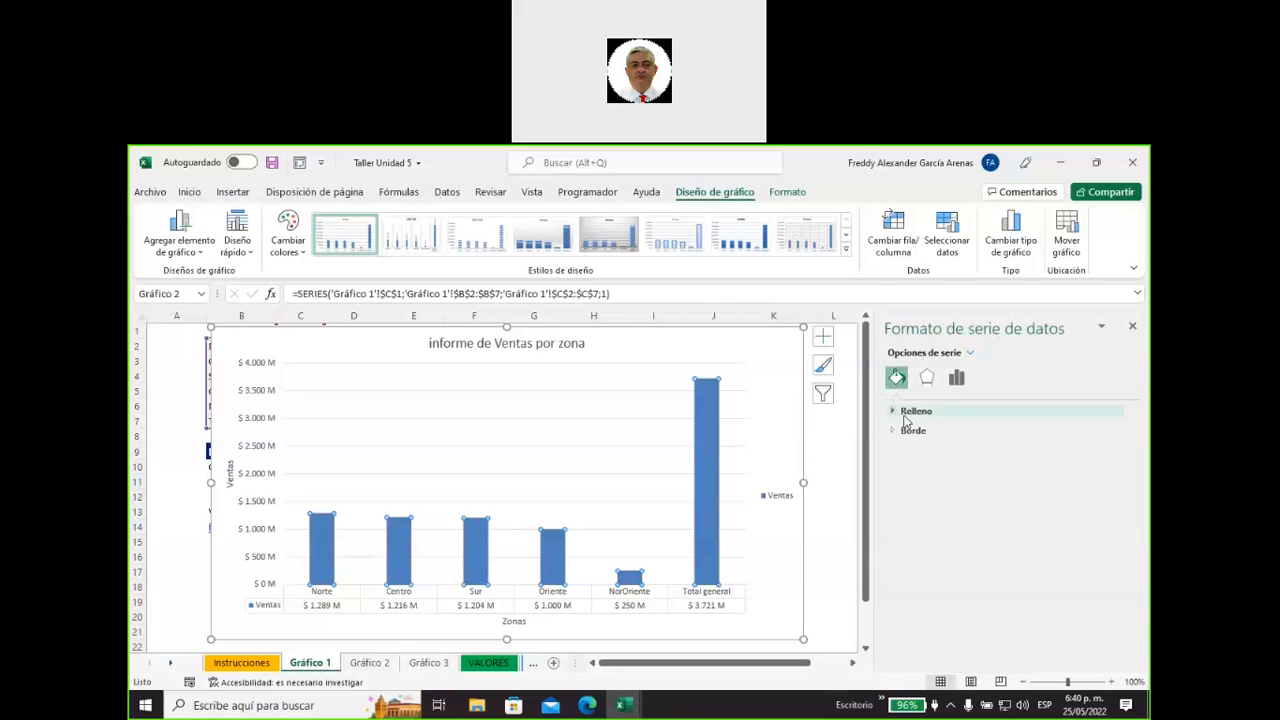
left_click(927, 377)
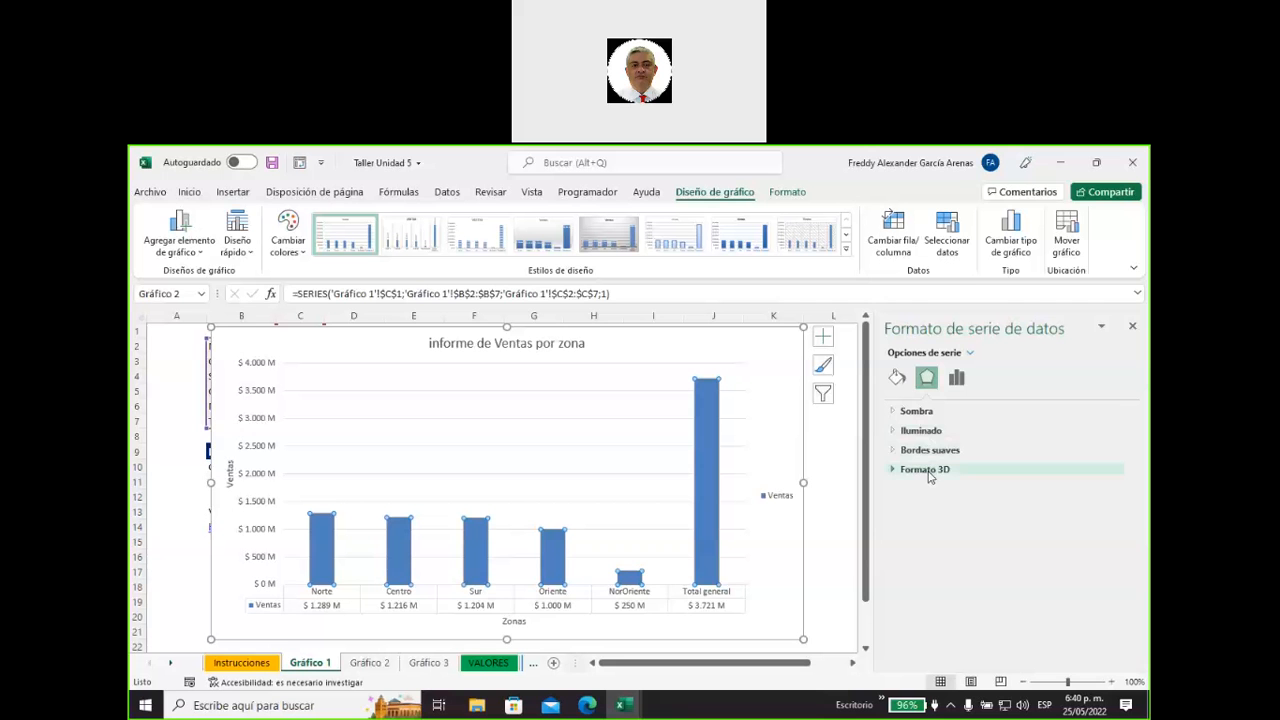
left_click(956, 379)
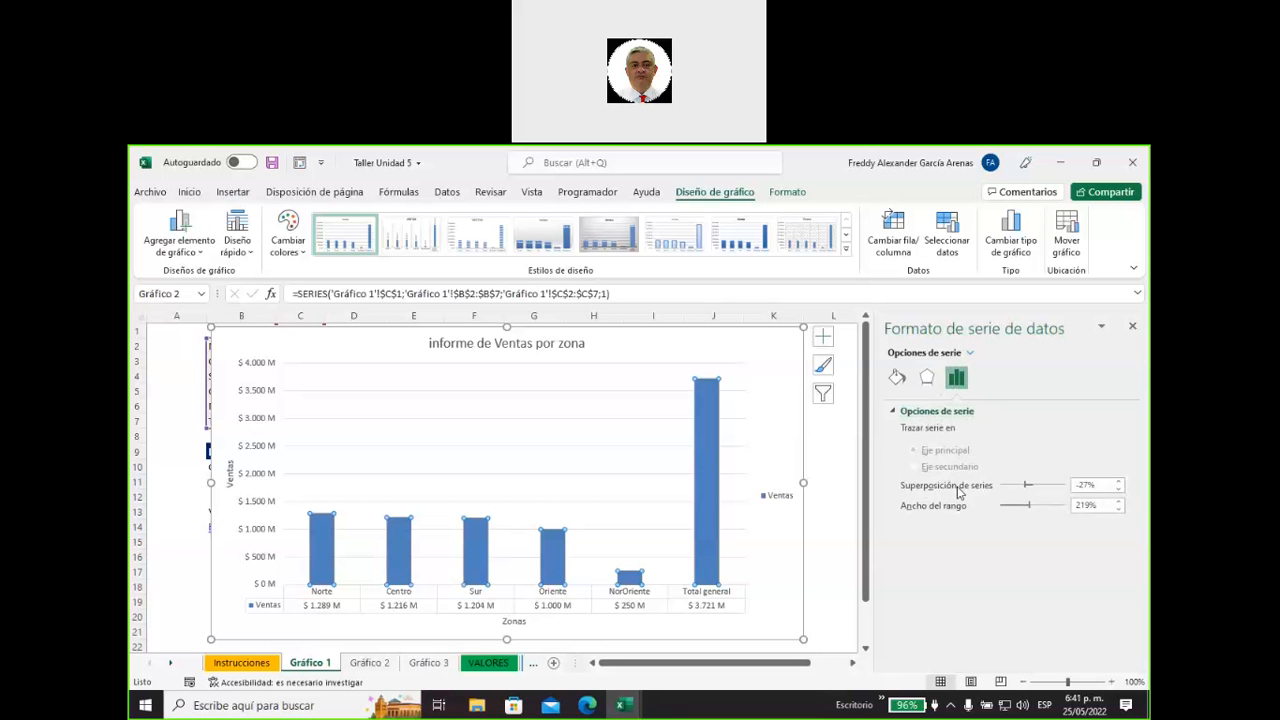
left_click(896, 378)
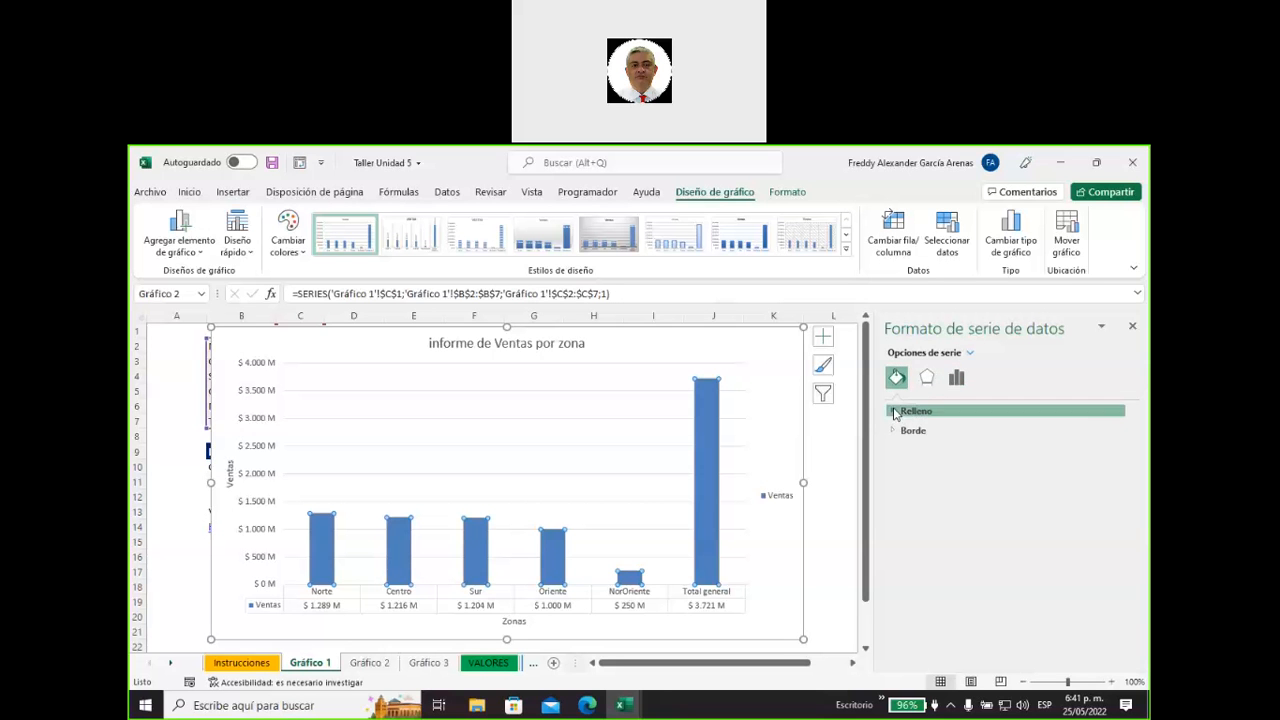
left_click(895, 412)
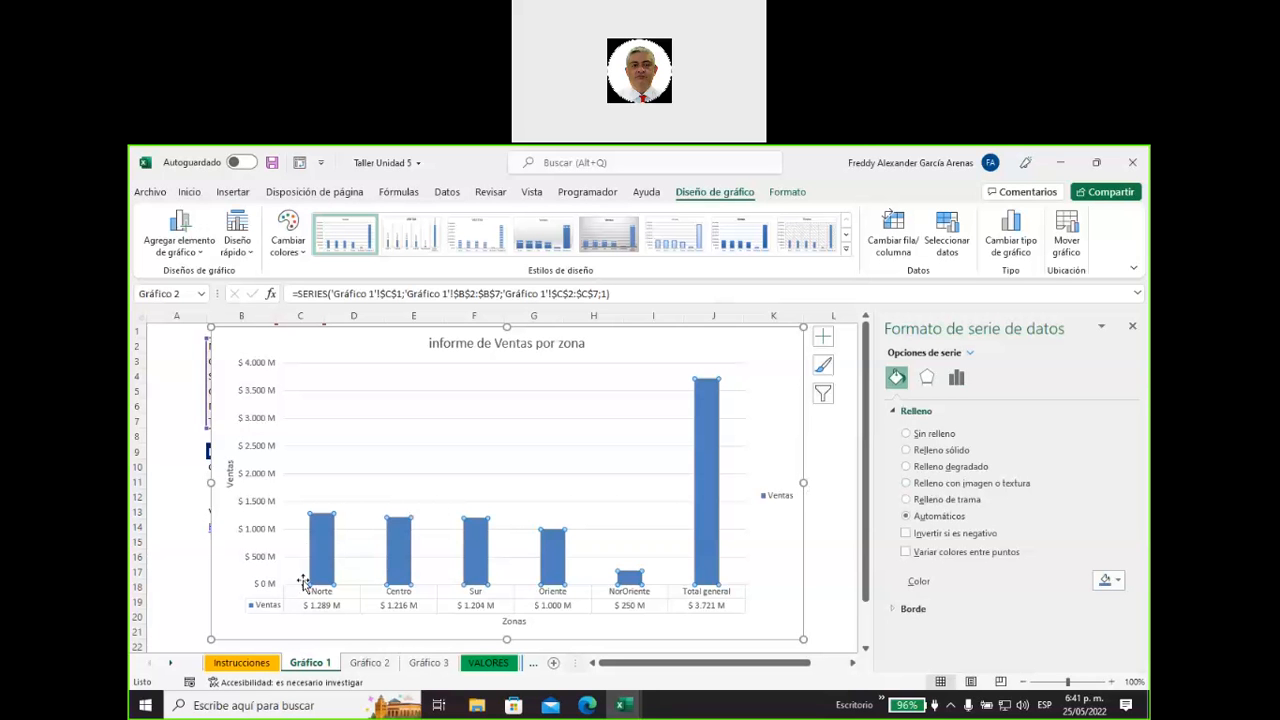
mouse_move(319, 562)
left_click(906, 553)
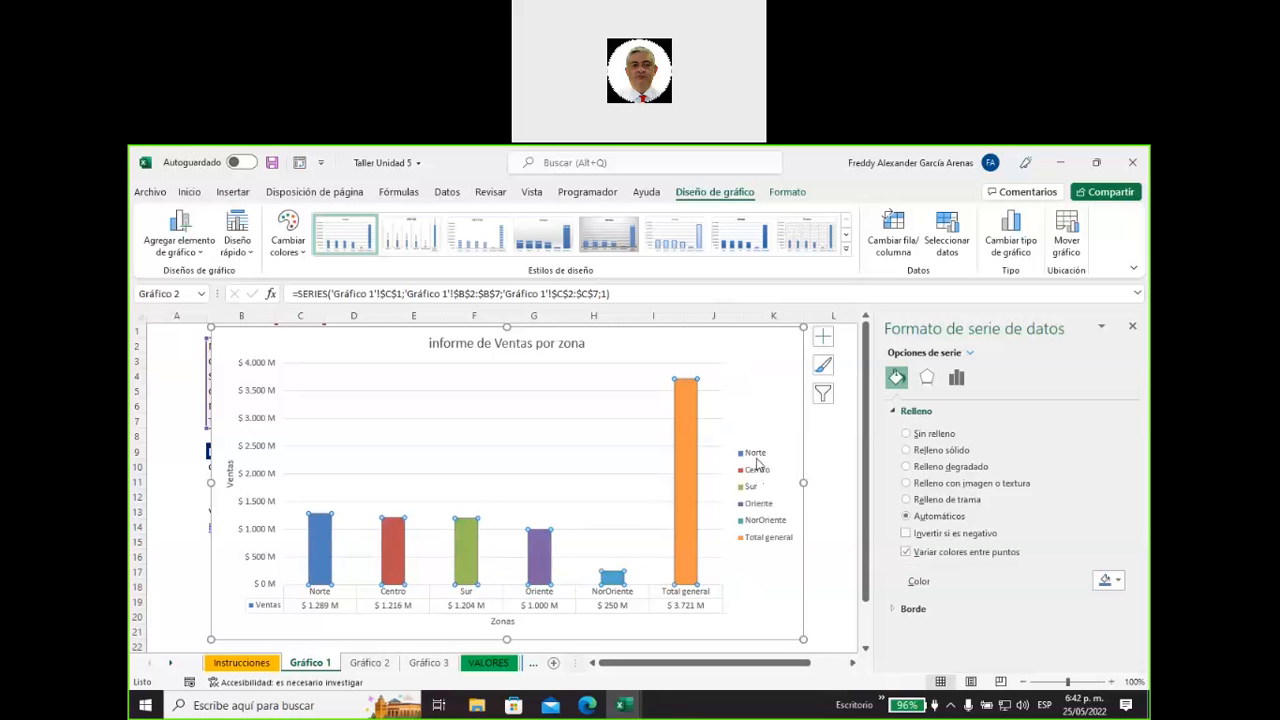
Give the chart legend a solid light blue fill, after trying a gradient fill and a brighter blue.
left_click(759, 462)
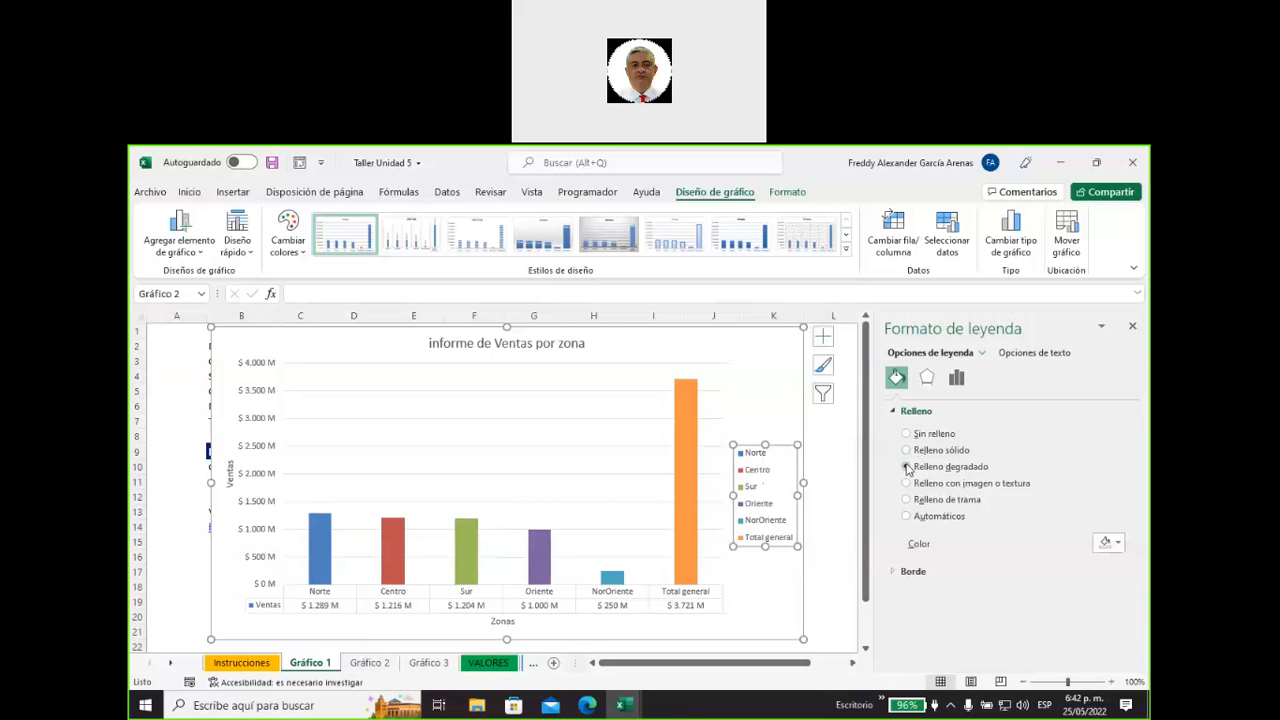
left_click(907, 467)
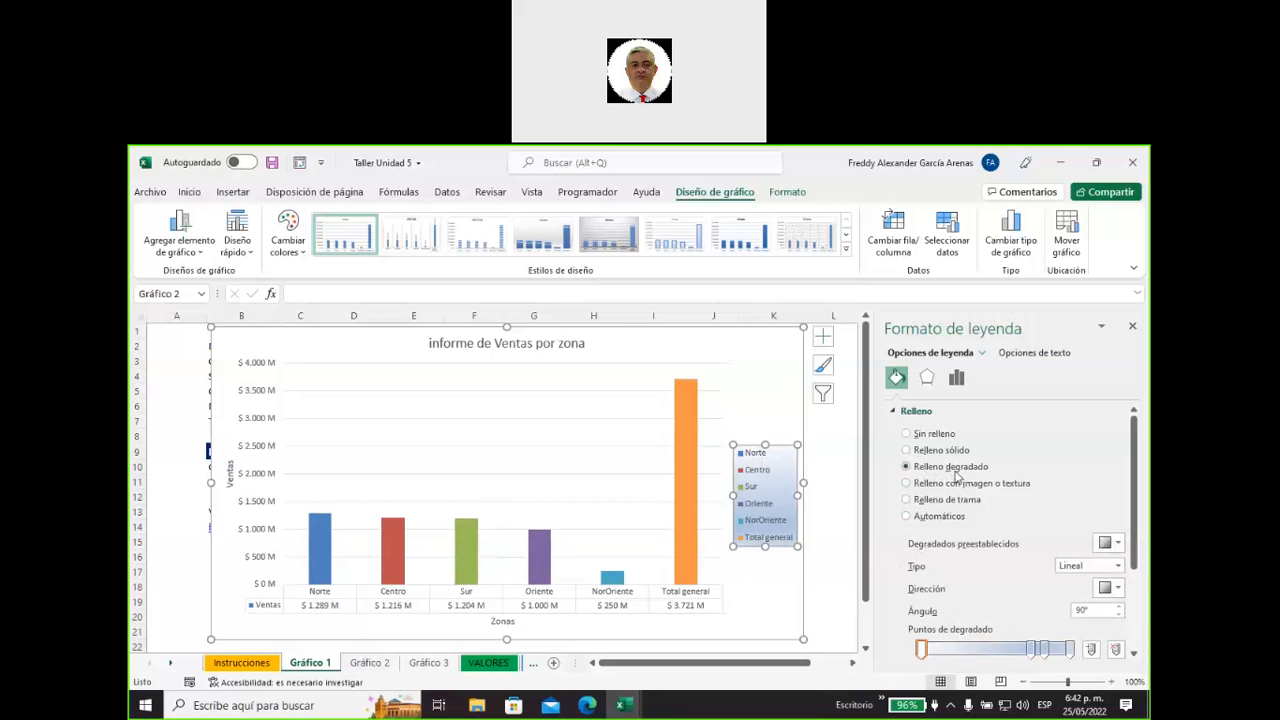
left_click(907, 450)
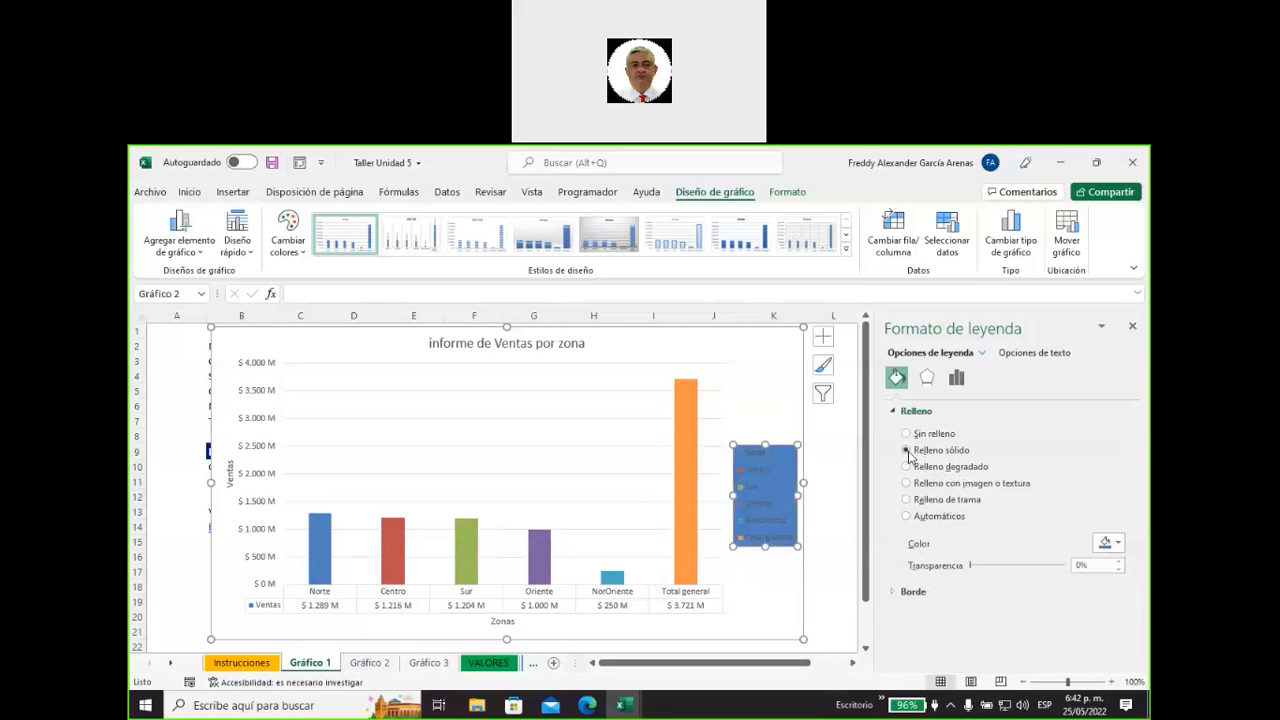
left_click(1119, 543)
left_click(1106, 508)
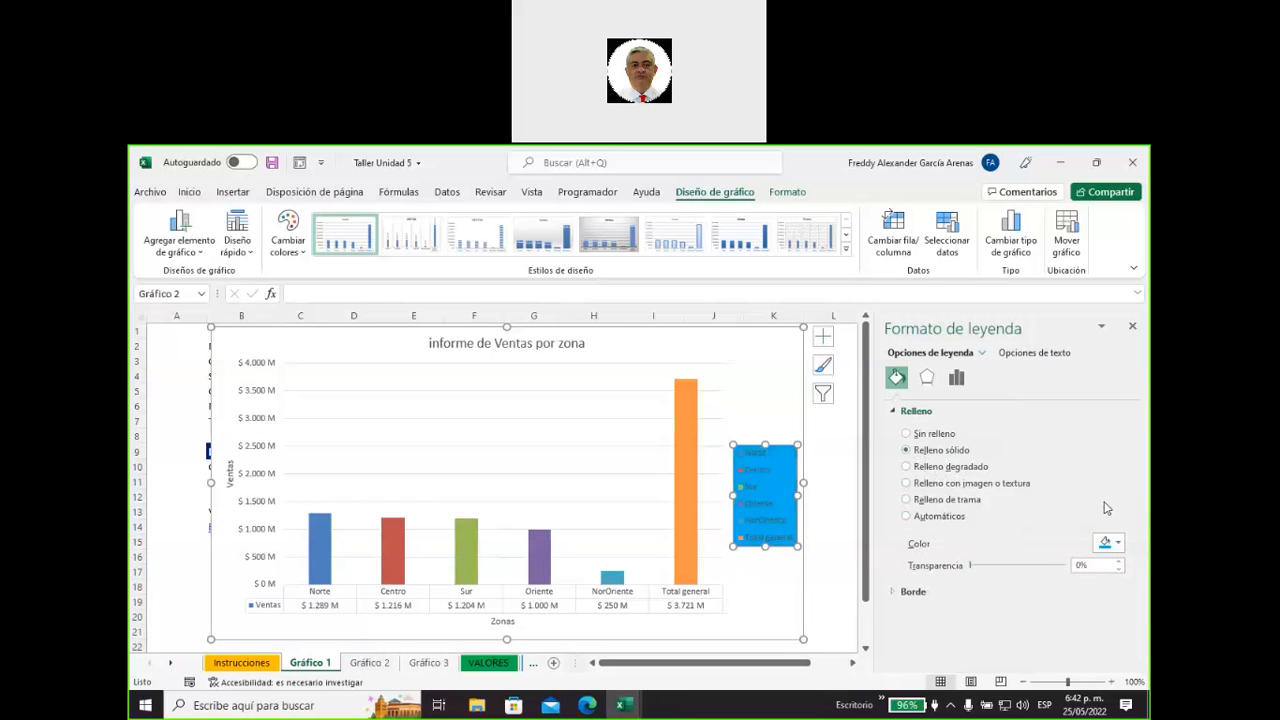
left_click(1118, 543)
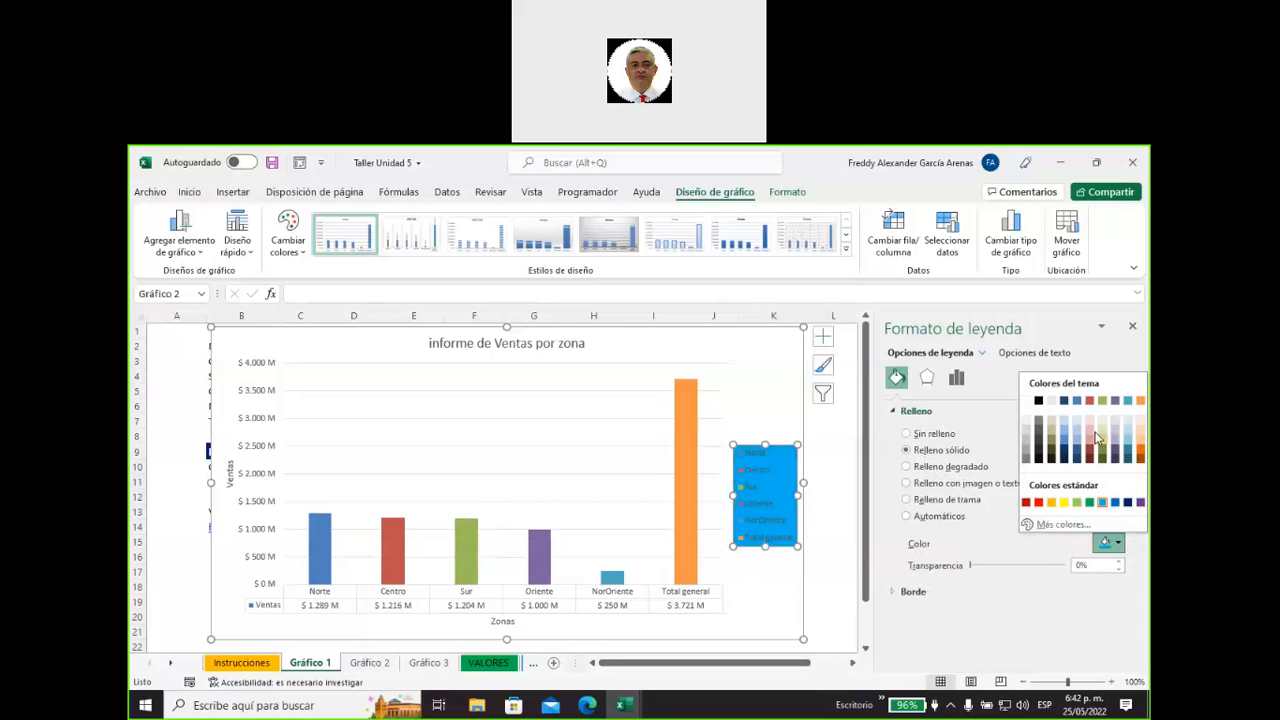
left_click(1084, 432)
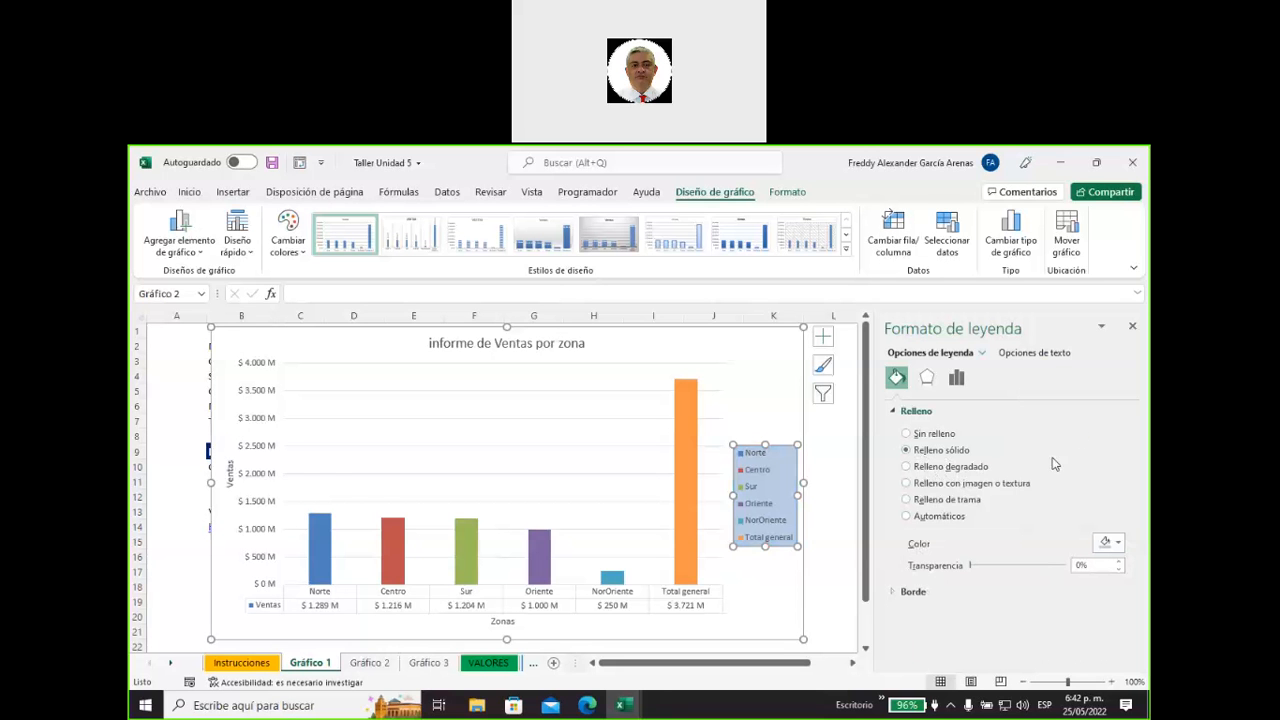
left_click(786, 577)
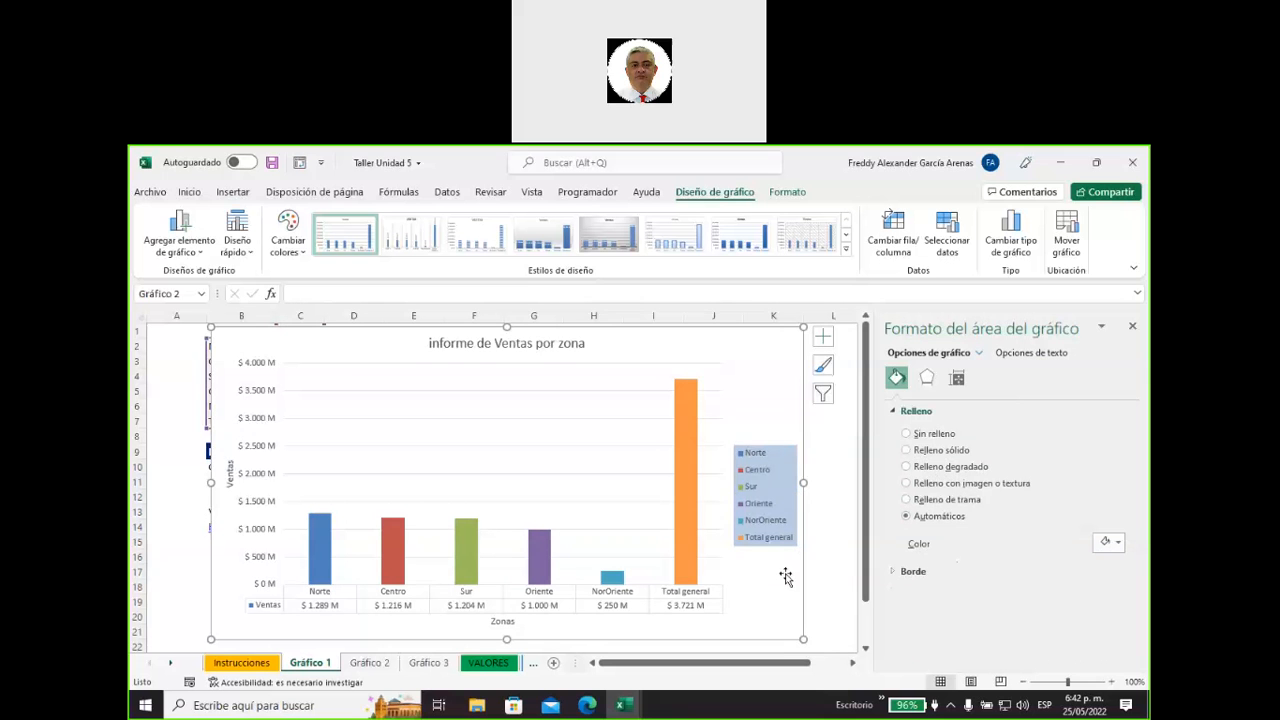
Remove the chart's horizontal axis title, restore it and retype its text as "Zonas".
left_click(686, 445)
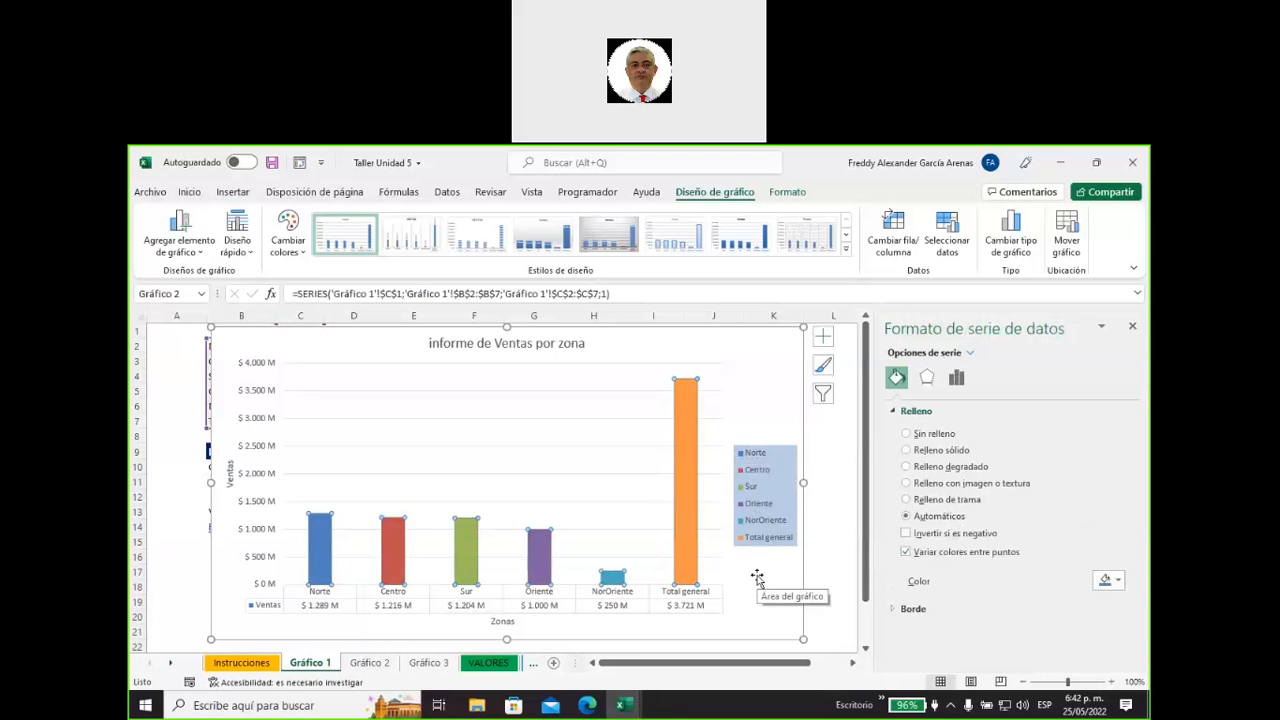
left_click(823, 340)
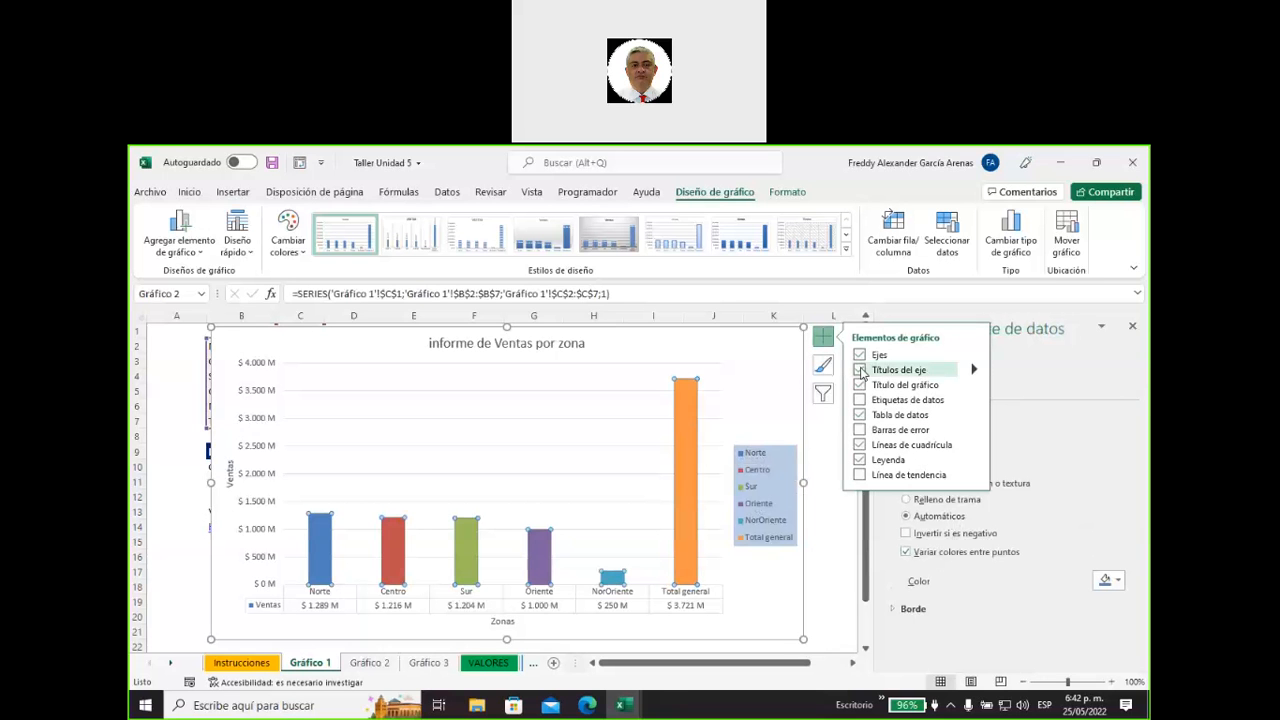
mouse_move(975, 372)
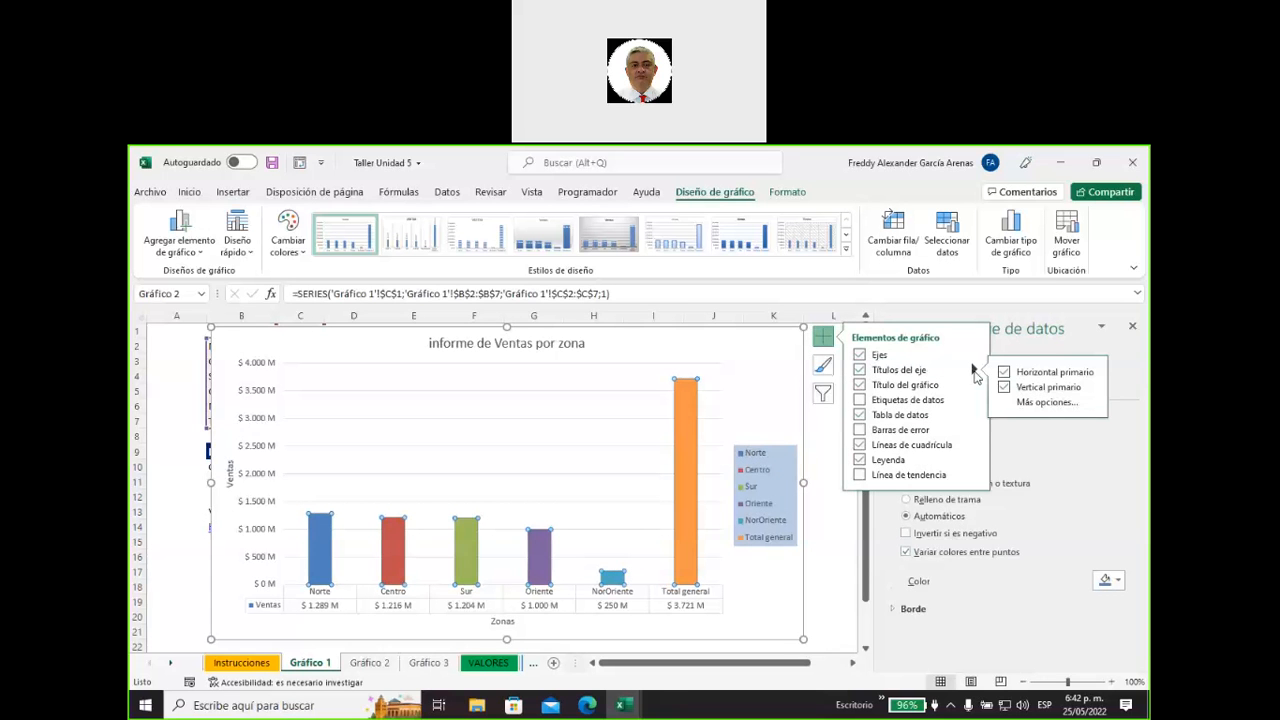
left_click(1004, 372)
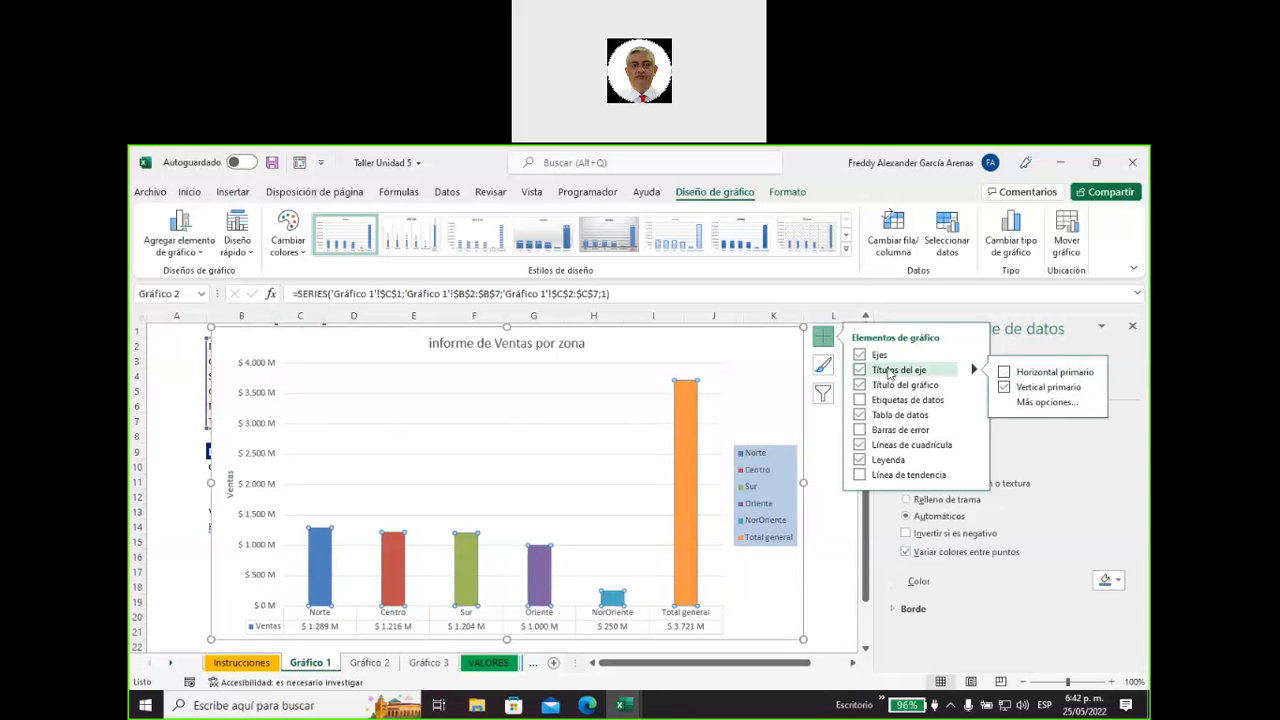
left_click(1004, 372)
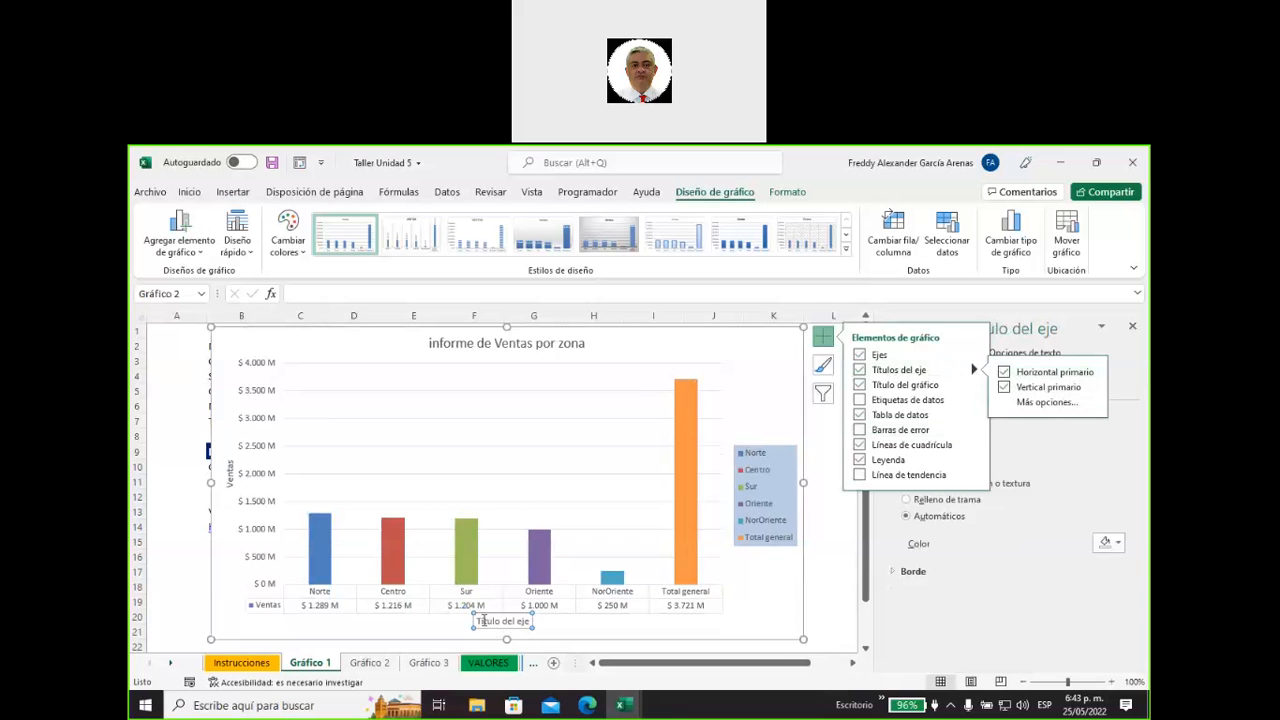
left_click(480, 621)
left_click_drag(478, 621, 530, 623)
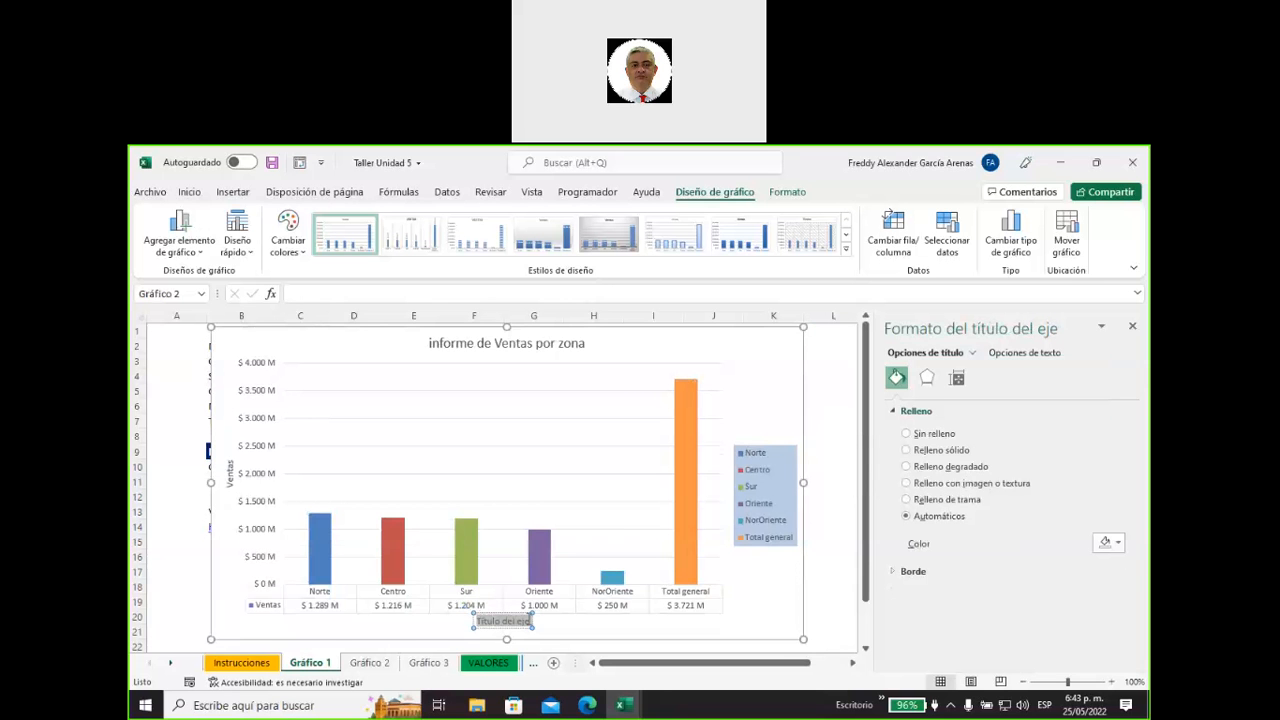
type("Zonas")
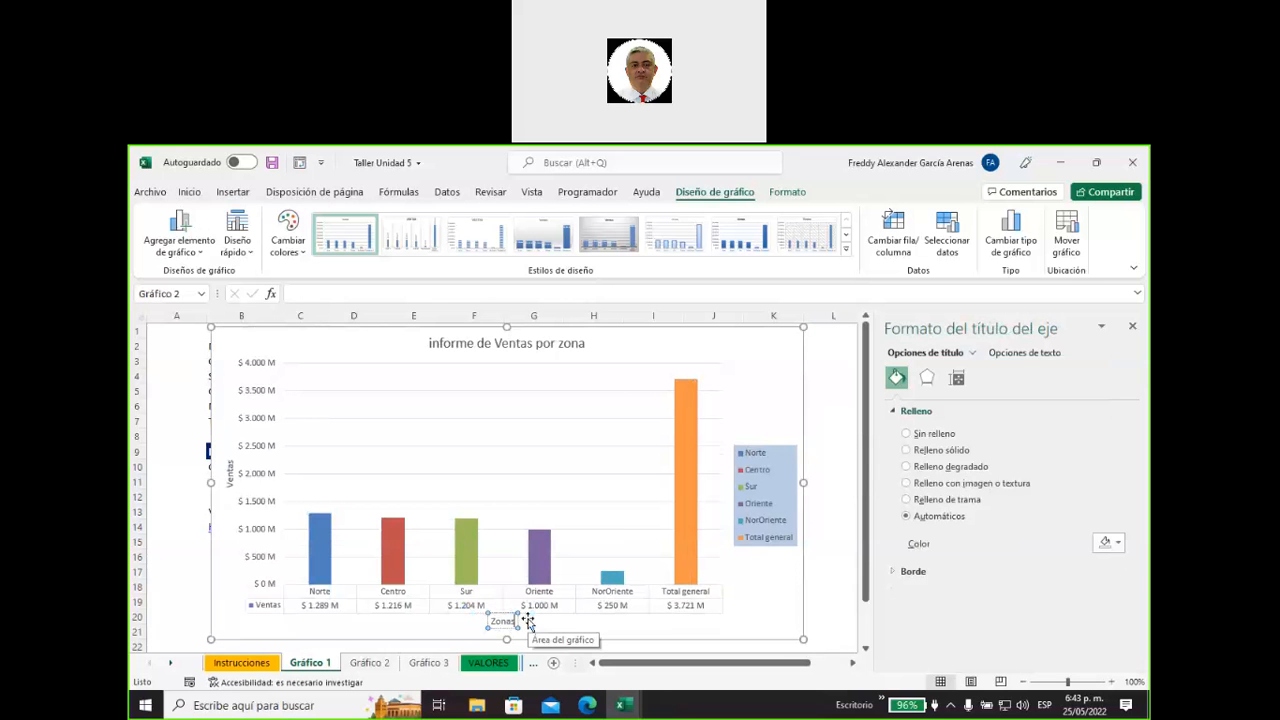
left_click(754, 598)
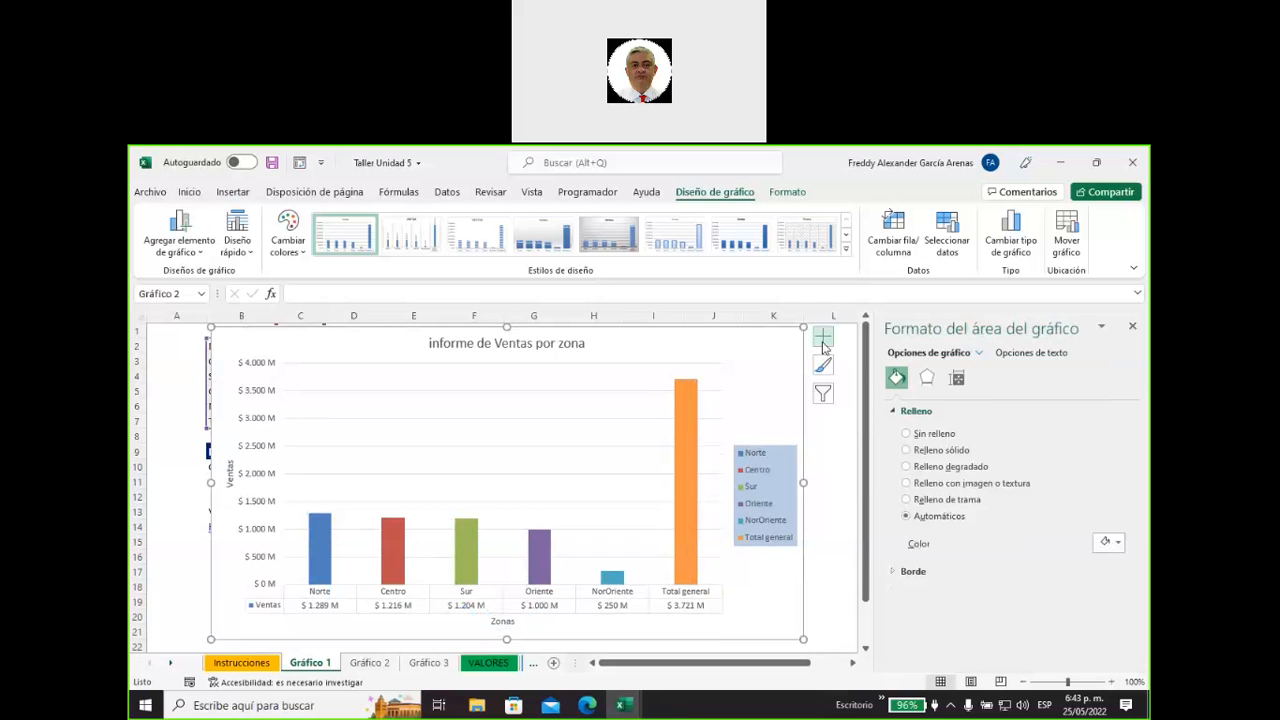
Turn off the chart's primary horizontal axis and replace the data table with data labels above the columns.
left_click(823, 337)
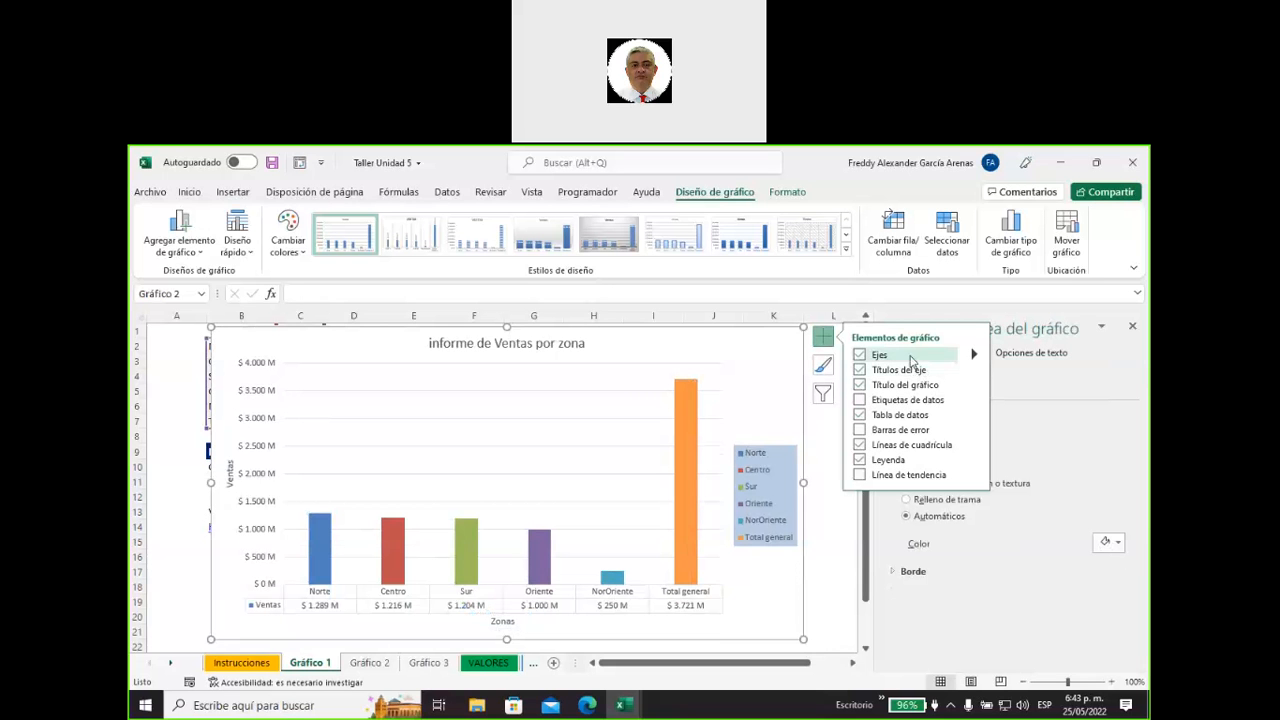
mouse_move(974, 357)
left_click(1005, 358)
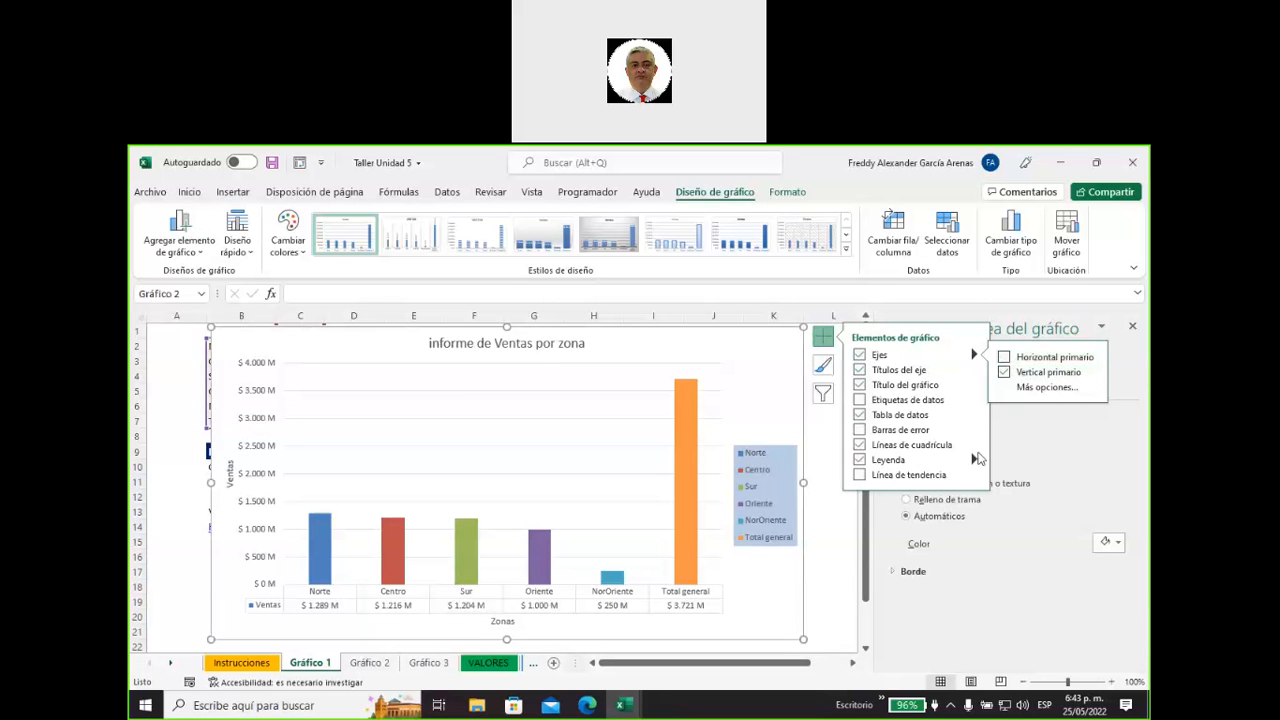
left_click(859, 415)
left_click(884, 430)
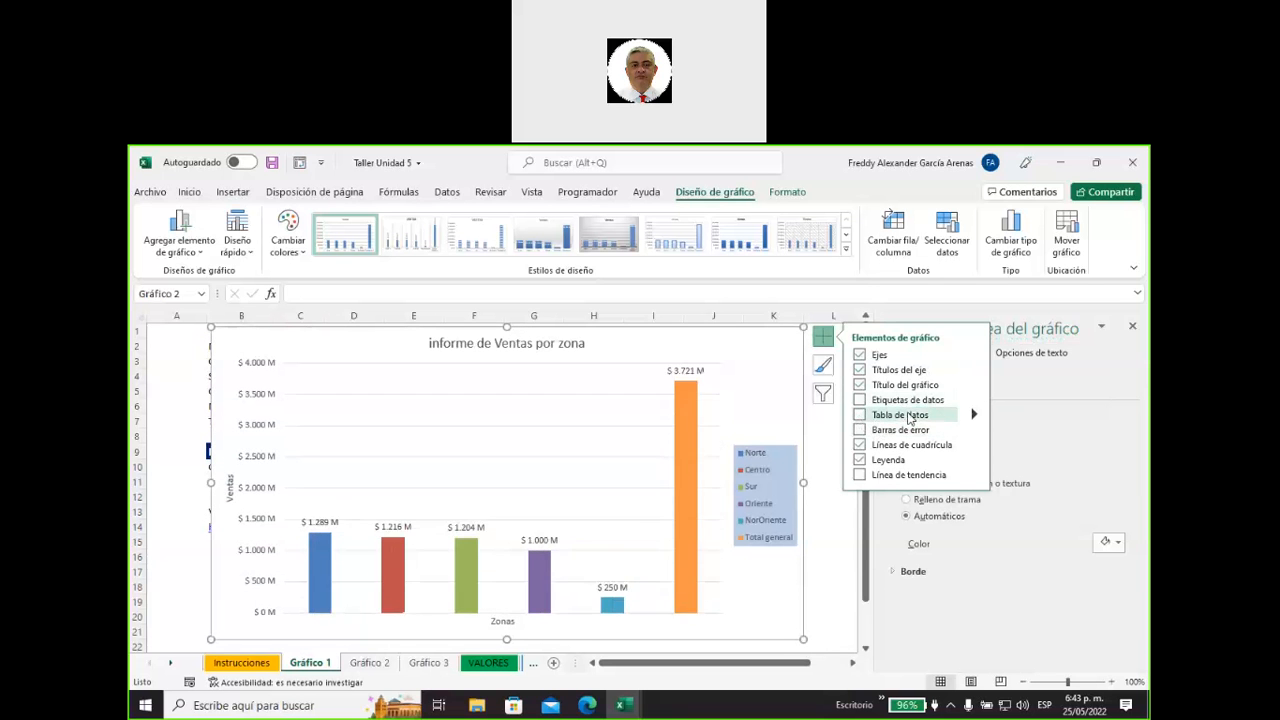
left_click(866, 401)
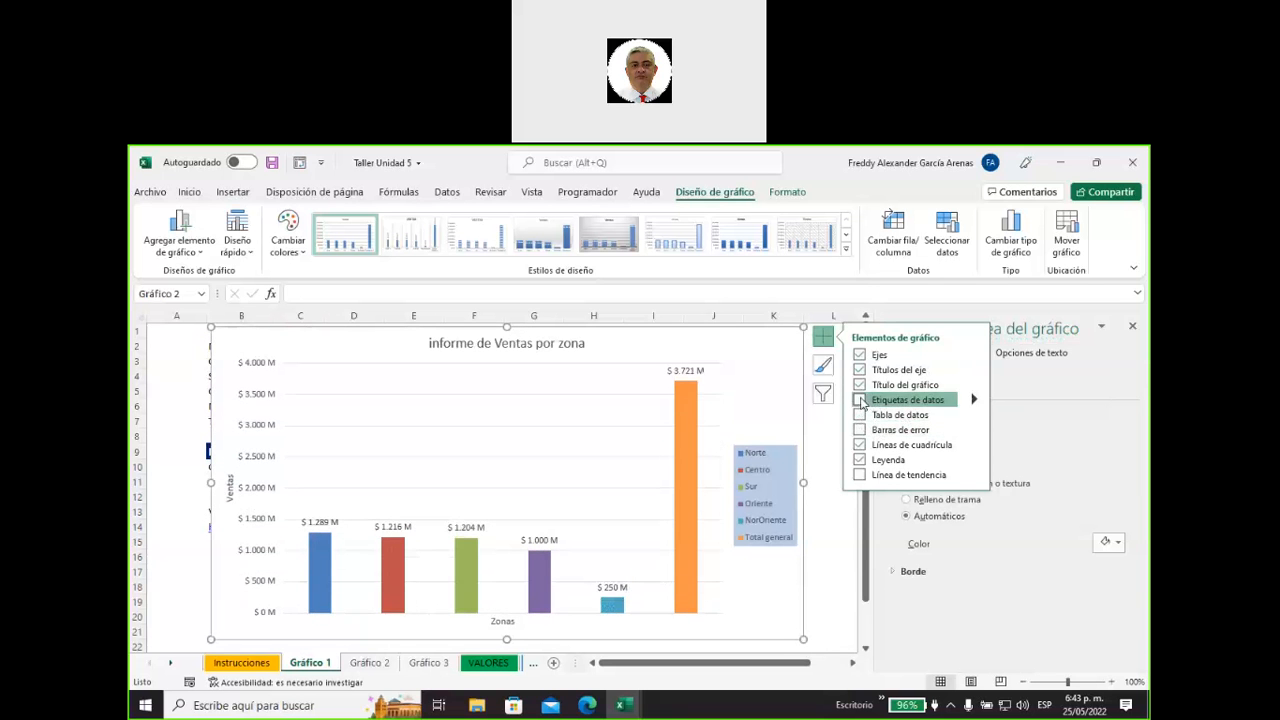
left_click(828, 576)
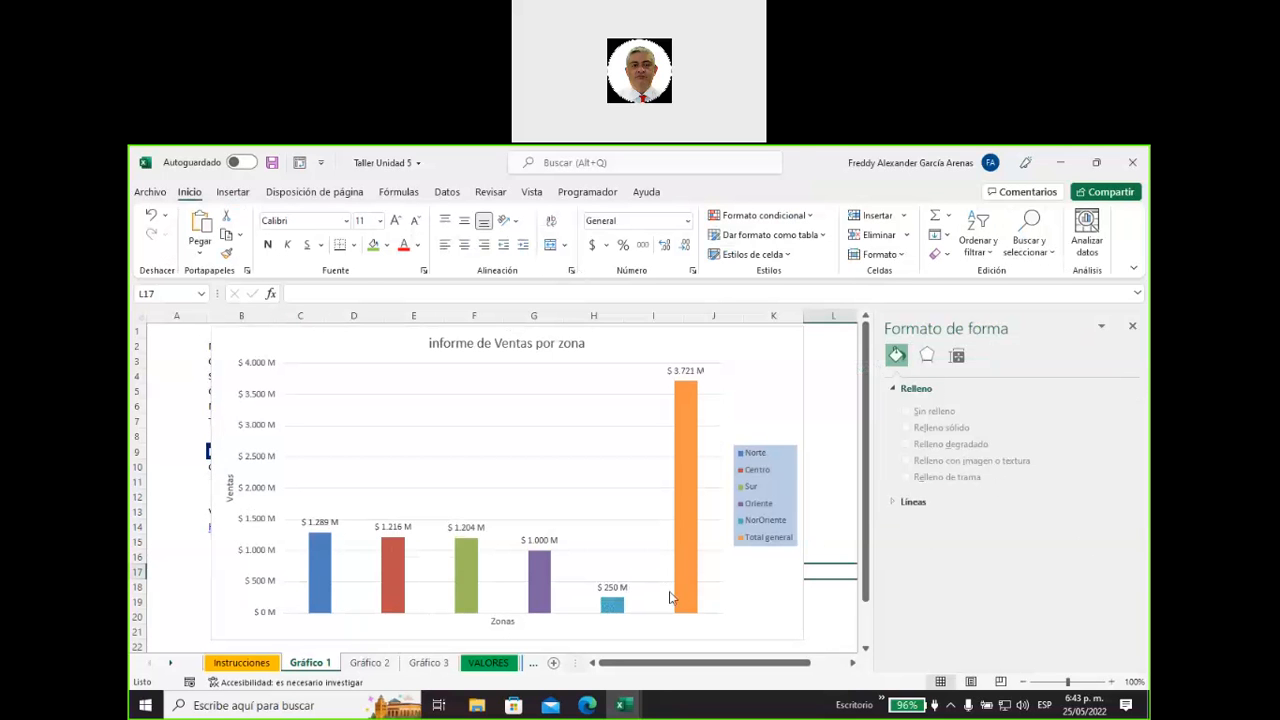
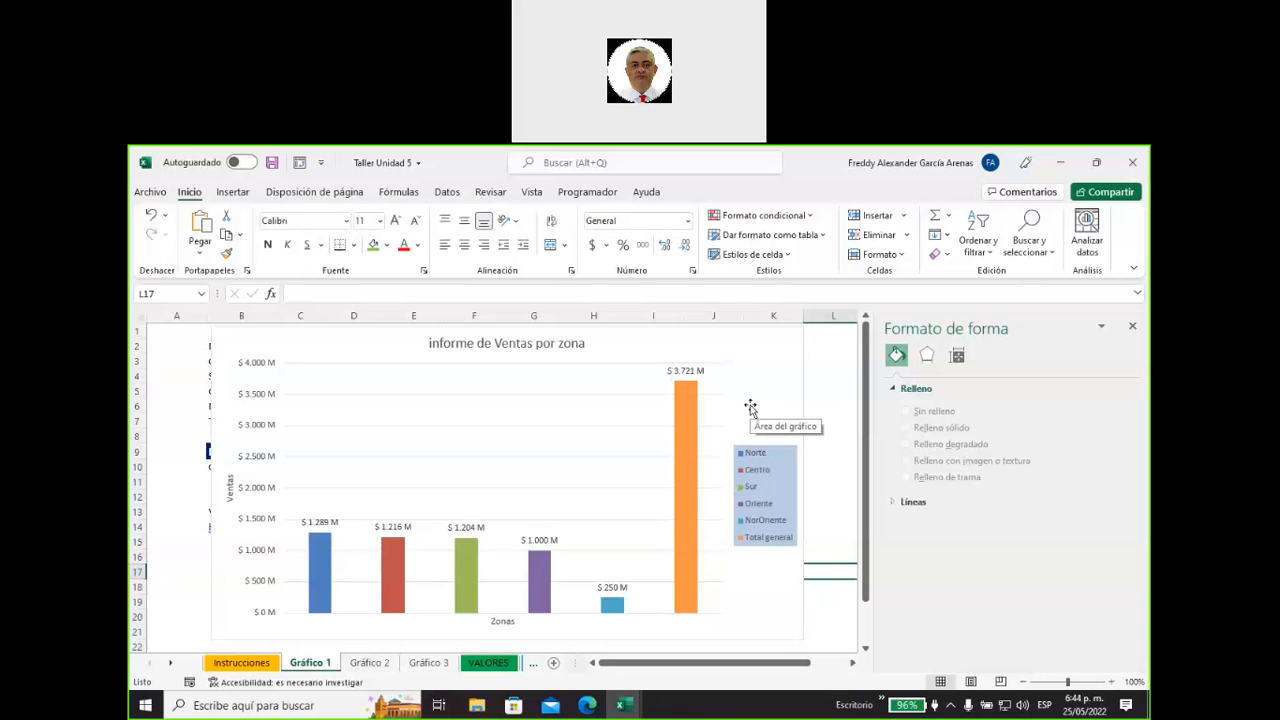
Examine the chart title's text effects, including shadow and 3D format, and its text box options.
left_click(568, 345)
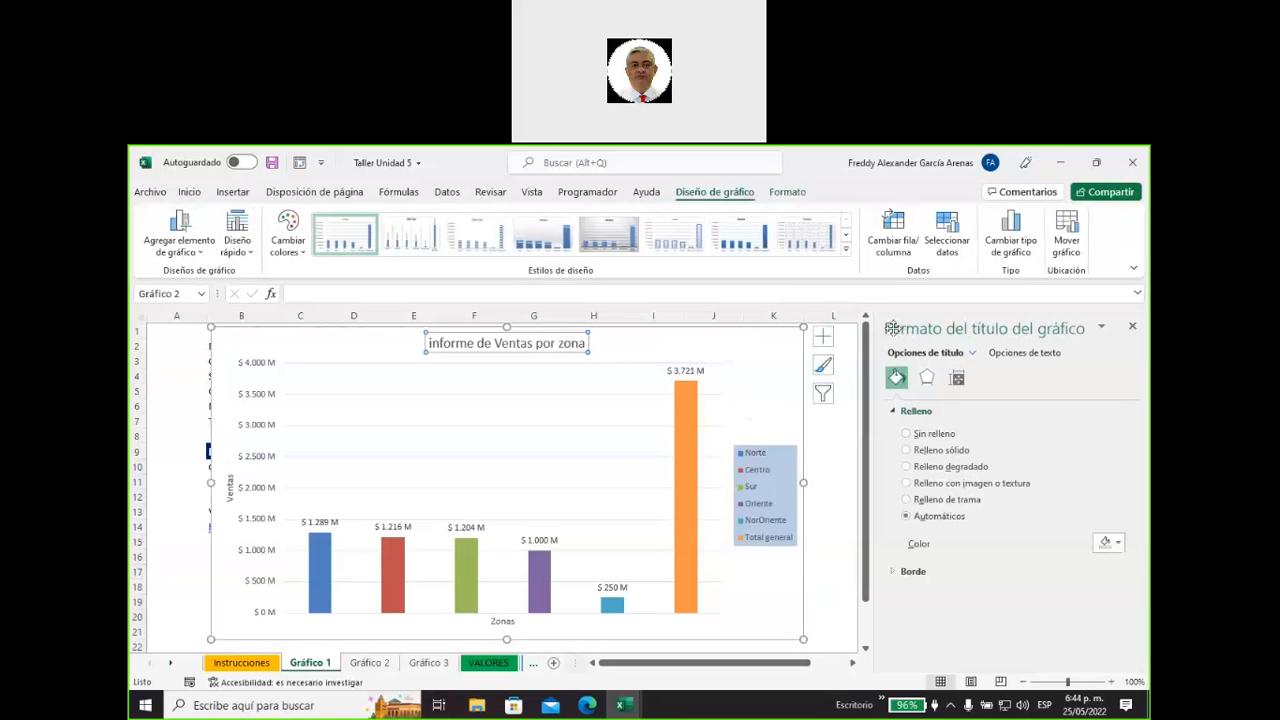
left_click(1015, 355)
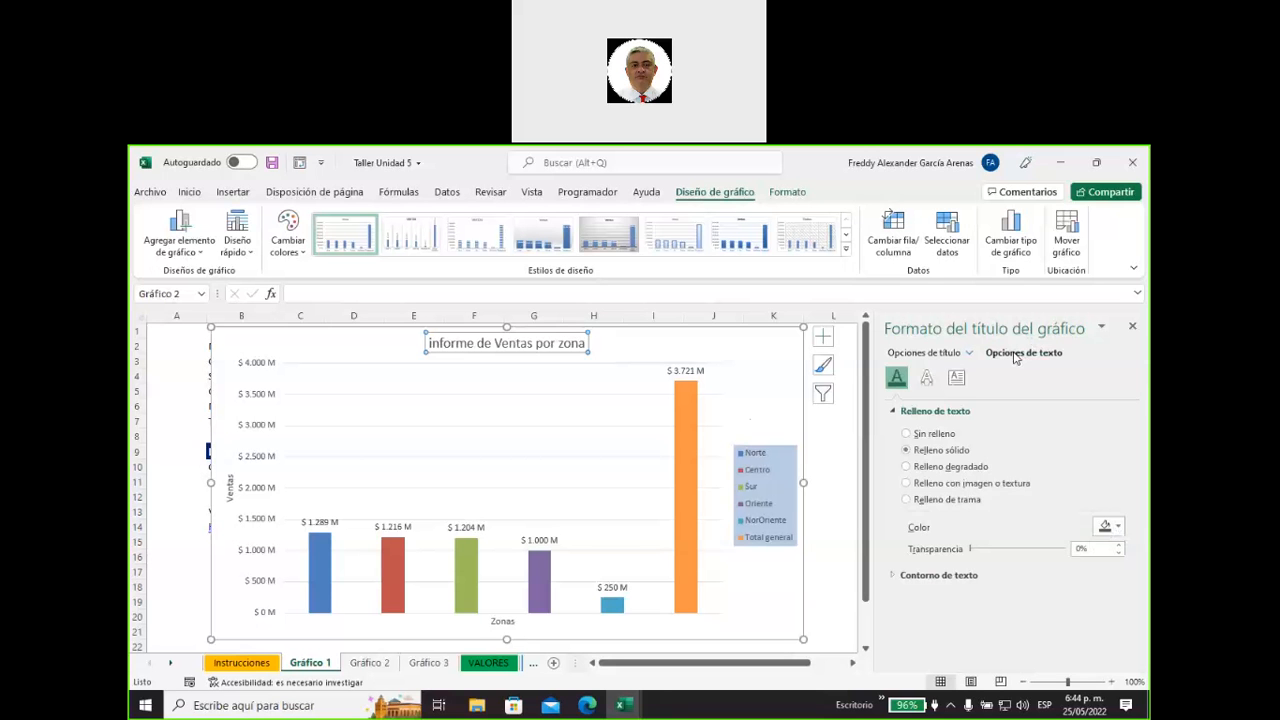
left_click(926, 379)
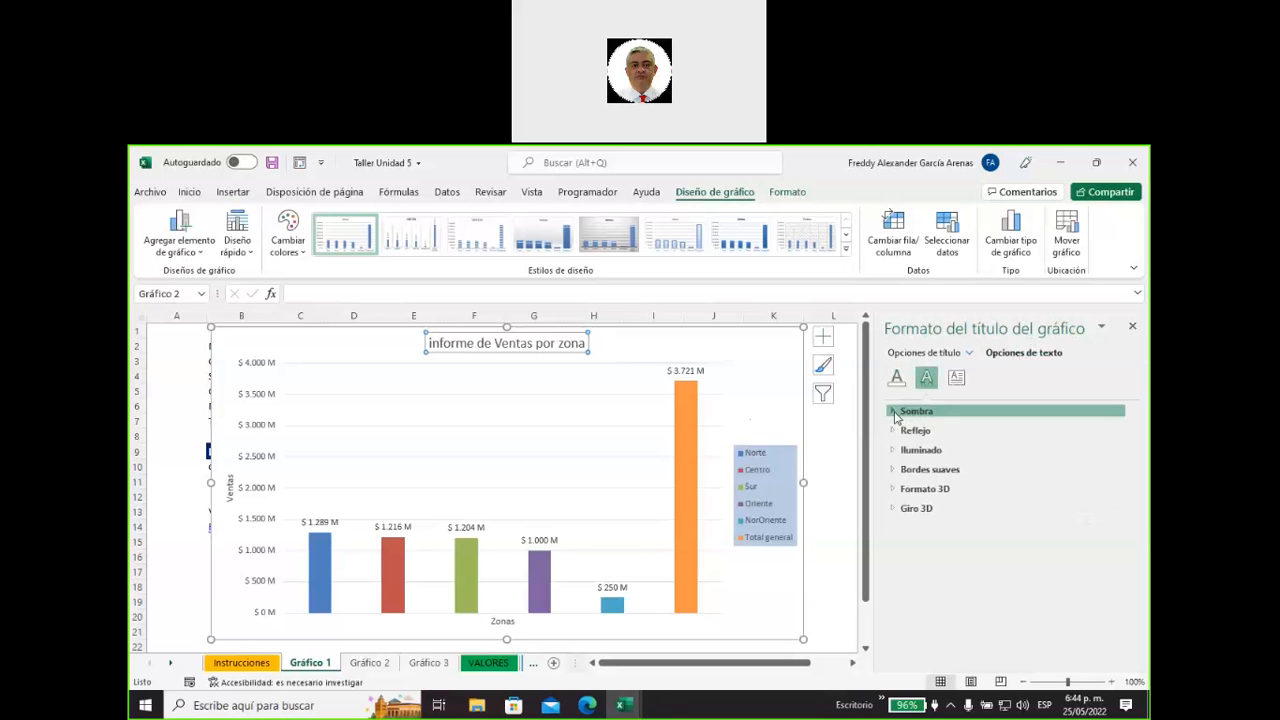
left_click(896, 414)
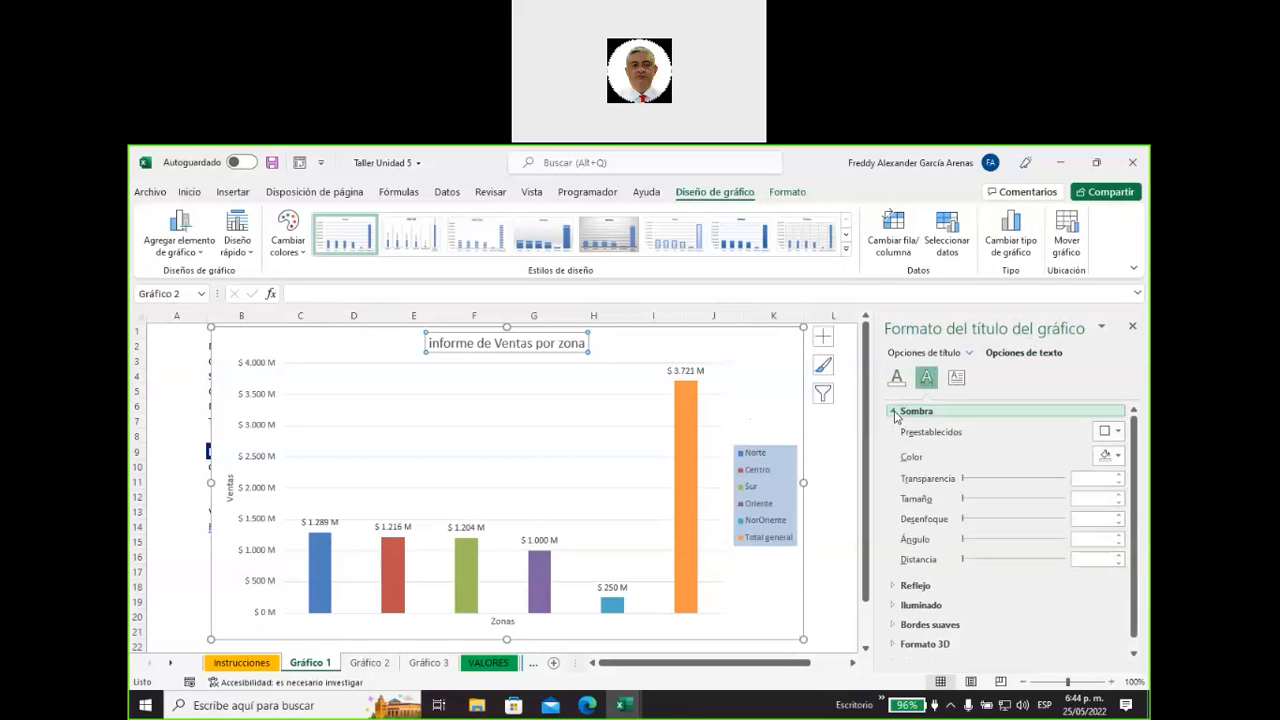
left_click(894, 412)
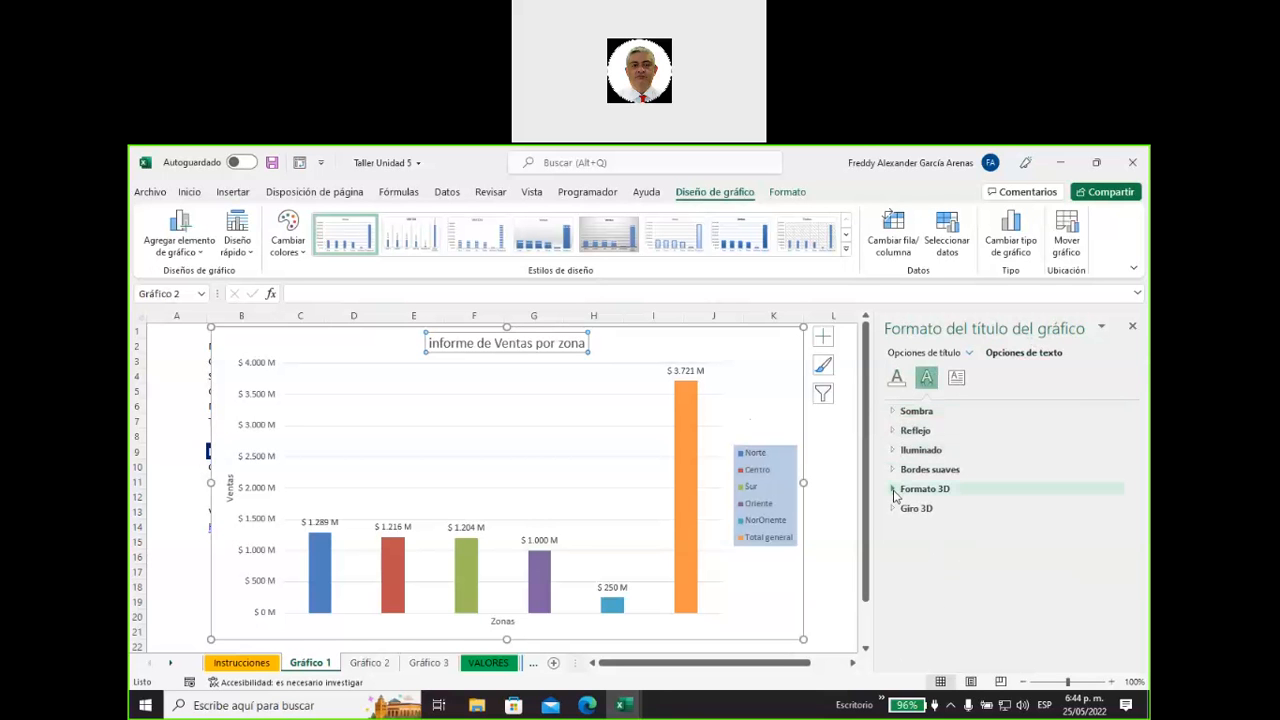
left_click(894, 492)
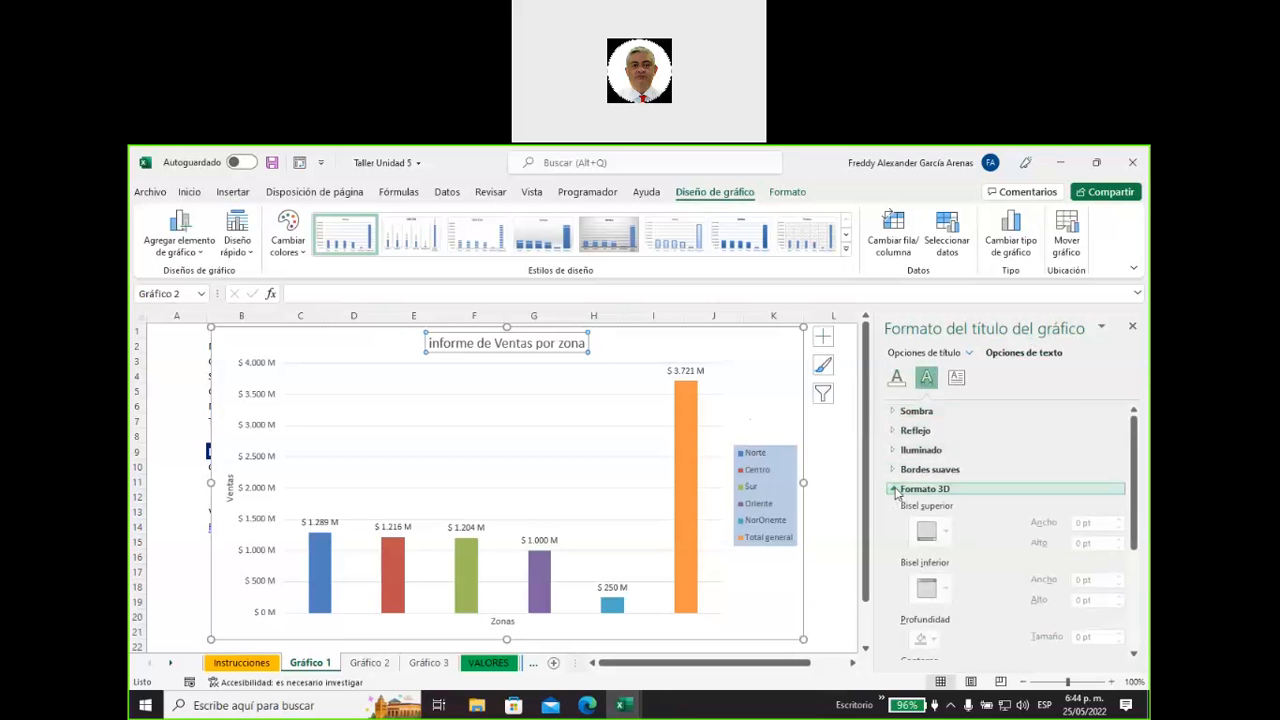
left_click(895, 490)
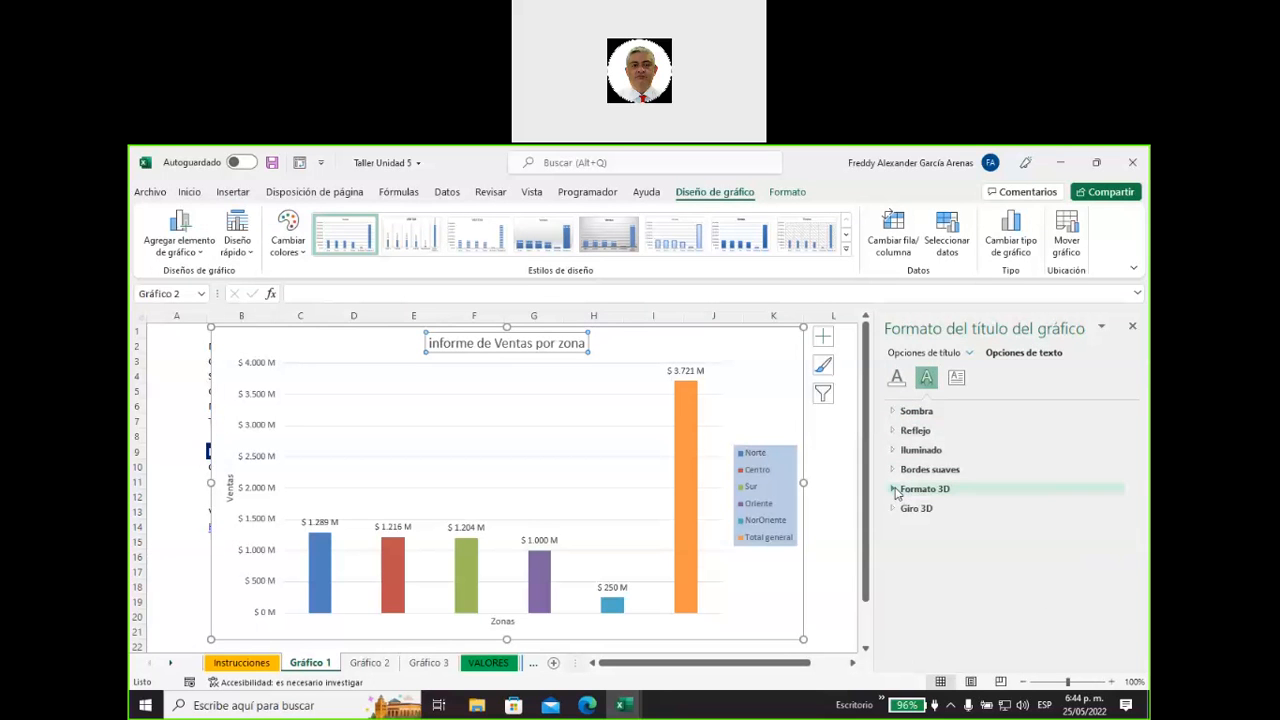
left_click(955, 379)
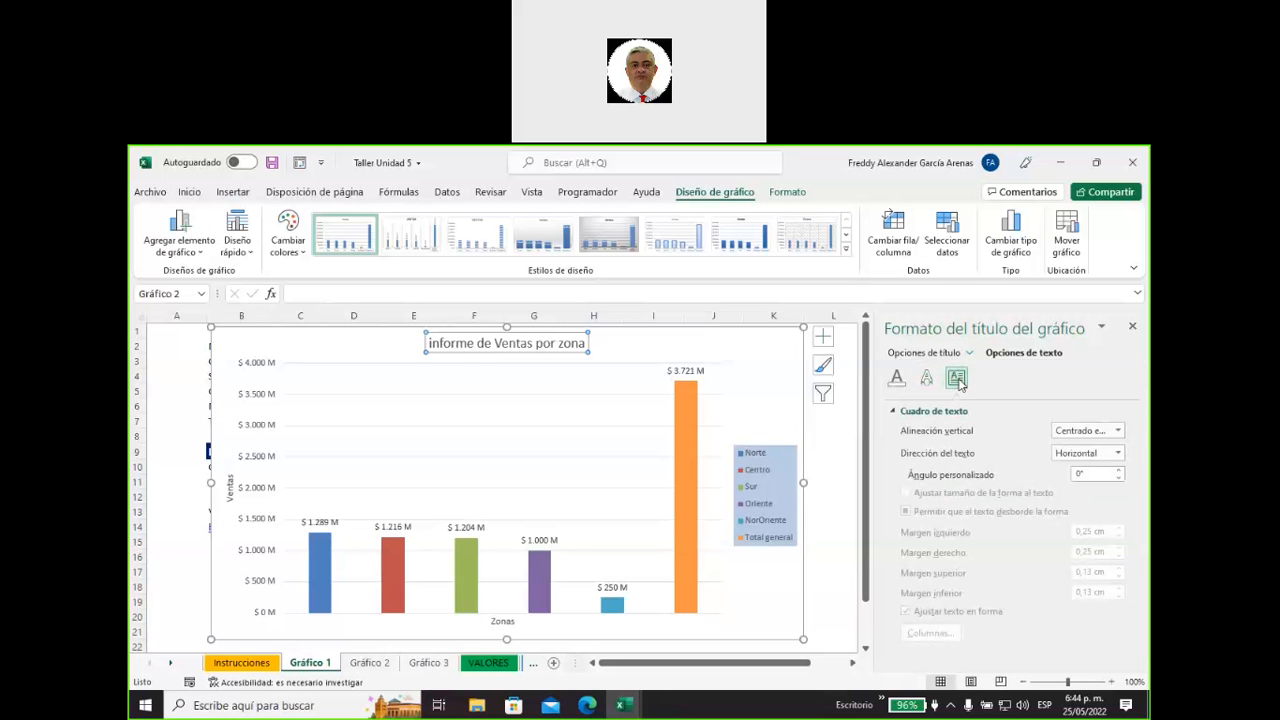
left_click(926, 378)
Set the chart title's solid text fill to the standard green color.
left_click(897, 378)
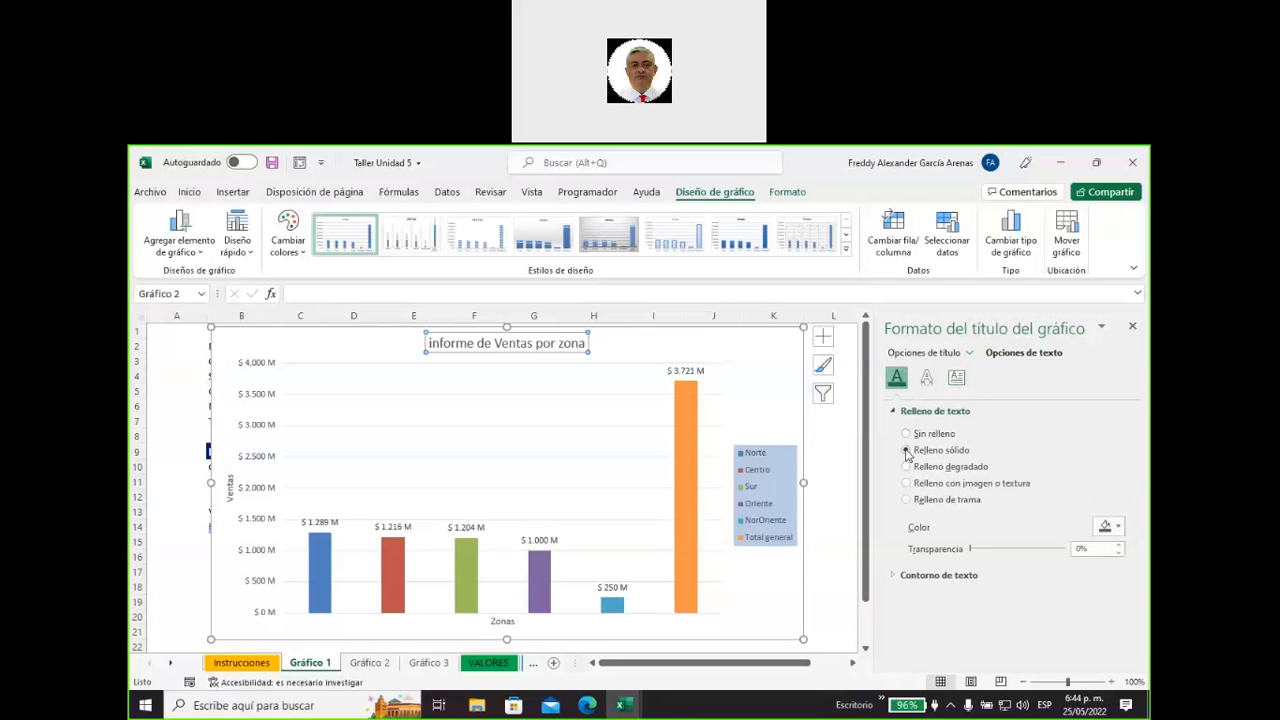
left_click(1117, 527)
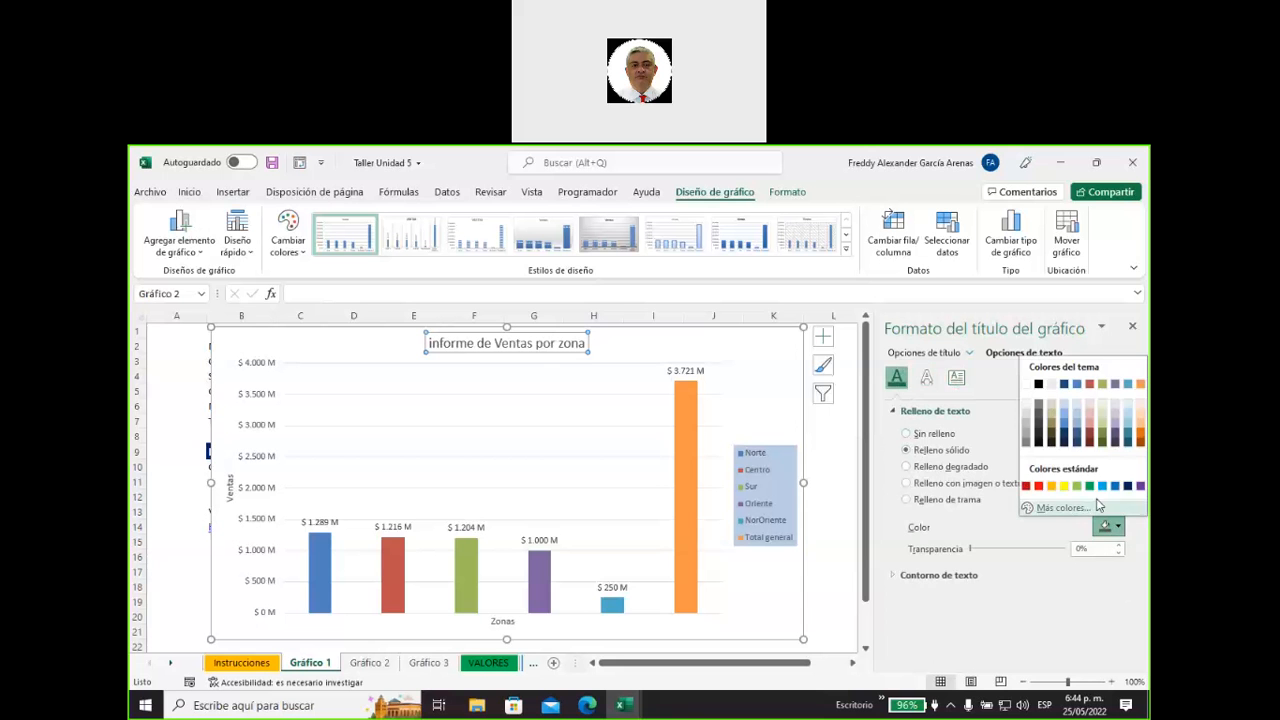
left_click(1090, 487)
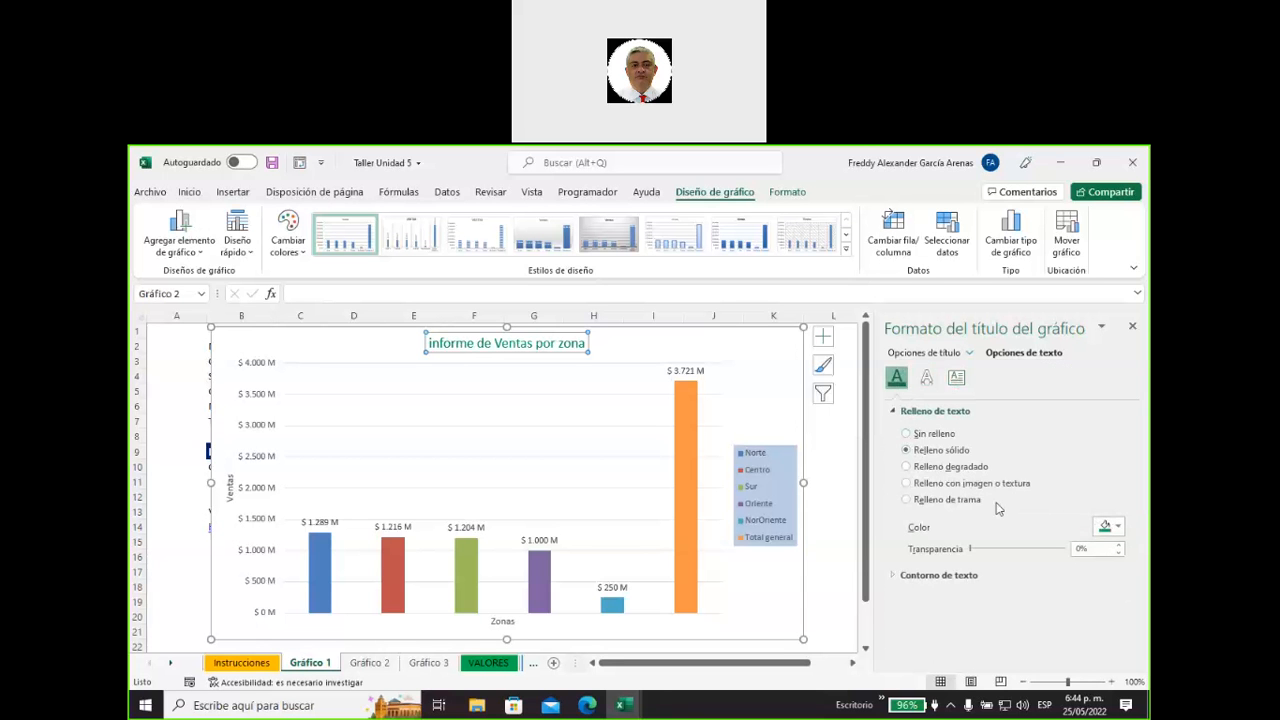
Try a solid yellow outline on the chart title's text.
left_click(897, 576)
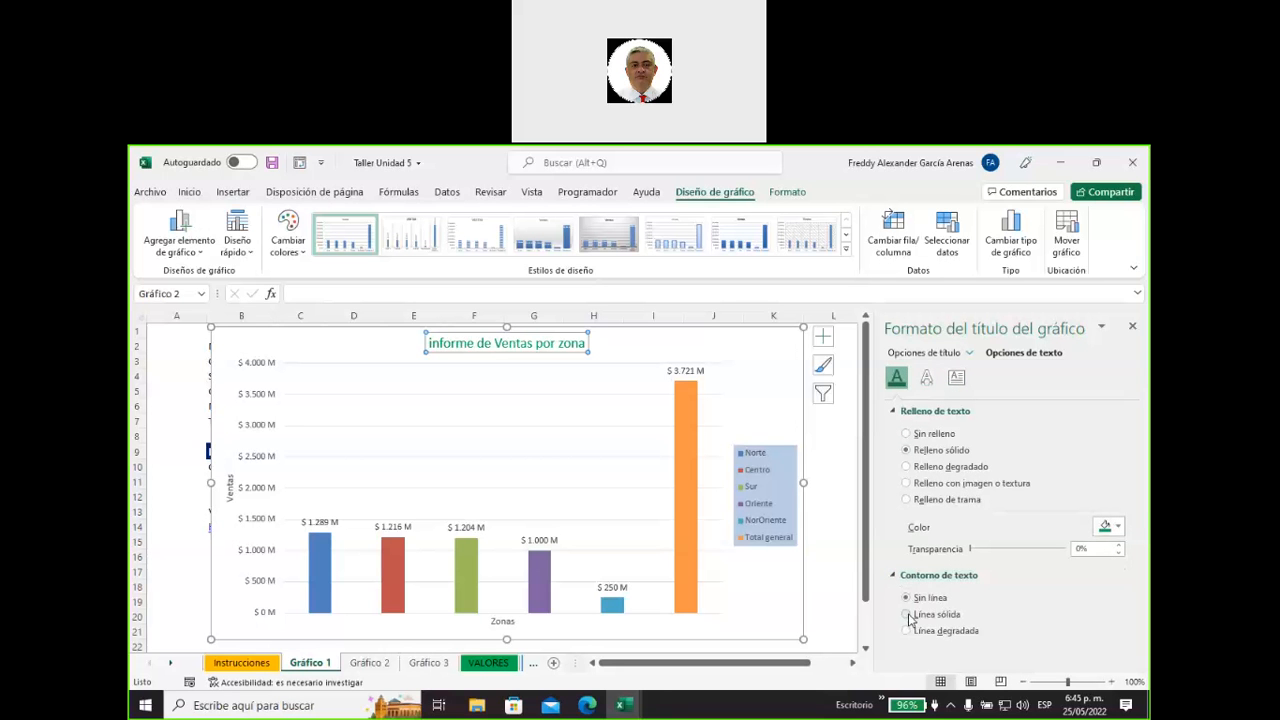
left_click(907, 615)
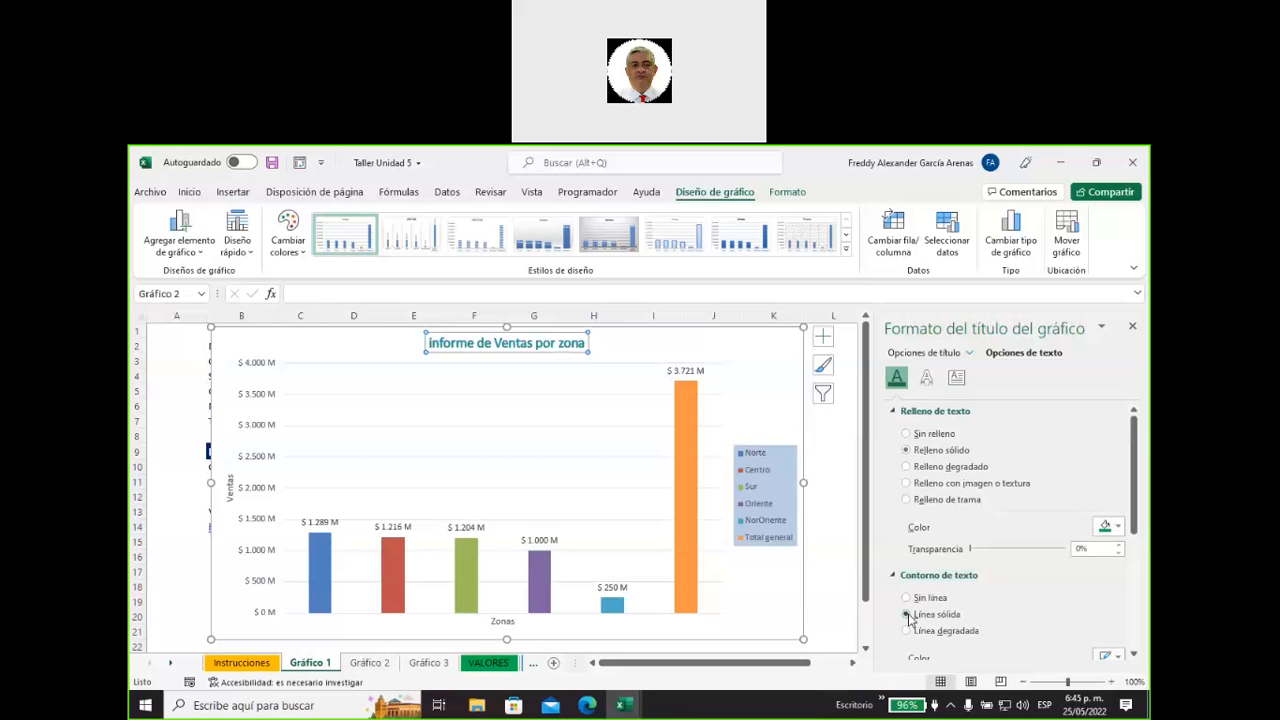
scroll(985, 608, "down", 2)
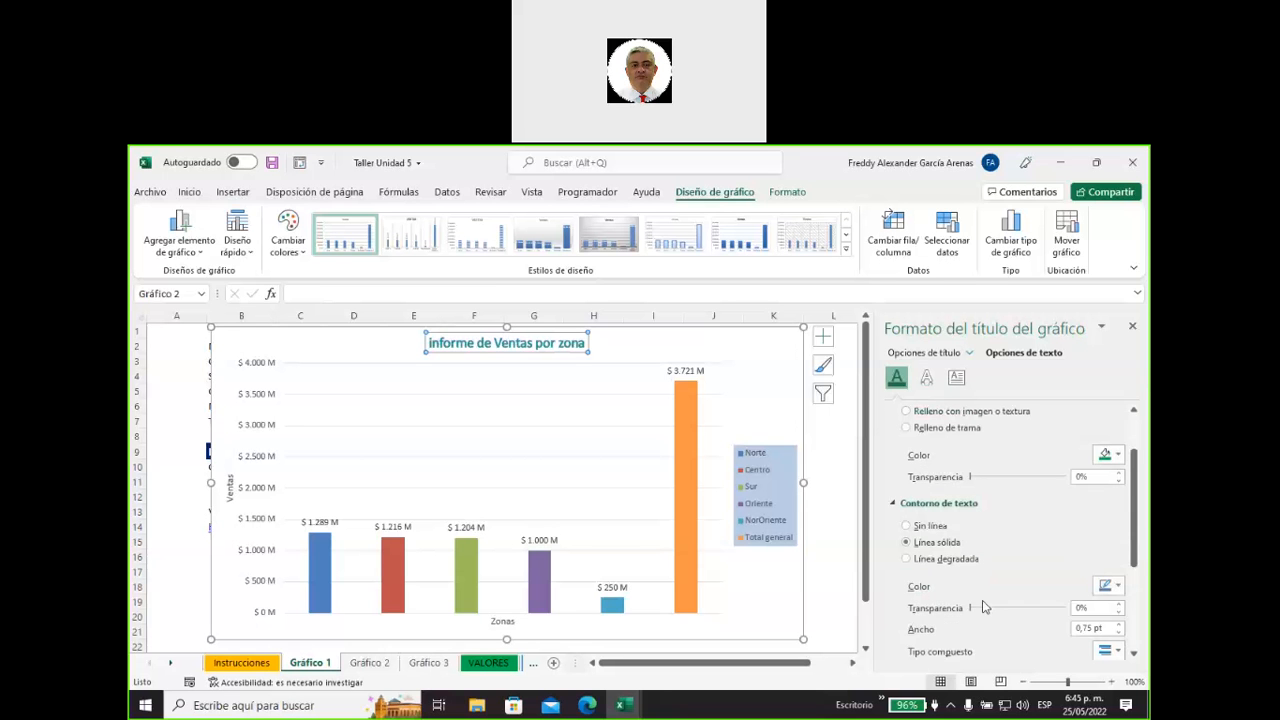
left_click(1119, 589)
left_click(1066, 549)
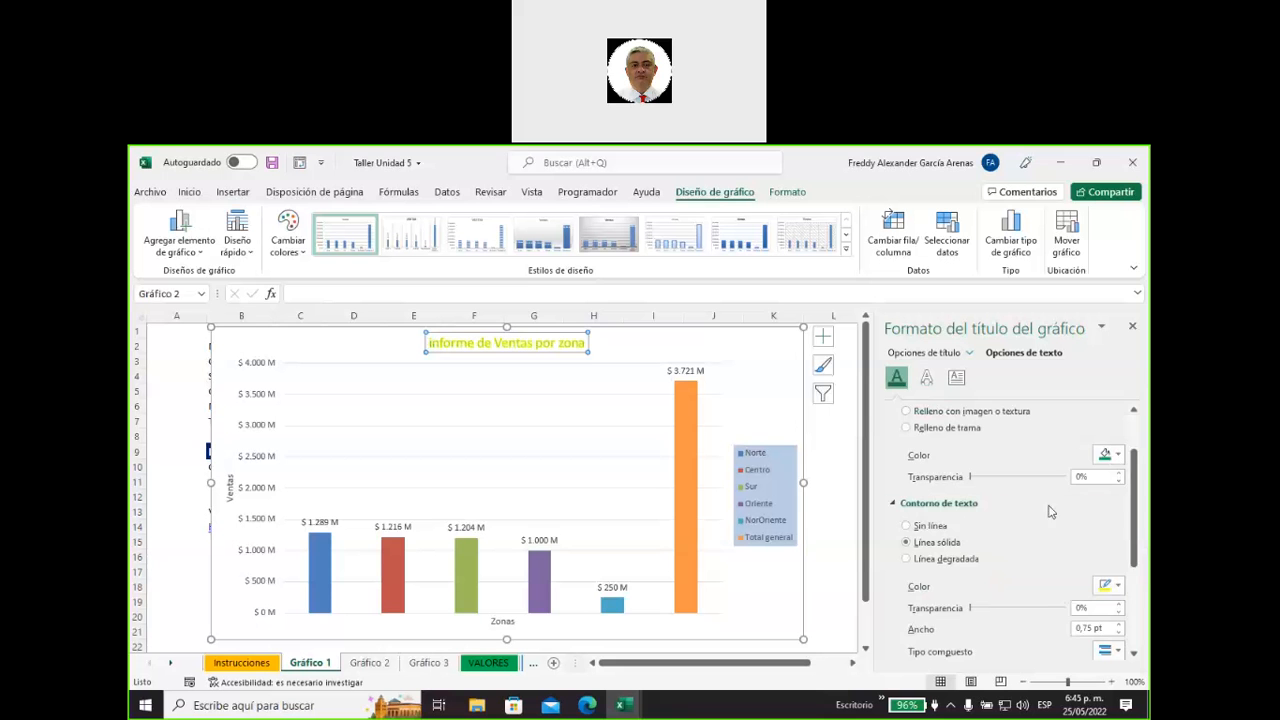
Reduce the width of the chart title's text outline to 0.25 pt.
scroll(1048, 509, "up", 1)
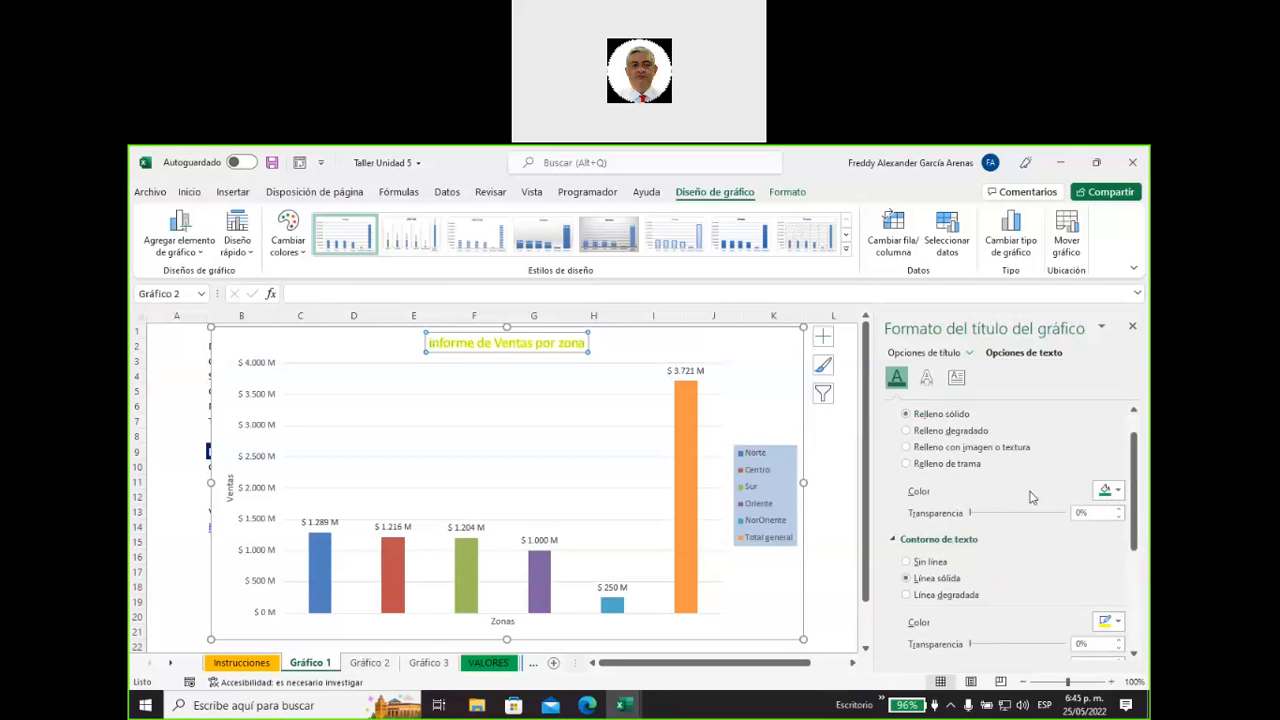
scroll(1034, 563, "down", 2)
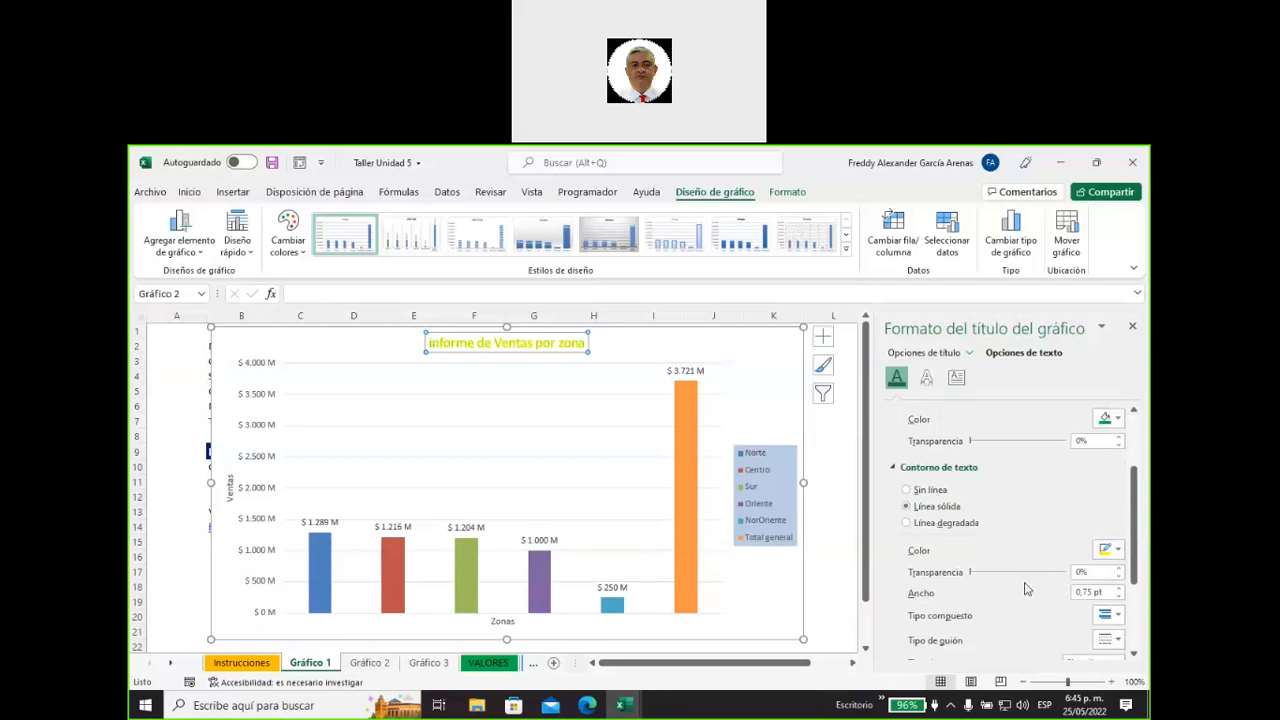
left_click(1118, 596)
left_click(1119, 597)
left_click(1119, 597)
left_click(1119, 590)
Try a gradient outline on the title's text, then return to a solid line colored gray.
left_click(907, 523)
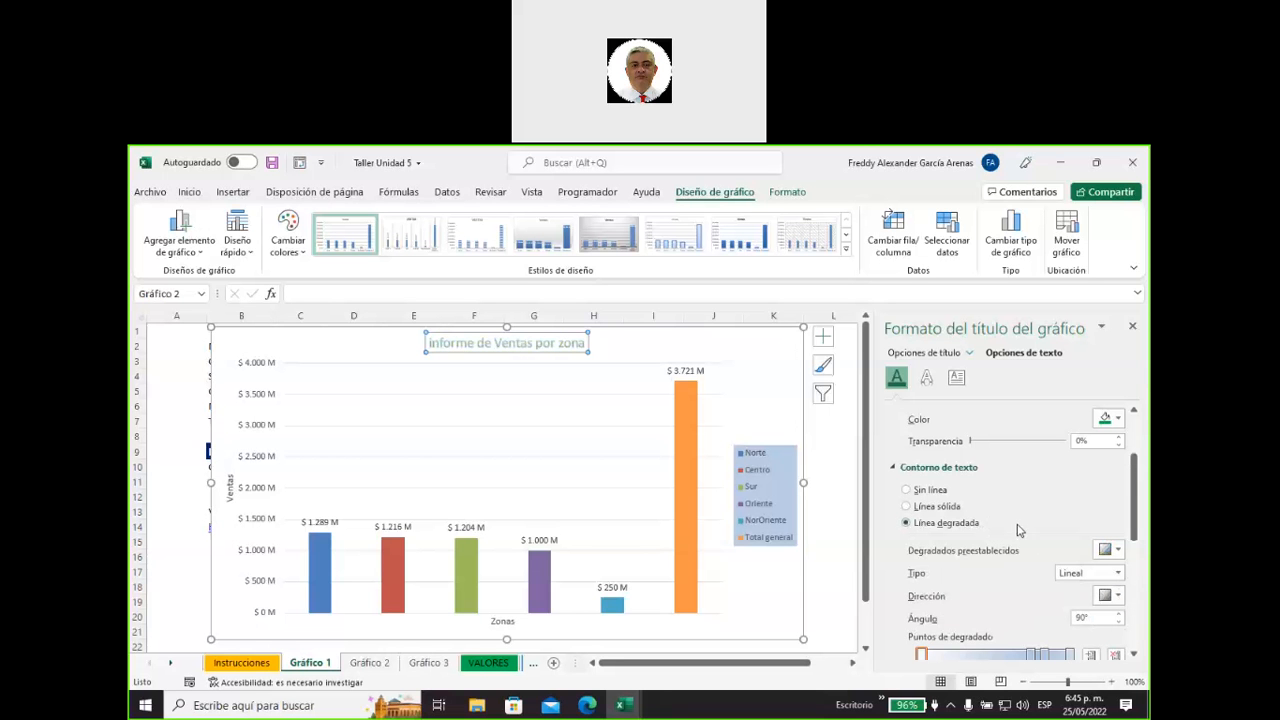
left_click(907, 506)
left_click(1118, 551)
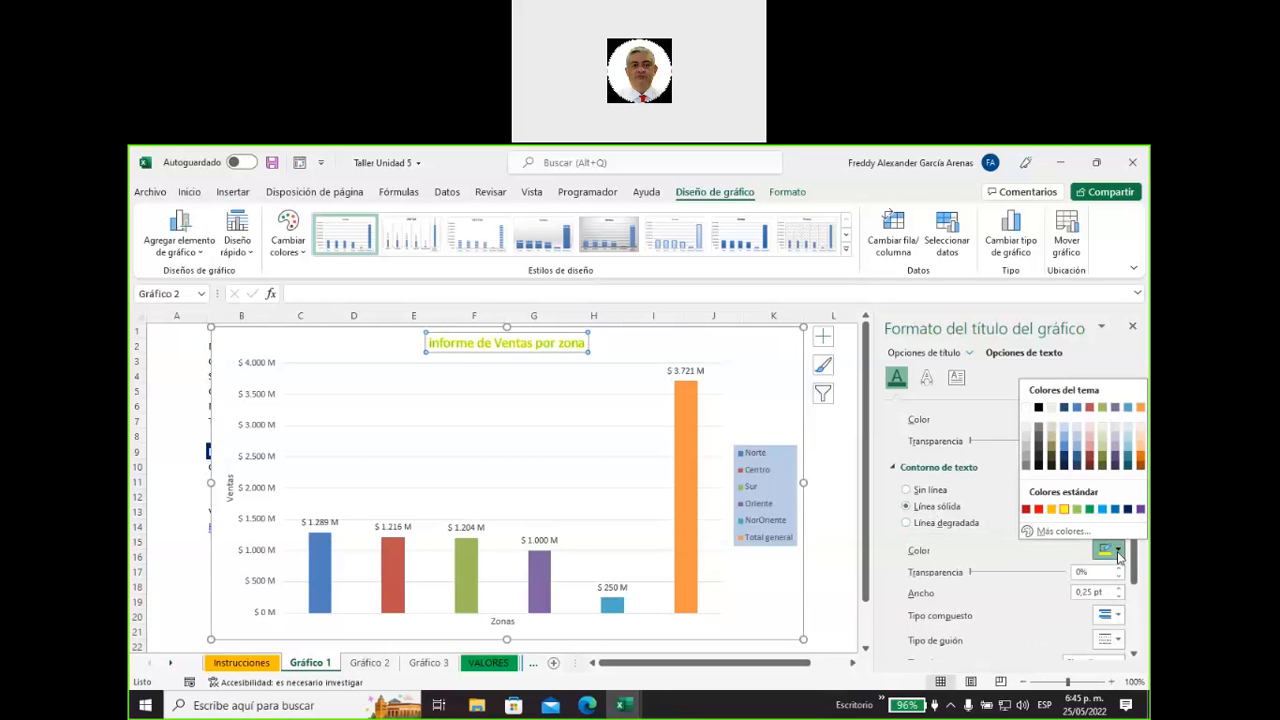
left_click(1026, 453)
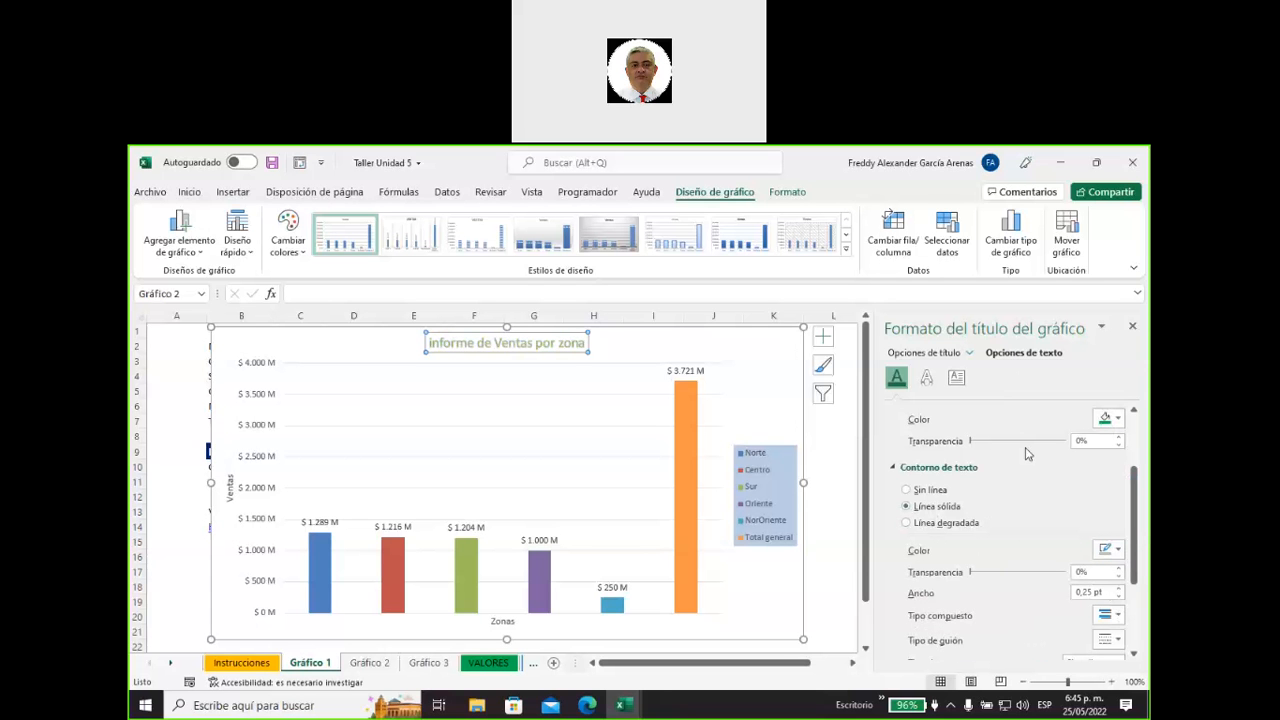
Remove the outline from the chart title's text.
scroll(1030, 470, "up", 1)
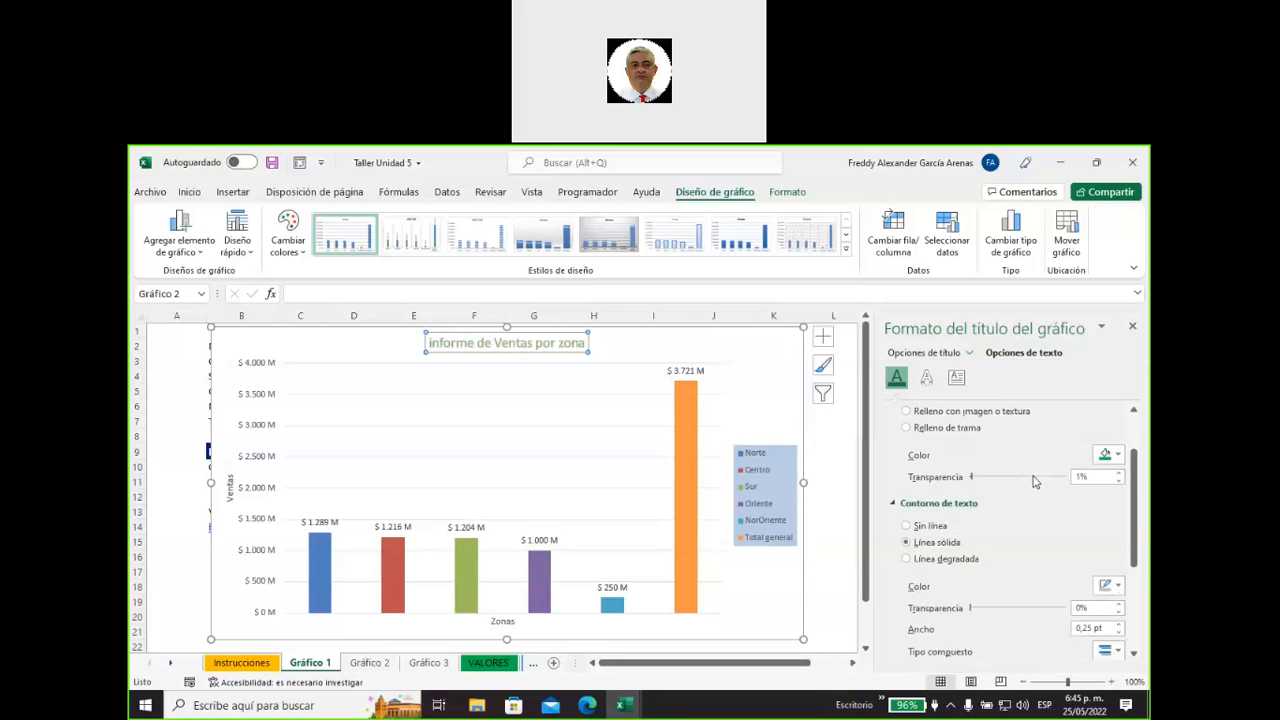
scroll(1035, 485, "up", 2)
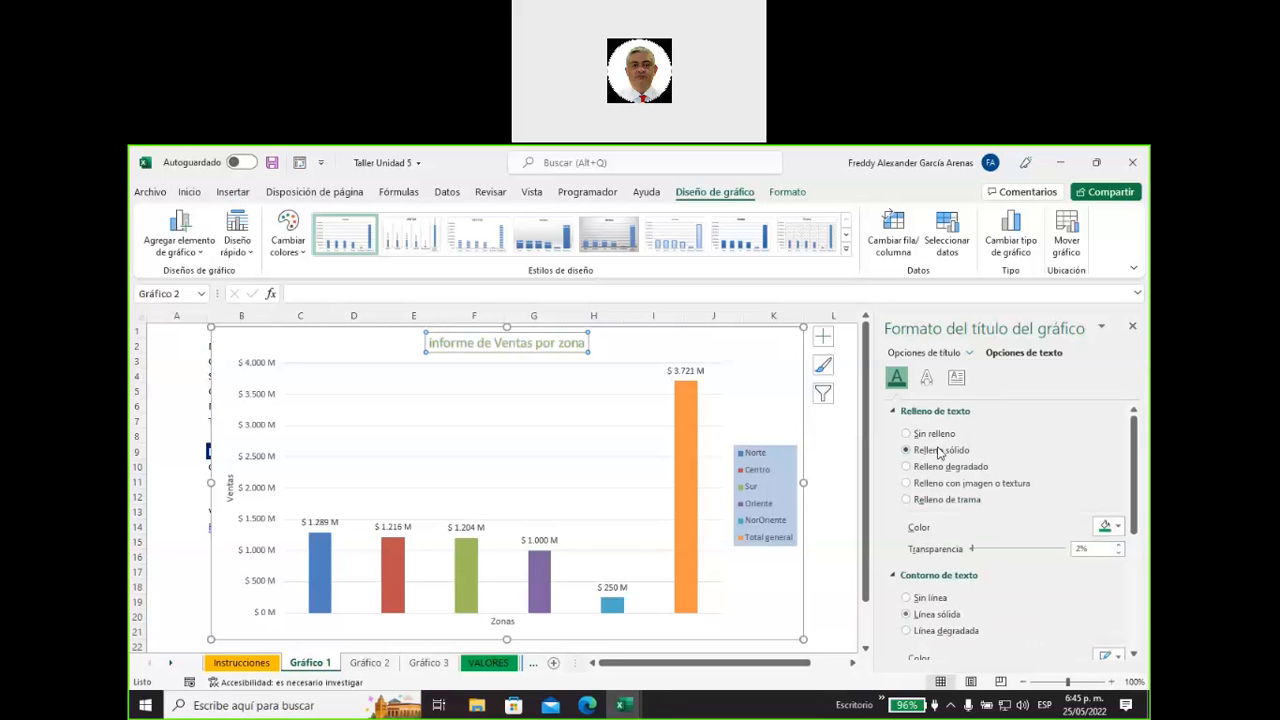
scroll(1022, 600, "down", 3)
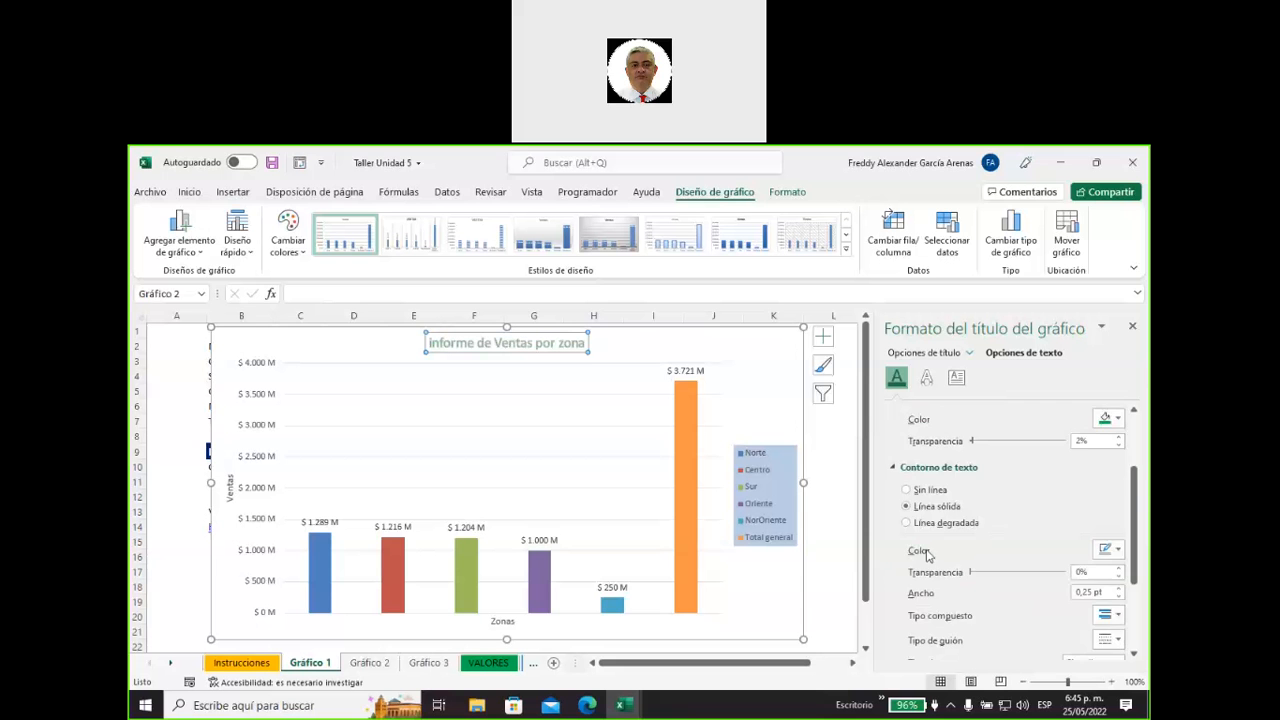
left_click(907, 489)
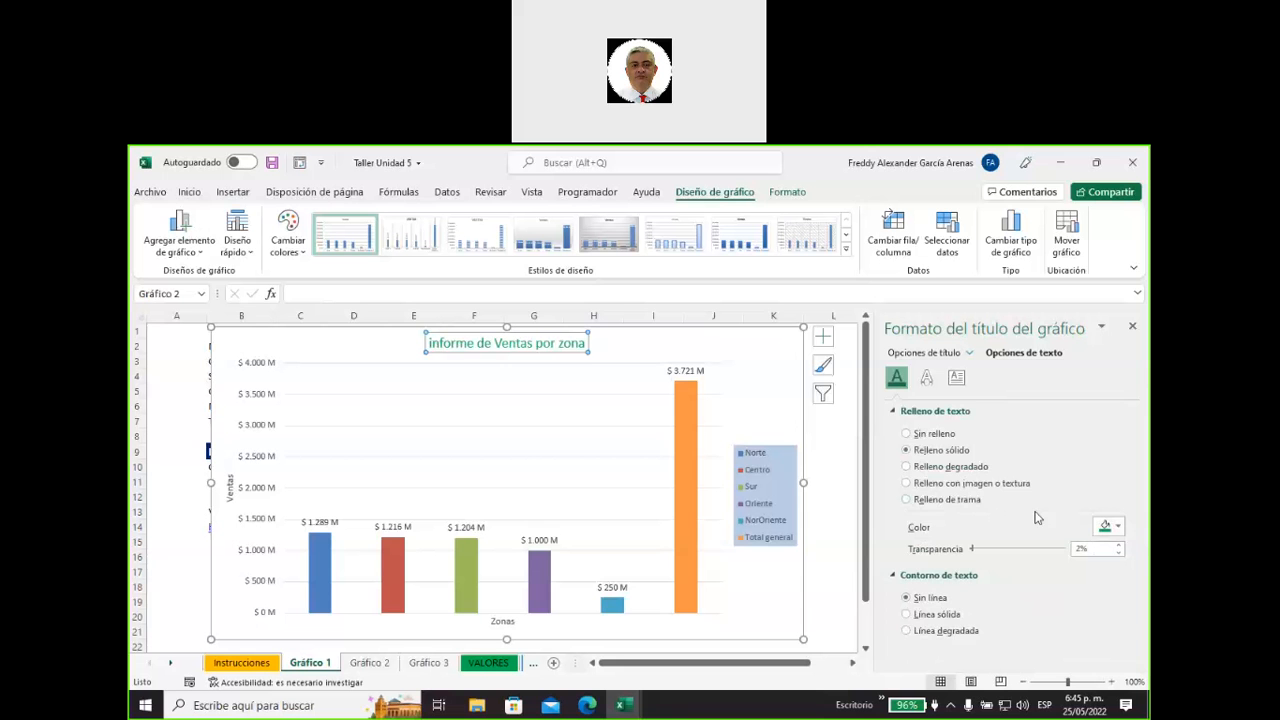
Examine the 3D format and 3D rotation settings available for the chart title's text.
left_click(928, 385)
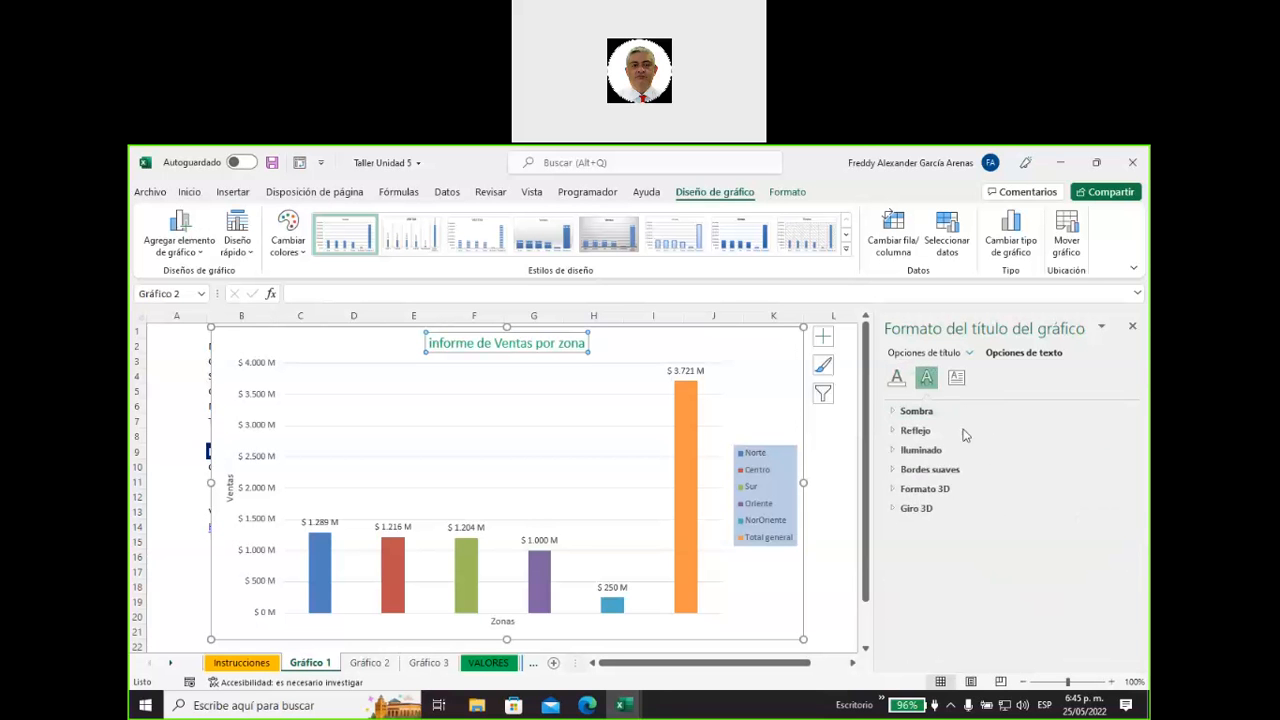
left_click(898, 489)
scroll(963, 524, "down", 1)
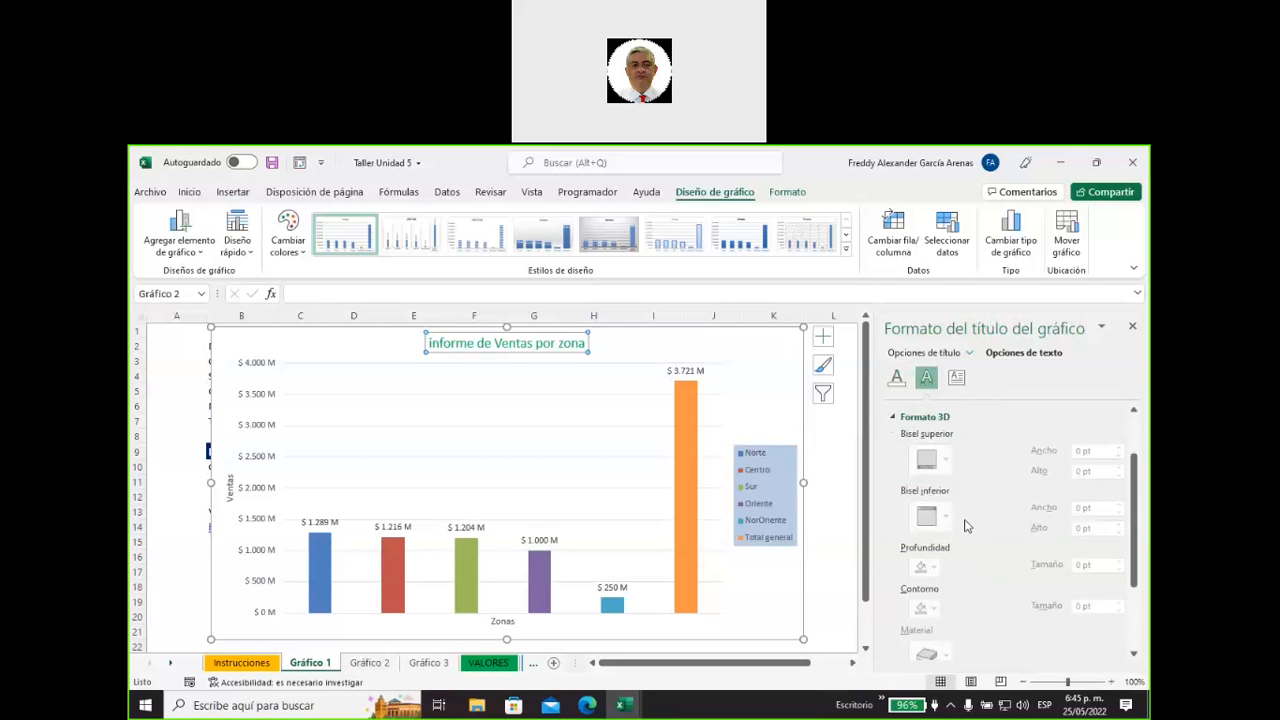
scroll(966, 525, "up", 1)
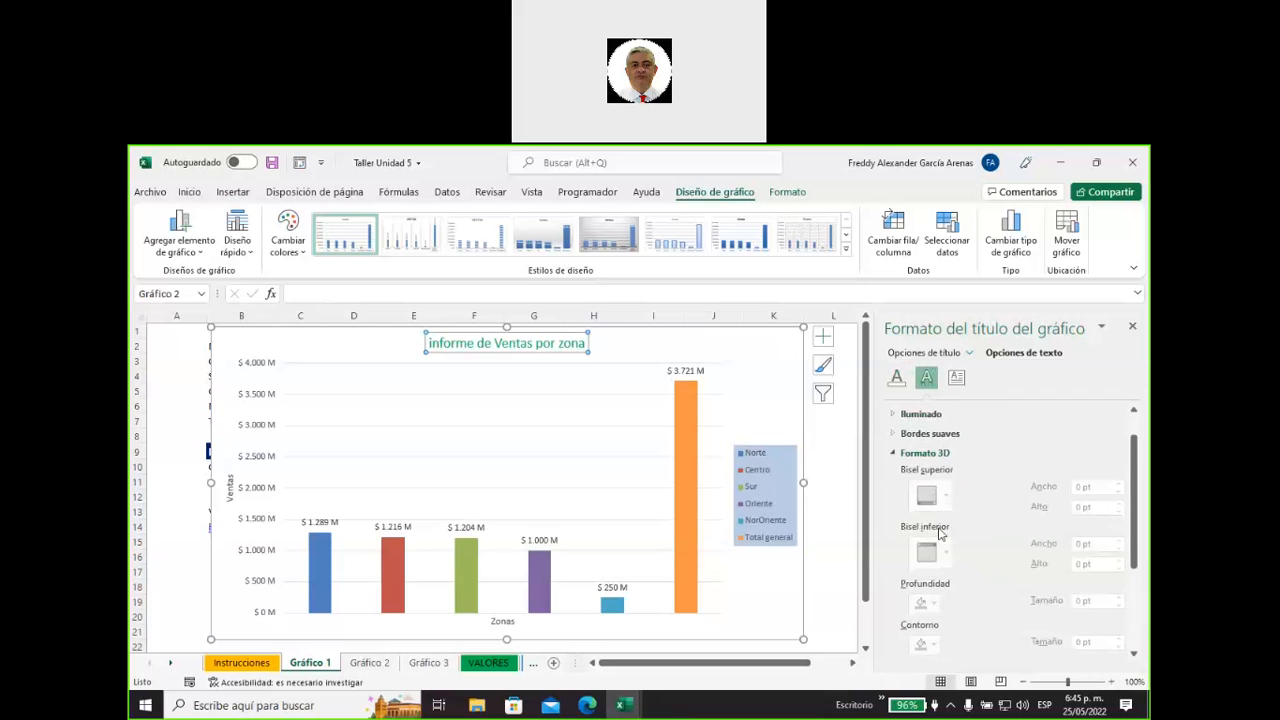
scroll(942, 570, "down", 3)
scroll(950, 576, "up", 4)
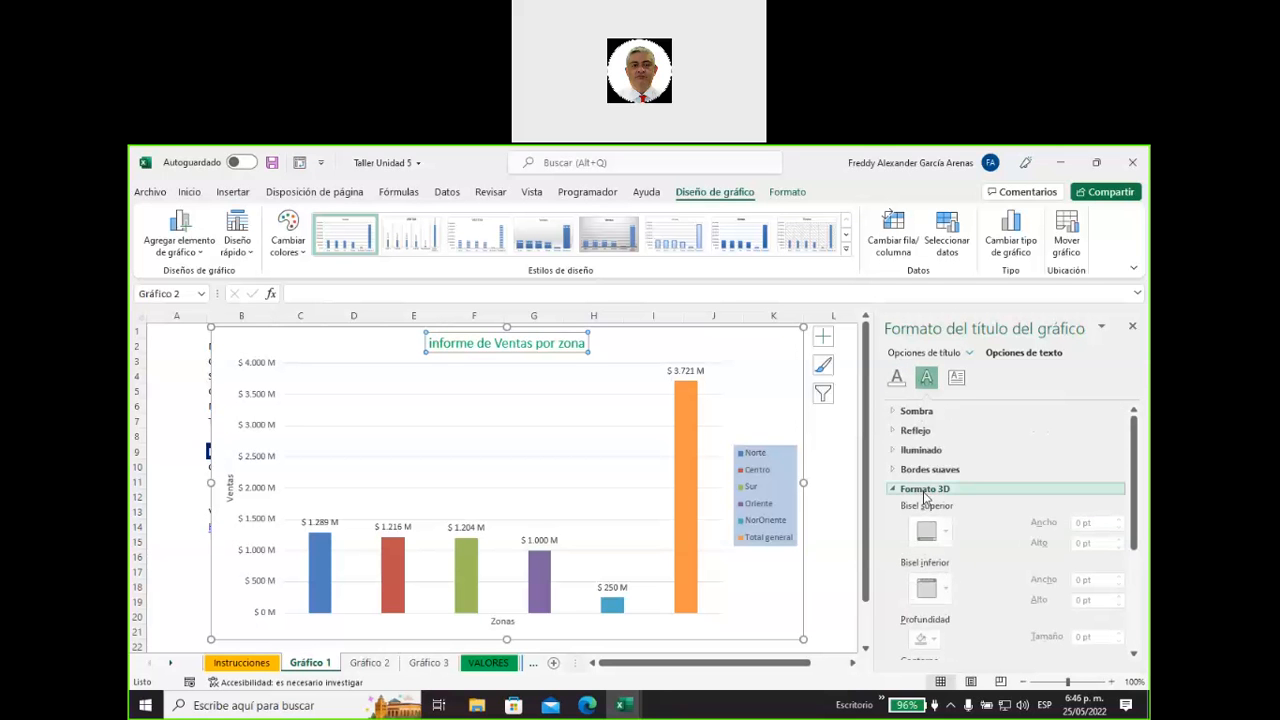
scroll(966, 535, "down", 5)
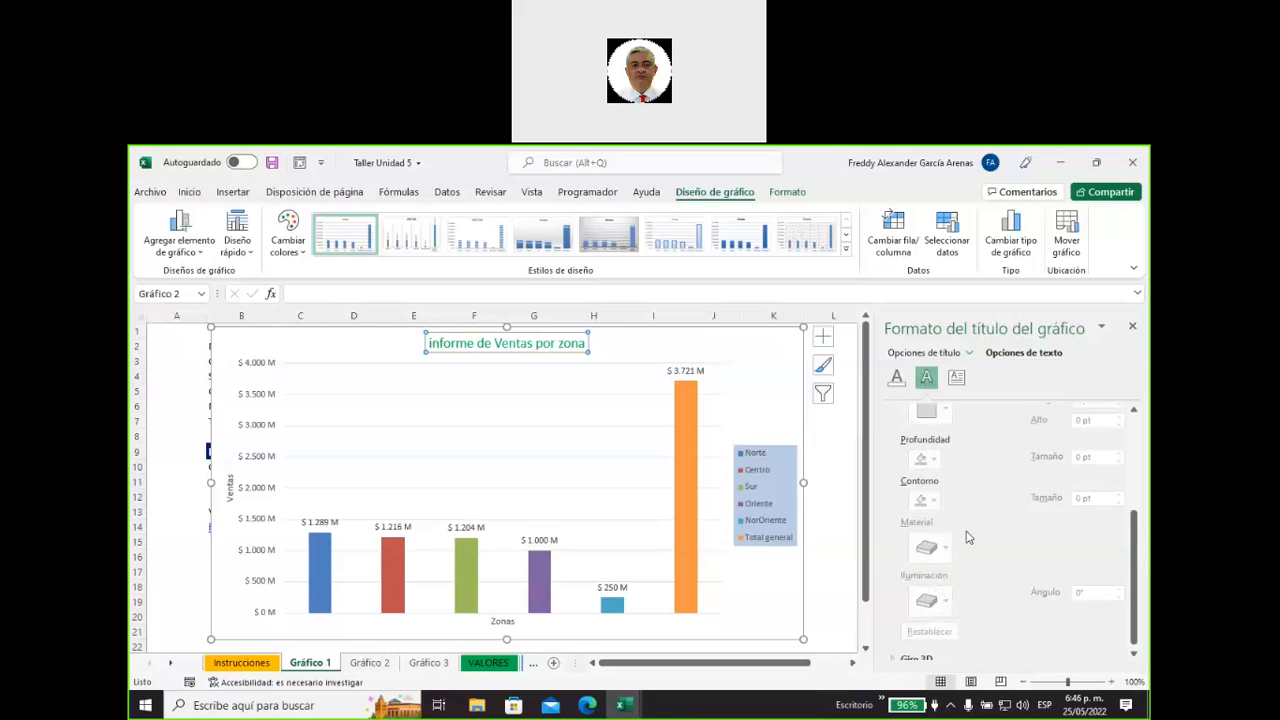
left_click(898, 652)
scroll(927, 605, "up", 5)
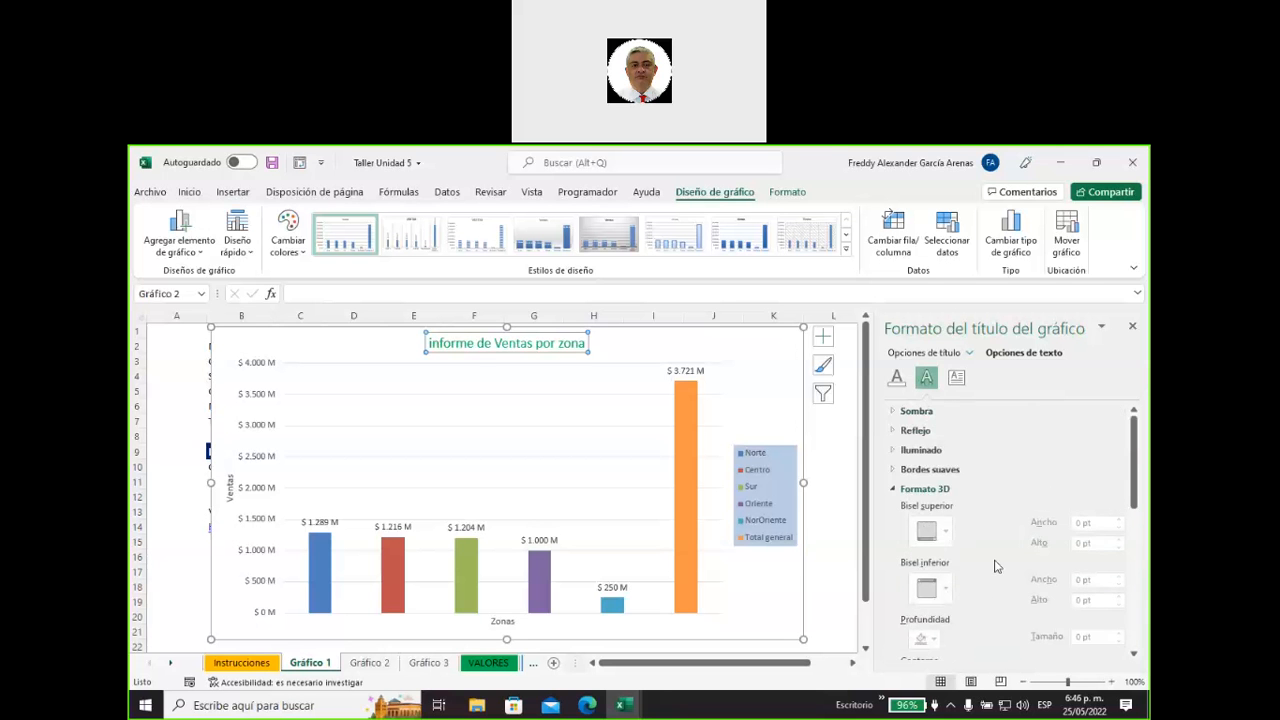
Review the soft edges and shadow settings for the chart title's text.
left_click(893, 489)
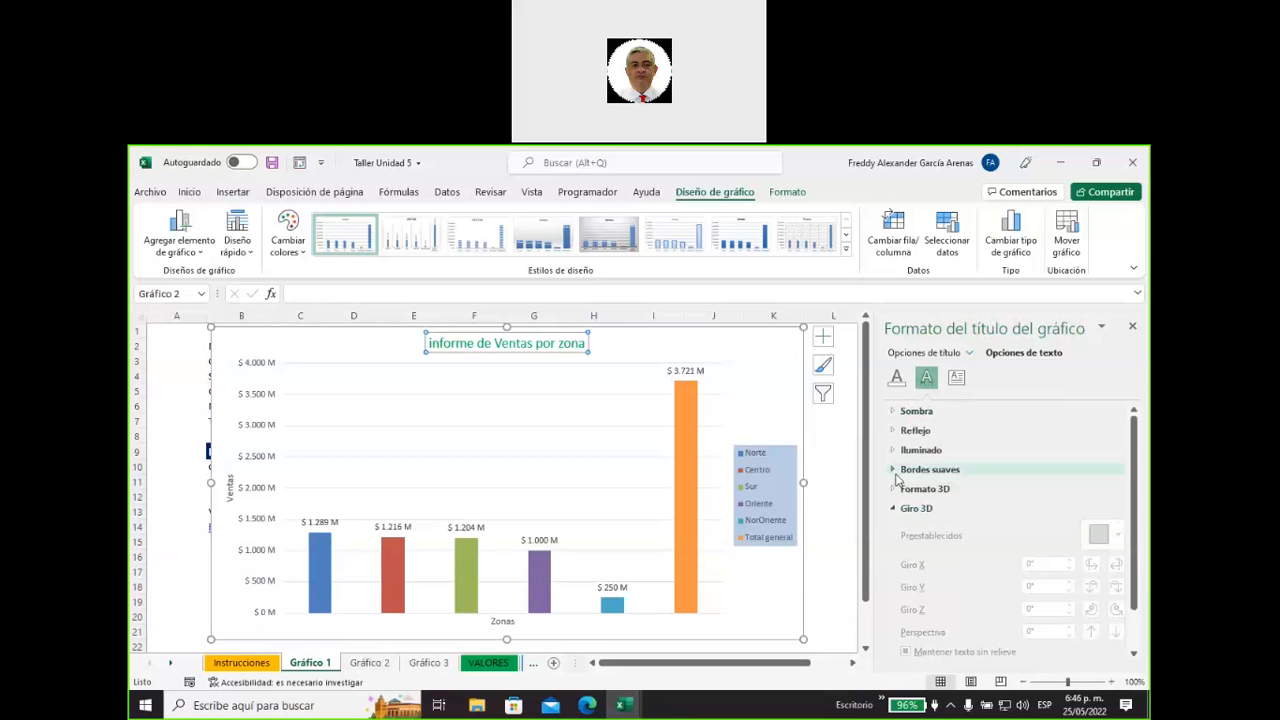
left_click(895, 470)
left_click(895, 470)
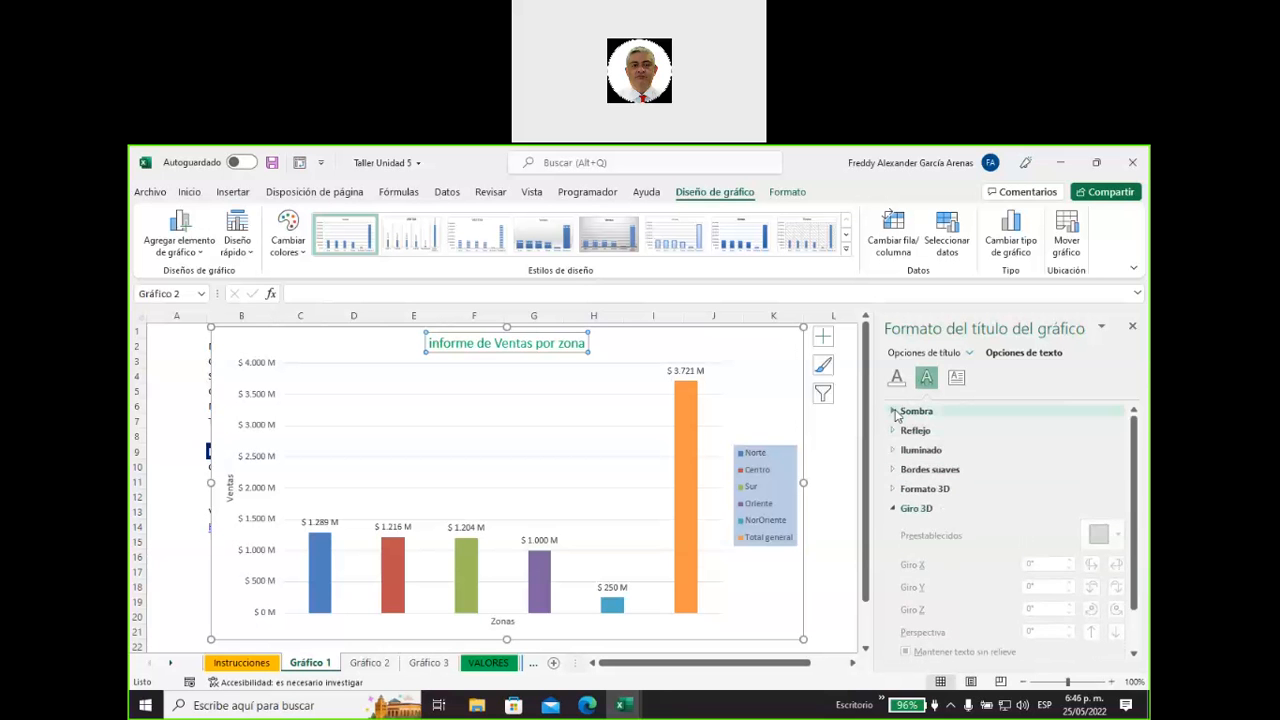
left_click(895, 411)
left_click(896, 412)
left_click(896, 412)
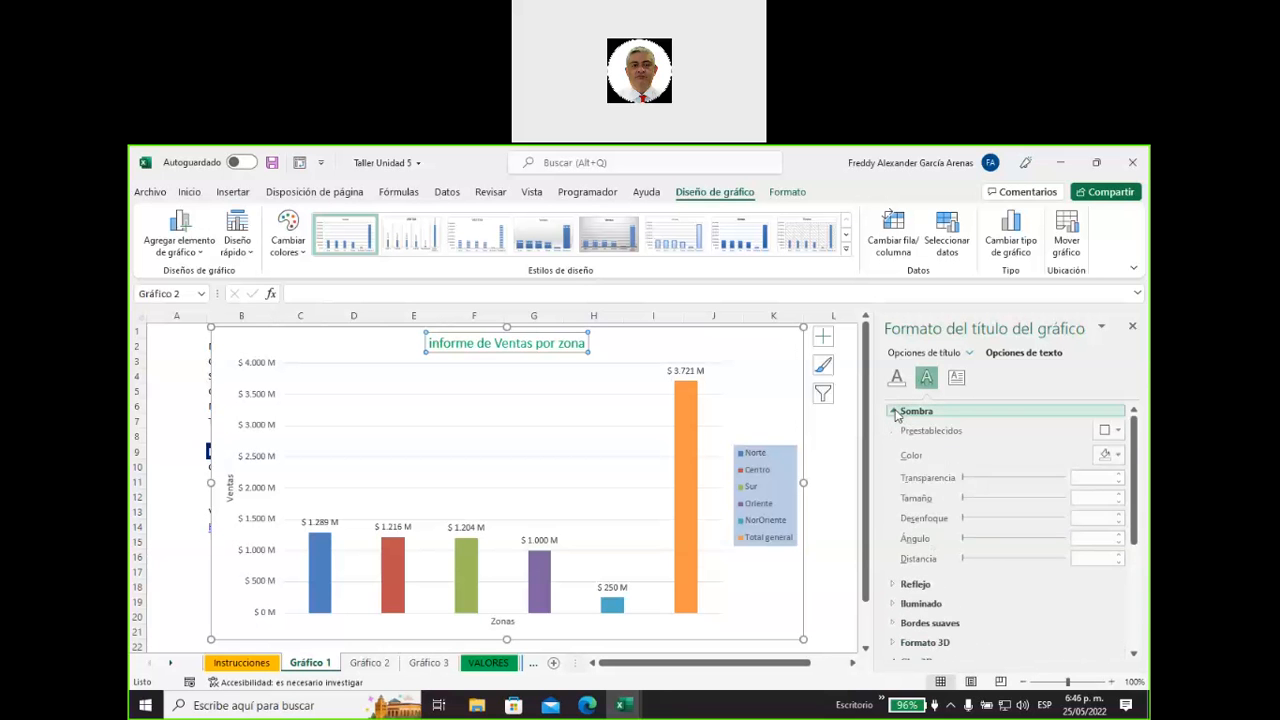
left_click(896, 412)
Review the reflection settings and preset variations for the chart title's text.
left_click(894, 431)
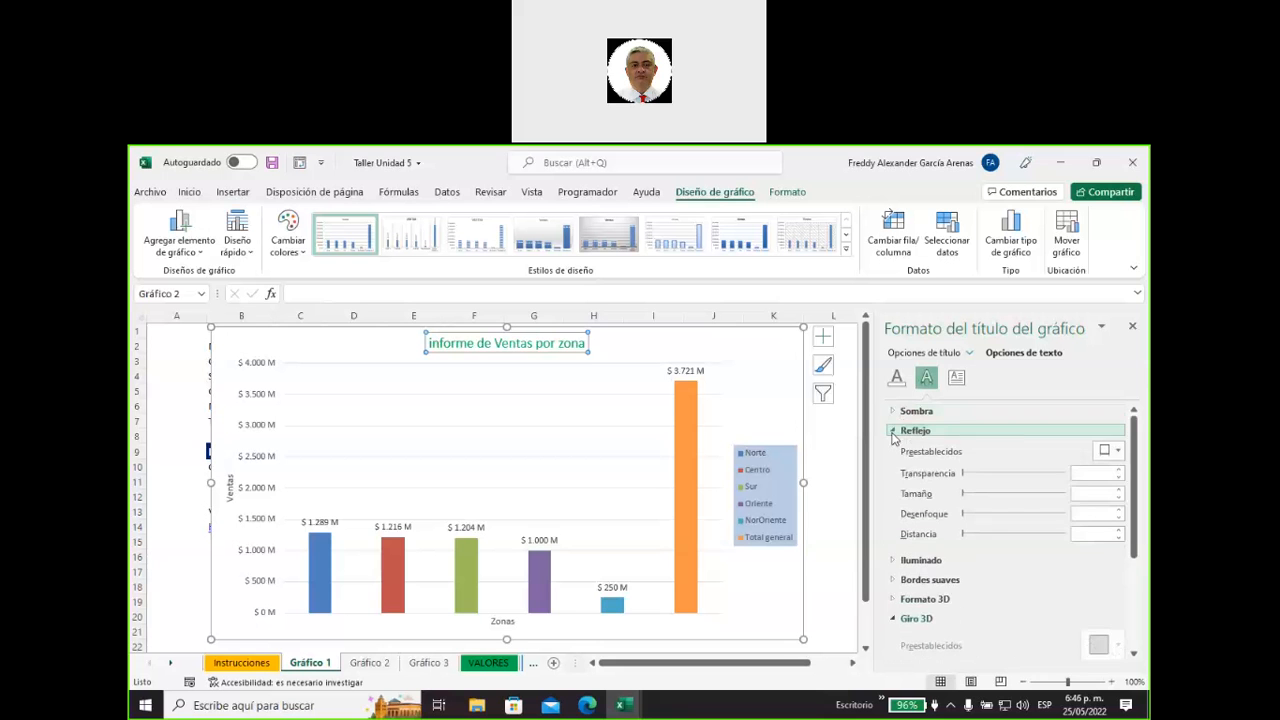
left_click(1118, 451)
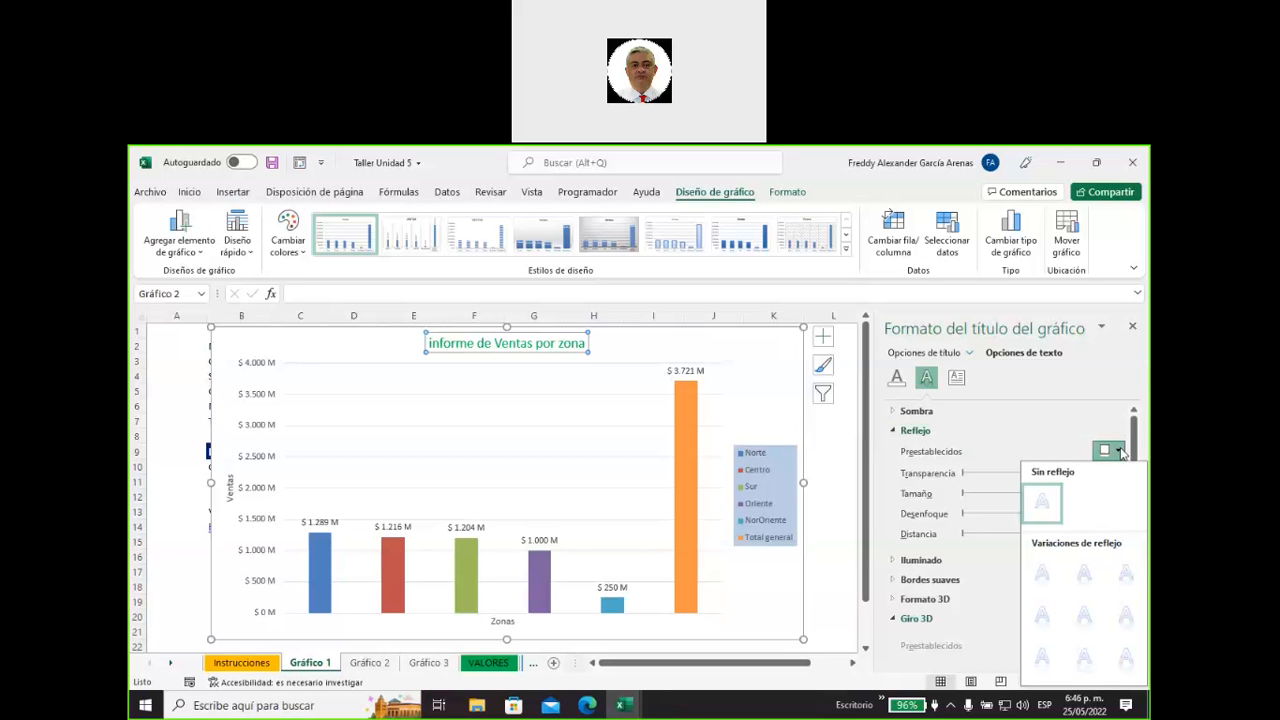
left_click(894, 431)
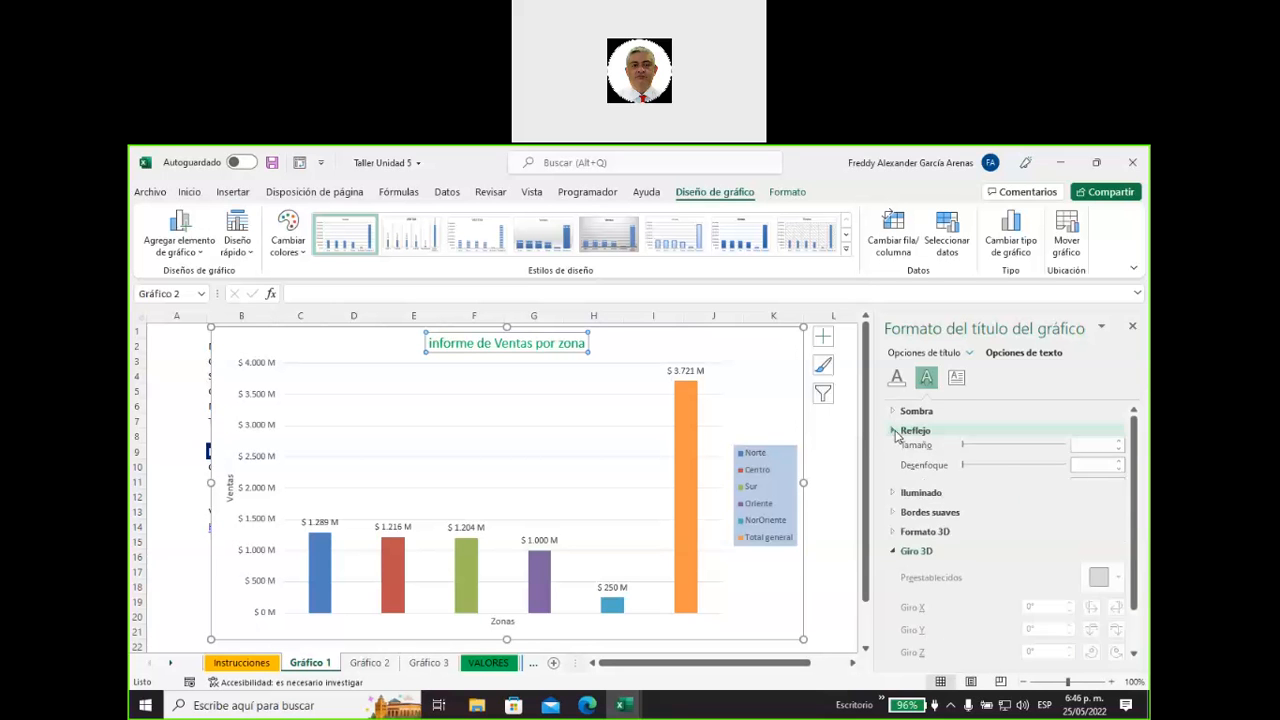
Apply a green glow preset of 11 pt with 60% transparency to the chart title's text.
left_click(895, 452)
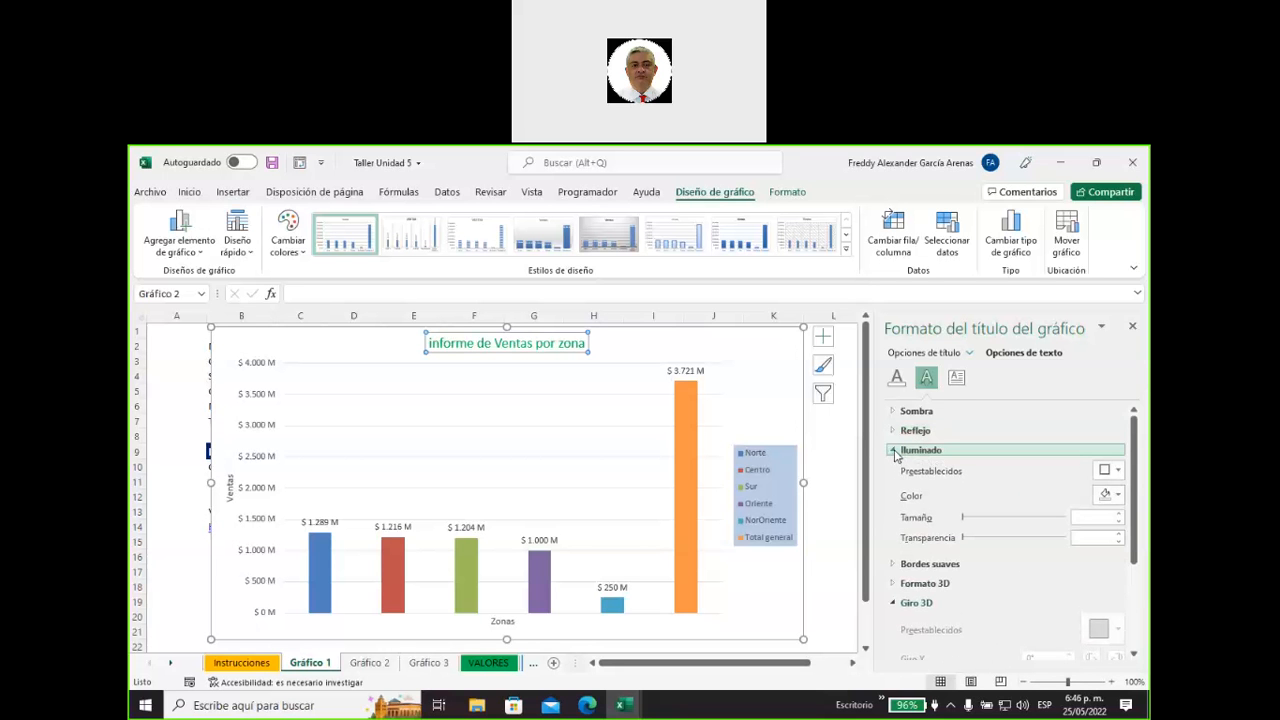
left_click(1117, 470)
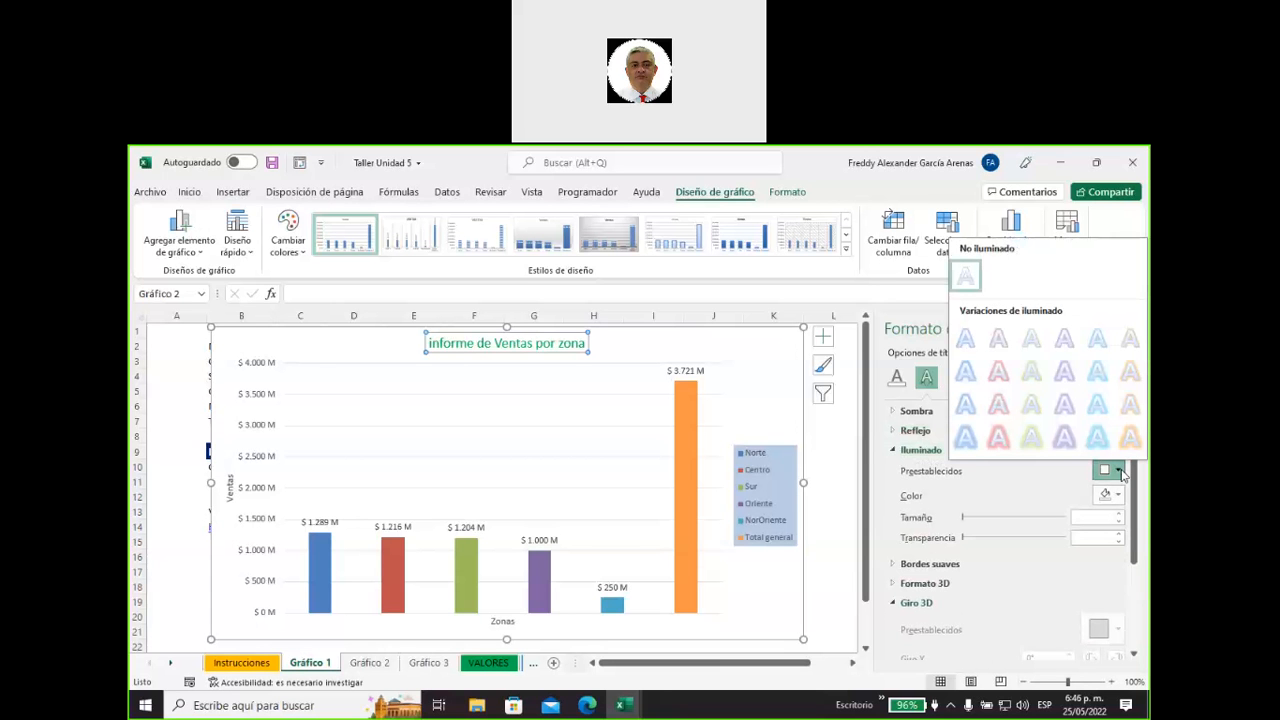
left_click(1033, 412)
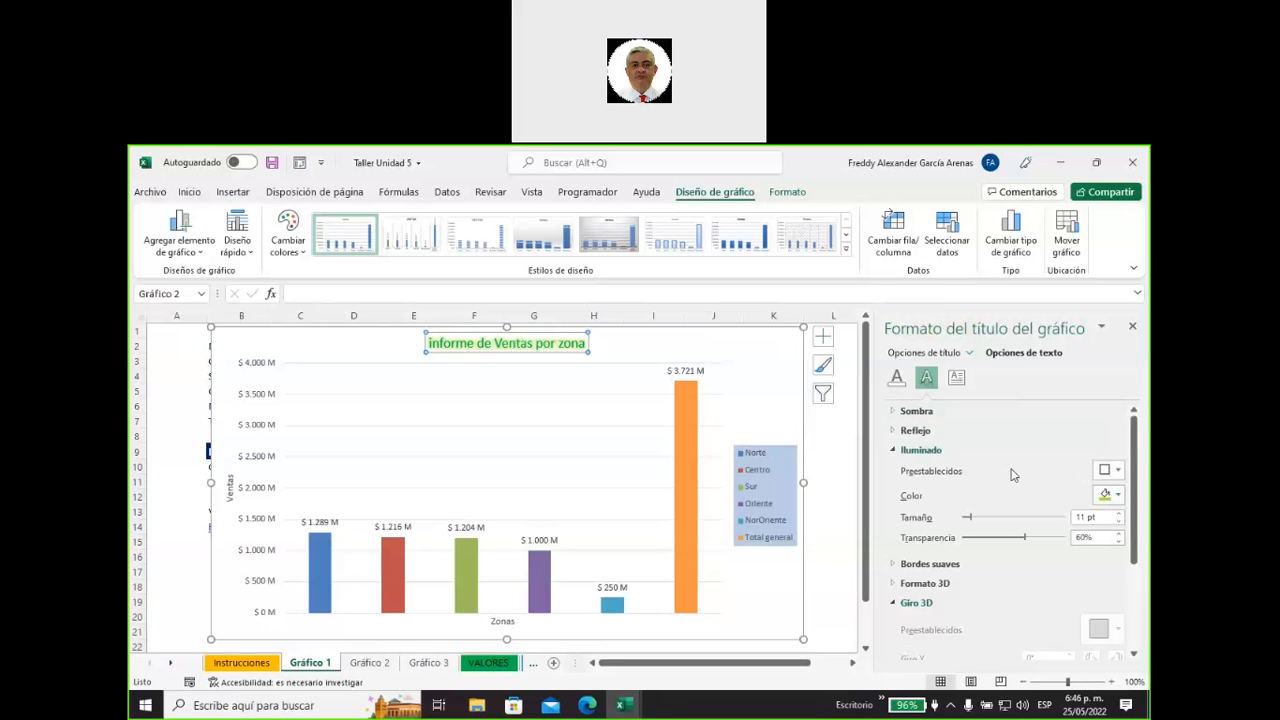
Try applying the second 3D preset shape effect to the chart title.
left_click(789, 192)
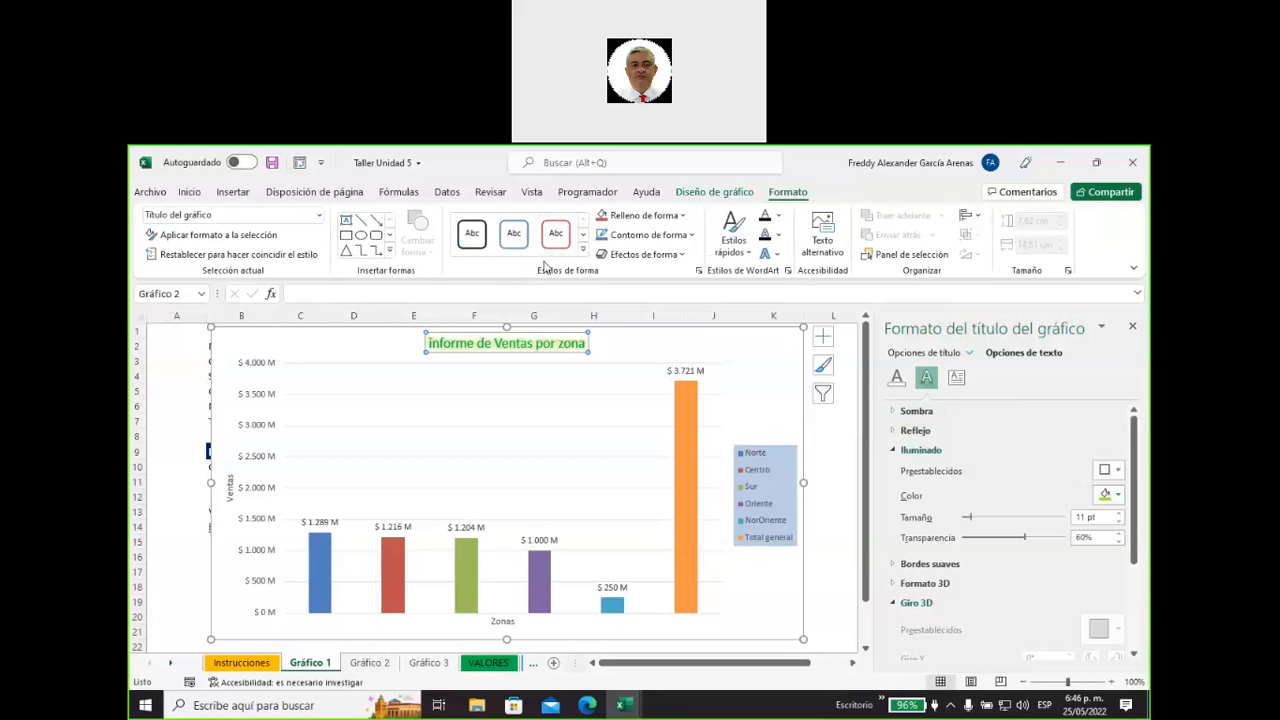
left_click(684, 256)
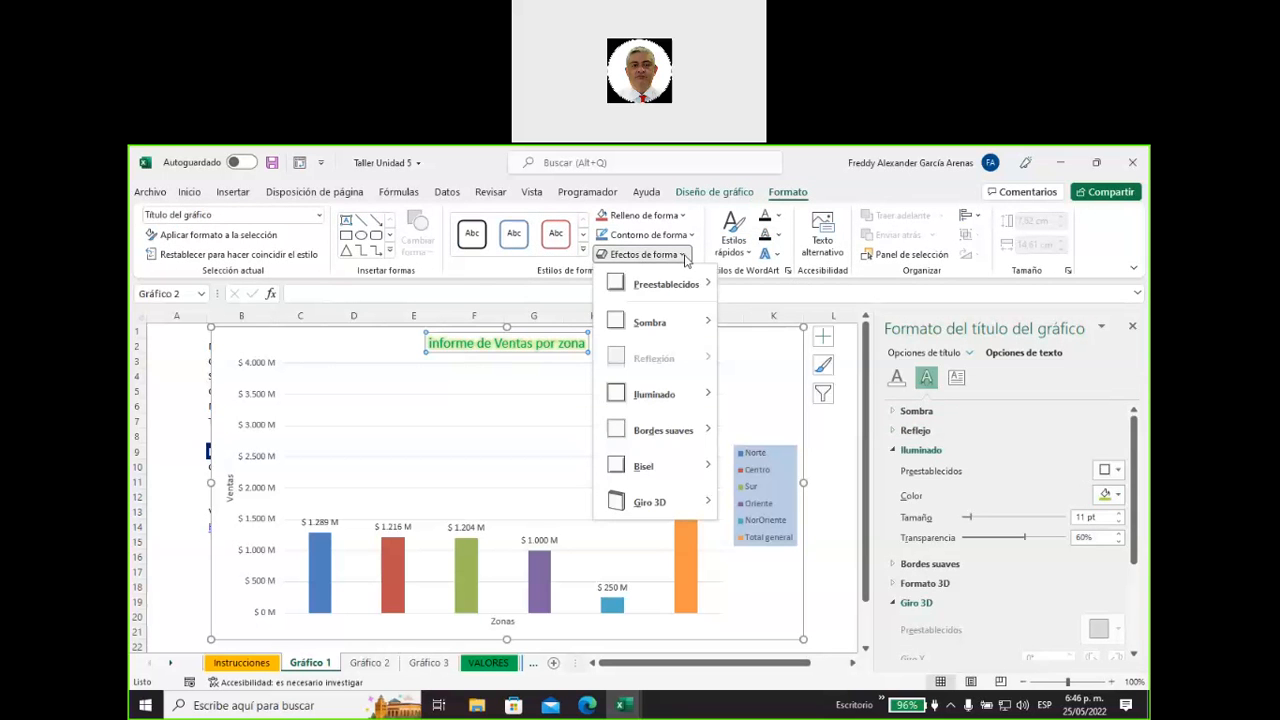
mouse_move(672, 290)
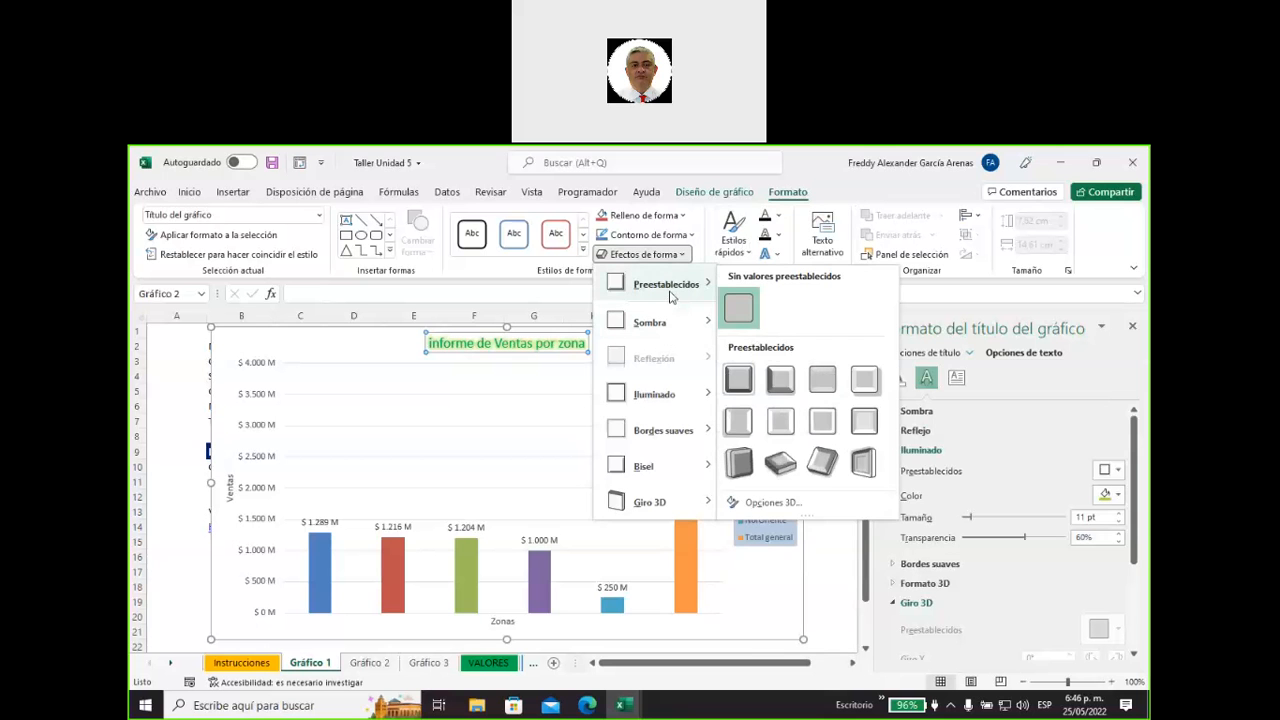
left_click(779, 388)
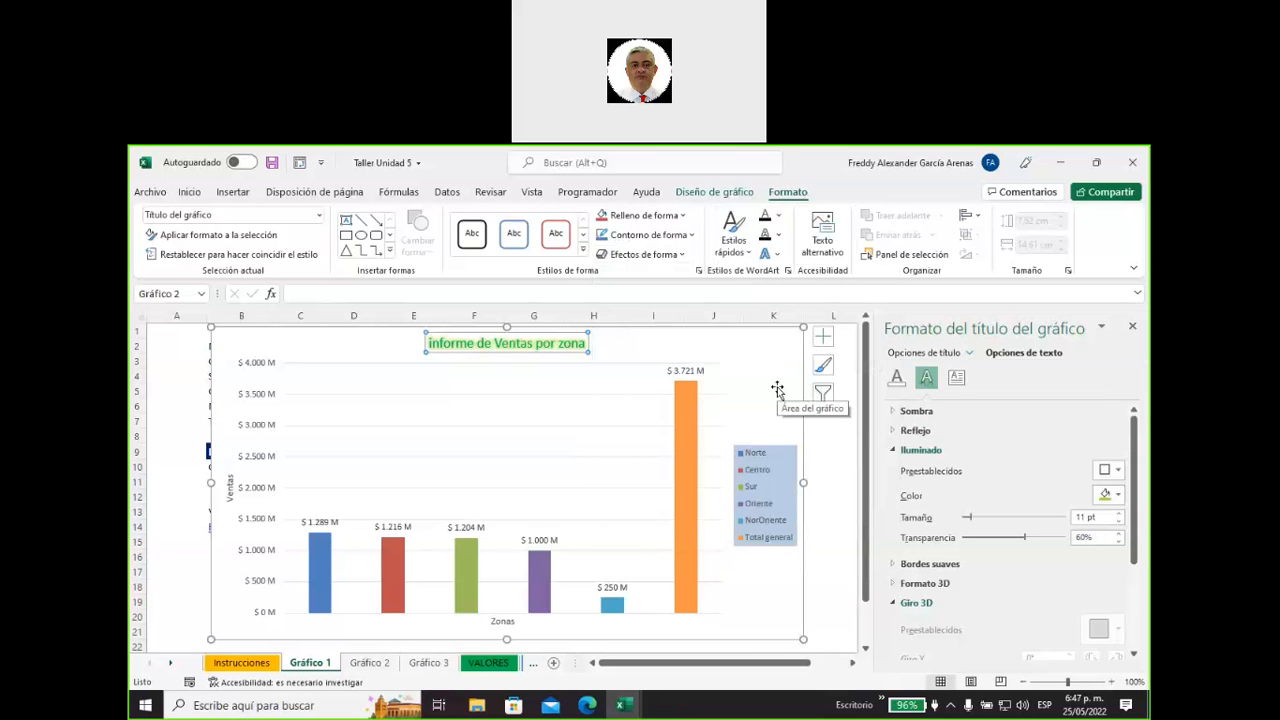
Try applying the first bevel style to the chart title.
left_click(643, 254)
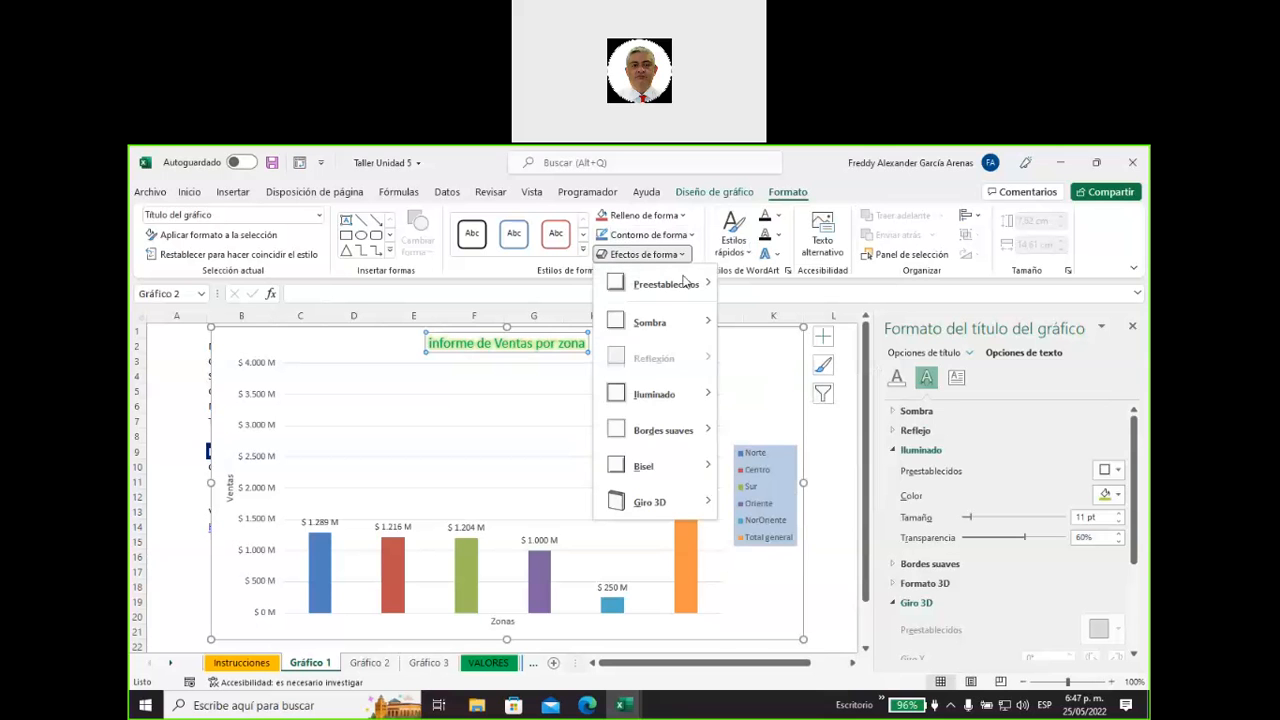
mouse_move(699, 471)
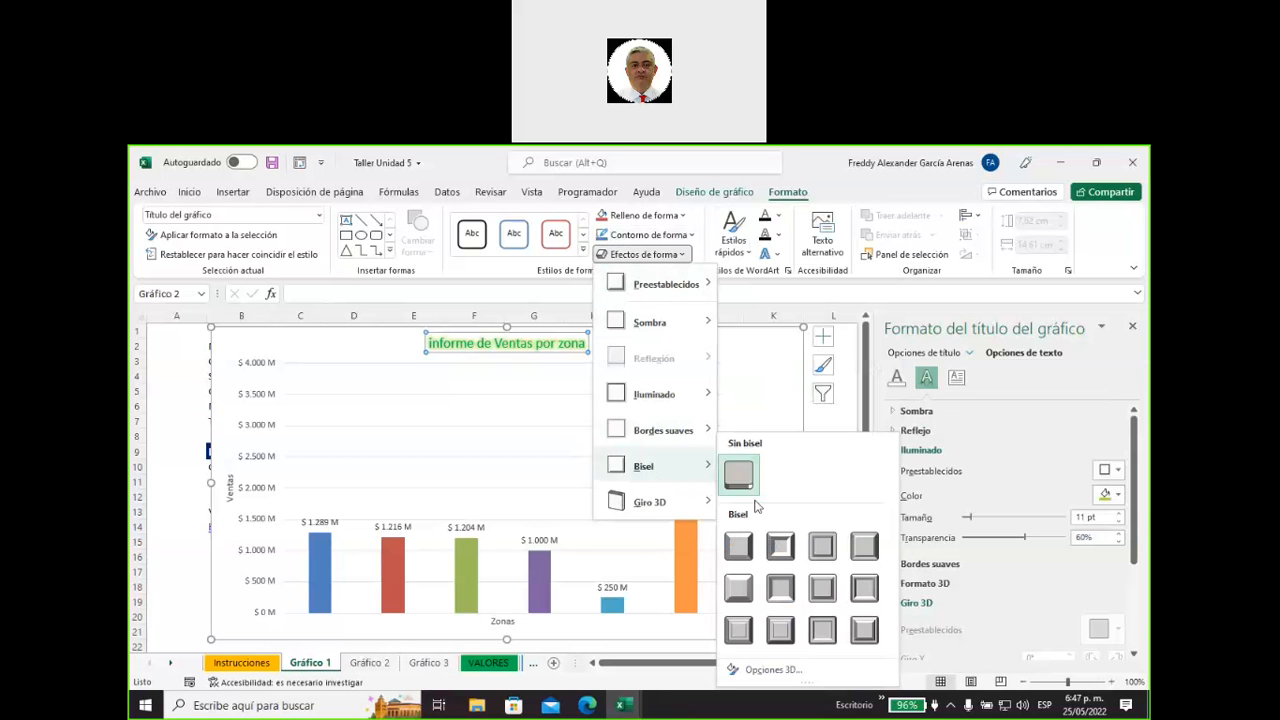
left_click(737, 548)
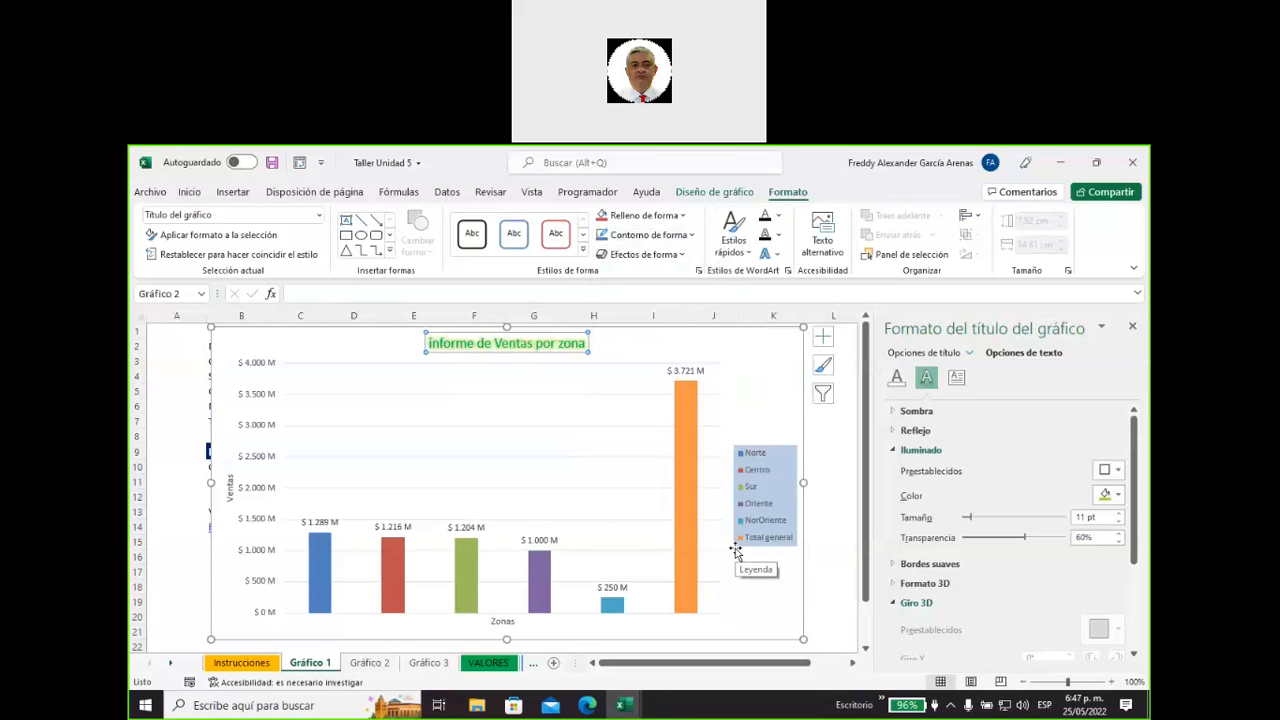
left_click(617, 351)
left_click(584, 346)
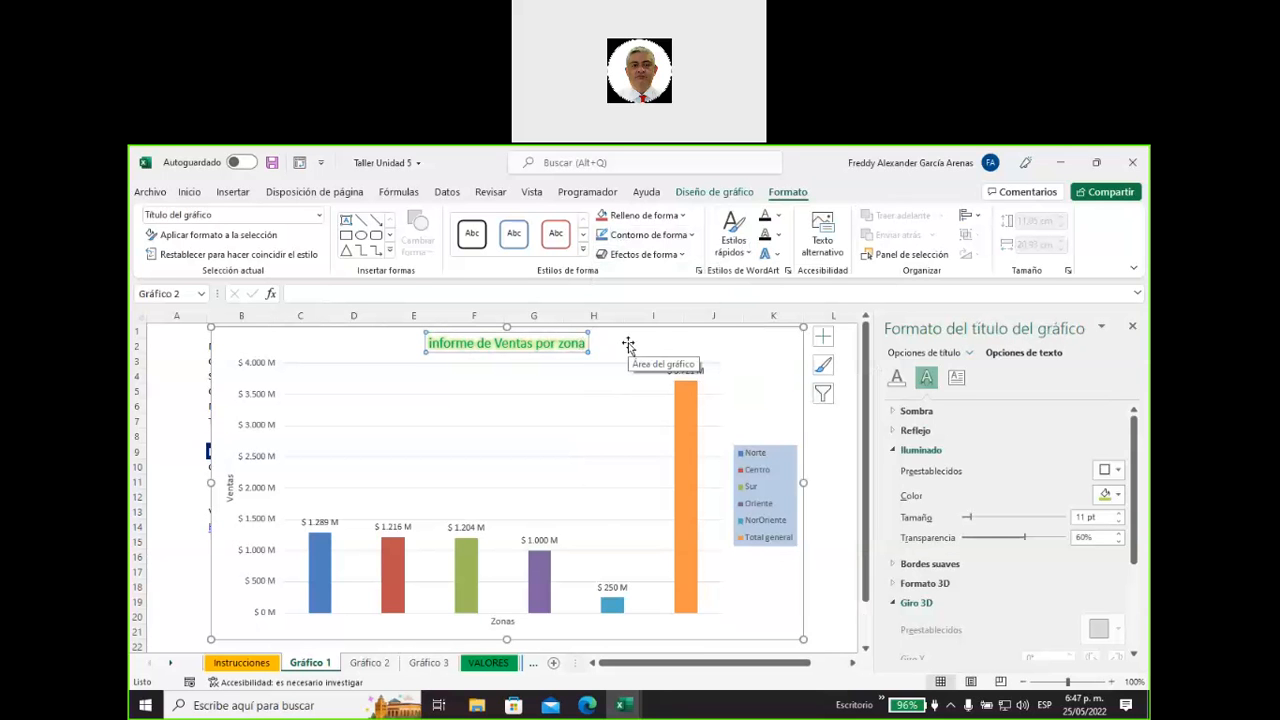
Try applying a perspective 3D rotation to the chart title.
left_click(655, 256)
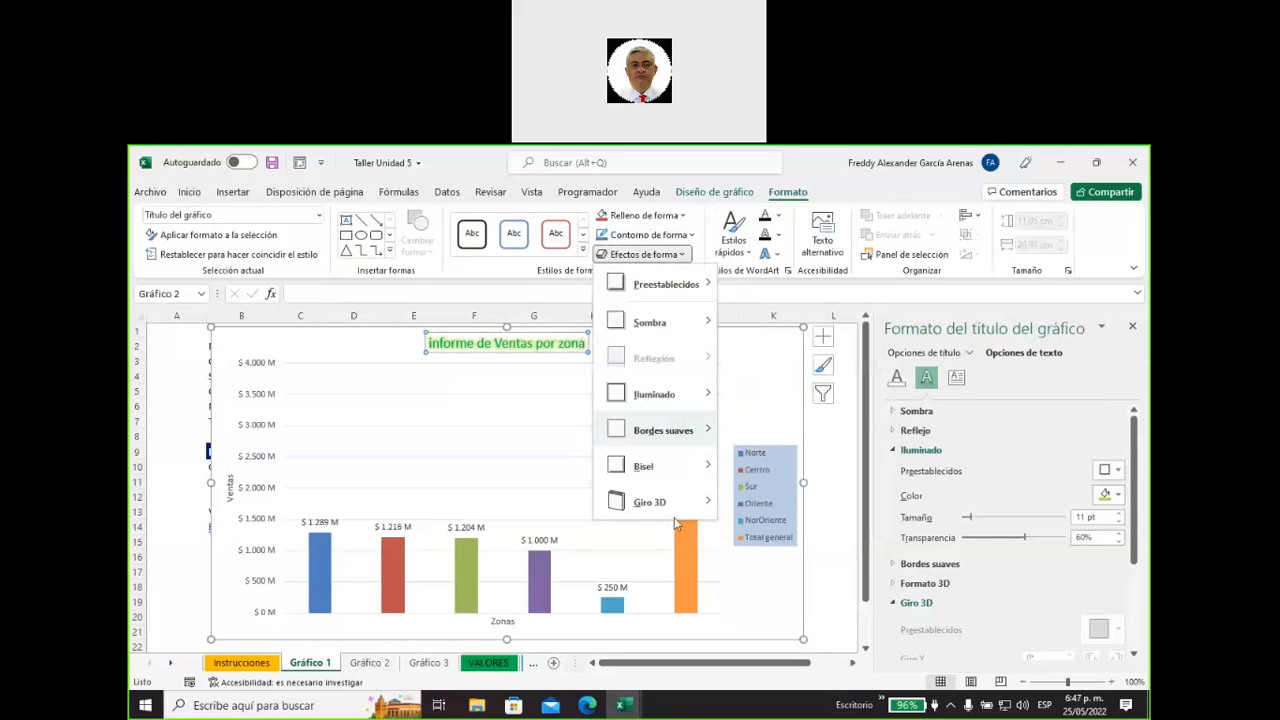
mouse_move(650, 503)
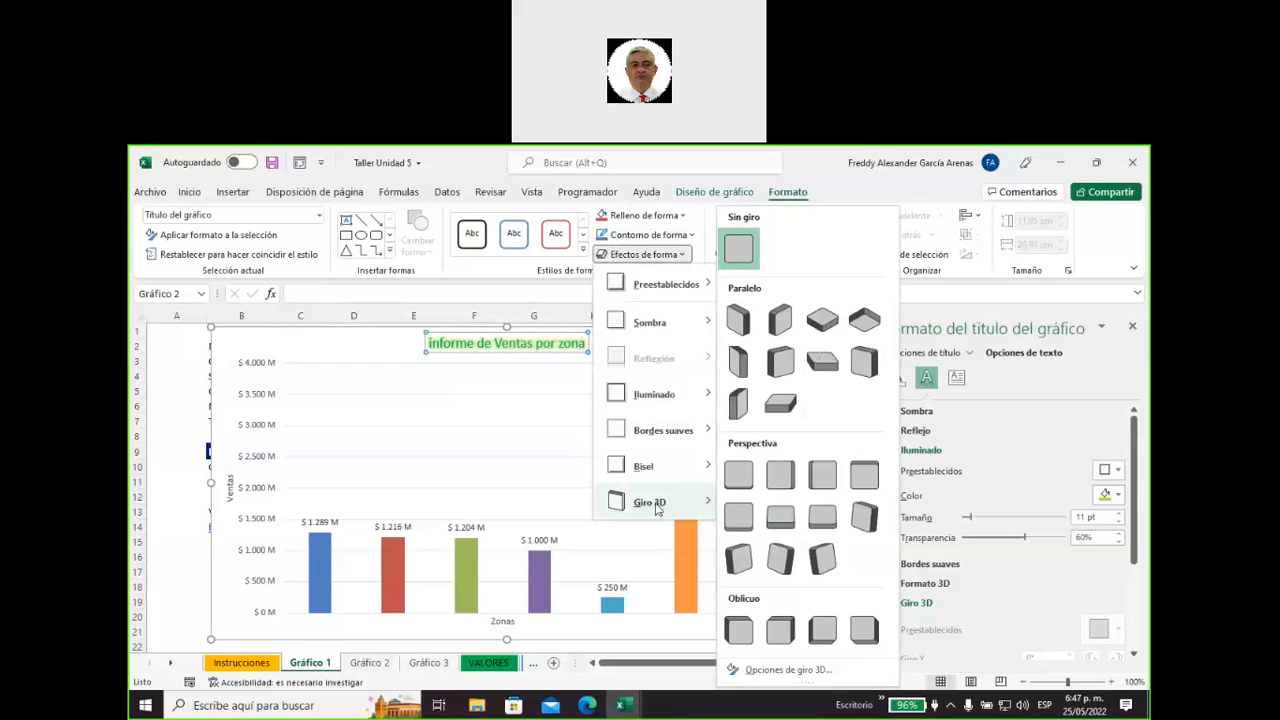
left_click(779, 563)
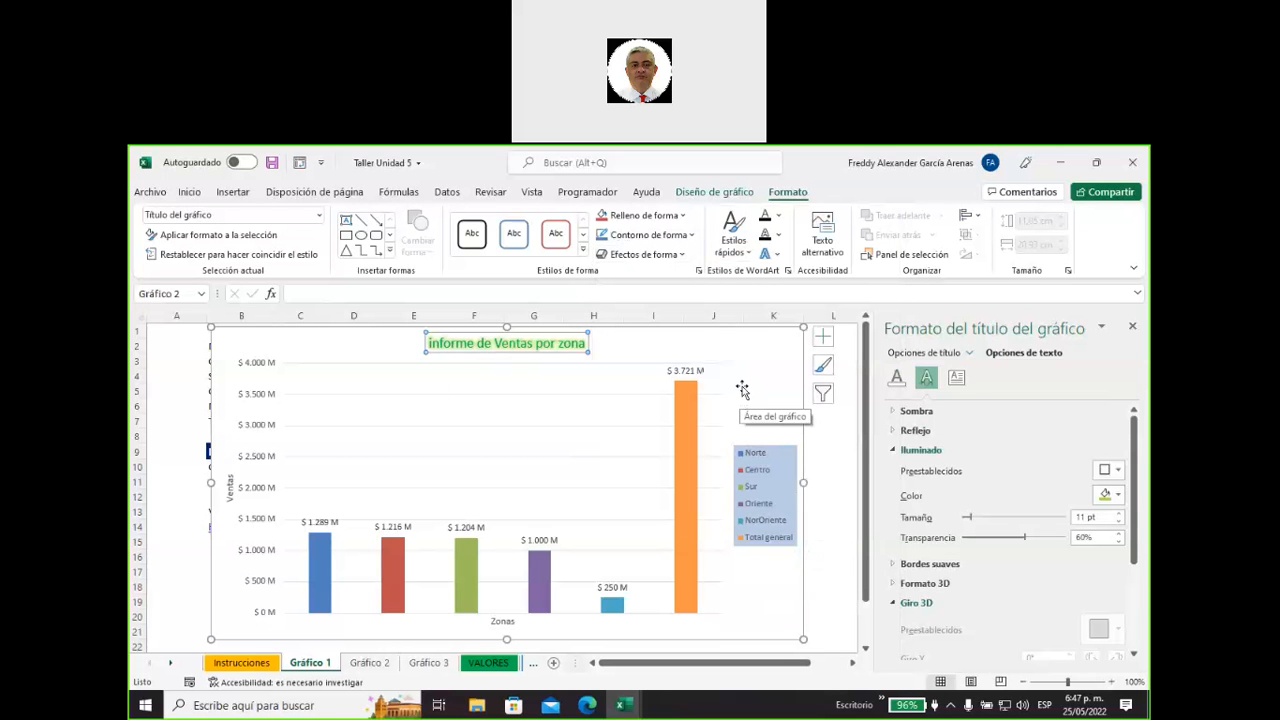
Try applying the first parallel 3D rotation to all columns of the Ventas series.
left_click(684, 410)
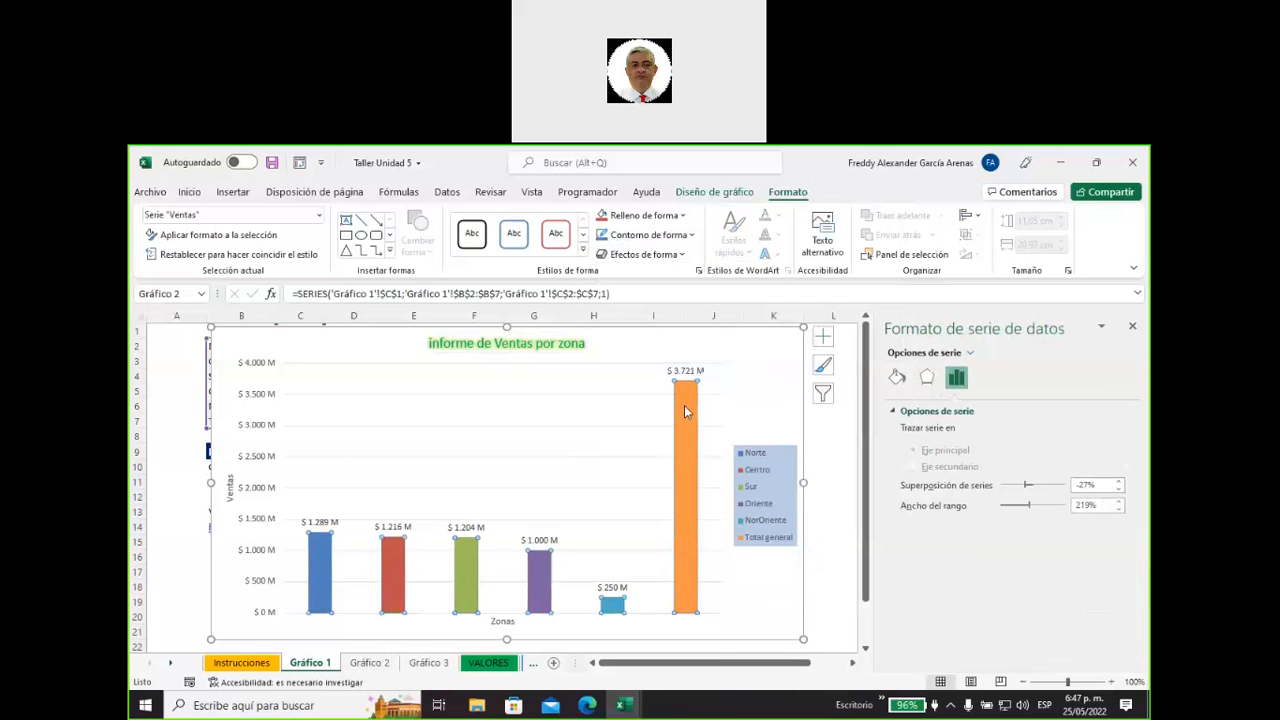
left_click(897, 378)
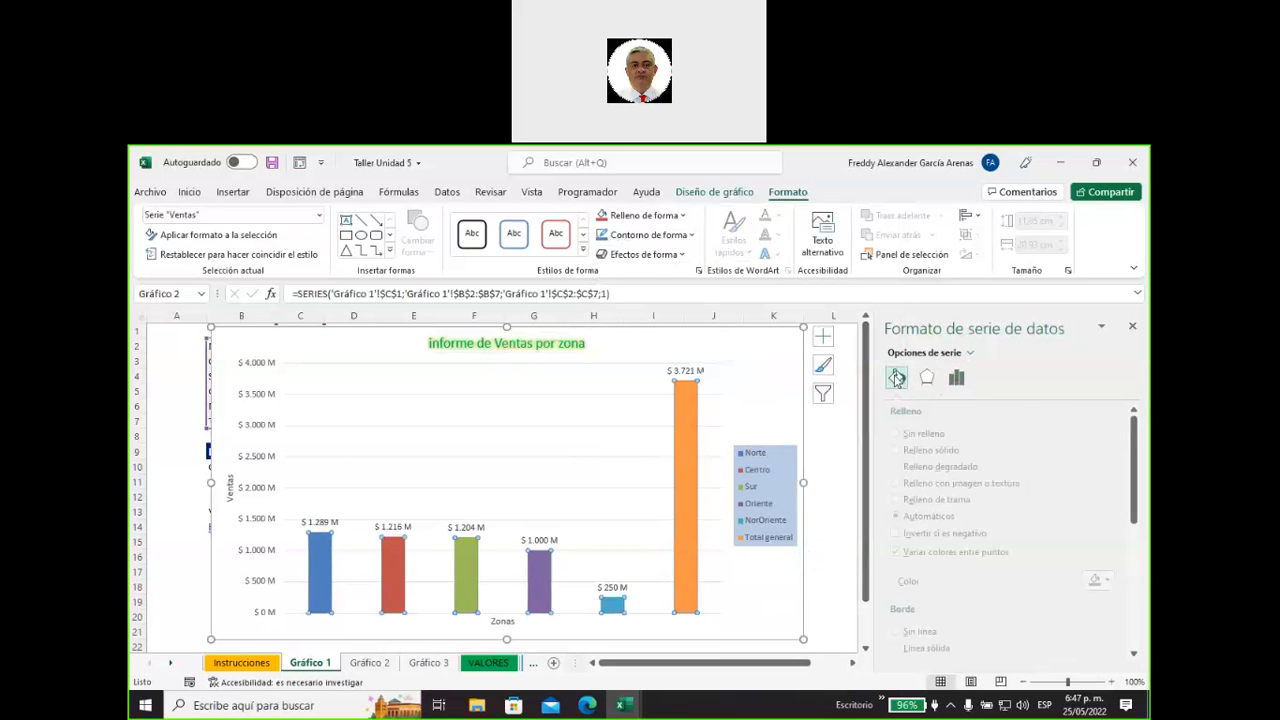
left_click(657, 256)
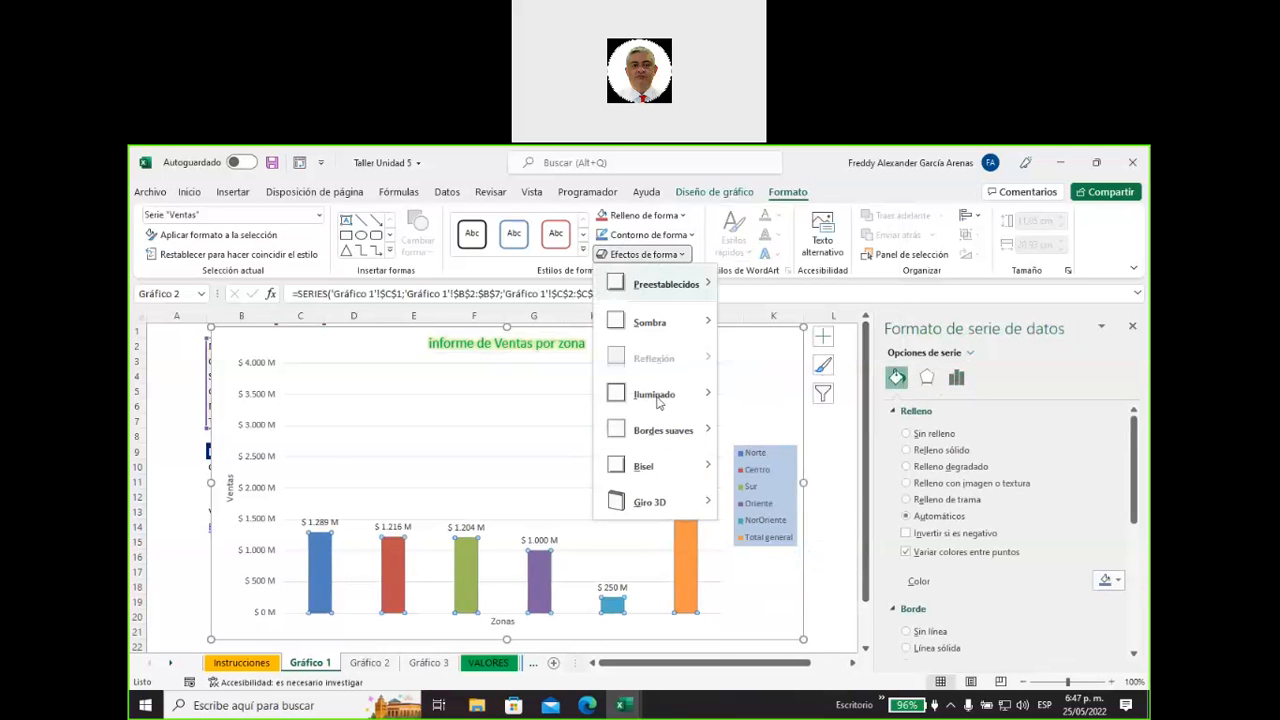
mouse_move(659, 472)
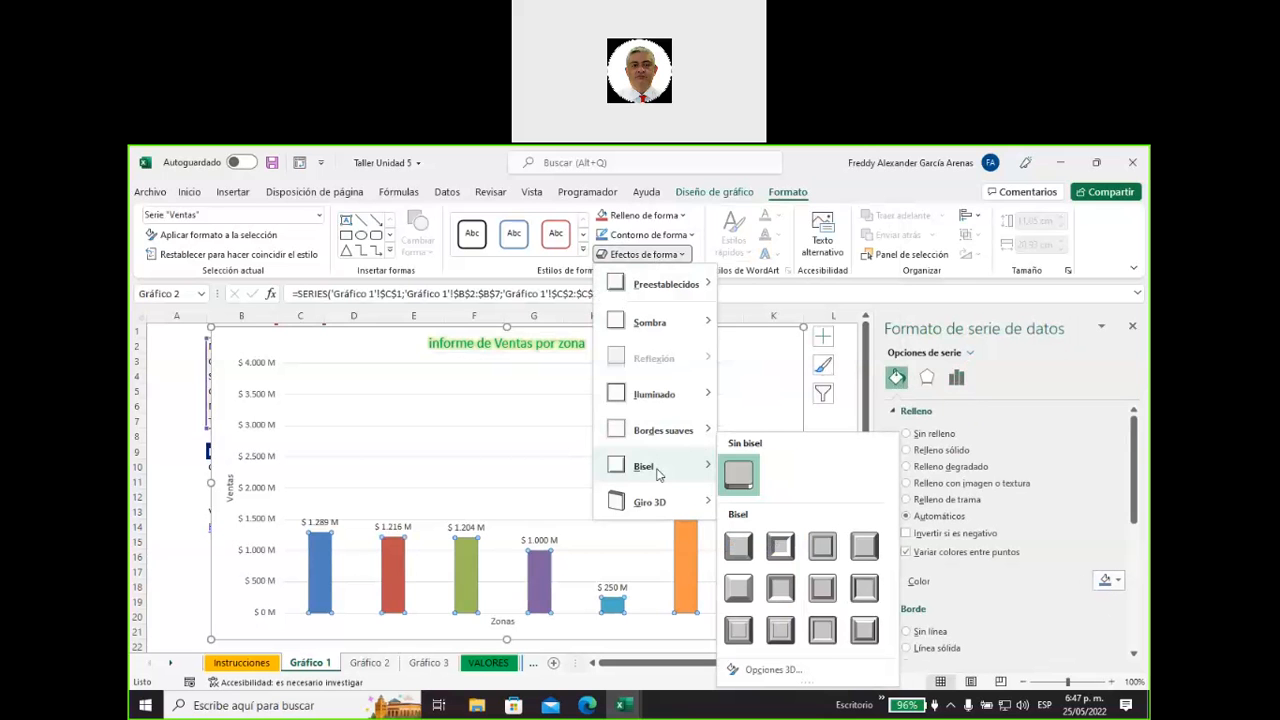
mouse_move(659, 502)
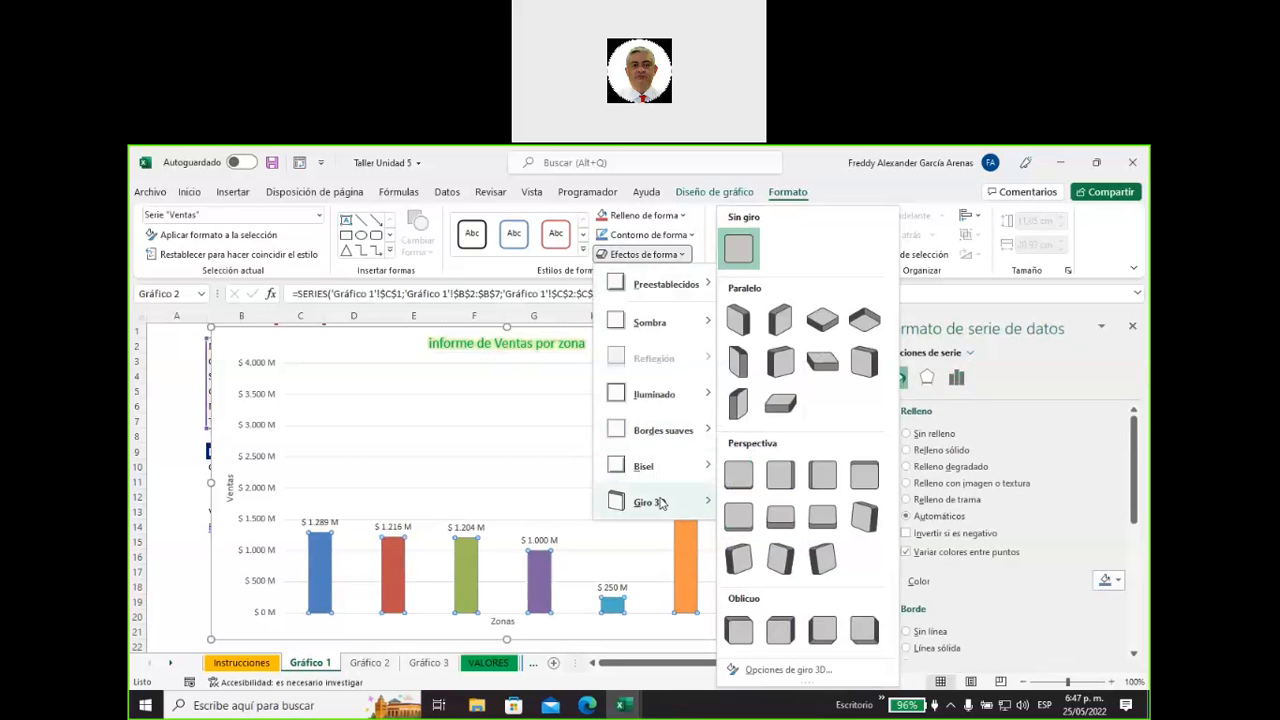
left_click(741, 332)
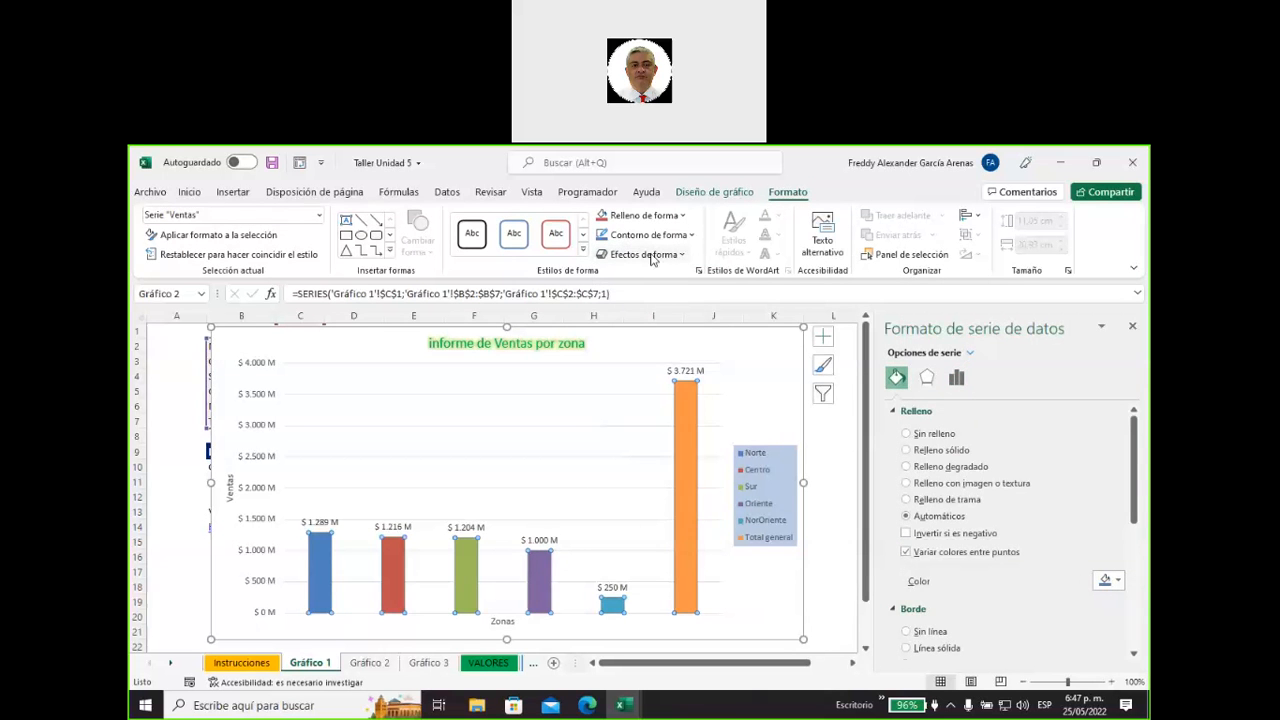
Apply the first 3D preset shape effect to all columns of the Ventas series.
left_click(651, 256)
mouse_move(652, 287)
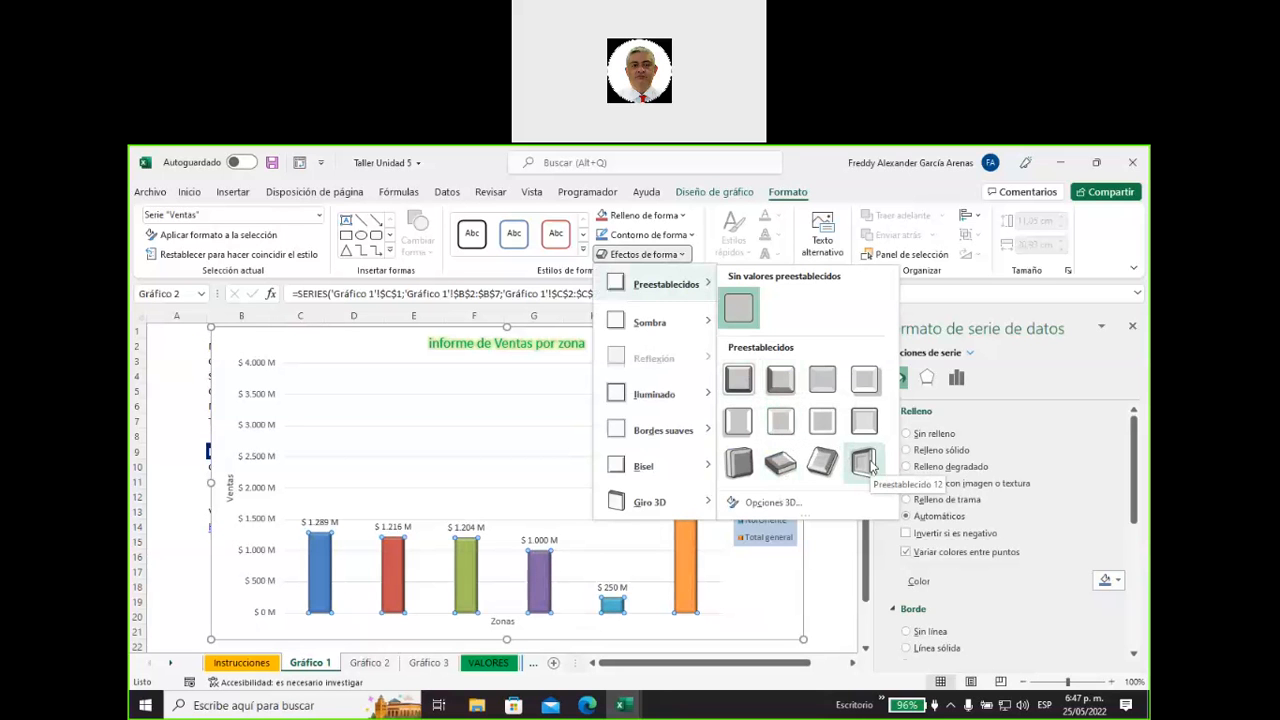
left_click(742, 388)
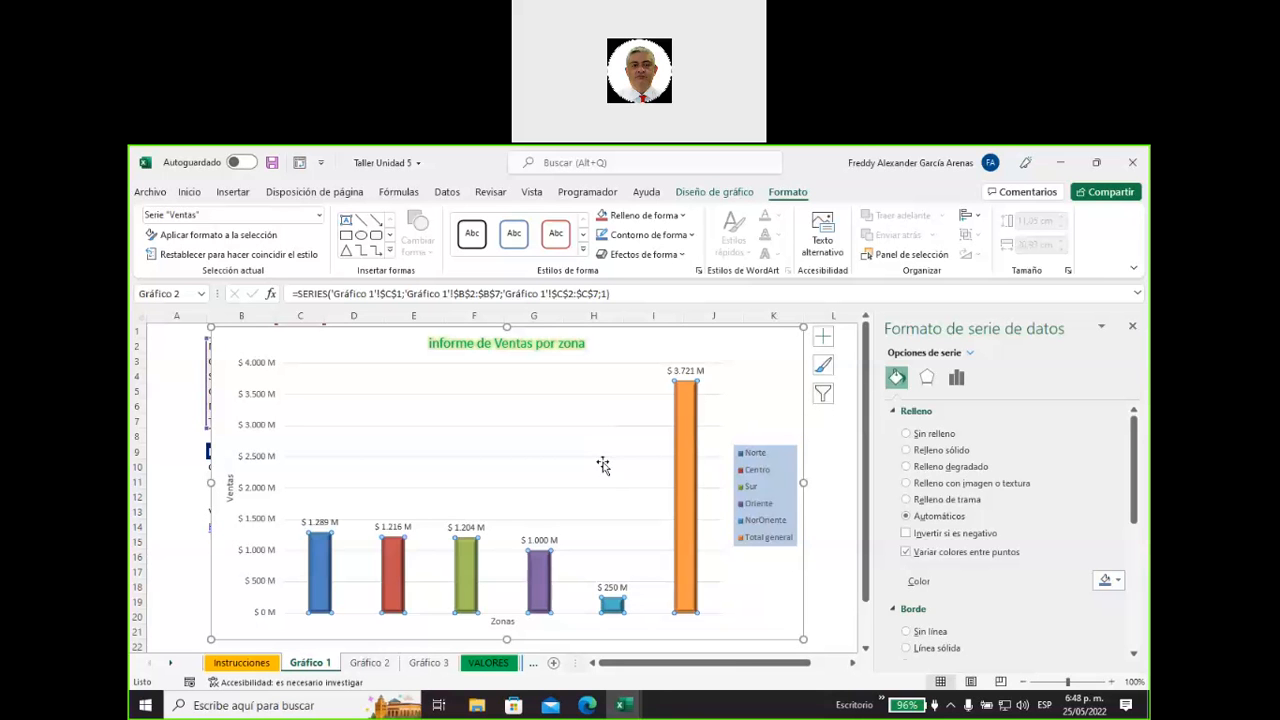
left_click(621, 480)
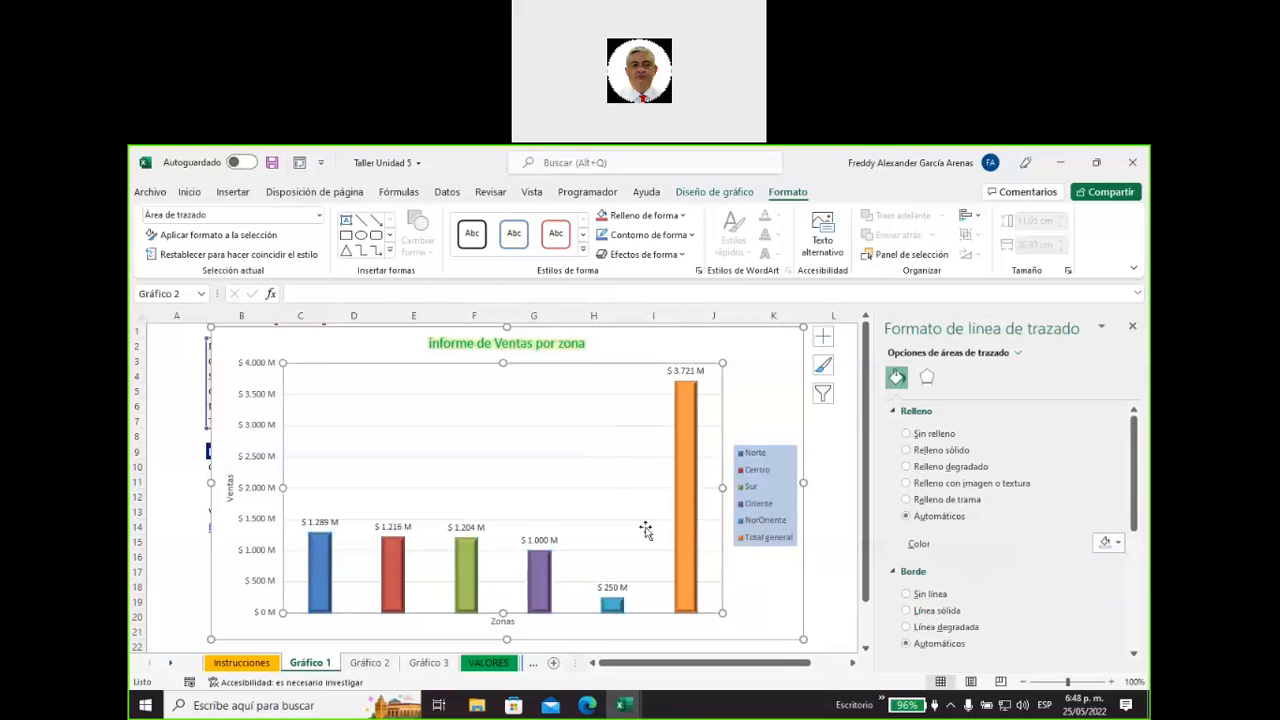
Change the bevel of the Ventas series columns to the first bevel style.
left_click(689, 500)
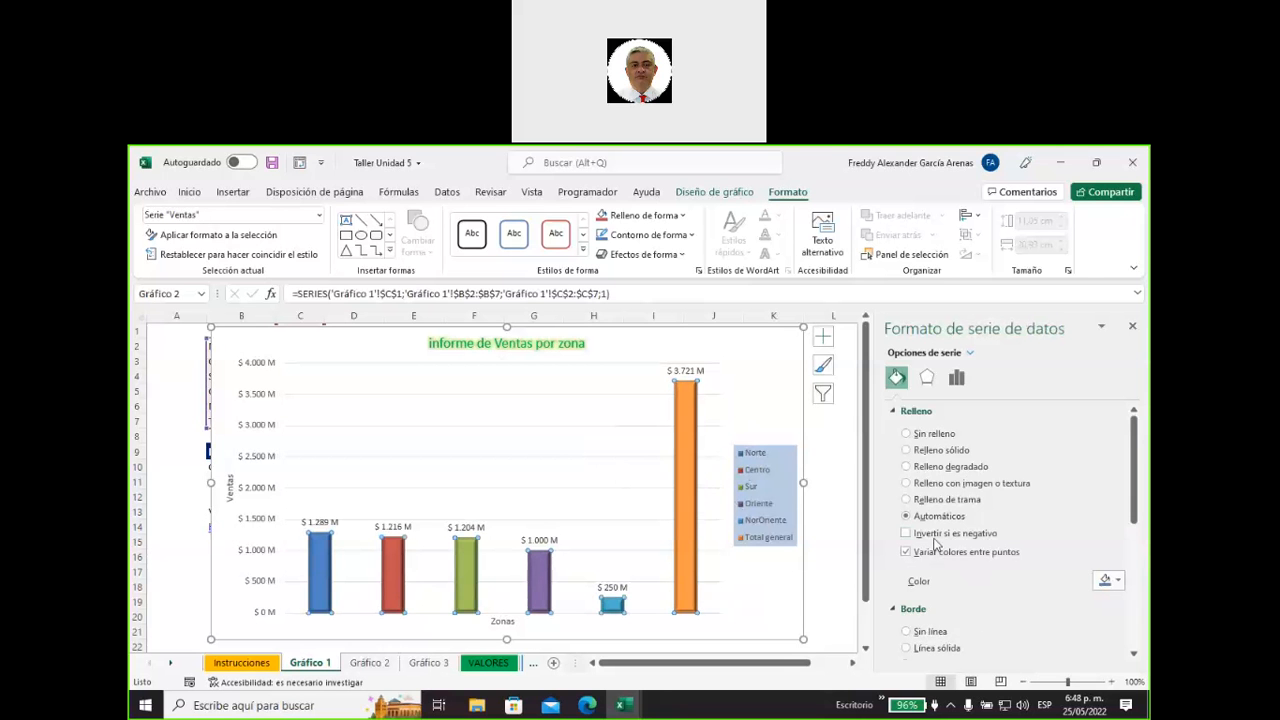
left_click(643, 254)
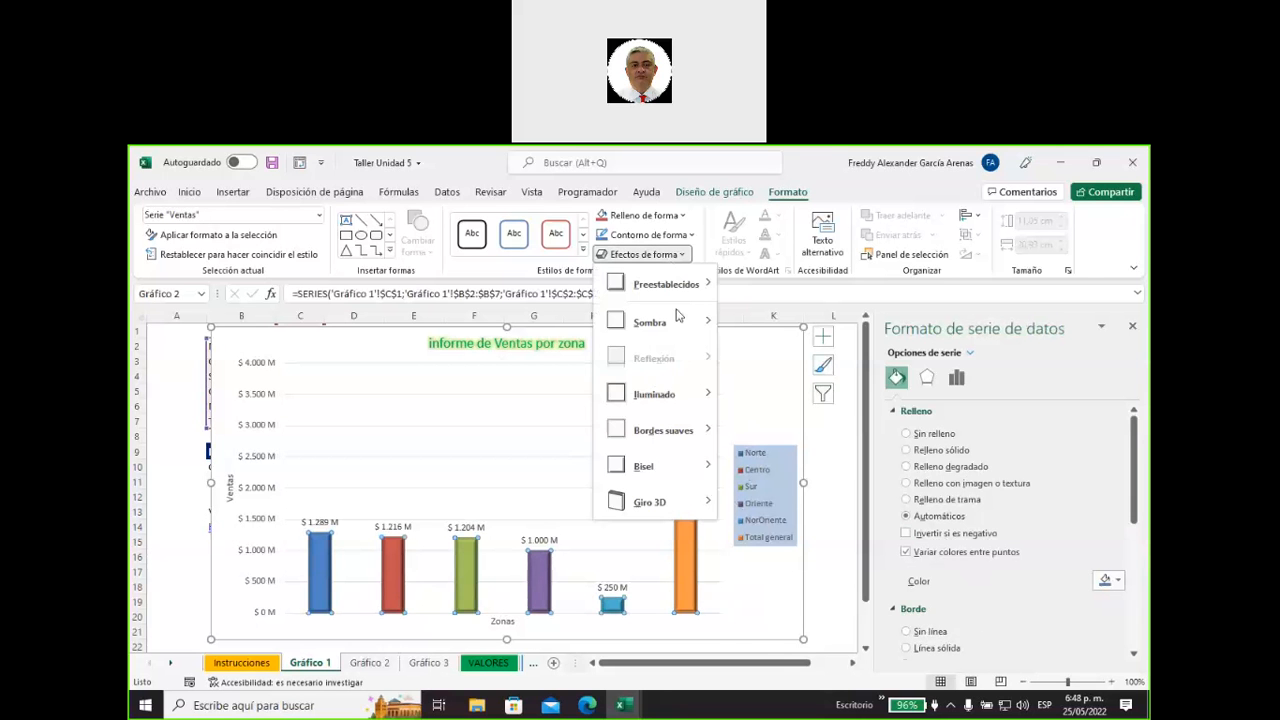
mouse_move(662, 474)
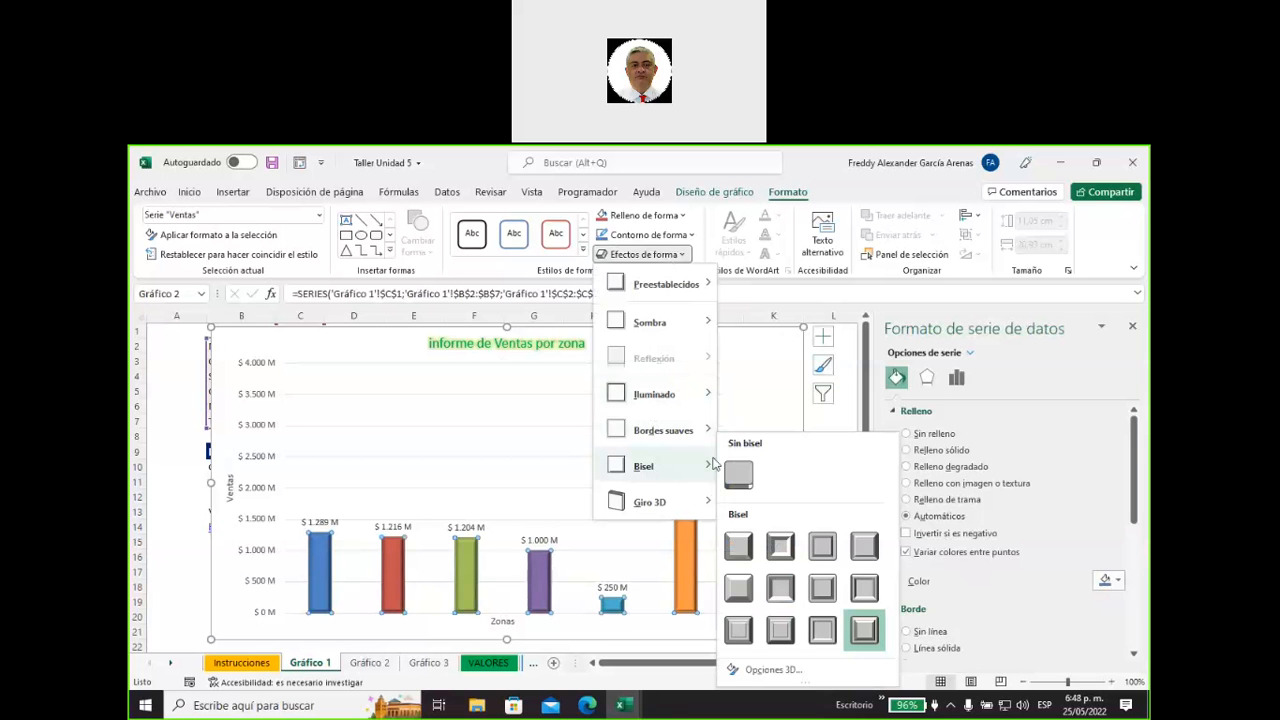
left_click(740, 547)
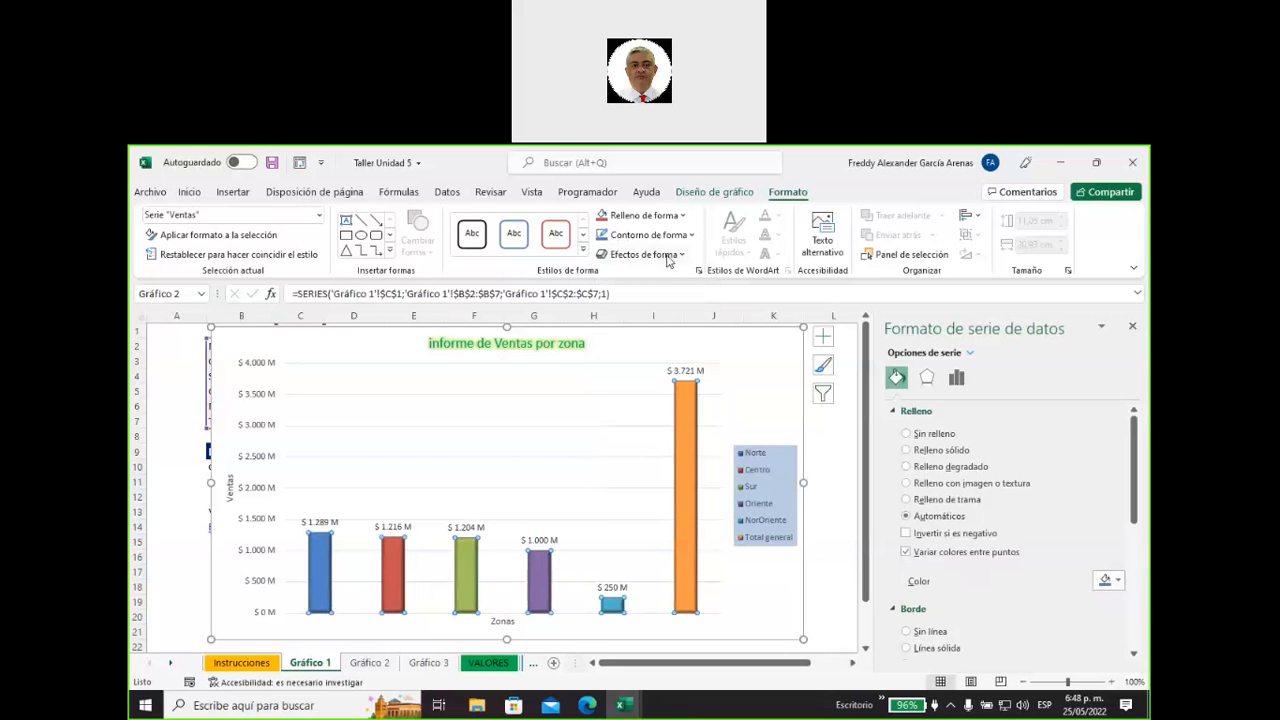
Try applying the left perspective 3D rotation (Perspectiva: izquierda) to the Ventas series columns.
left_click(670, 256)
mouse_move(659, 505)
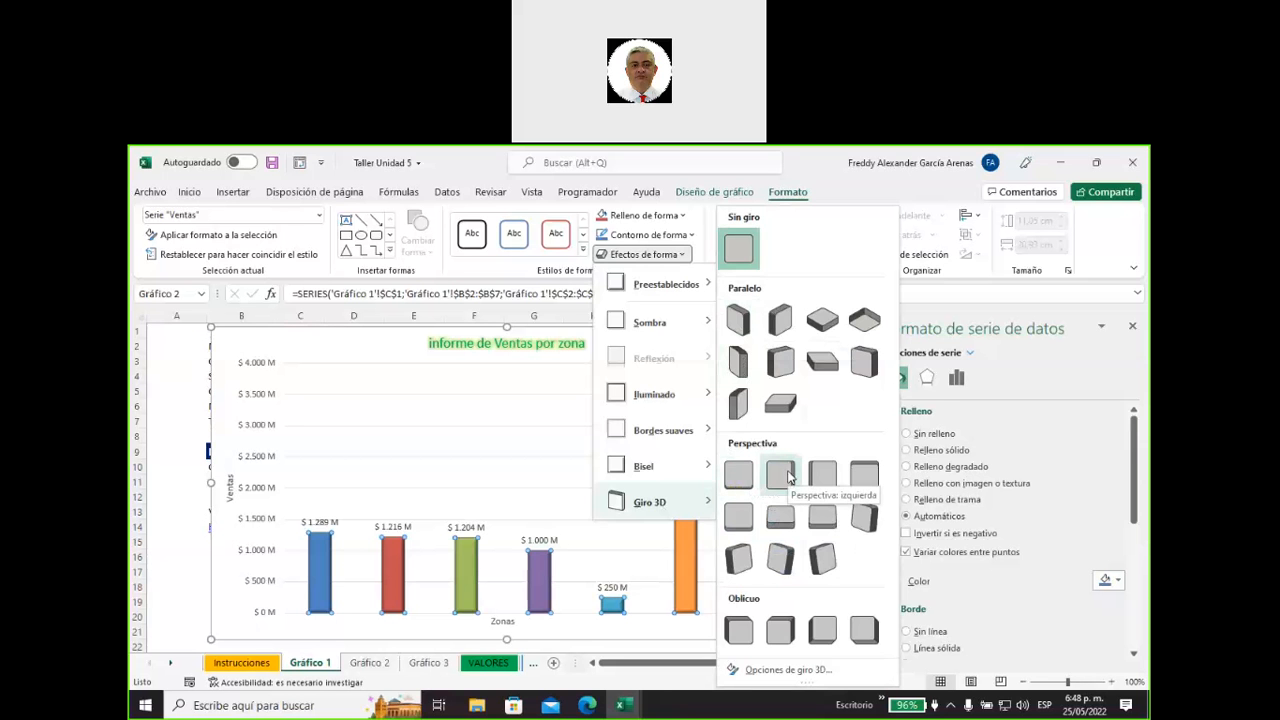
left_click(788, 477)
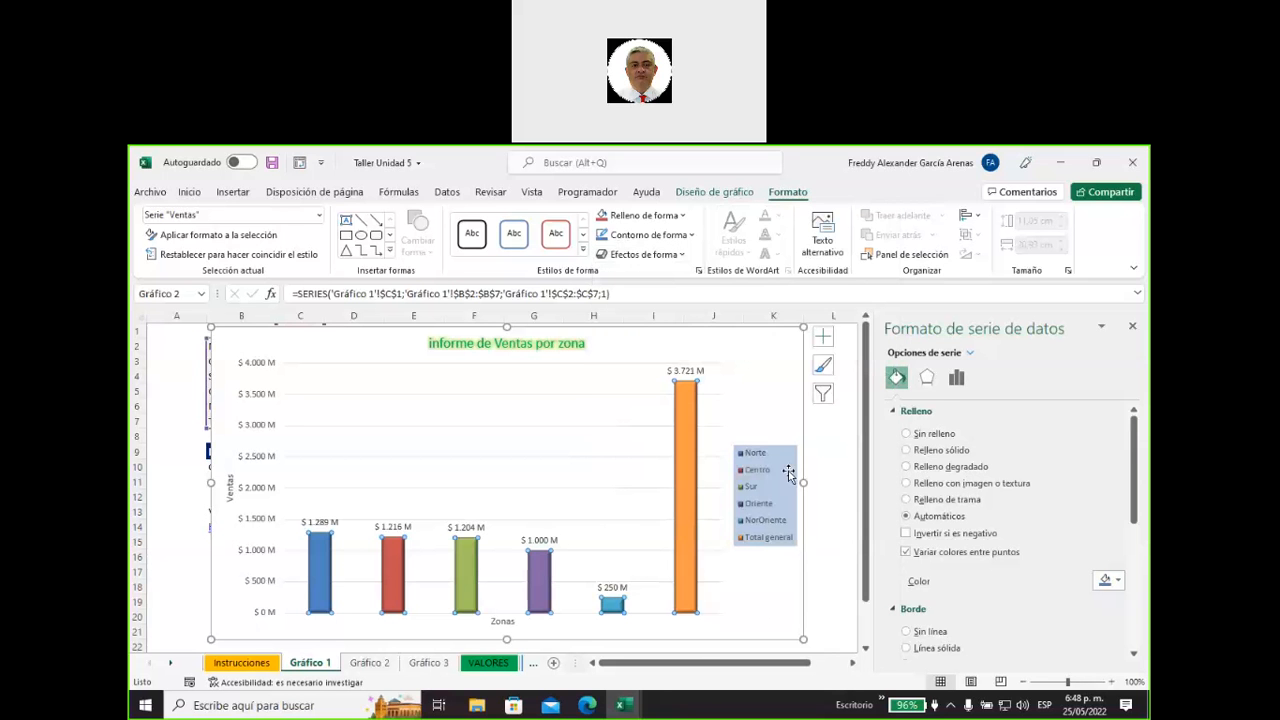
Try applying a perspective 3D rotation to the whole chart area.
left_click(797, 400)
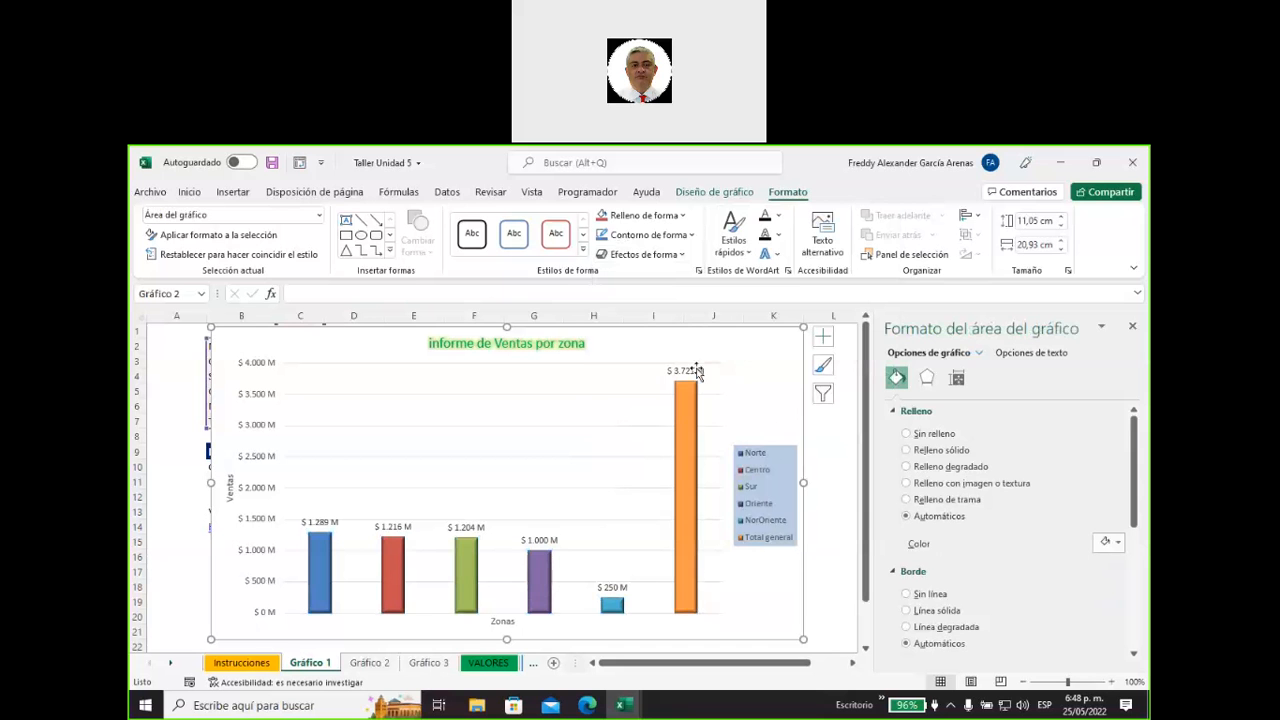
left_click(683, 256)
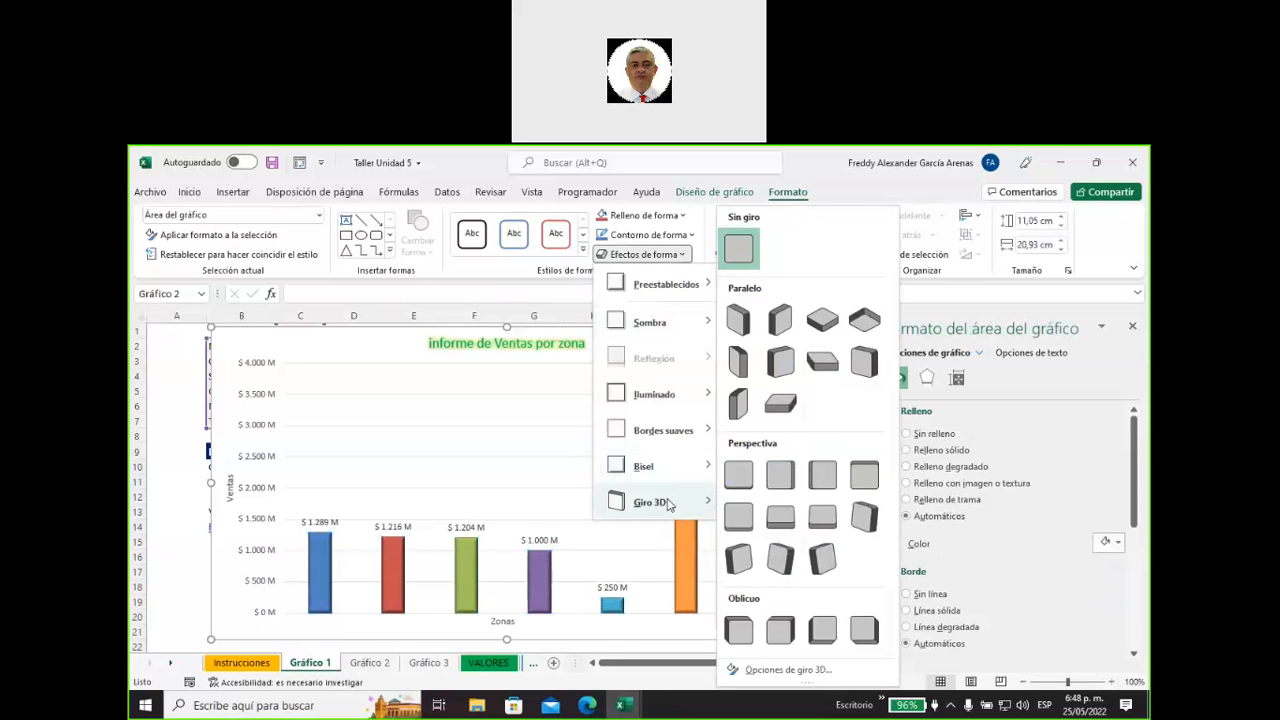
left_click(782, 515)
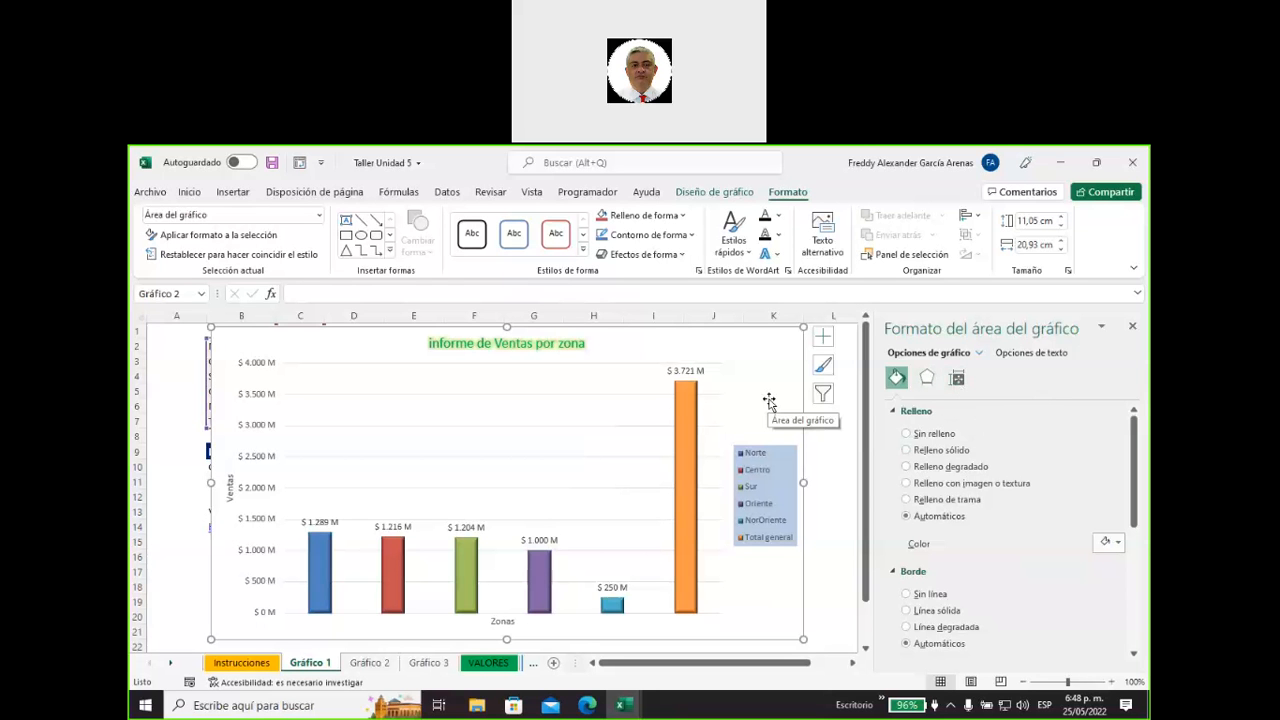
Close the chart area formatting options and move the column chart away from the data so it starts at about column P.
left_click(959, 382)
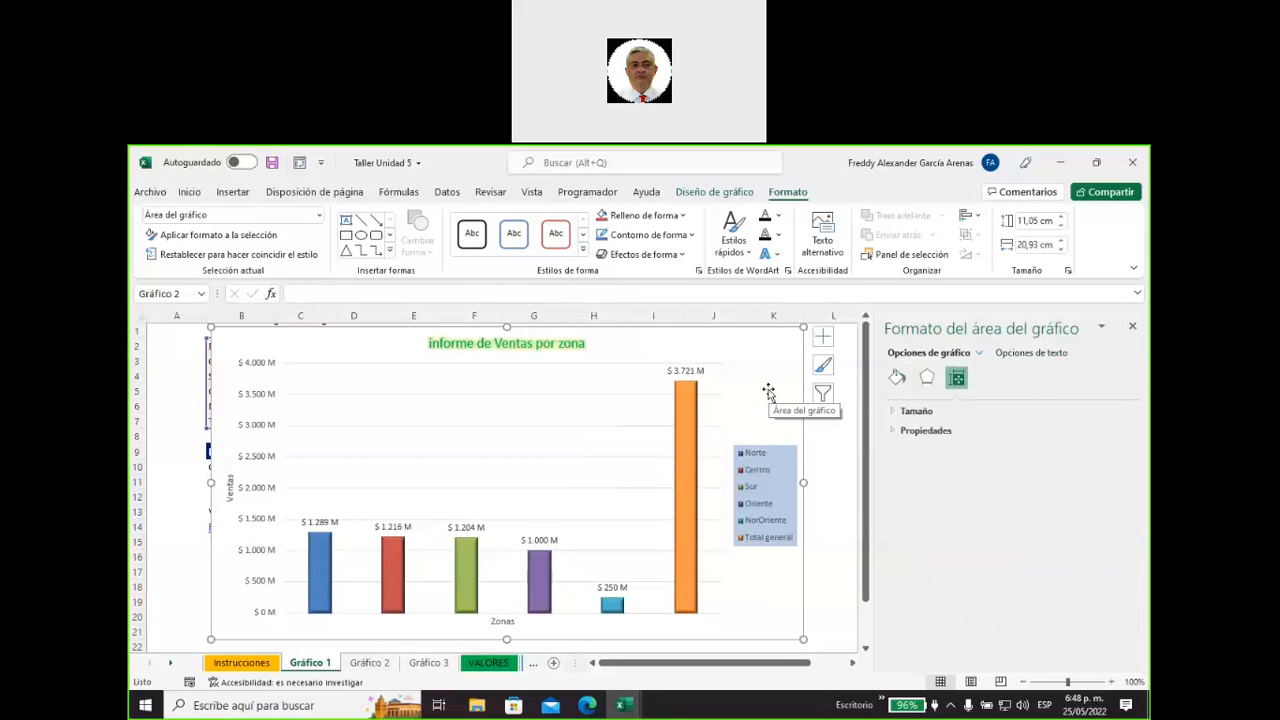
left_click(1135, 327)
left_click_drag(610, 343, 1043, 433)
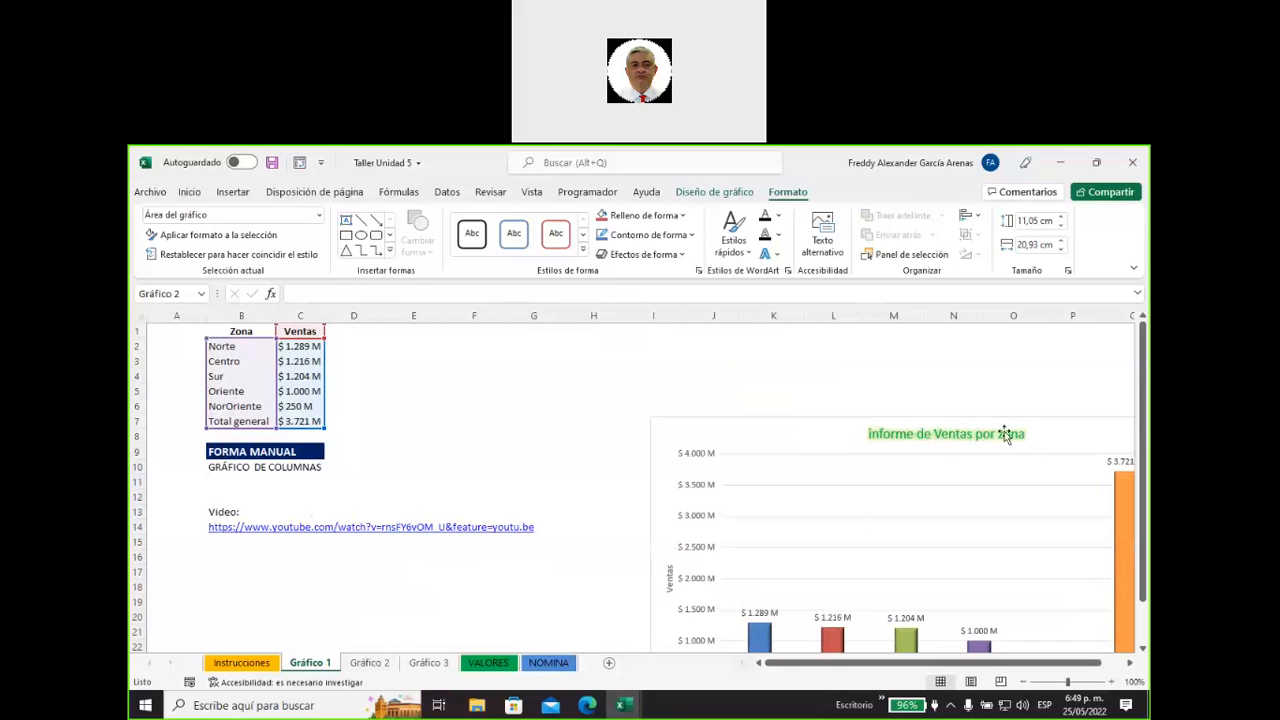
left_click_drag(783, 437, 1080, 356)
left_click_drag(957, 357, 1077, 345)
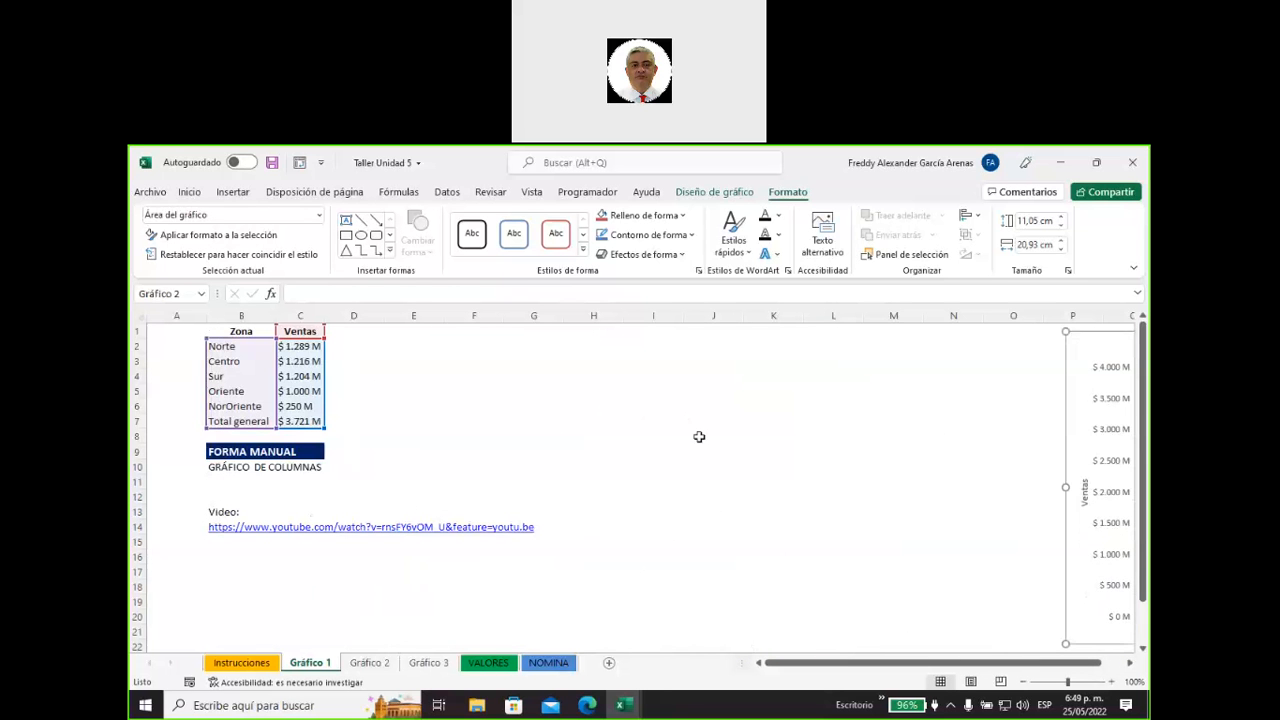
Insert a 2D pie chart (Circular) from the zone and sales data in B1:C7.
left_click(678, 436)
left_click_drag(240, 331, 302, 426)
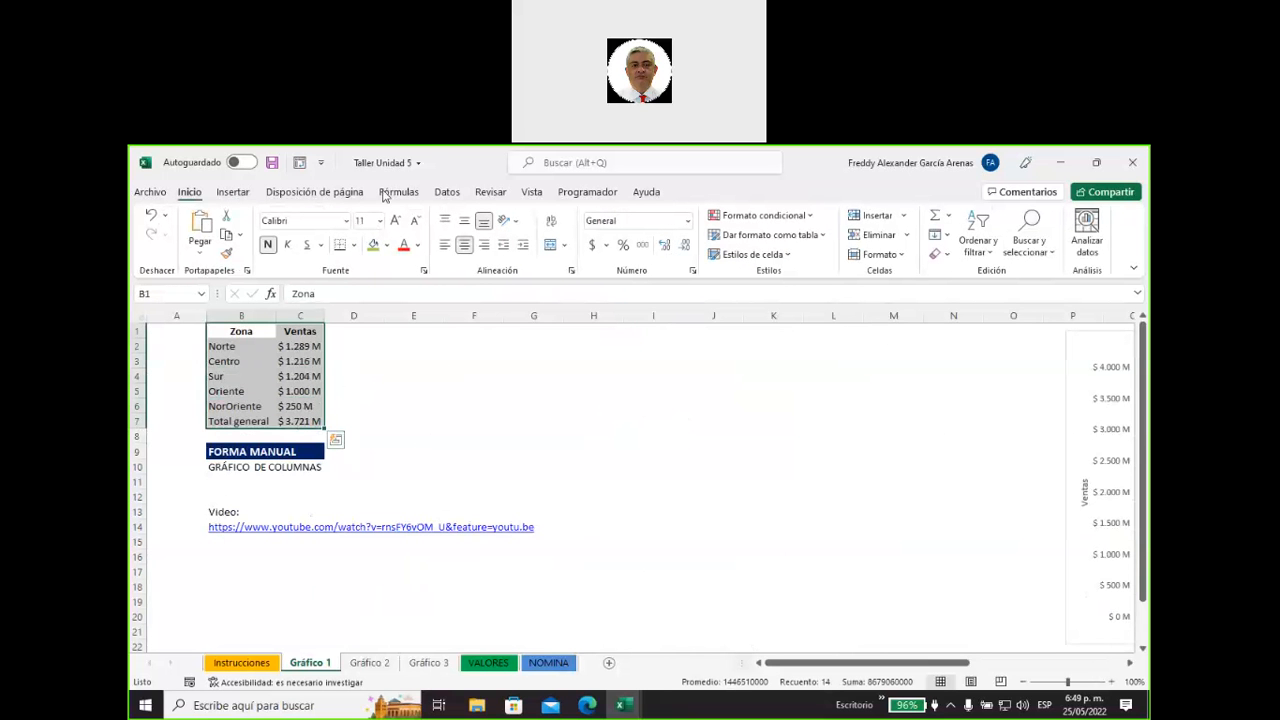
left_click(233, 192)
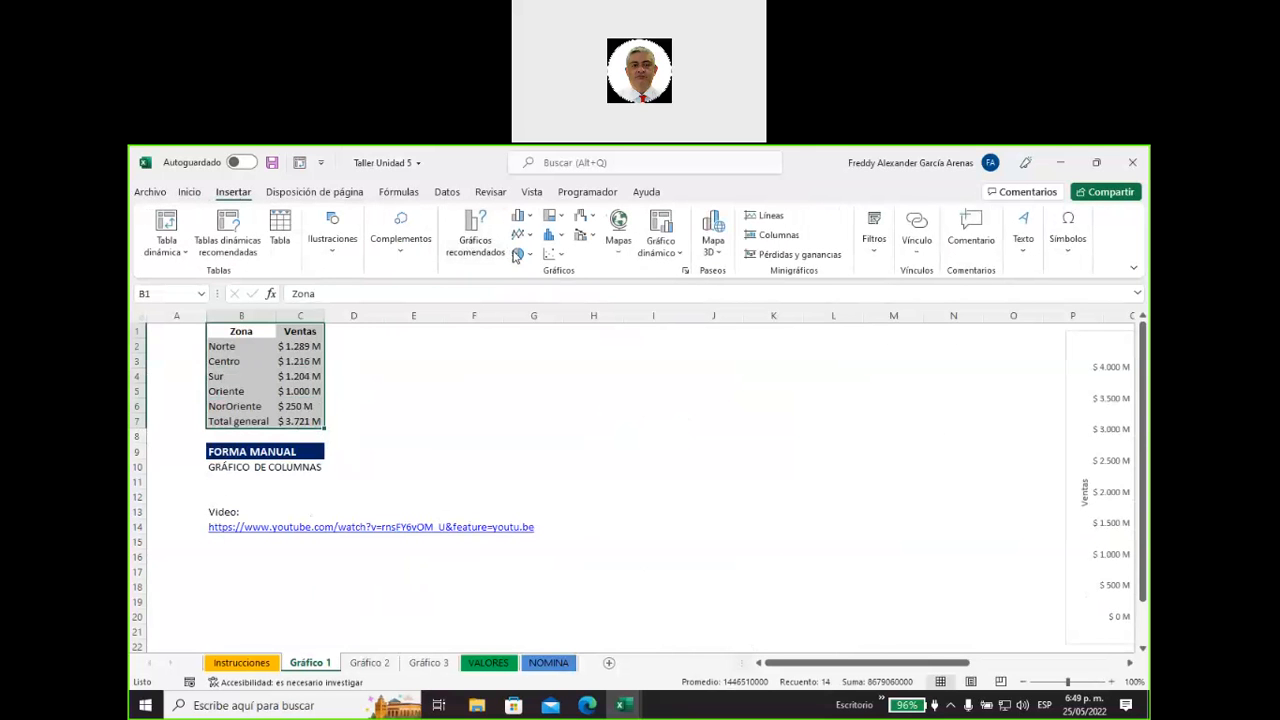
left_click(518, 254)
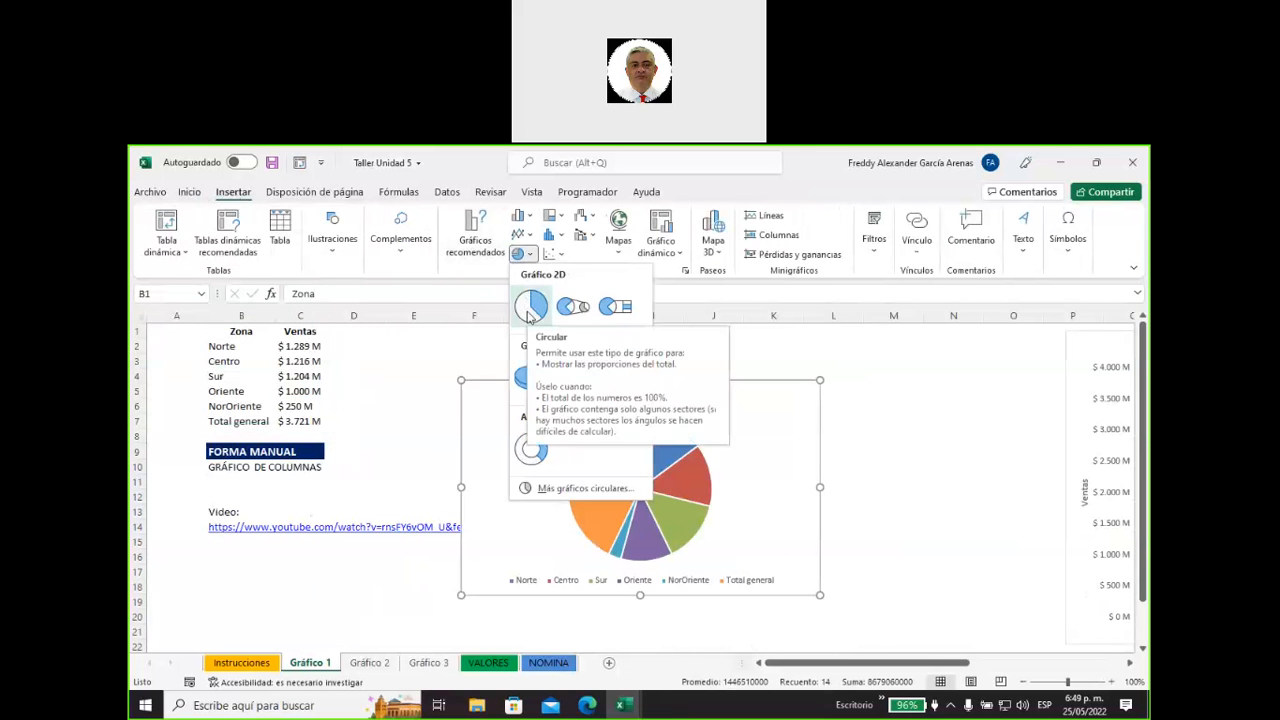
left_click(531, 305)
Reposition and enlarge the pie chart to span about columns F to M, and apply the Estilo 3 chart style.
left_click_drag(691, 408, 671, 364)
left_click_drag(800, 551, 937, 634)
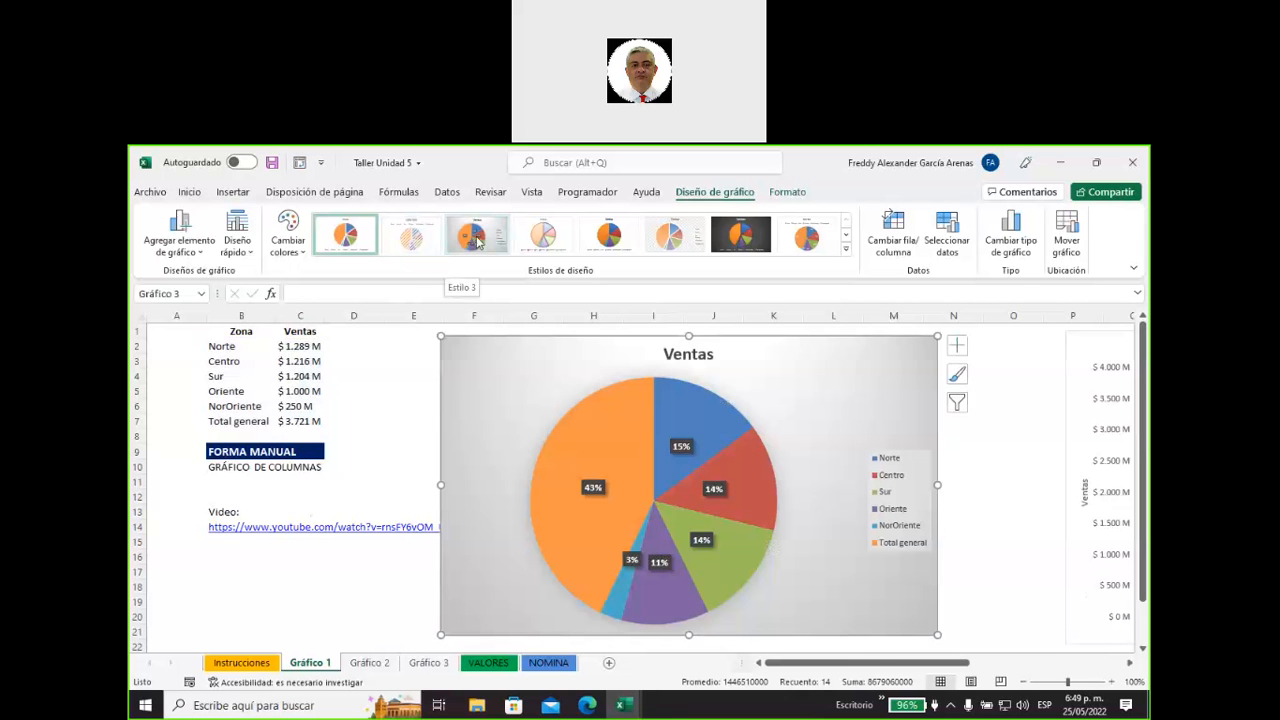
left_click(476, 238)
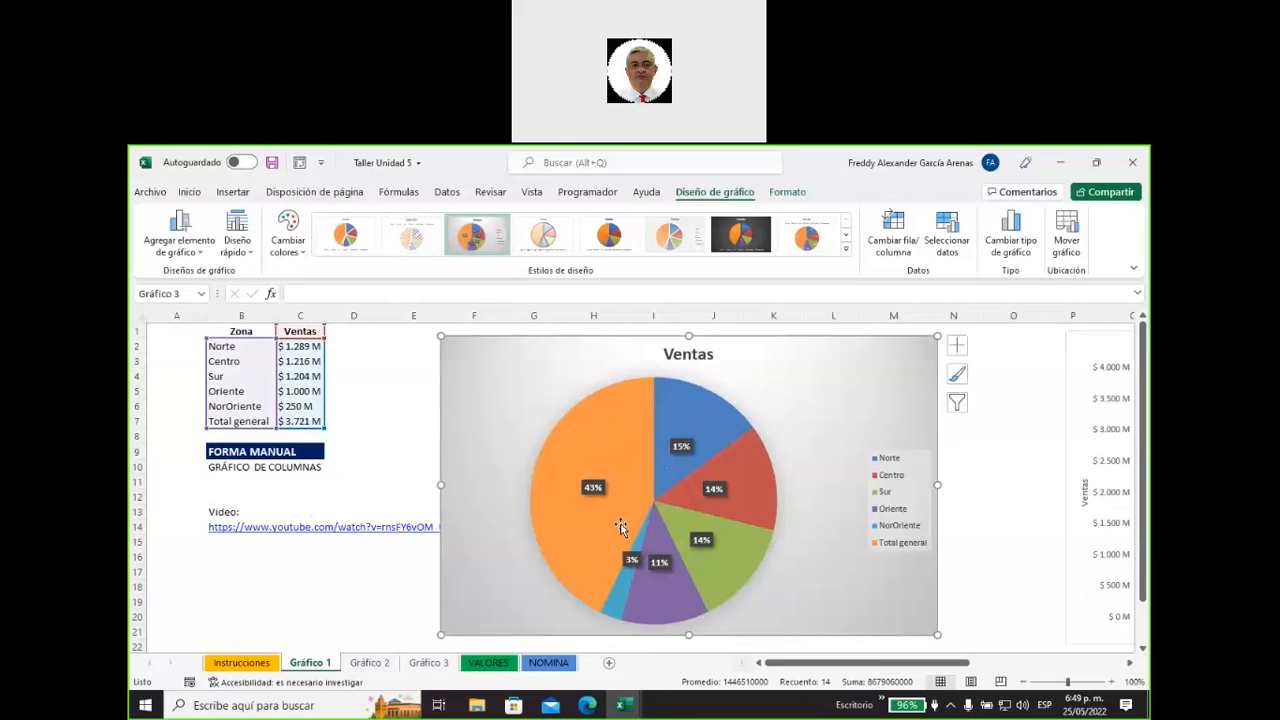
Exclude the Total general row from the pie chart by setting its data range to ='Gráfico 1'!$B$1:$C$6.
mouse_move(619, 474)
mouse_move(600, 503)
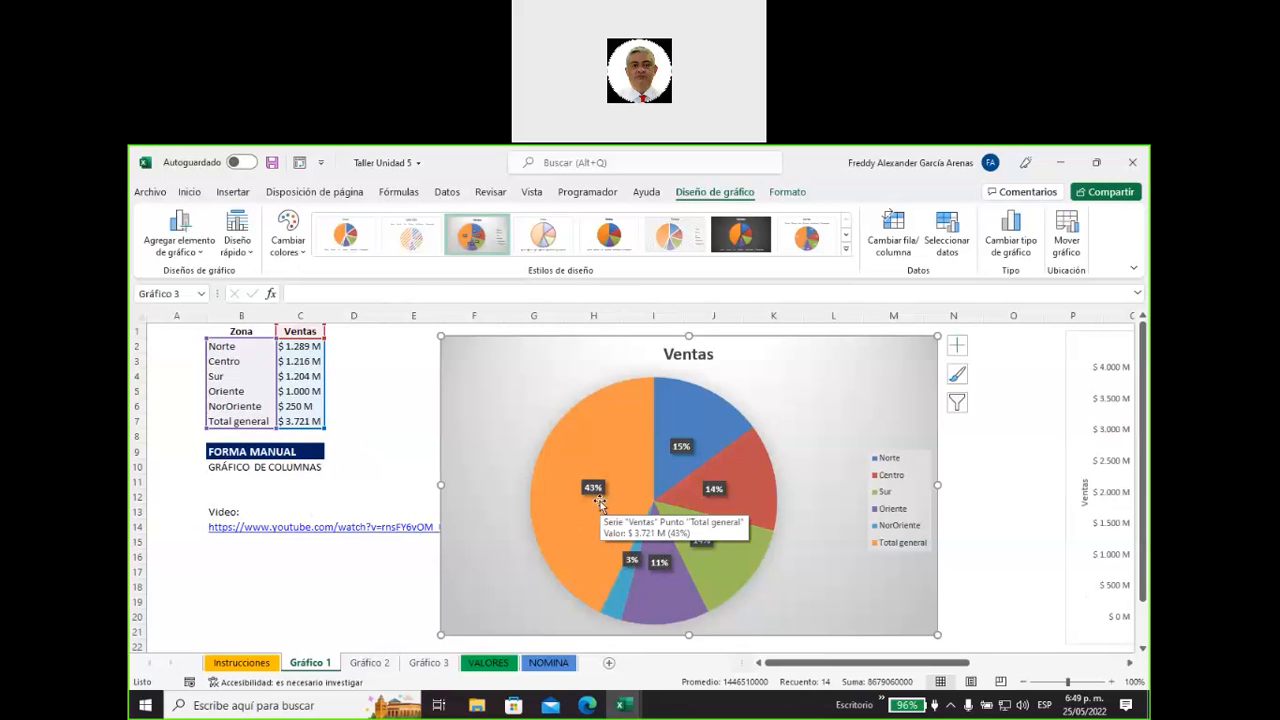
right_click(901, 363)
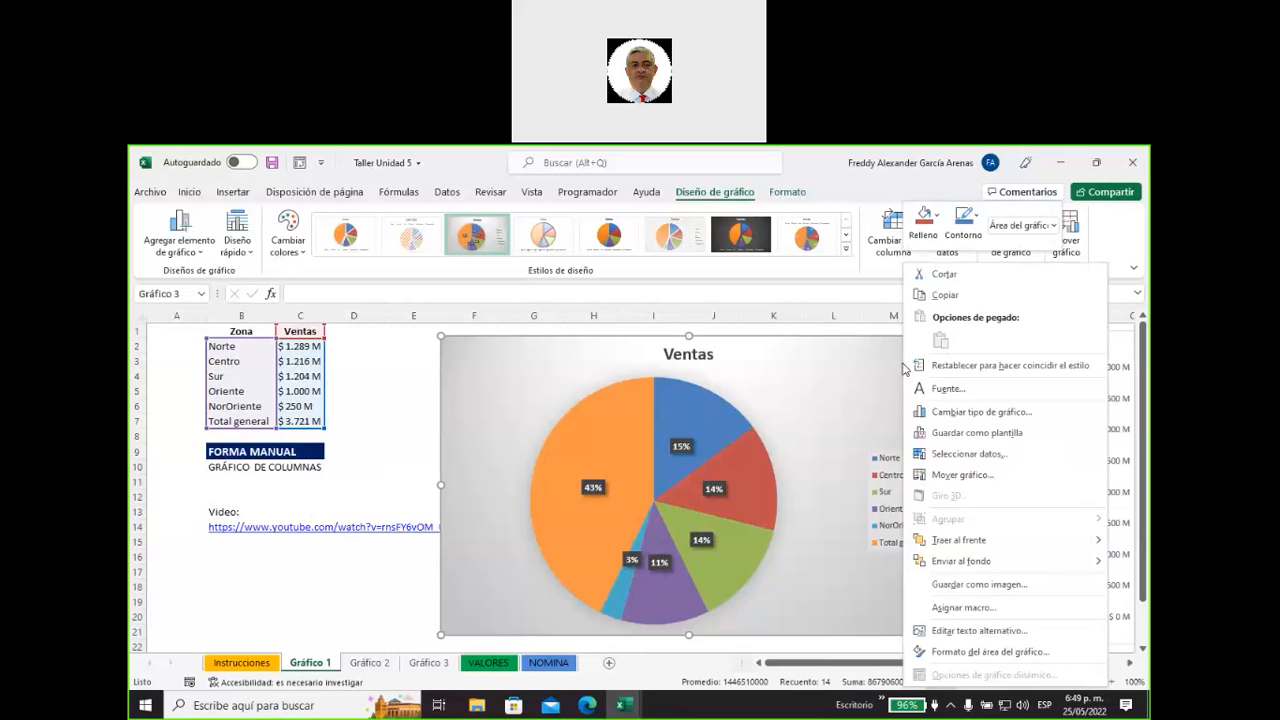
left_click(958, 456)
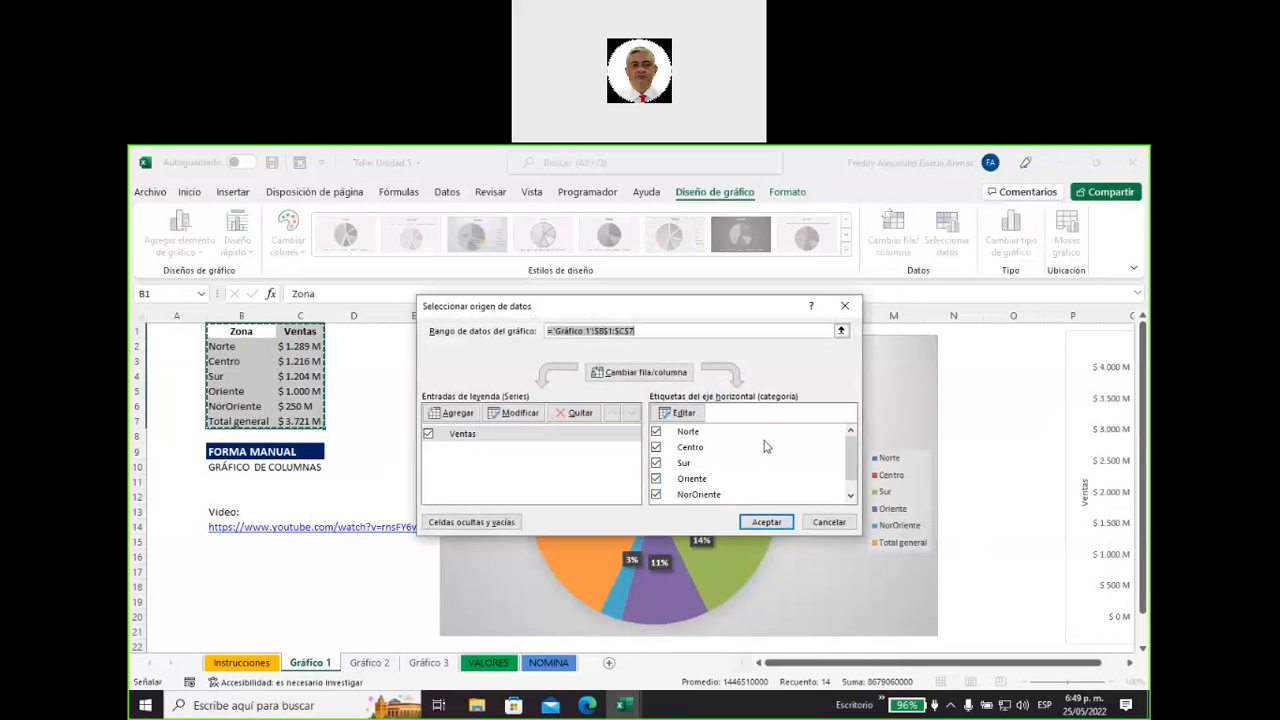
left_click(639, 330)
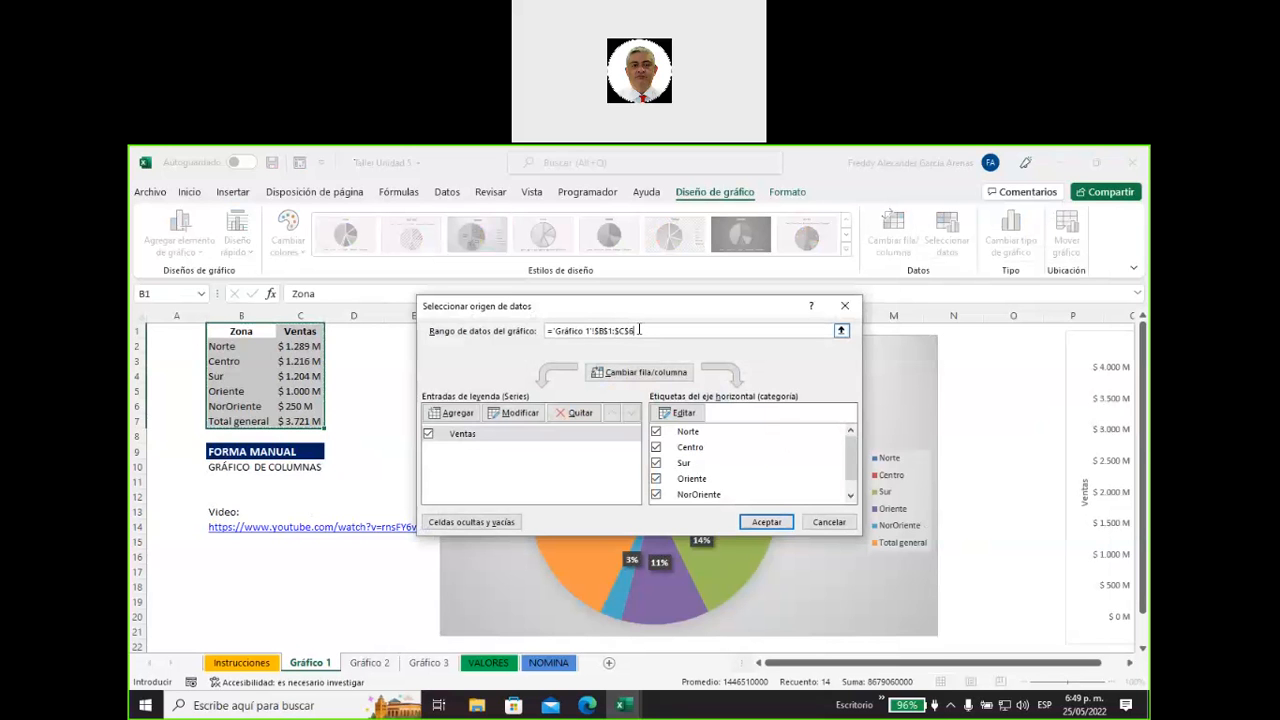
left_click(764, 522)
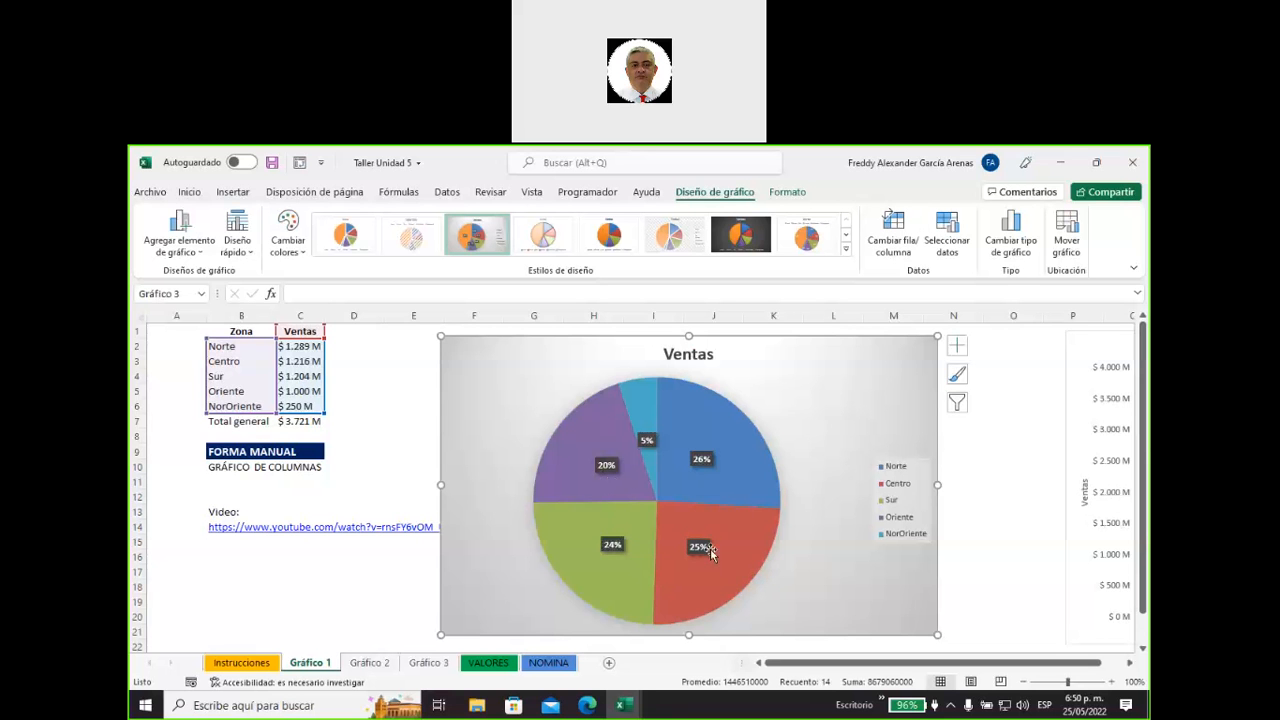
Move the pie chart next to the zone sales table so it starts at column D.
mouse_move(697, 561)
mouse_move(694, 470)
mouse_move(740, 504)
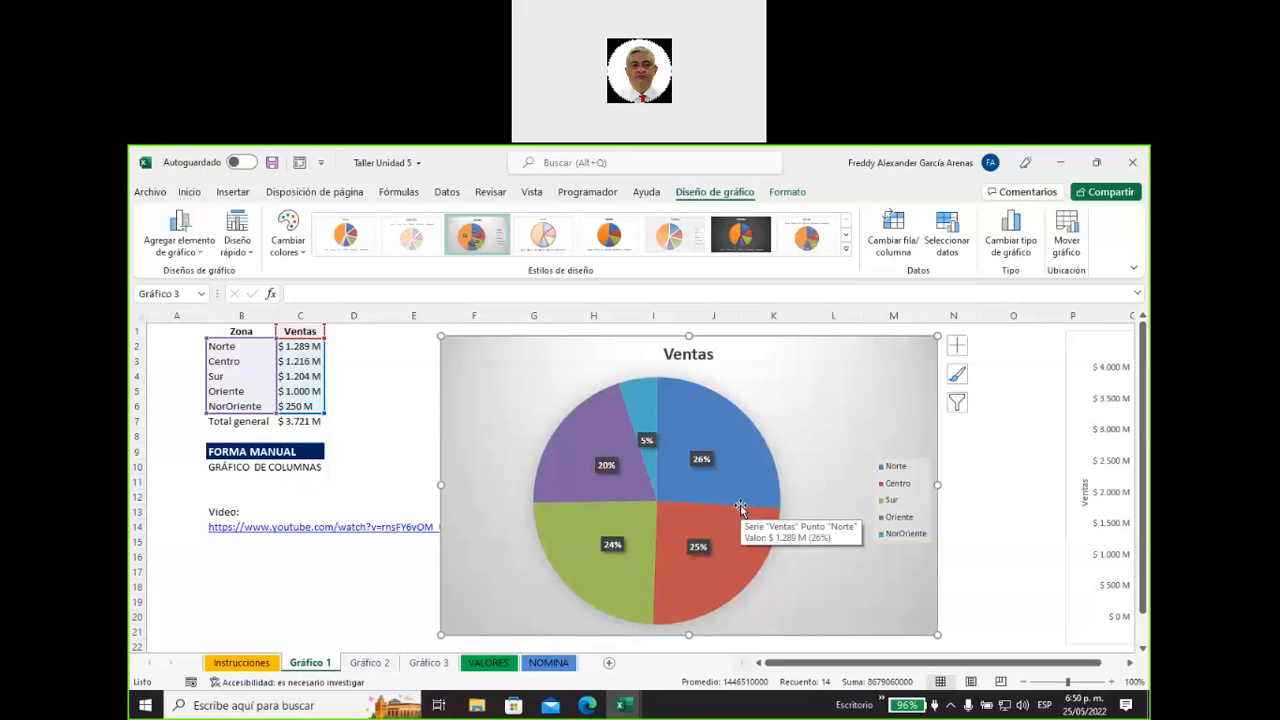
left_click(703, 462)
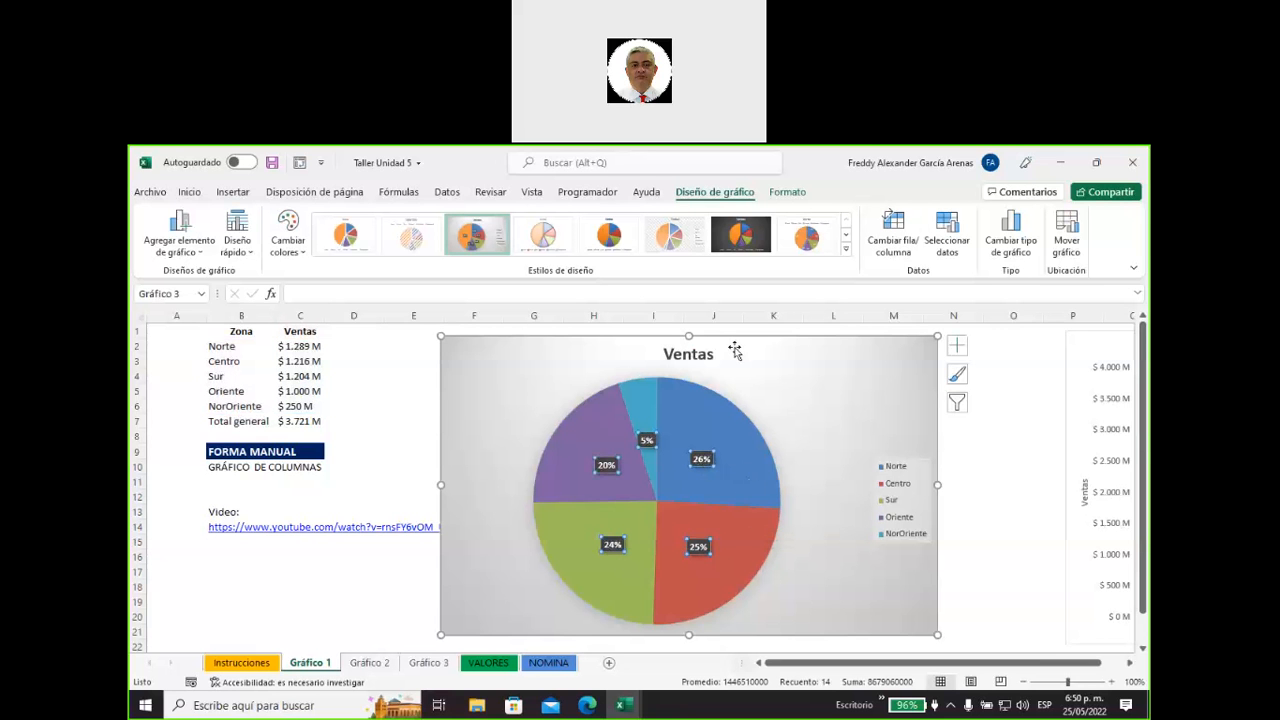
left_click_drag(735, 347, 629, 334)
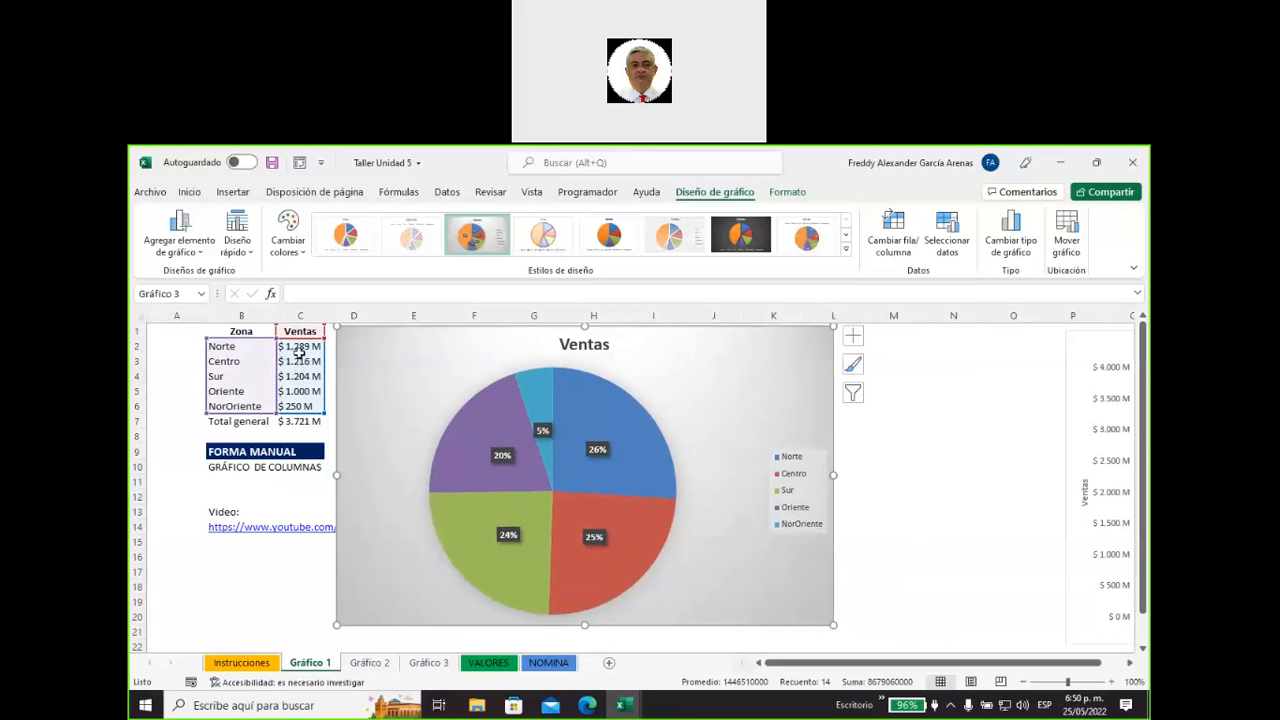
Set the pie chart's data labels to show both Valor and Porcentaje.
mouse_move(622, 434)
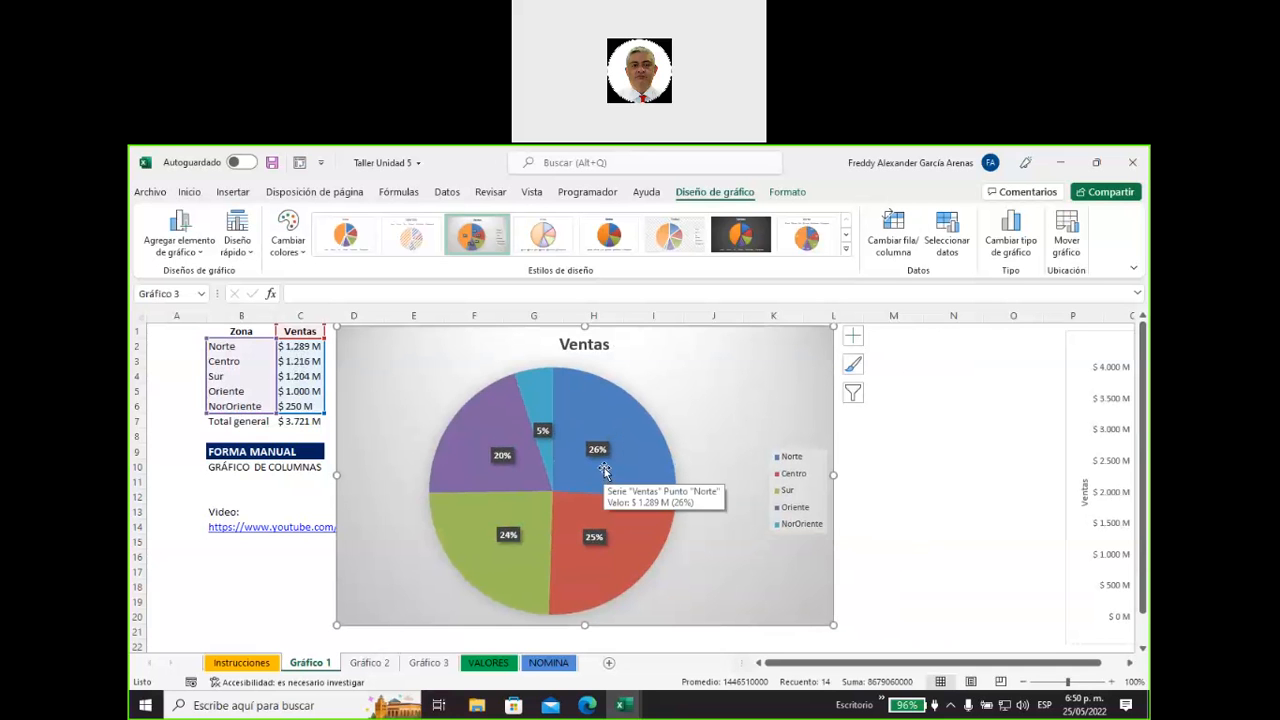
right_click(808, 348)
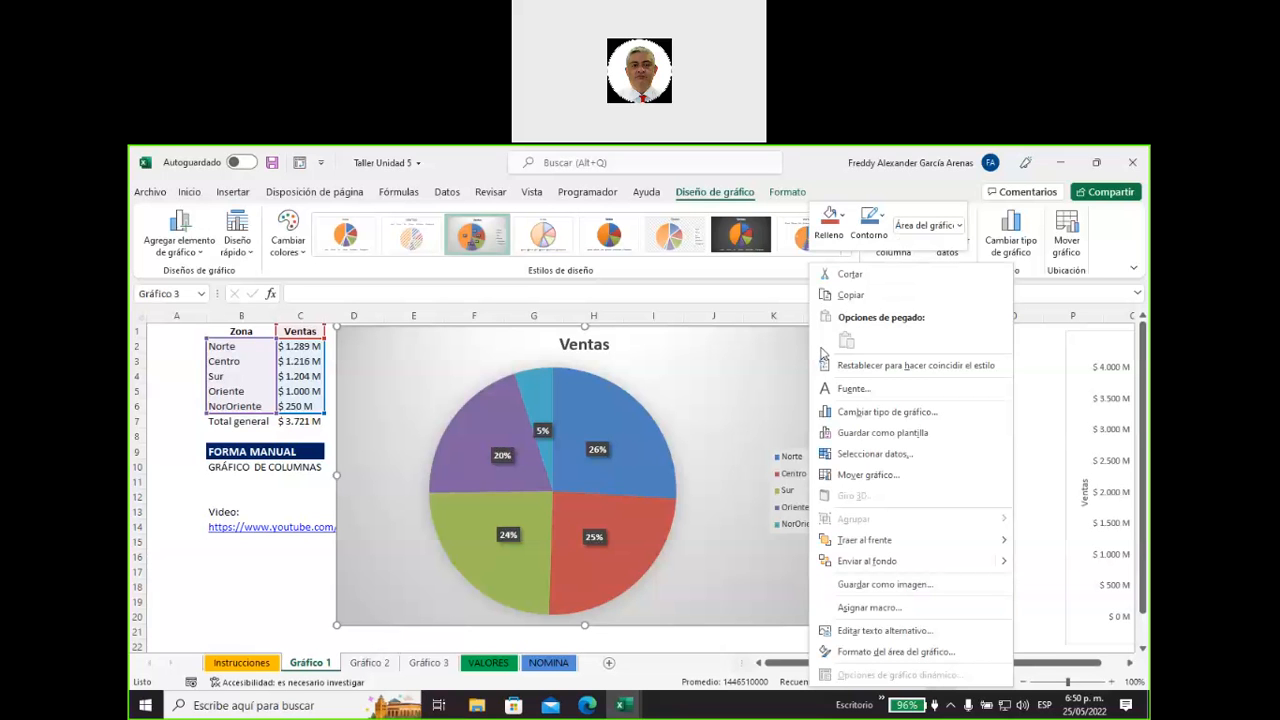
left_click(905, 652)
left_click(597, 450)
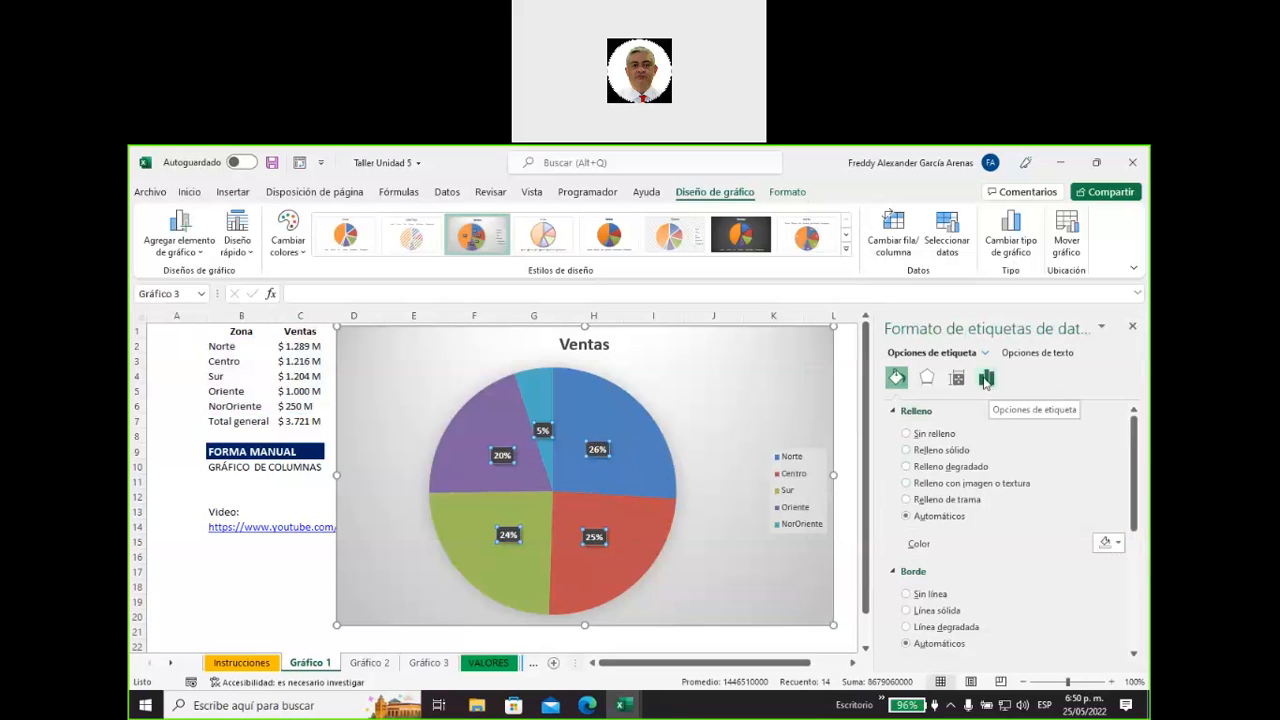
left_click(986, 379)
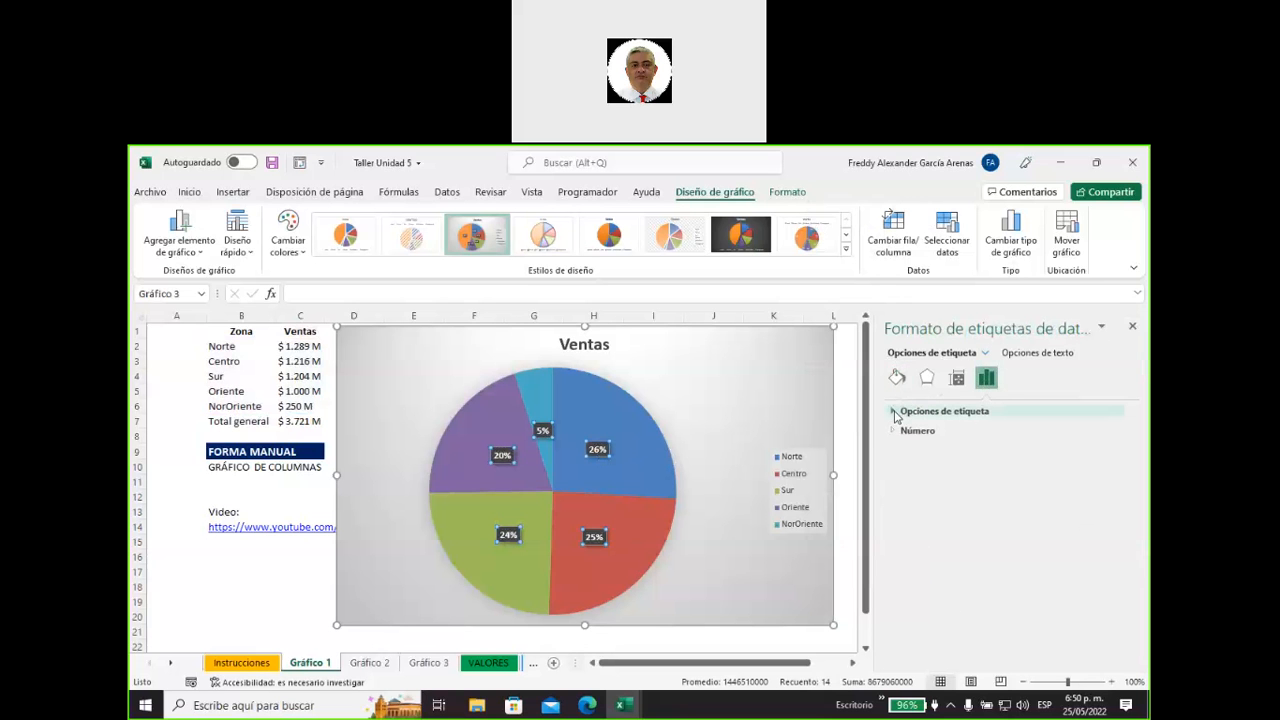
left_click(895, 414)
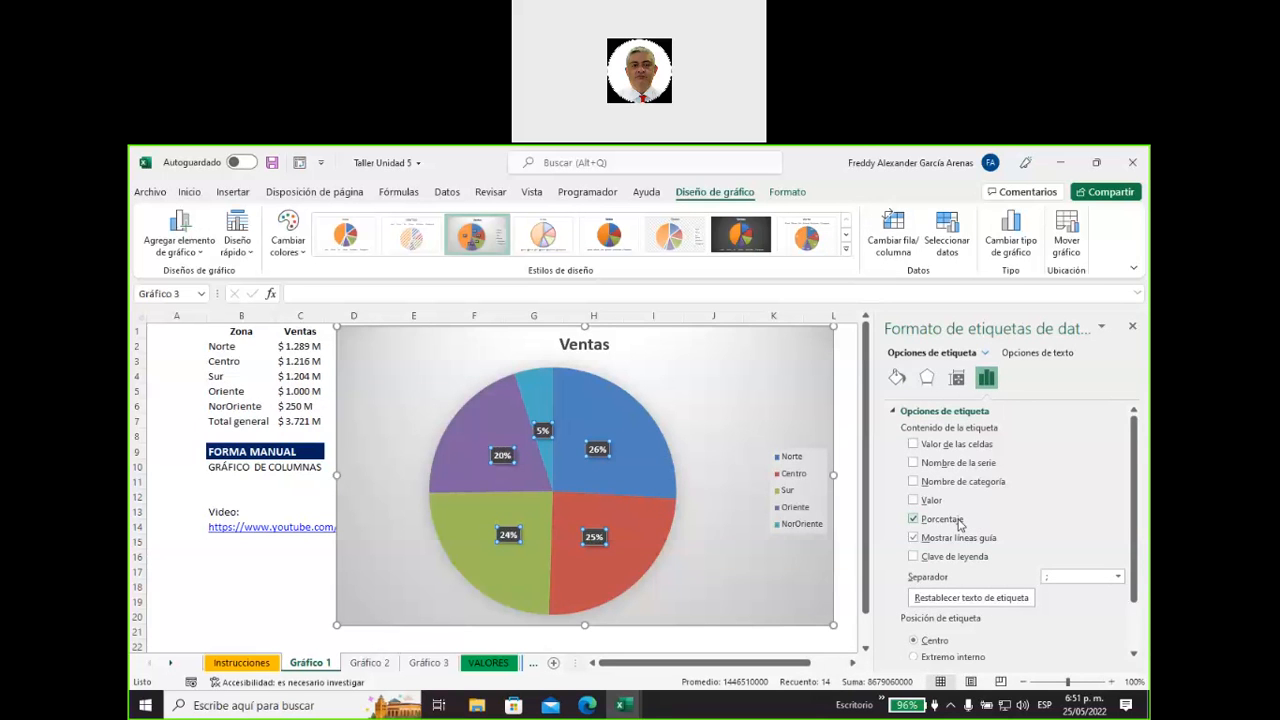
left_click(913, 500)
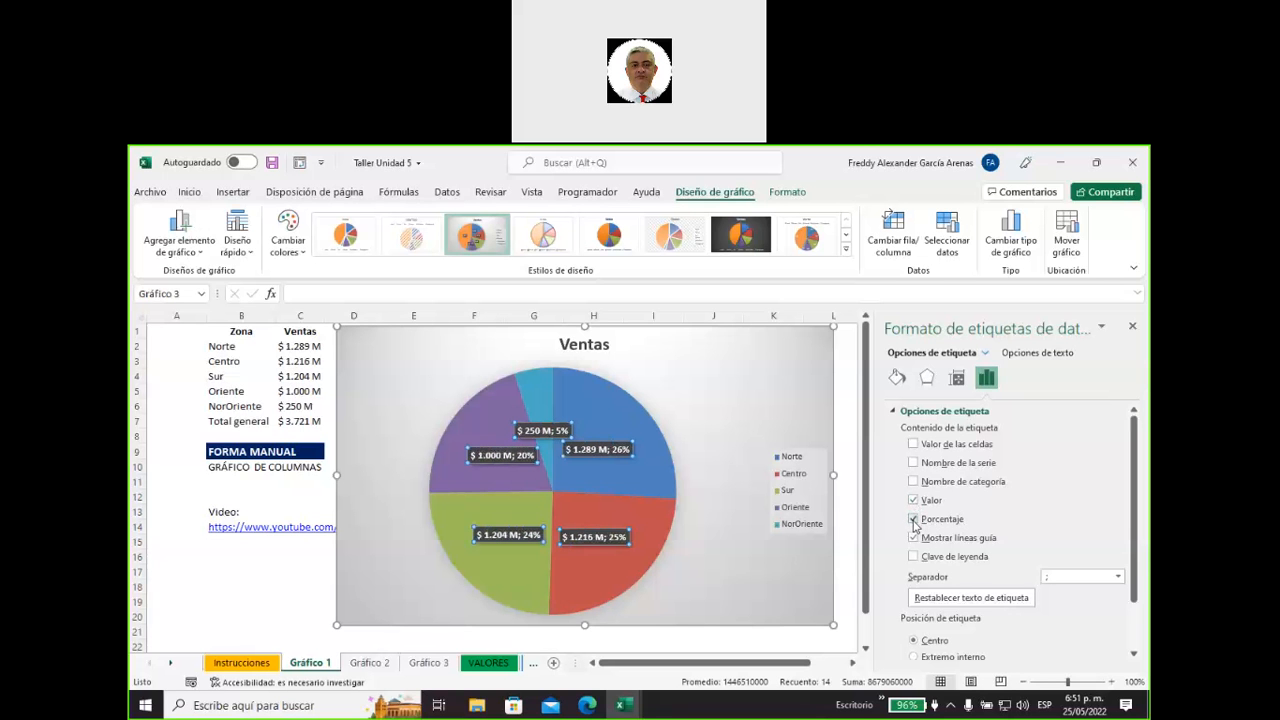
left_click(913, 519)
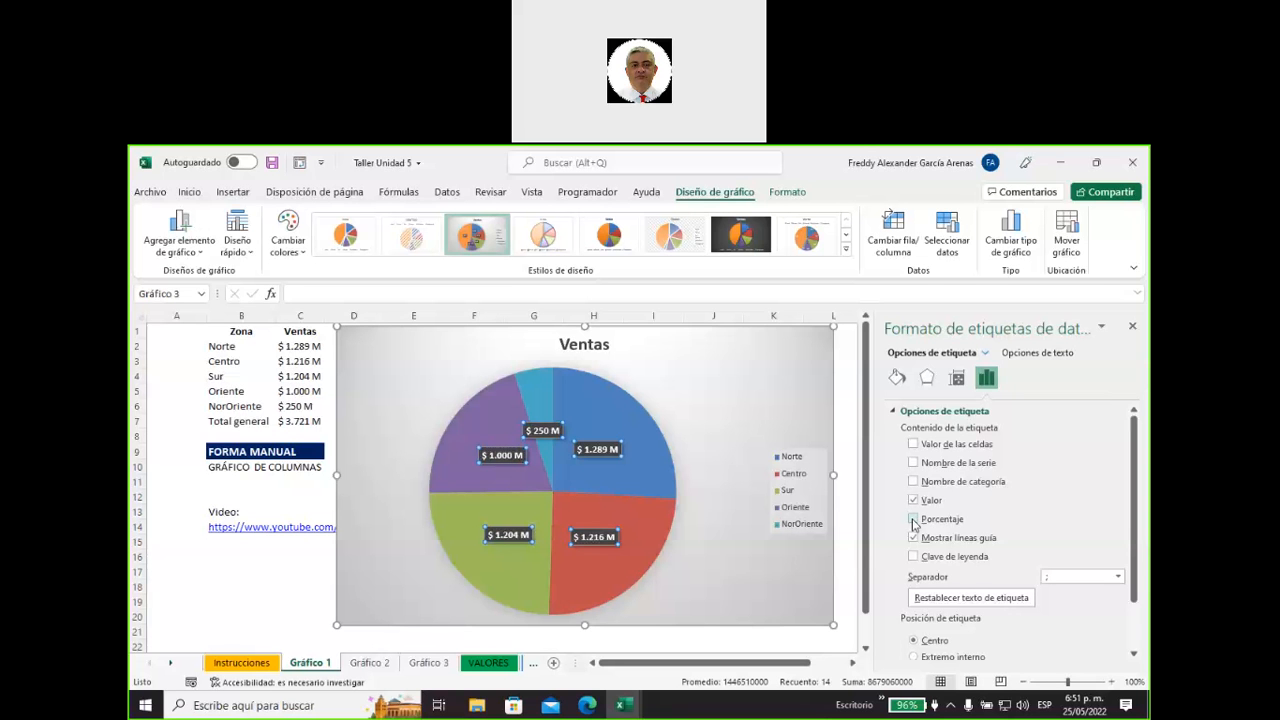
left_click(913, 520)
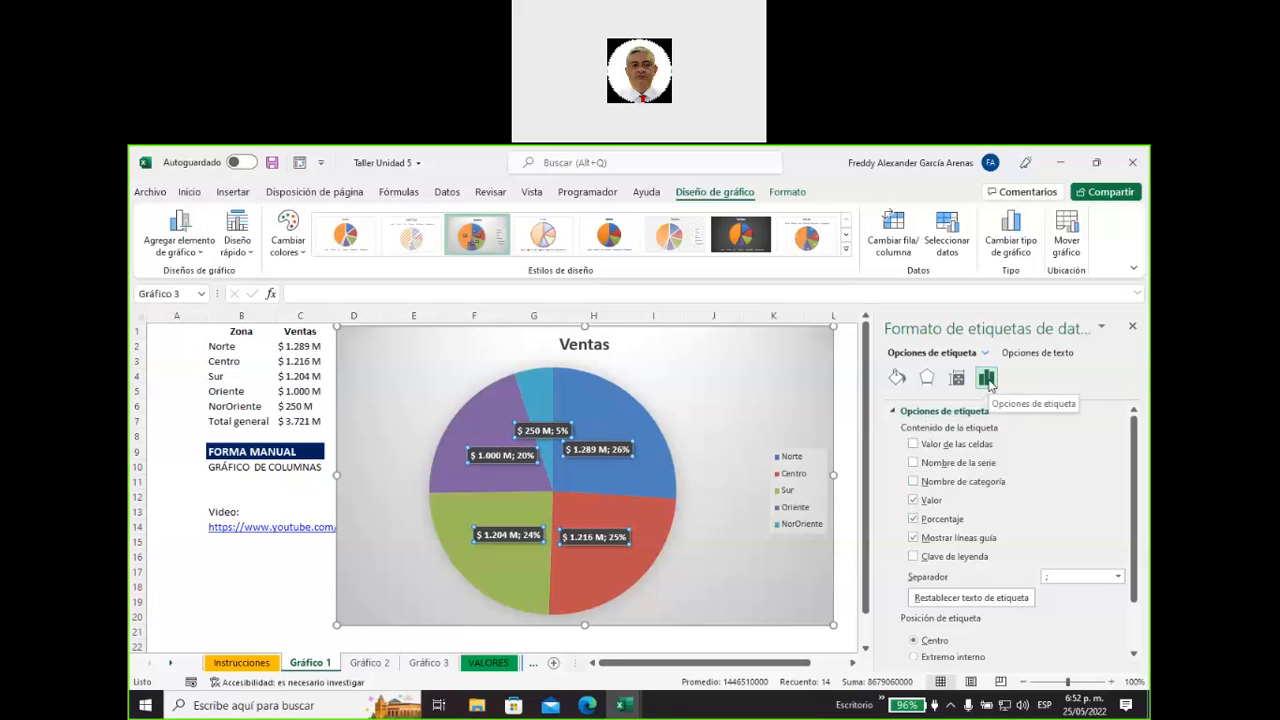
Examine the formatting options of the pie chart's title, legend and data labels.
left_click(748, 396)
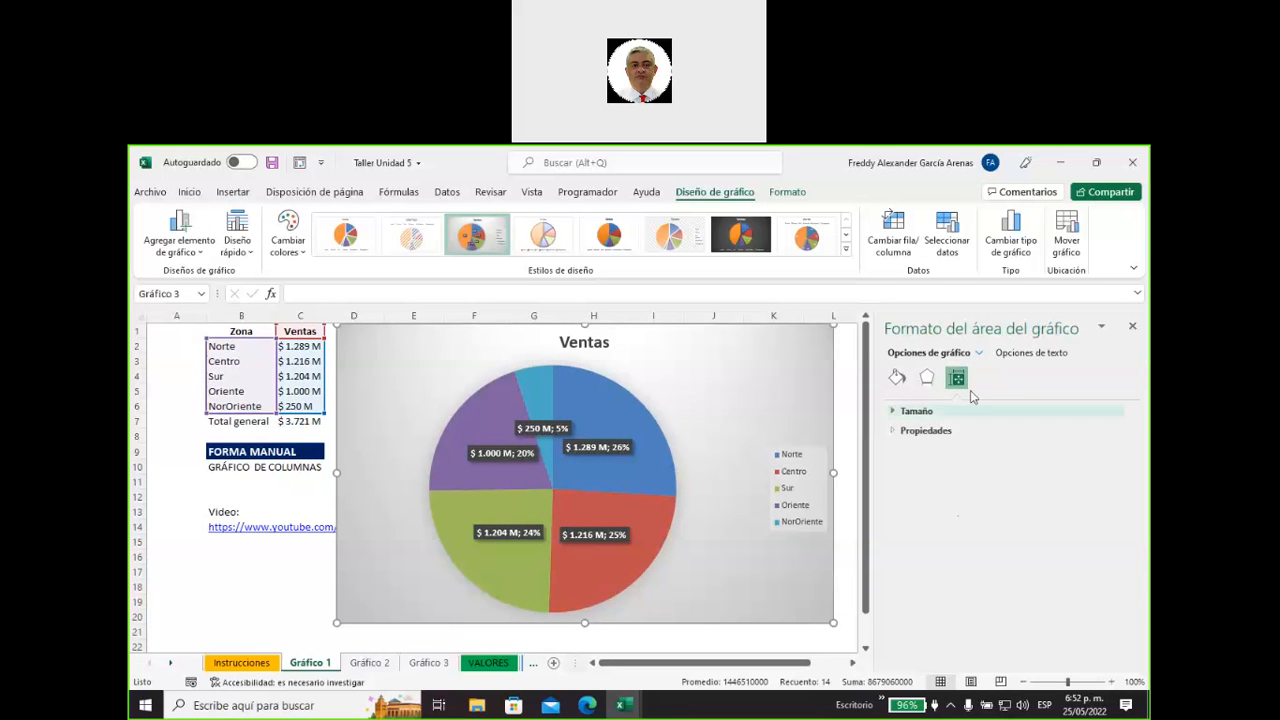
left_click(595, 346)
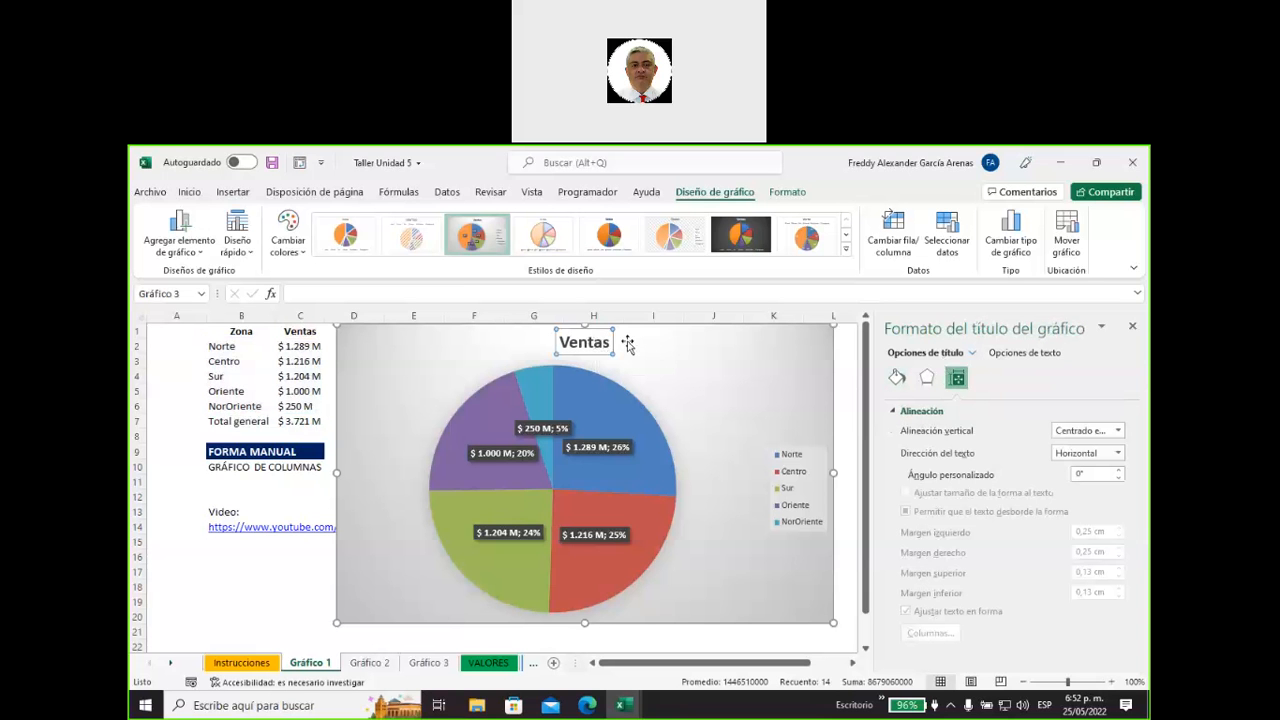
left_click(809, 455)
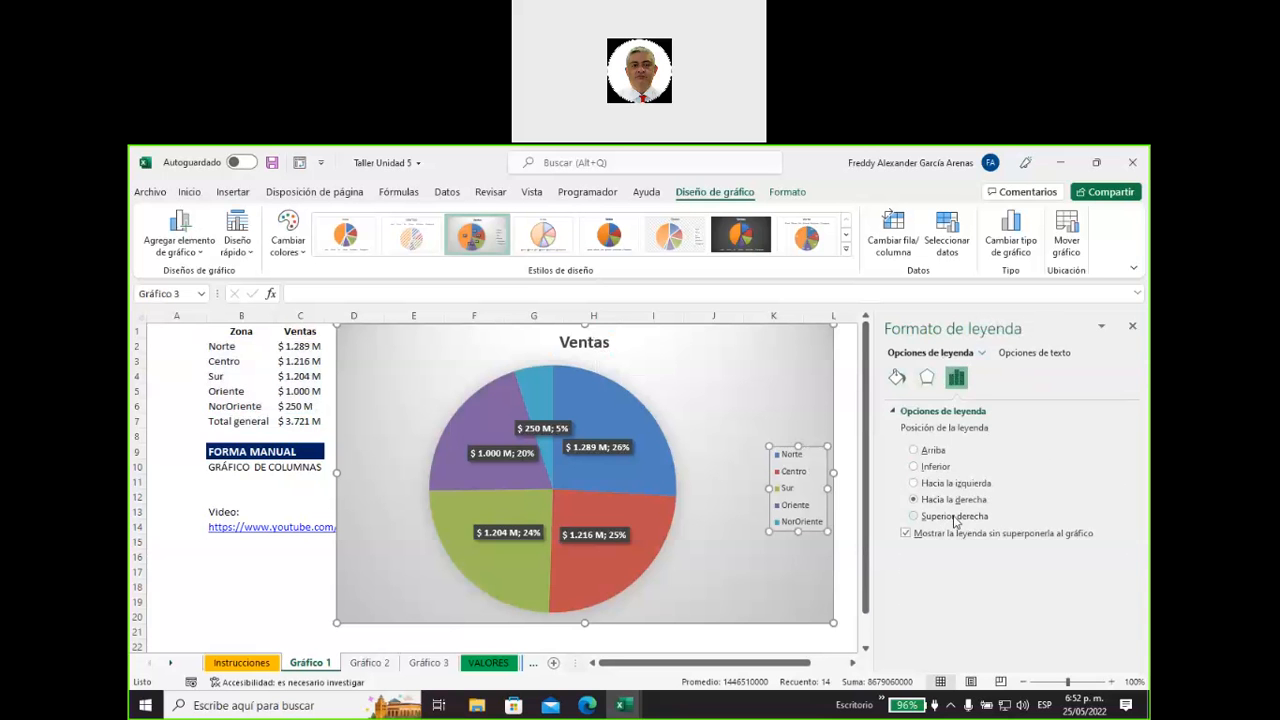
left_click(598, 447)
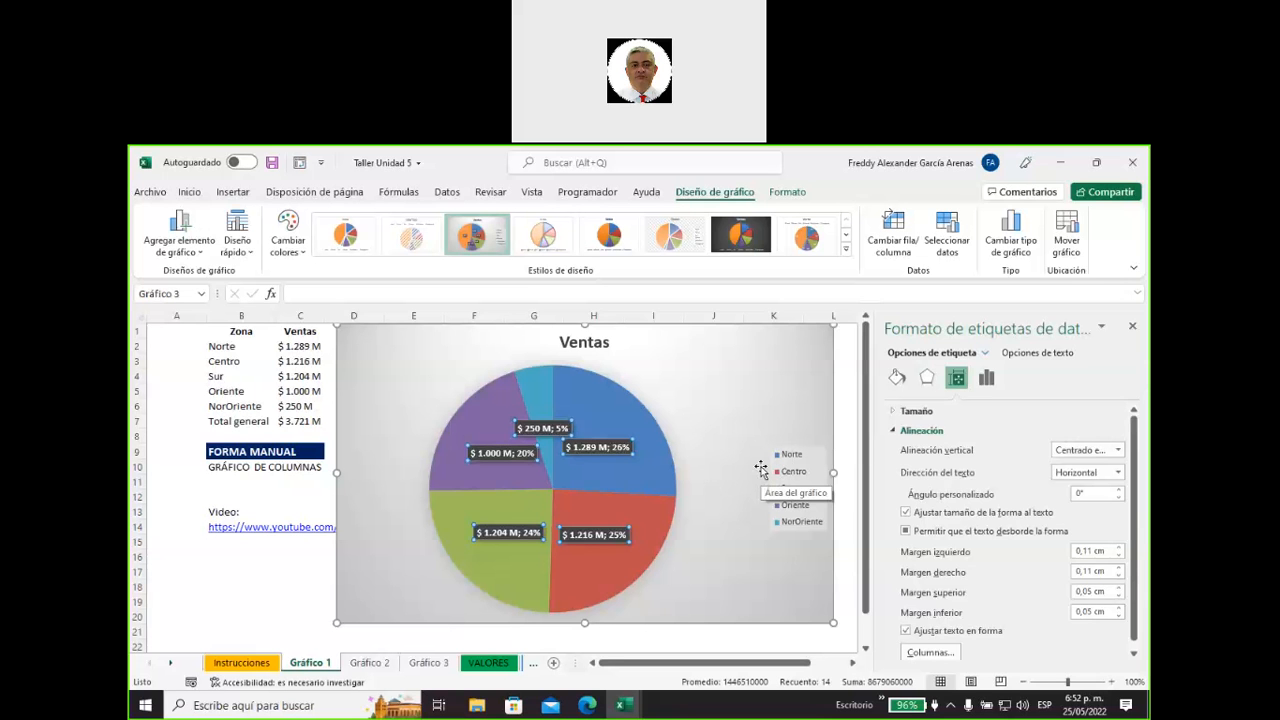
left_click(763, 397)
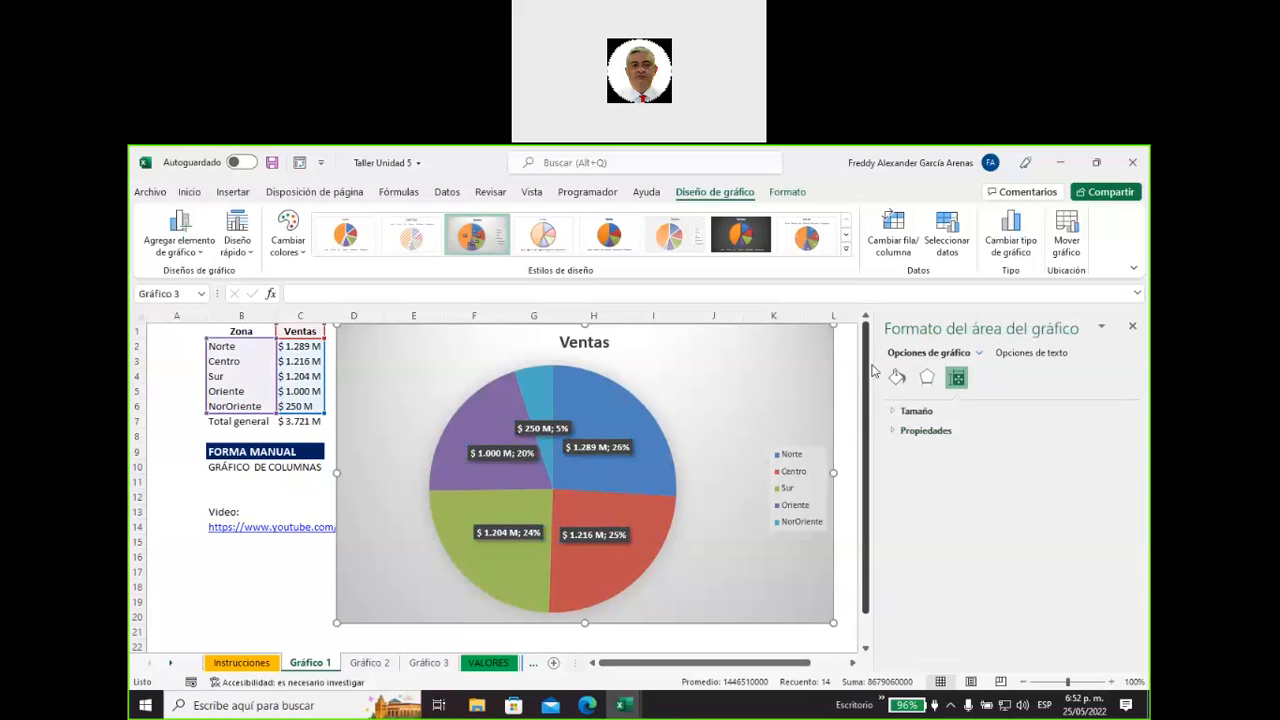
Narrow the formatting pane and place the pie chart's data labels at Extremo externo.
left_click_drag(875, 364, 929, 363)
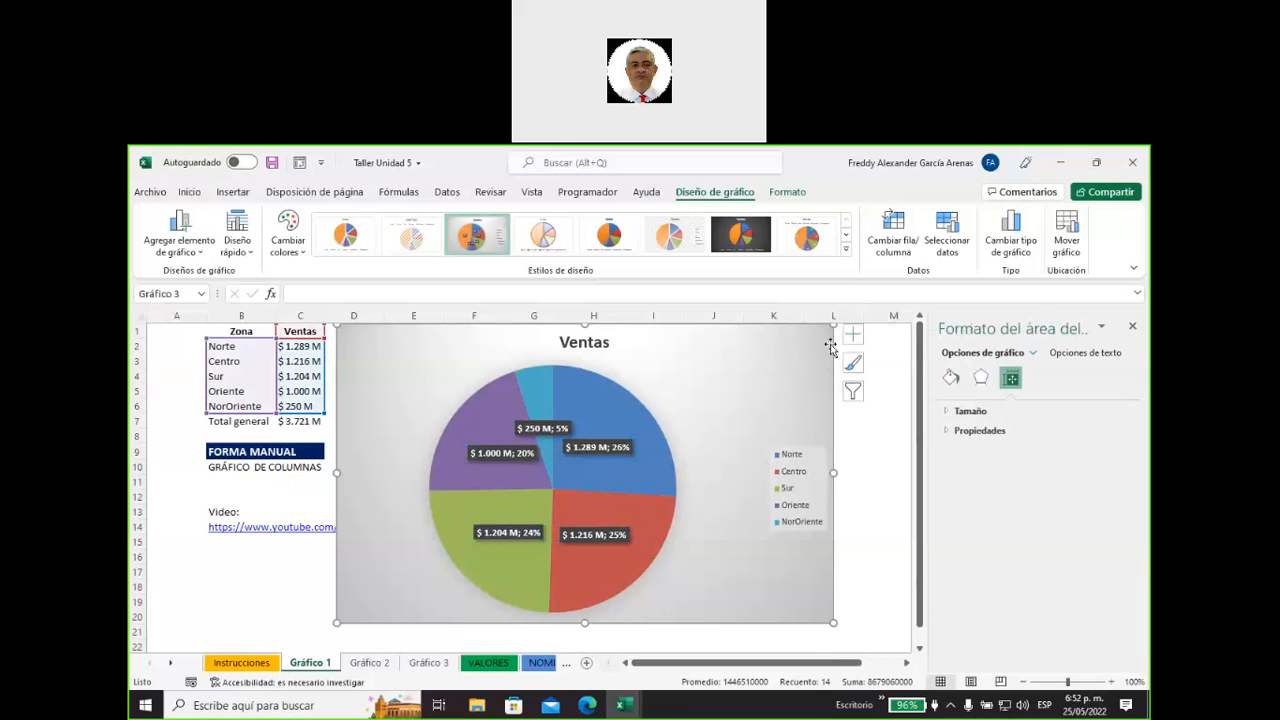
left_click(853, 334)
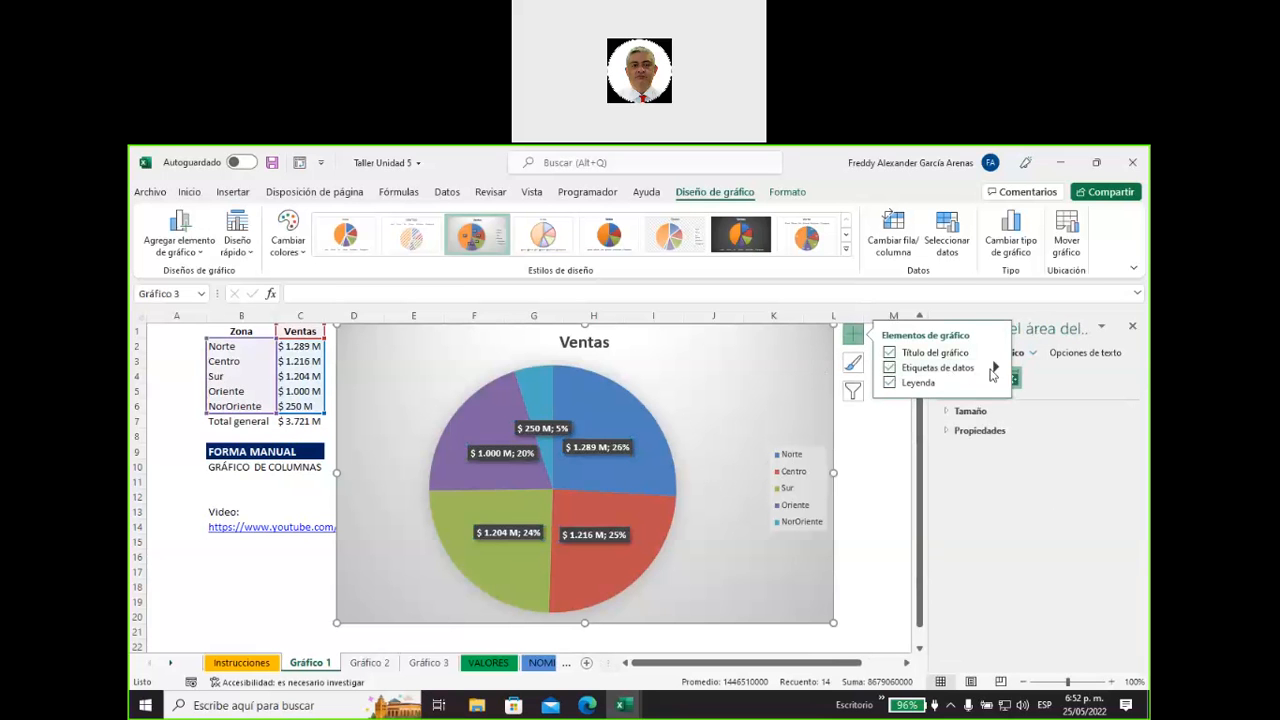
mouse_move(996, 370)
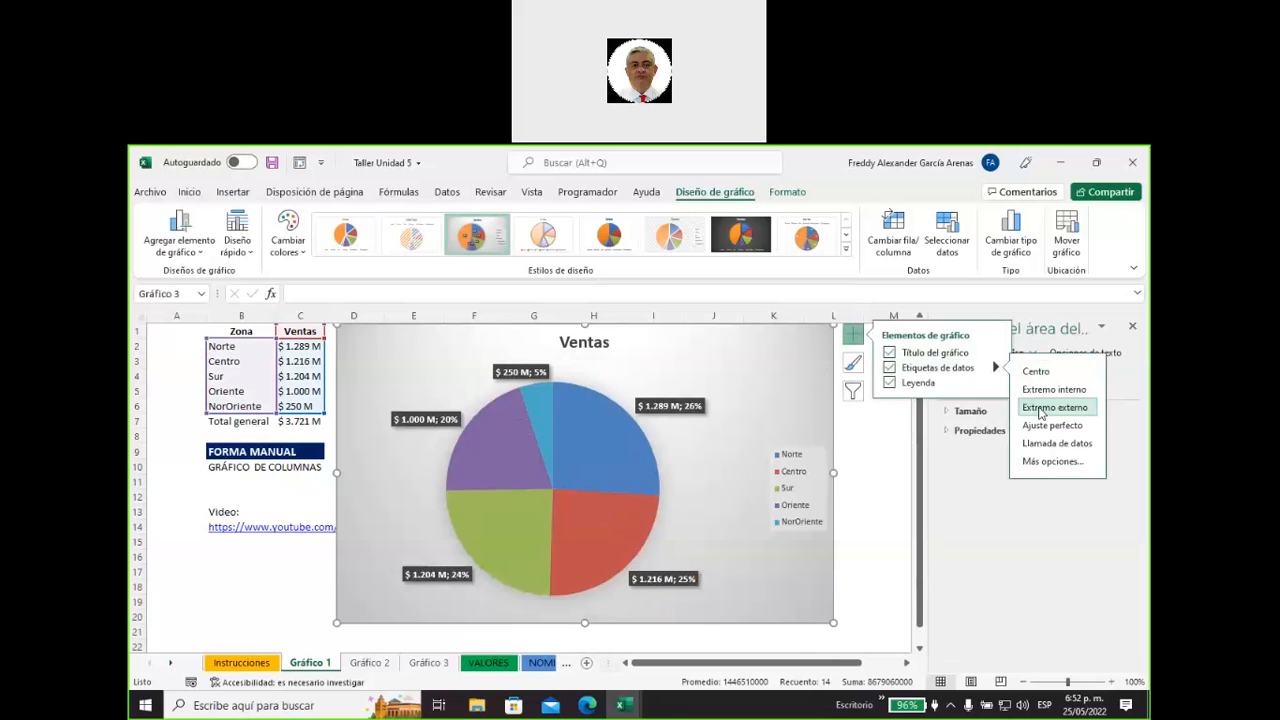
left_click(847, 449)
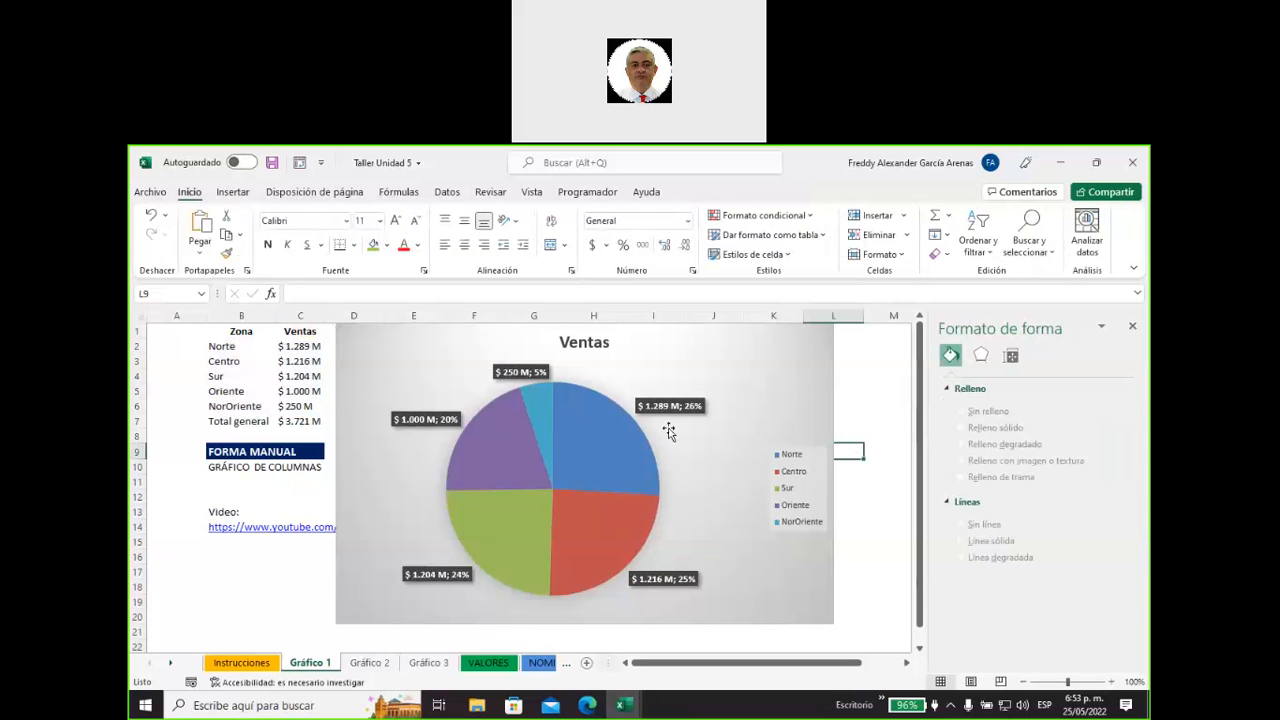
left_click(809, 351)
left_click(853, 337)
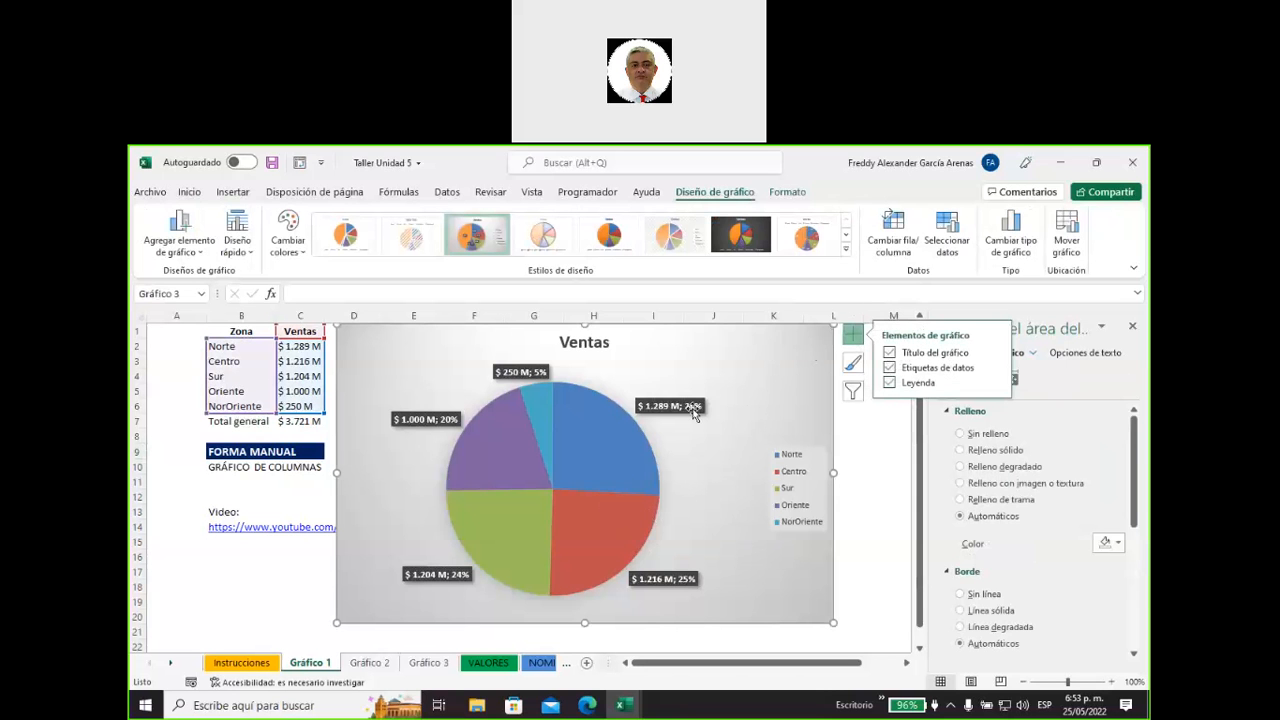
right_click(806, 345)
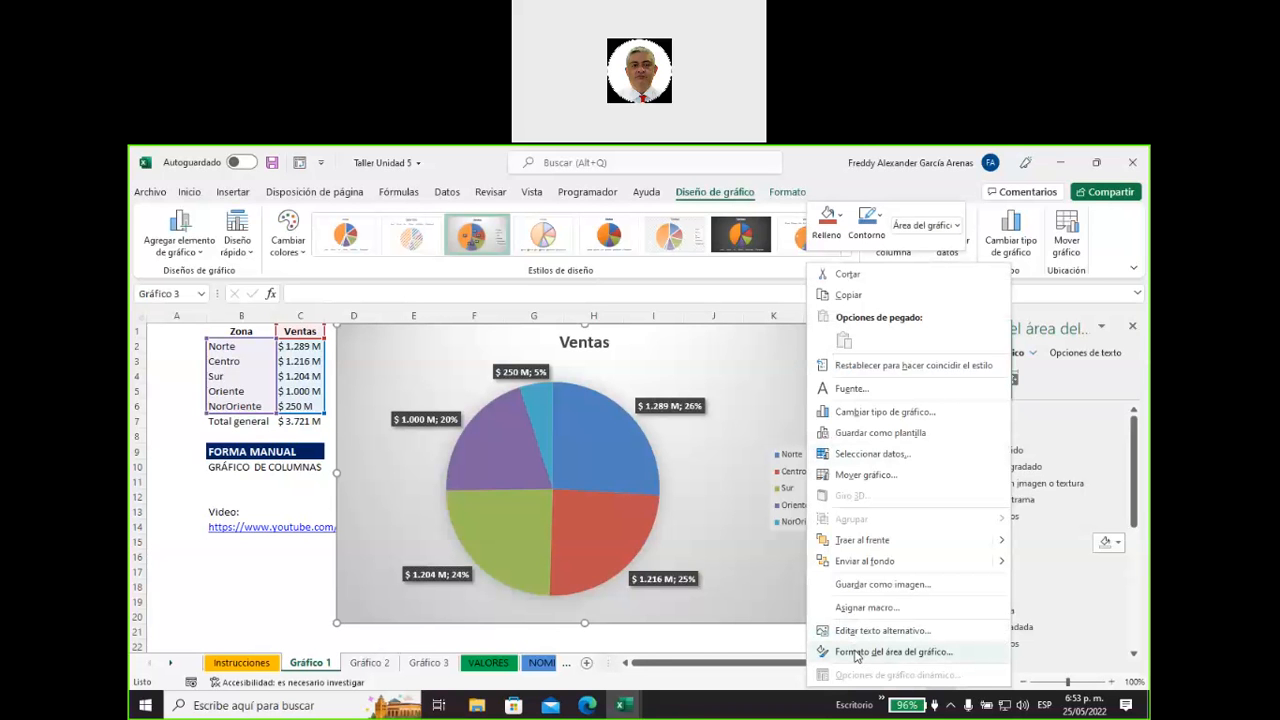
left_click(743, 346)
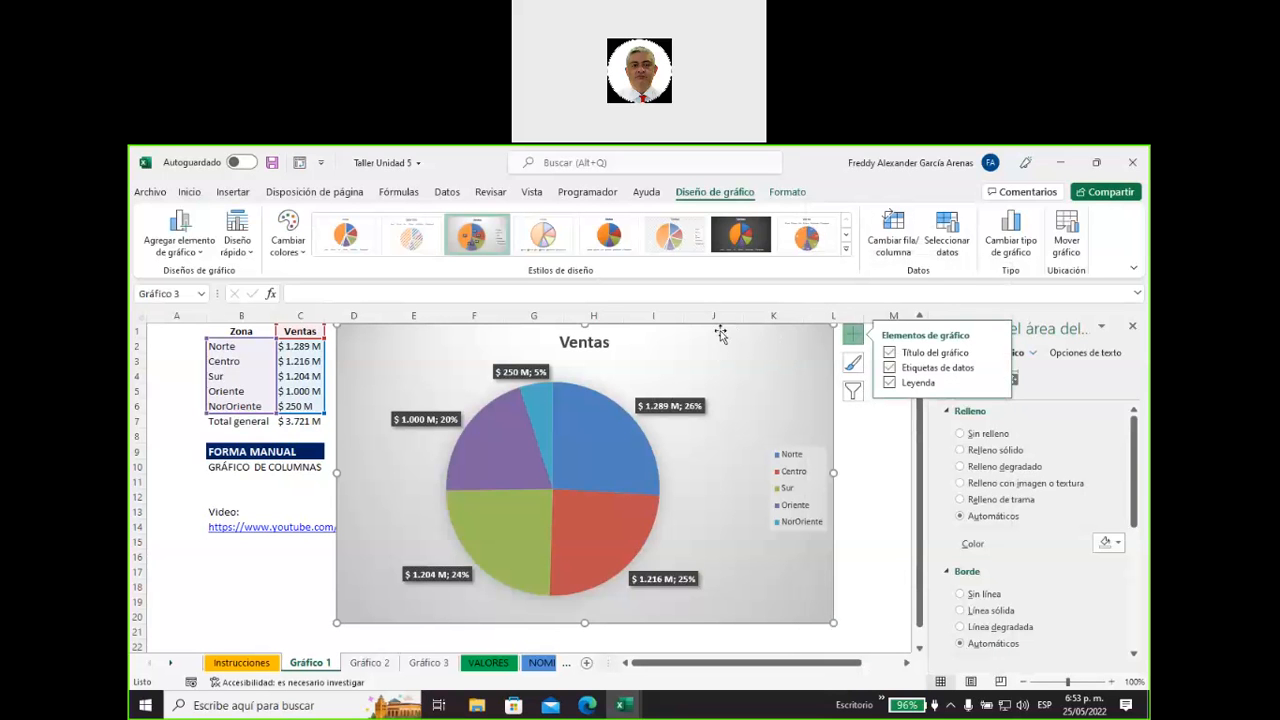
left_click(180, 240)
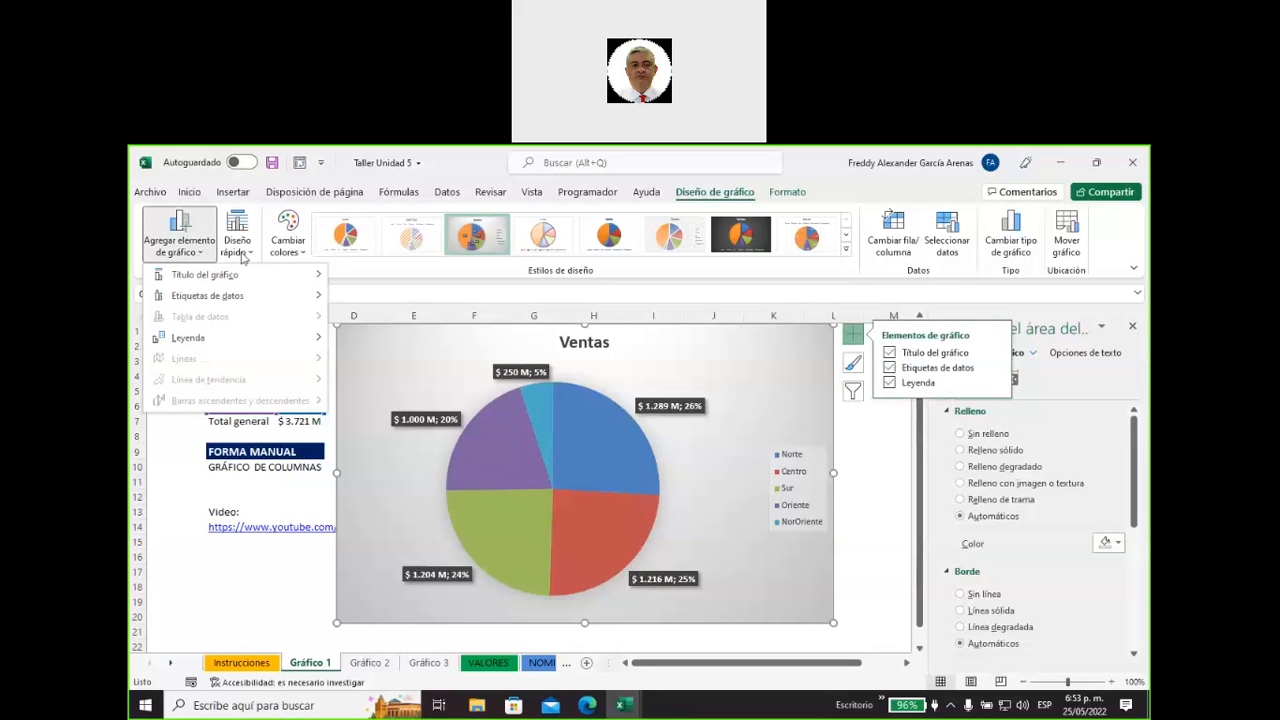
left_click(250, 256)
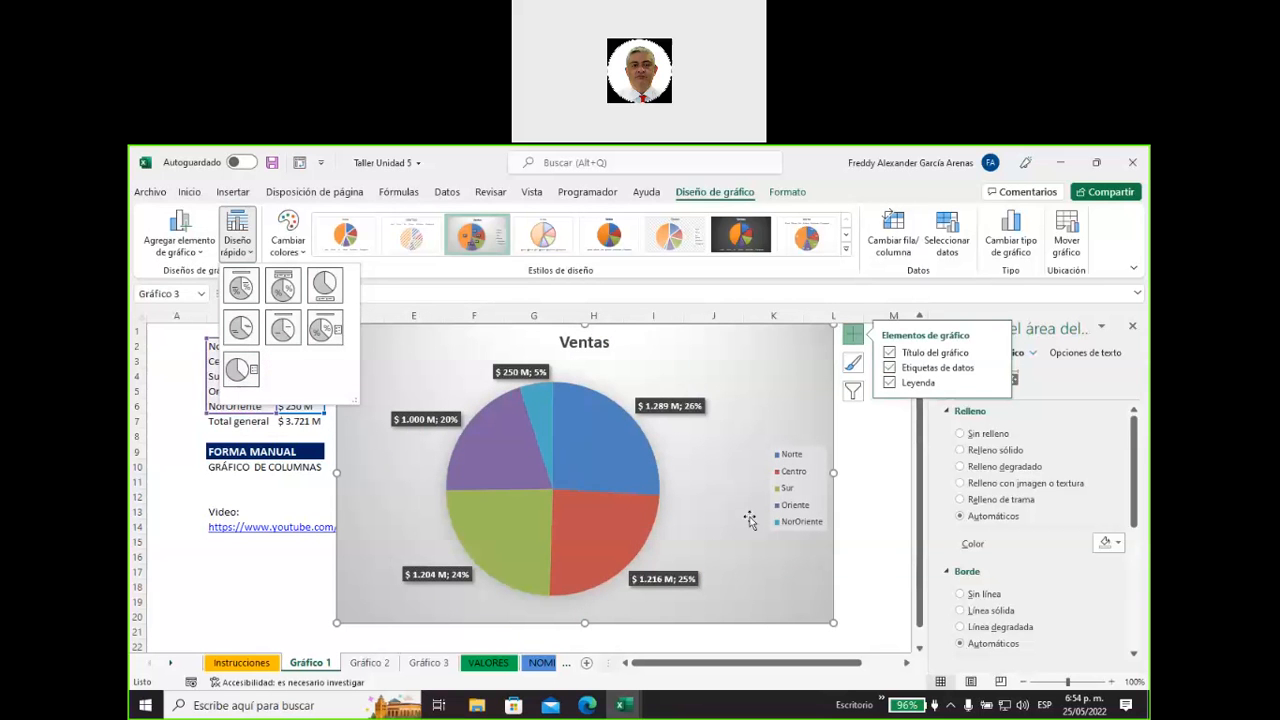
left_click(847, 252)
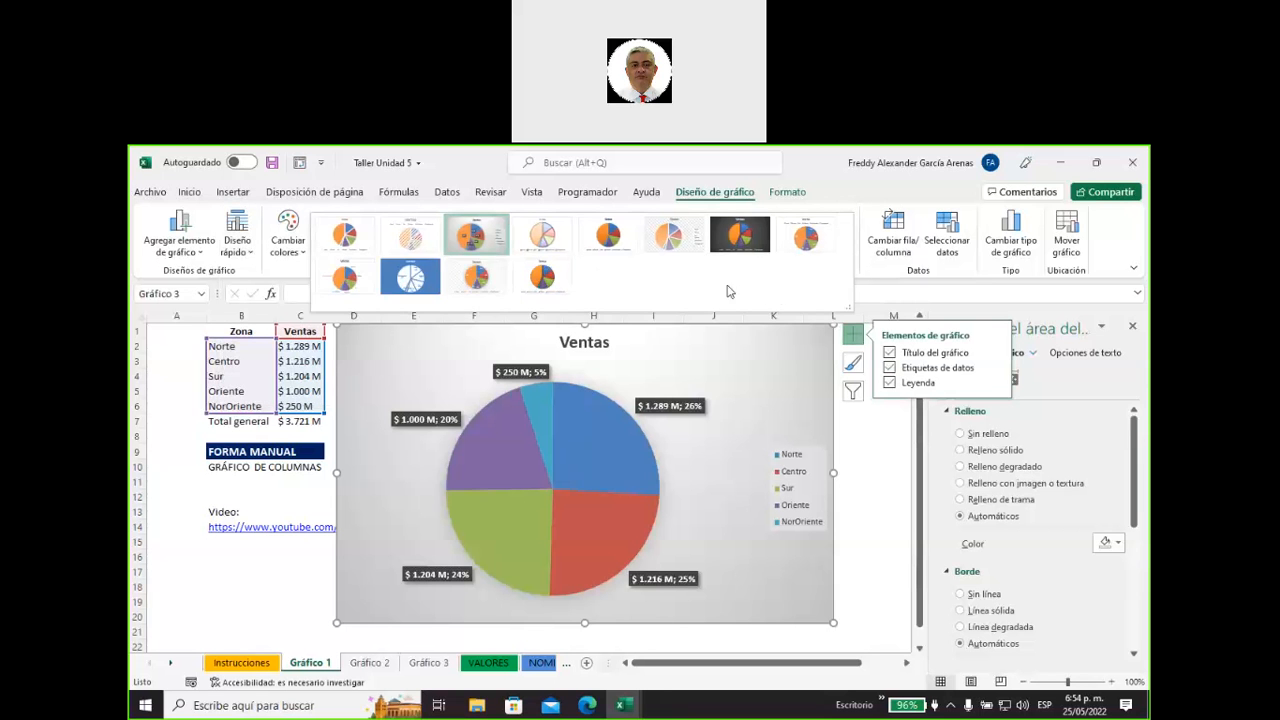
left_click(875, 511)
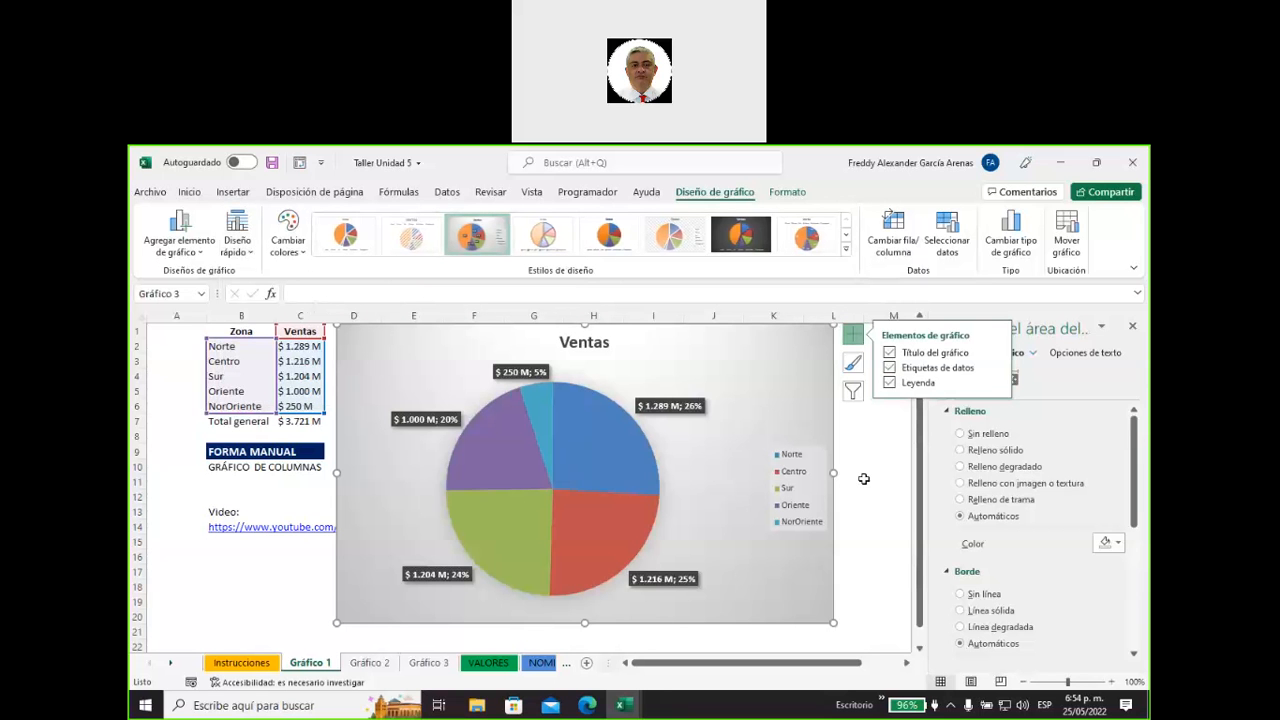
left_click(864, 479)
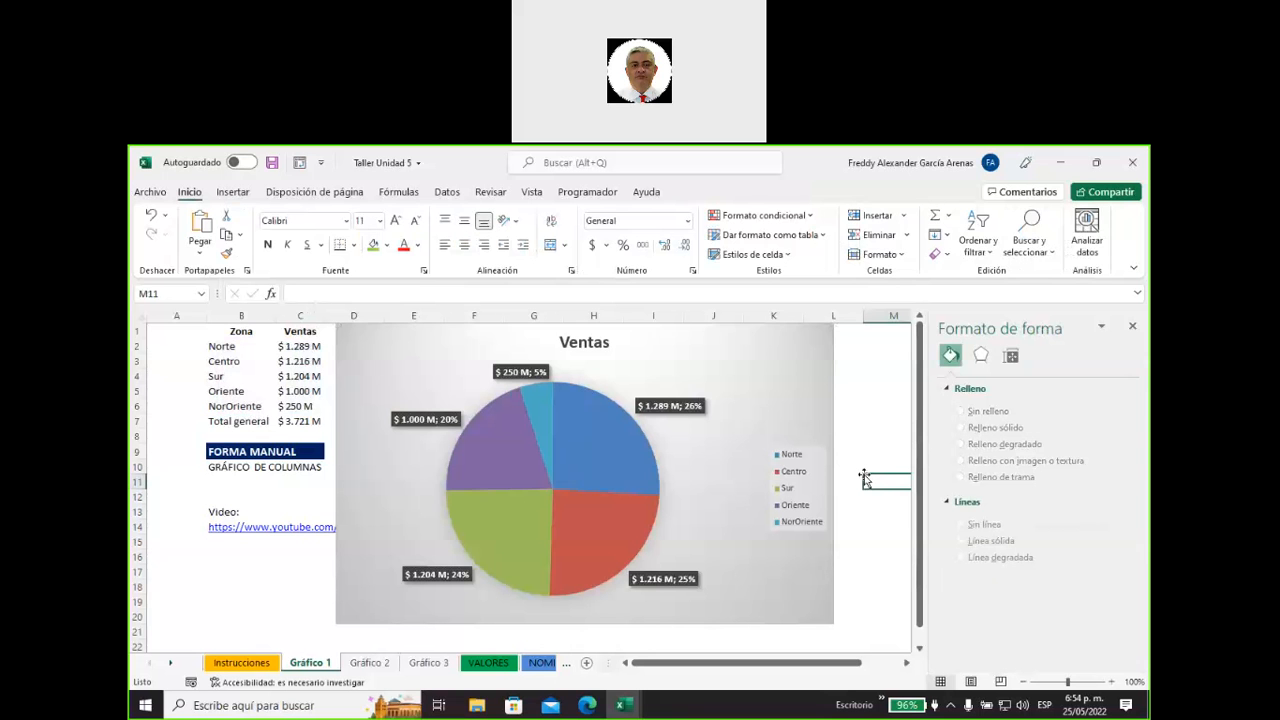
Try Sin relleno and a gray Relleno sólido as the fill of the pie chart's area.
left_click(750, 401)
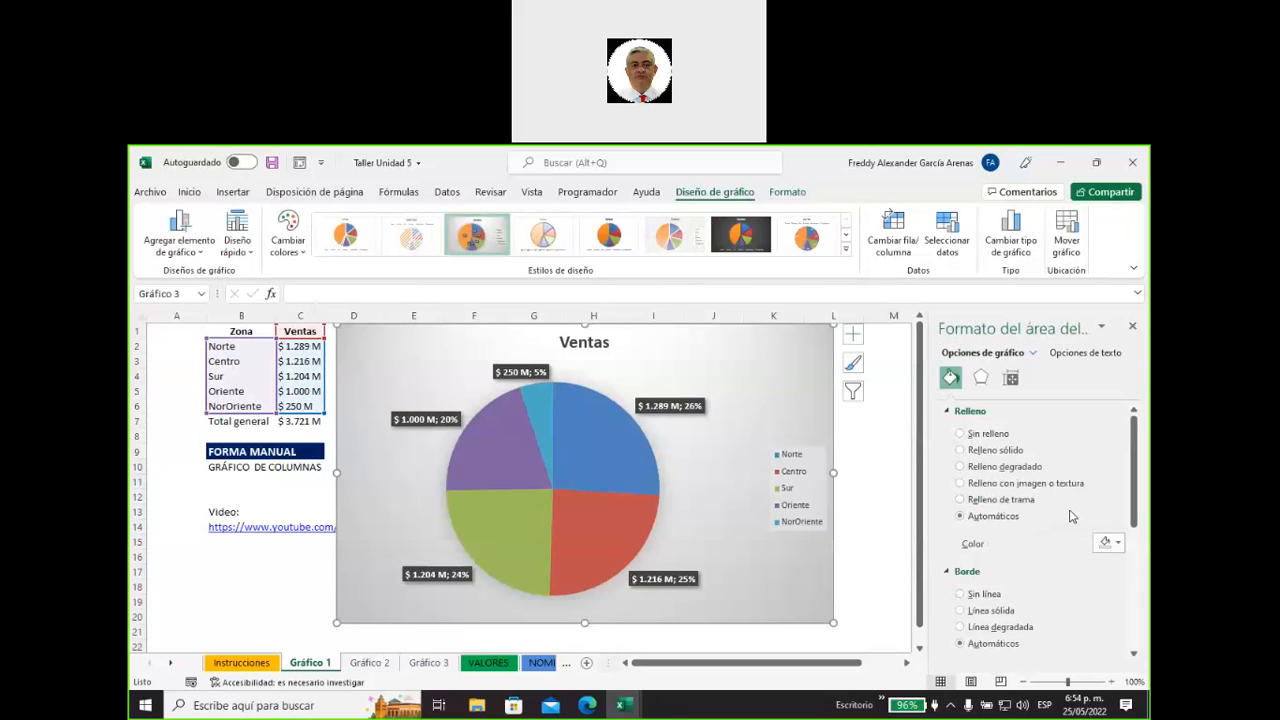
left_click(960, 434)
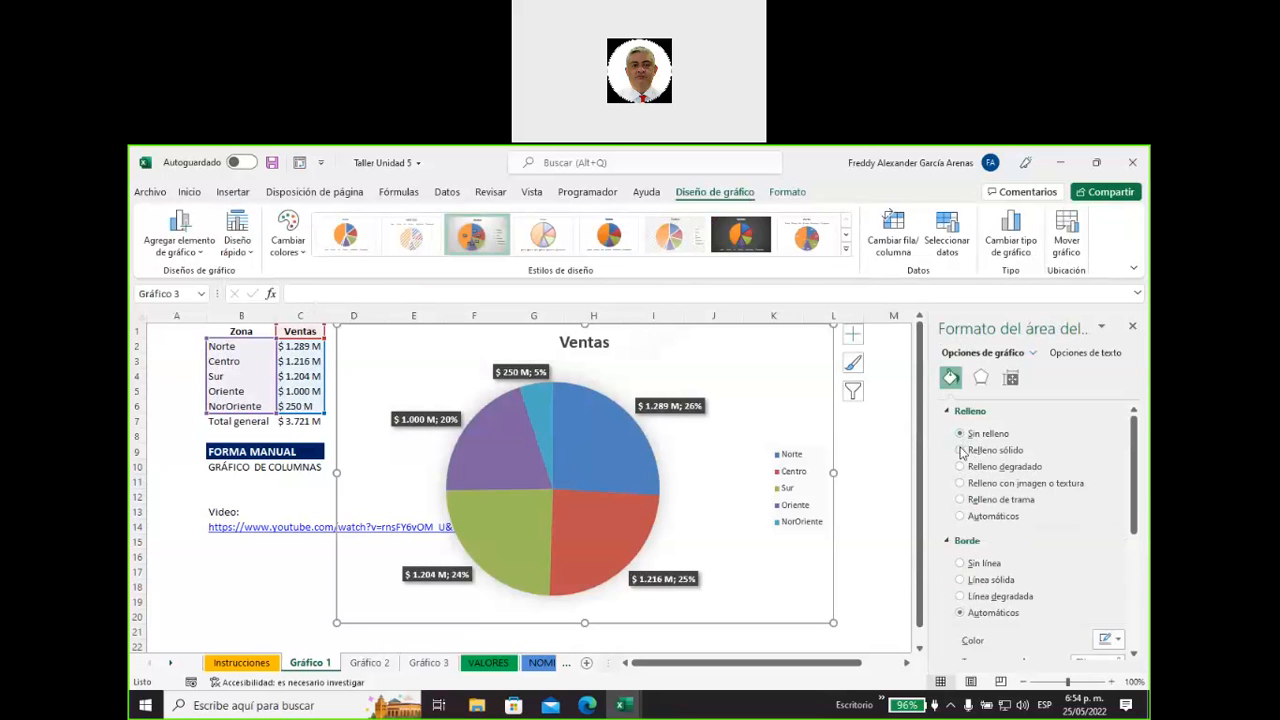
left_click(960, 450)
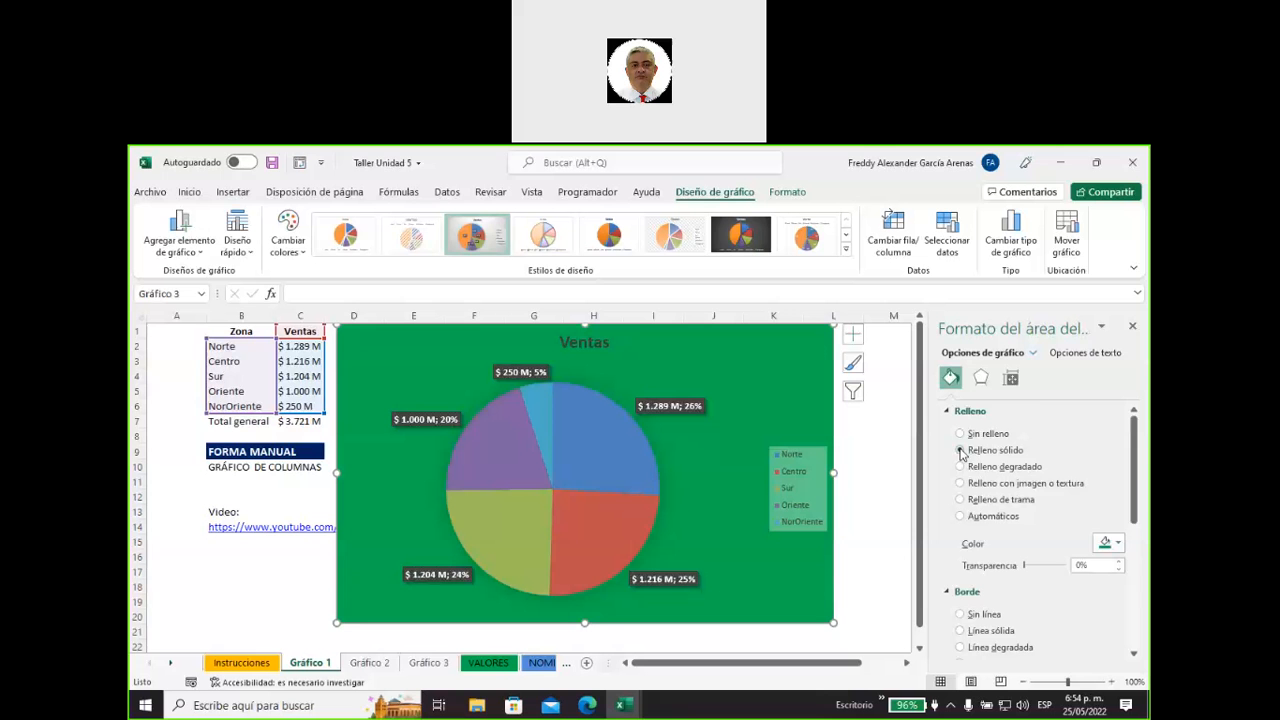
left_click(1112, 543)
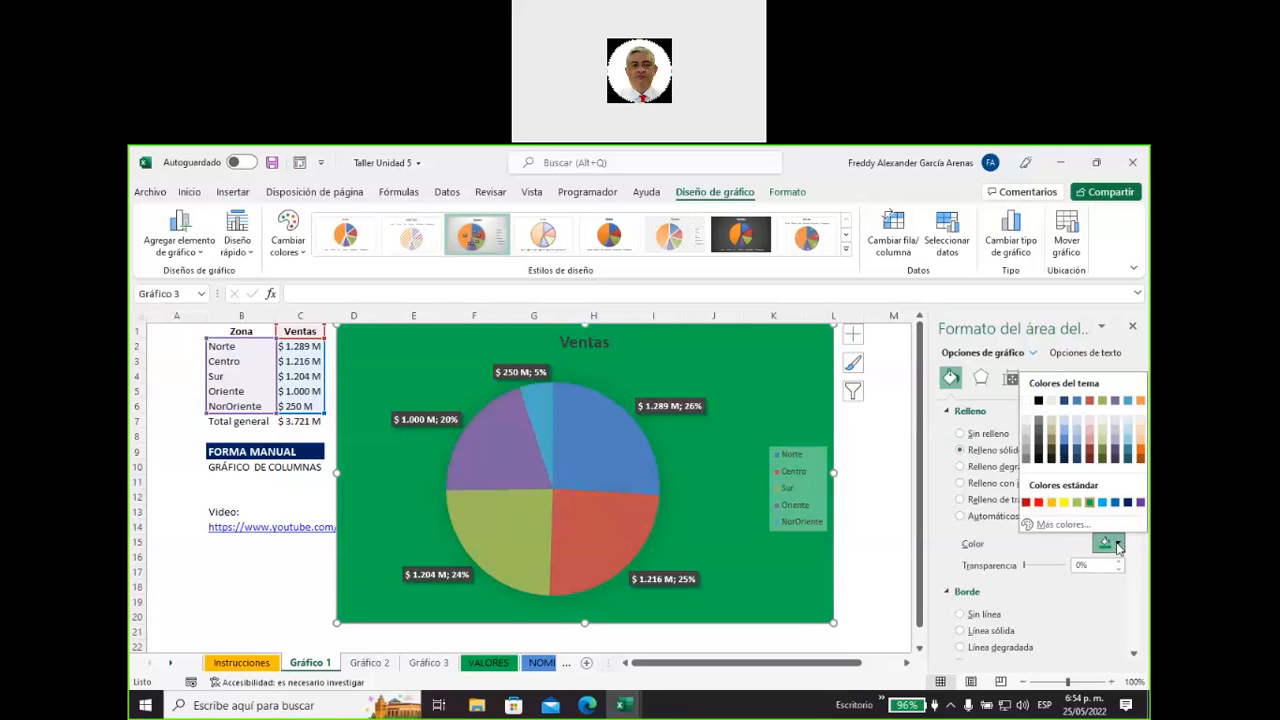
left_click(1030, 451)
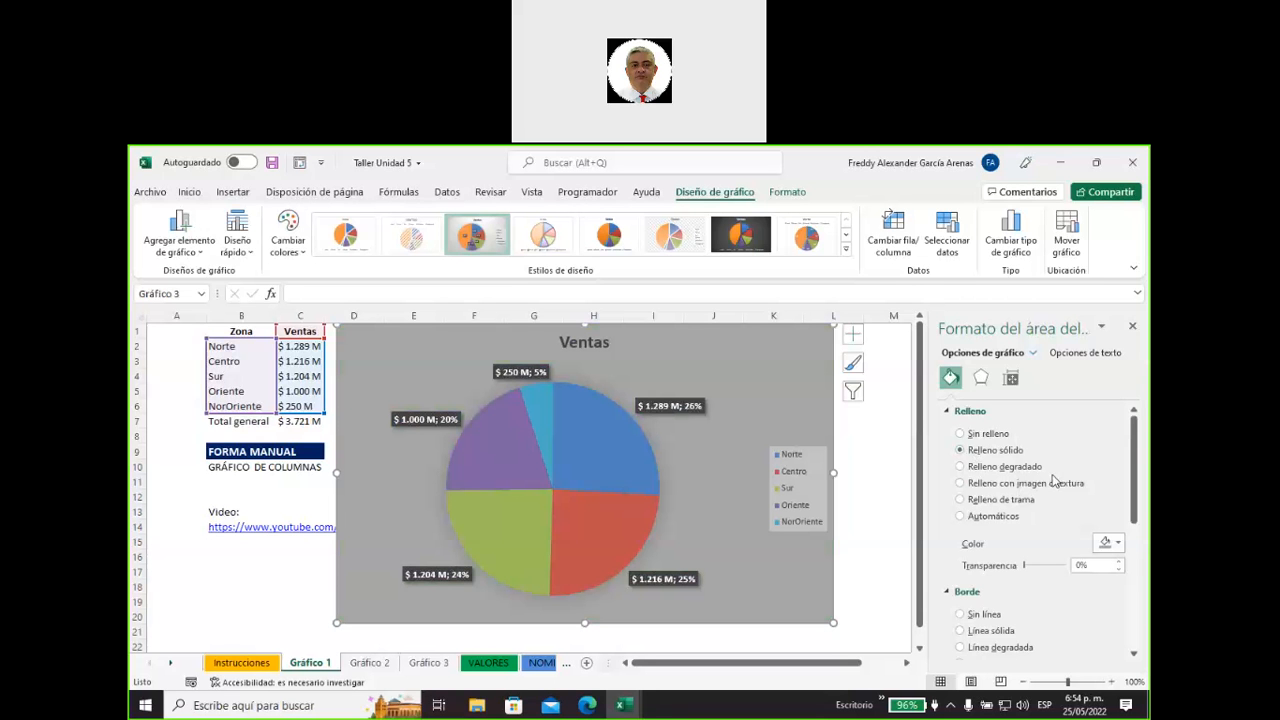
Fill the pie chart's area with Relleno degradado.
left_click(960, 467)
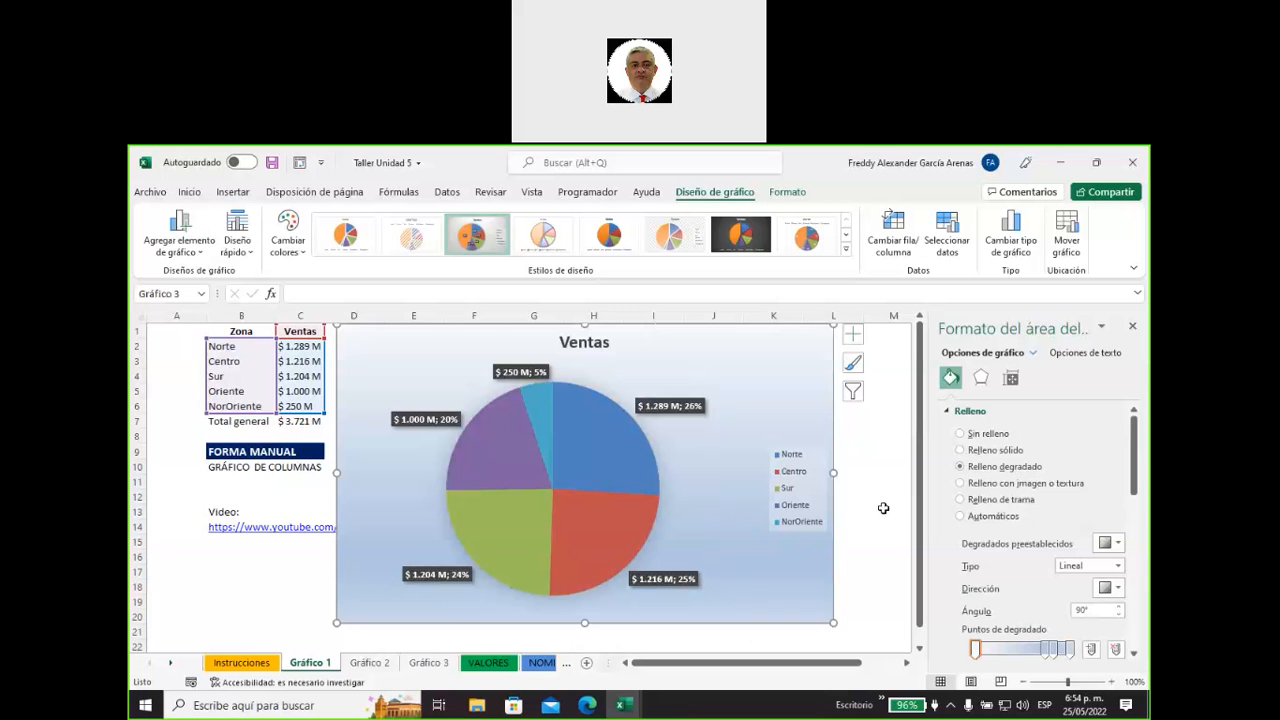
scroll(876, 532, "down", 2)
scroll(876, 532, "up", 1)
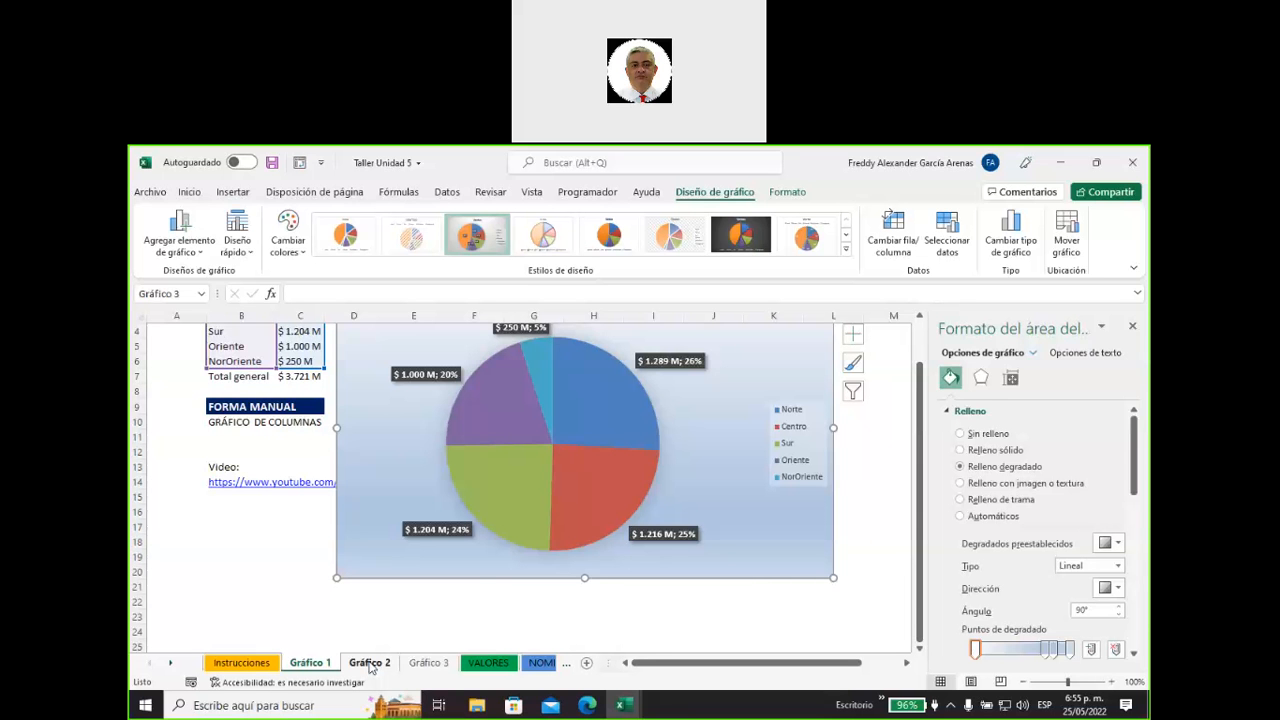
scroll(480, 578, "up", 1)
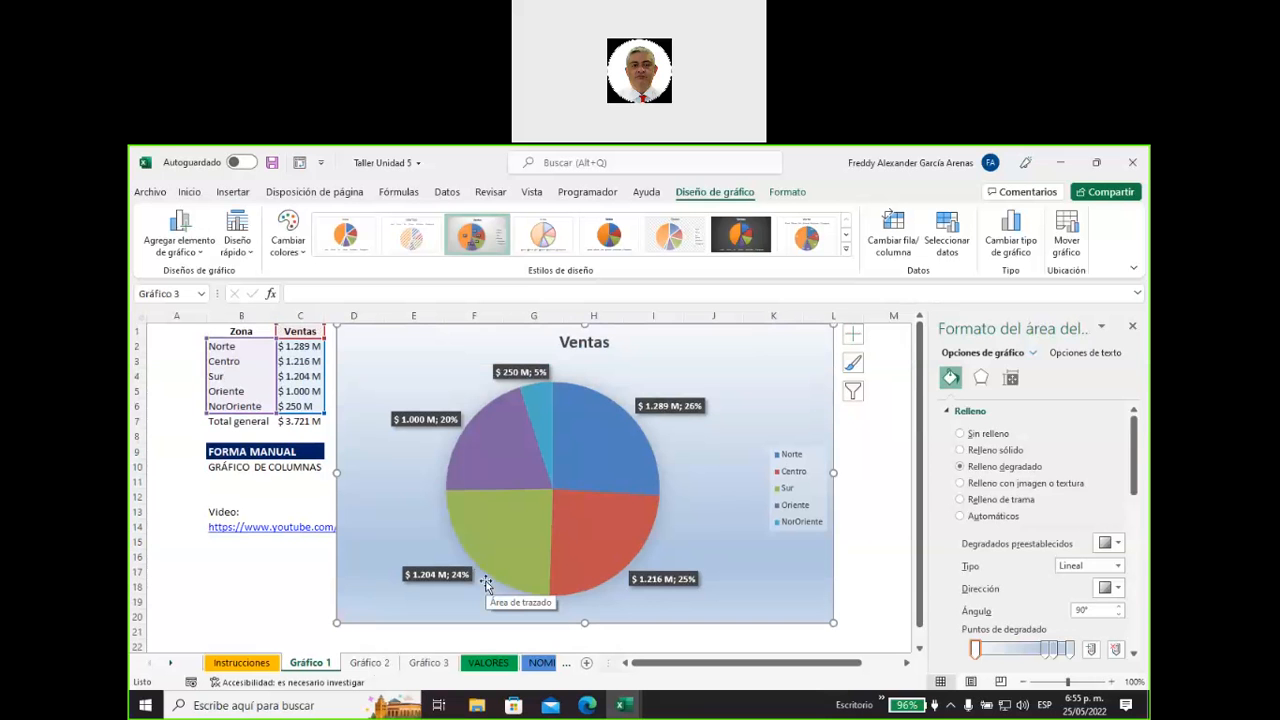
Switch to the Gráfico 2 sheet and check the chart instructions in cells B16 and B17.
left_click(369, 663)
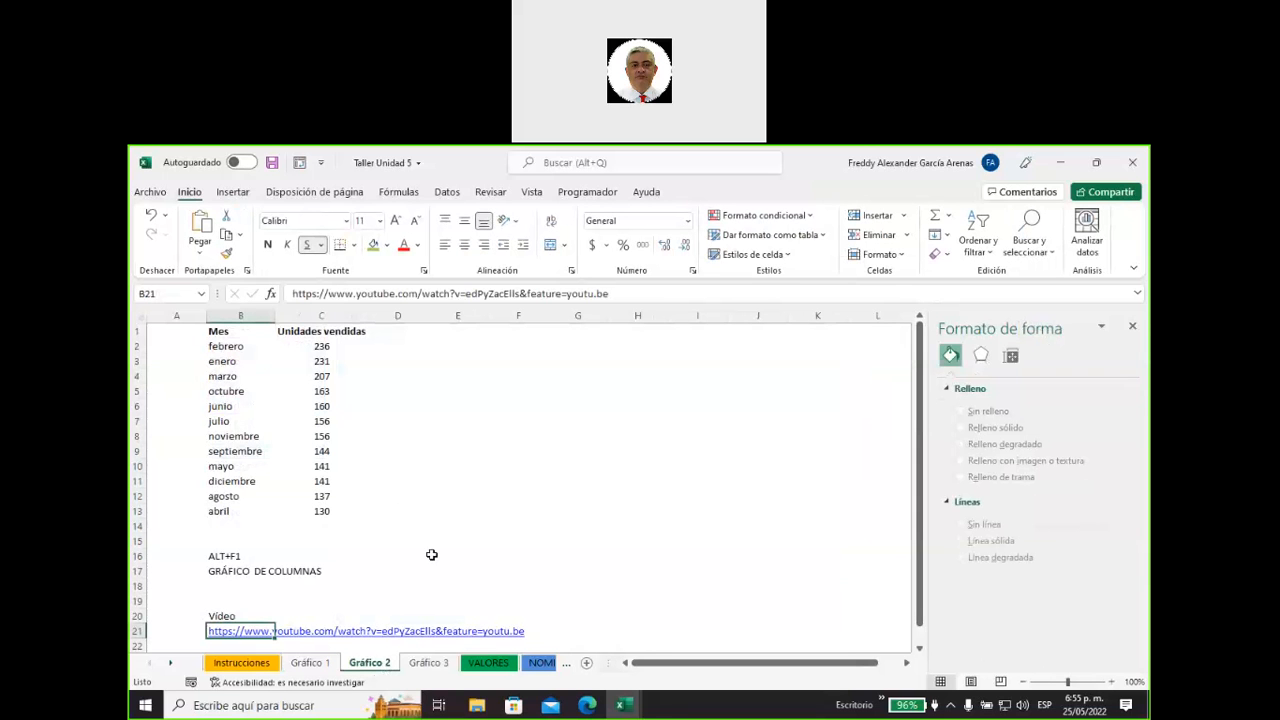
left_click(303, 571)
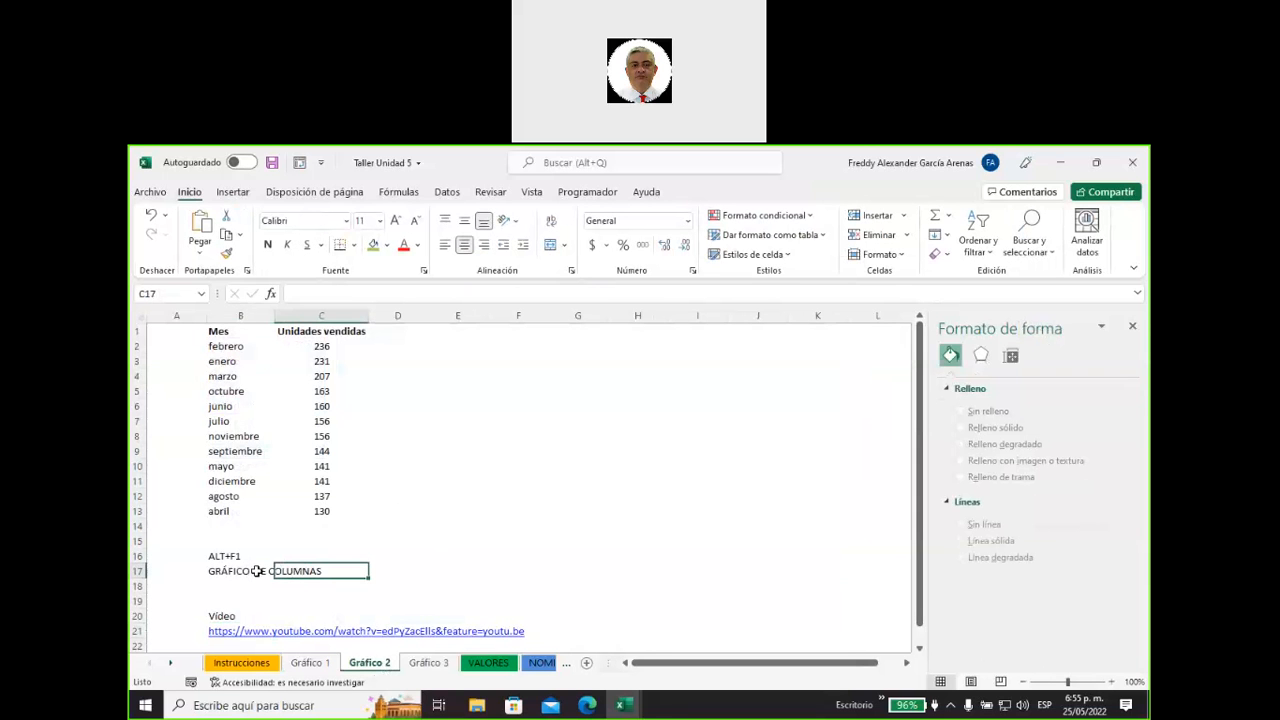
left_click(255, 570)
left_click(236, 556)
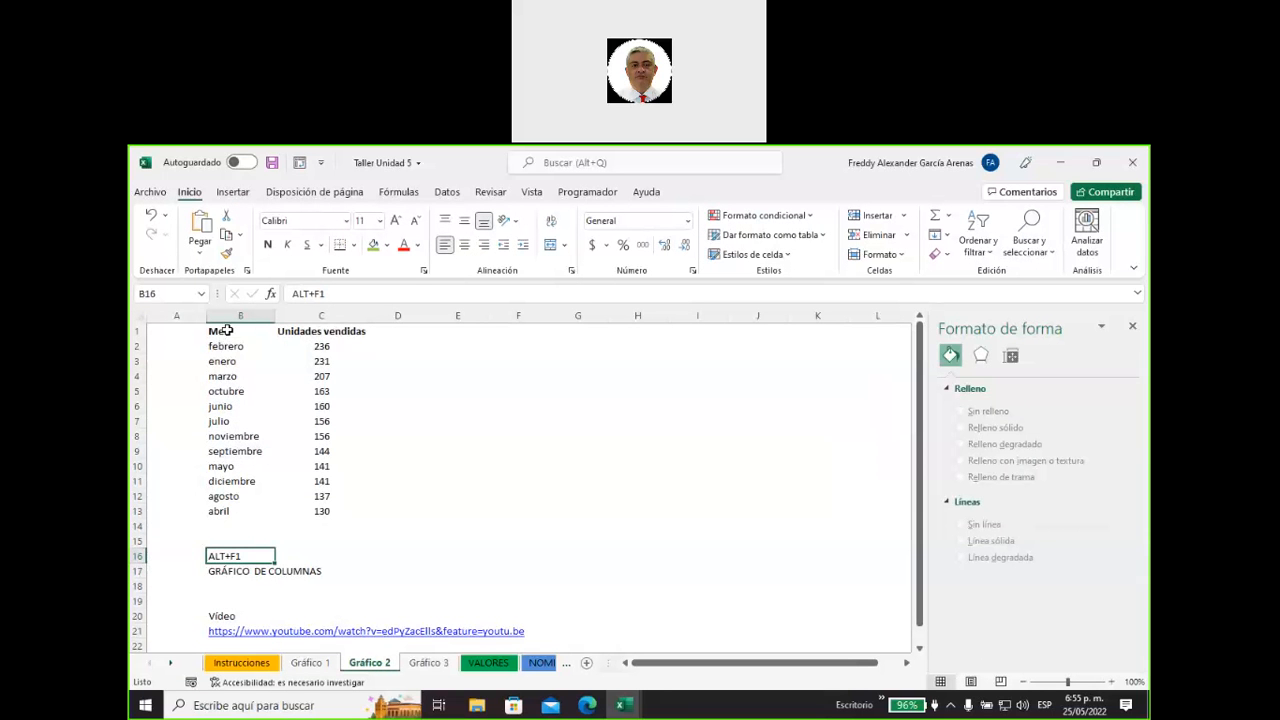
Sort the monthly units table B1:C13 by Mes, using the custom list enero, febrero, marzo, abril as the order.
left_click_drag(224, 330, 322, 331)
left_click_drag(299, 375, 296, 506)
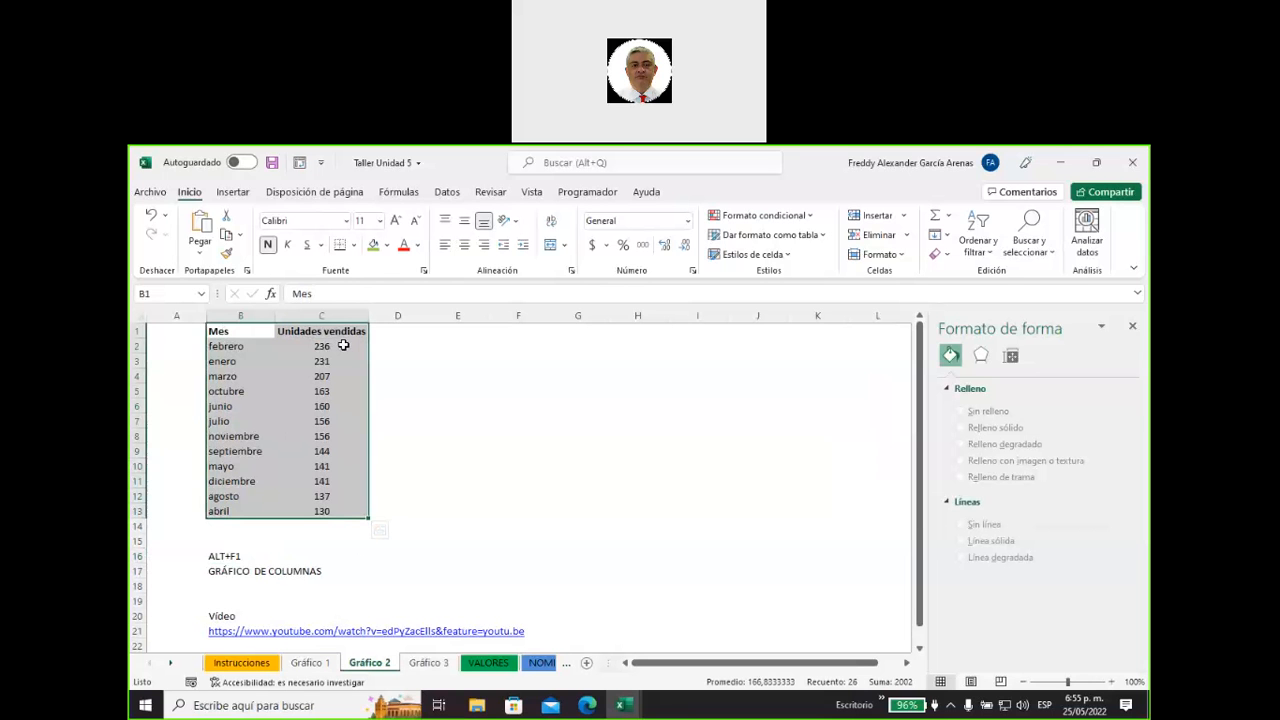
left_click(986, 258)
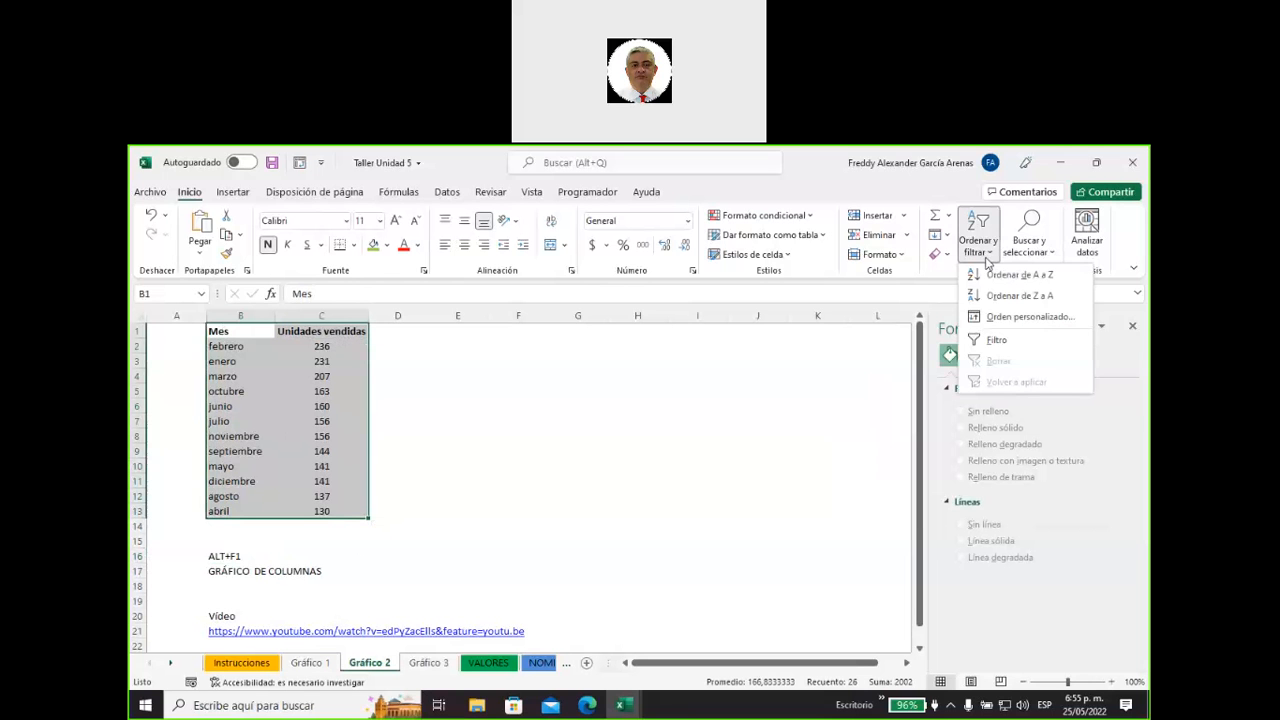
left_click(1030, 316)
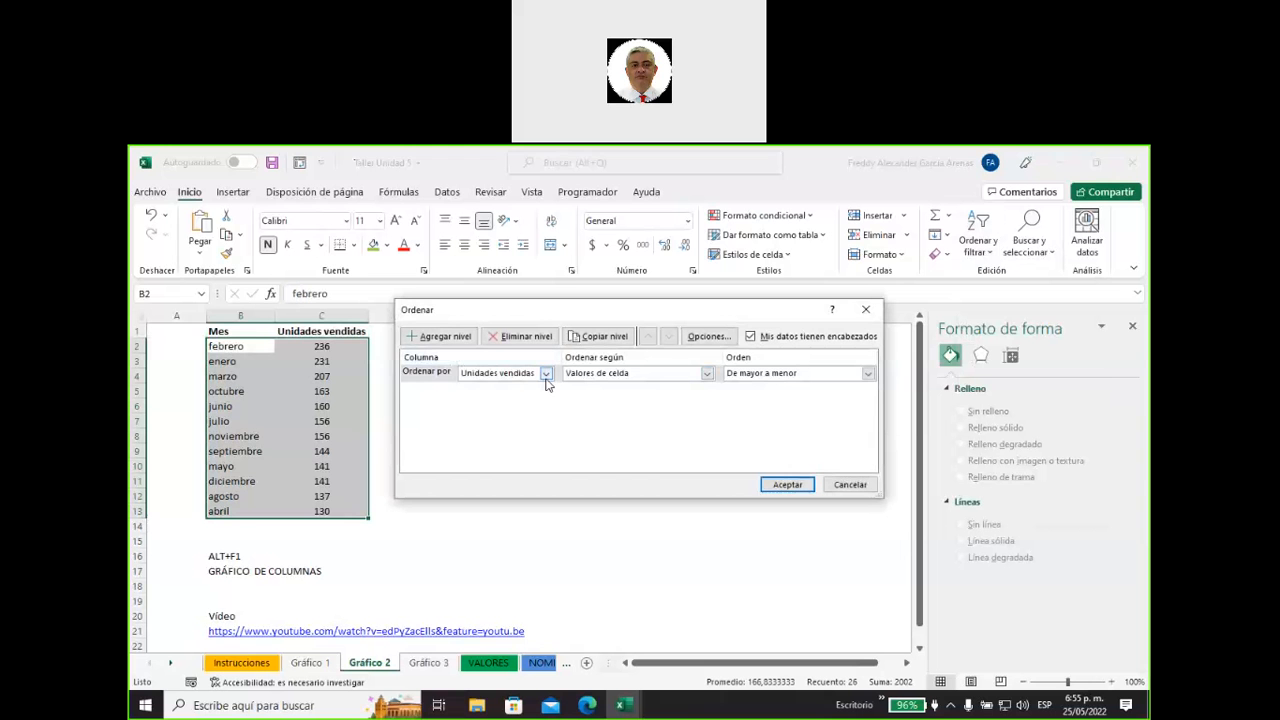
left_click(546, 378)
left_click(493, 387)
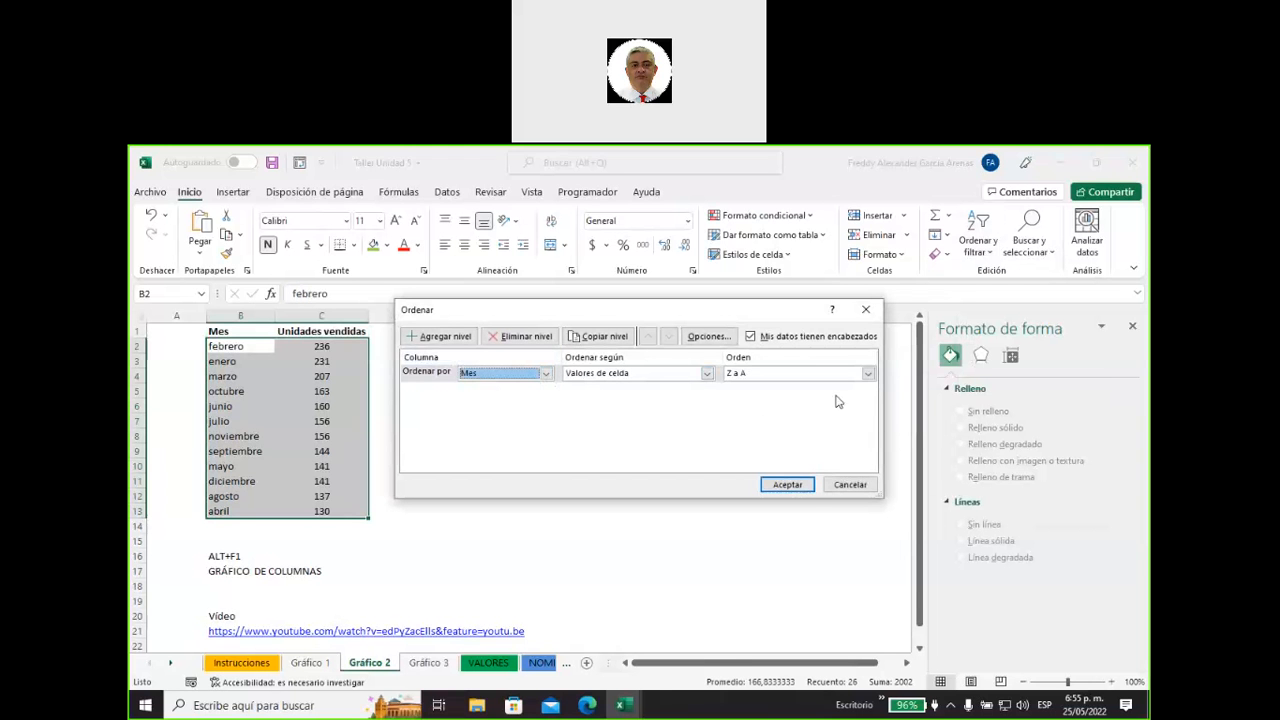
left_click(868, 373)
left_click(815, 408)
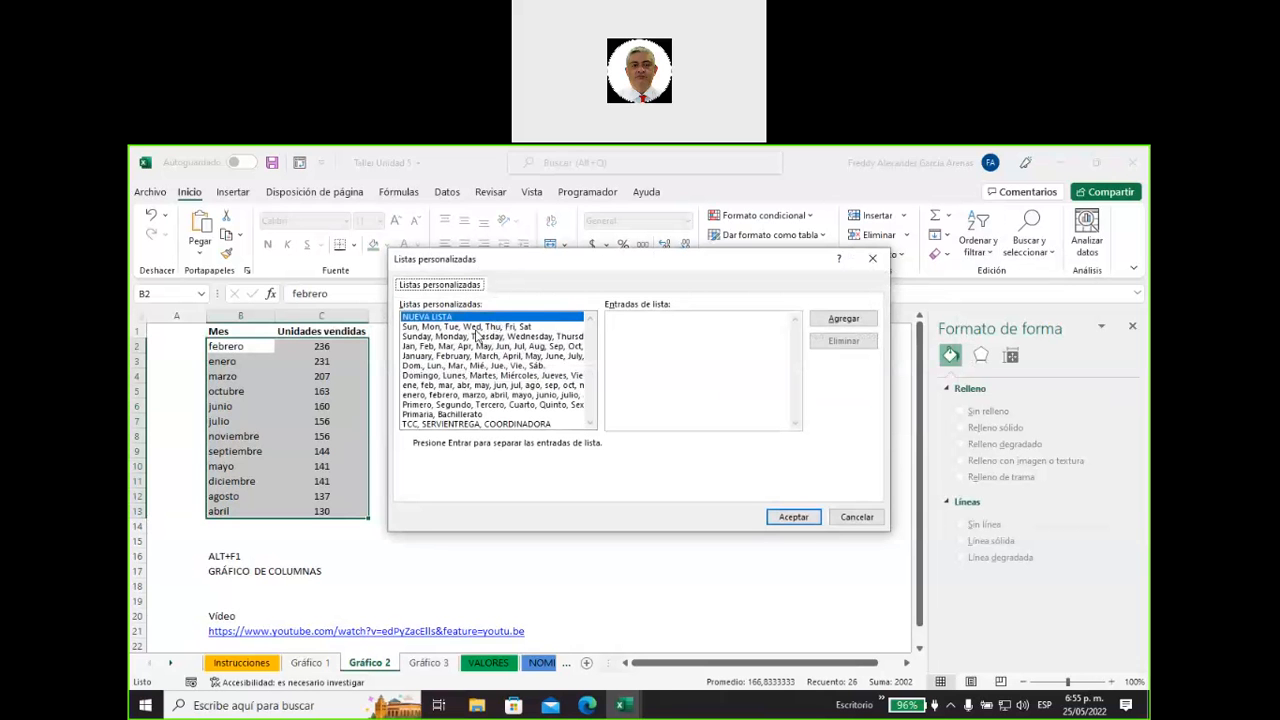
left_click(465, 395)
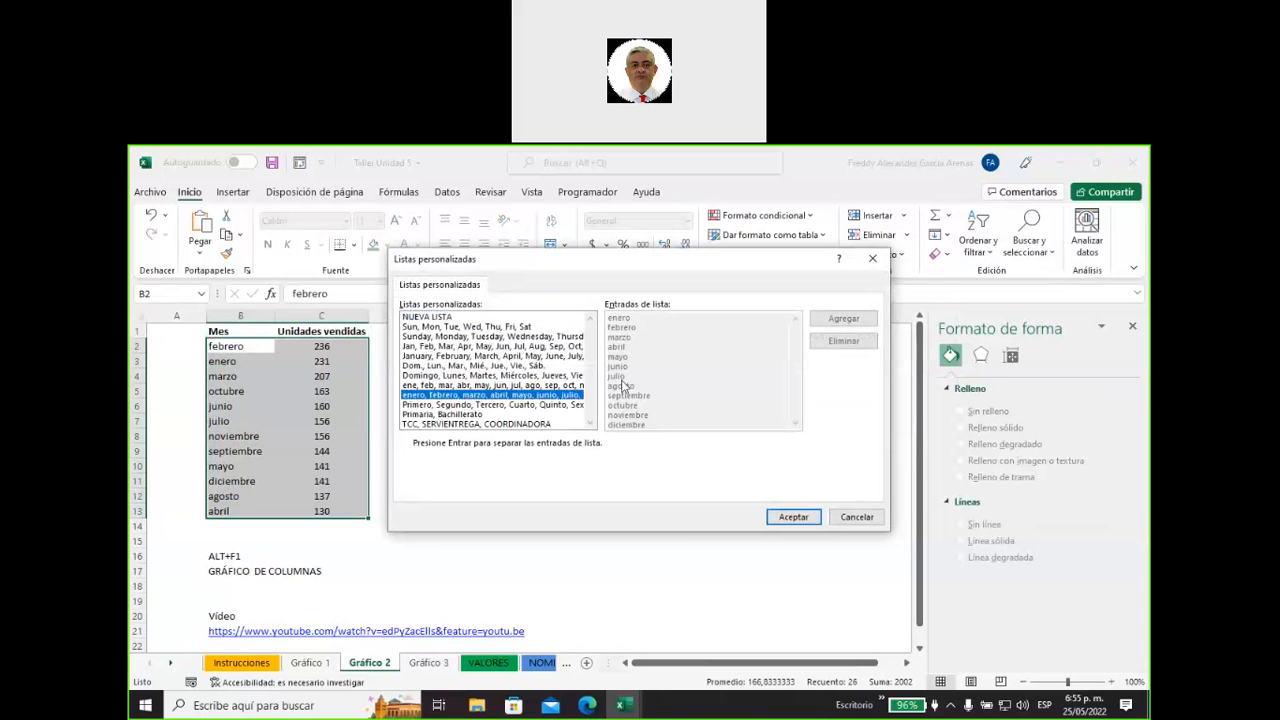
left_click(790, 517)
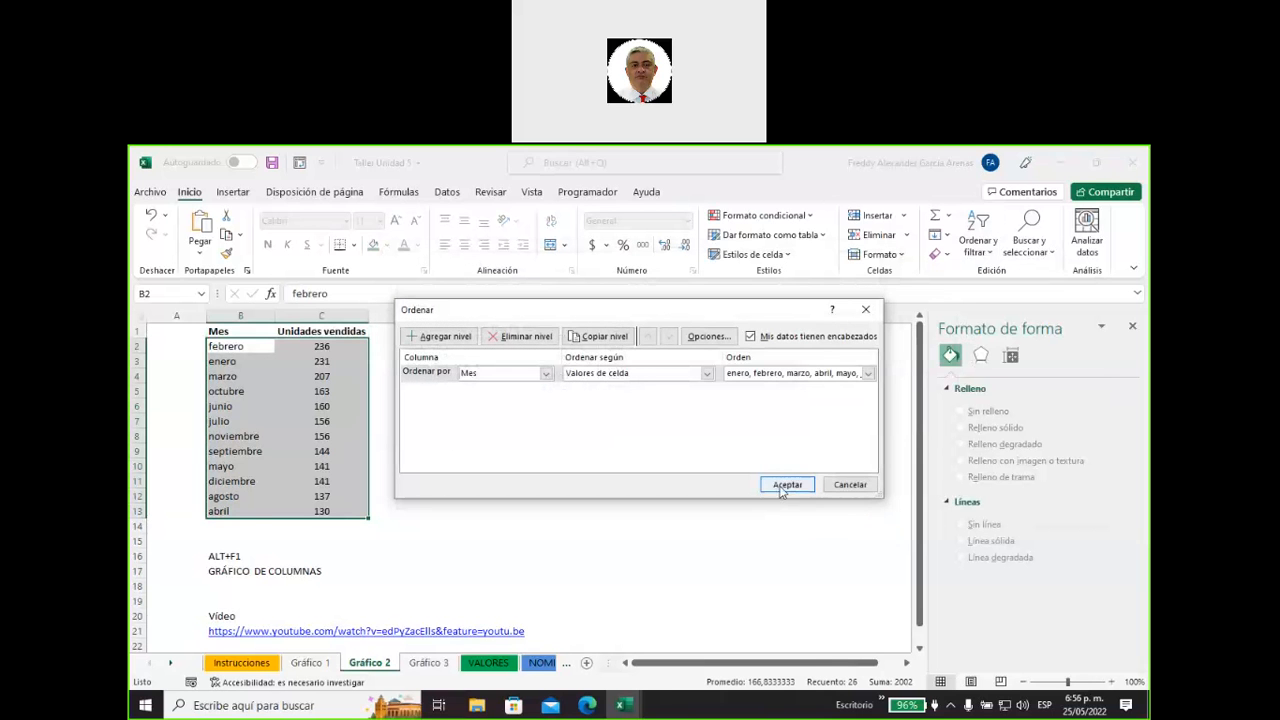
left_click(786, 484)
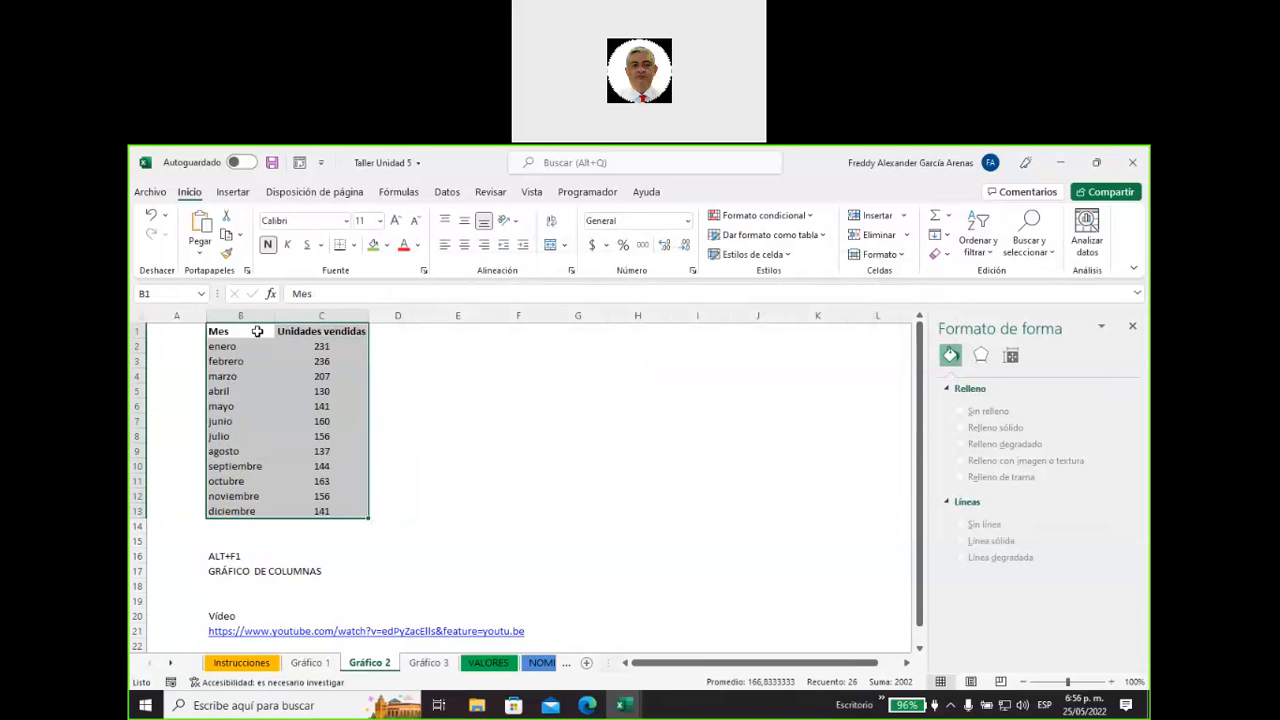
Insert a default column chart from the Mes and Unidades vendidas data in B1:C13.
left_click_drag(260, 329, 312, 511)
left_click_drag(323, 346, 329, 514)
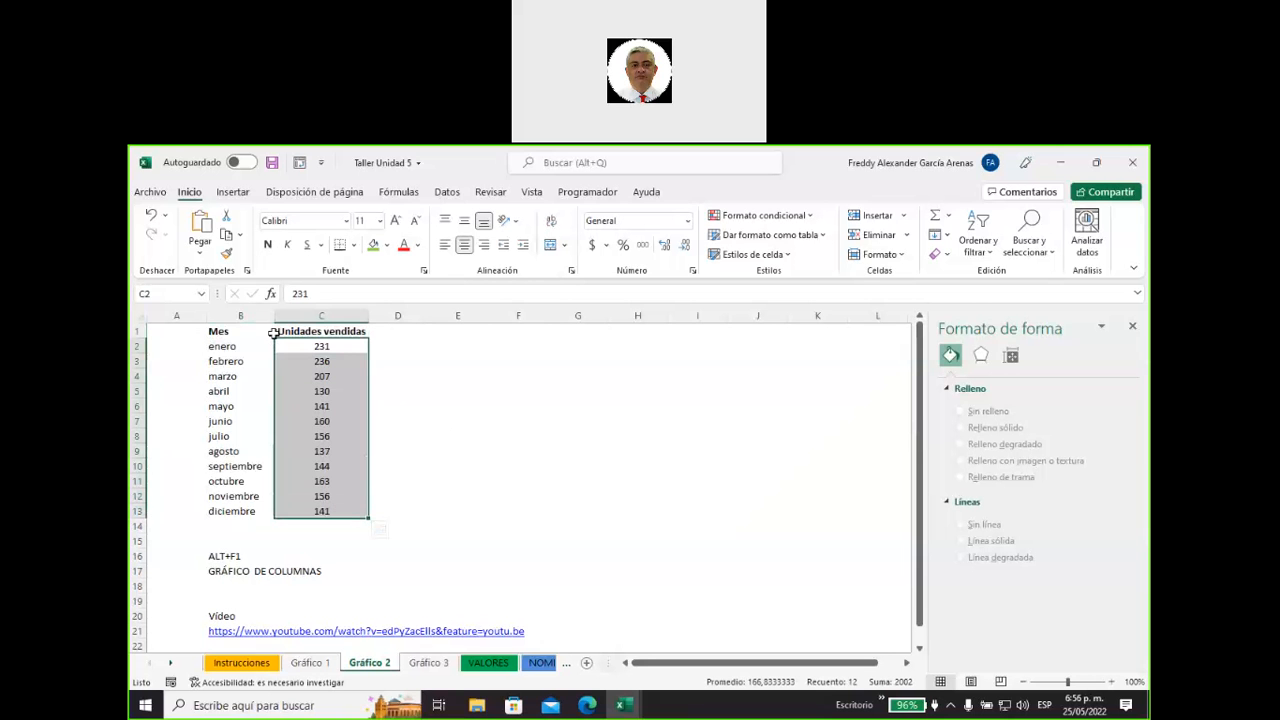
left_click_drag(224, 331, 307, 511)
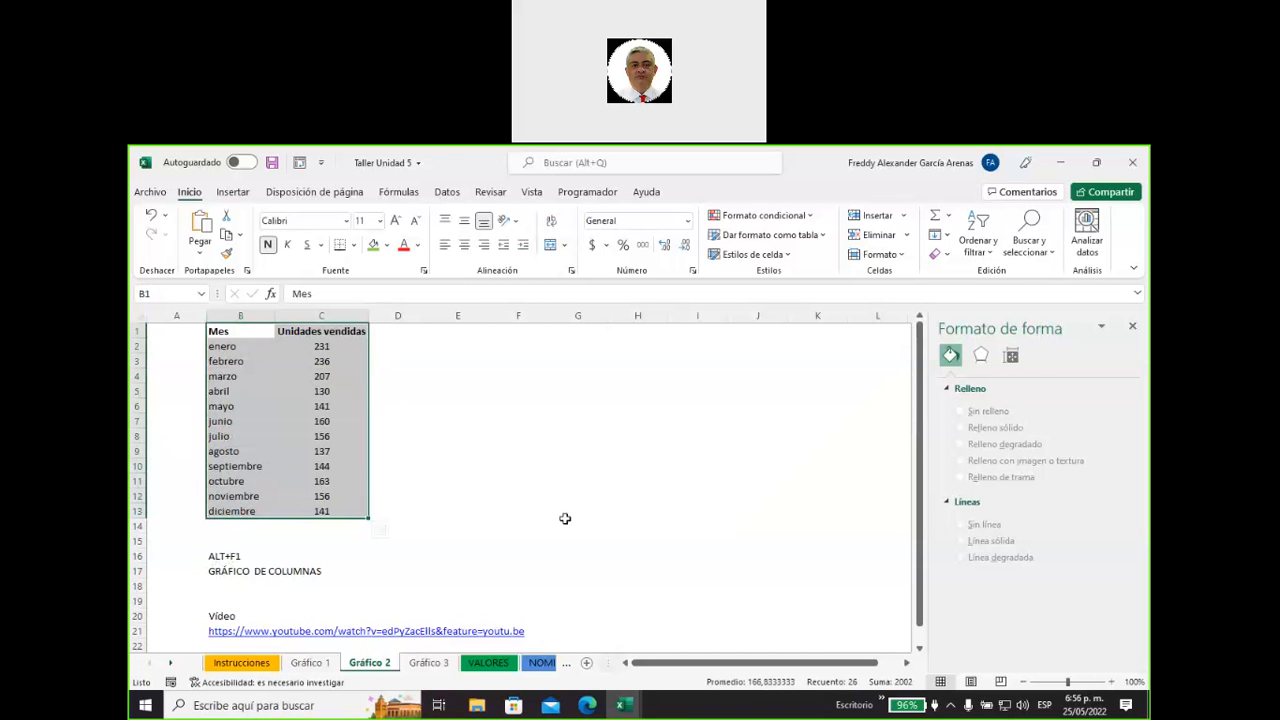
key("alt+F1")
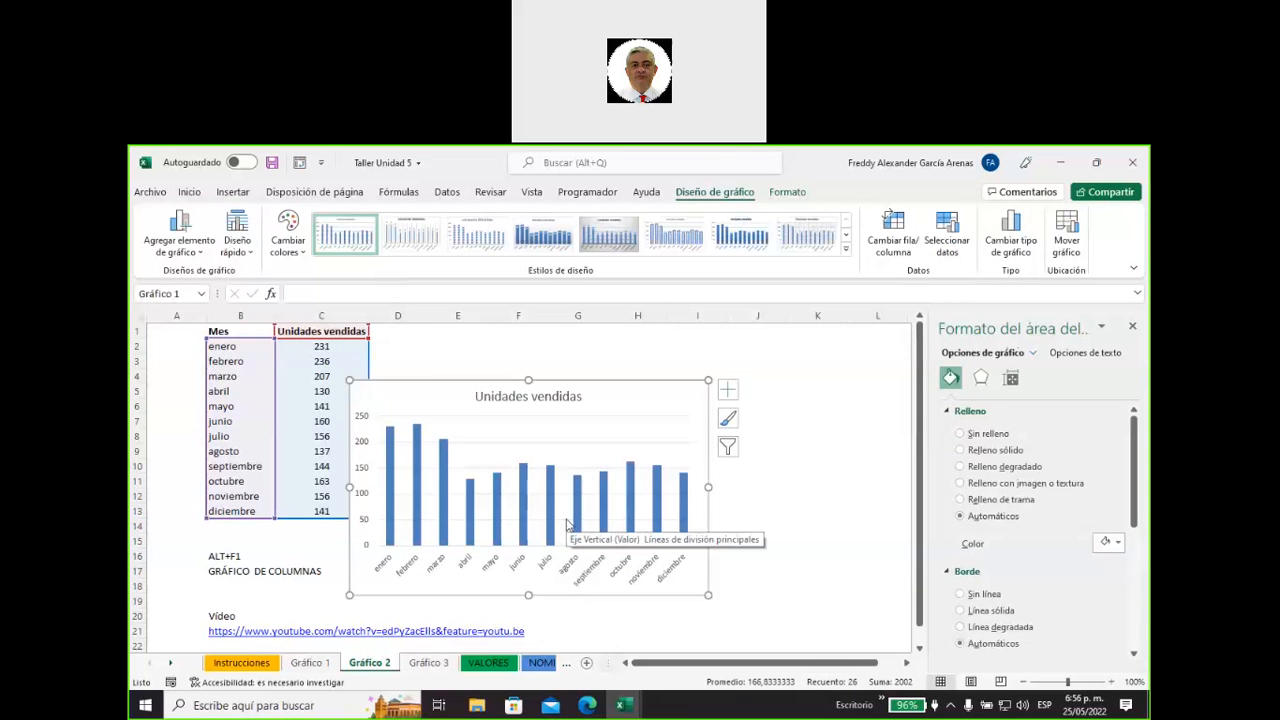
Move the Unidades vendidas chart beside the table at column D and enlarge it to about column K and row 18.
left_click_drag(431, 383, 518, 356)
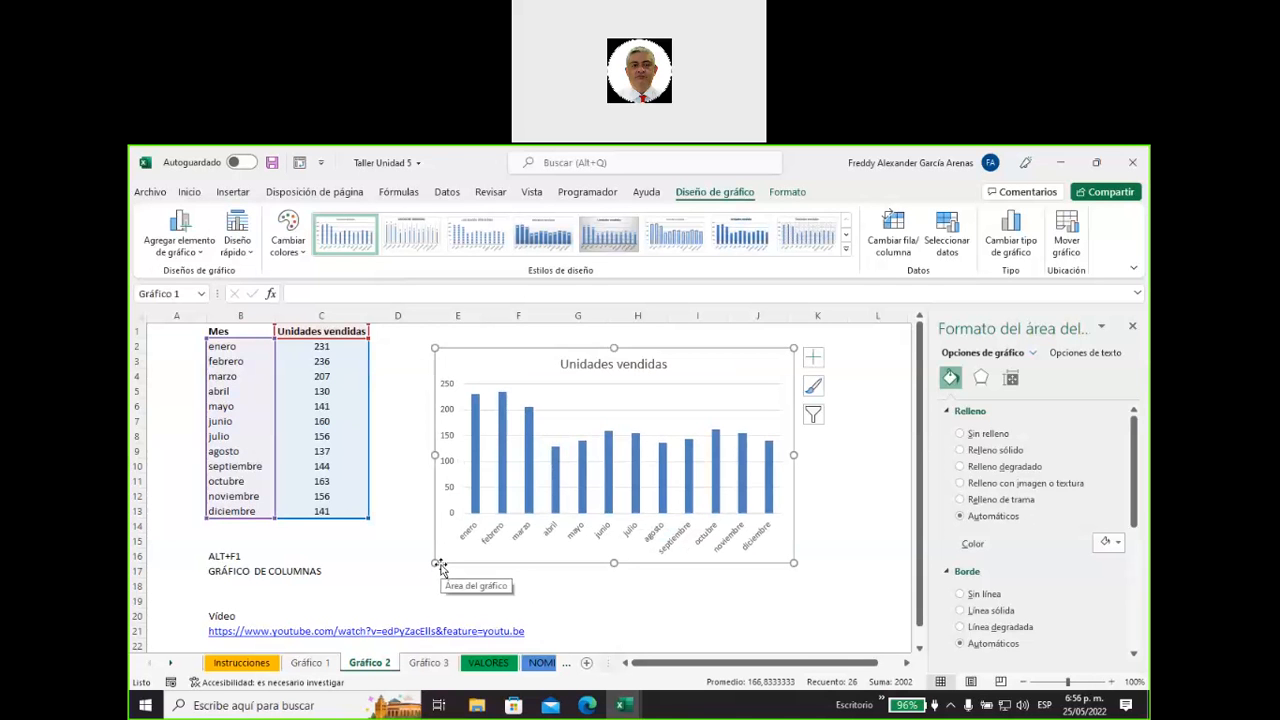
left_click(234, 193)
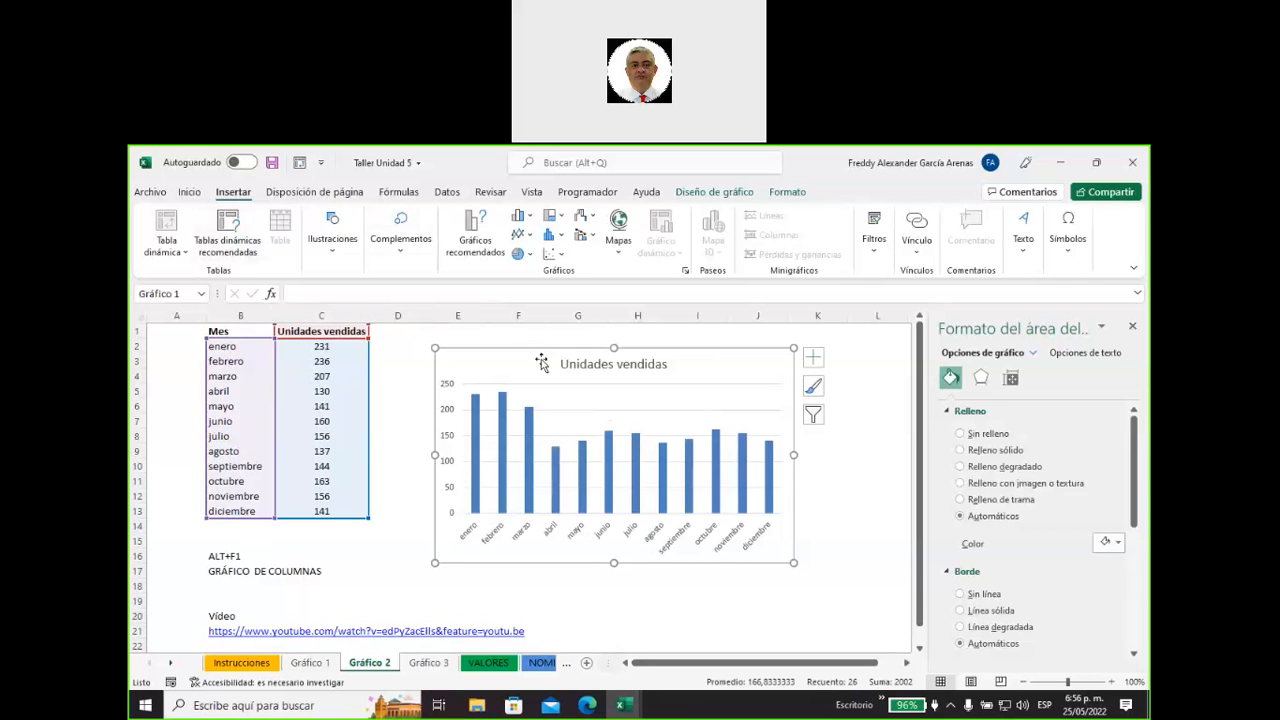
left_click_drag(541, 362, 485, 348)
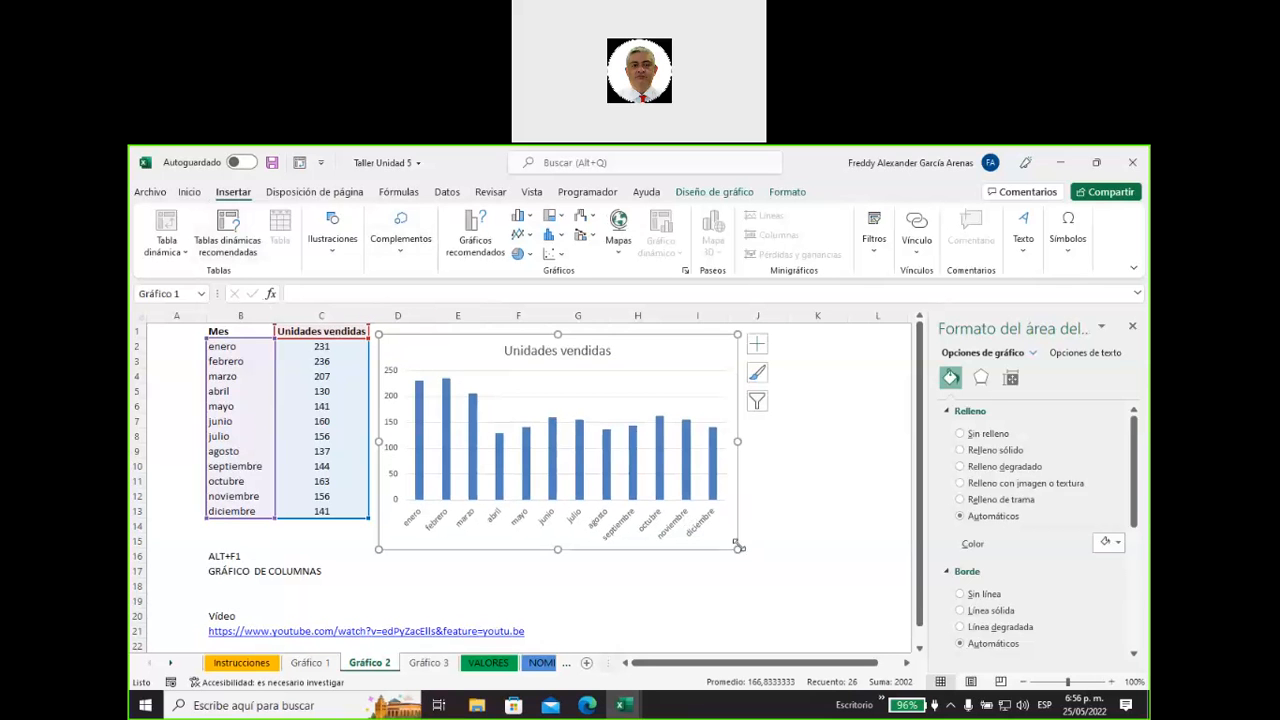
left_click_drag(738, 548, 798, 585)
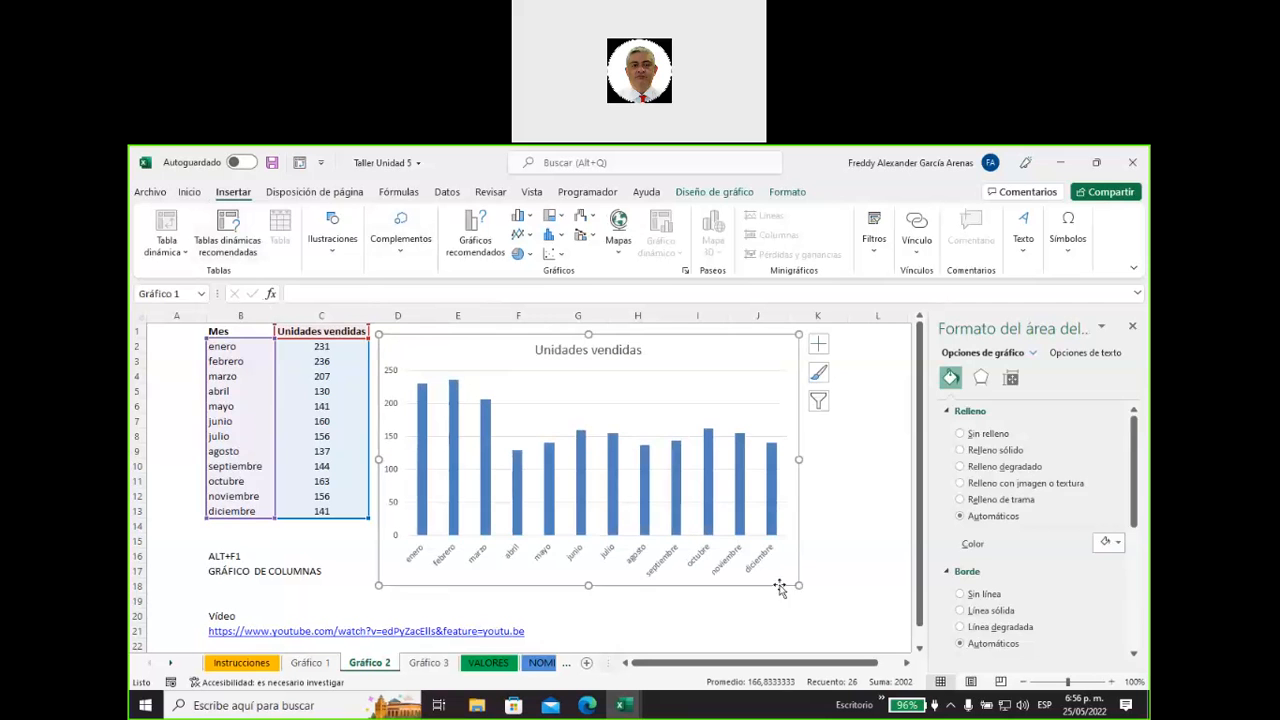
left_click(856, 498)
Review the chart's columns, its source range B1:C13 and the shortcut instruction in cell B16.
mouse_move(708, 438)
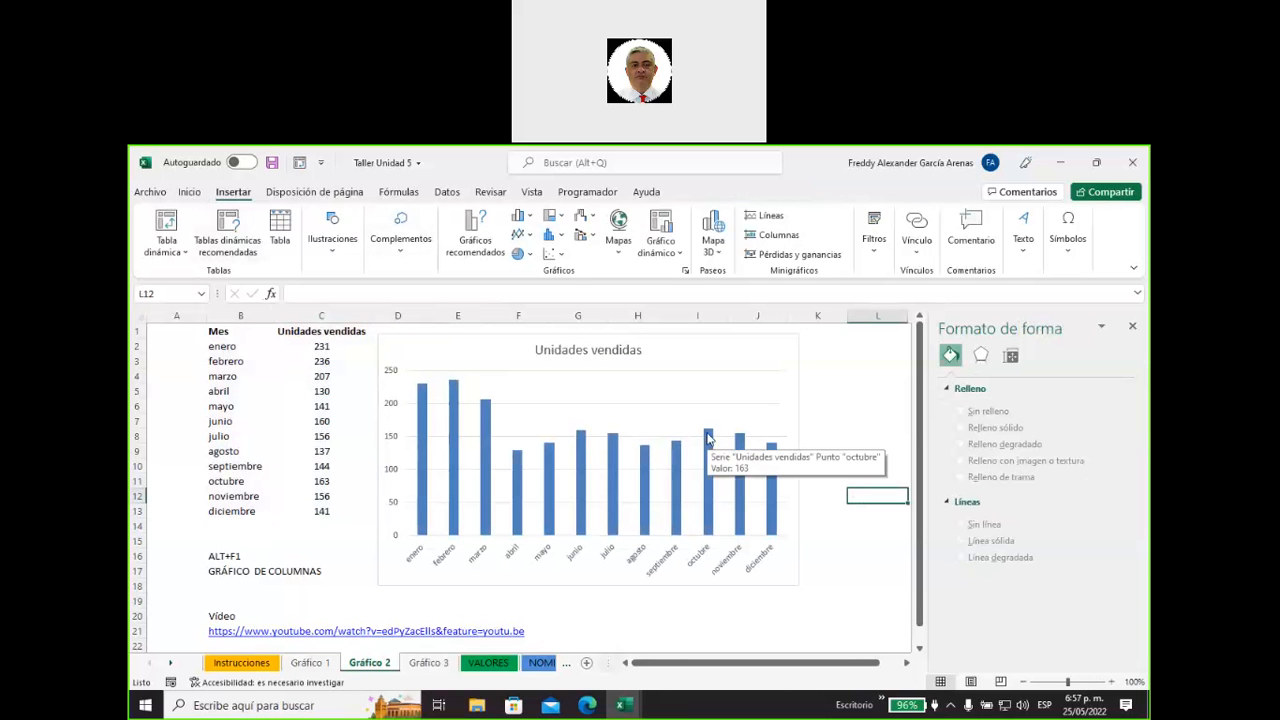
mouse_move(576, 497)
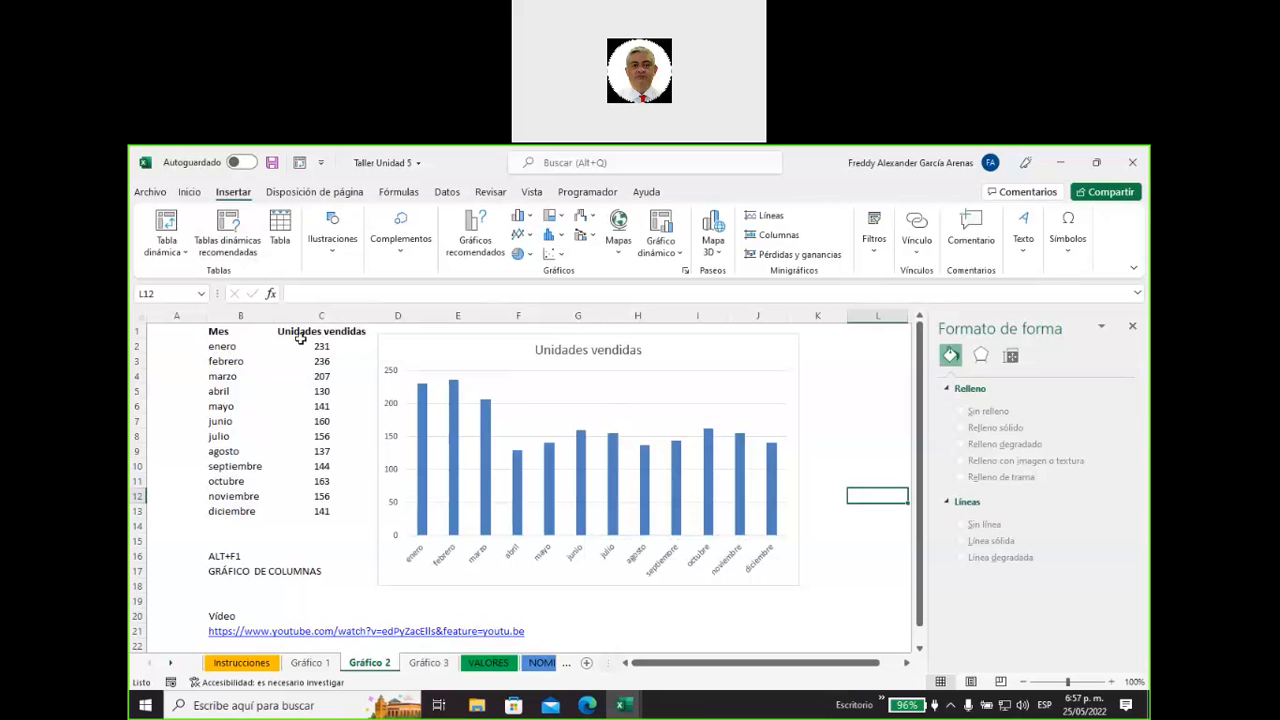
left_click_drag(237, 331, 325, 510)
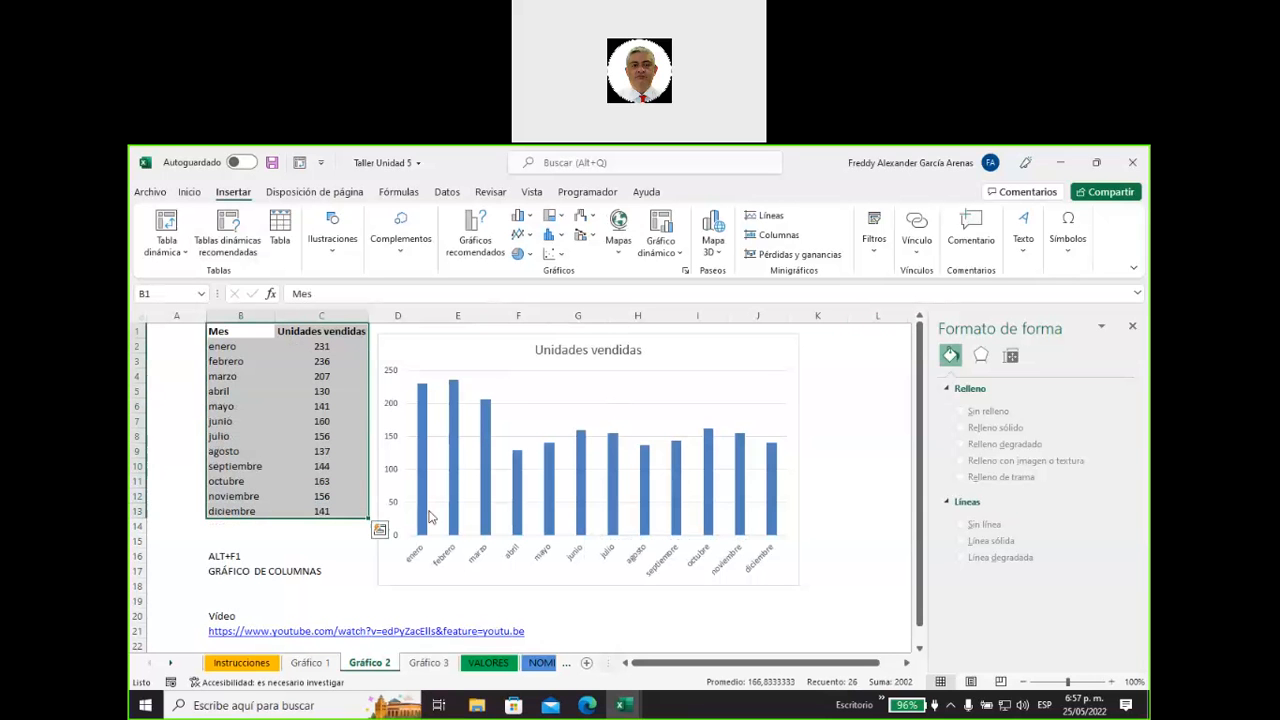
left_click(240, 557)
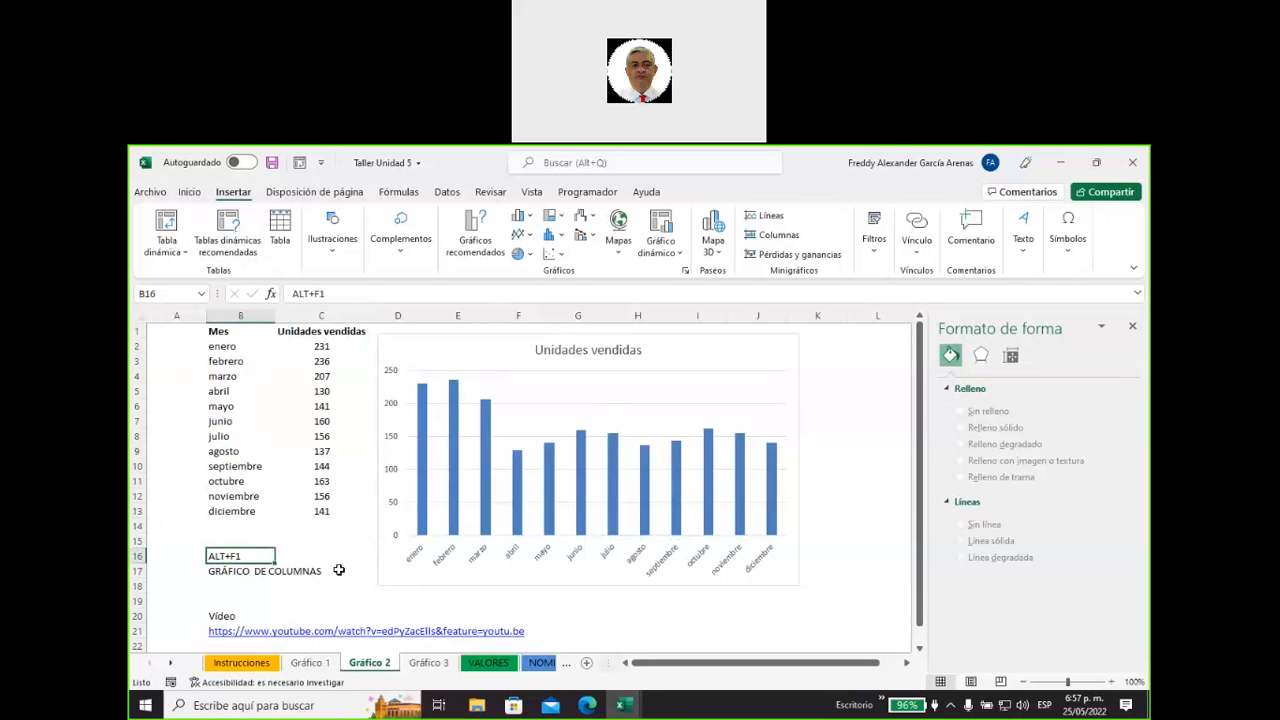
Open the Gráfico 3 sheet and examine its Mes, Unidades vendidas and % participacion columns.
left_click(429, 663)
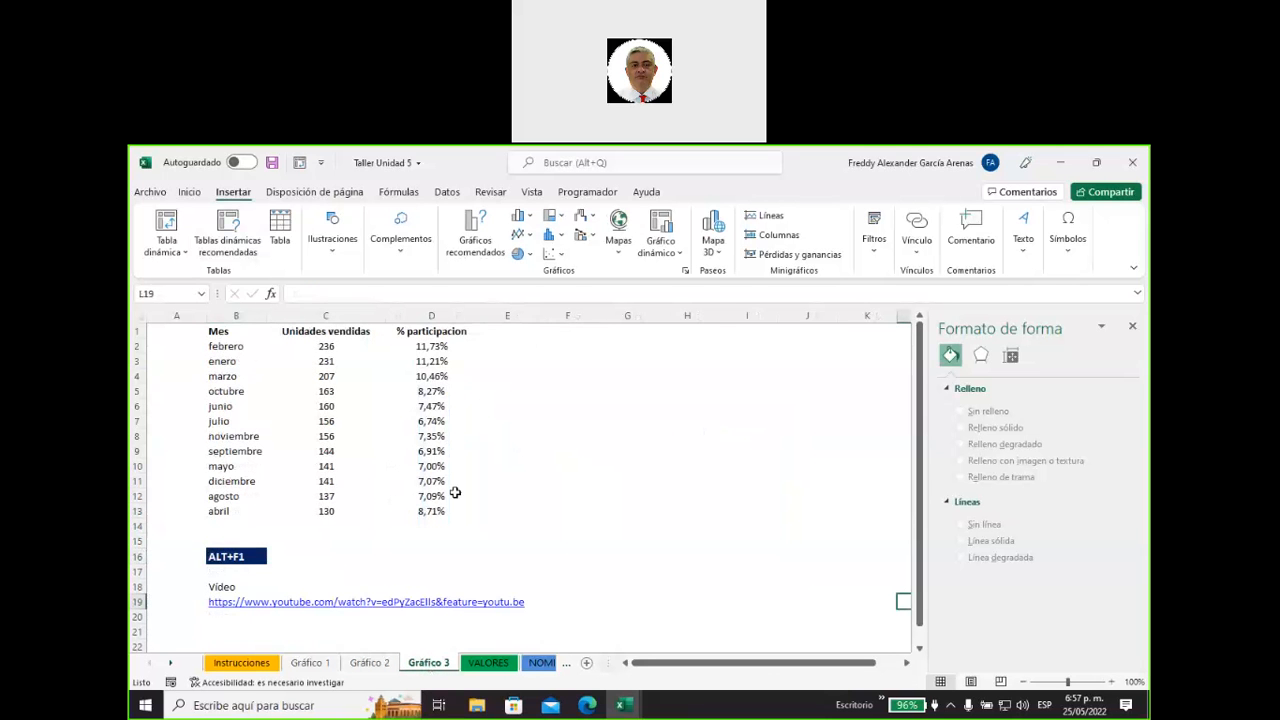
left_click_drag(231, 331, 314, 510)
left_click_drag(428, 333, 436, 511)
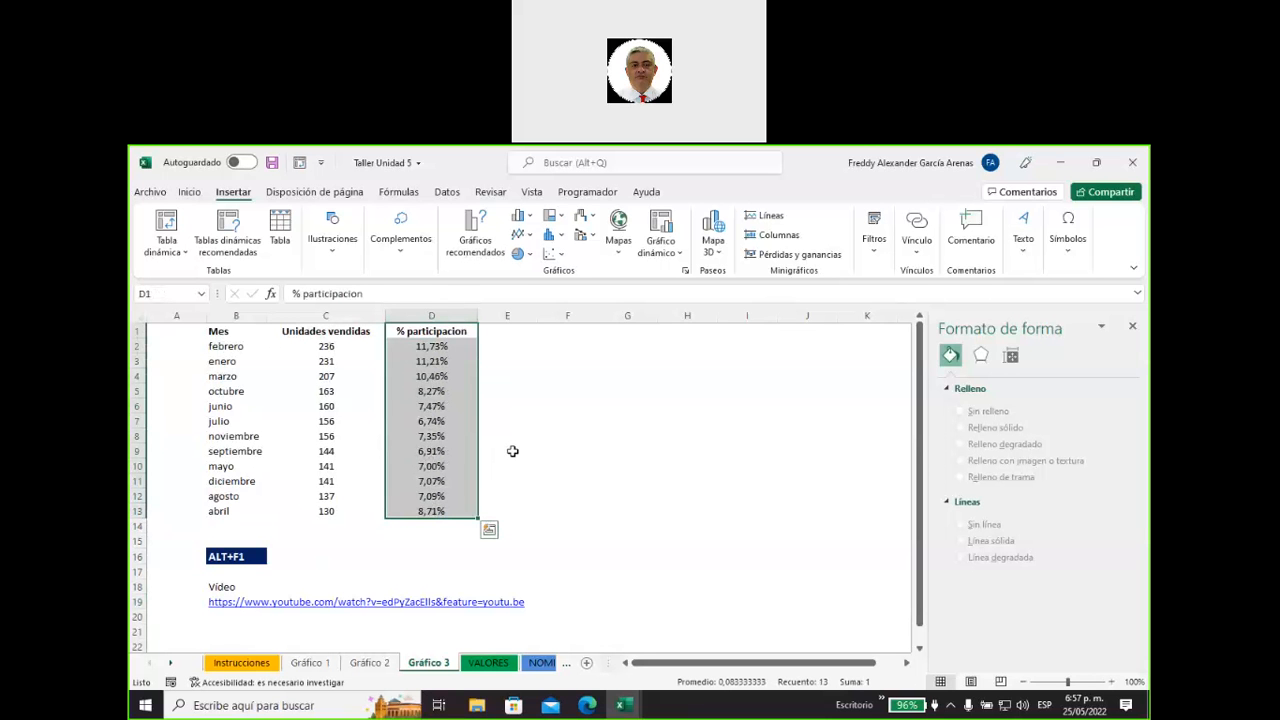
Sort the table B1:D13 by Mes, using the custom list enero, febrero, marzo, abril as the order.
left_click_drag(223, 331, 425, 511)
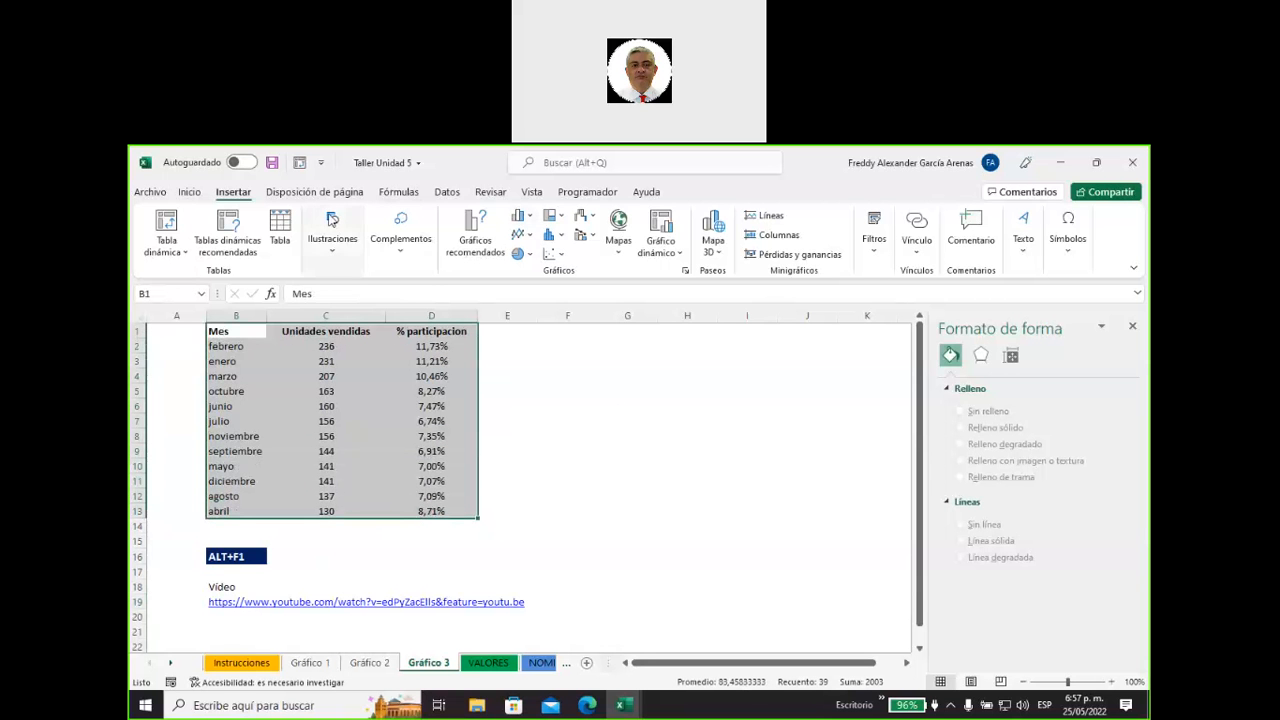
left_click(189, 192)
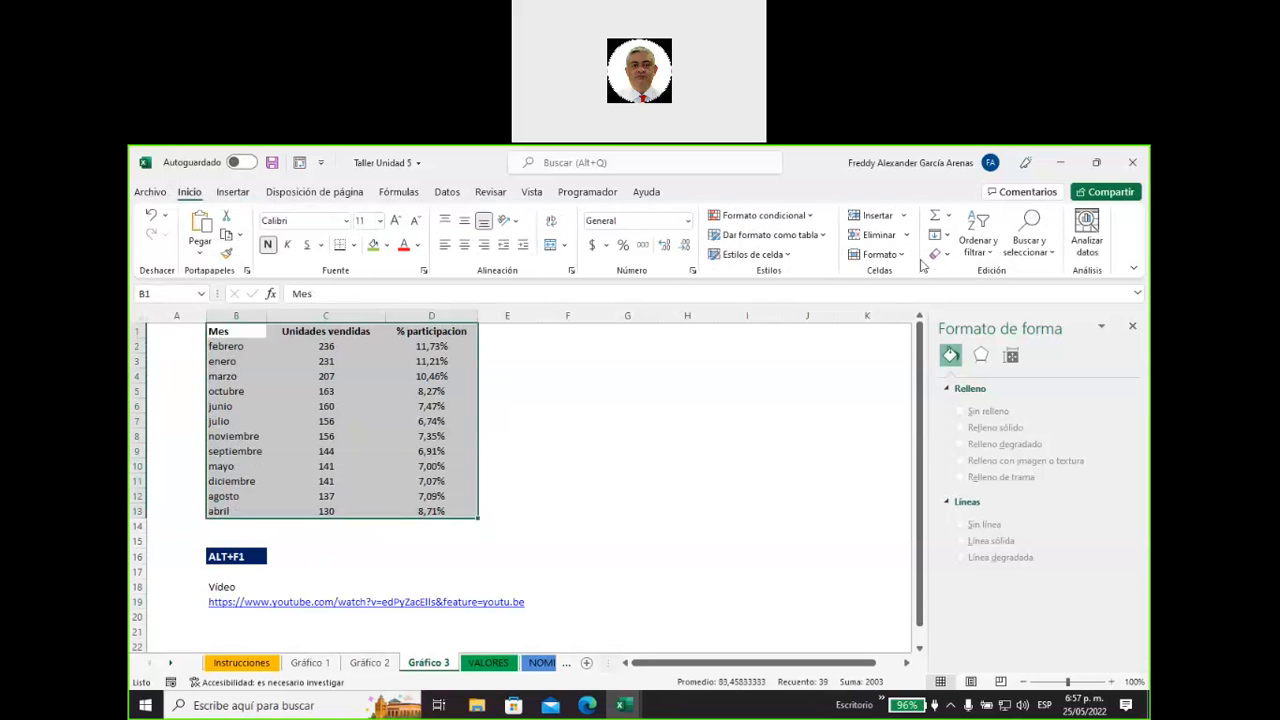
left_click(978, 244)
left_click(1005, 318)
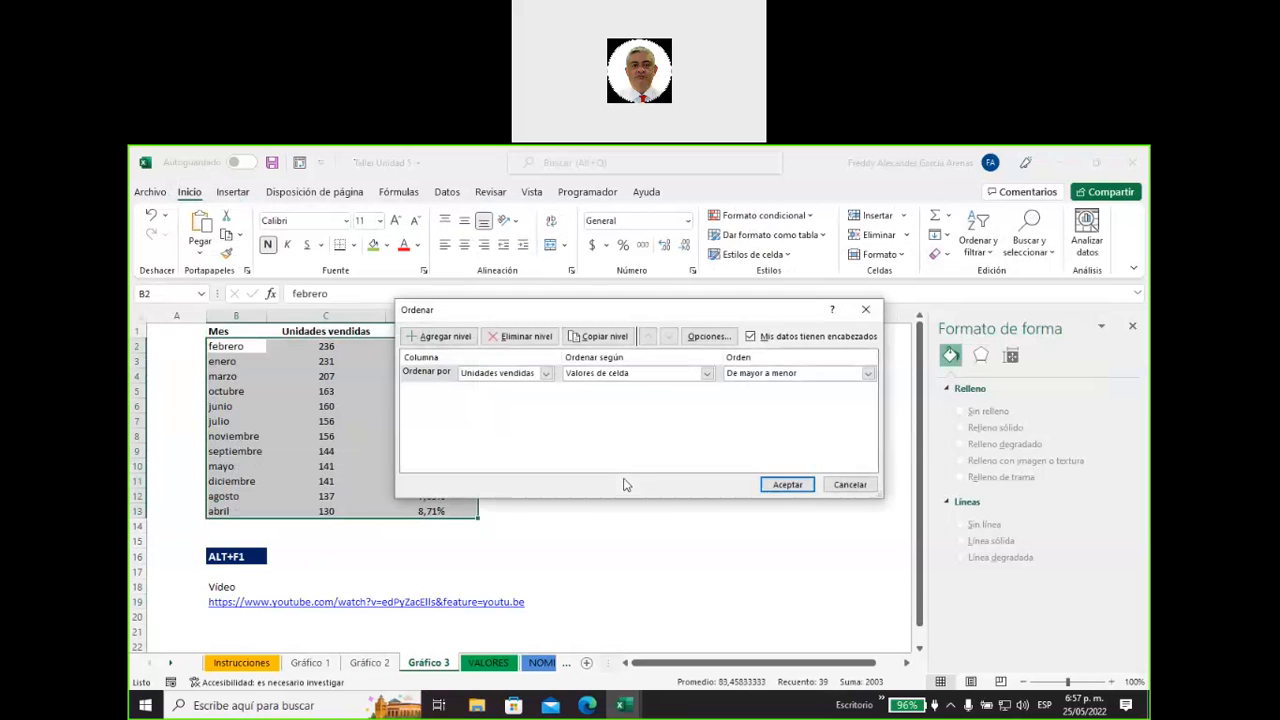
left_click(546, 373)
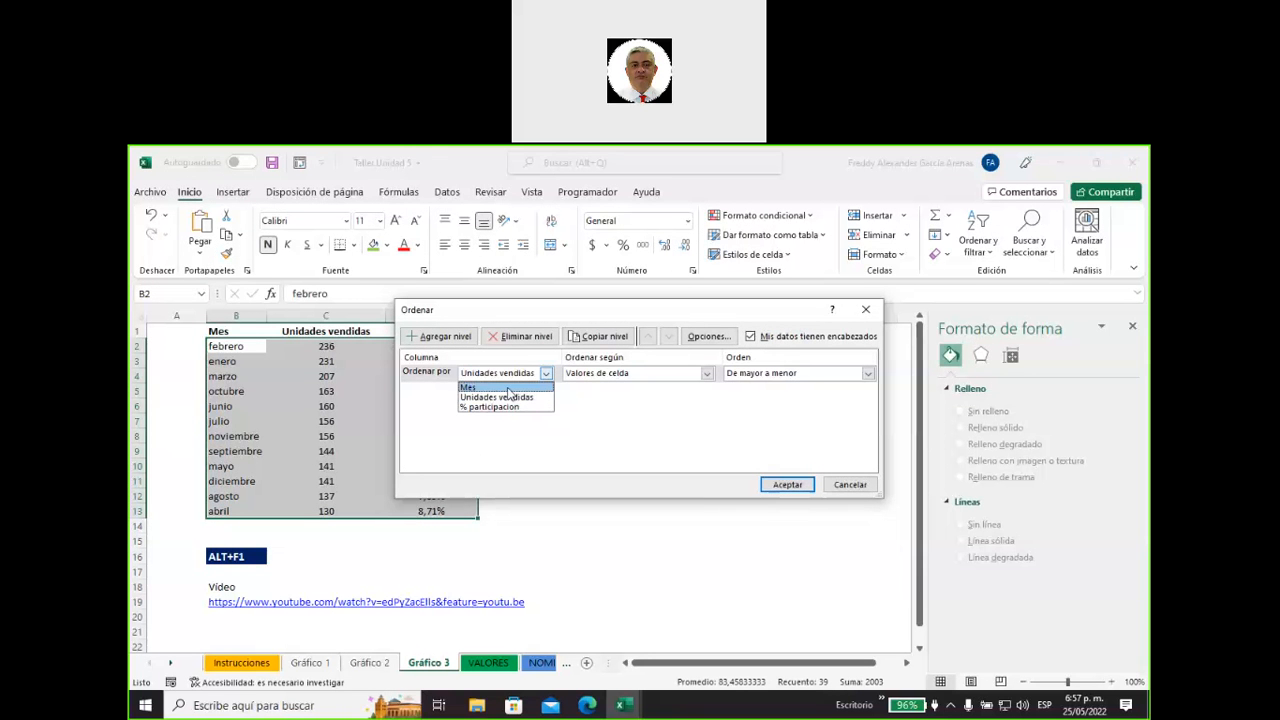
left_click(468, 387)
left_click(867, 373)
left_click(843, 407)
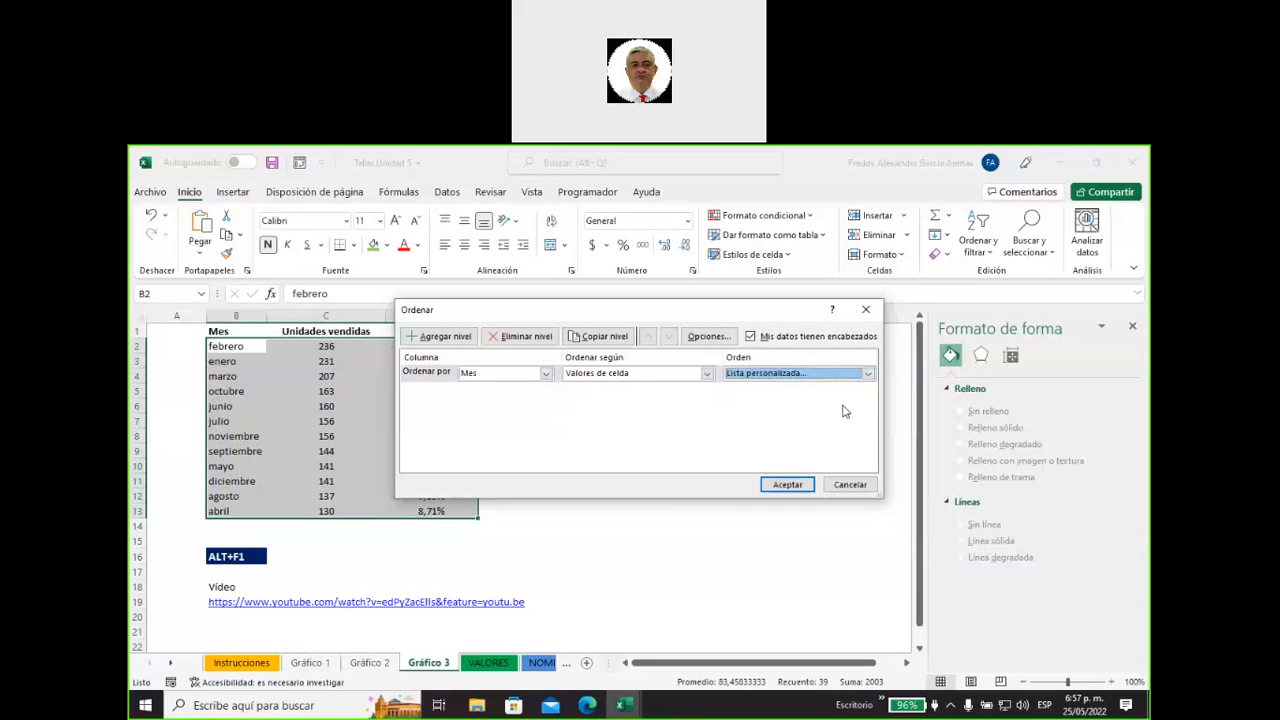
left_click(455, 398)
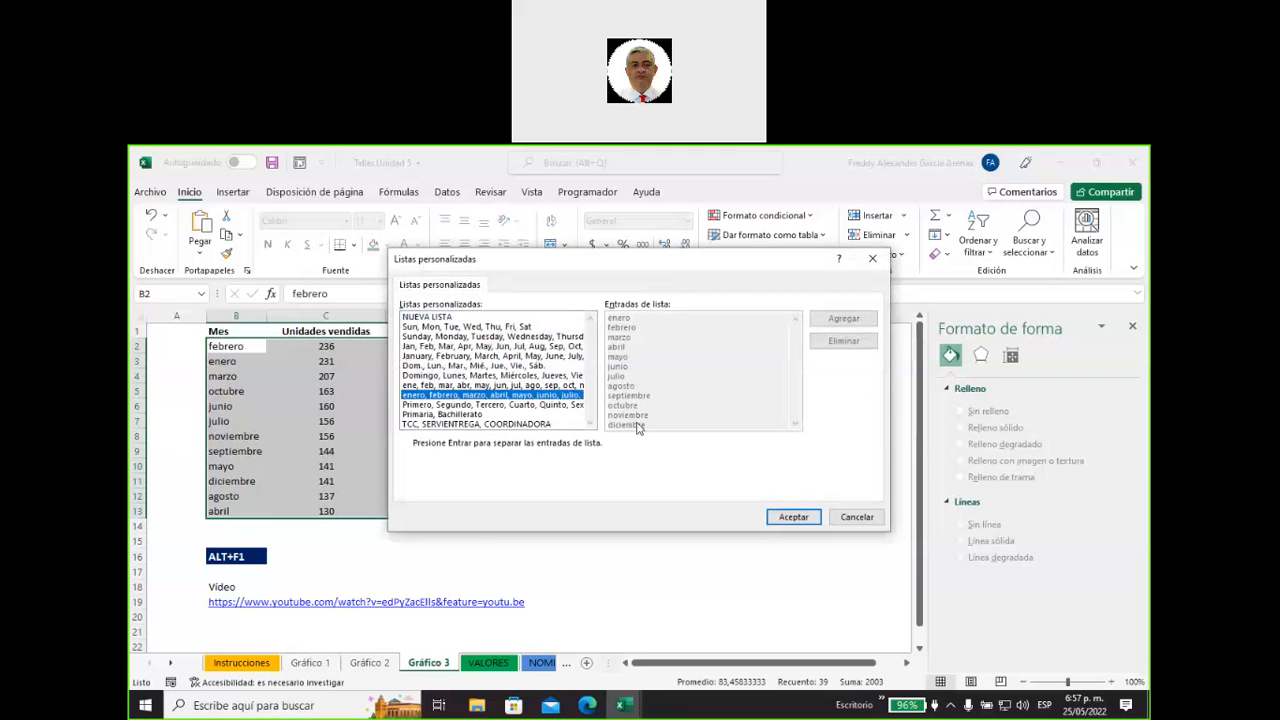
left_click(792, 517)
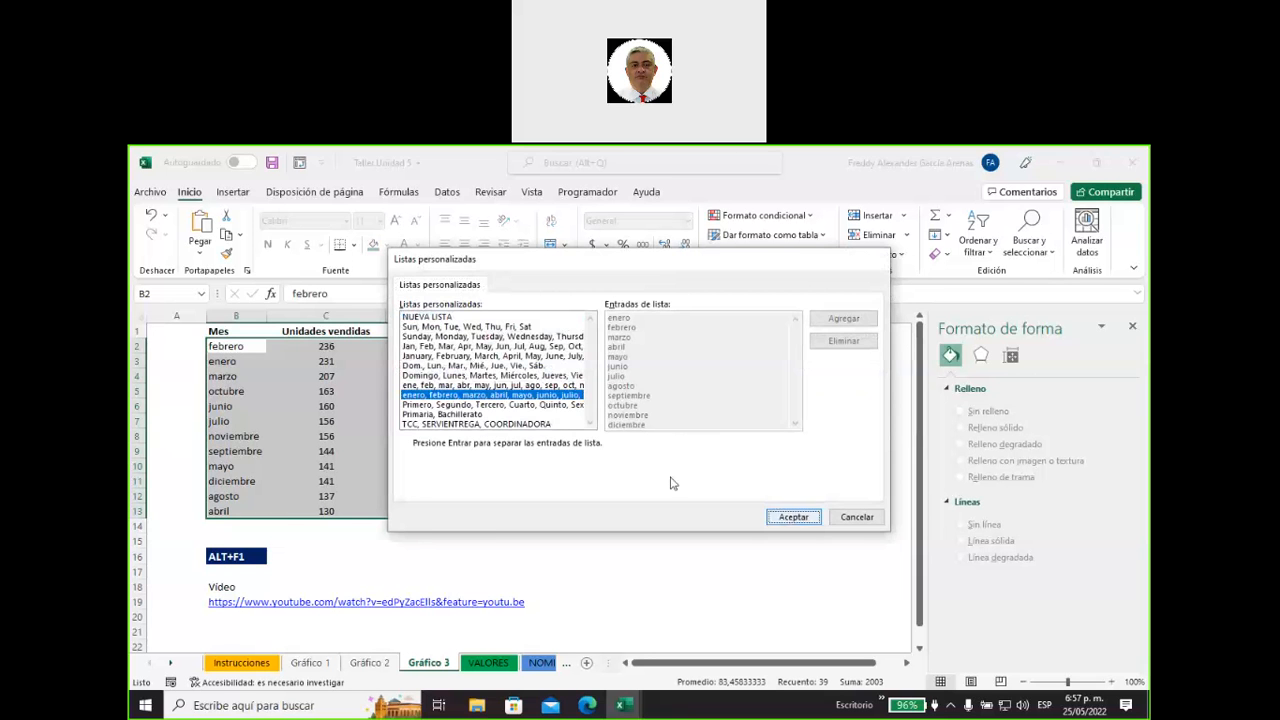
left_click(786, 485)
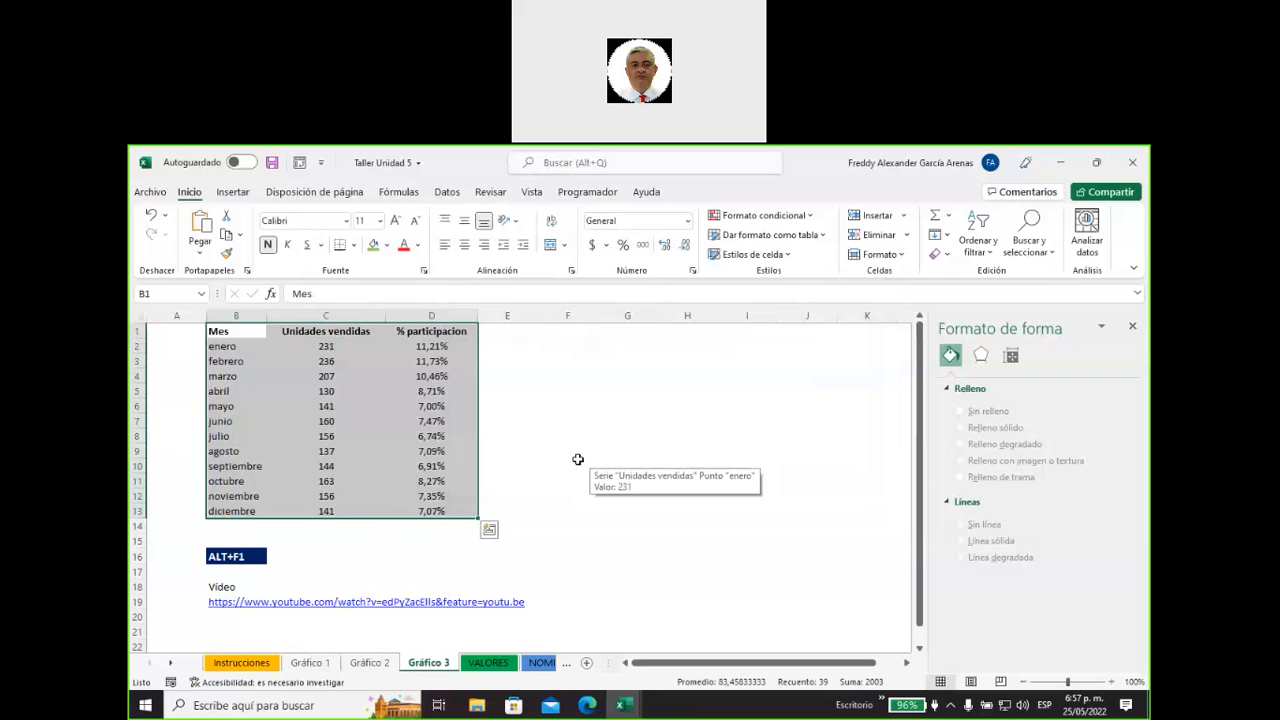
Insert a 2D pie chart from only the Mes and % participacion columns and place it over about columns D to I, from row 2.
left_click(578, 459)
left_click_drag(218, 331, 220, 508)
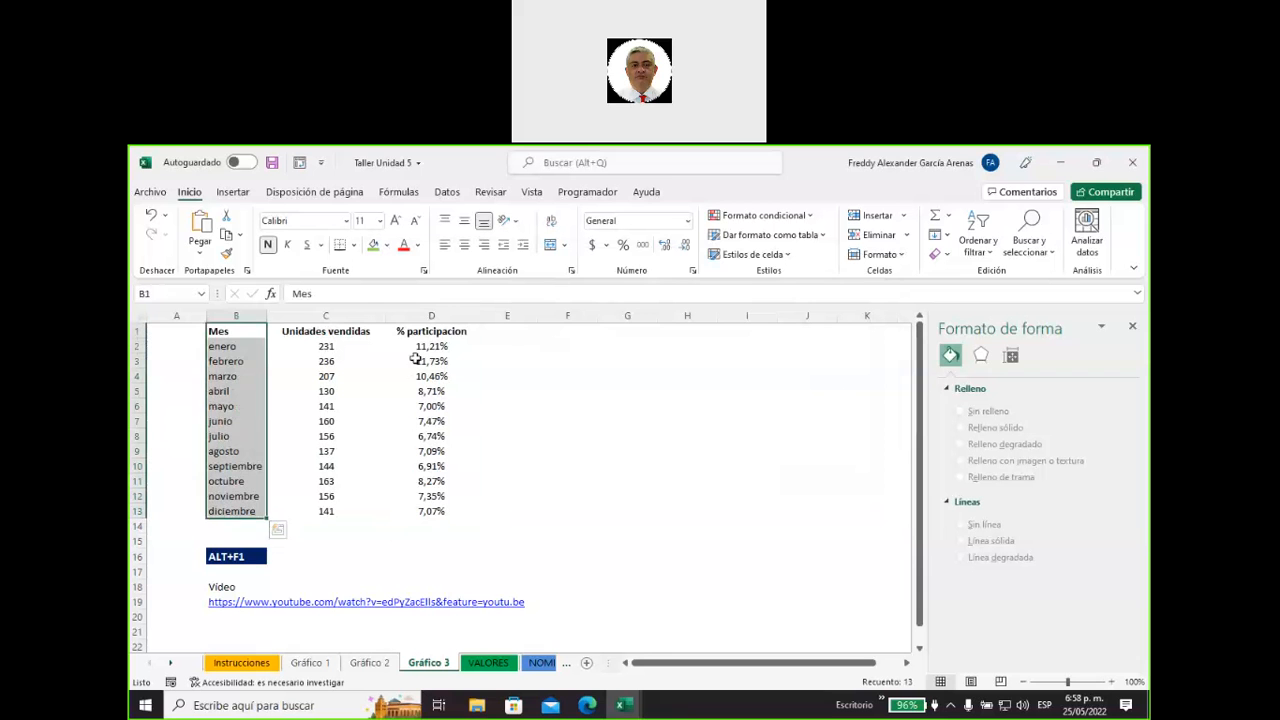
left_click_drag(428, 332, 432, 513)
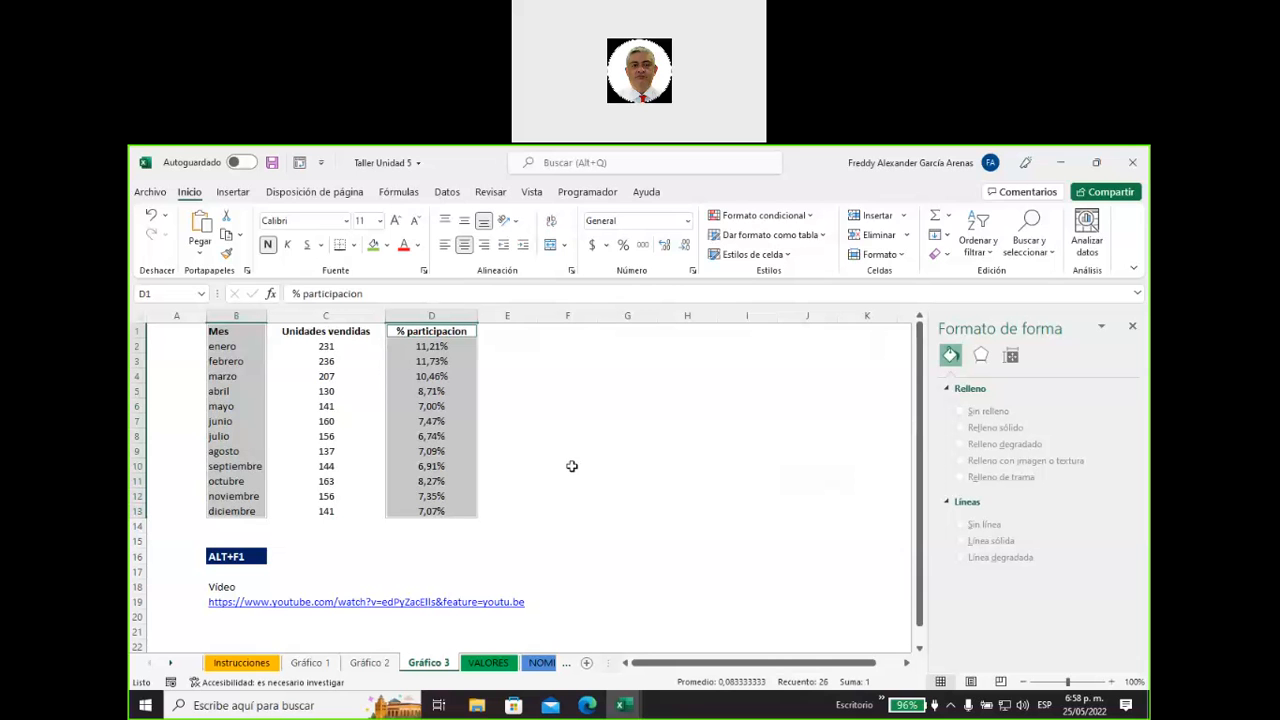
left_click(236, 194)
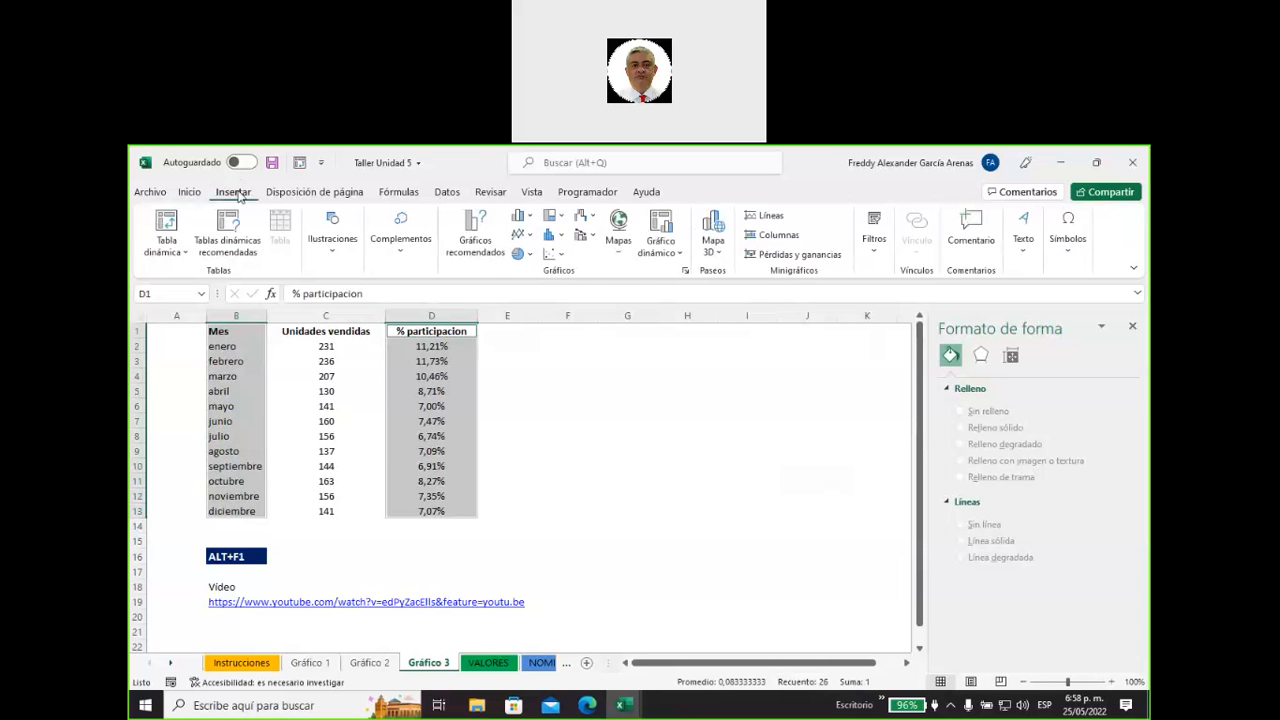
left_click(519, 253)
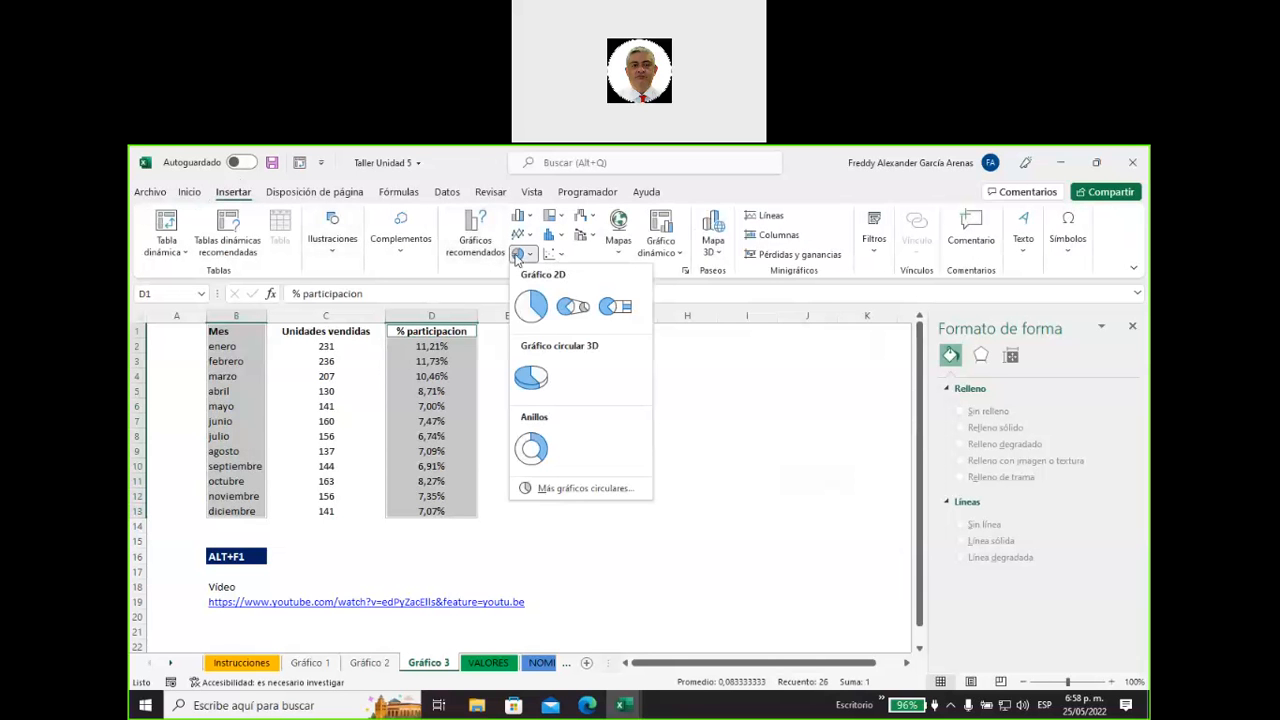
left_click(530, 313)
left_click_drag(486, 400, 676, 356)
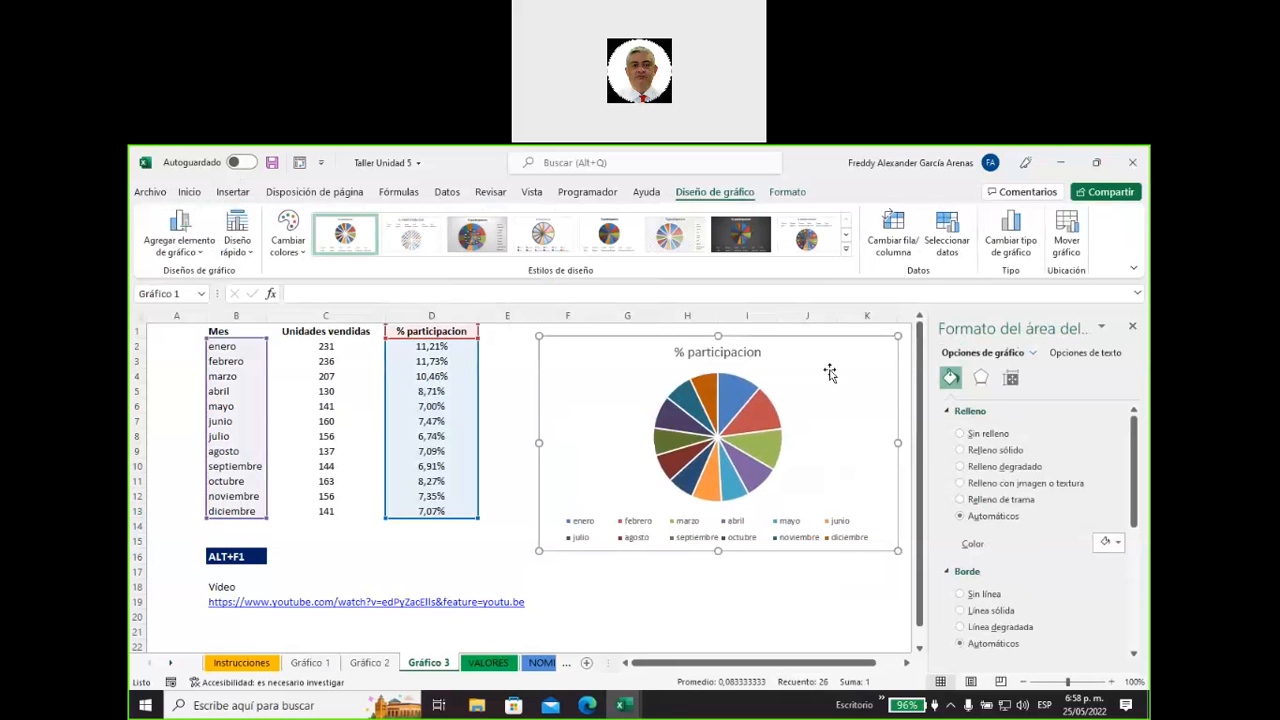
left_click_drag(826, 351, 725, 355)
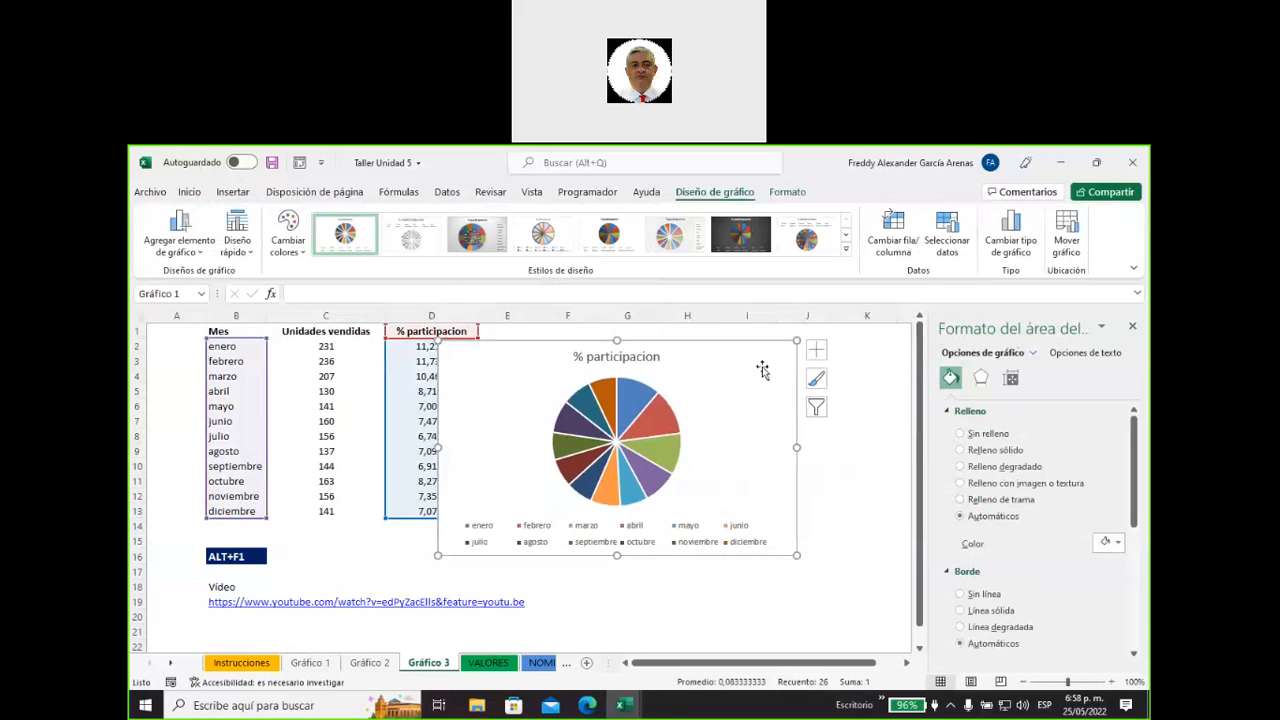
Add data labels to the % participacion pie chart and enlarge it to about column K and row 19.
left_click(820, 350)
left_click(853, 385)
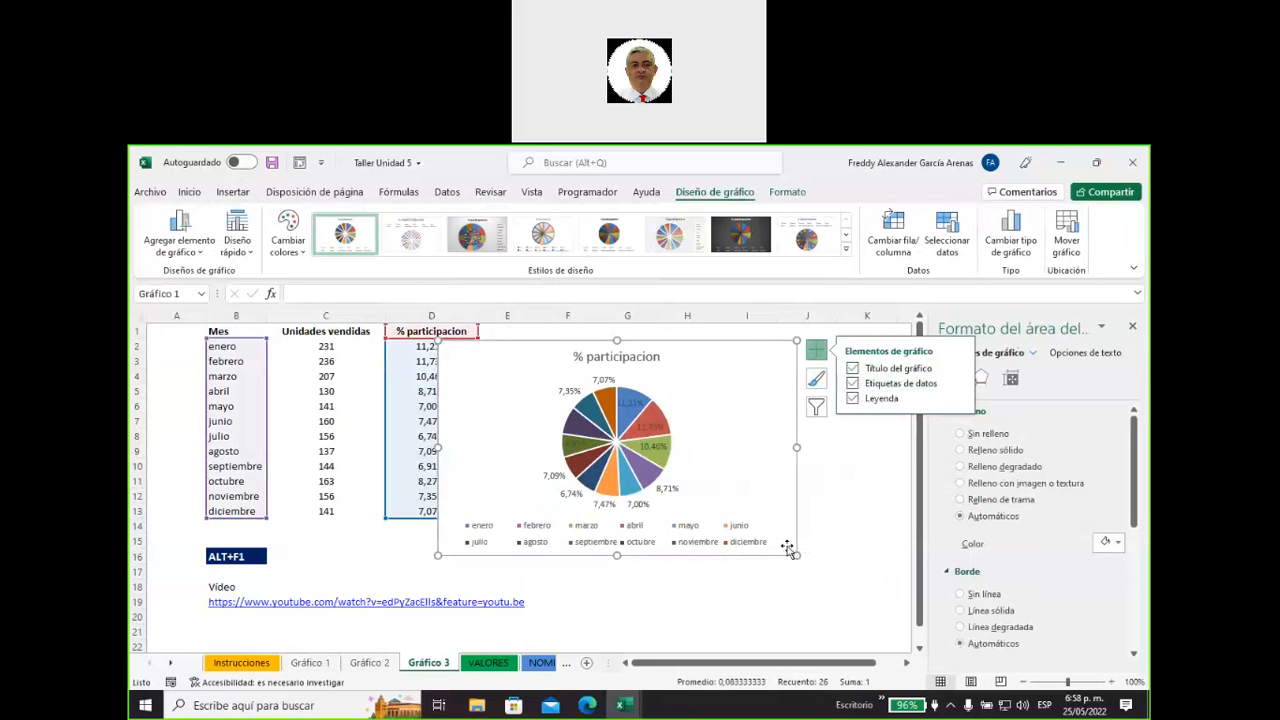
left_click_drag(794, 553, 868, 605)
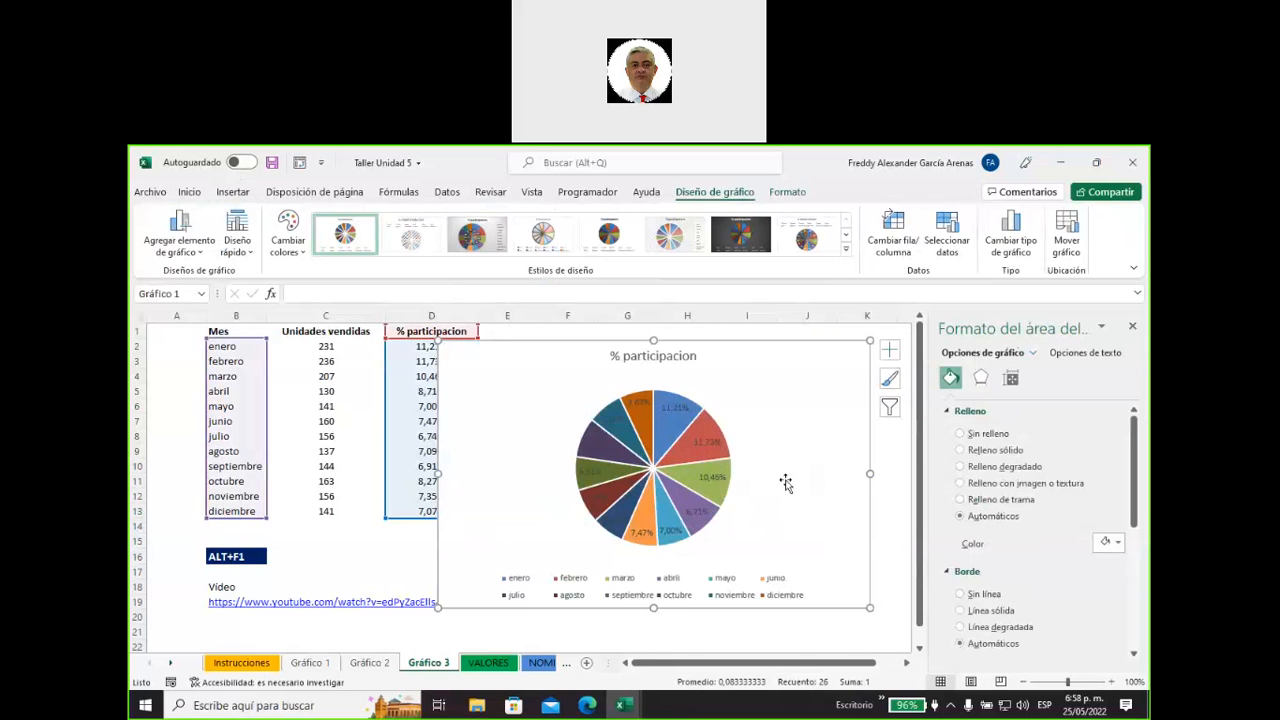
Set the pie chart's legend position to Derecha and shift the chart to start at about column C.
left_click(888, 353)
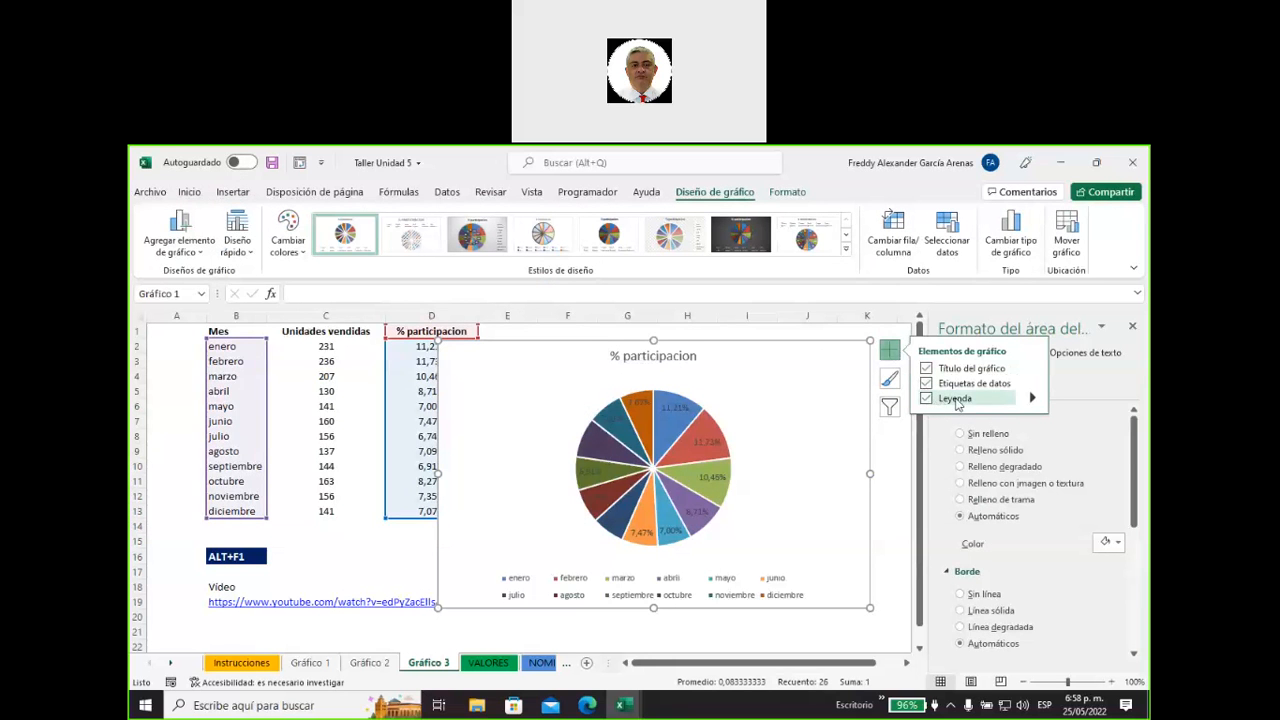
left_click(1032, 399)
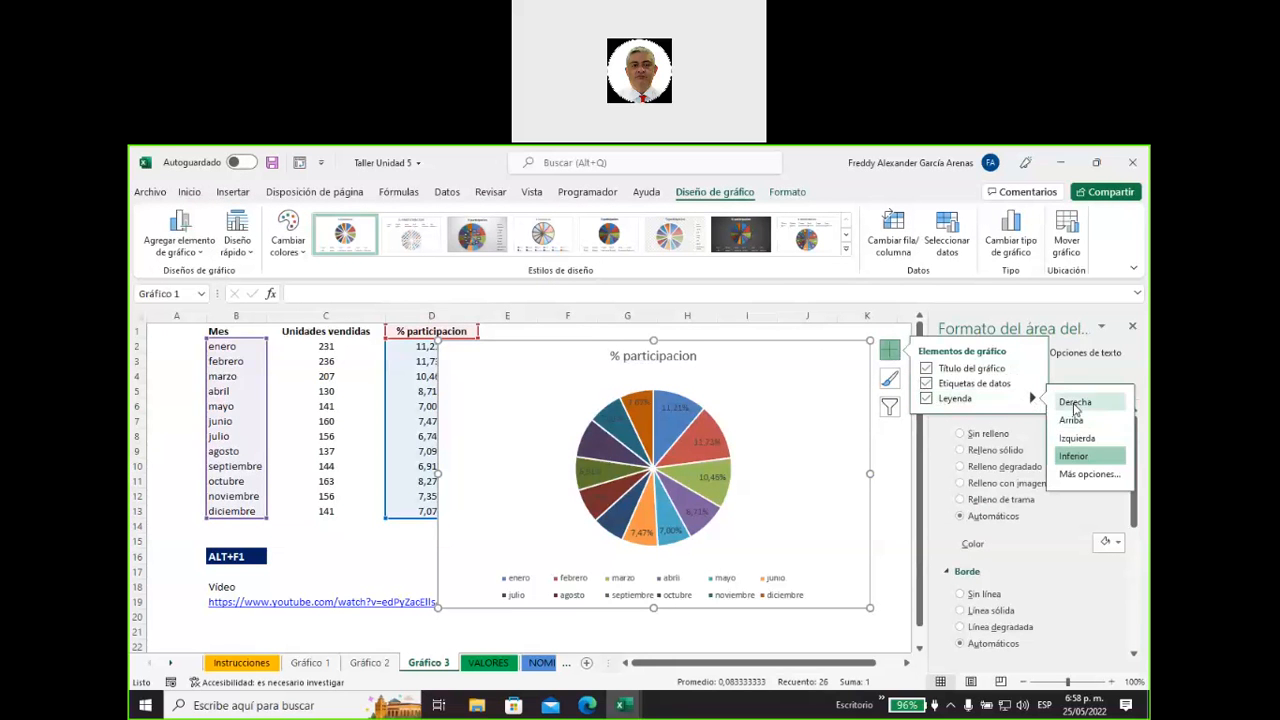
left_click(1075, 404)
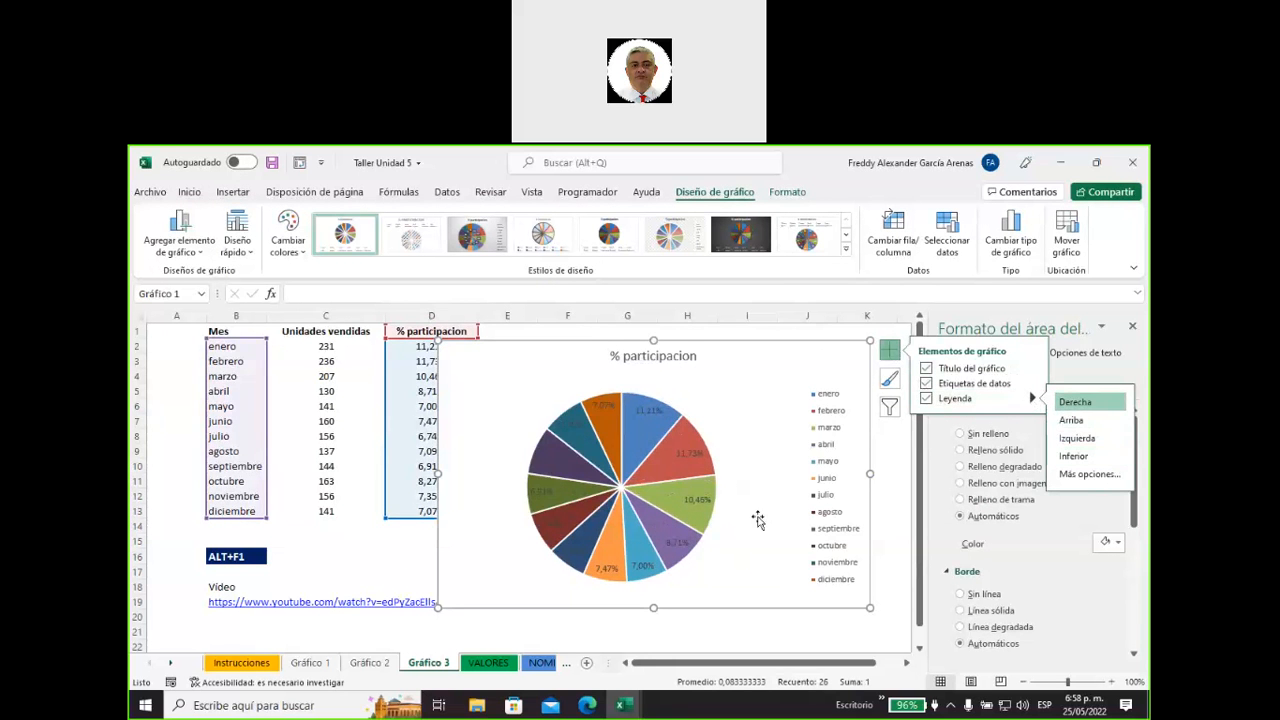
left_click_drag(734, 351, 783, 354)
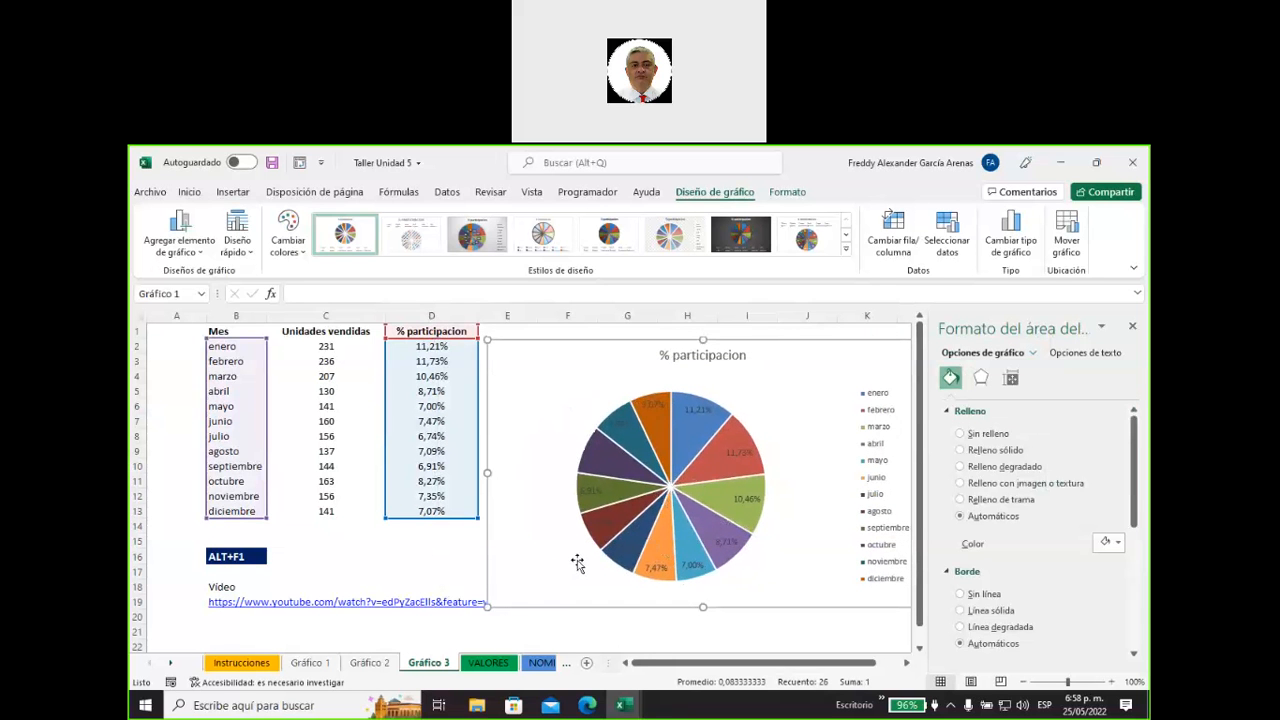
left_click_drag(814, 357, 728, 366)
Set the pie chart's data labels to Extremo externo and move the chart down to start at about column E, row 14.
left_click(810, 344)
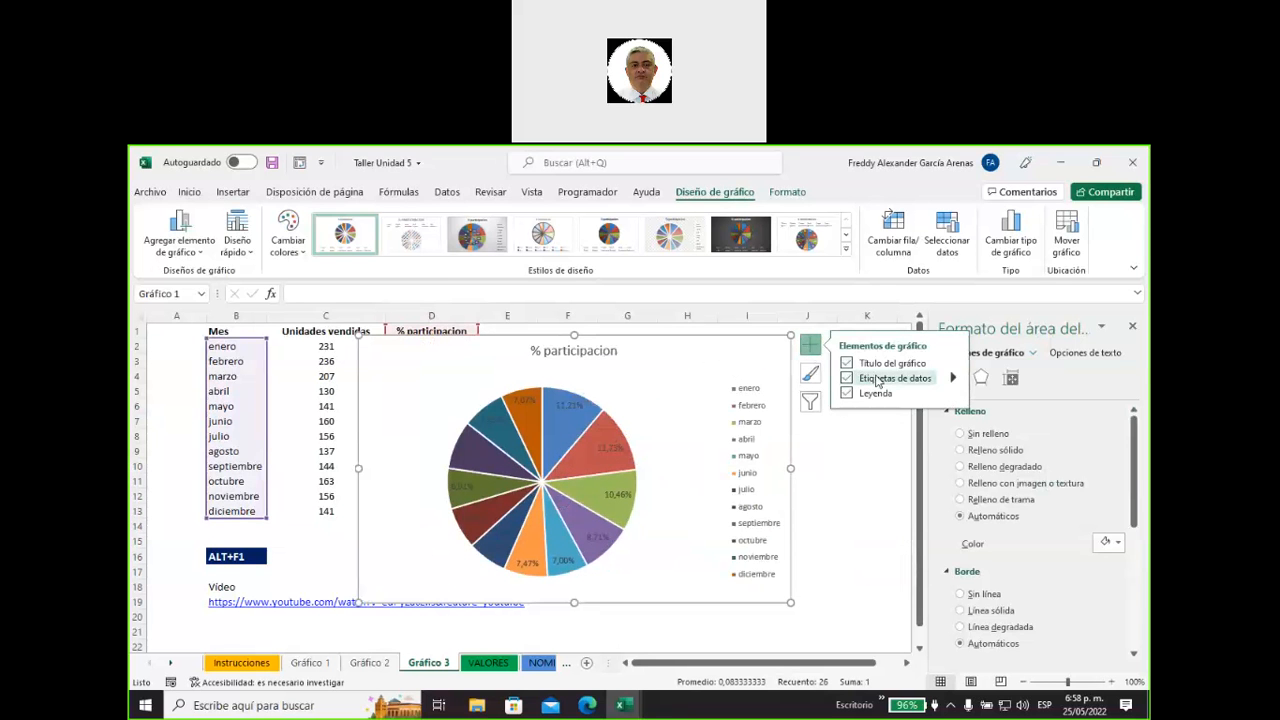
left_click(953, 378)
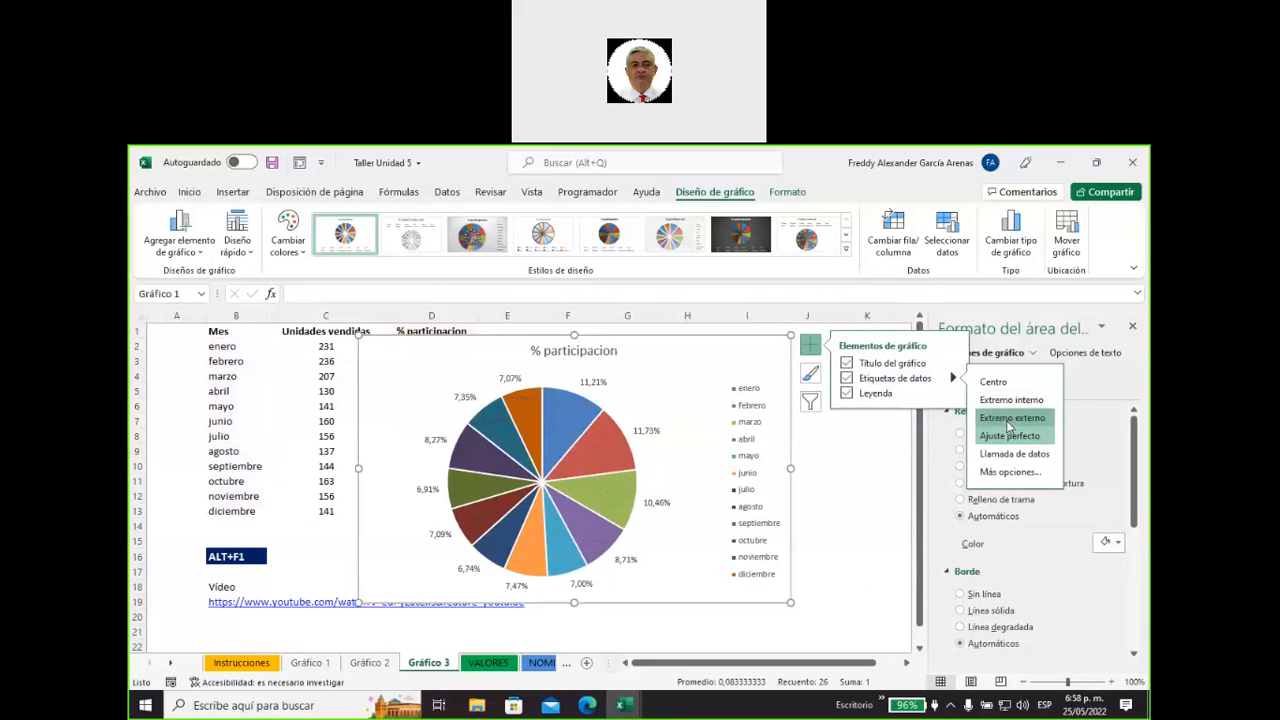
left_click(1008, 420)
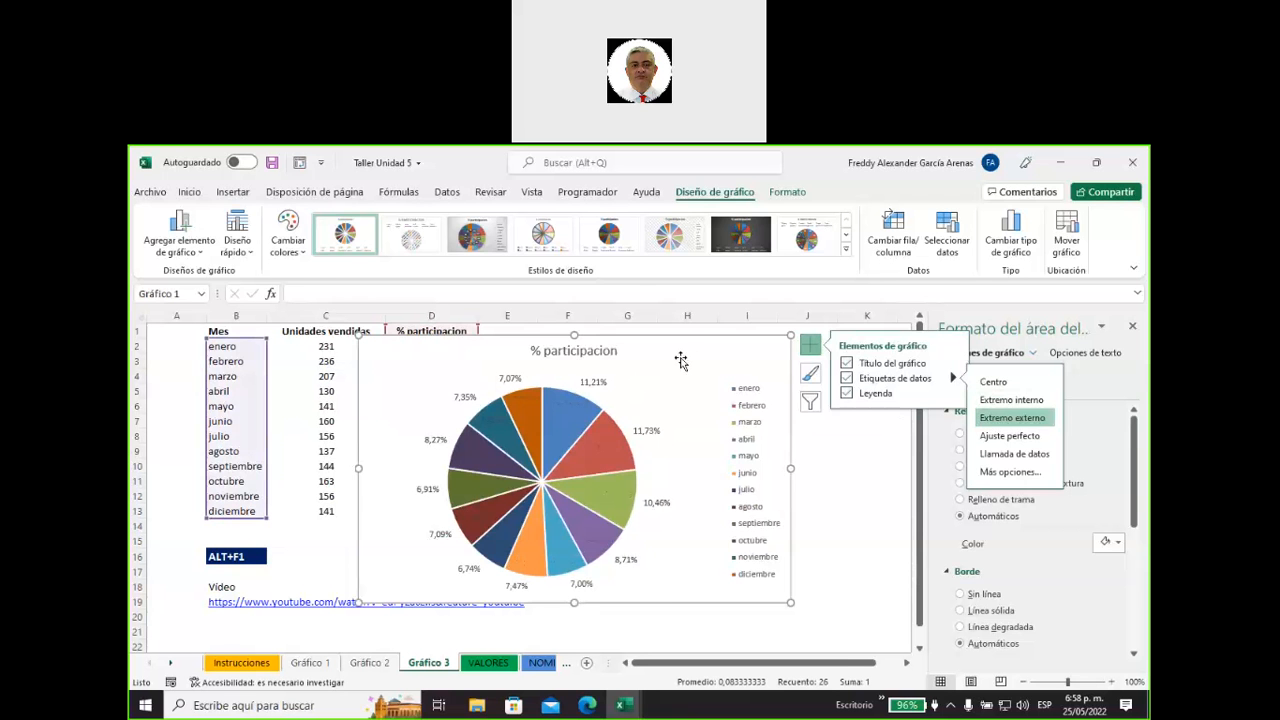
left_click(873, 499)
left_click_drag(669, 354, 789, 534)
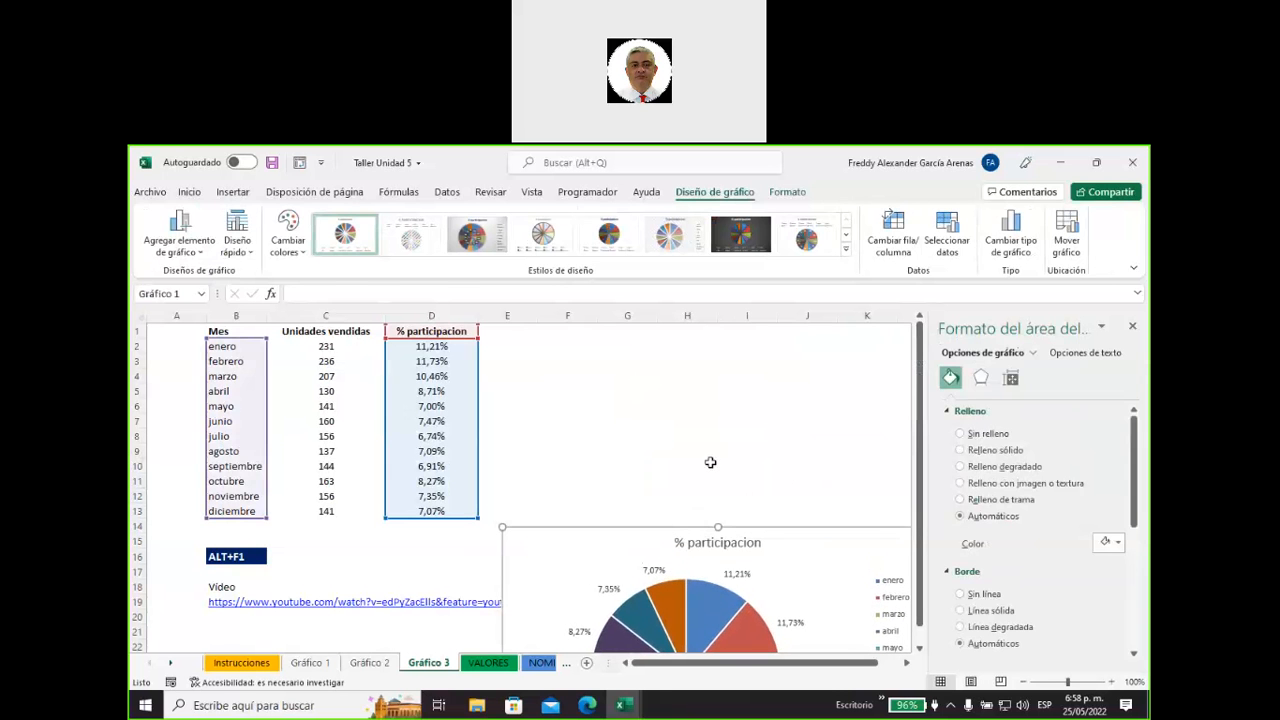
left_click(599, 403)
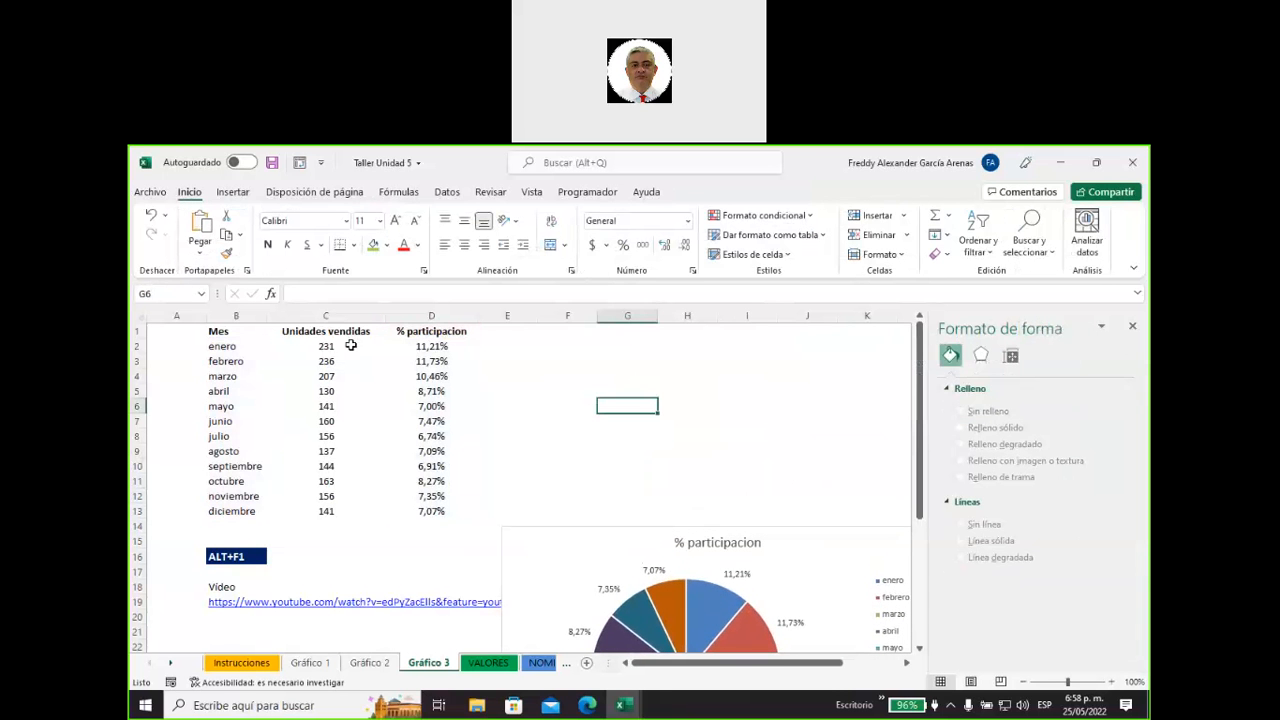
Set up a new Combinado chart of the type Columna agrupada - Línea from the whole table B1:D13.
left_click_drag(218, 330, 420, 508)
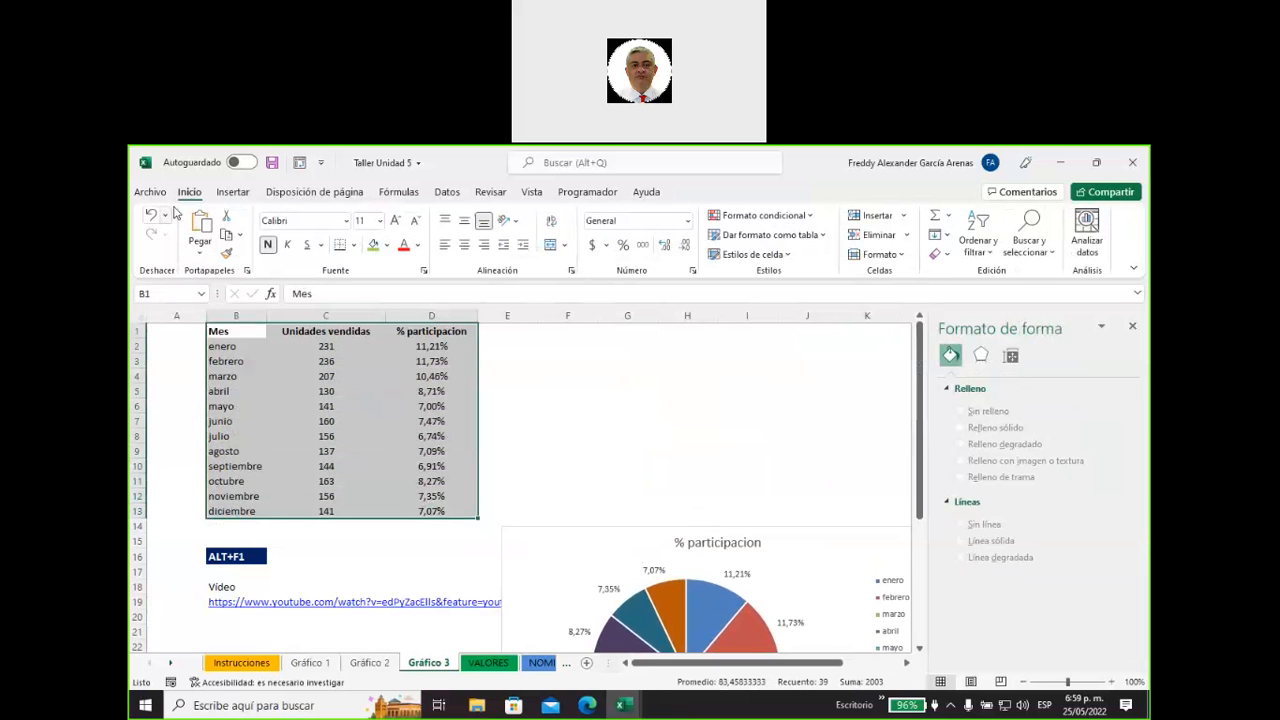
left_click(233, 192)
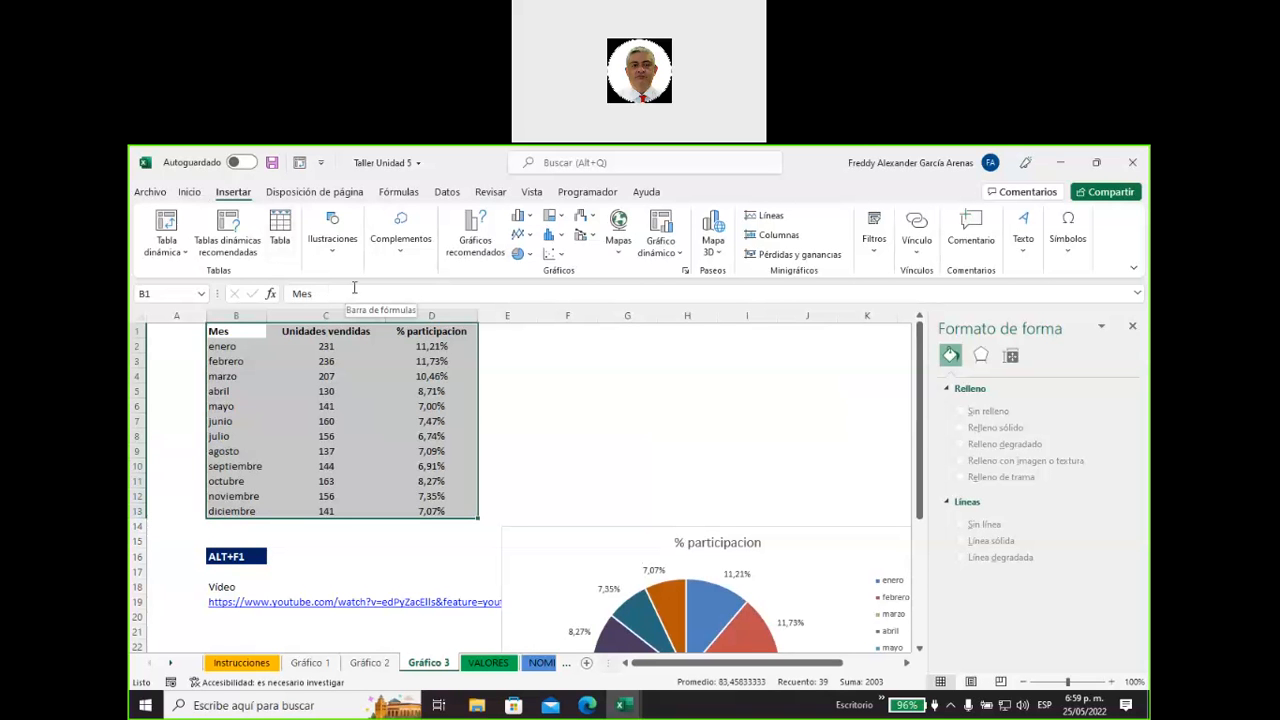
left_click(477, 250)
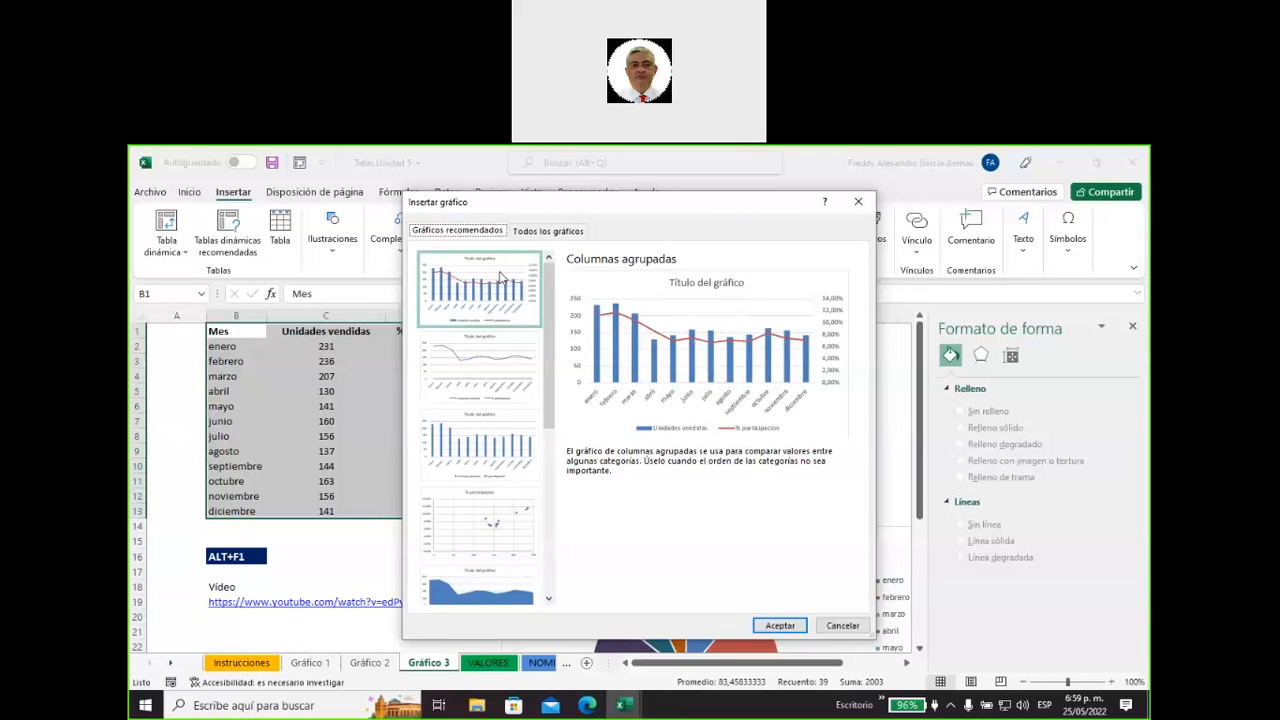
left_click(540, 232)
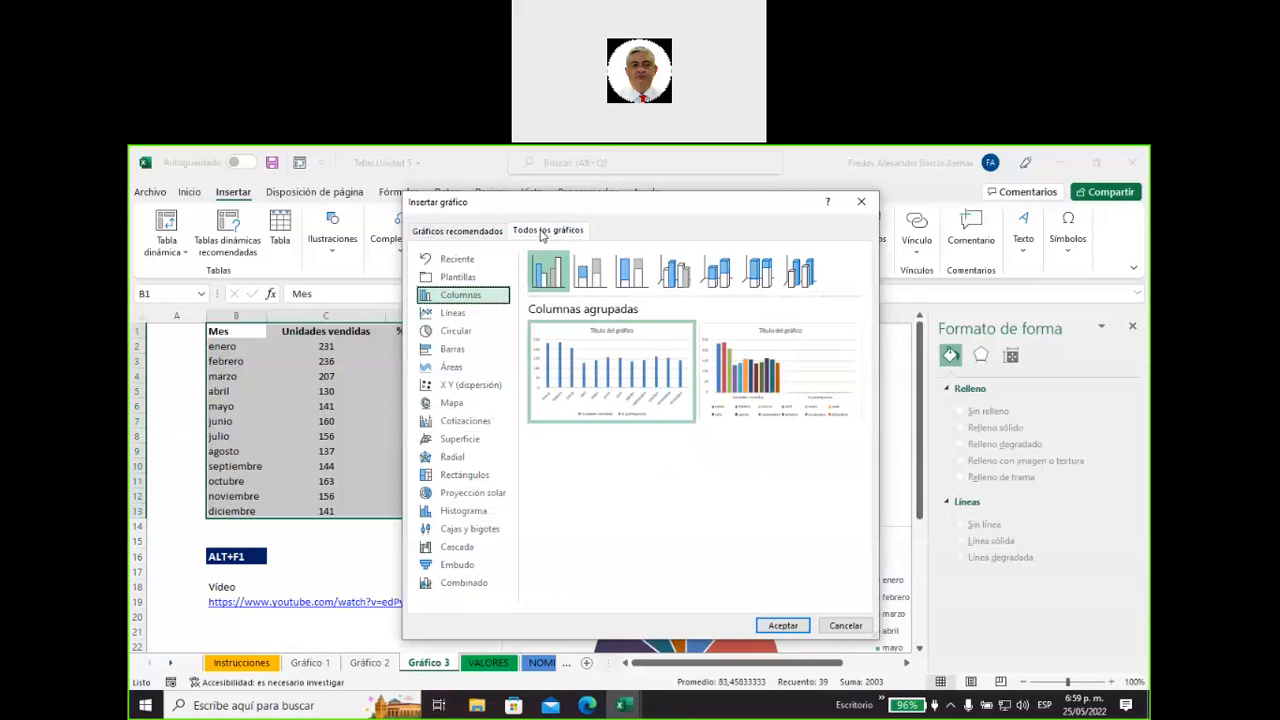
left_click(477, 589)
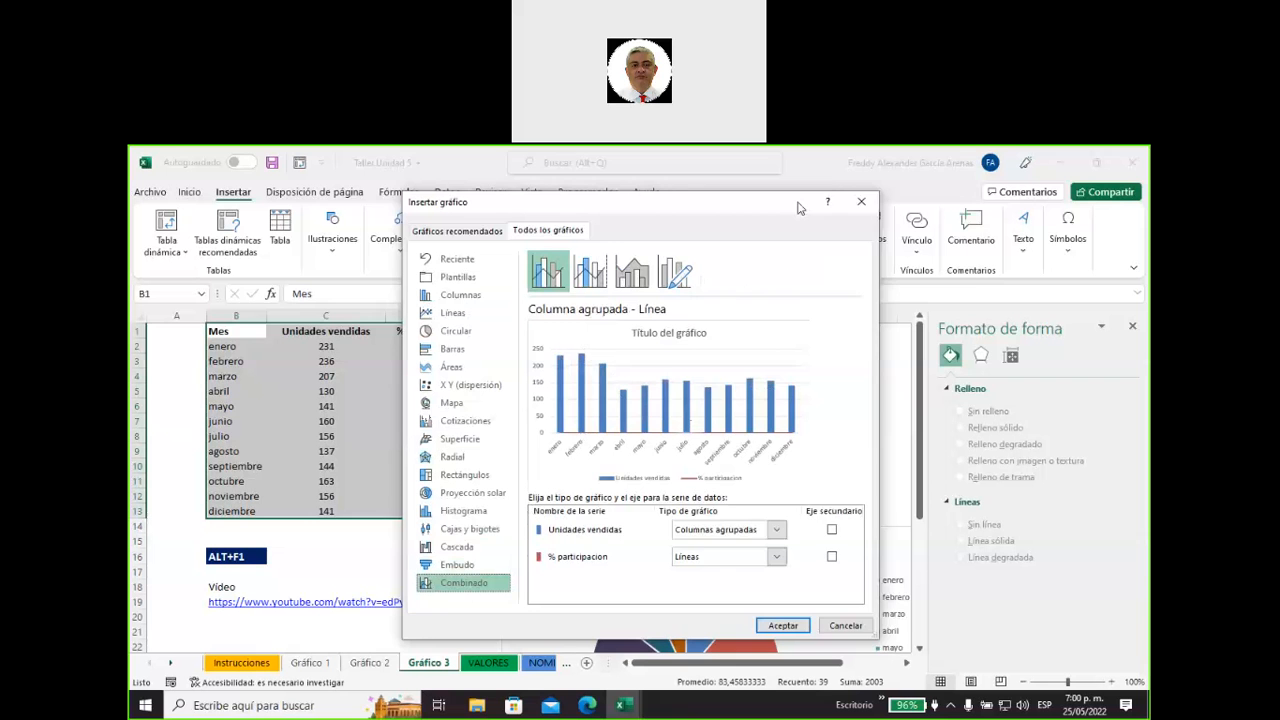
Enlarge the Insertar gráfico dialog and assign the % participacion series to the secondary axis of the combined chart.
left_click_drag(798, 202, 740, 185)
left_click_drag(822, 289, 969, 300)
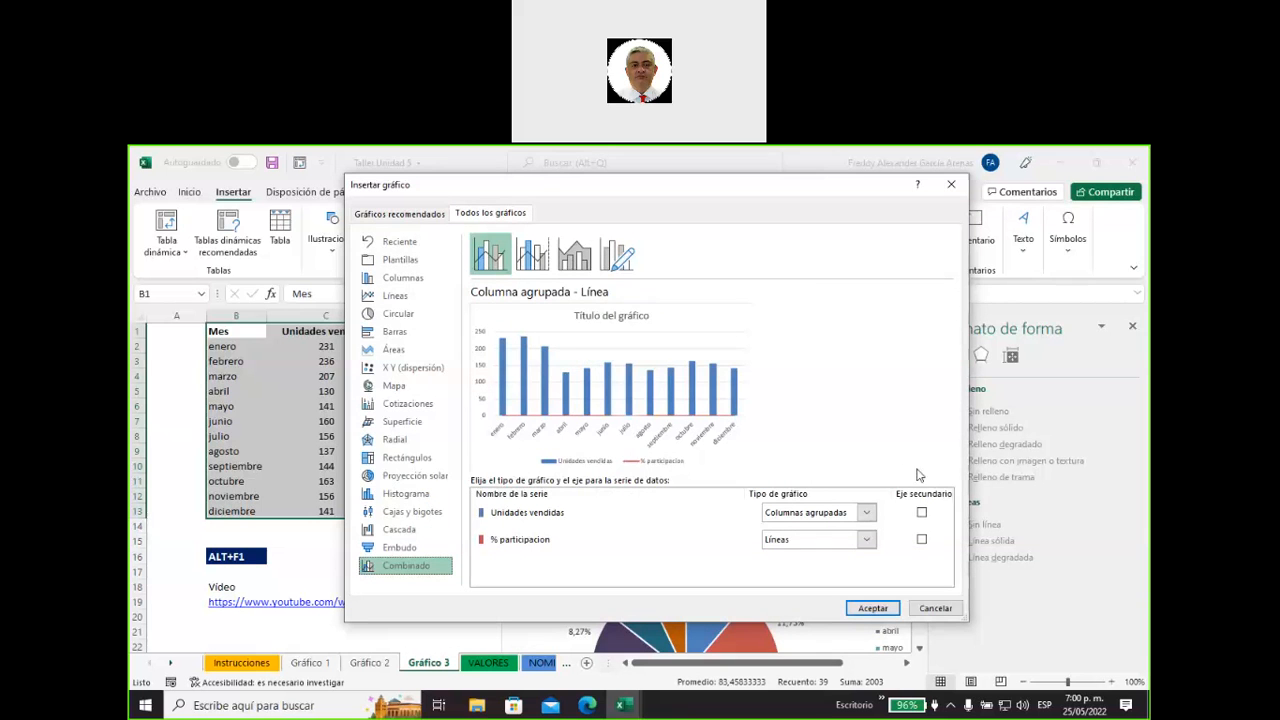
left_click(921, 540)
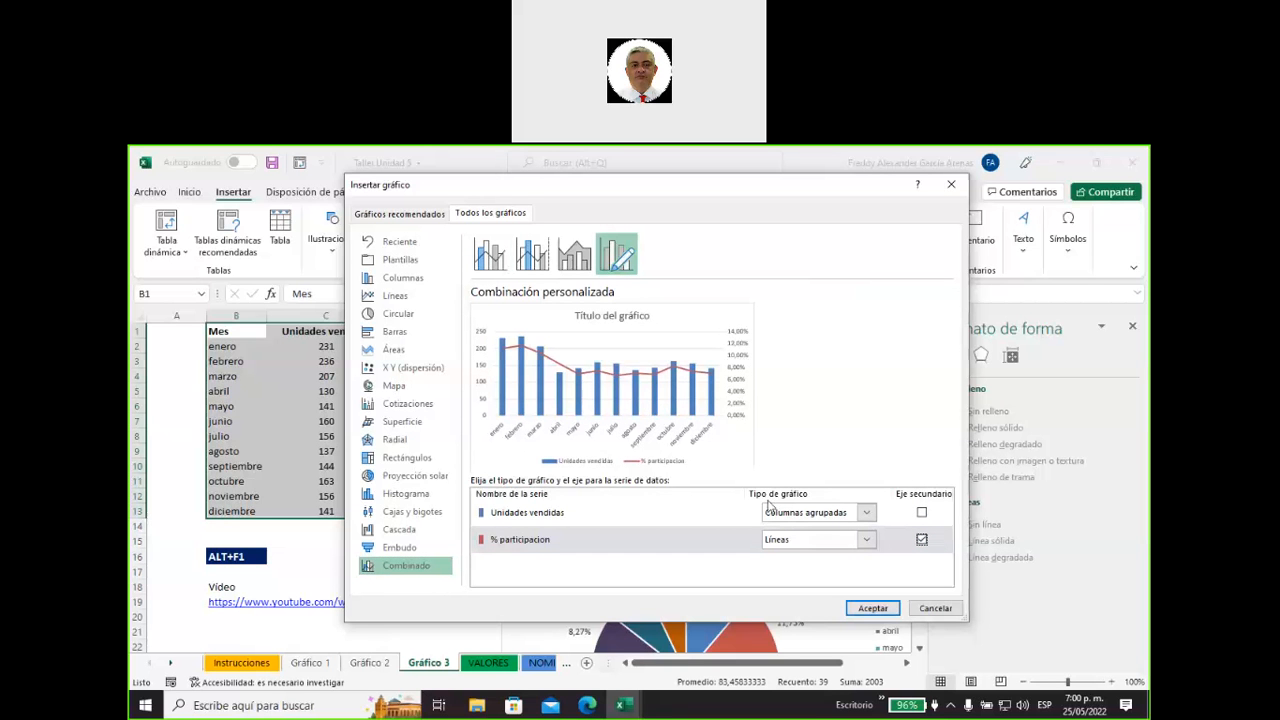
Try the stacked, 100% stacked and marker line types for the % participacion series and return it to Líneas.
left_click(866, 541)
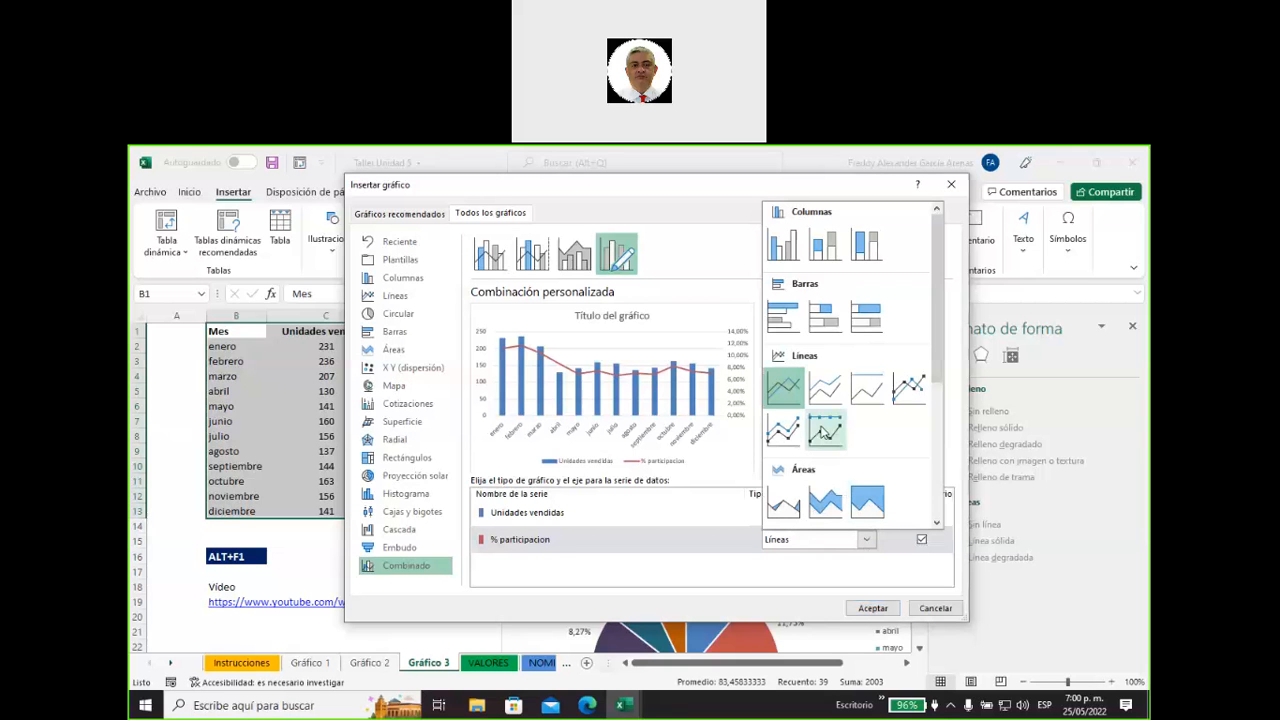
left_click(823, 430)
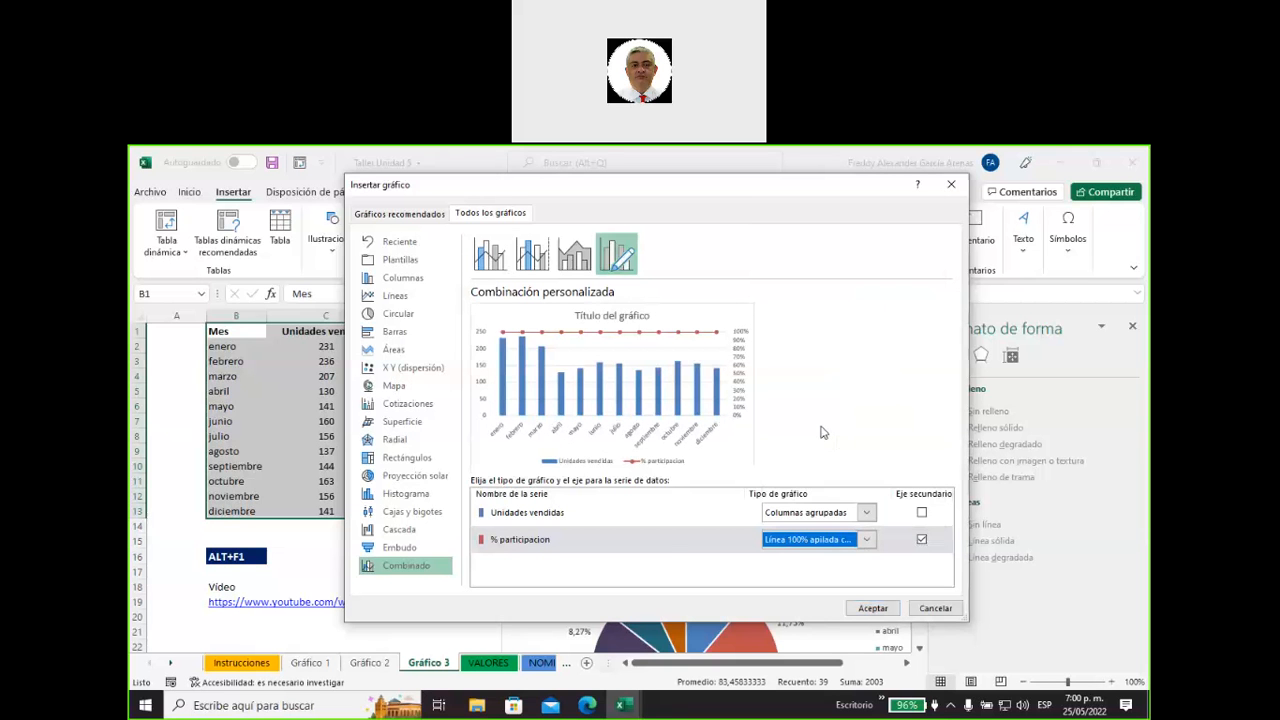
left_click(866, 540)
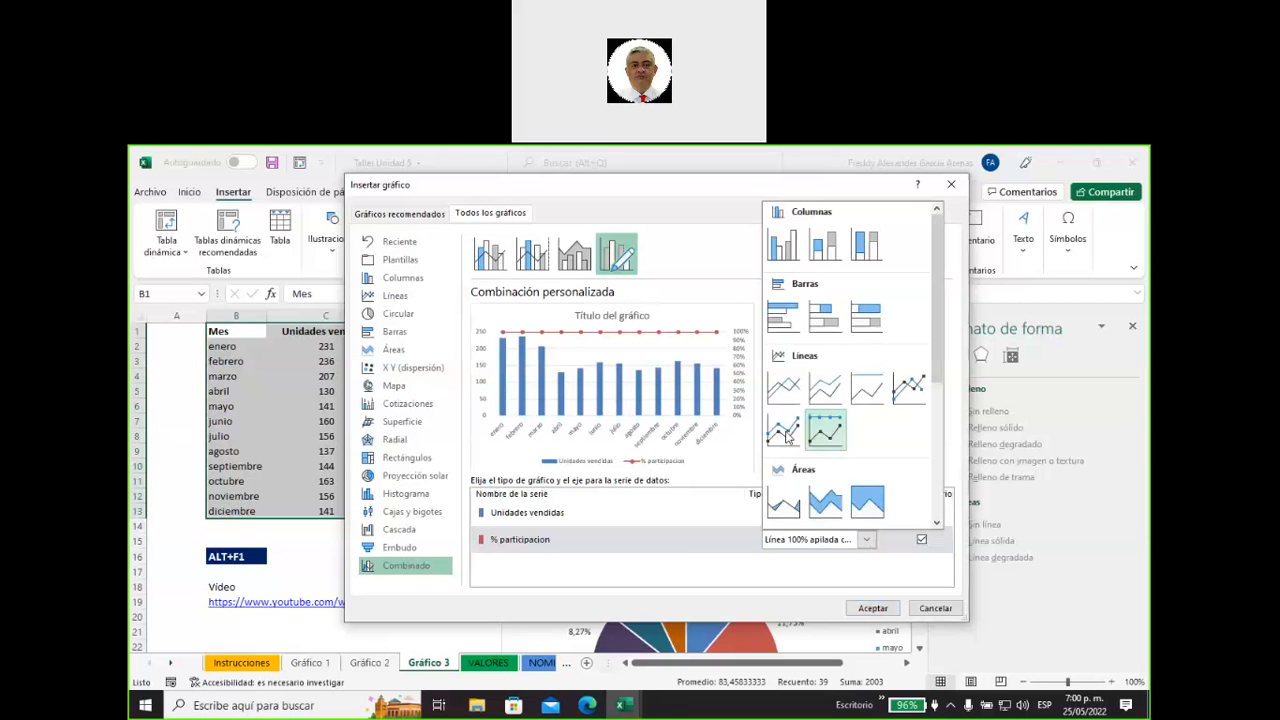
left_click(785, 436)
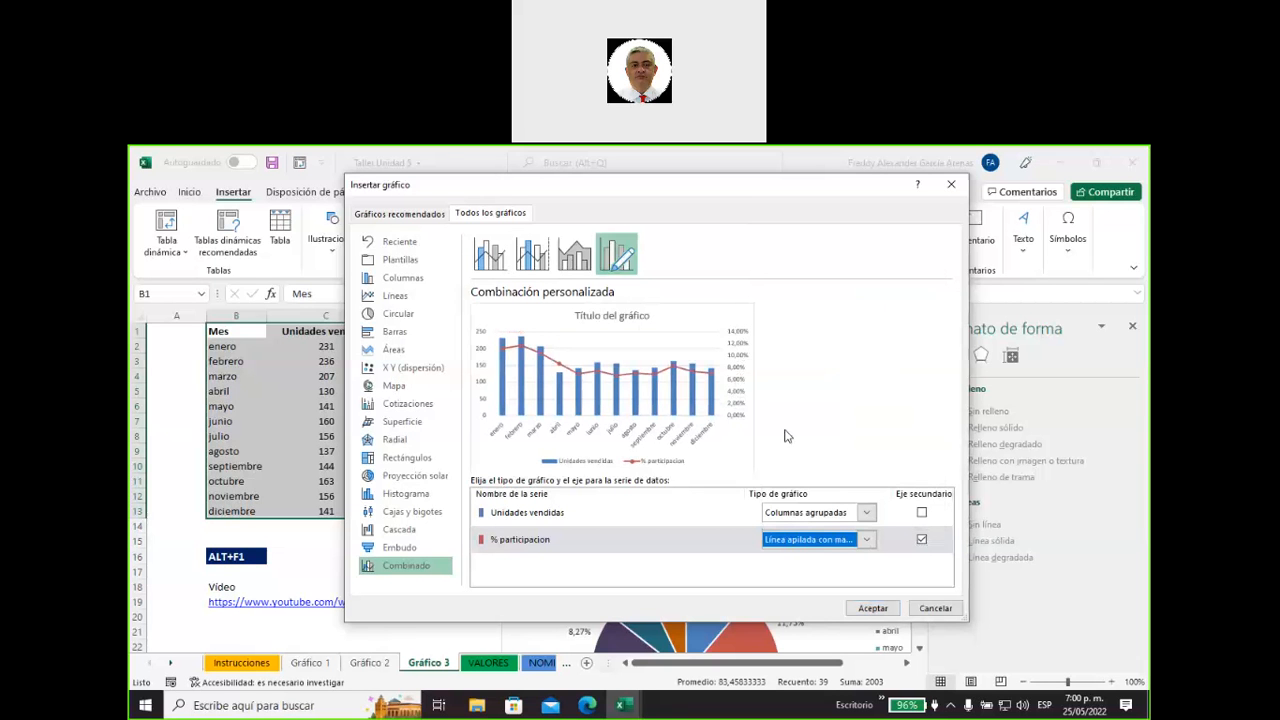
left_click(868, 541)
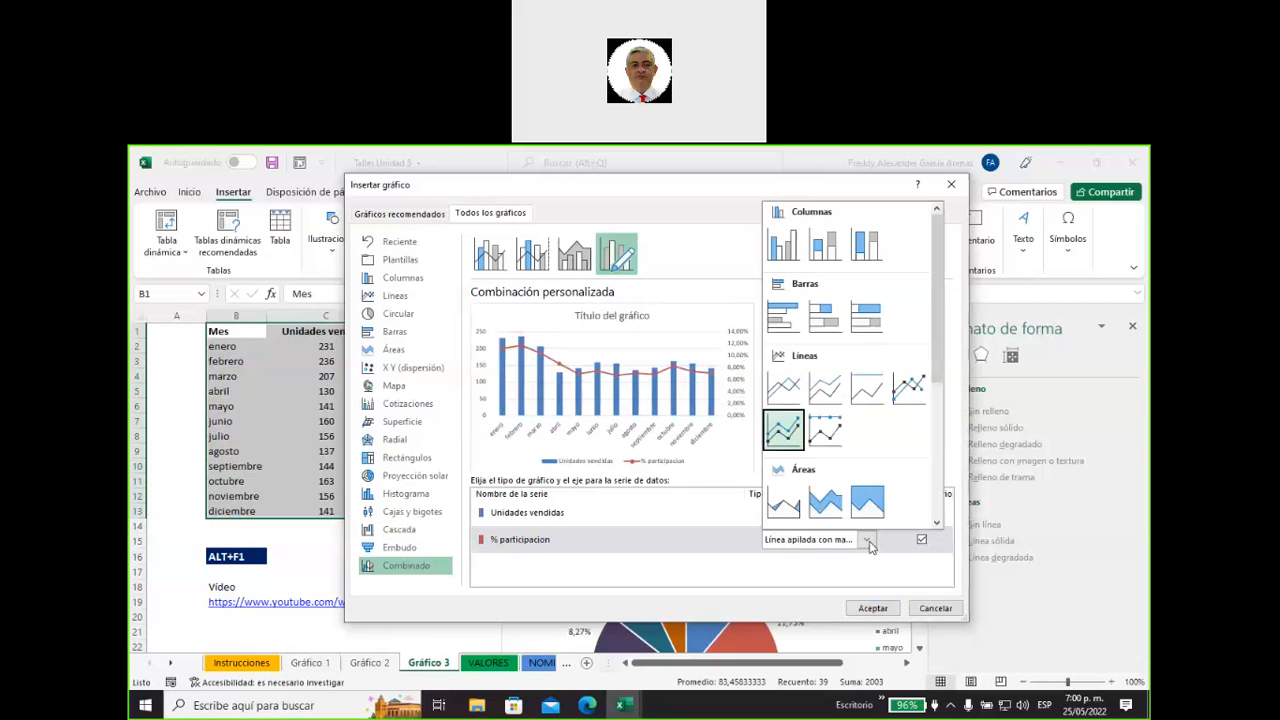
left_click(909, 394)
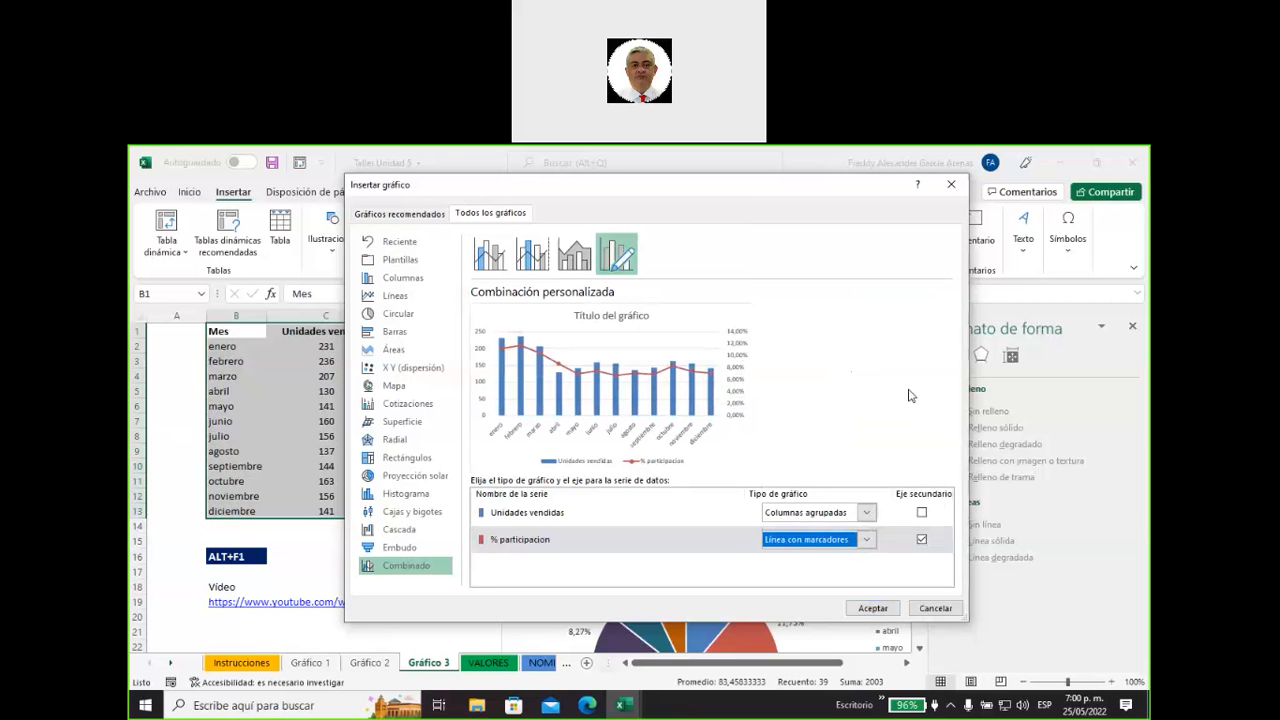
left_click(867, 540)
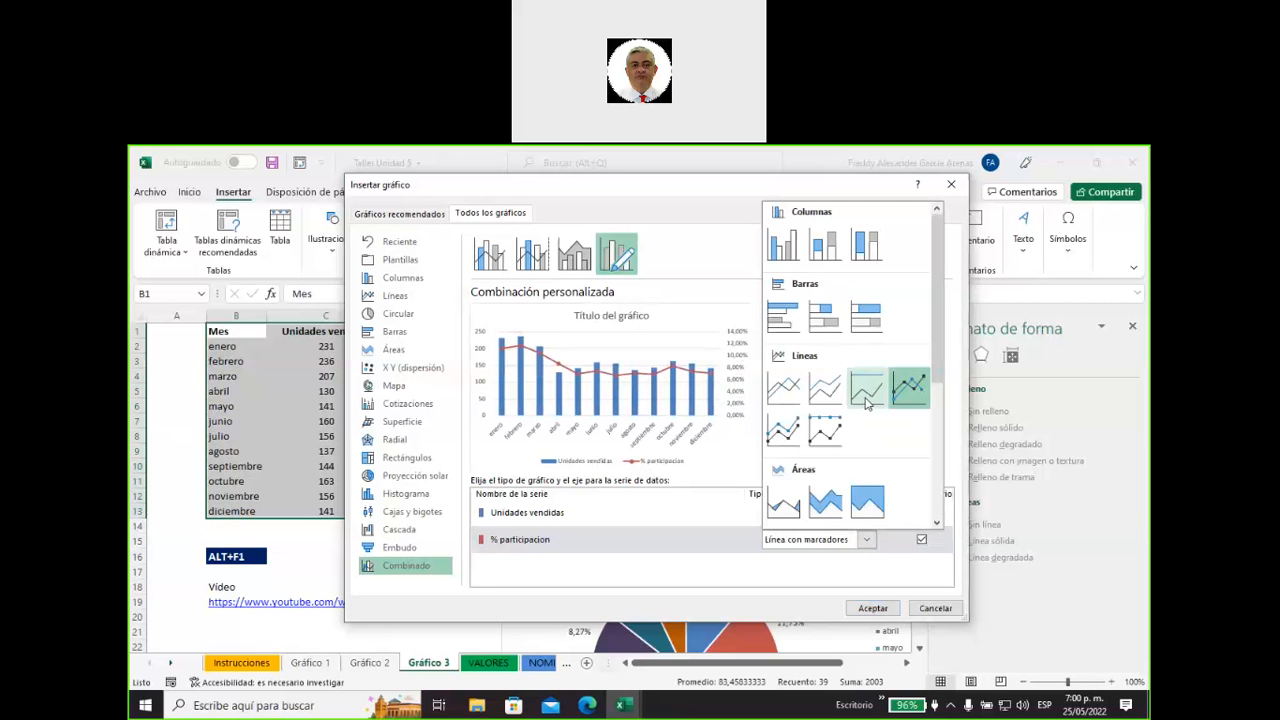
left_click(867, 400)
left_click(868, 542)
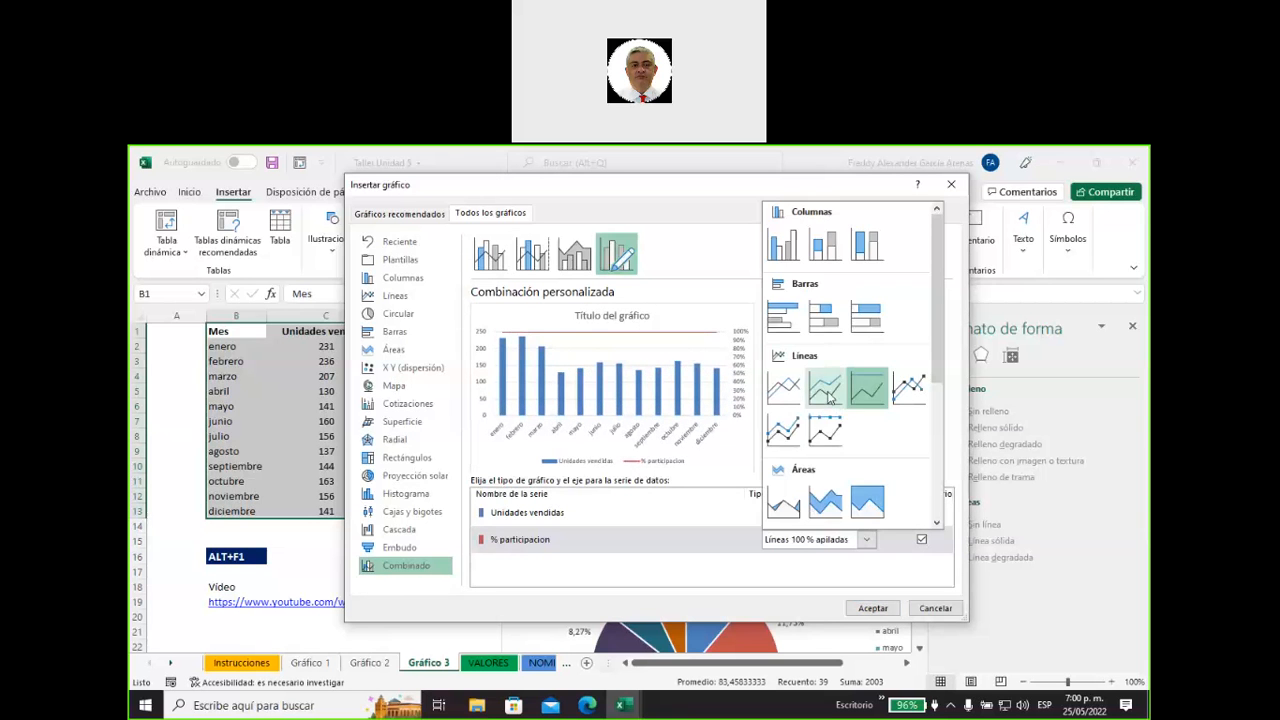
left_click(826, 394)
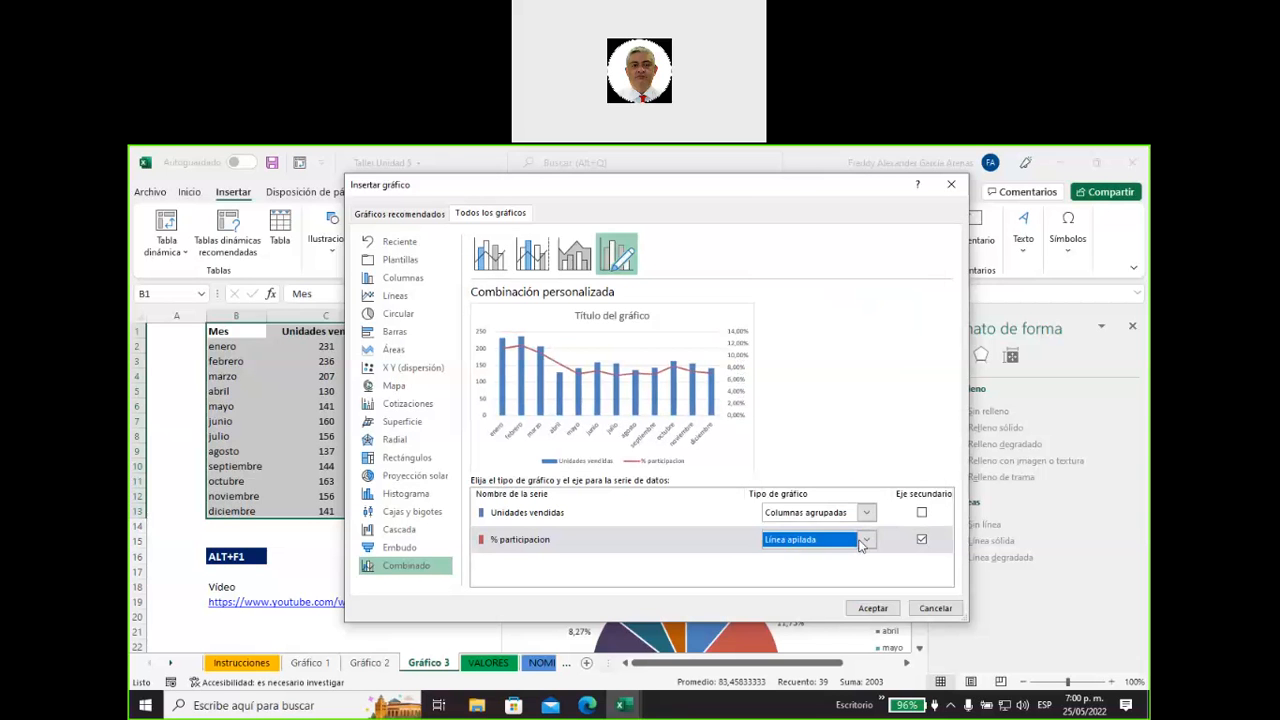
left_click(867, 541)
left_click(784, 387)
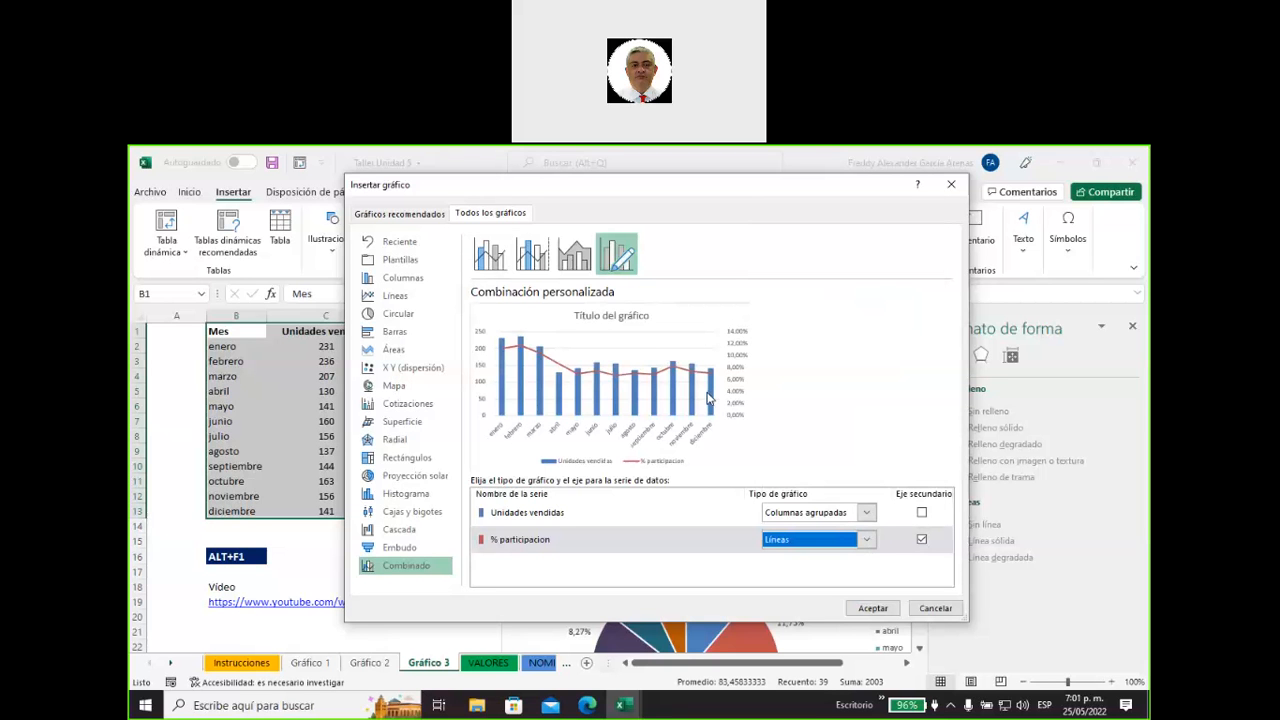
Try Barras agrupadas and Áreas apiladas for the Unidades vendidas series and return it to Columnas agrupadas.
left_click(868, 513)
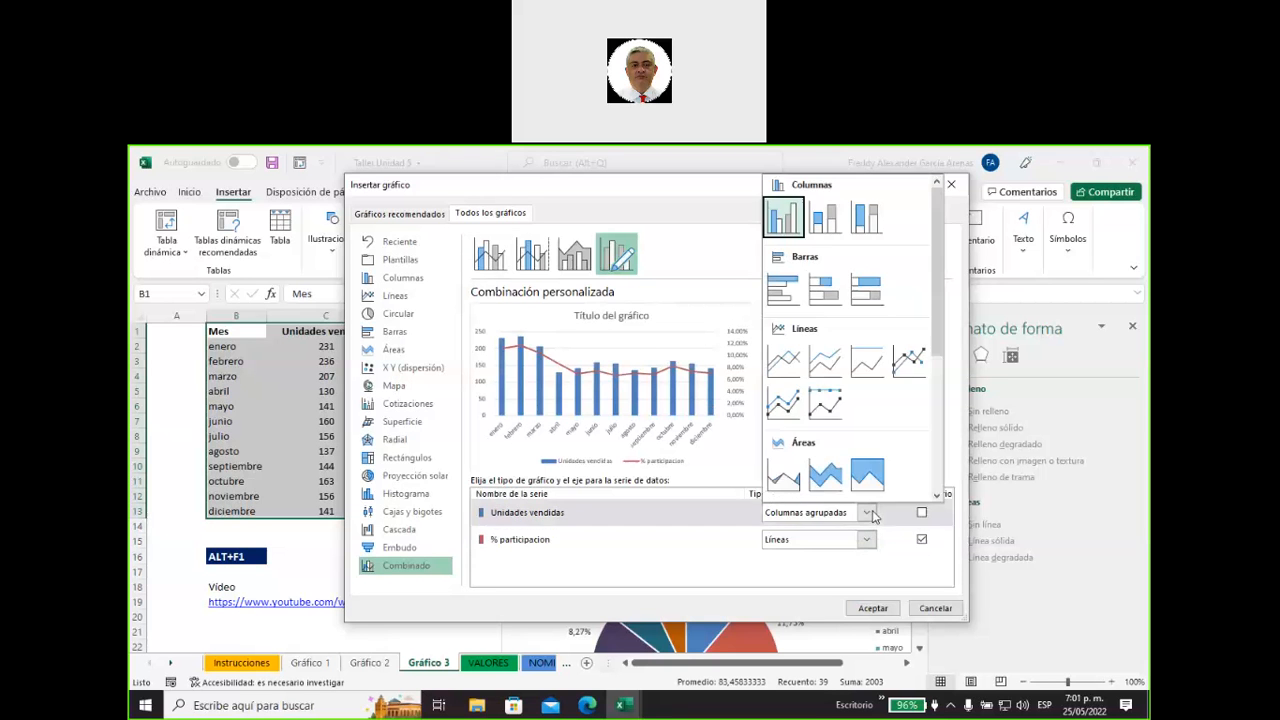
left_click(780, 290)
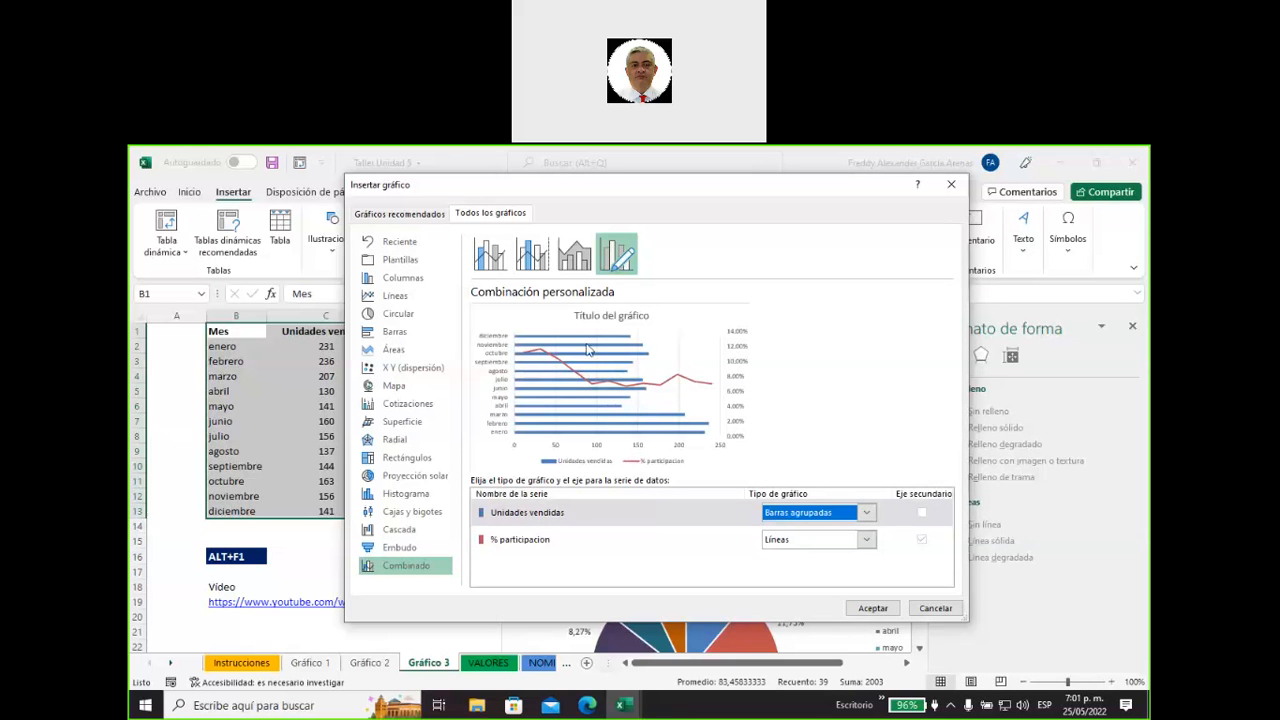
left_click(868, 512)
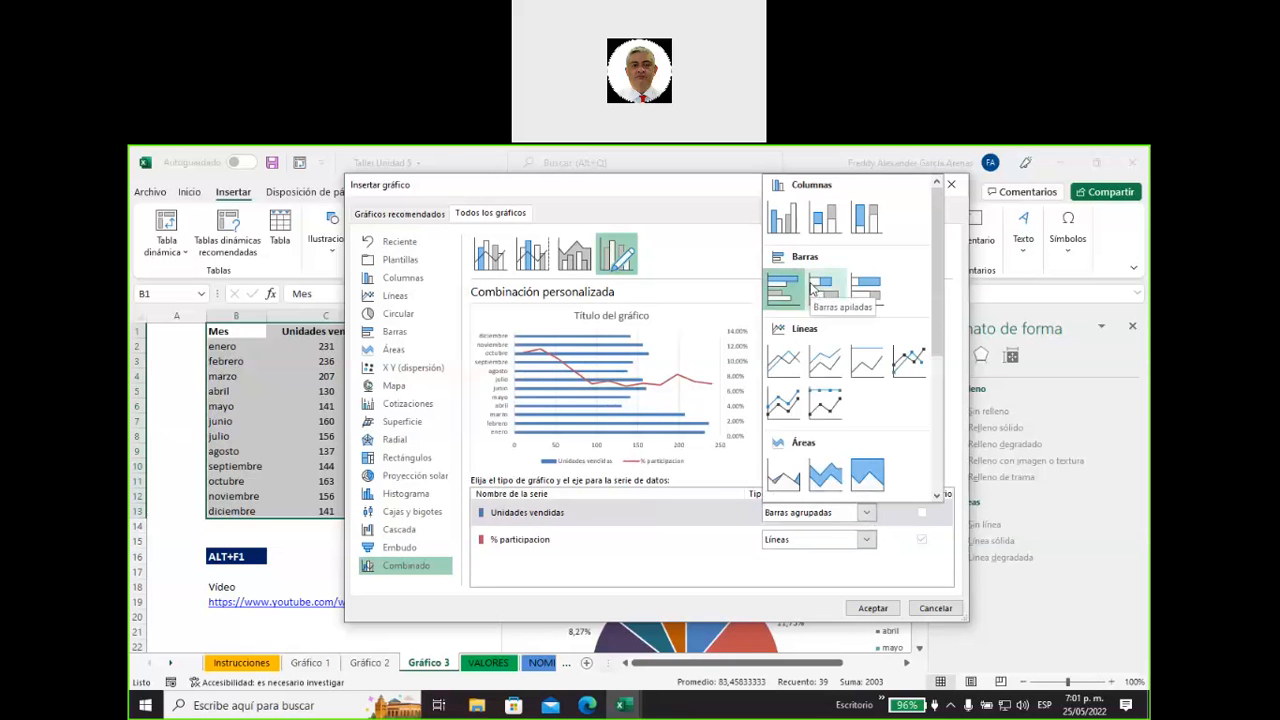
left_click(826, 478)
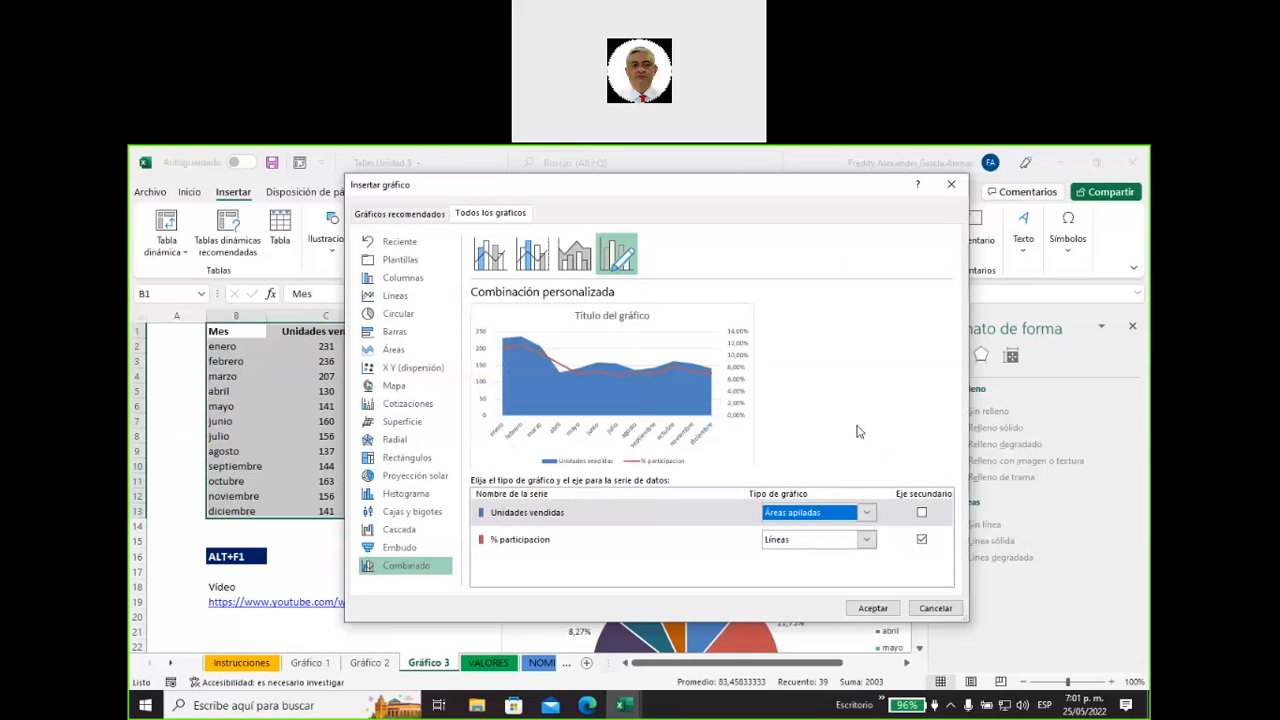
left_click(862, 513)
left_click(784, 220)
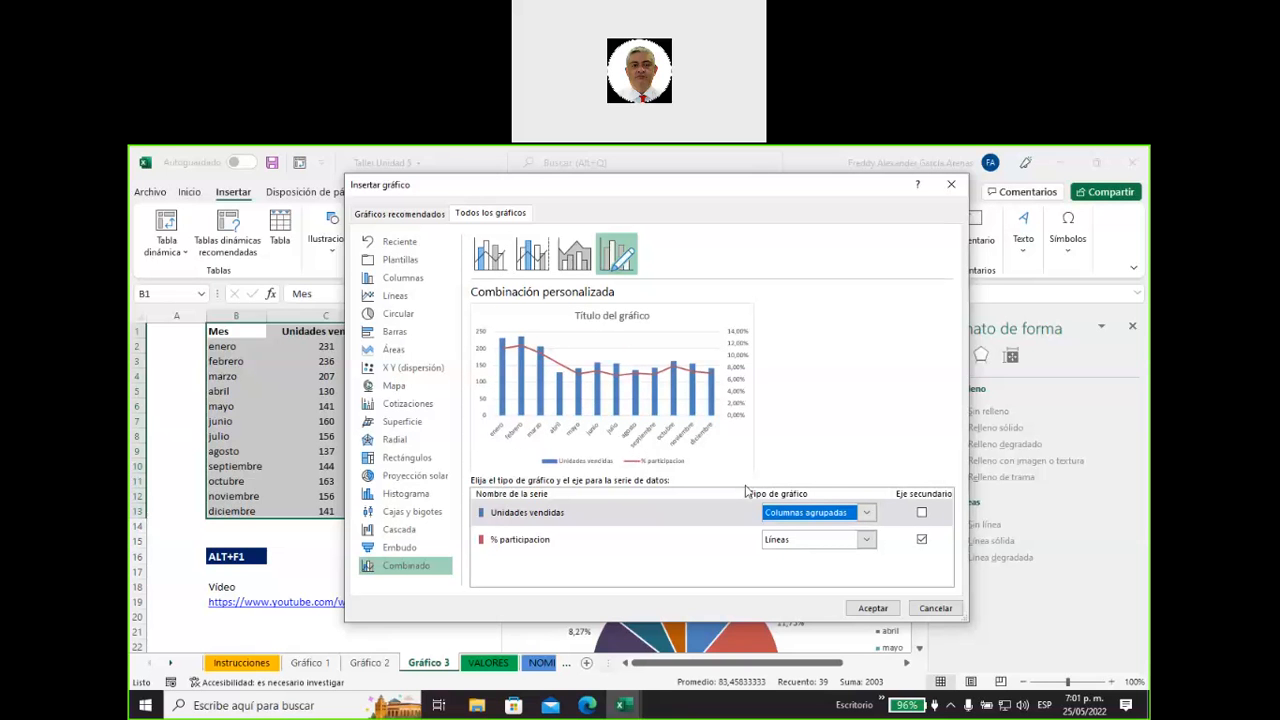
Insert the customized combined chart and place it beside the data table, level with row 1.
left_click(872, 608)
left_click_drag(606, 403, 740, 334)
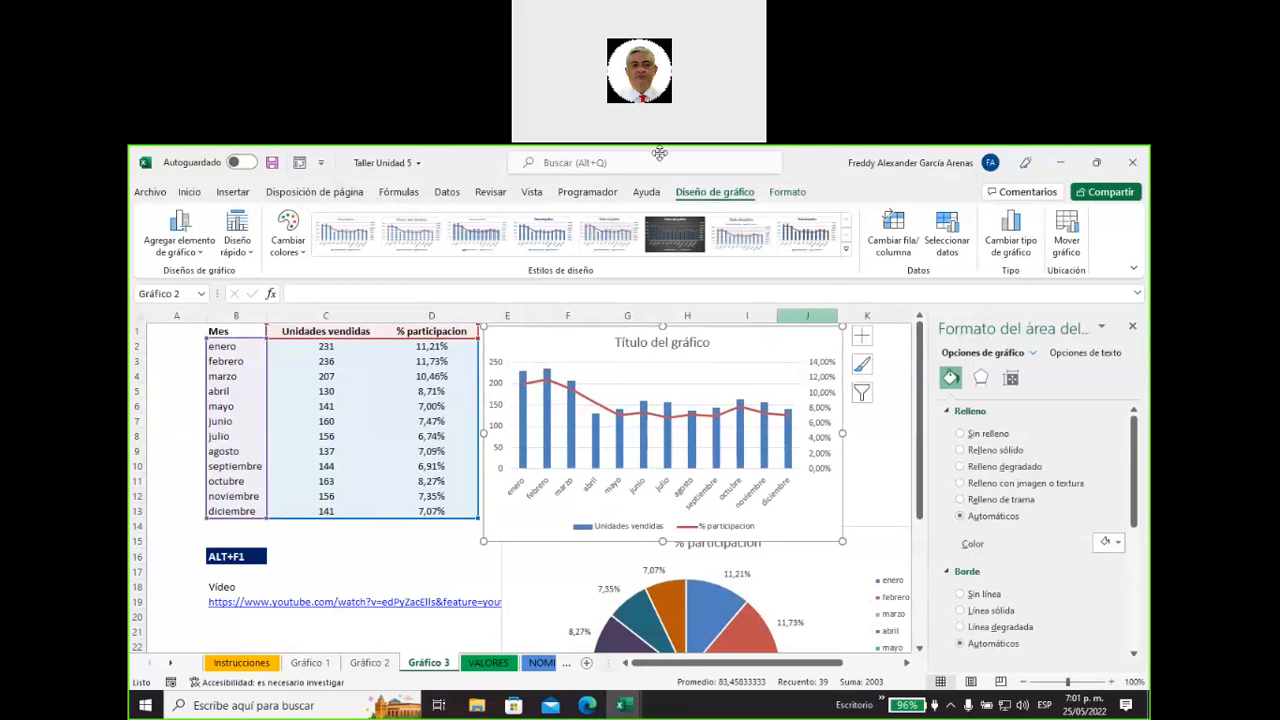
Annotate the combined chart with arrows labelled V at its vertical axis and H at its horizontal axis.
left_click(880, 163)
mouse_move(542, 335)
left_mouse_down()
mouse_move(514, 359)
mouse_move(537, 361)
left_mouse_up()
mouse_move(553, 313)
left_mouse_down()
mouse_move(557, 326)
mouse_move(569, 309)
left_mouse_up()
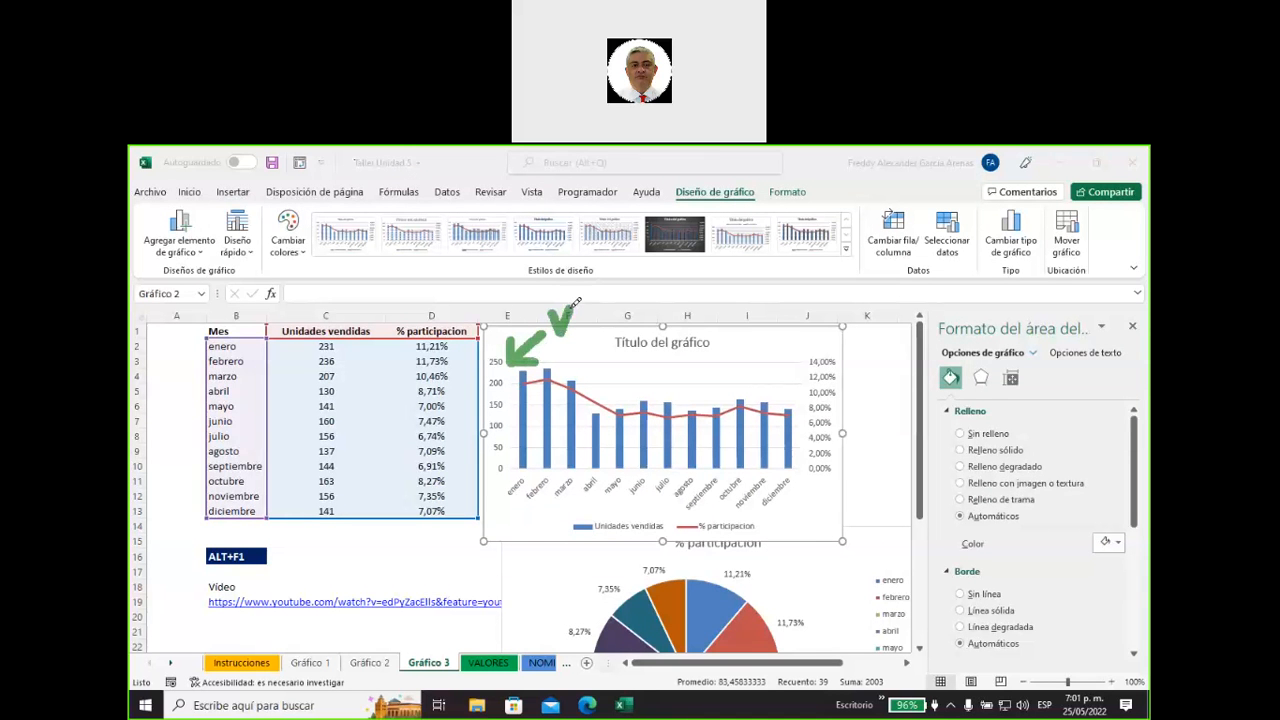
mouse_move(512, 538)
left_mouse_down()
mouse_move(548, 506)
mouse_move(546, 536)
left_mouse_up()
mouse_move(477, 560)
left_mouse_down()
mouse_move(485, 588)
mouse_move(503, 576)
left_mouse_up()
left_click_drag(501, 558, 506, 597)
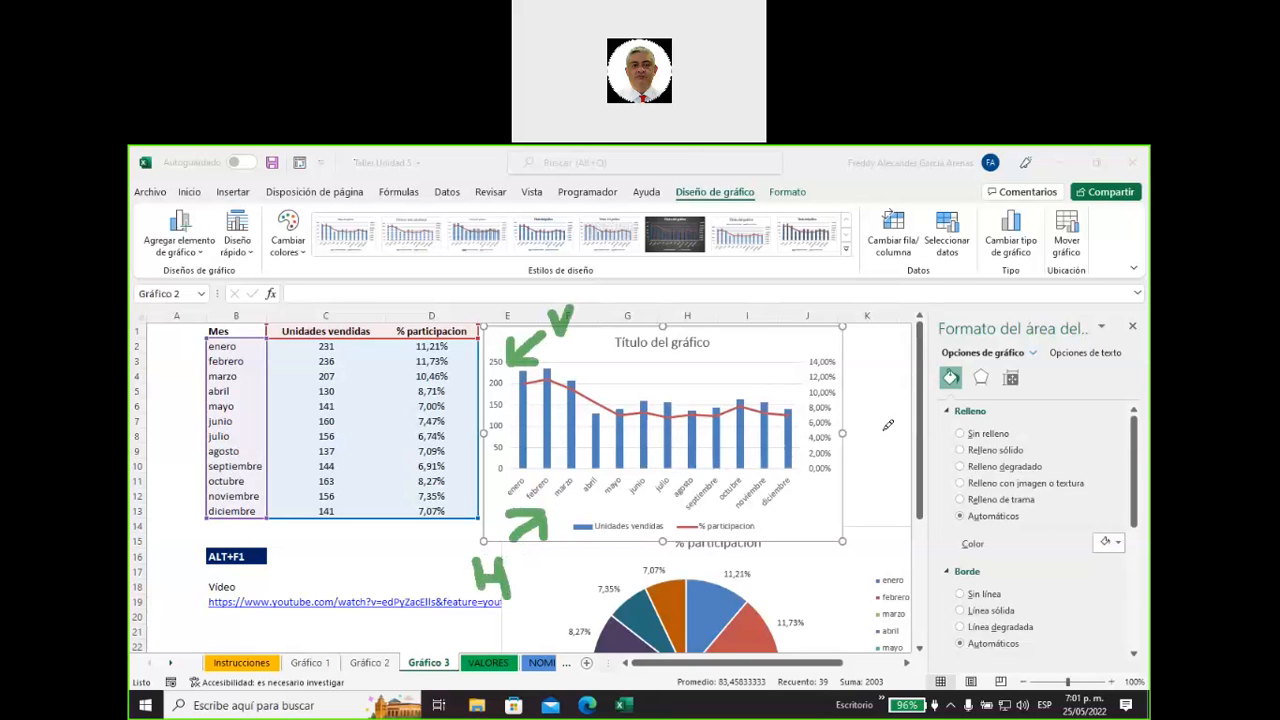
Annotate the secondary axis with an arrow and S, circle its percentage scale, mark the octubre point, and clear all annotations.
mouse_move(891, 432)
left_mouse_down()
mouse_move(855, 412)
mouse_move(858, 432)
left_mouse_up()
mouse_move(888, 452)
left_mouse_down()
mouse_move(866, 465)
mouse_move(892, 485)
mouse_move(872, 498)
left_mouse_up()
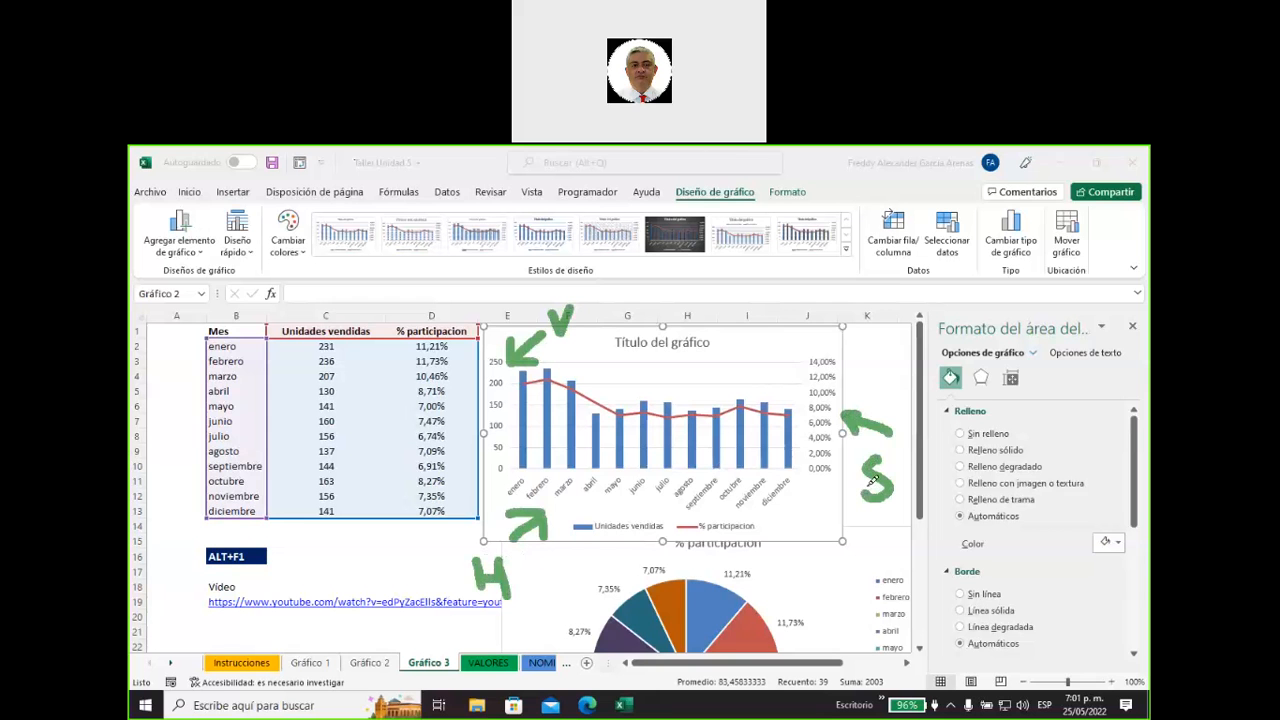
left_click_drag(903, 455, 872, 452)
mouse_move(836, 474)
left_mouse_down()
mouse_move(790, 432)
mouse_move(831, 337)
mouse_move(845, 455)
mouse_move(820, 472)
left_mouse_up()
left_click_drag(759, 366, 736, 373)
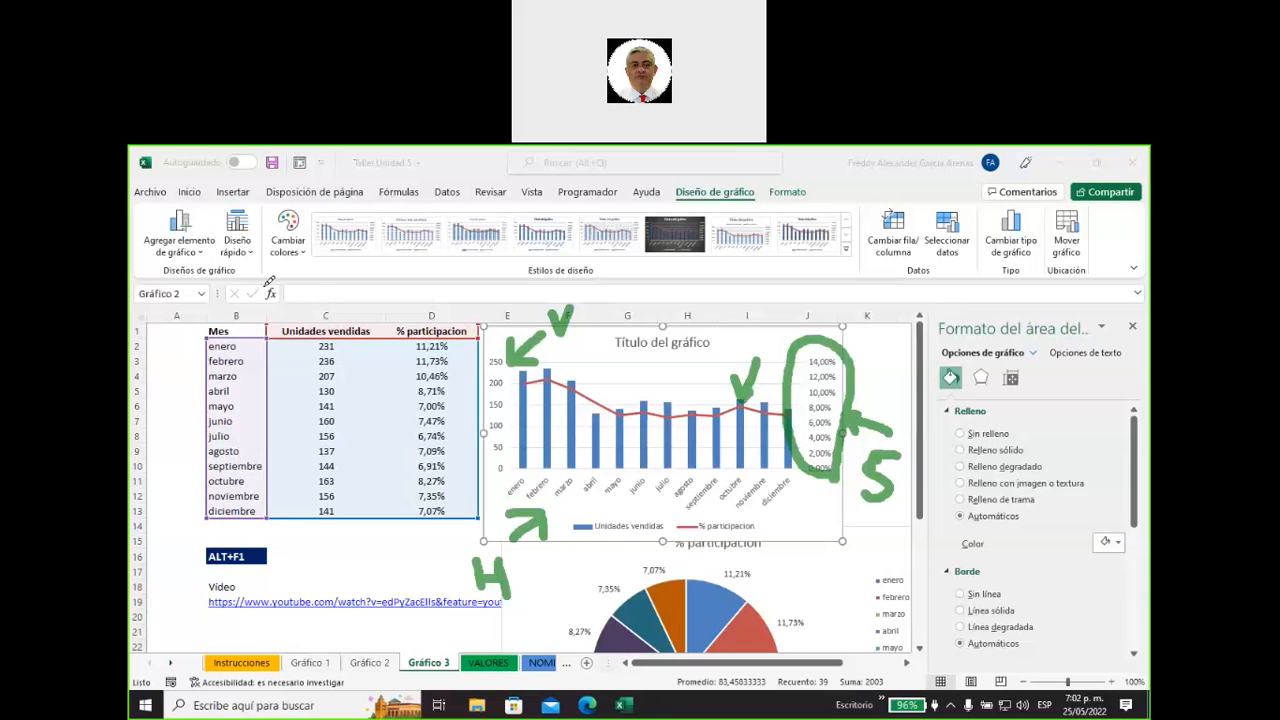
key("Escape")
Enlarge the combined chart to about columns C to K, down to row 24, and examine the monthly bars against the percentage line.
left_click_drag(556, 356, 352, 356)
left_click_drag(640, 542, 871, 646)
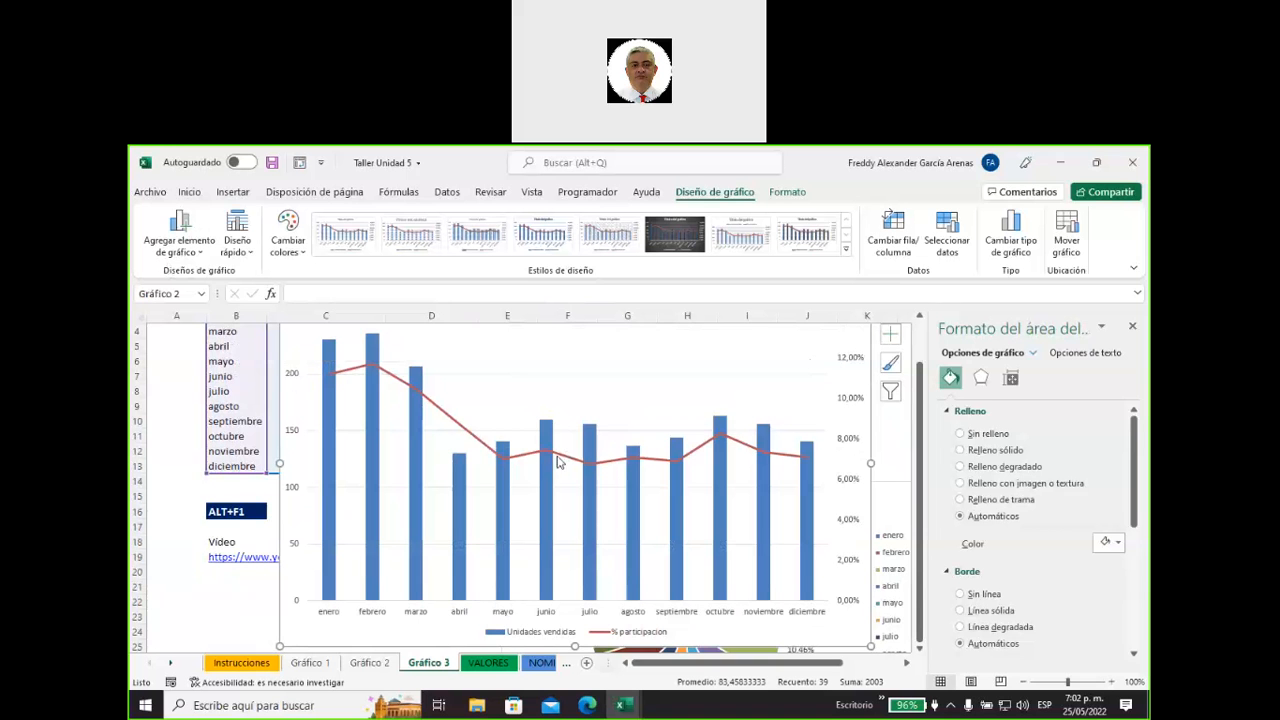
mouse_move(562, 461)
mouse_move(370, 368)
mouse_move(412, 412)
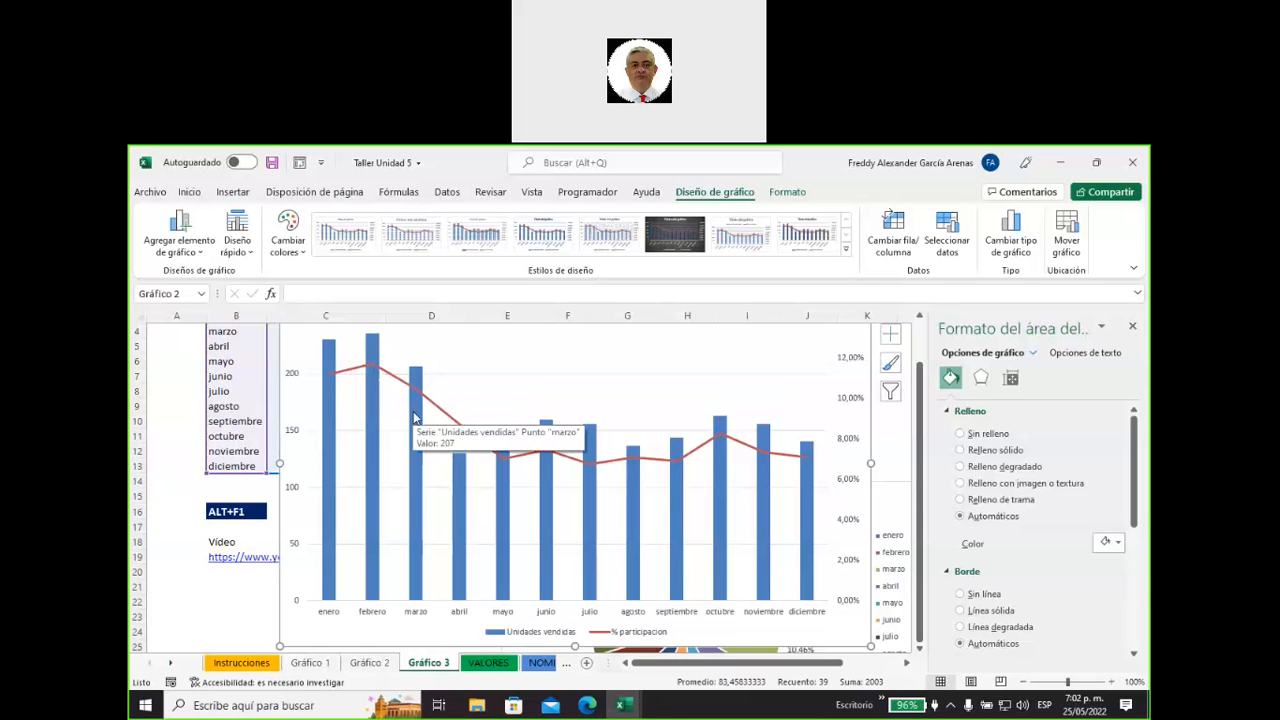
mouse_move(466, 516)
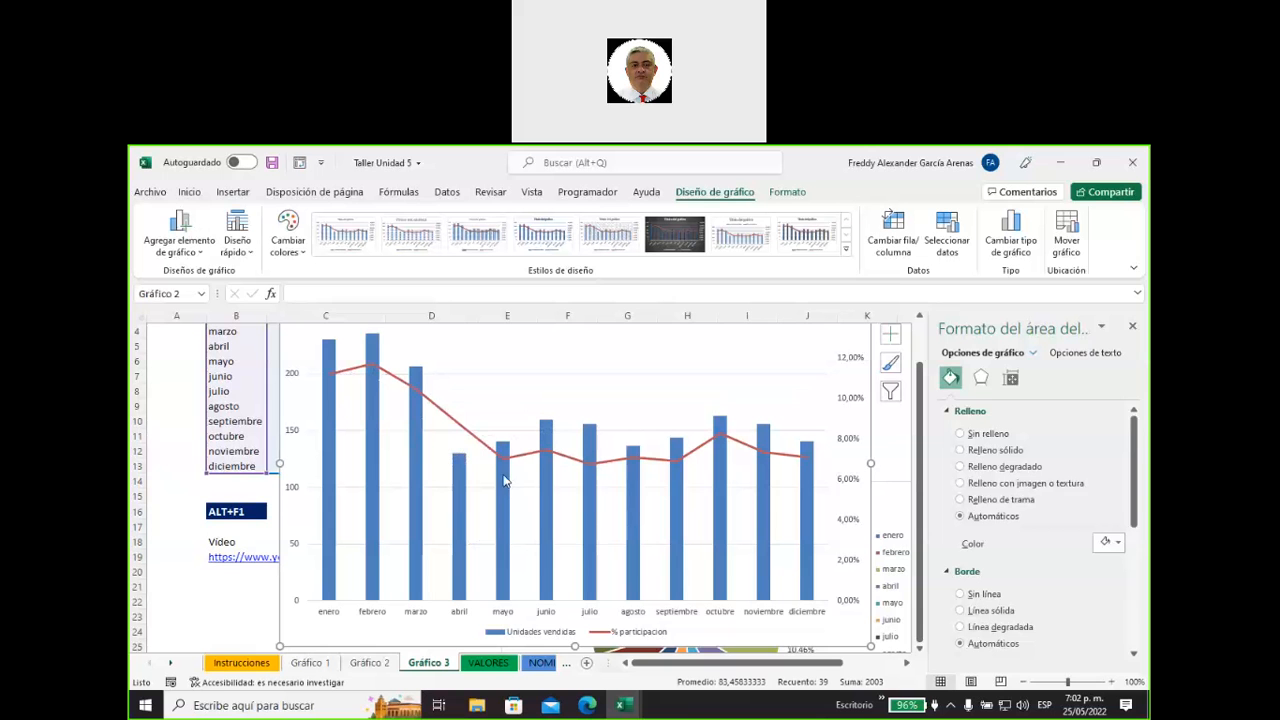
mouse_move(503, 474)
mouse_move(722, 440)
Shrink the combined chart to about columns E to K, rows 1 to 17, and move the pie chart to about column C, row 18.
left_click_drag(281, 646, 506, 500)
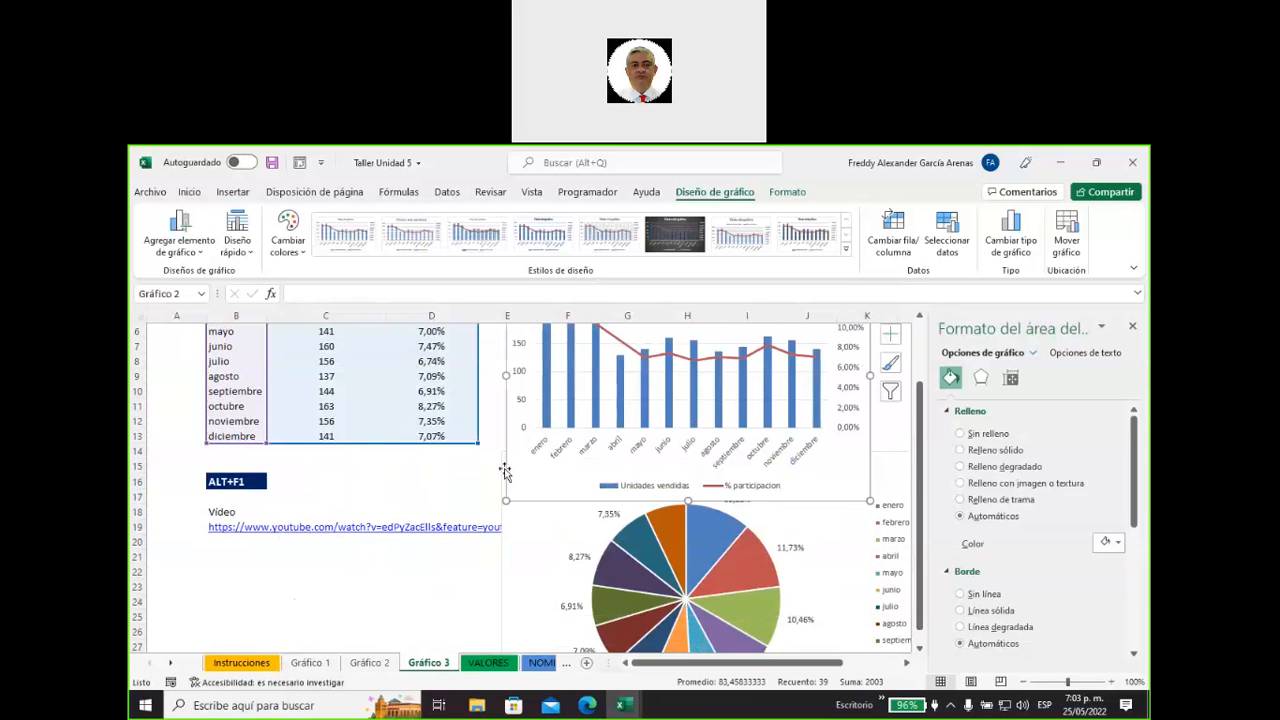
scroll(510, 482, "up", 2)
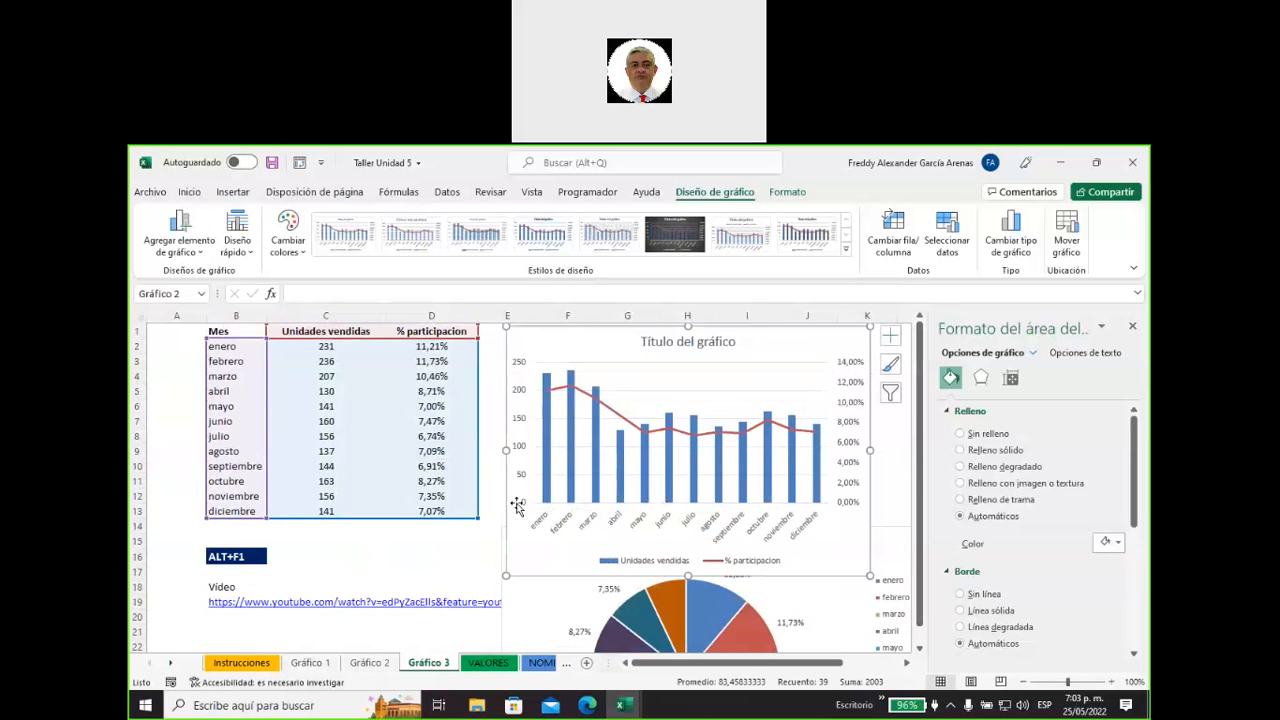
scroll(517, 505, "down", 3)
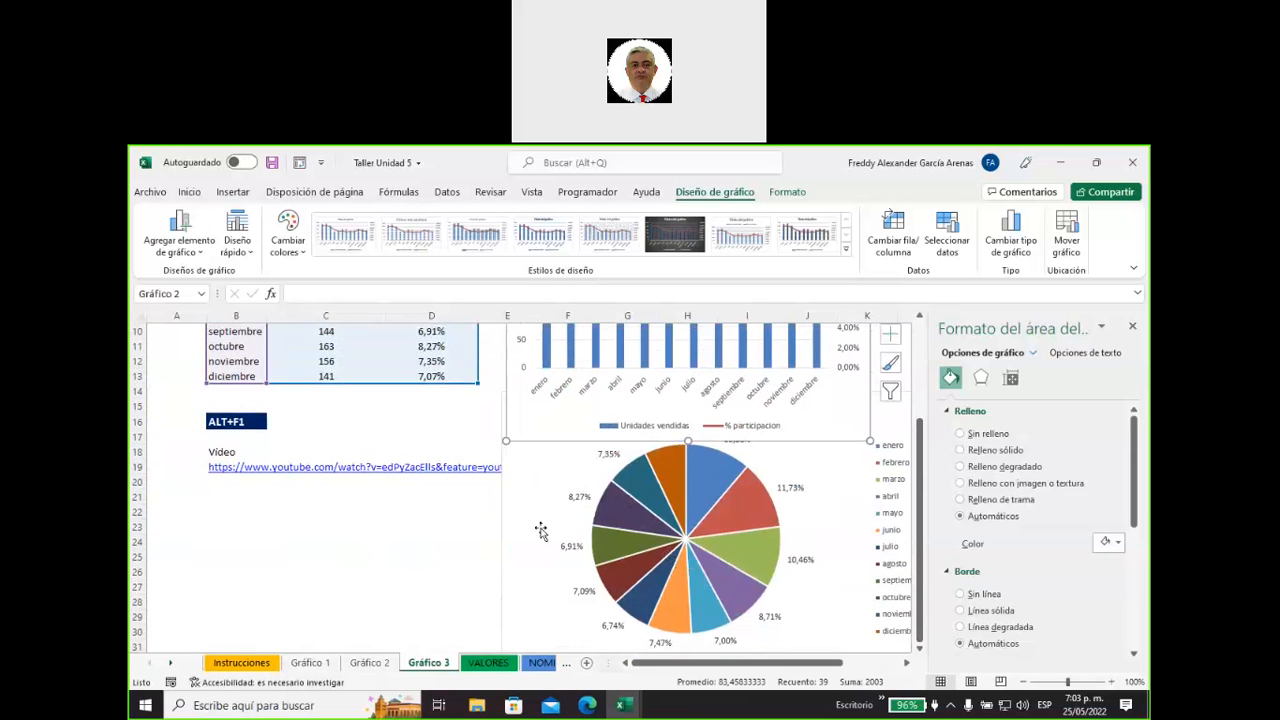
left_click(426, 566)
left_click_drag(426, 566, 390, 581)
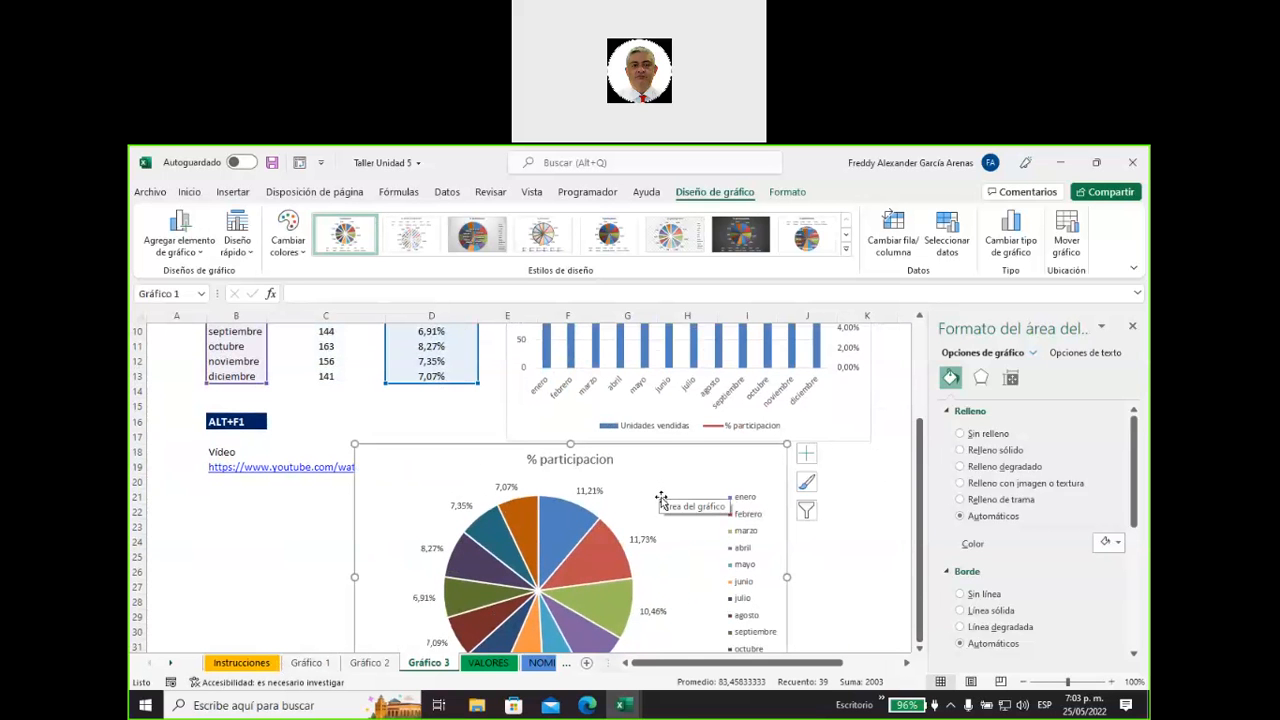
scroll(661, 497, "up", 3)
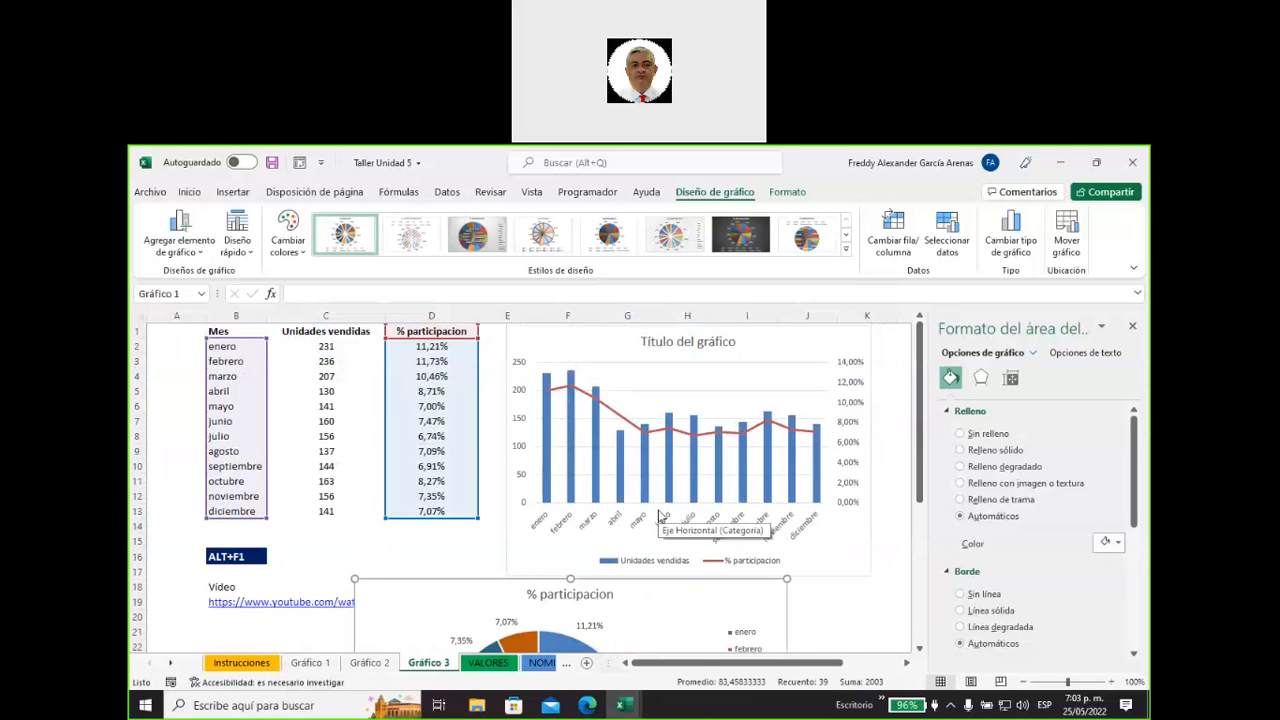
Enter the department names Antioquia in M9 and Cundianamarca in M8, in the empty area beside the combined chart.
left_click_drag(697, 664, 750, 667)
left_click(764, 494)
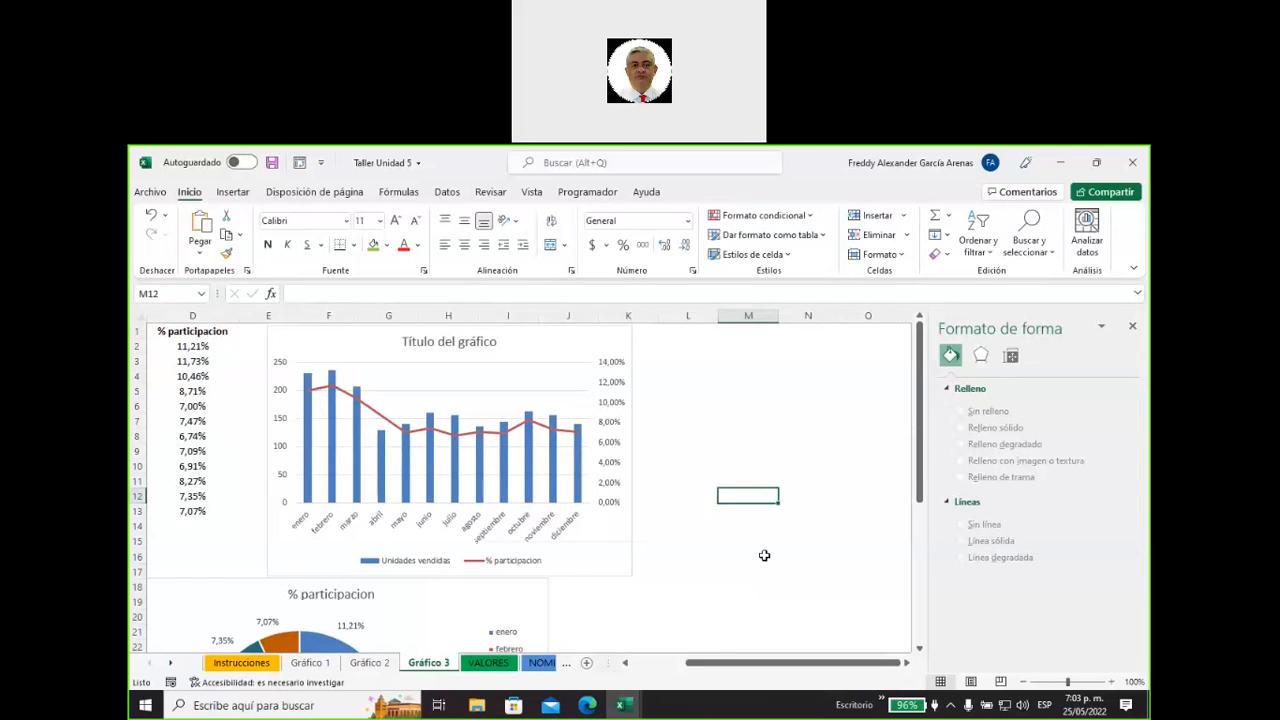
key("Right")
key("Right")
key("Right")
key("Right")
key("Right")
key("Right")
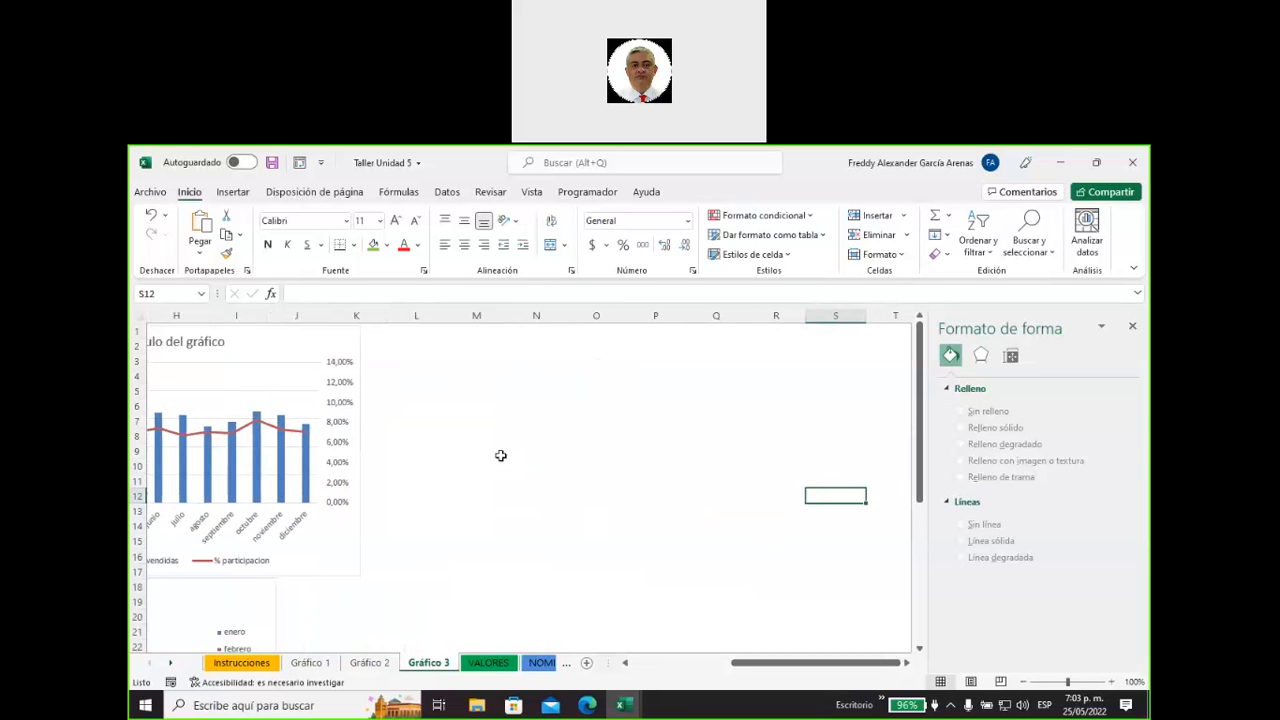
left_click(500, 455)
left_click(464, 455)
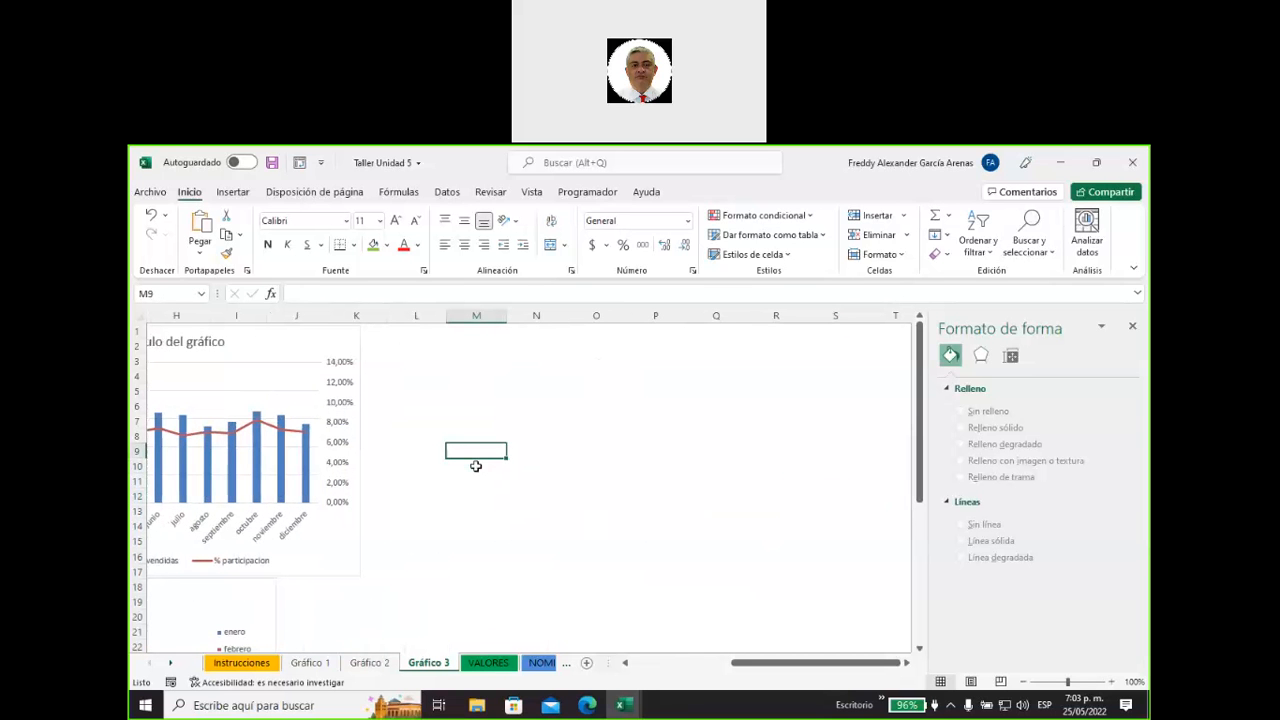
type("An")
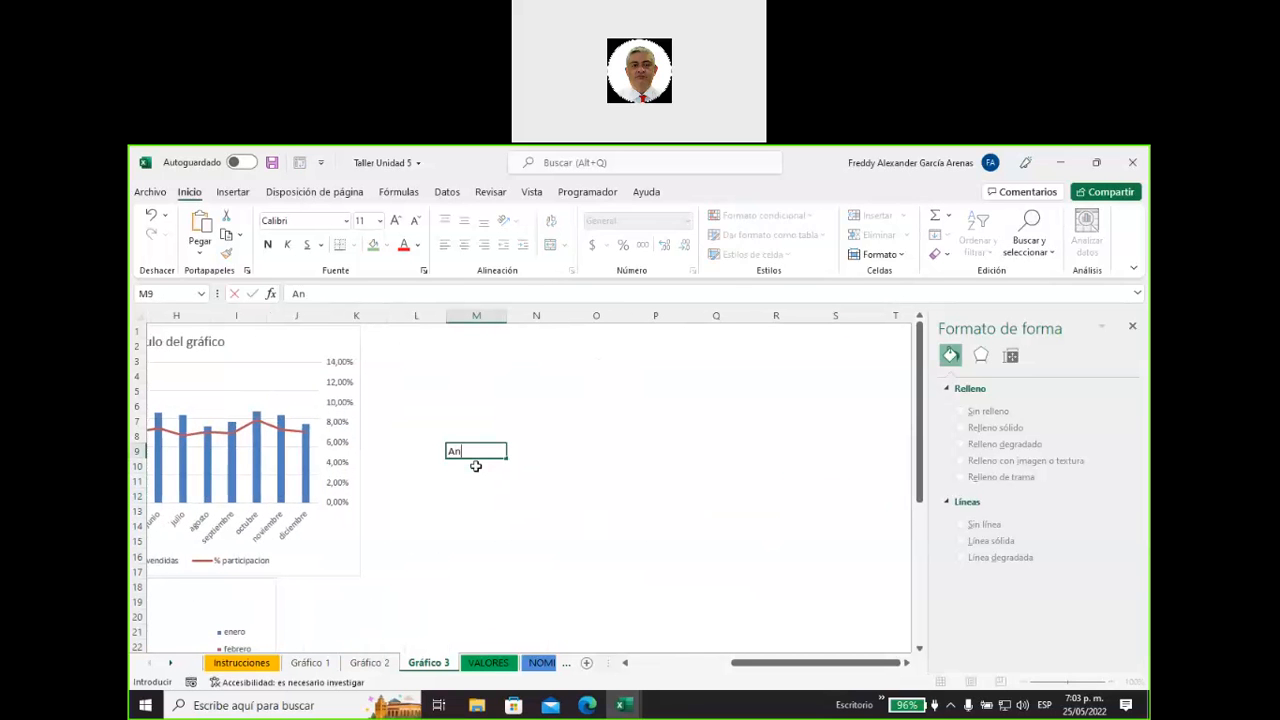
type("tioquia")
key("Up")
type("Cundia")
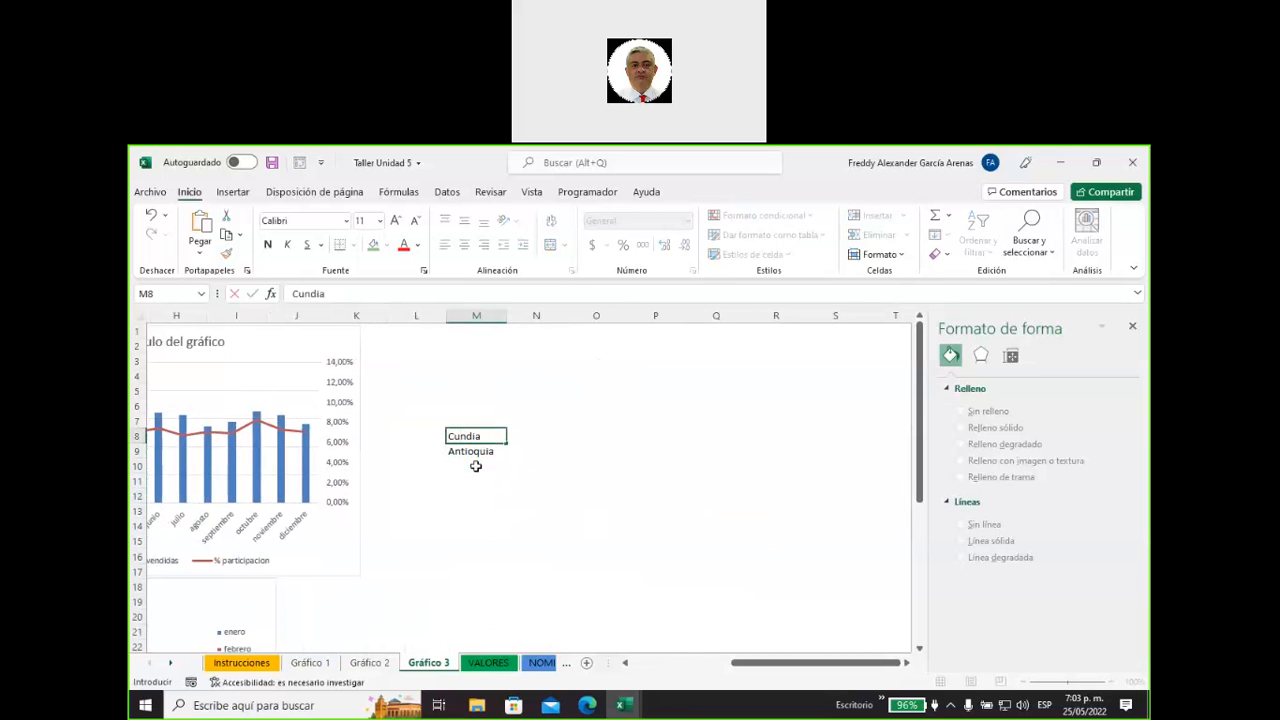
type("namarca")
Add Bolivar in M10 and Meta in M11 to complete the department list.
key("Return")
key("Return")
type("Bolivar")
key("Return")
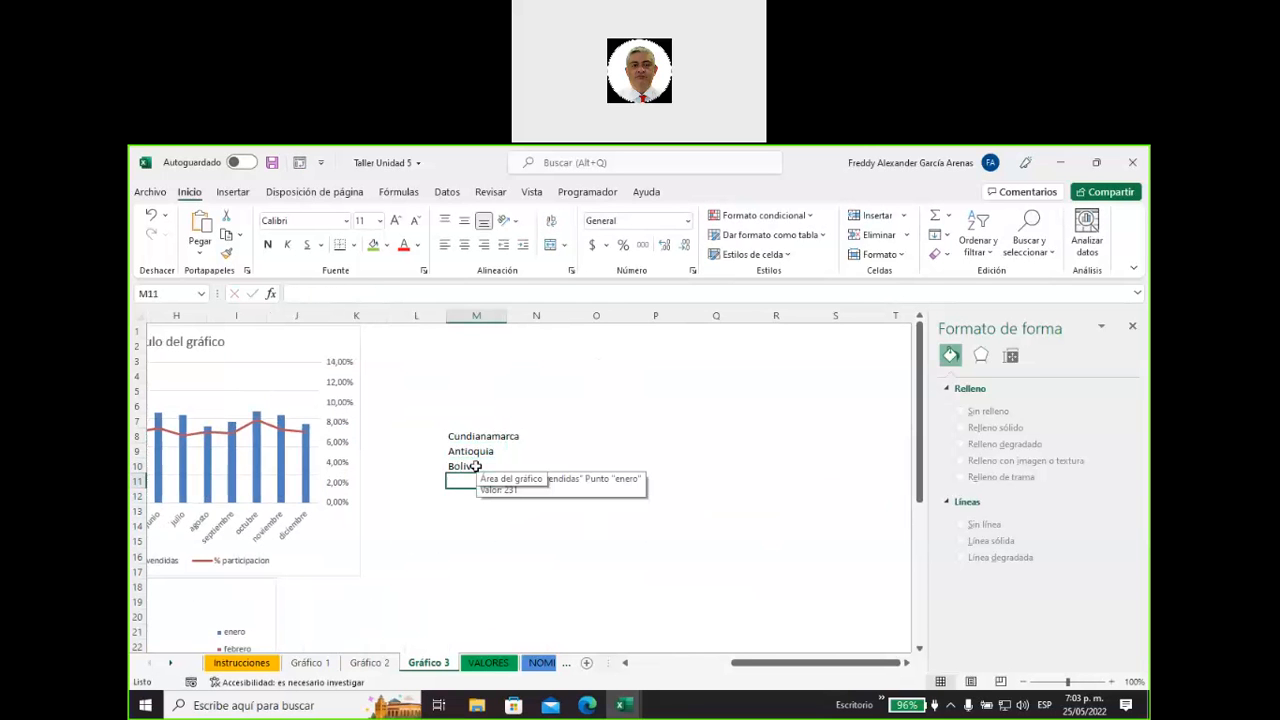
type("Meta")
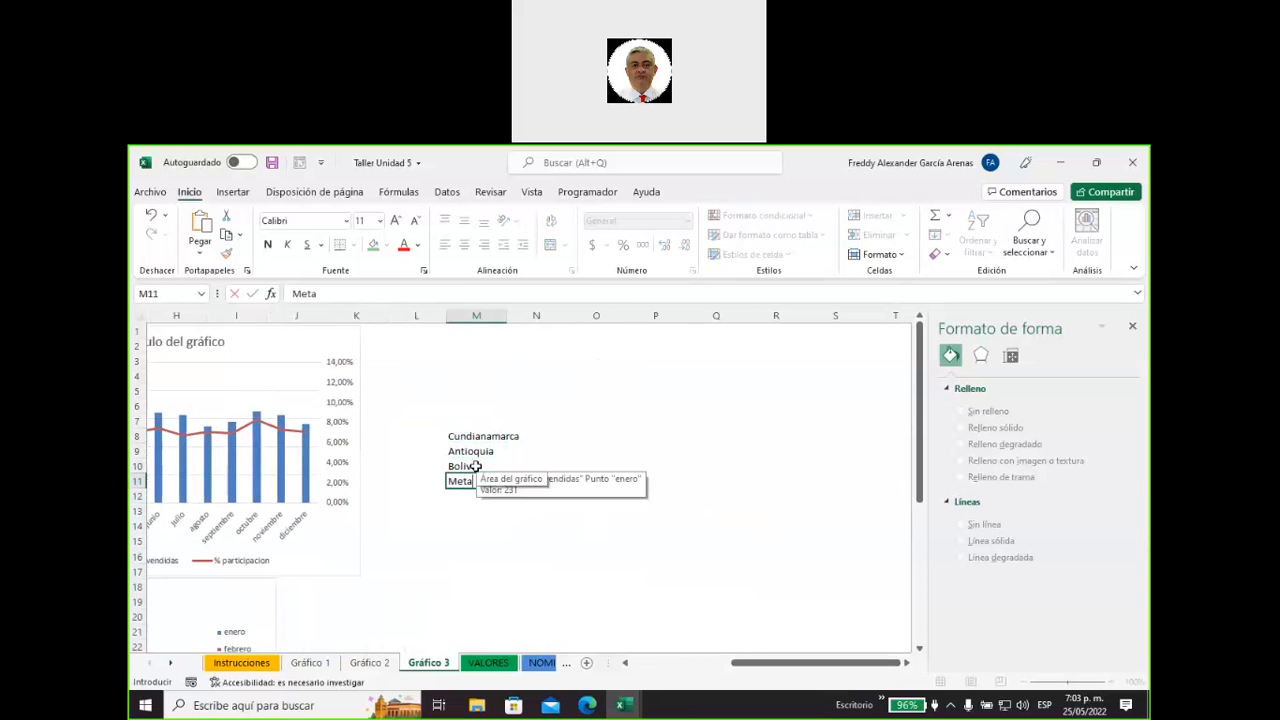
key("Up")
key("Up")
key("Up")
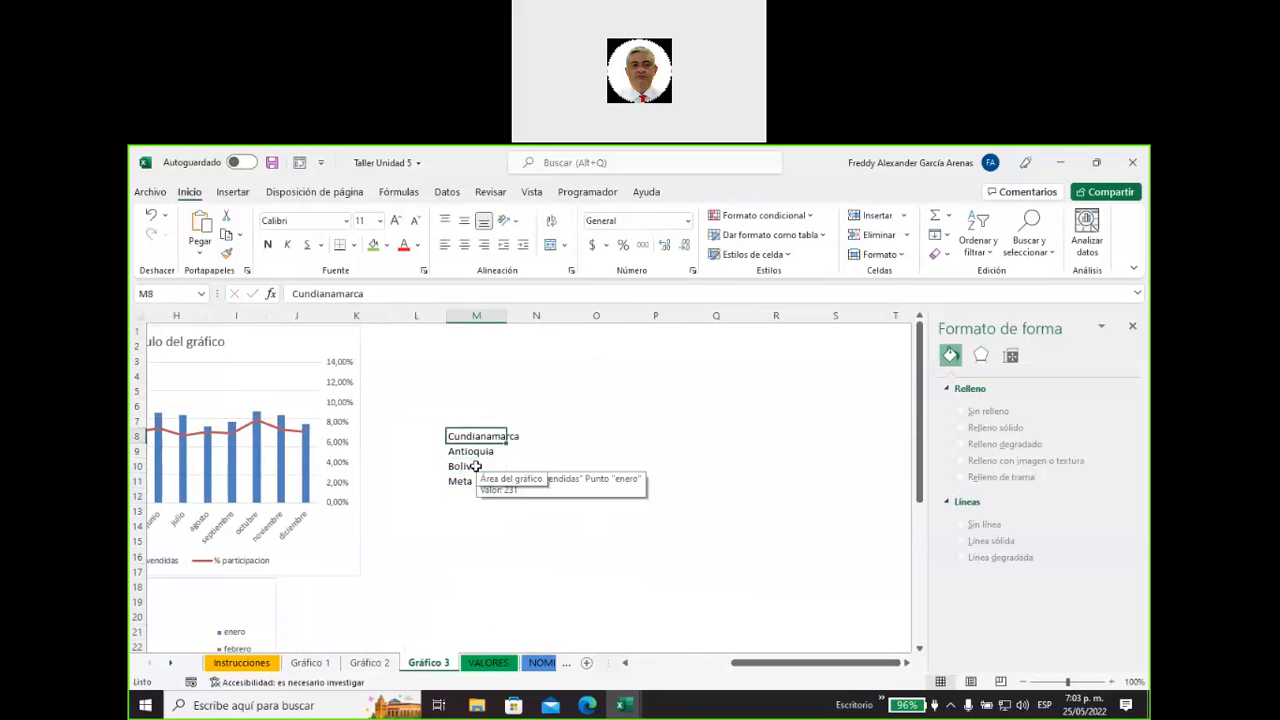
Widen column M to fit the department names and enter the heading Departamentos in M7.
key("Right")
key("Right")
key("Left")
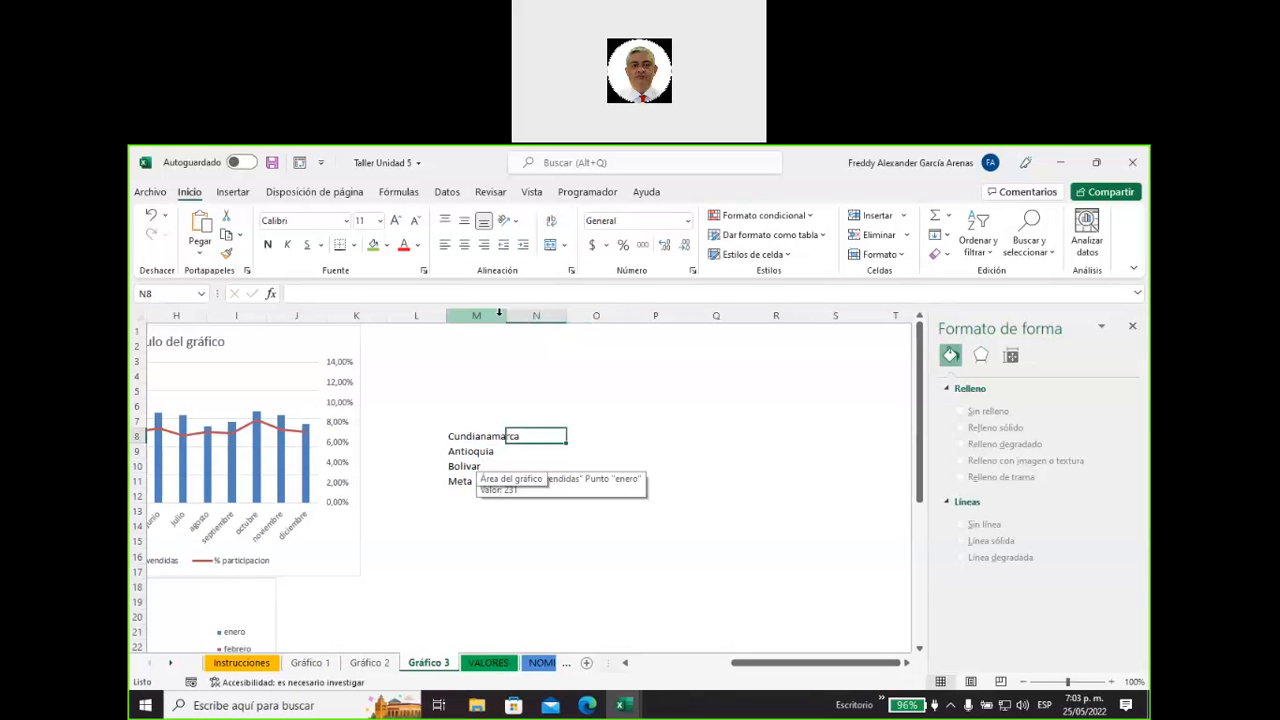
left_click_drag(506, 315, 521, 315)
left_click(498, 418)
type("Dep")
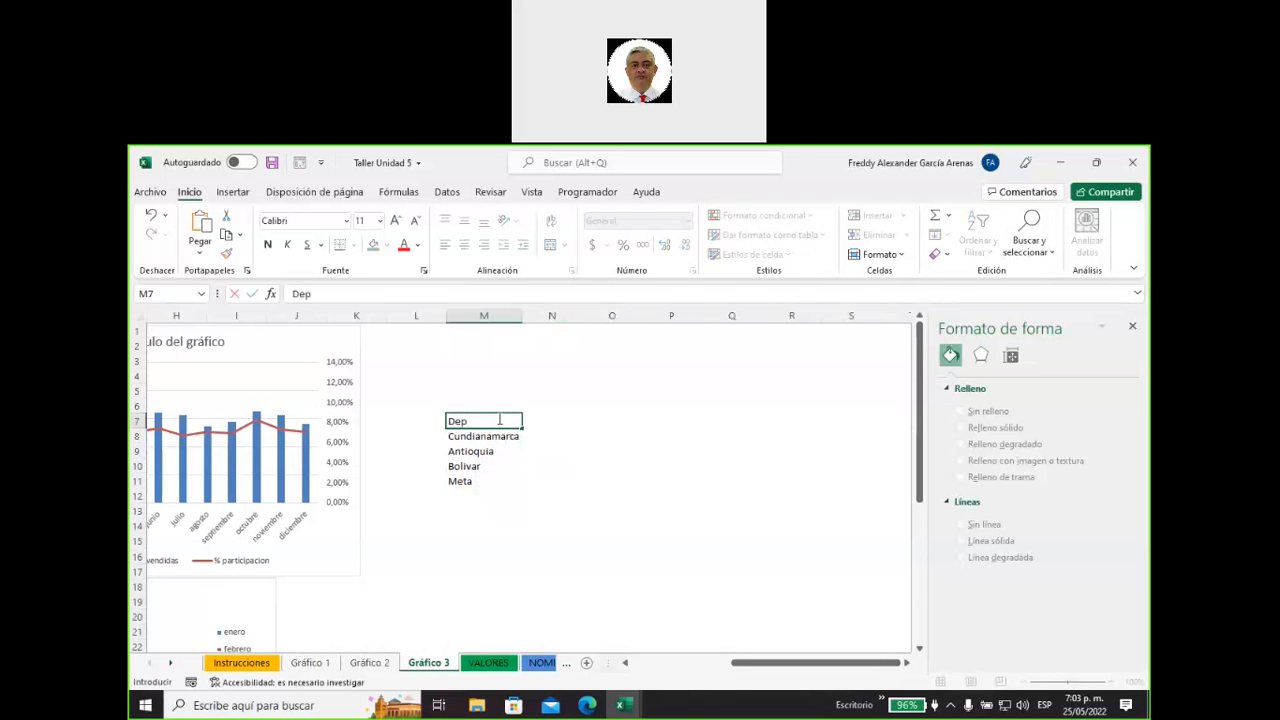
type("artamentos")
key("Tab")
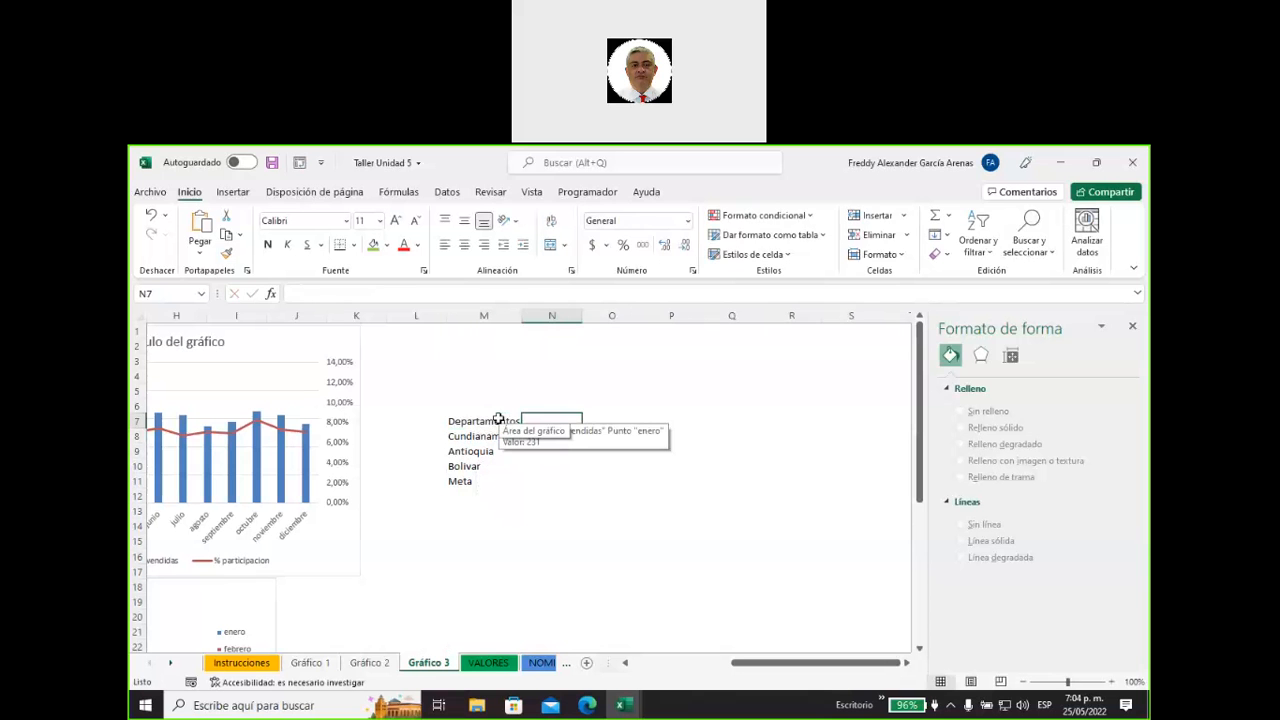
Enter the heading Ventas in N7 and center it in its cell.
type("Ventas")
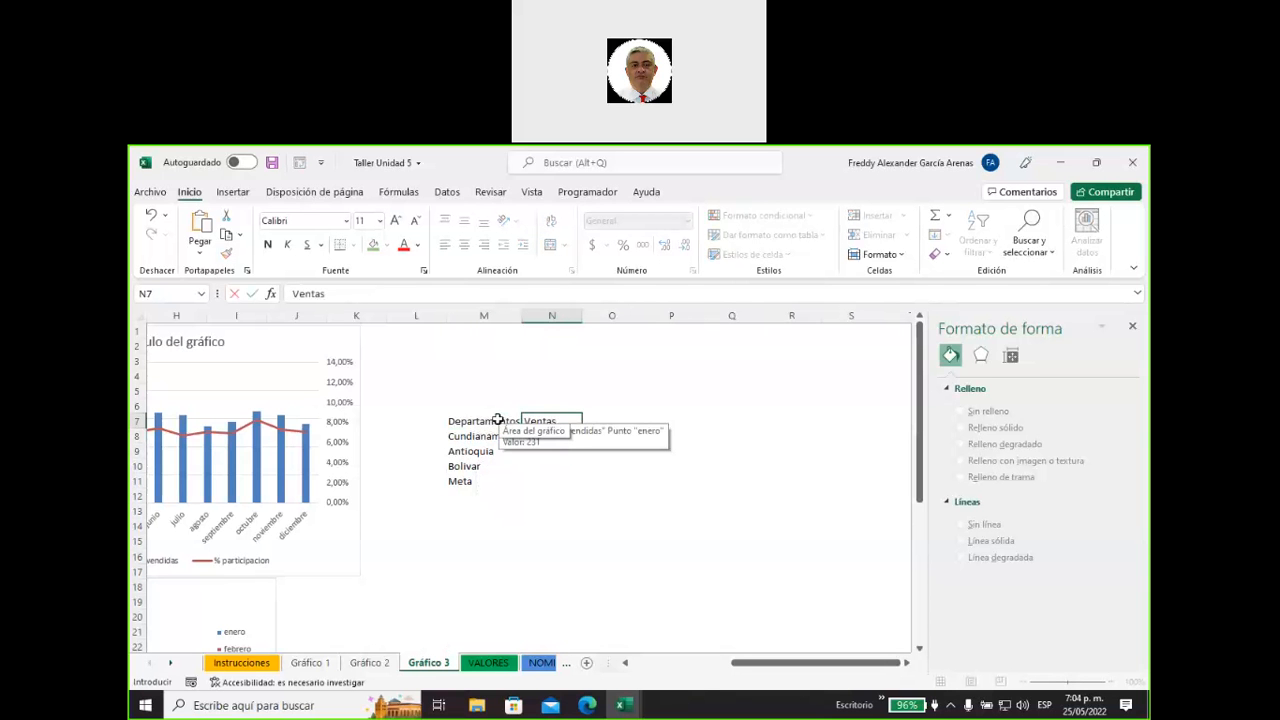
left_click(553, 480)
left_click(547, 437)
left_click(543, 419)
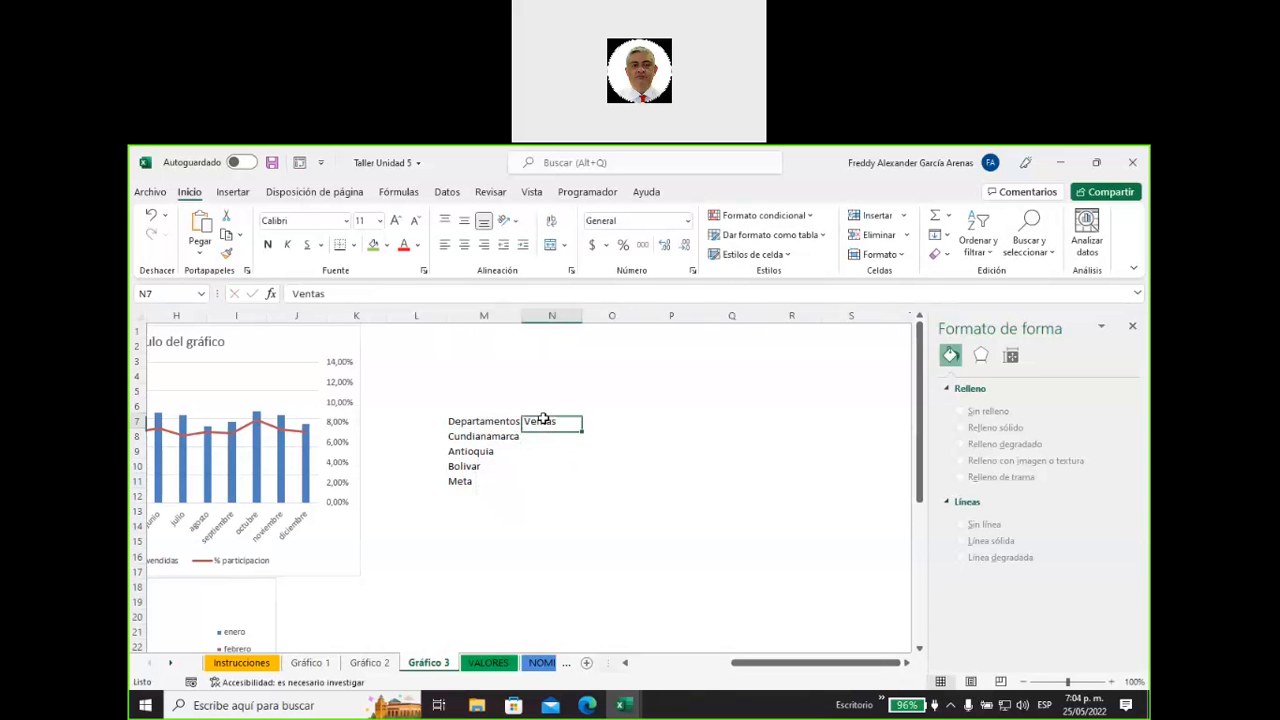
left_click(464, 244)
left_click(568, 447)
left_click(542, 433)
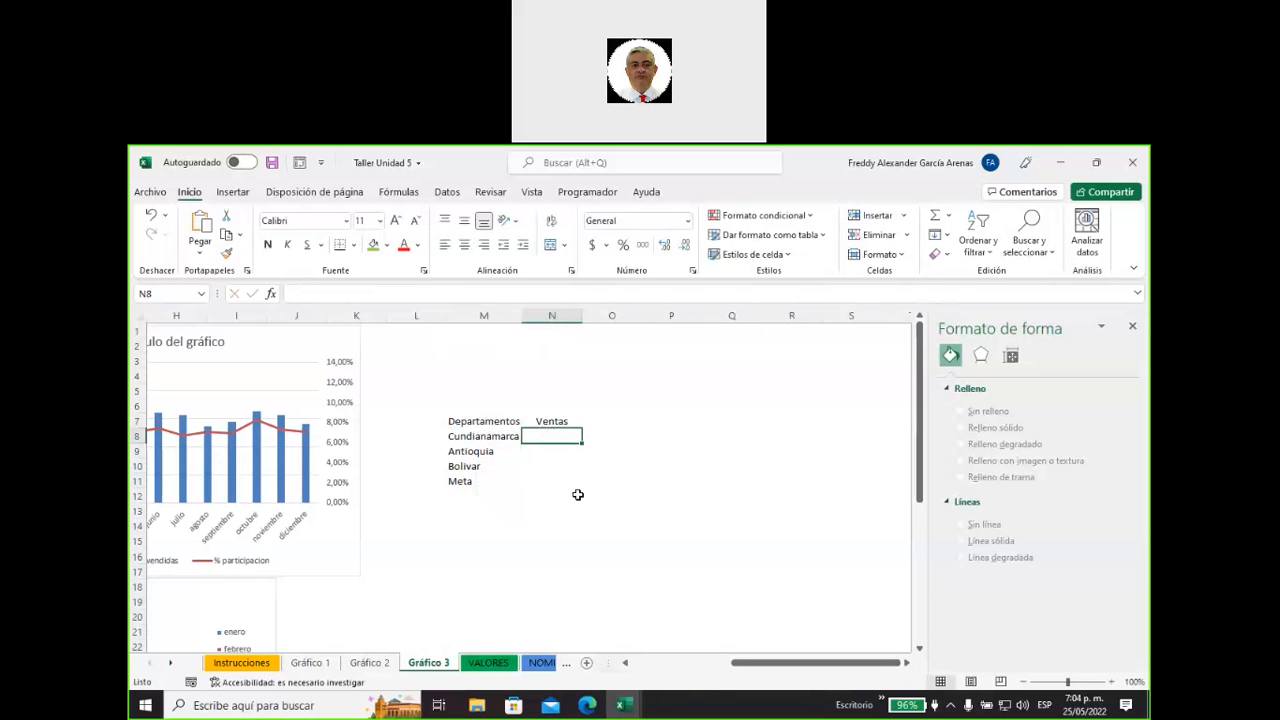
Enter the sales values 45, 76, 23 and 93 for the four departments in N8 to N11.
type("45")
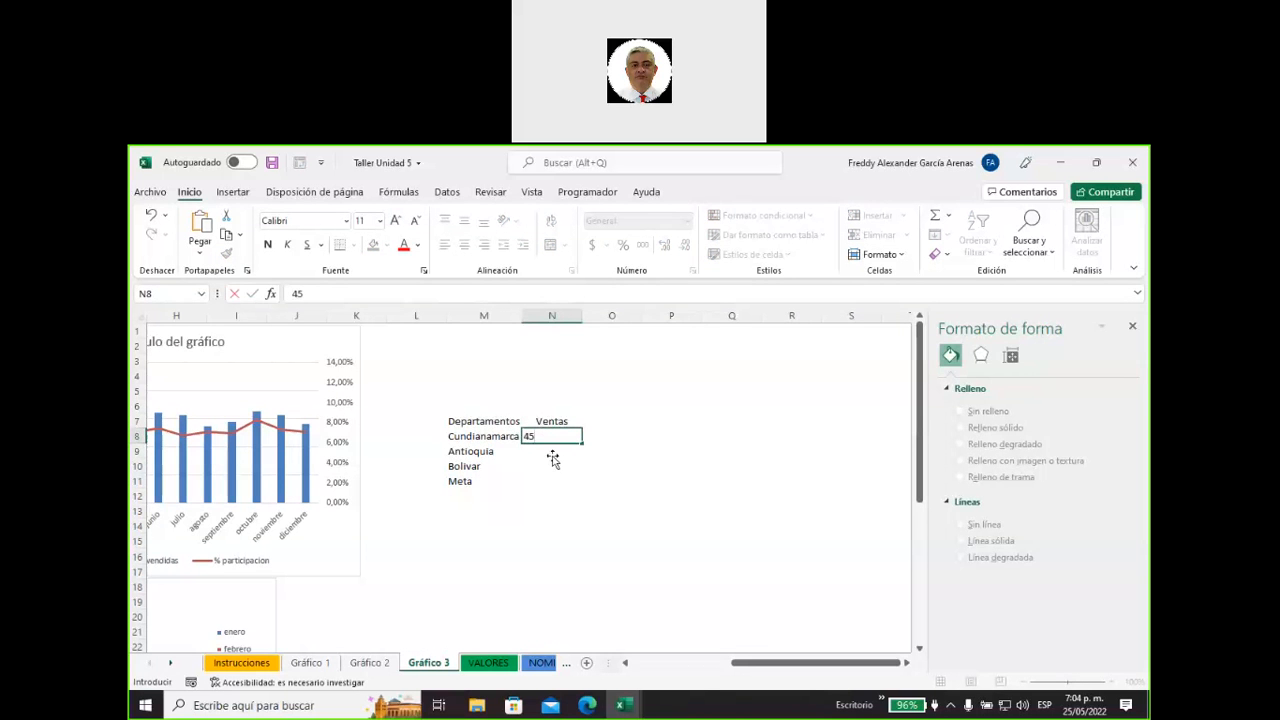
left_click(552, 452)
type("76")
left_click(551, 466)
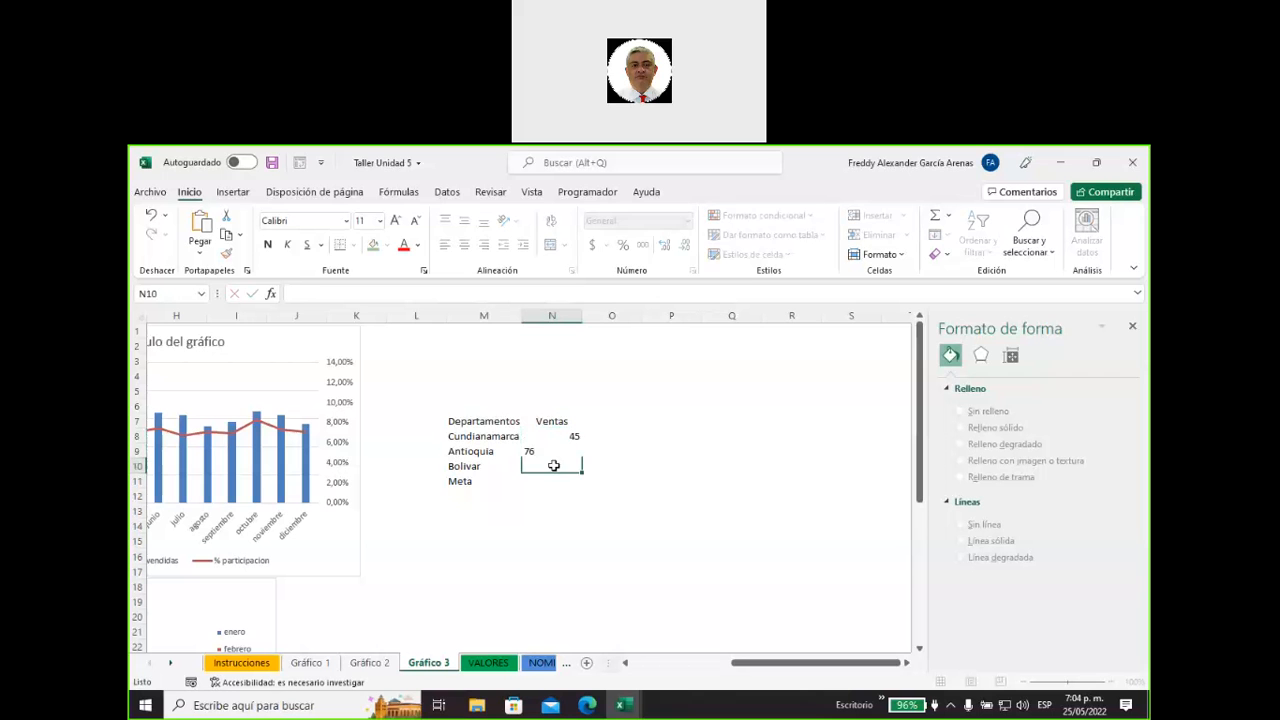
type("23")
left_click(557, 484)
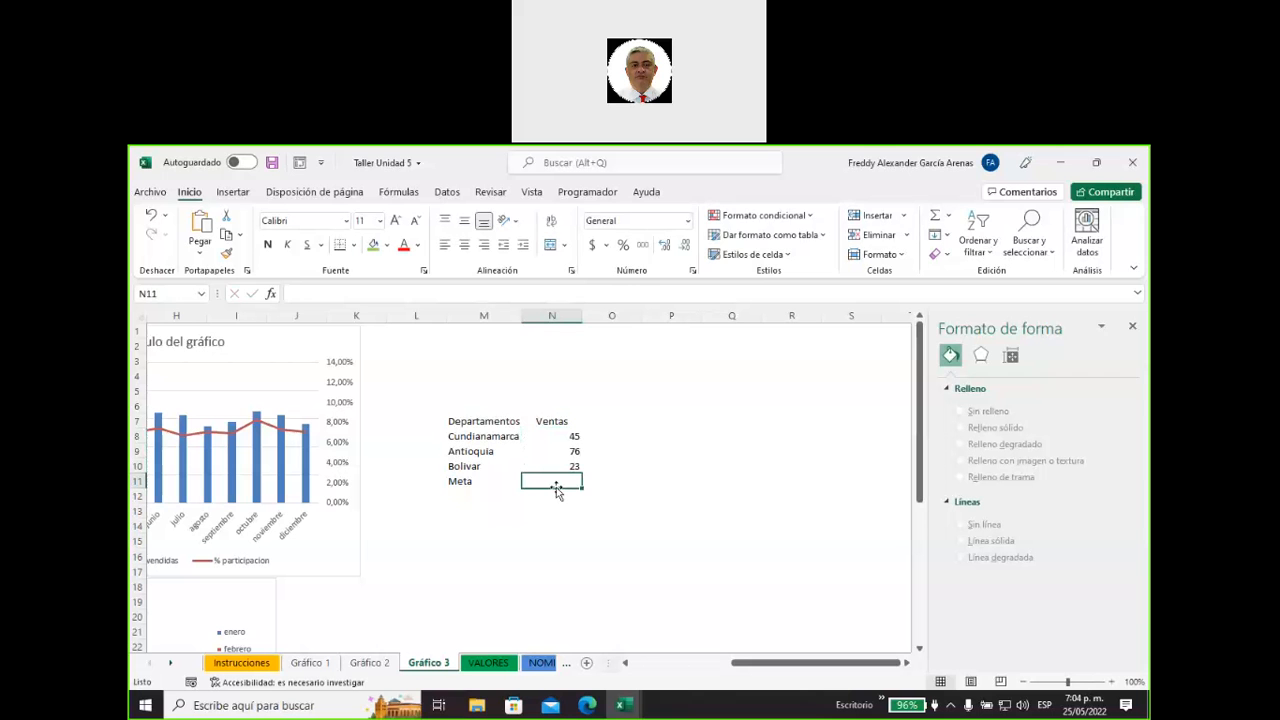
type("93")
left_click(548, 513)
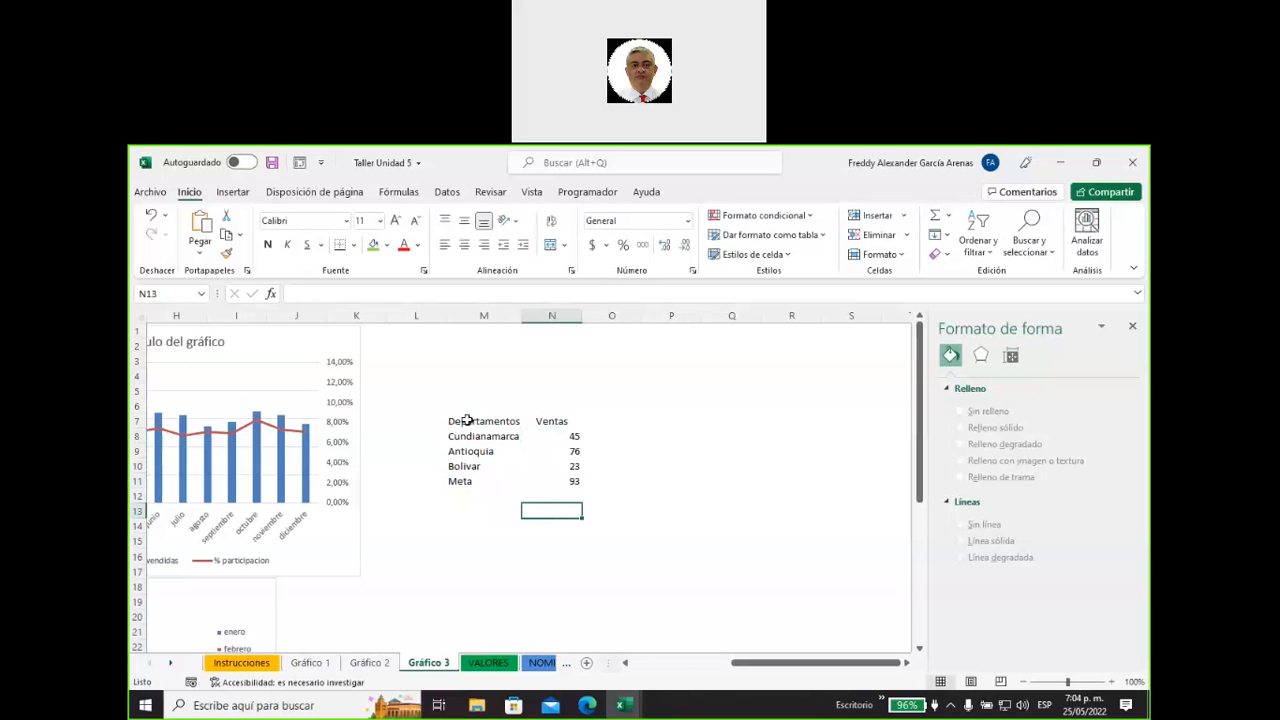
Insert a filled map chart (Mapa coroplético) from M7:N11 and move it beside the table, to about column O, row 3.
left_click_drag(466, 421, 555, 481)
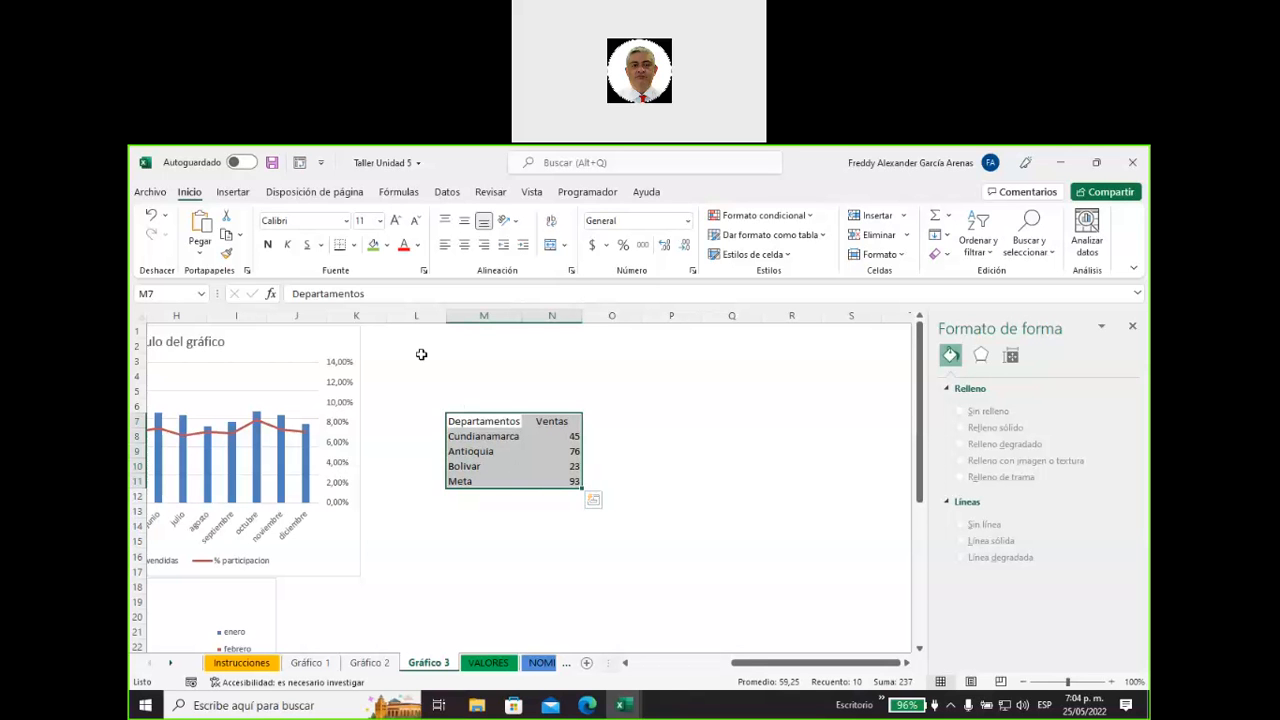
left_click(247, 192)
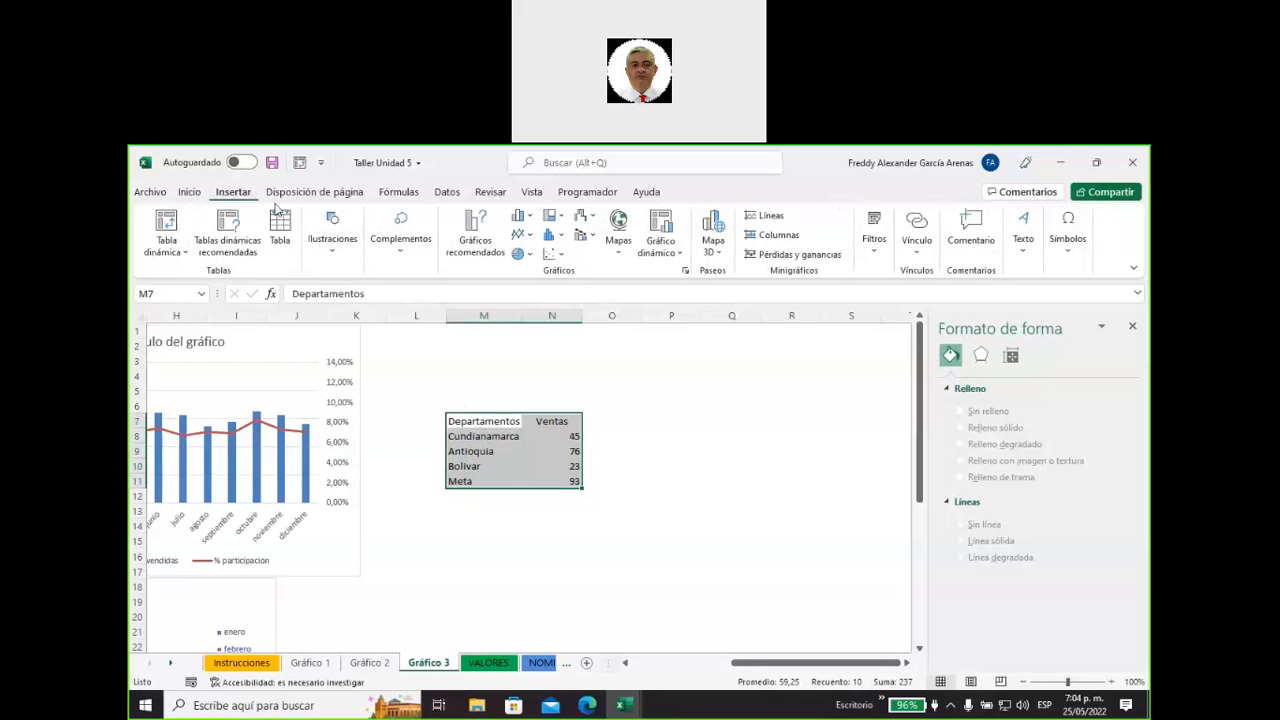
left_click(619, 258)
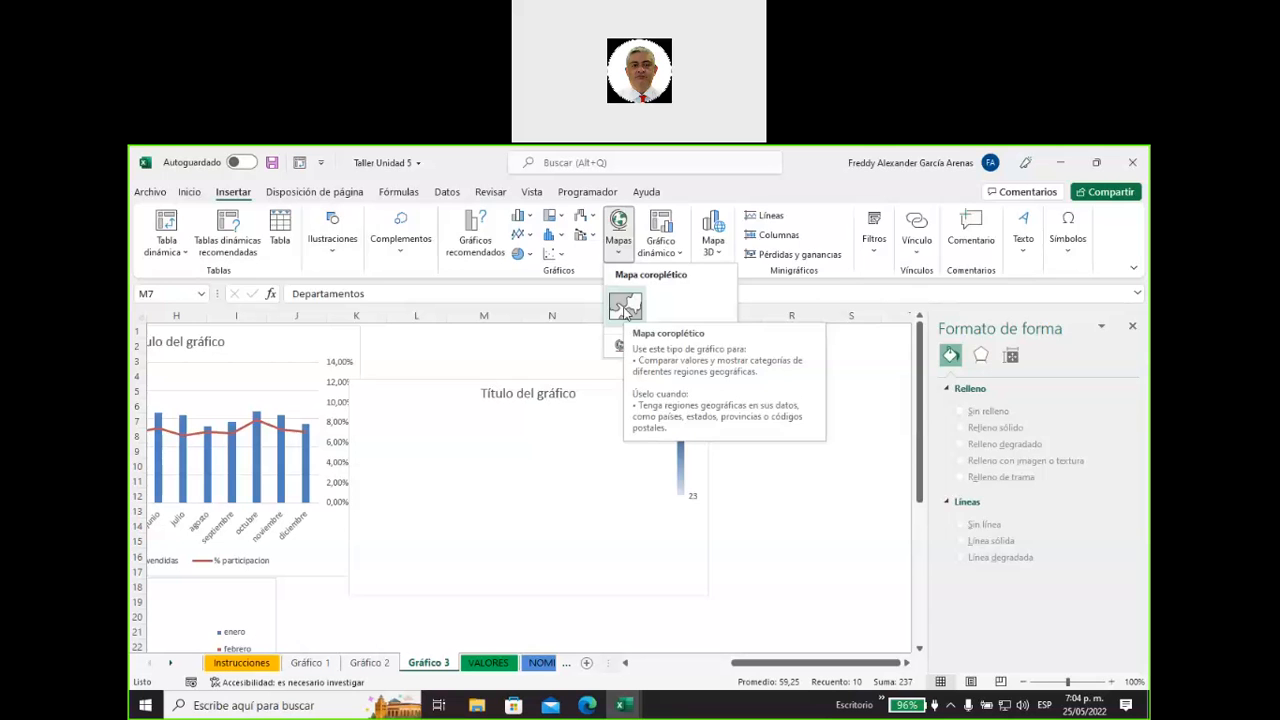
left_click(626, 306)
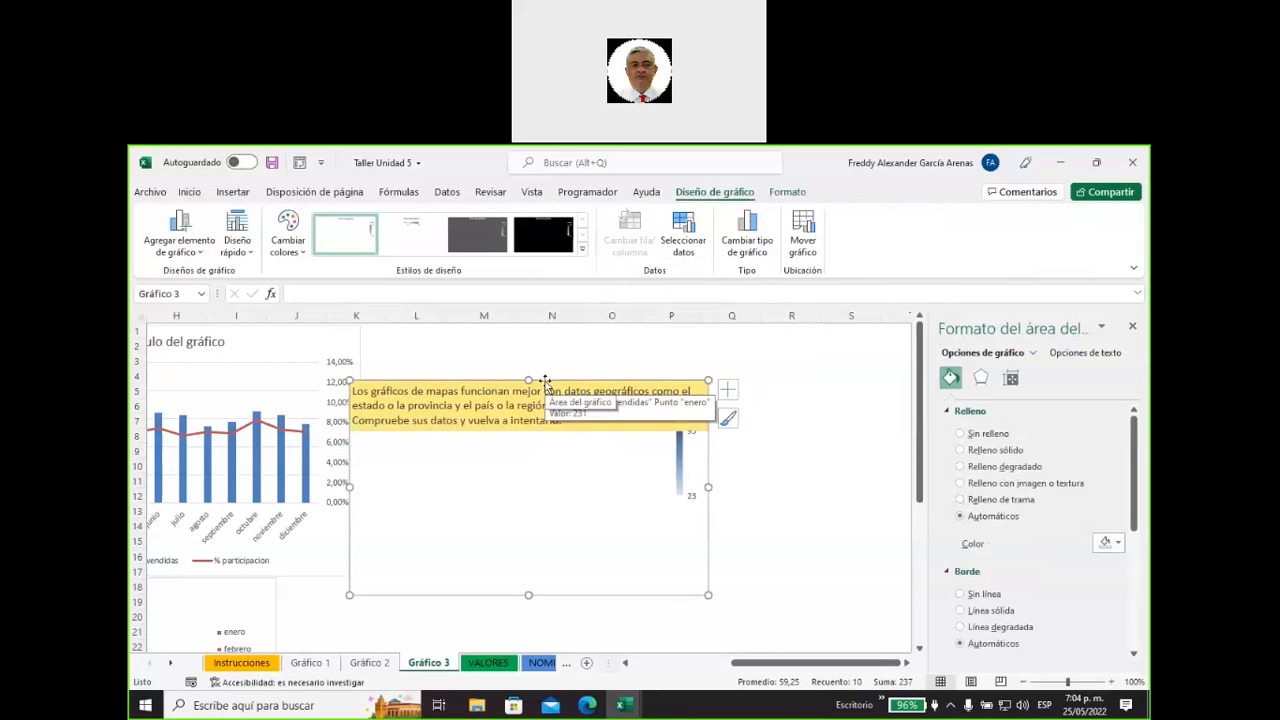
left_click_drag(545, 383, 751, 382)
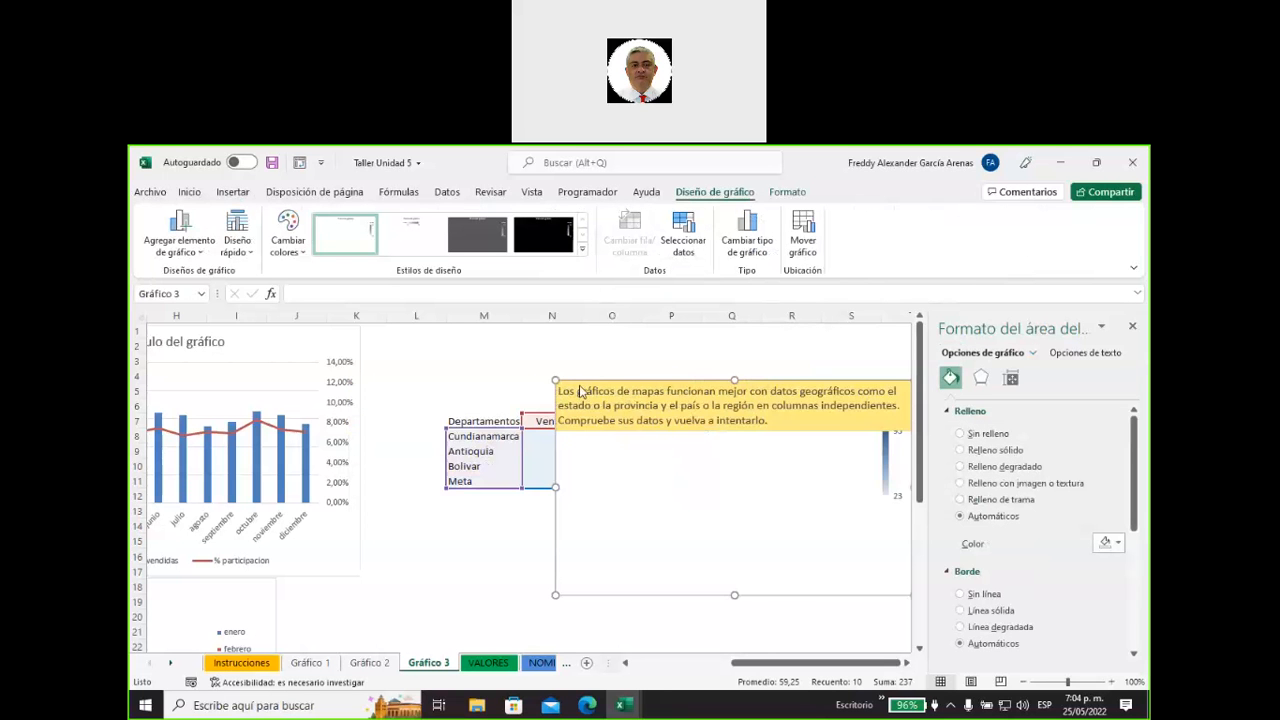
left_click_drag(638, 388, 681, 359)
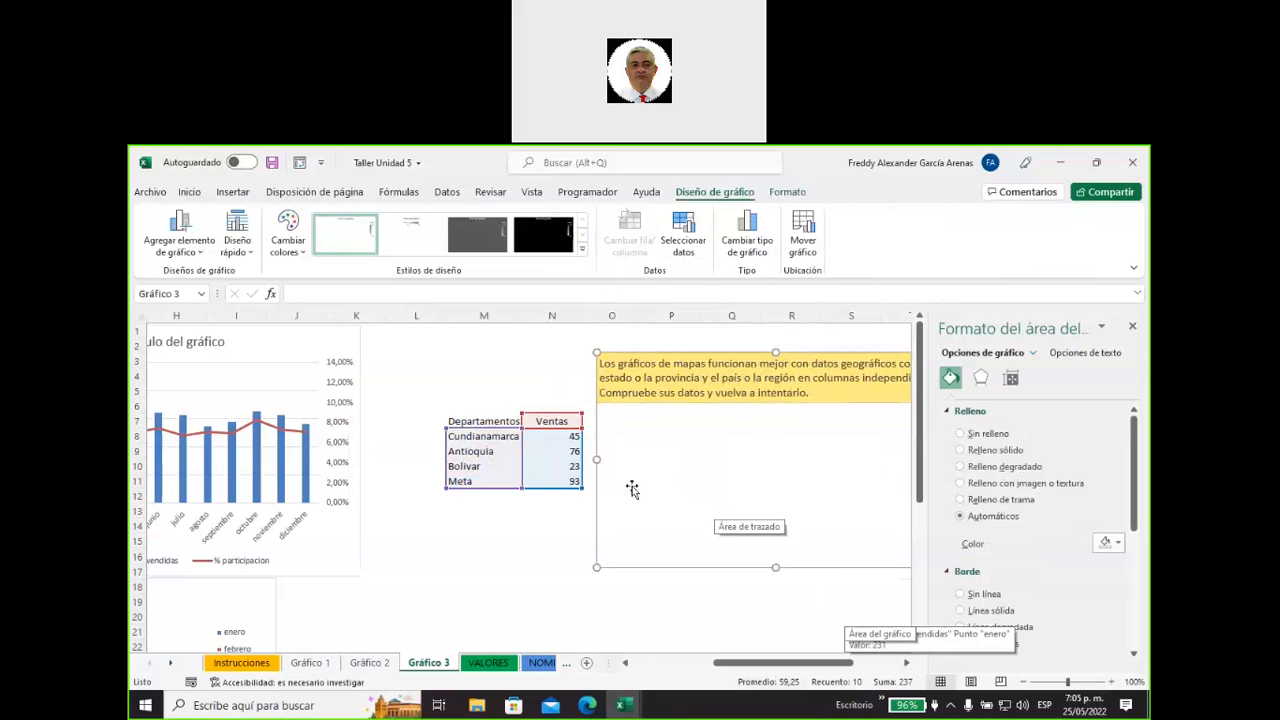
Correct the department name in M8 to Cundinamarca and check the Bolivar and Meta entries.
left_click(488, 436)
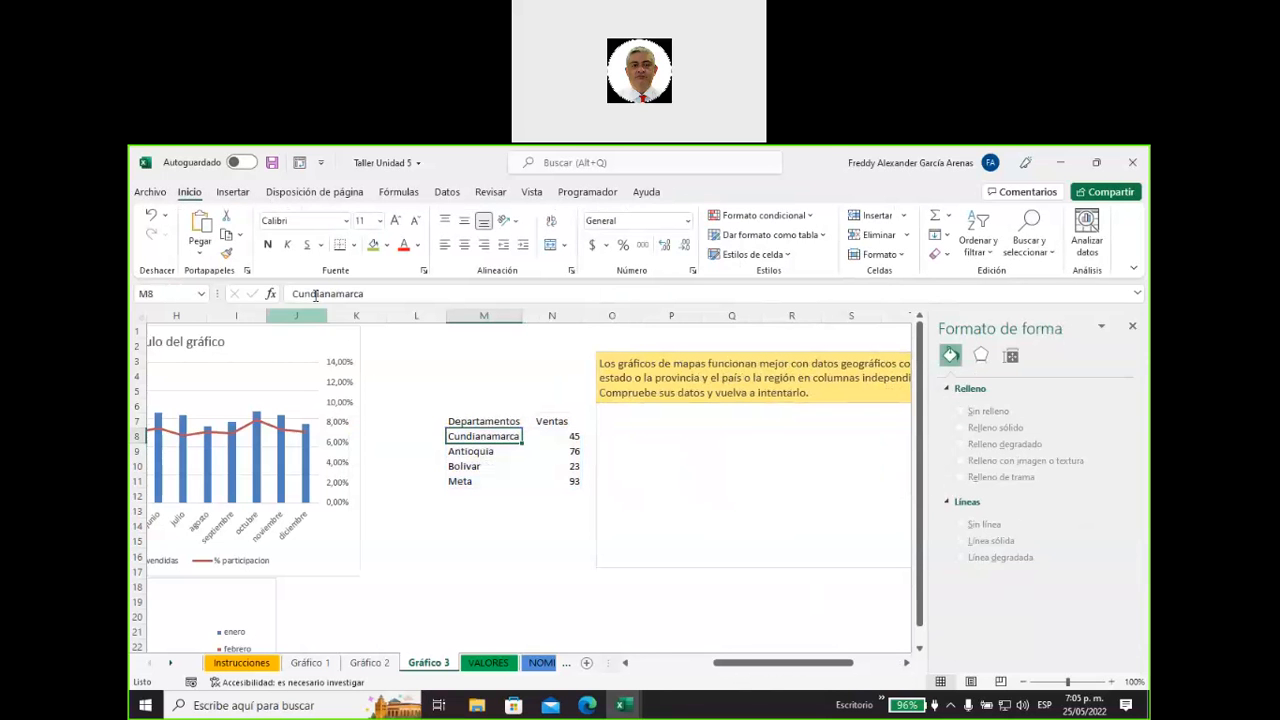
left_click_drag(320, 294, 327, 294)
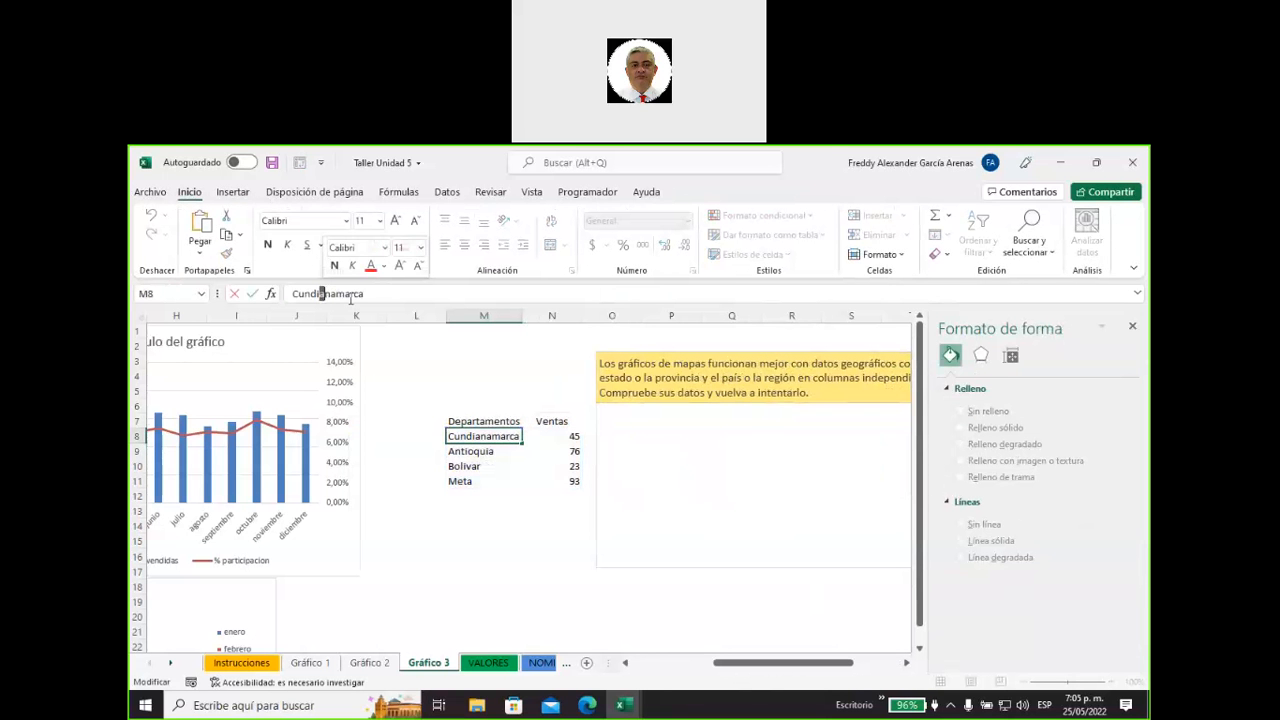
key("BackSpace")
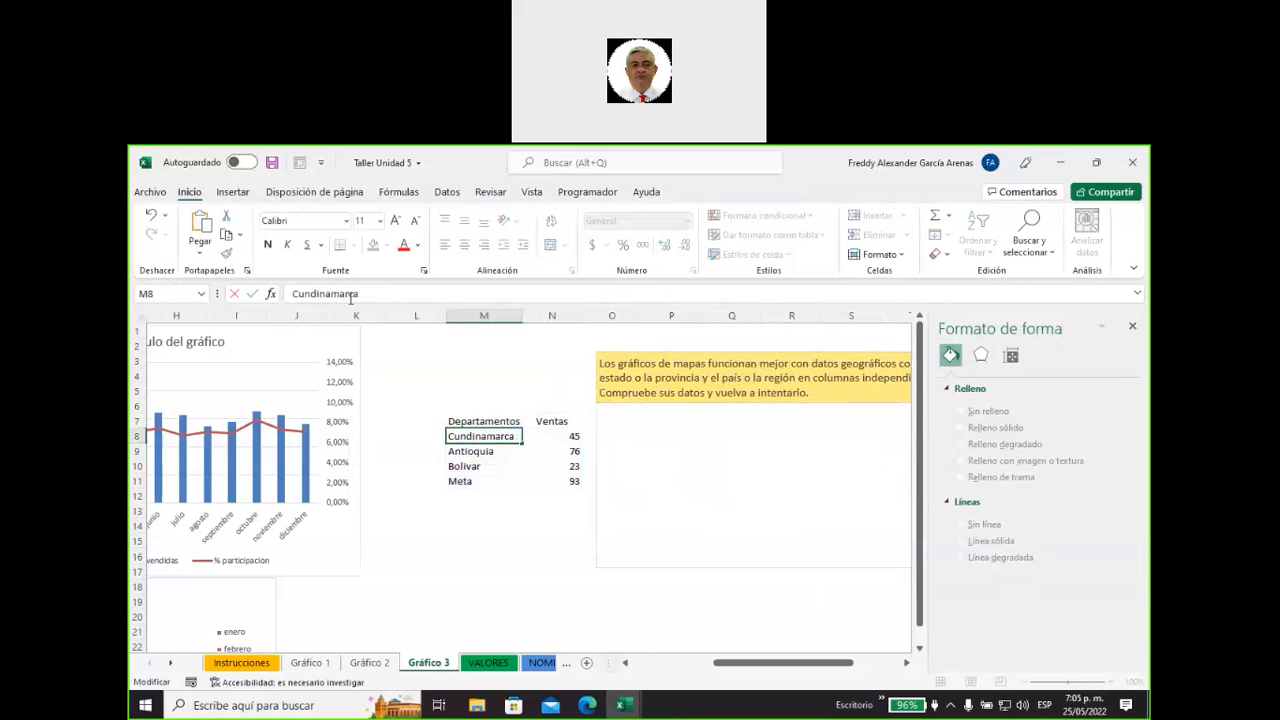
left_click(474, 452)
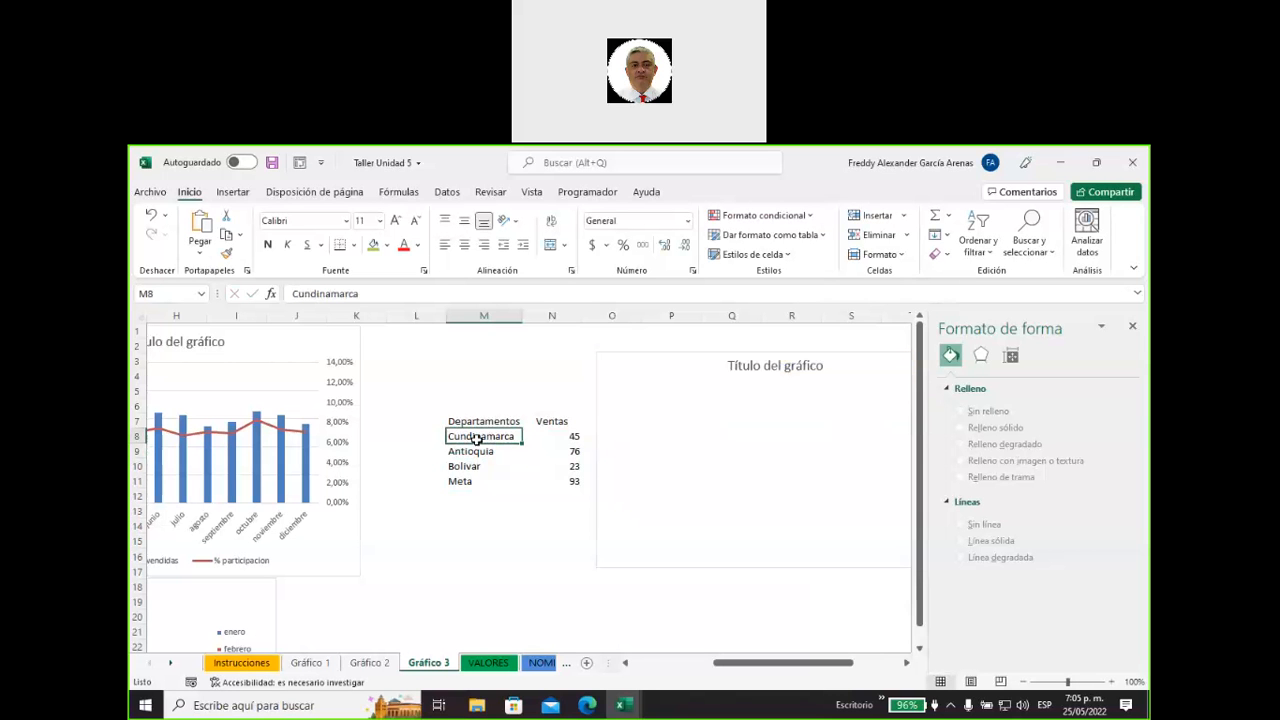
left_click(477, 440)
left_click(477, 467)
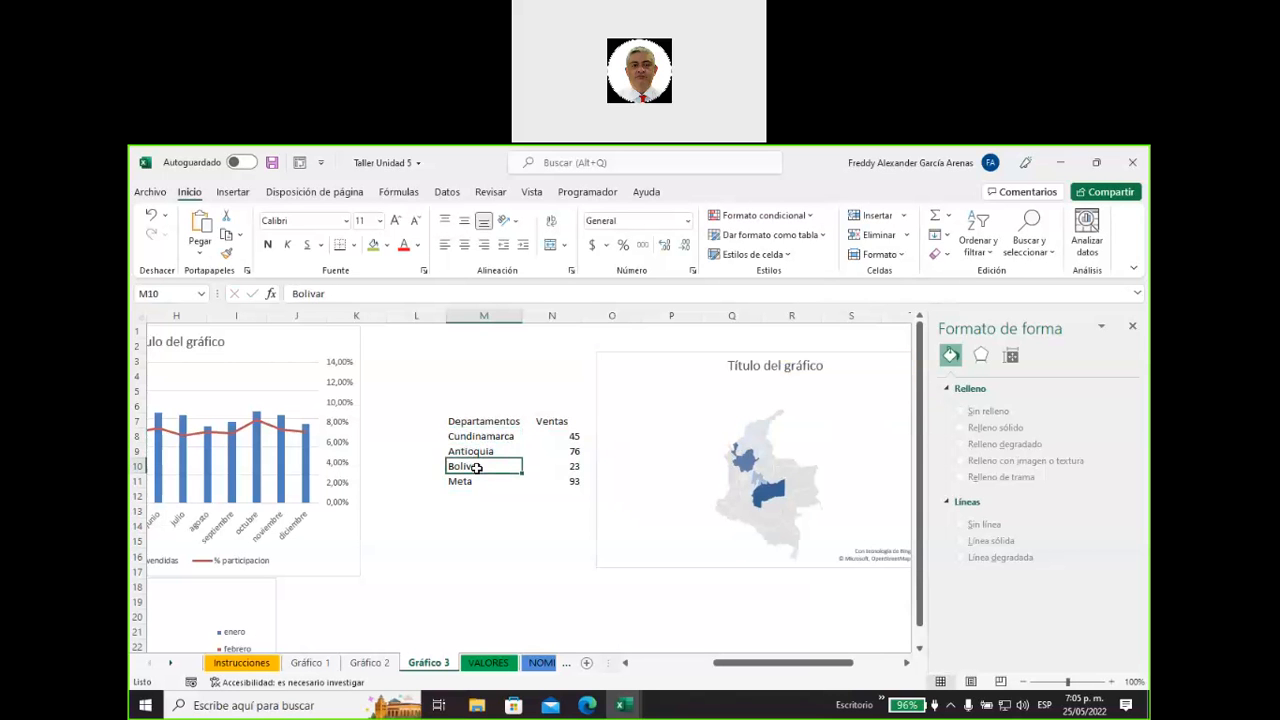
left_click(472, 481)
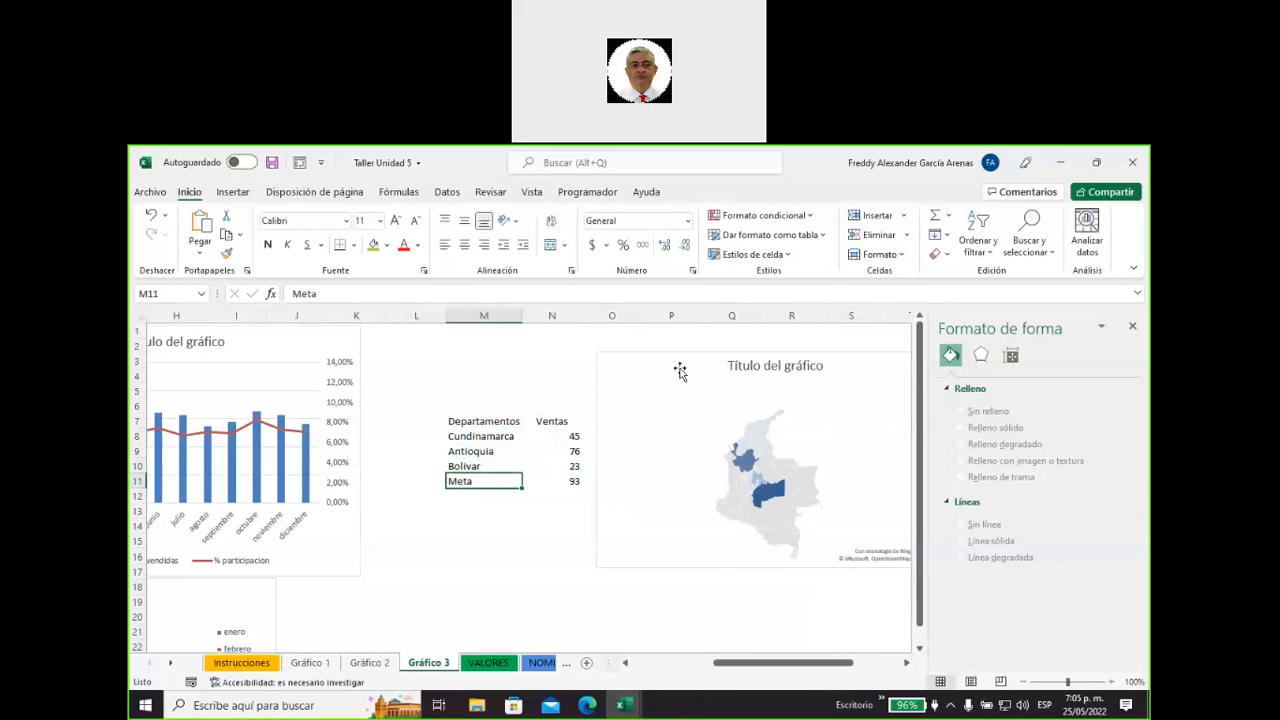
Move the map chart over the department table and enlarge it to about columns L to S, down to row 26.
left_click_drag(680, 371, 511, 355)
left_click_drag(793, 556, 881, 481)
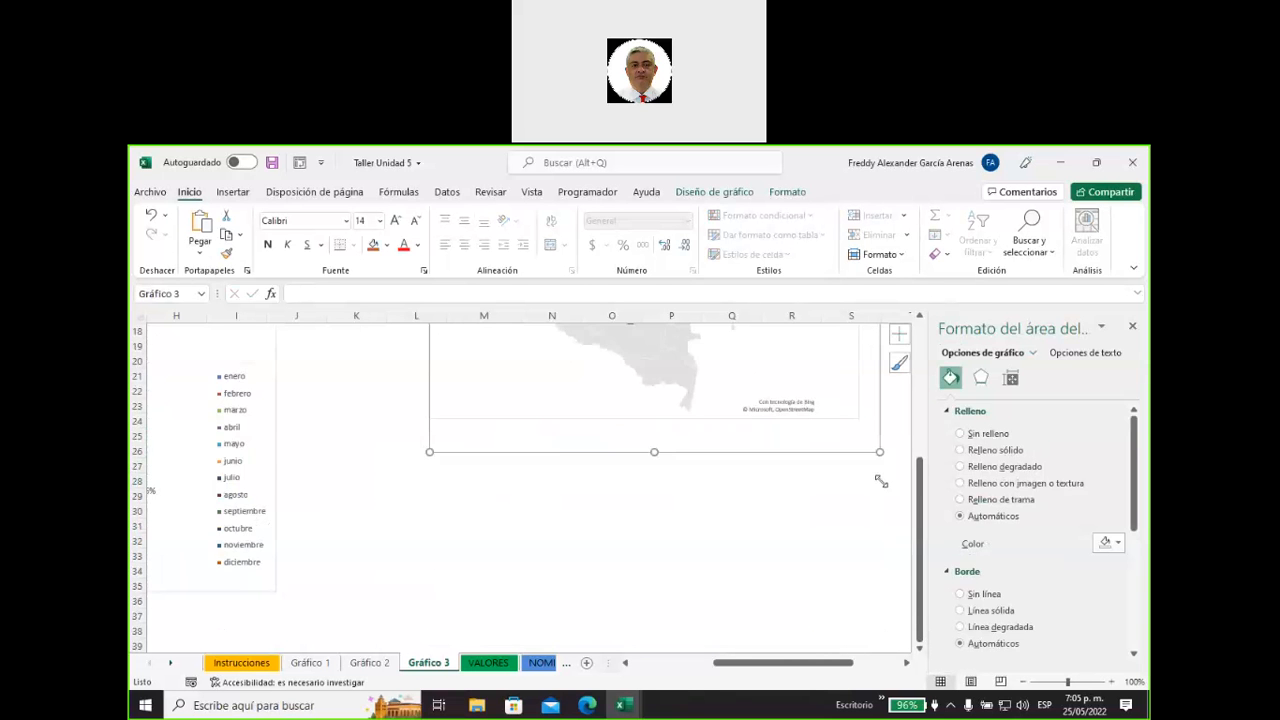
scroll(881, 482, "up", 6)
scroll(881, 482, "down", 1)
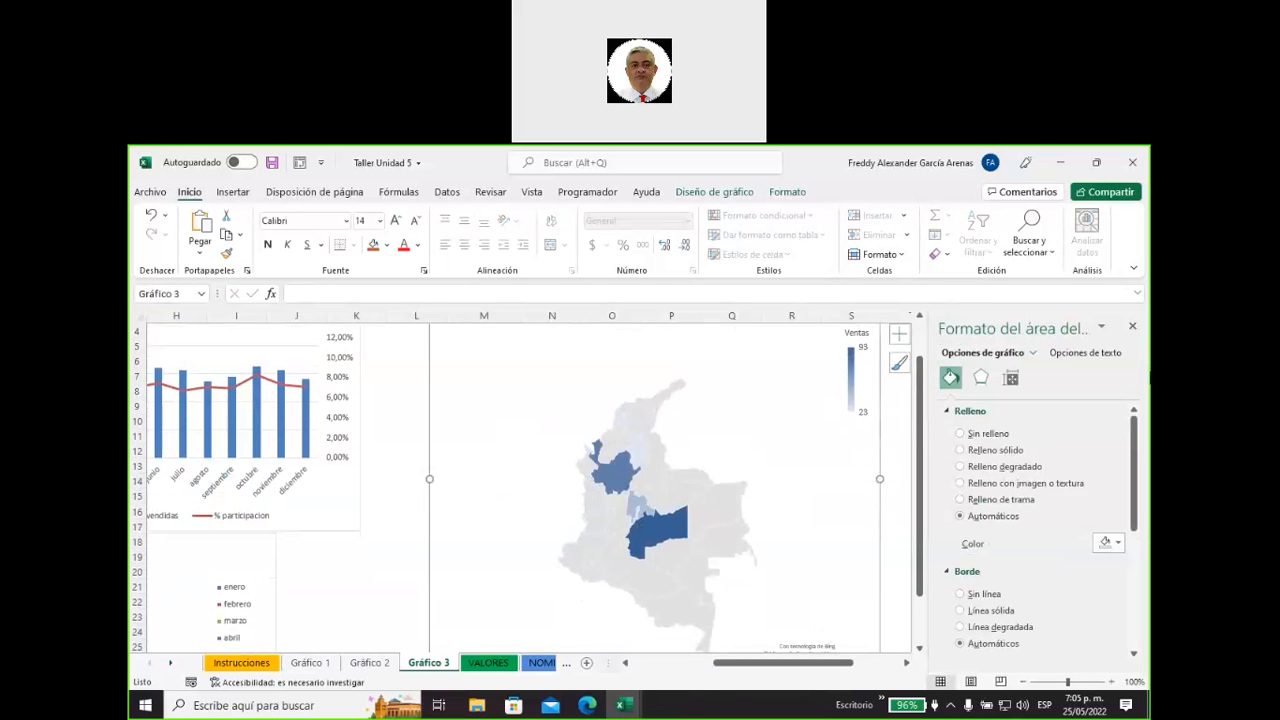
Close the chart formatting pane and move the enlarged map chart off the department table, to about columns O to V.
left_click(1135, 326)
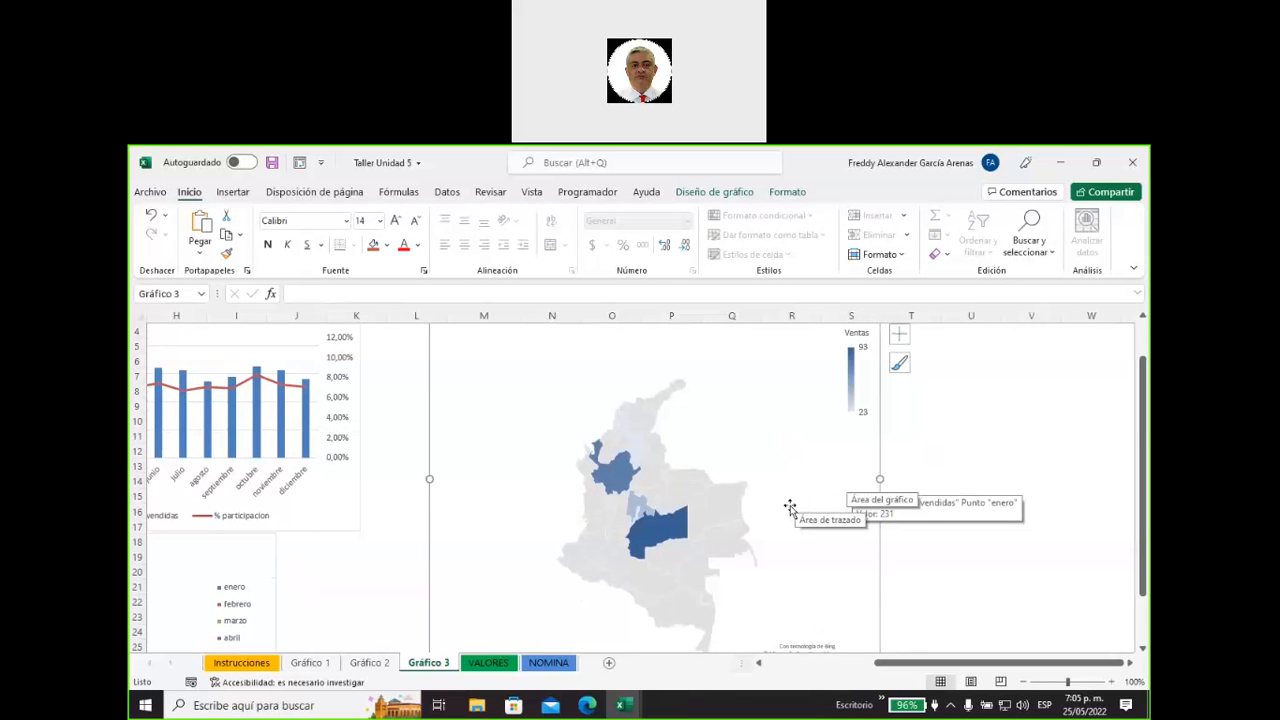
left_click(636, 345)
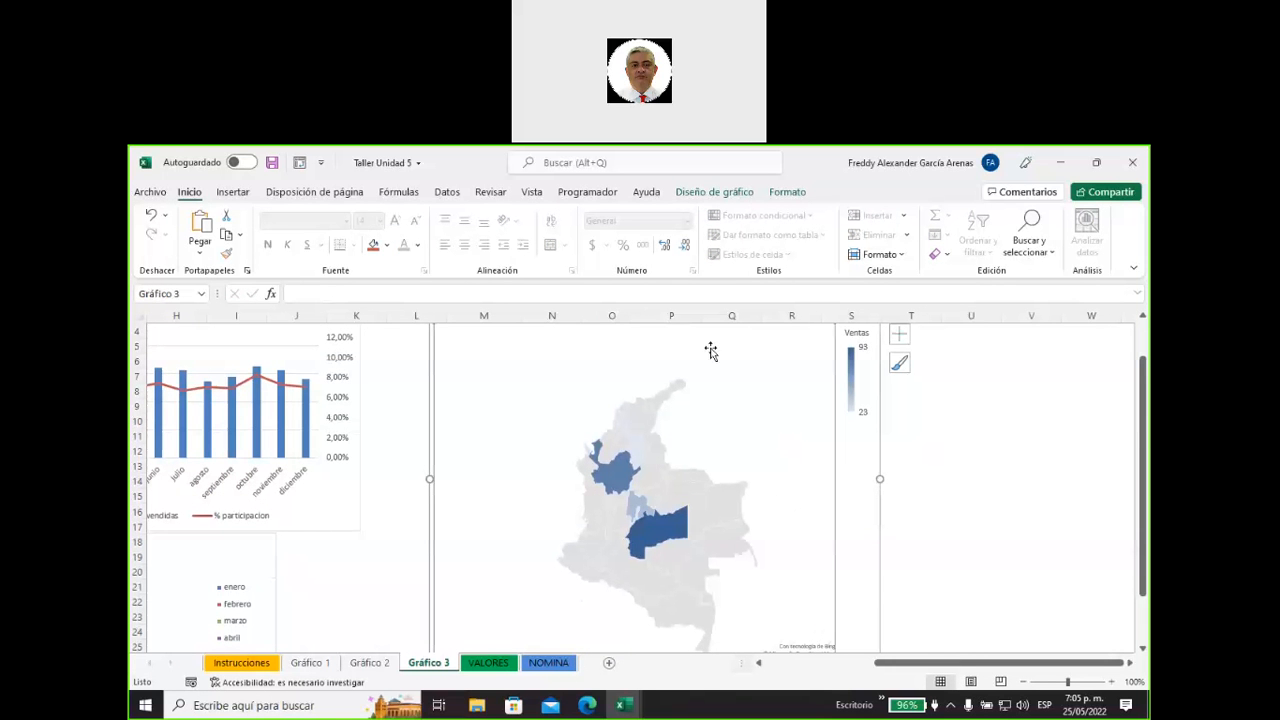
left_click_drag(845, 457, 1017, 458)
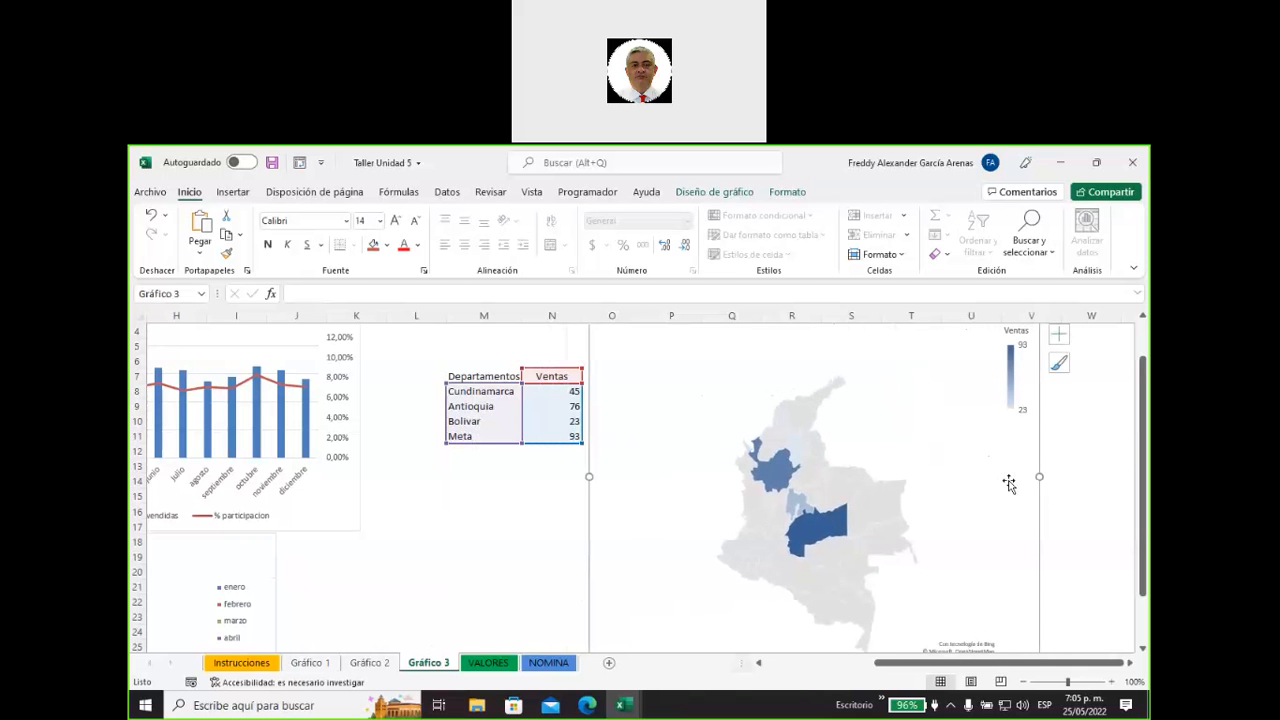
Try the black chart style on the department map chart and replace it with the dark grey Estilo 3.
left_click(714, 192)
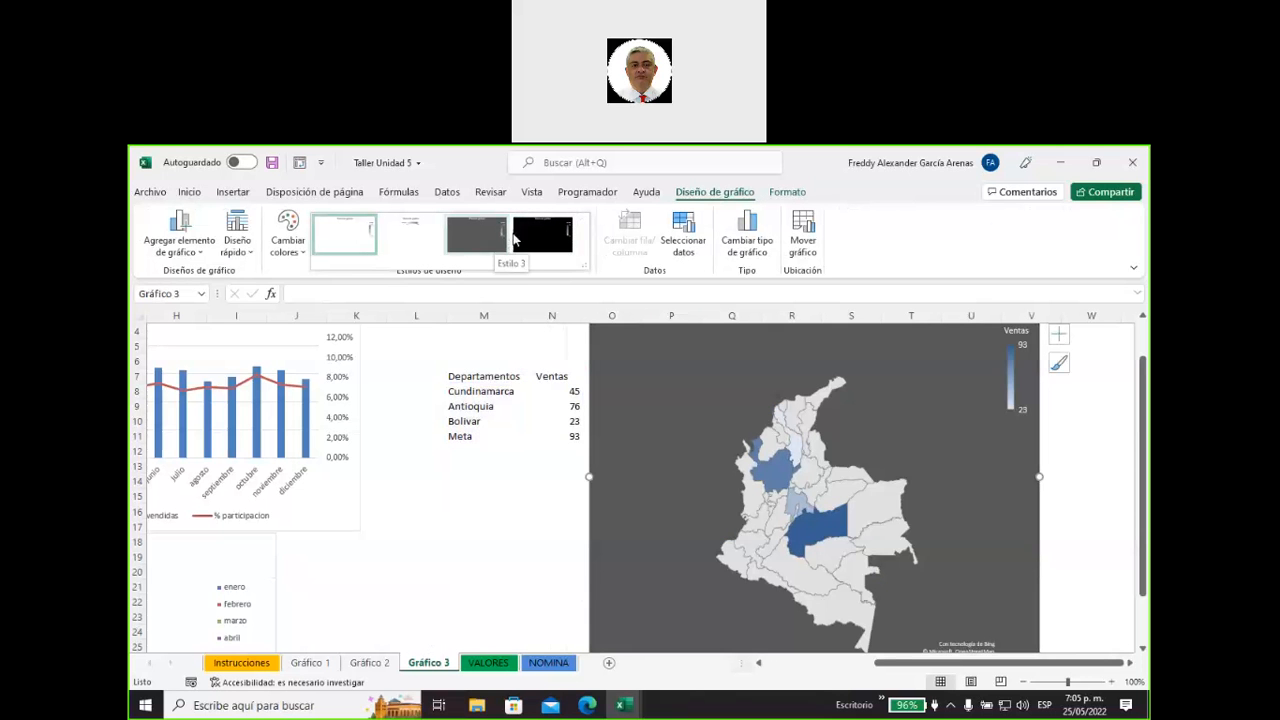
left_click(534, 232)
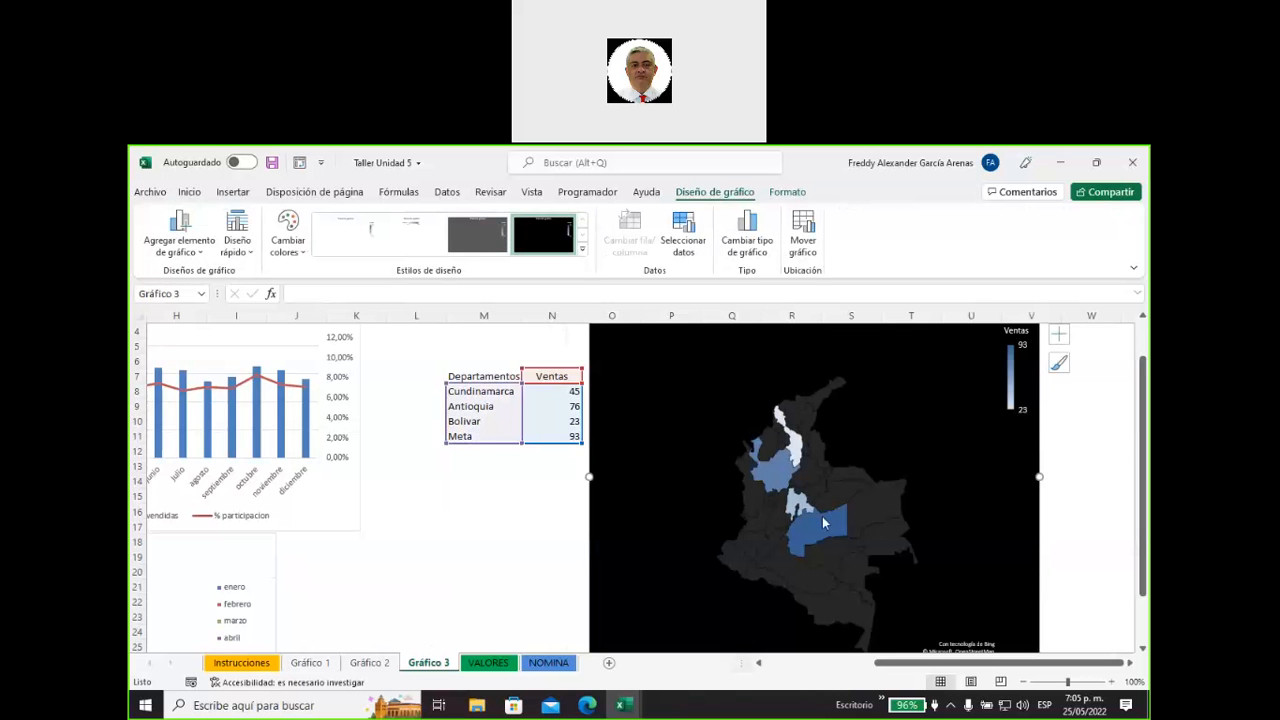
mouse_move(819, 526)
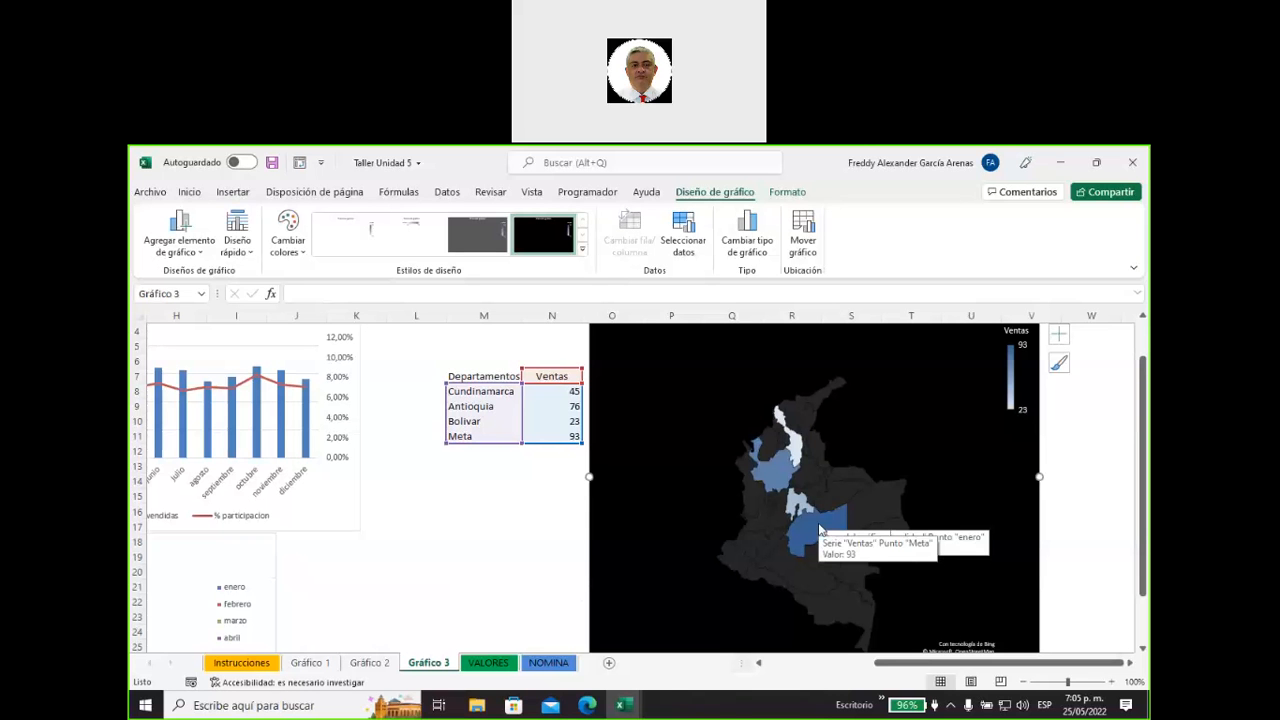
mouse_move(778, 480)
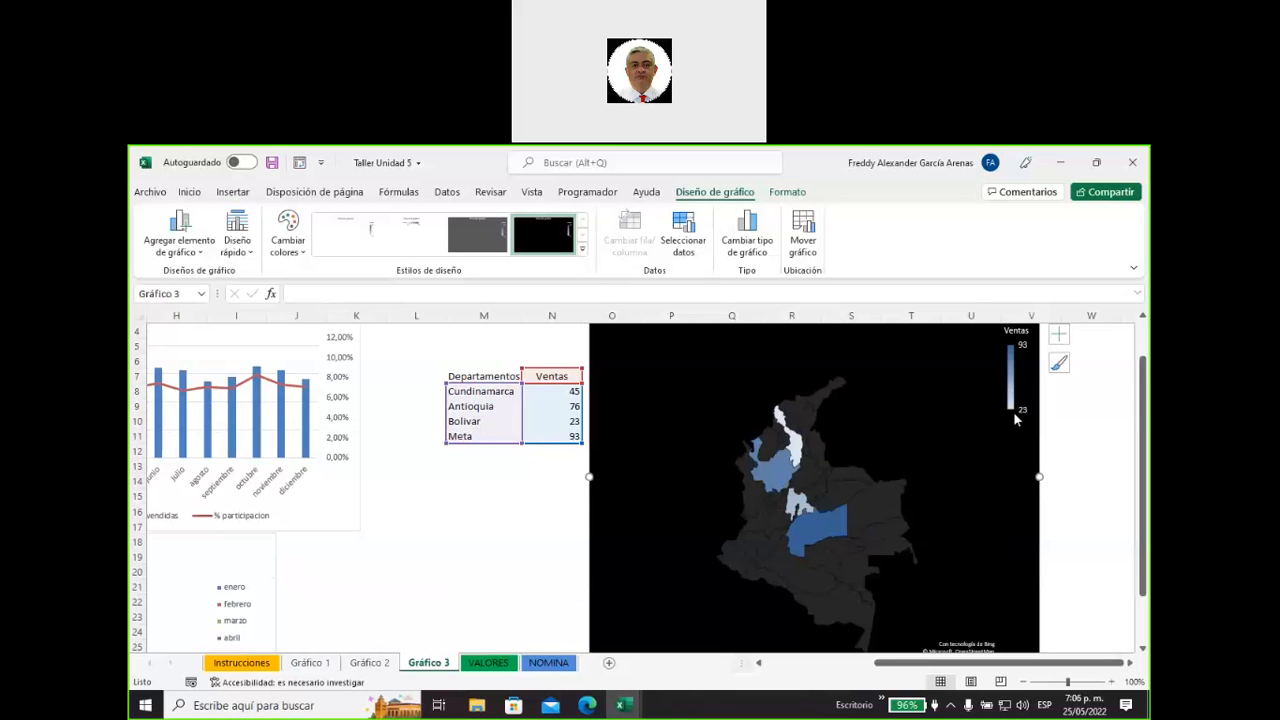
mouse_move(1014, 352)
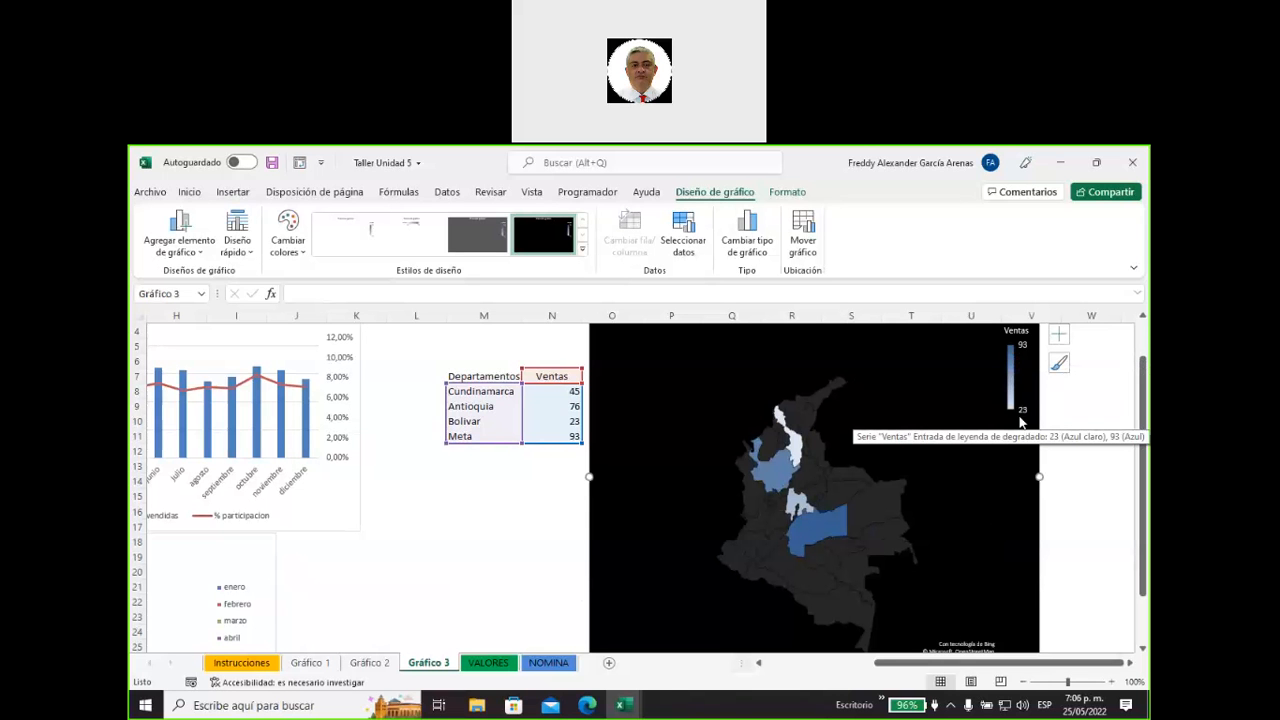
mouse_move(799, 456)
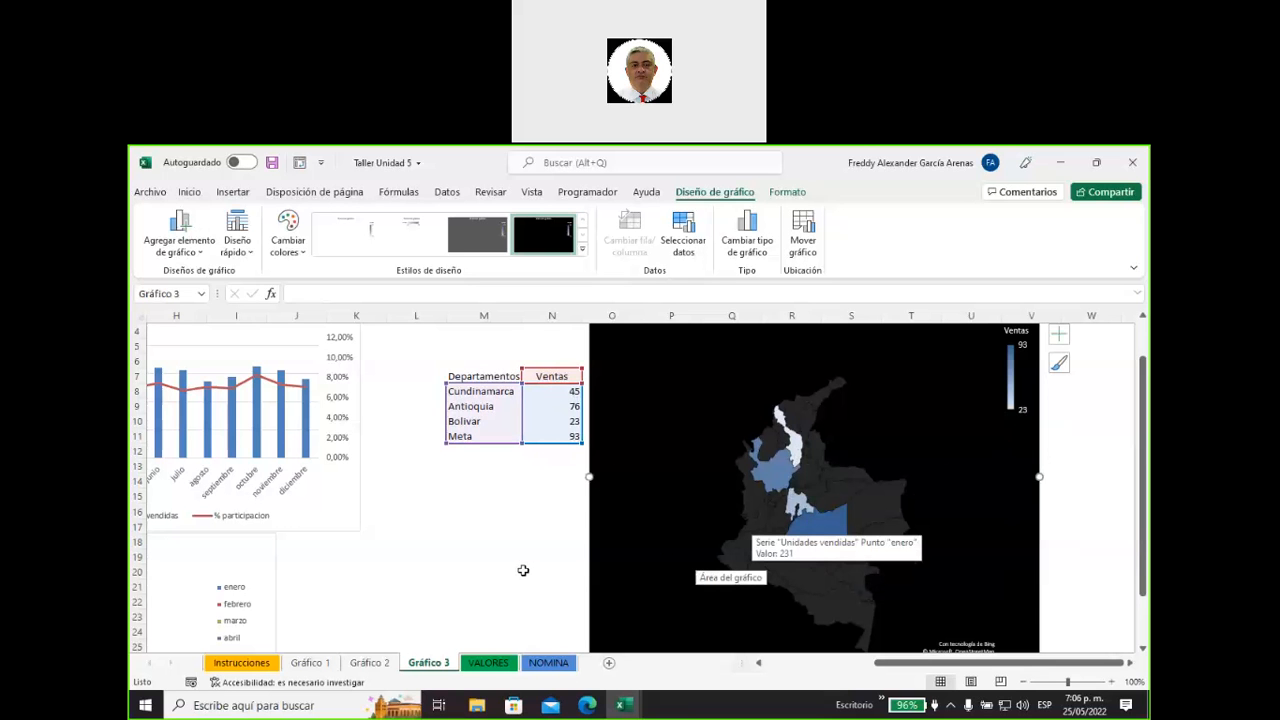
left_click(477, 237)
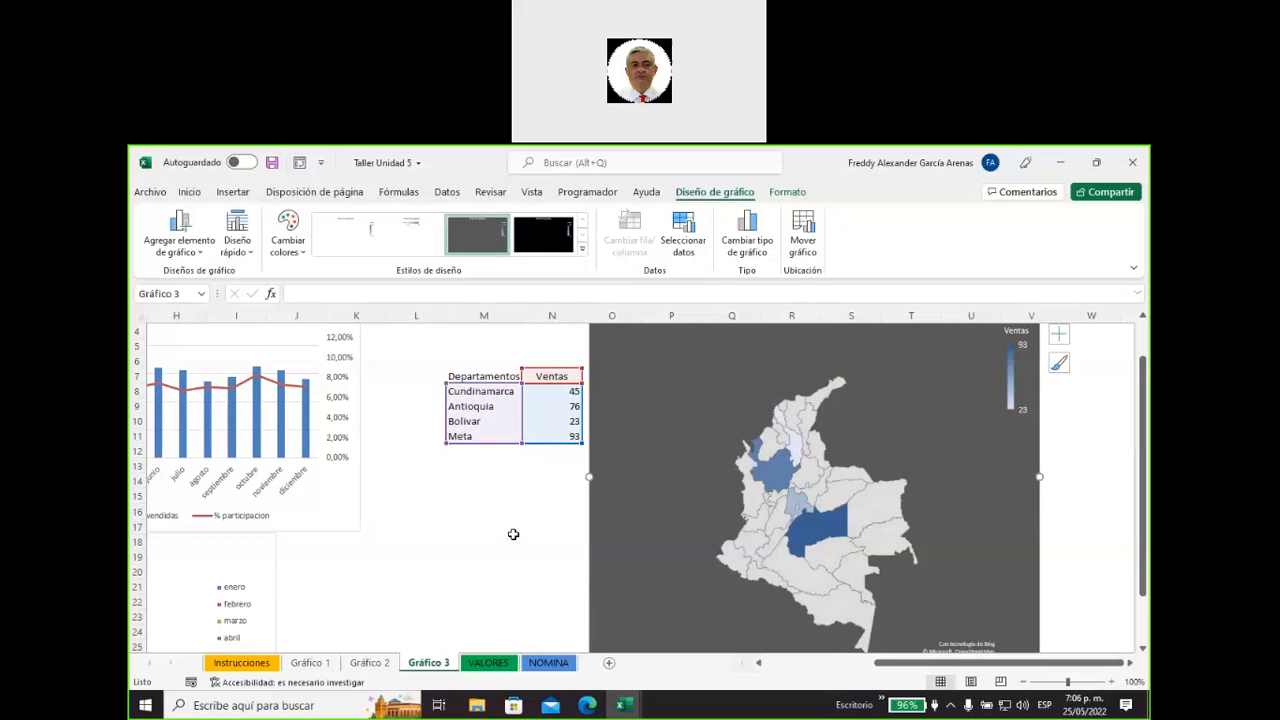
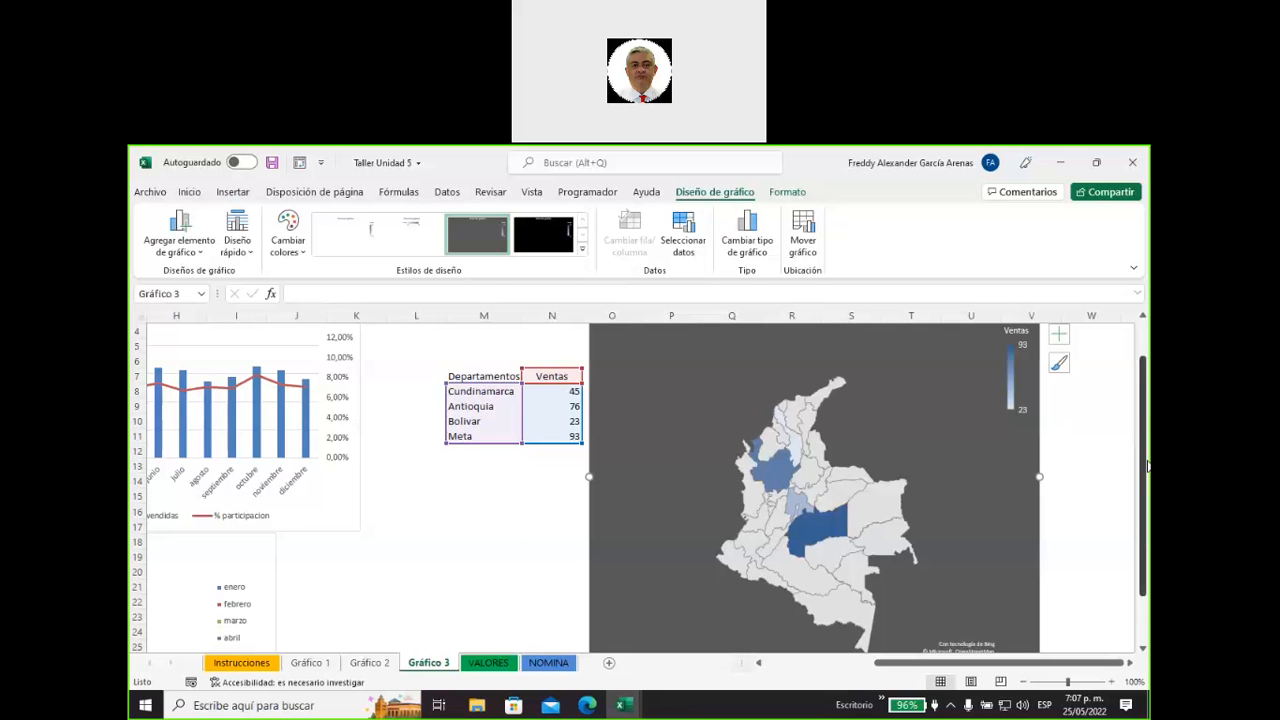
Deselect the department map chart, look over it and its data, and return to the monthly sales table and combo chart.
scroll(1148, 465, "down", 1)
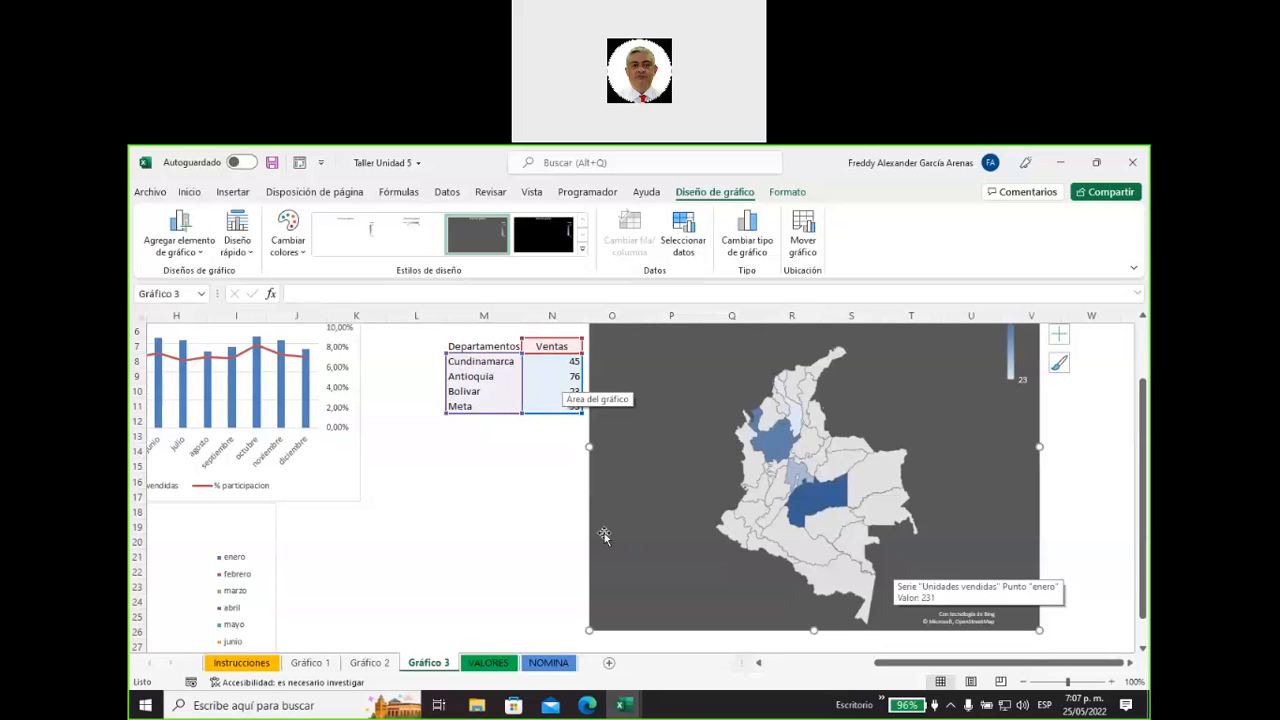
left_click(520, 510)
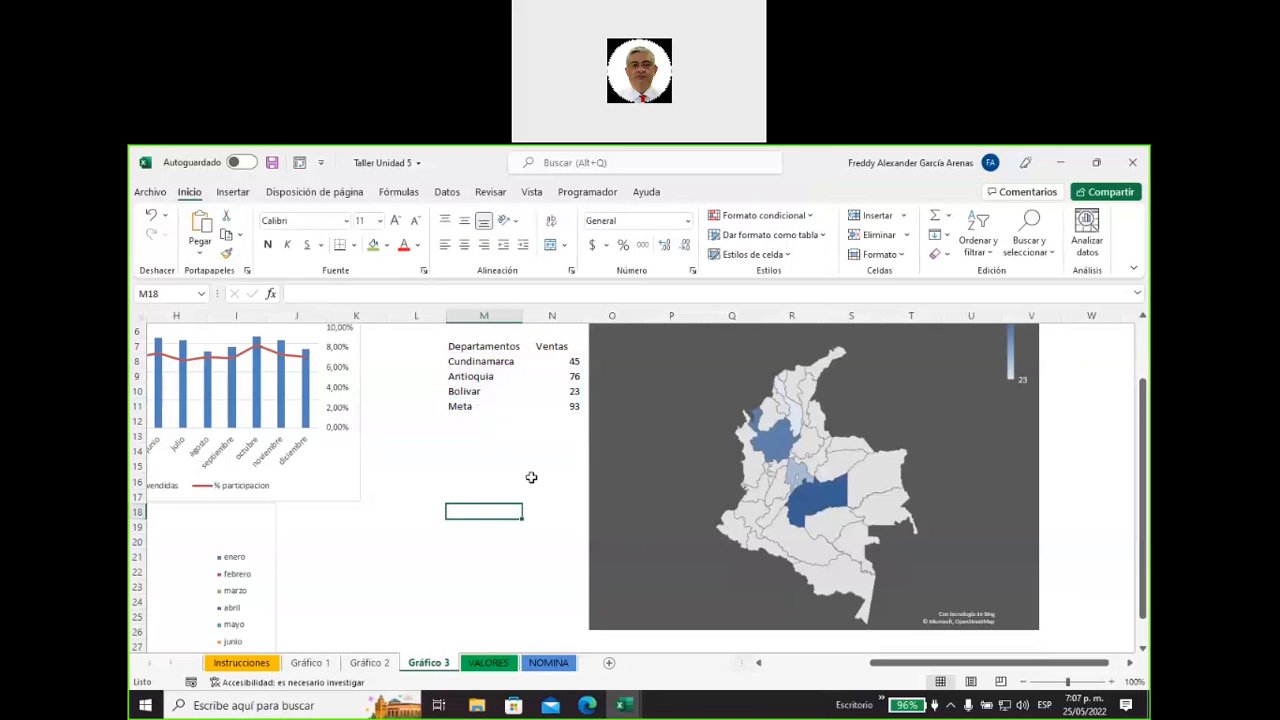
scroll(528, 466, "up", 1)
scroll(543, 484, "up", 1)
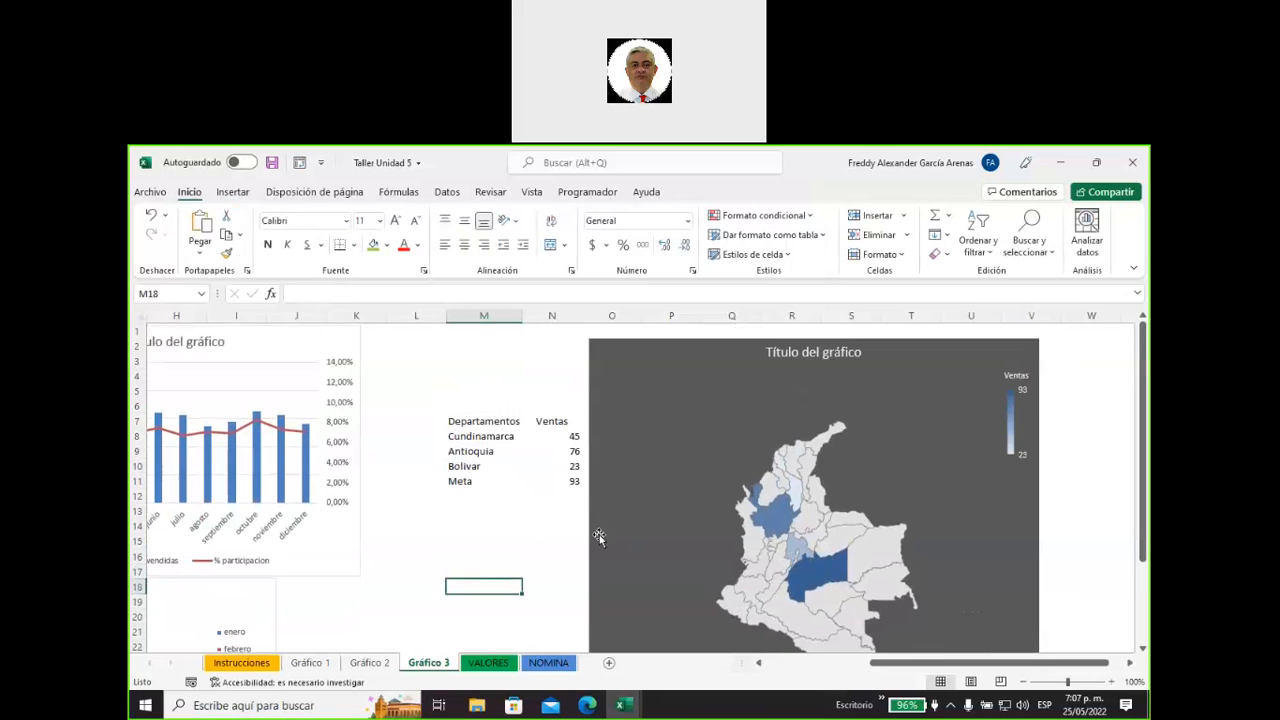
scroll(598, 537, "down", 1)
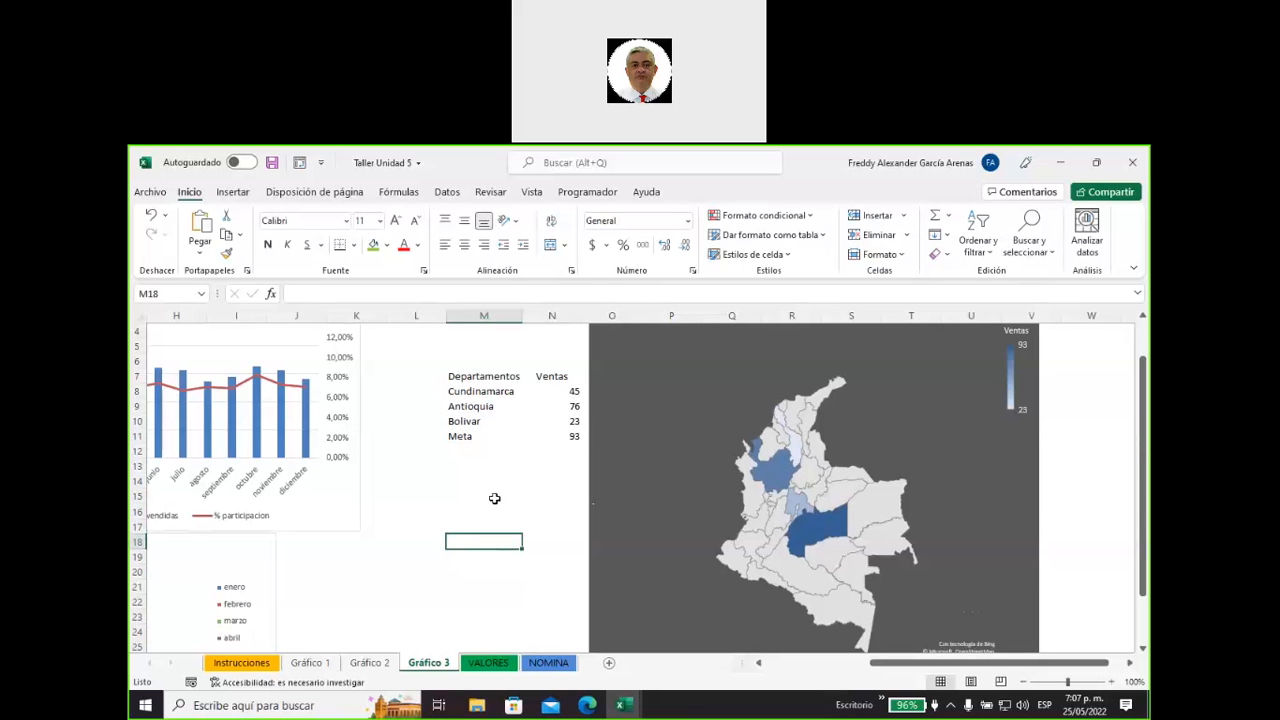
left_click(759, 662)
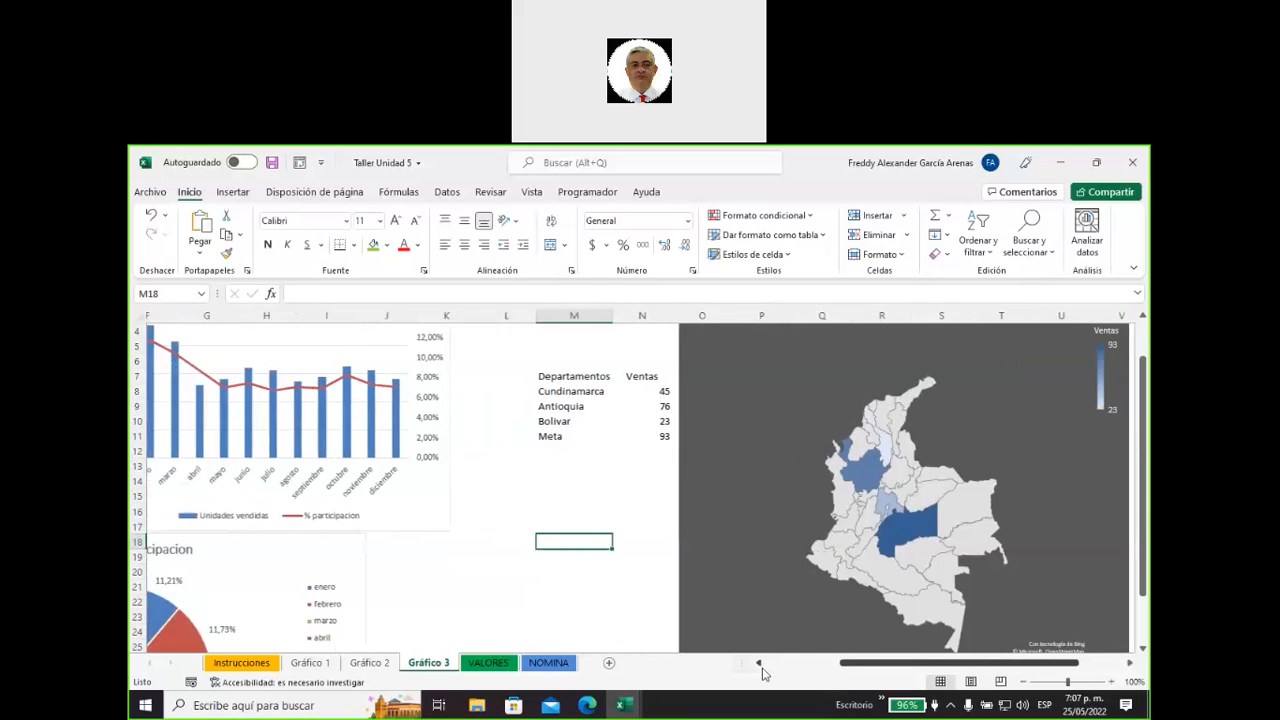
left_click(759, 662)
left_click(759, 662)
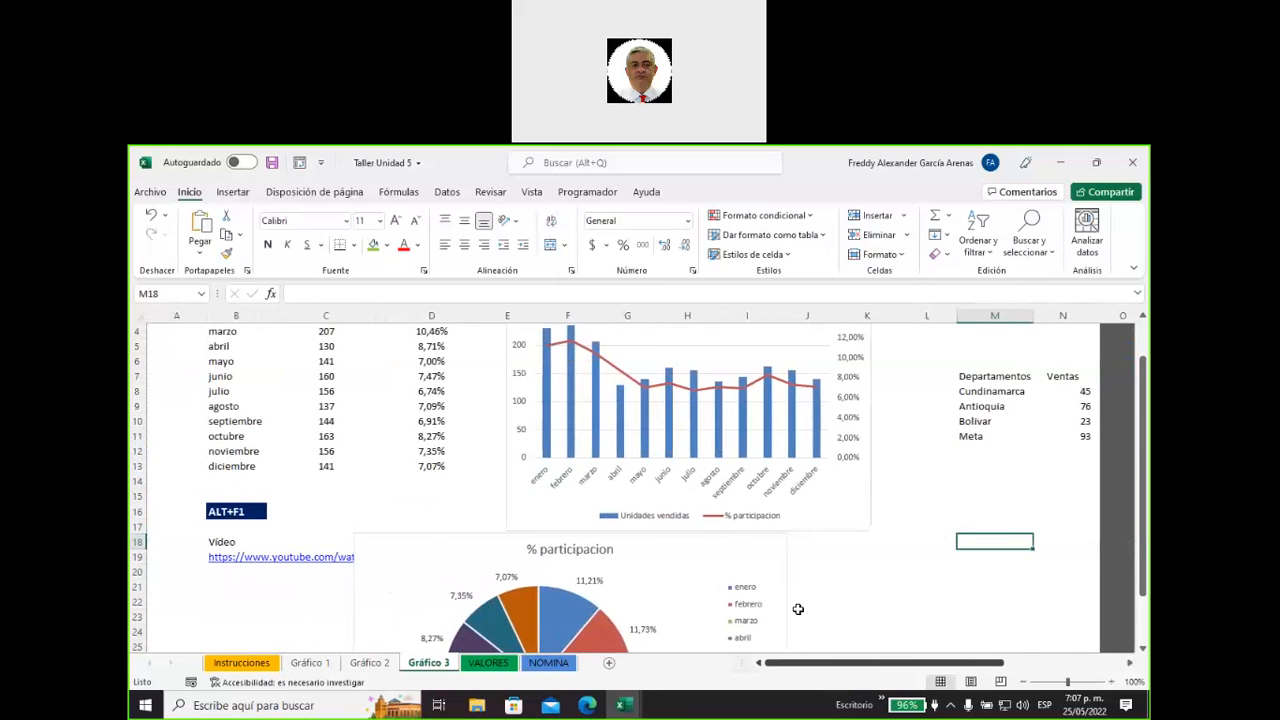
scroll(814, 596, "up", 1)
scroll(814, 596, "up", 1)
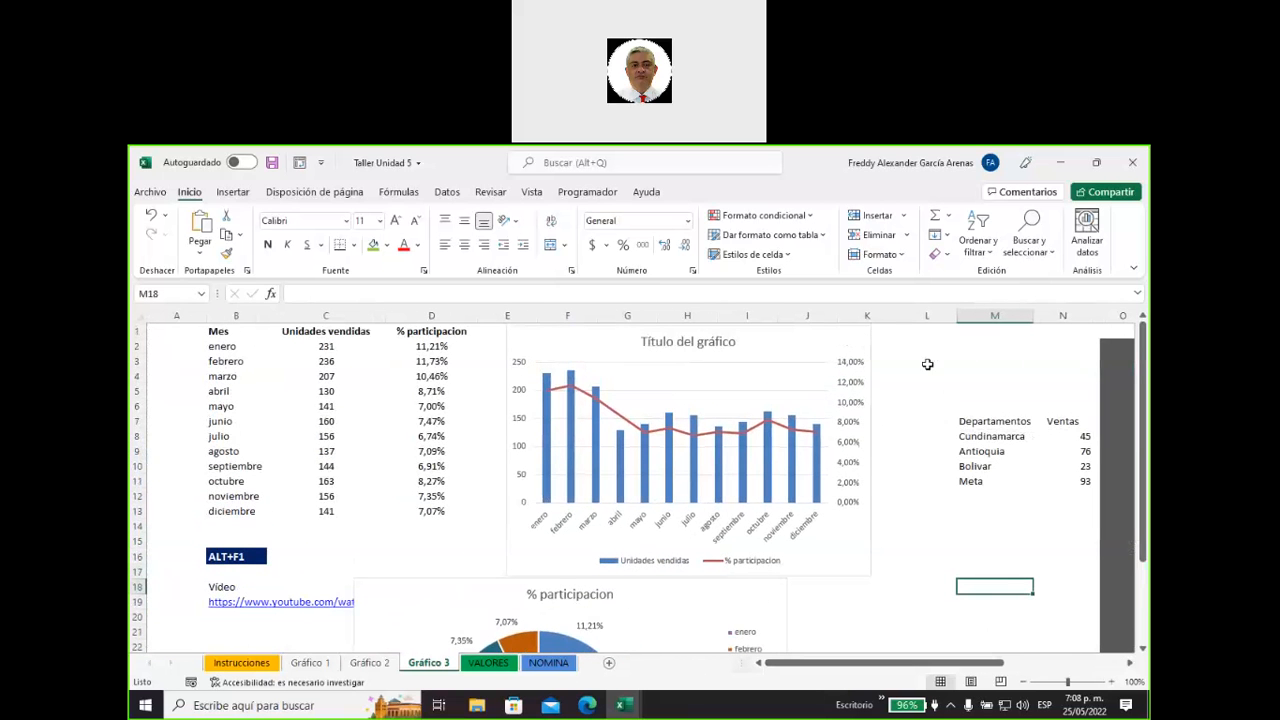
left_click(238, 196)
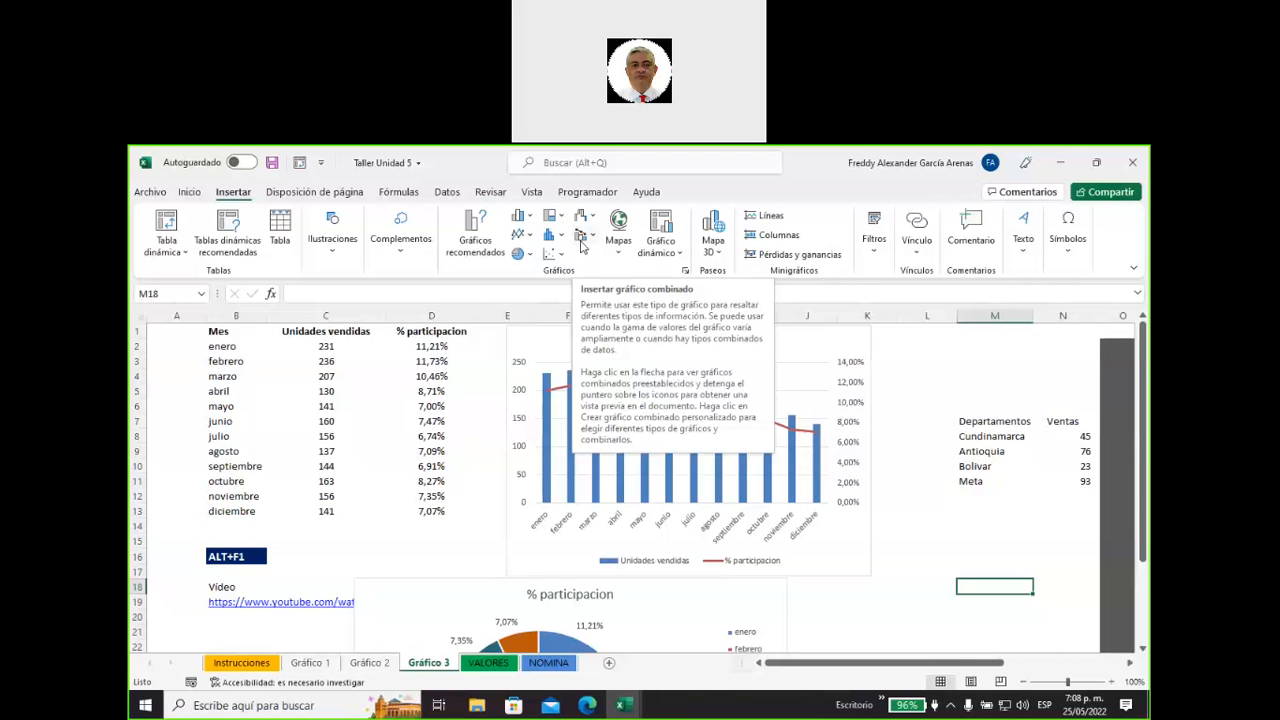
left_click(582, 245)
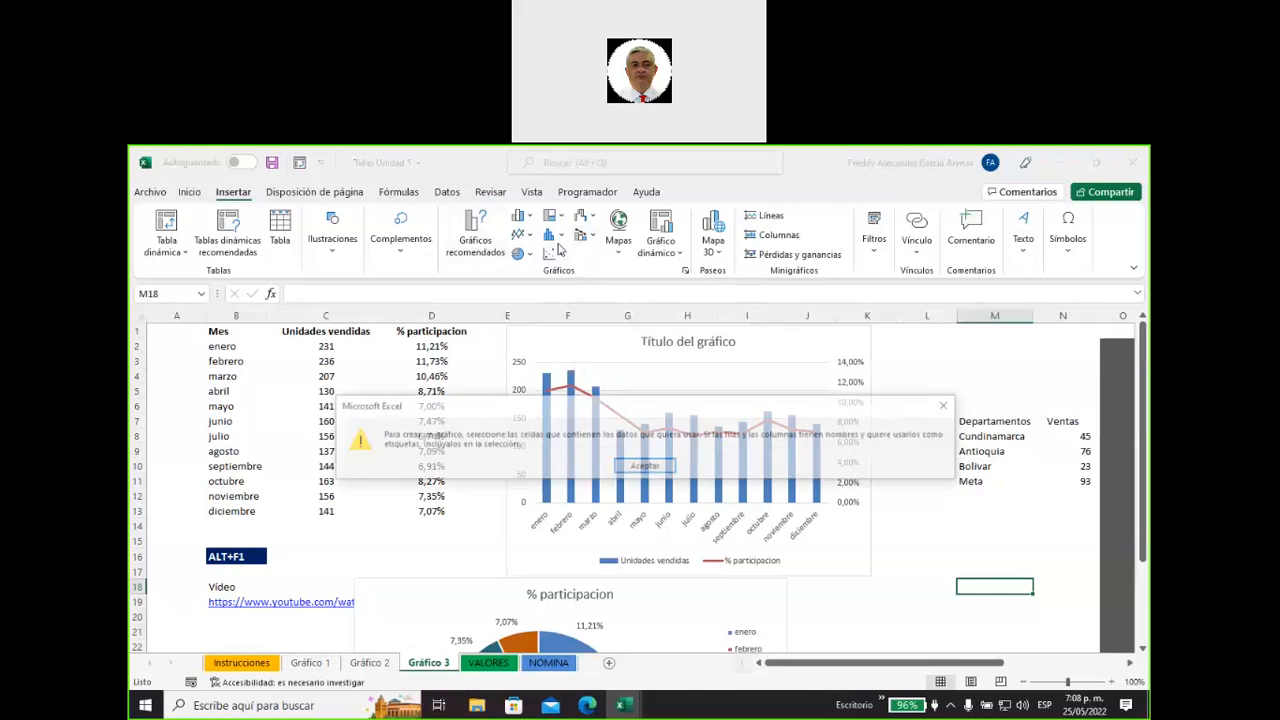
left_click(634, 470)
Select the months and units sold in B1:C13 and preview the Radial, Embudo and Cascada types among all the charts.
left_click(326, 376)
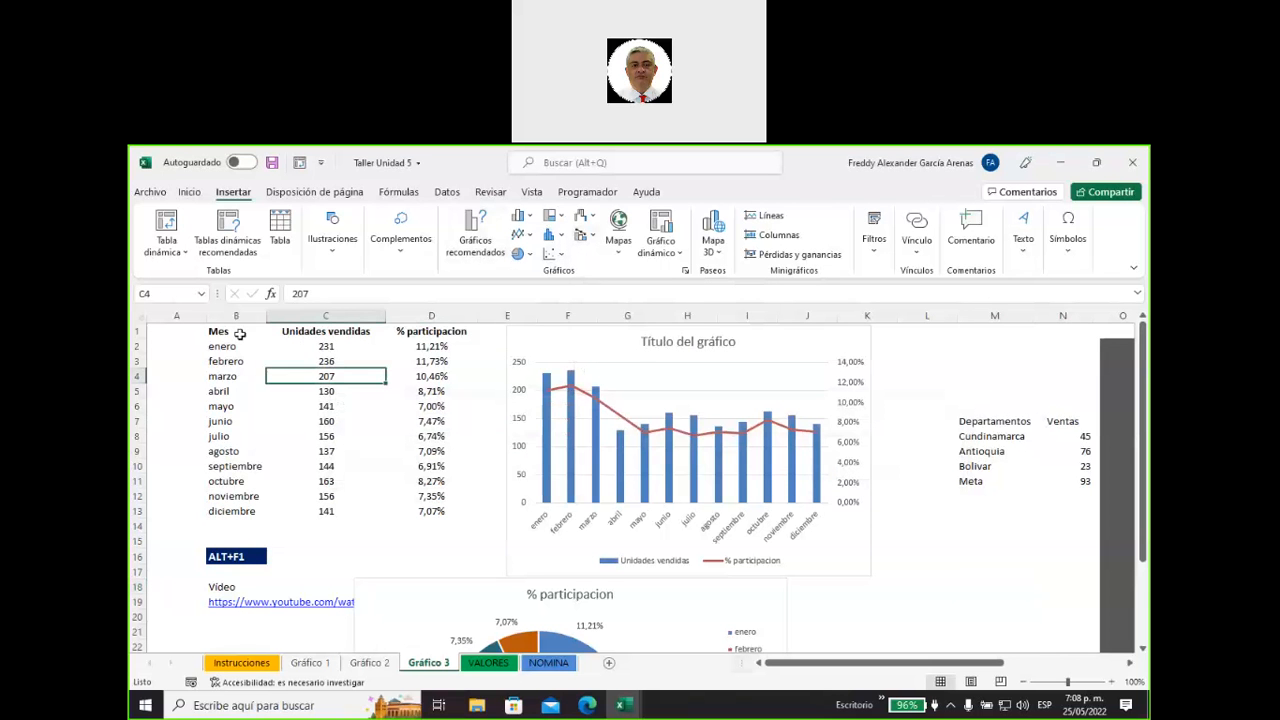
left_click_drag(249, 331, 390, 515)
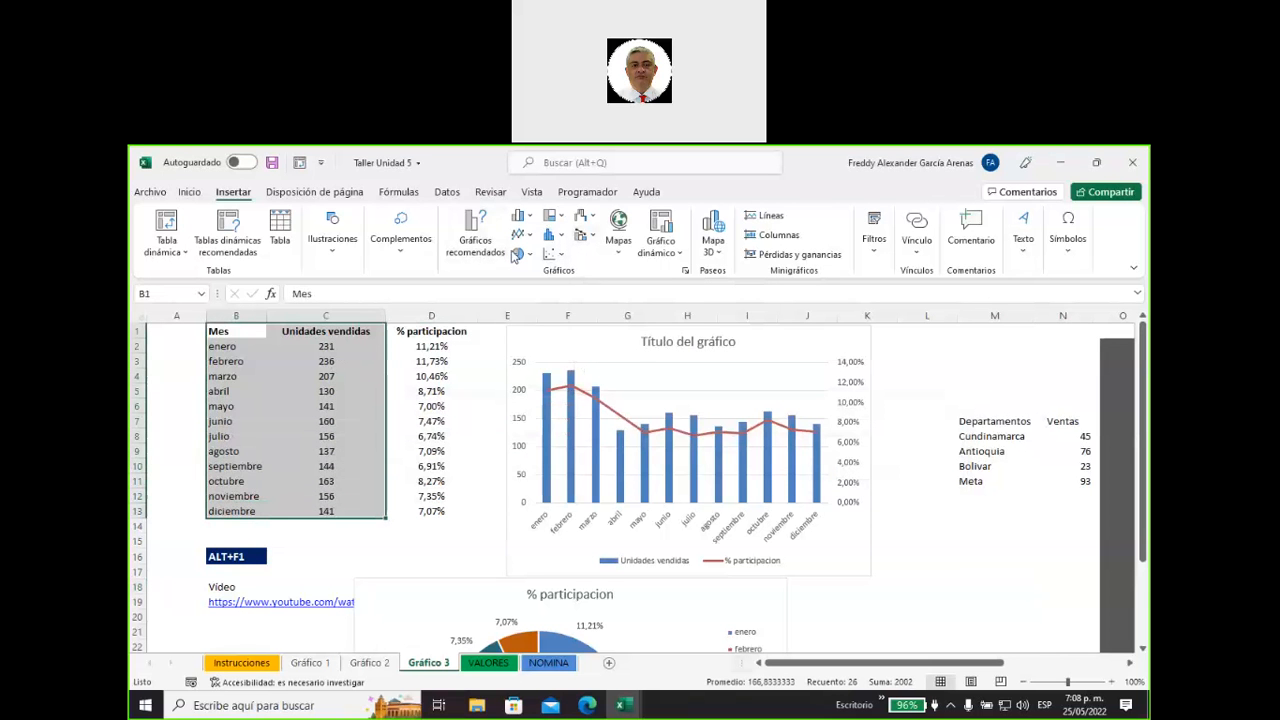
left_click(478, 246)
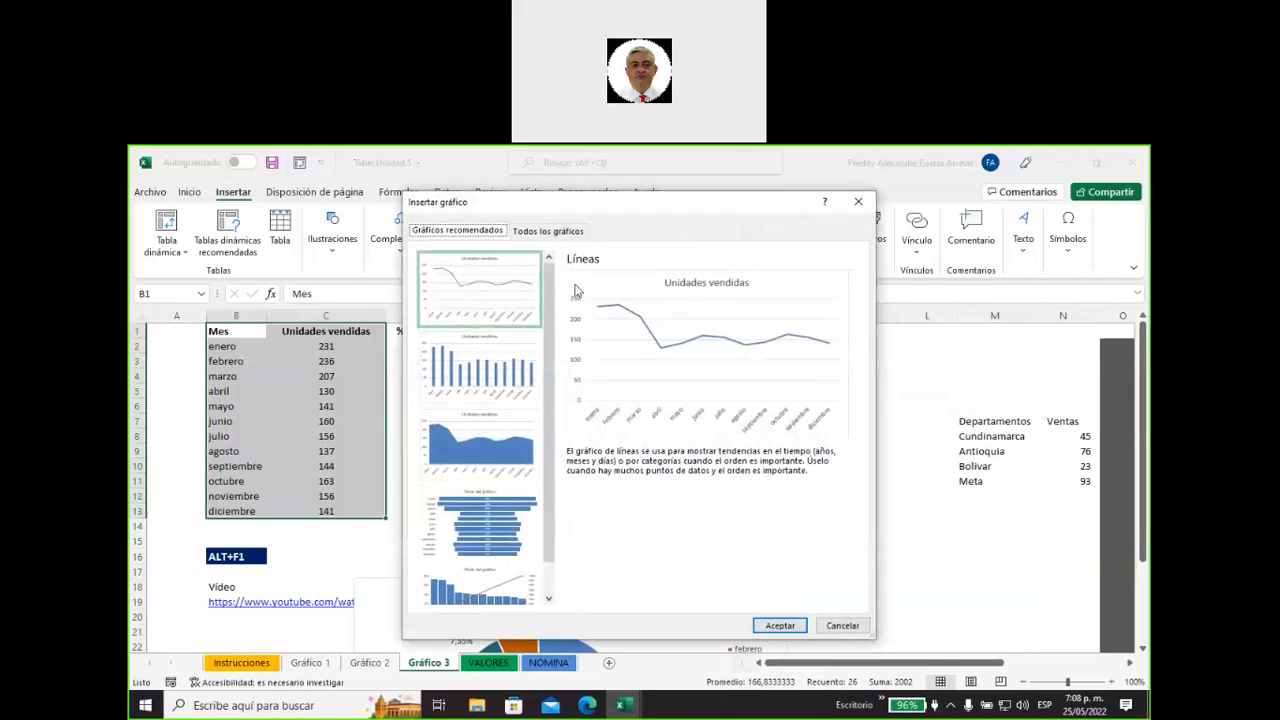
left_click(547, 232)
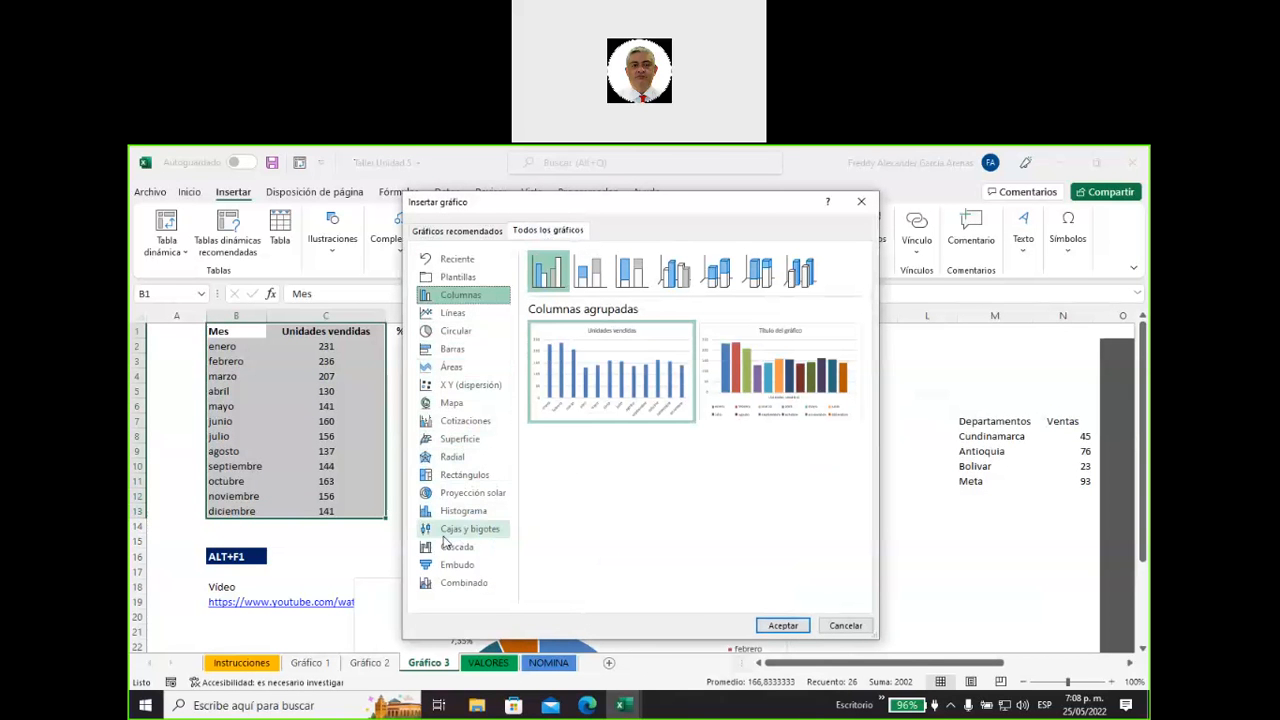
left_click(455, 462)
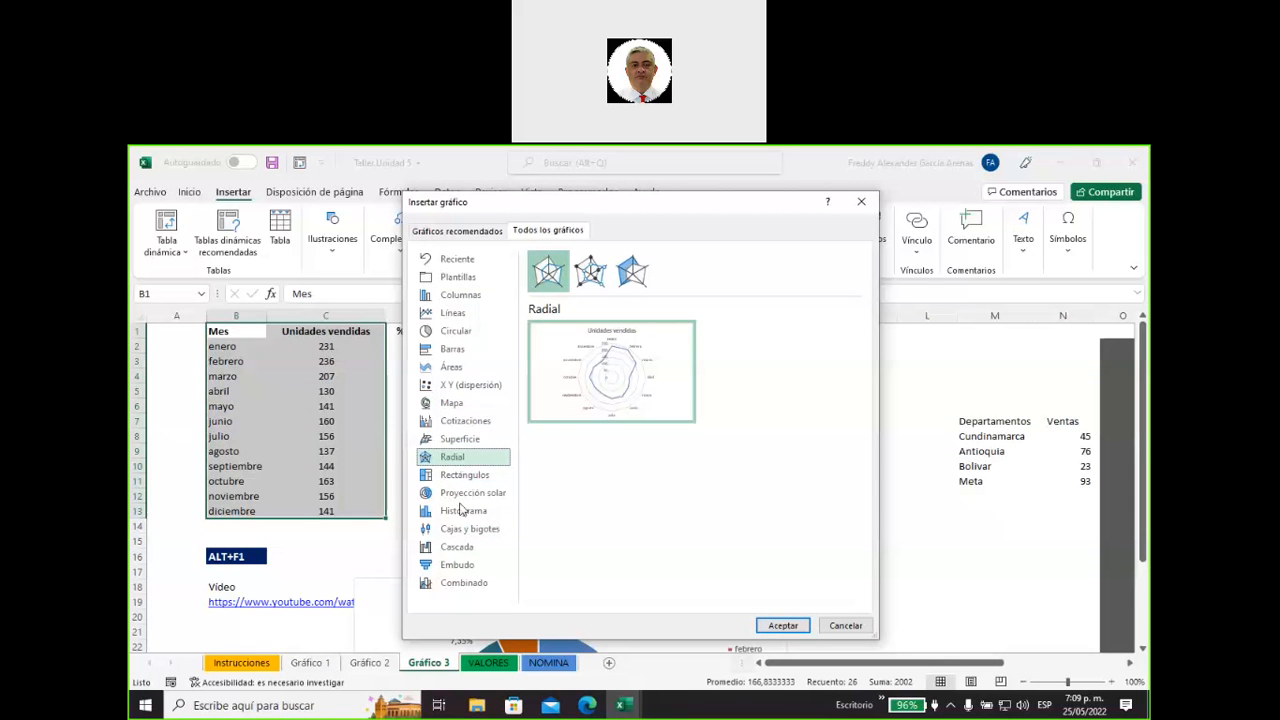
left_click(463, 567)
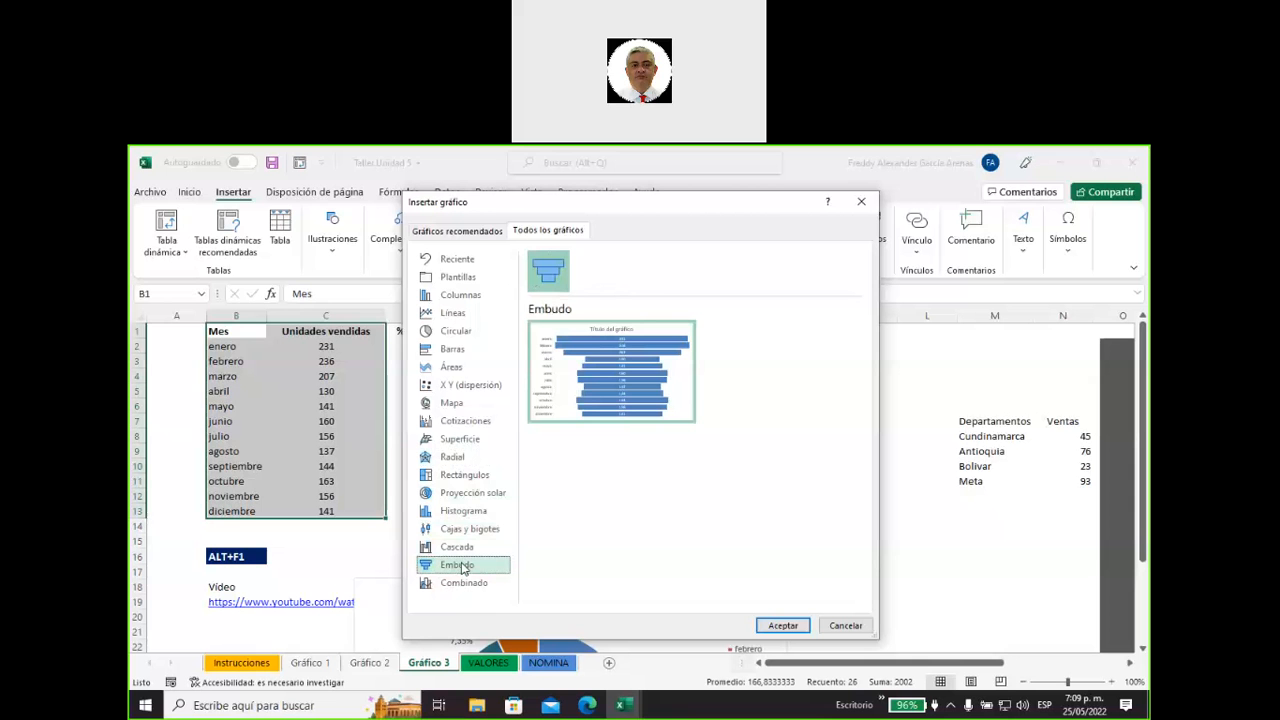
mouse_move(656, 328)
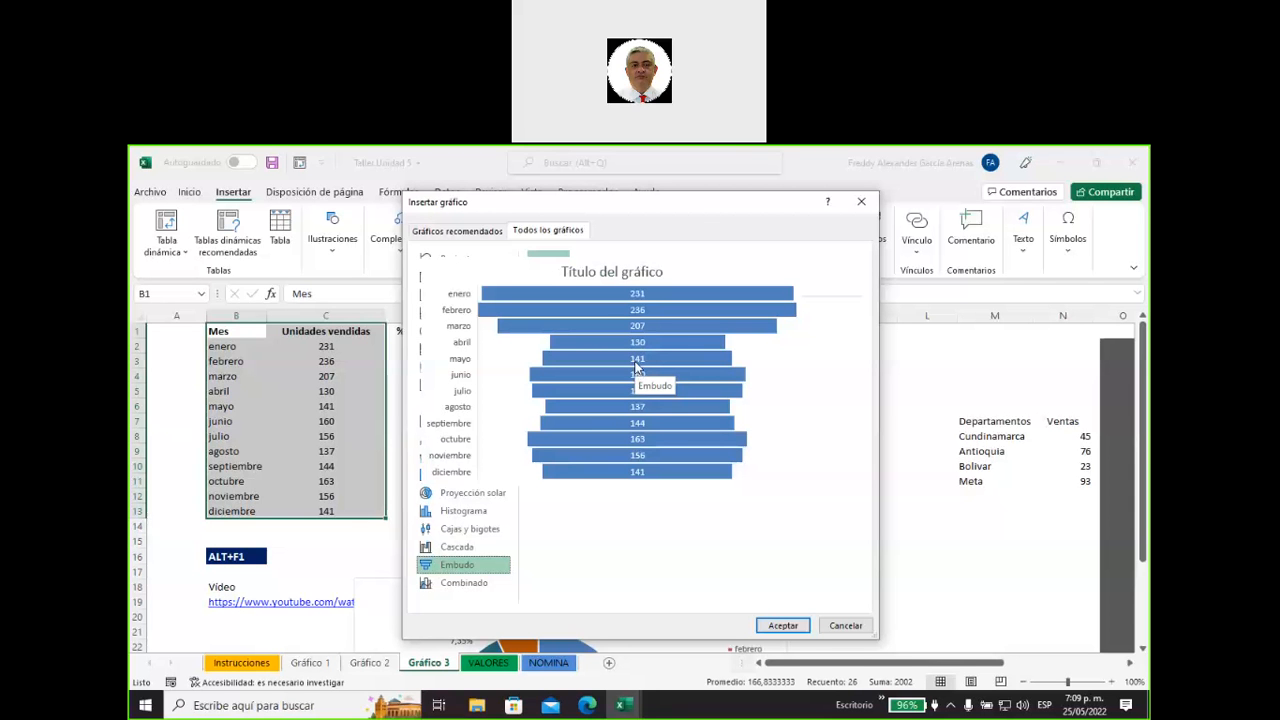
left_click(457, 548)
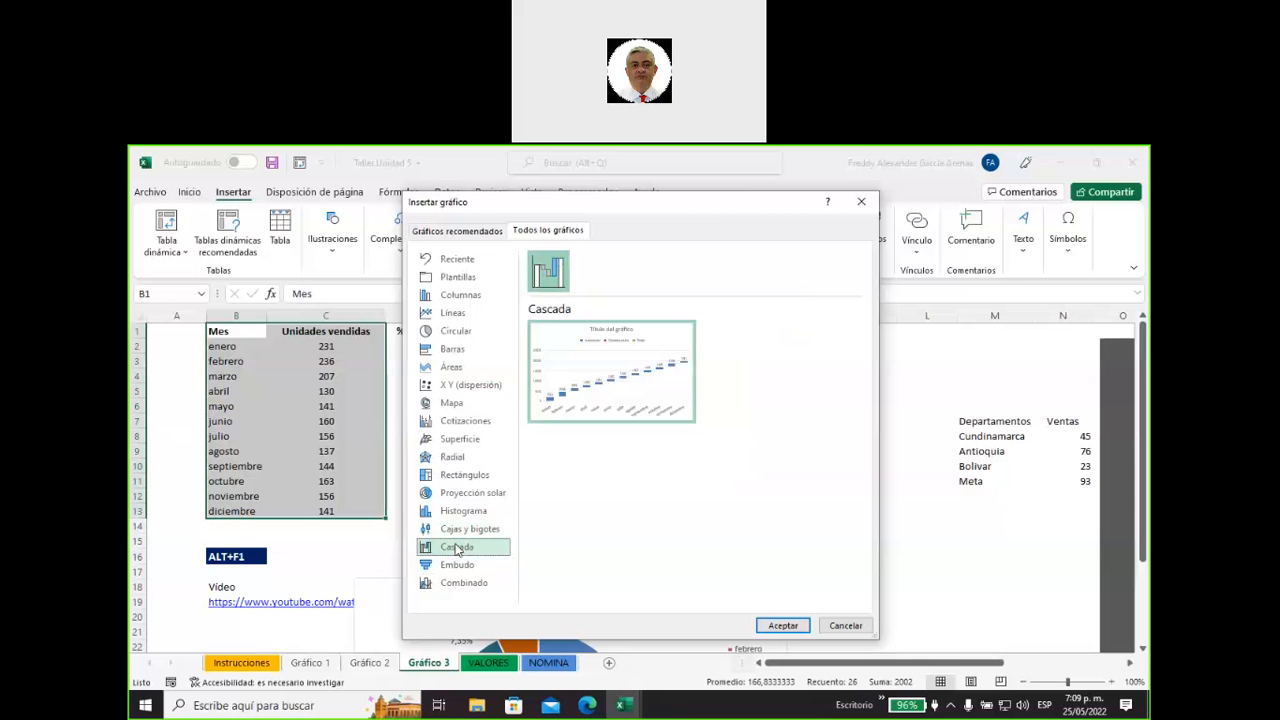
mouse_move(617, 397)
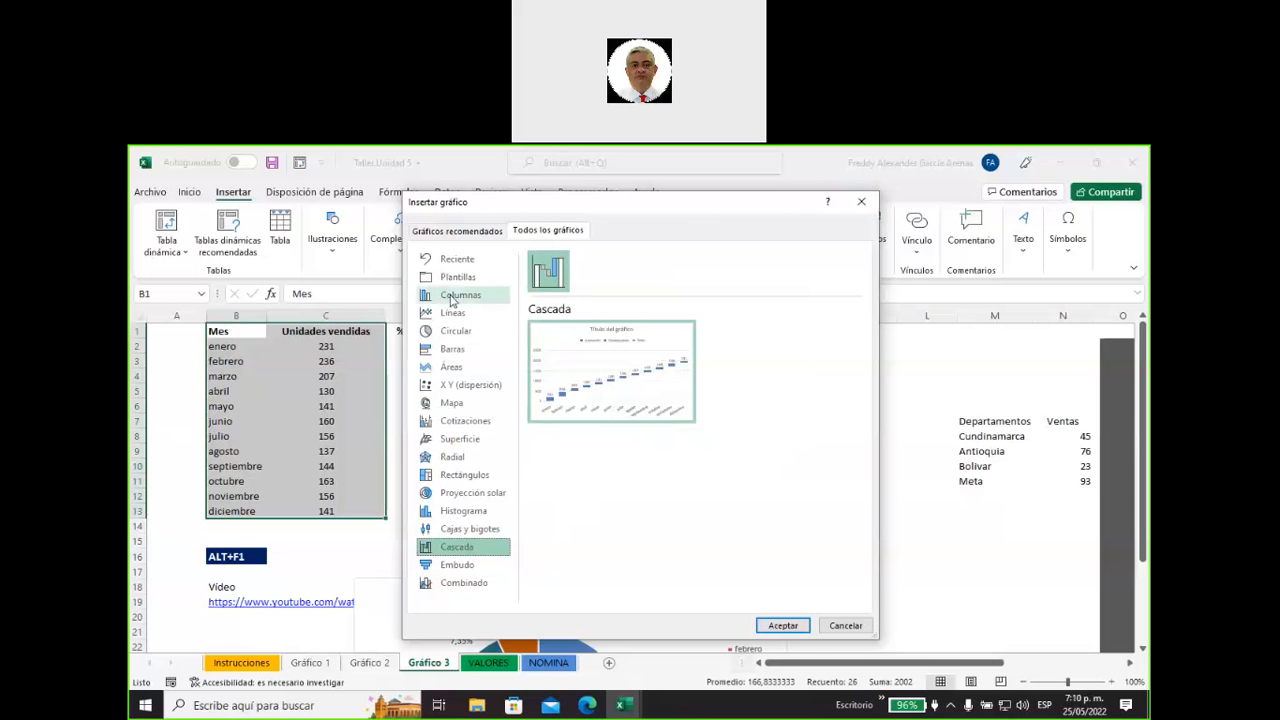
Preview the 3D column subtypes and insert the Columnas 3D chart that shows each month as its own series.
left_click(452, 298)
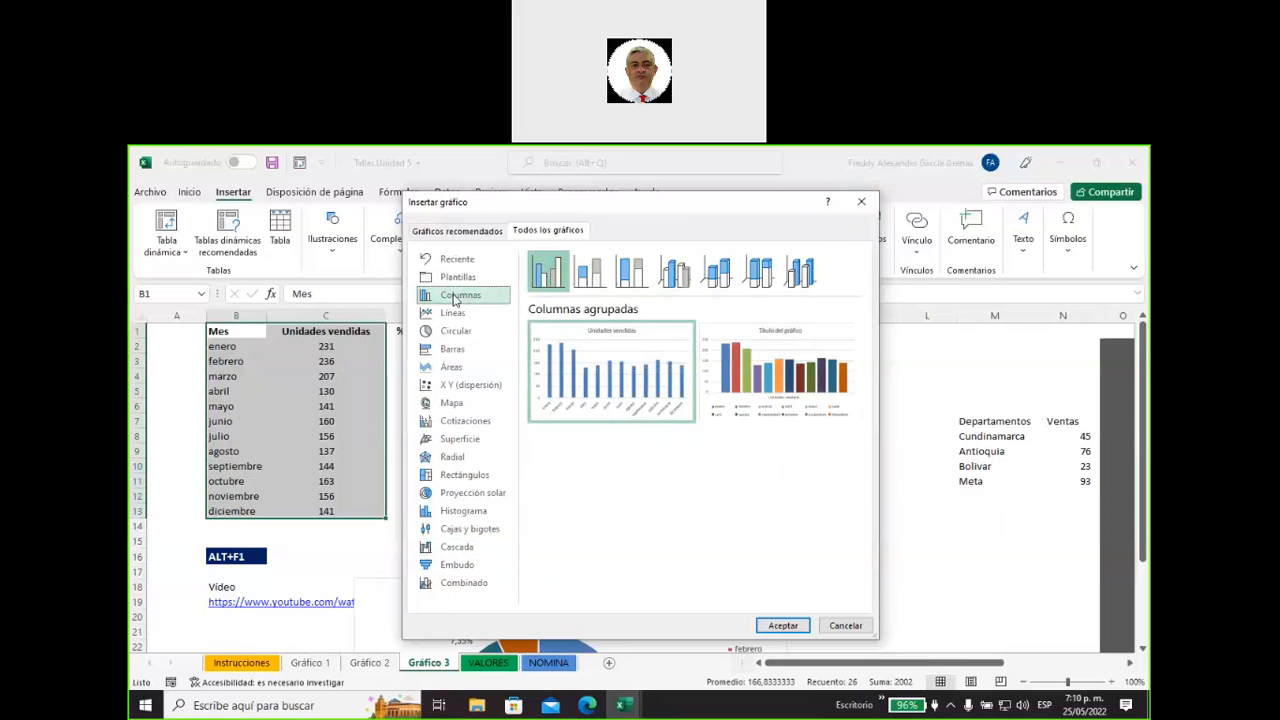
left_click(720, 276)
mouse_move(777, 373)
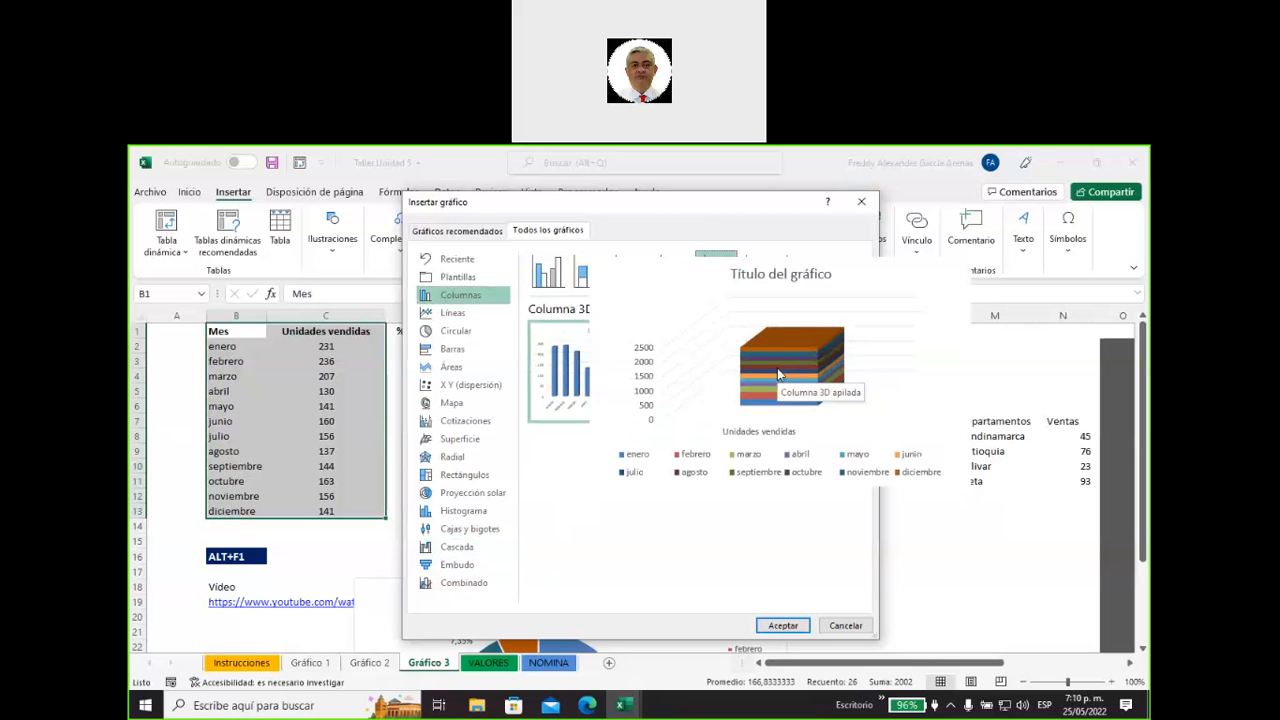
left_click(758, 272)
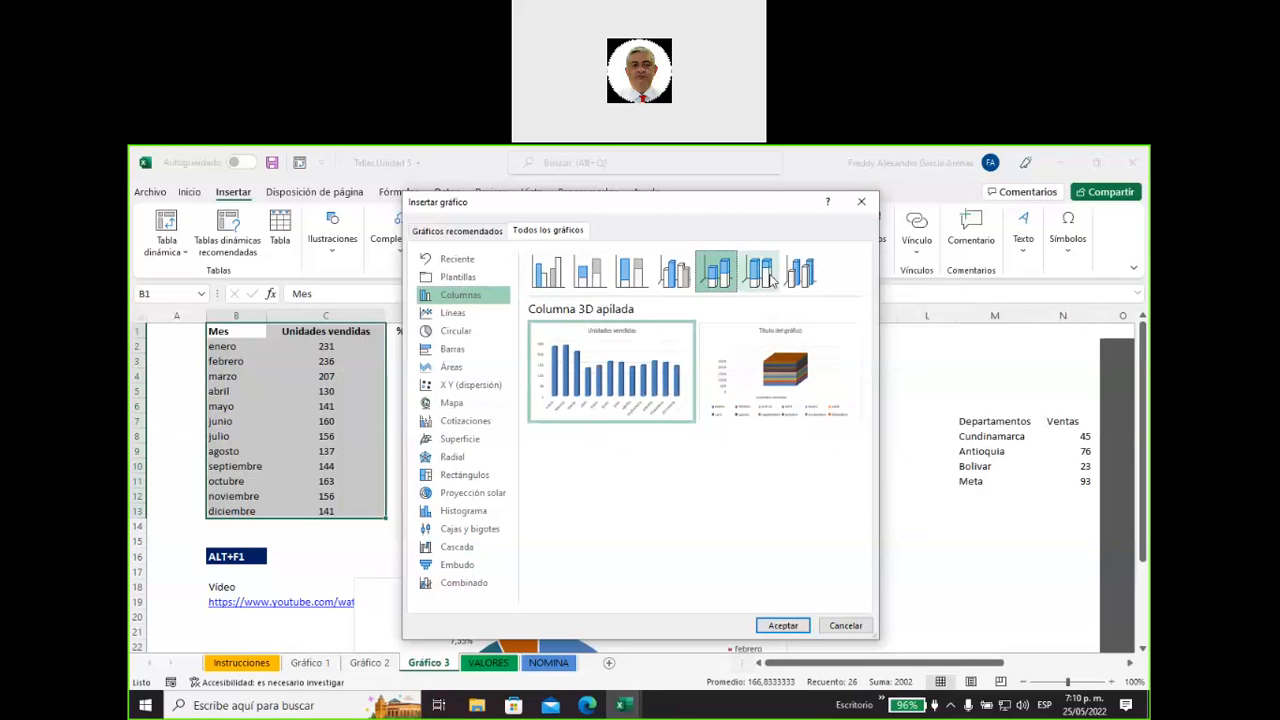
mouse_move(655, 375)
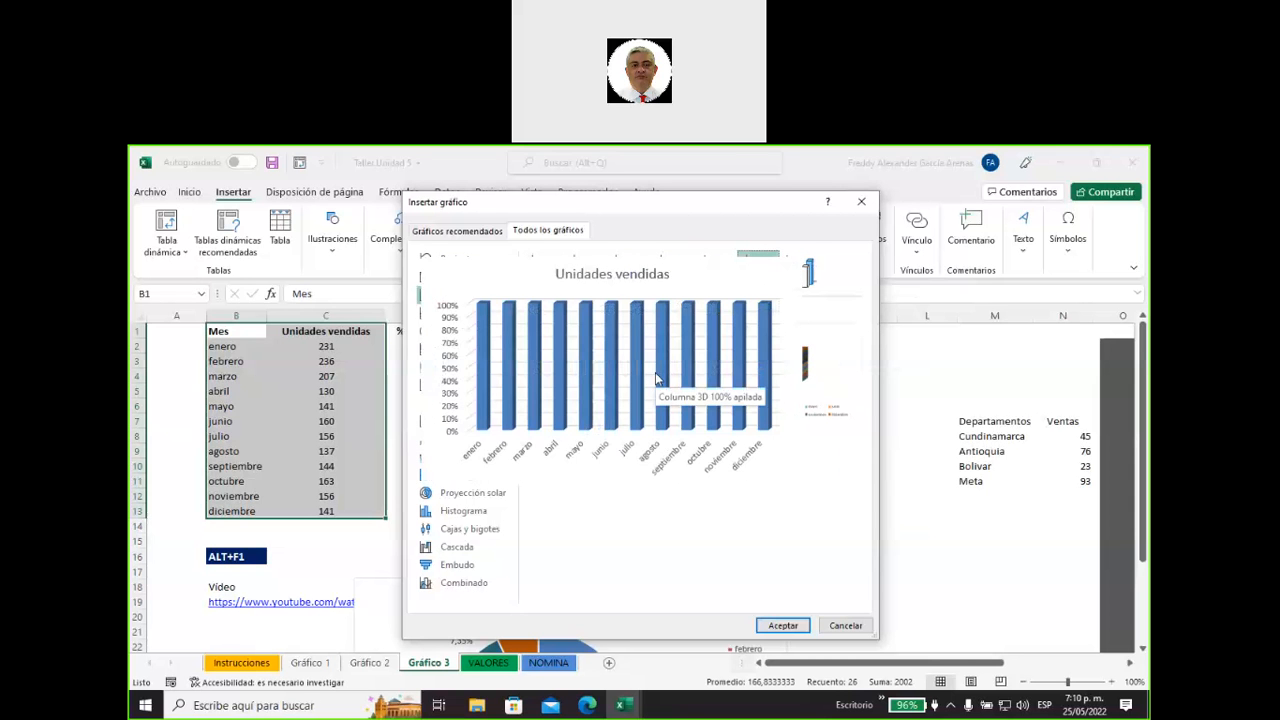
left_click(790, 282)
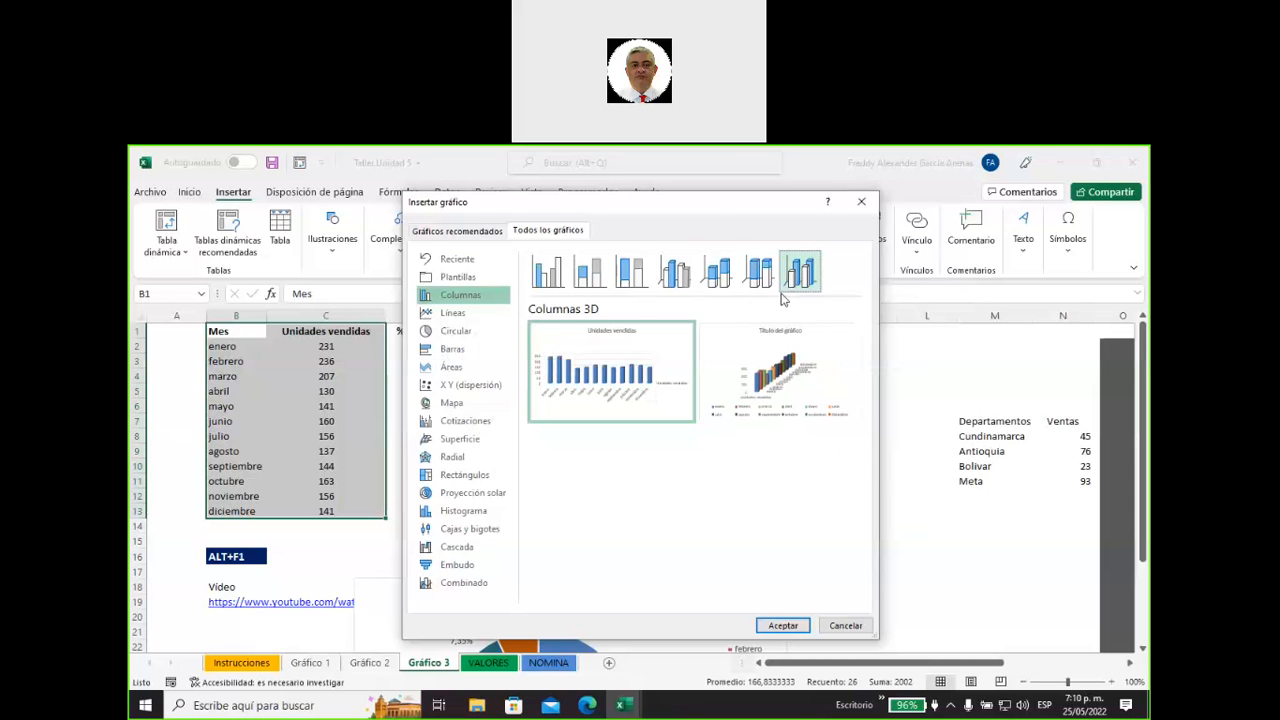
mouse_move(762, 384)
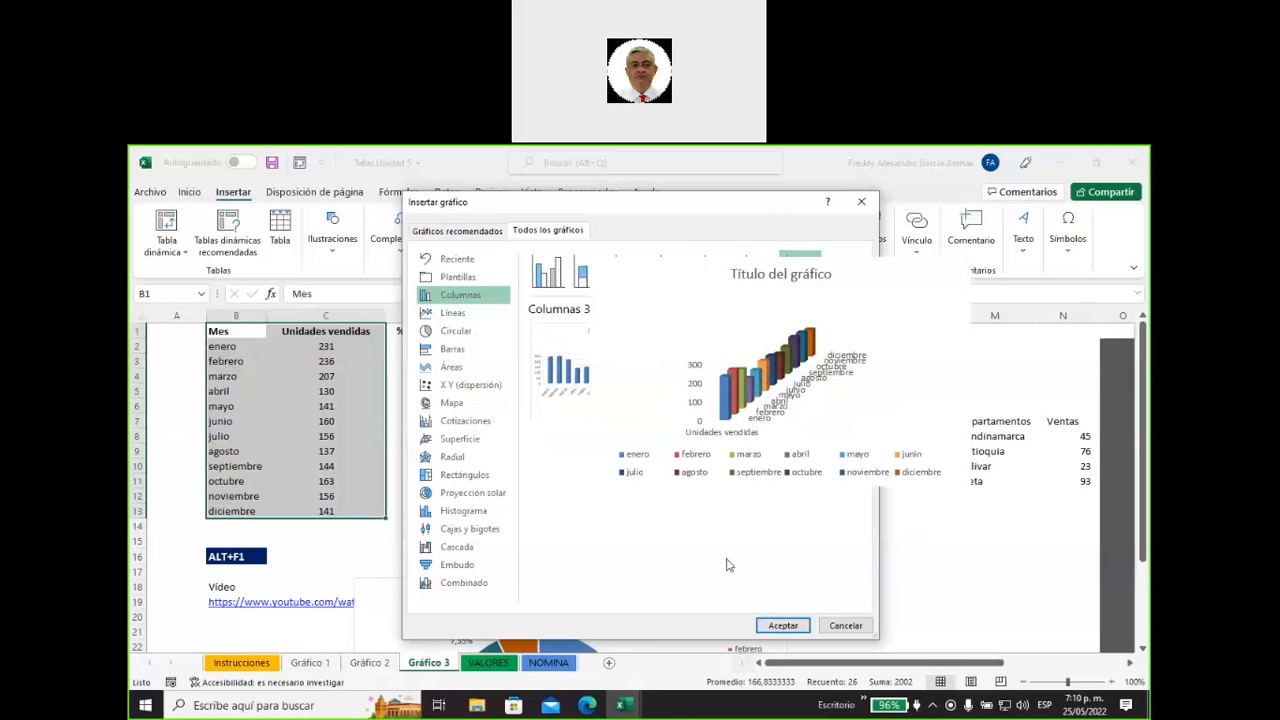
left_click(782, 626)
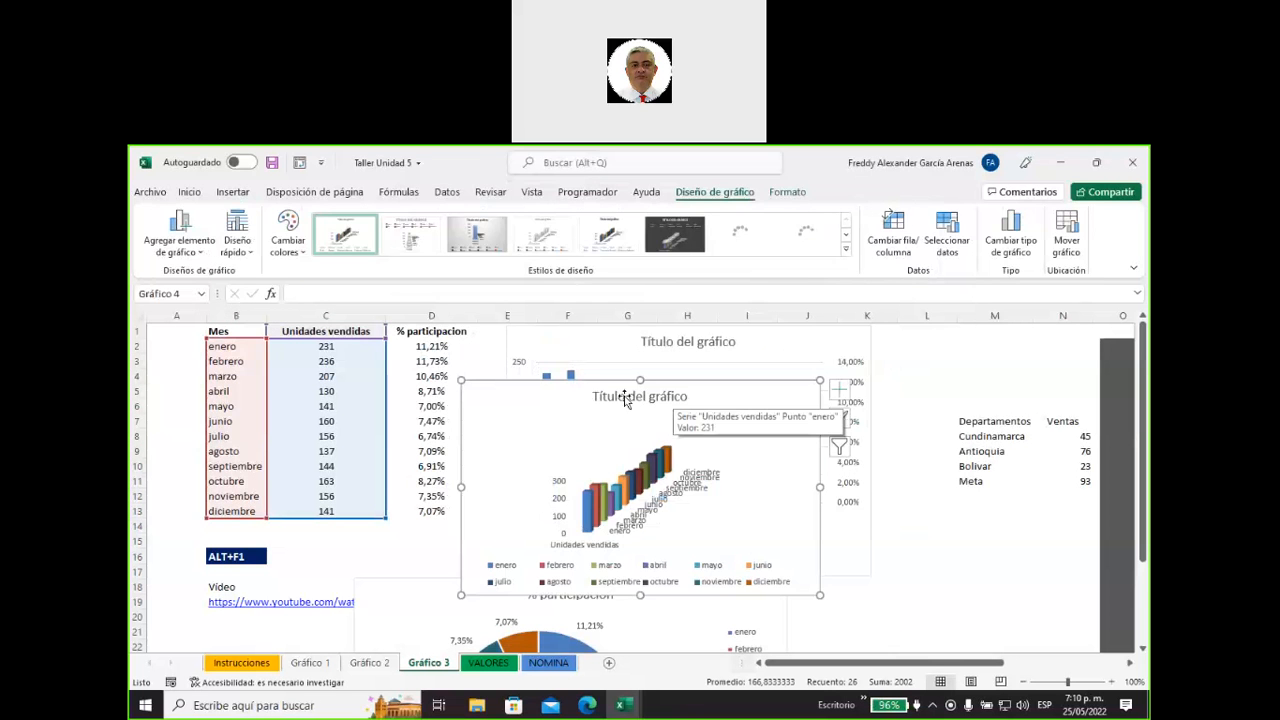
Try several chart styles on the 3D column chart, ending with a white one that has data labels and a large title.
left_click(668, 243)
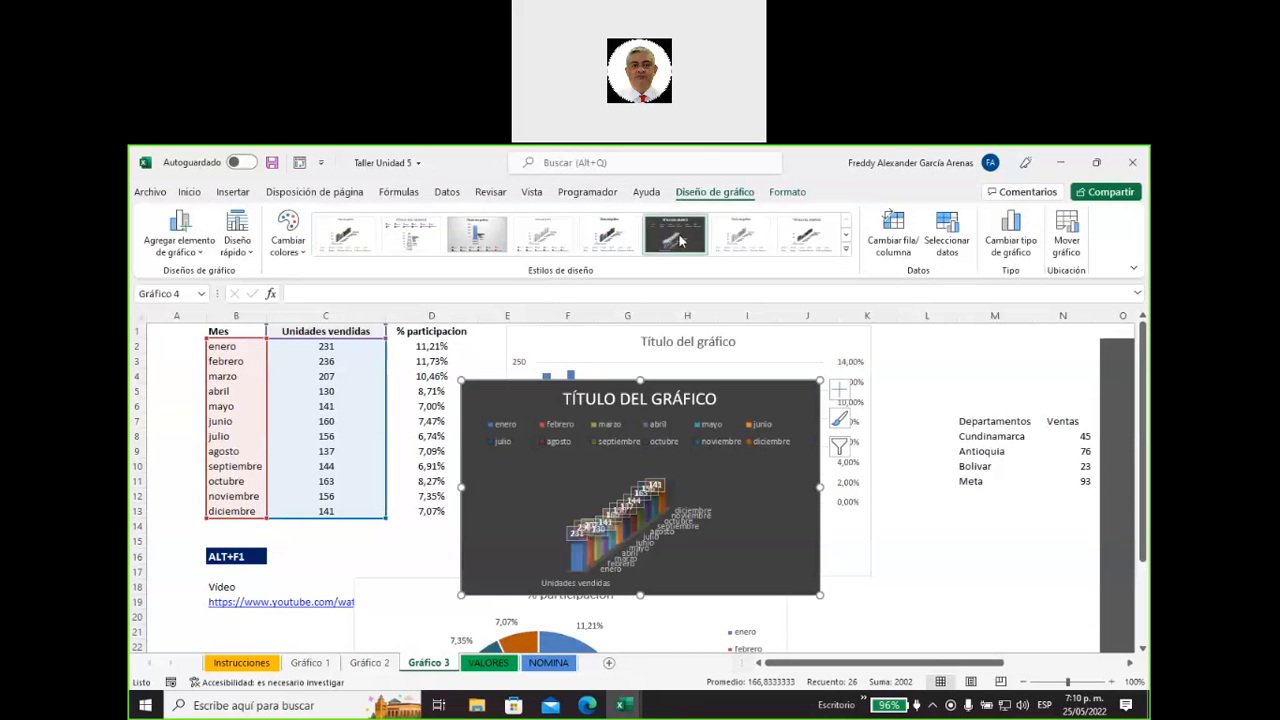
left_click(812, 240)
left_click(846, 253)
left_click(408, 281)
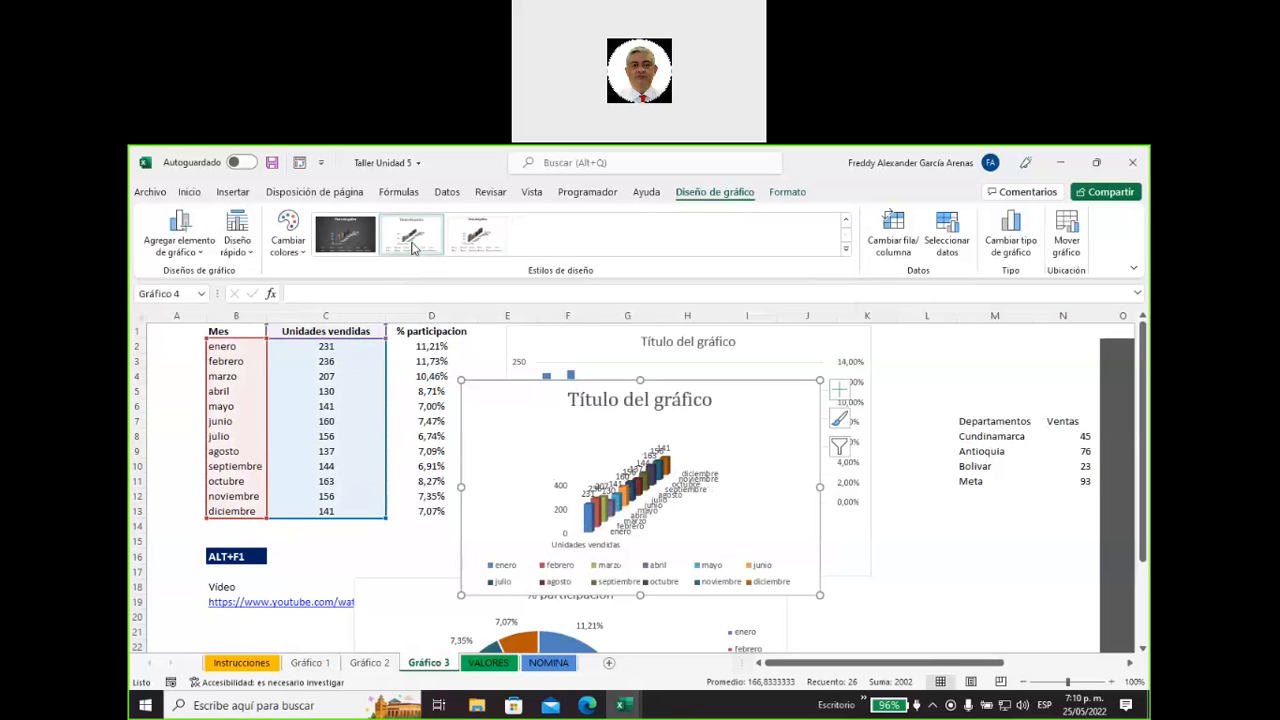
Delete the 3D column chart of units sold from the sheet.
left_click(757, 443)
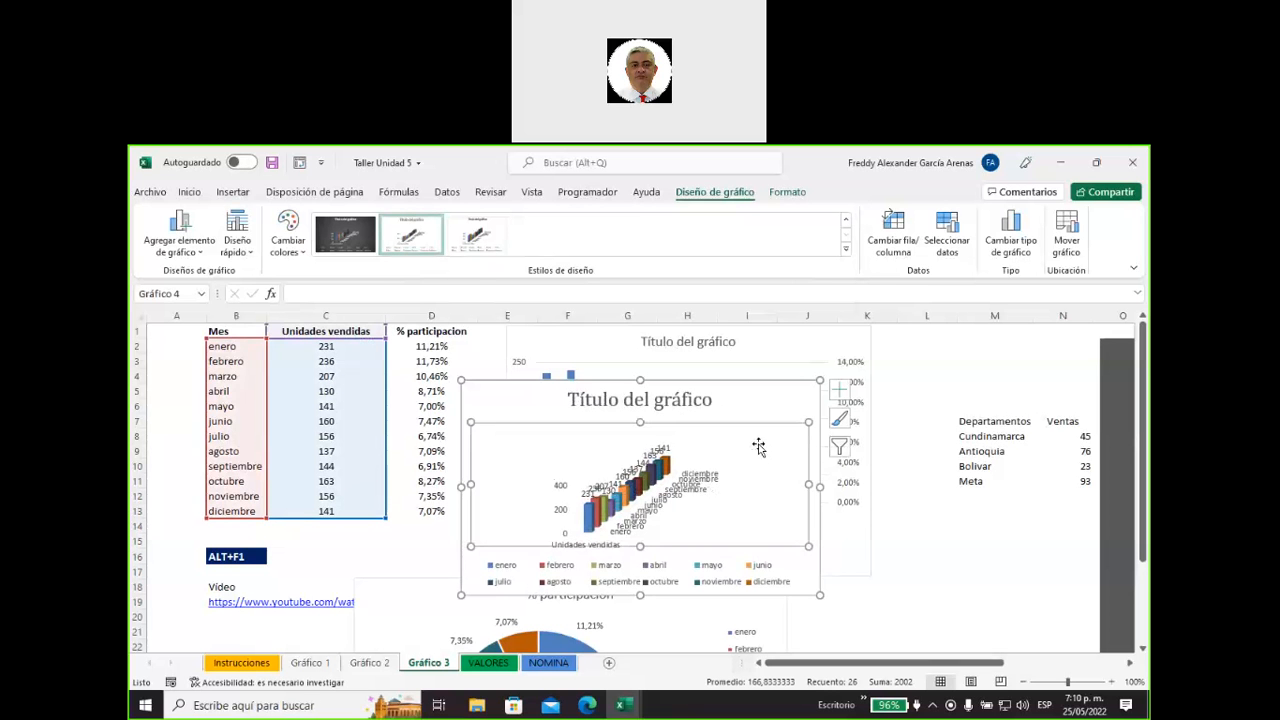
key("Delete")
left_click(939, 551)
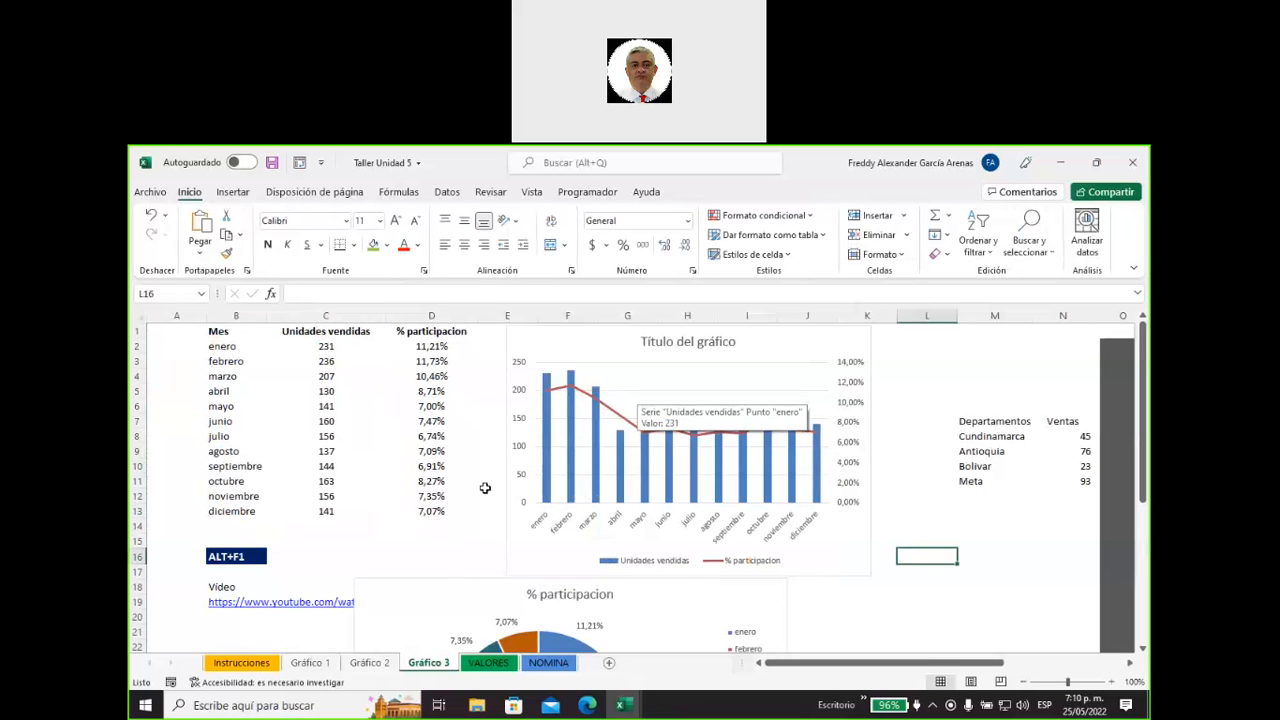
Examine the combo chart's type settings for Unidades vendidas and % participacion, close them without changes and deselect the chart.
left_click(765, 360)
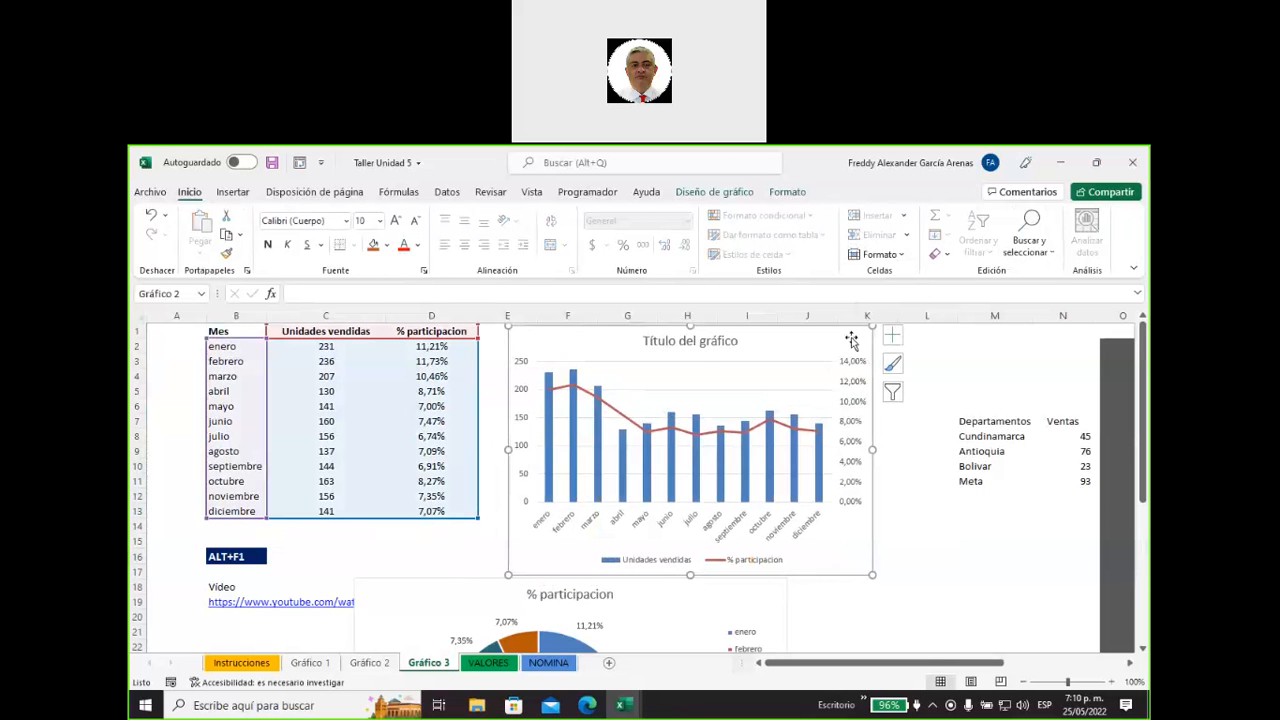
right_click(852, 338)
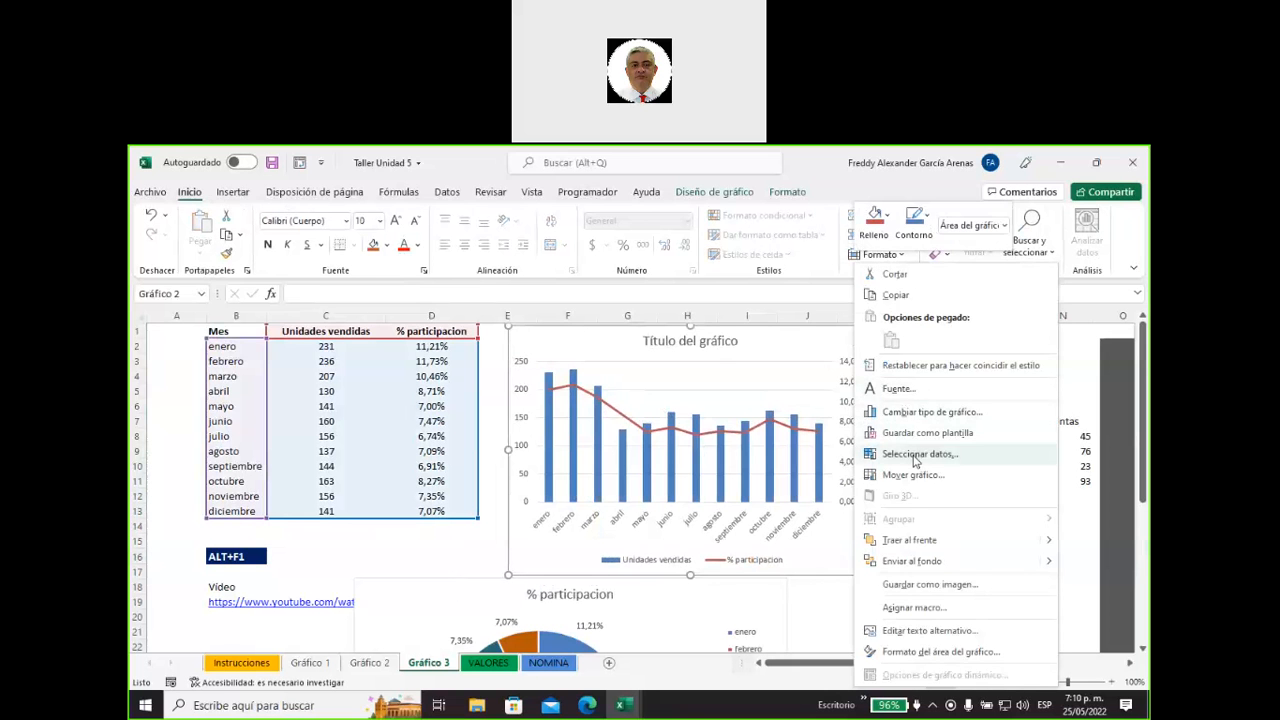
left_click(912, 413)
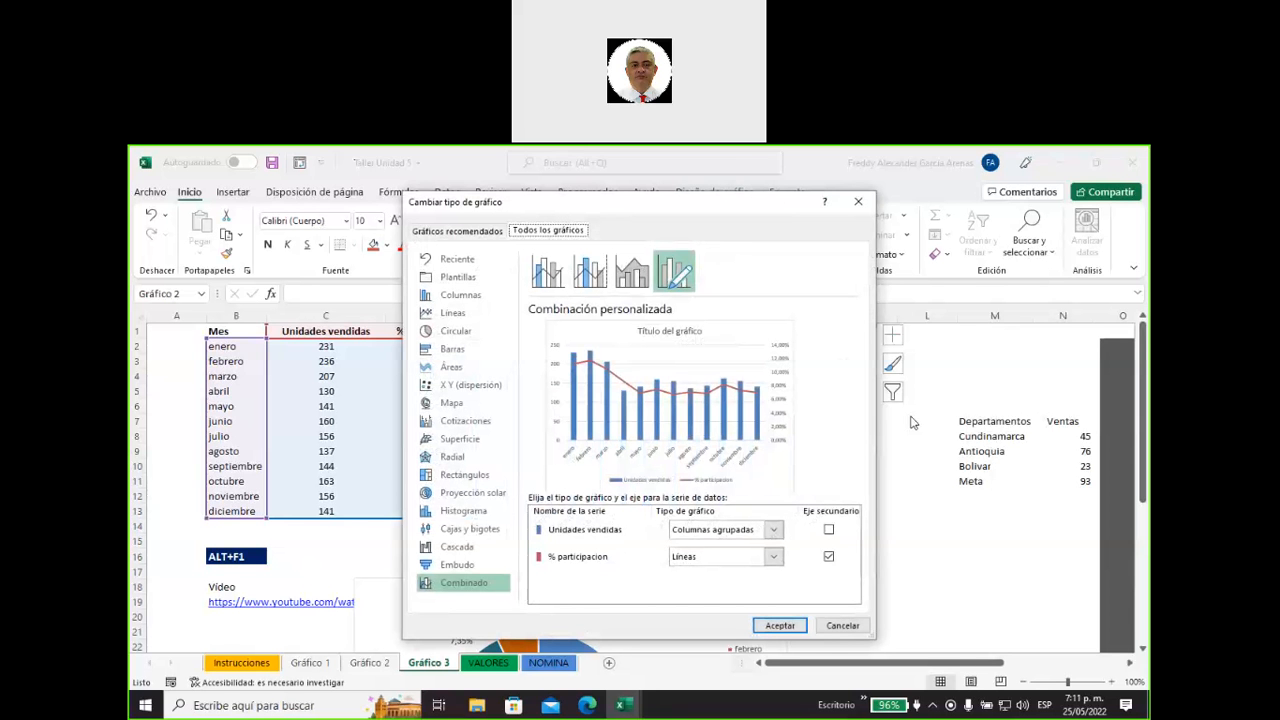
left_click(857, 205)
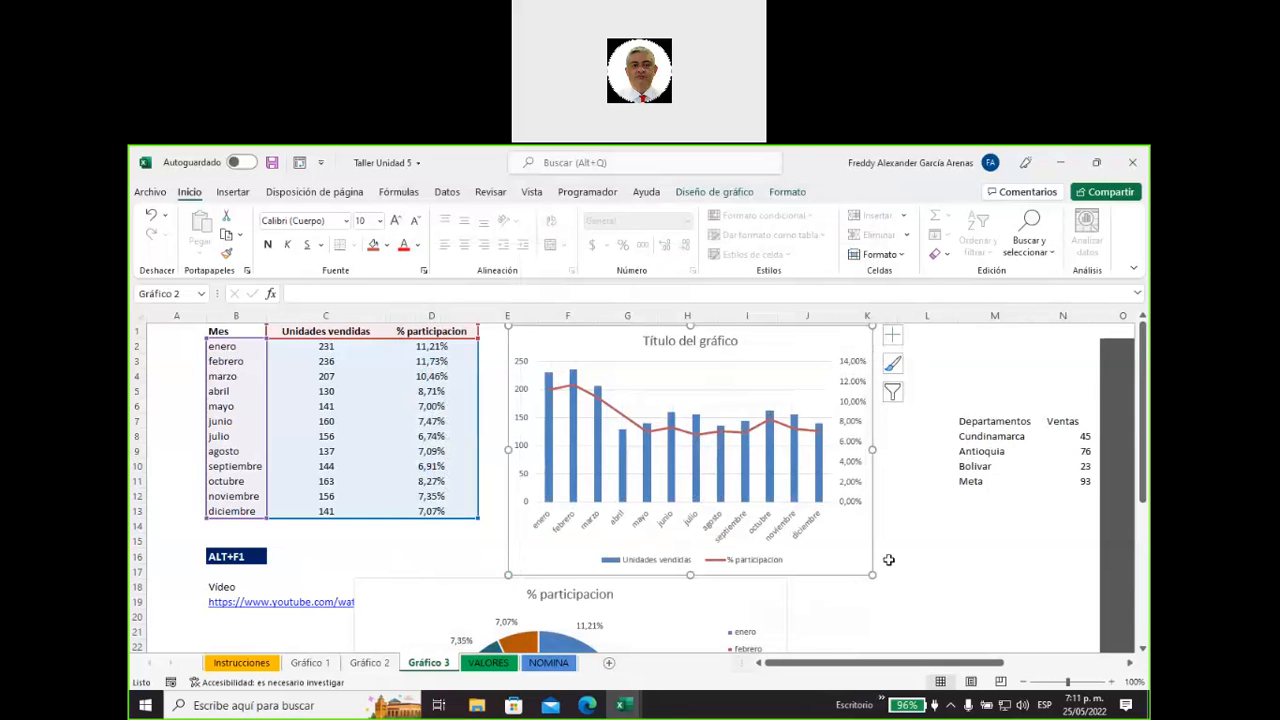
left_click(893, 600)
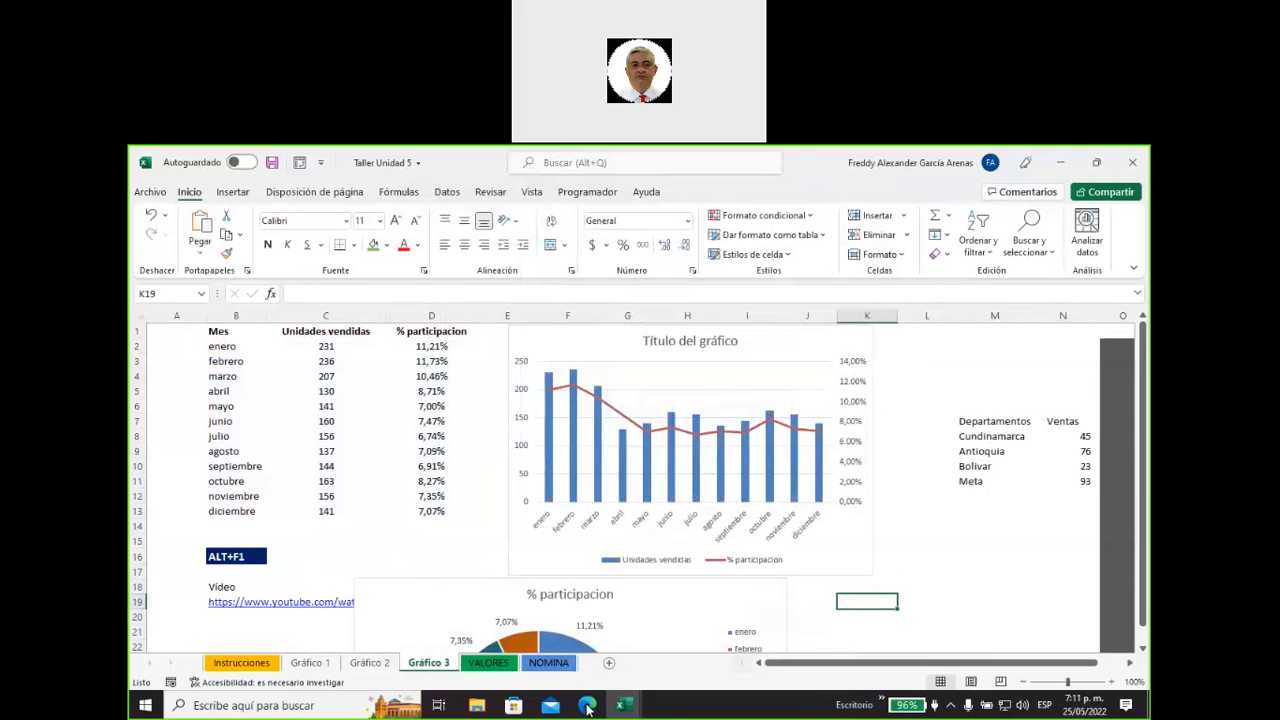
mouse_move(586, 706)
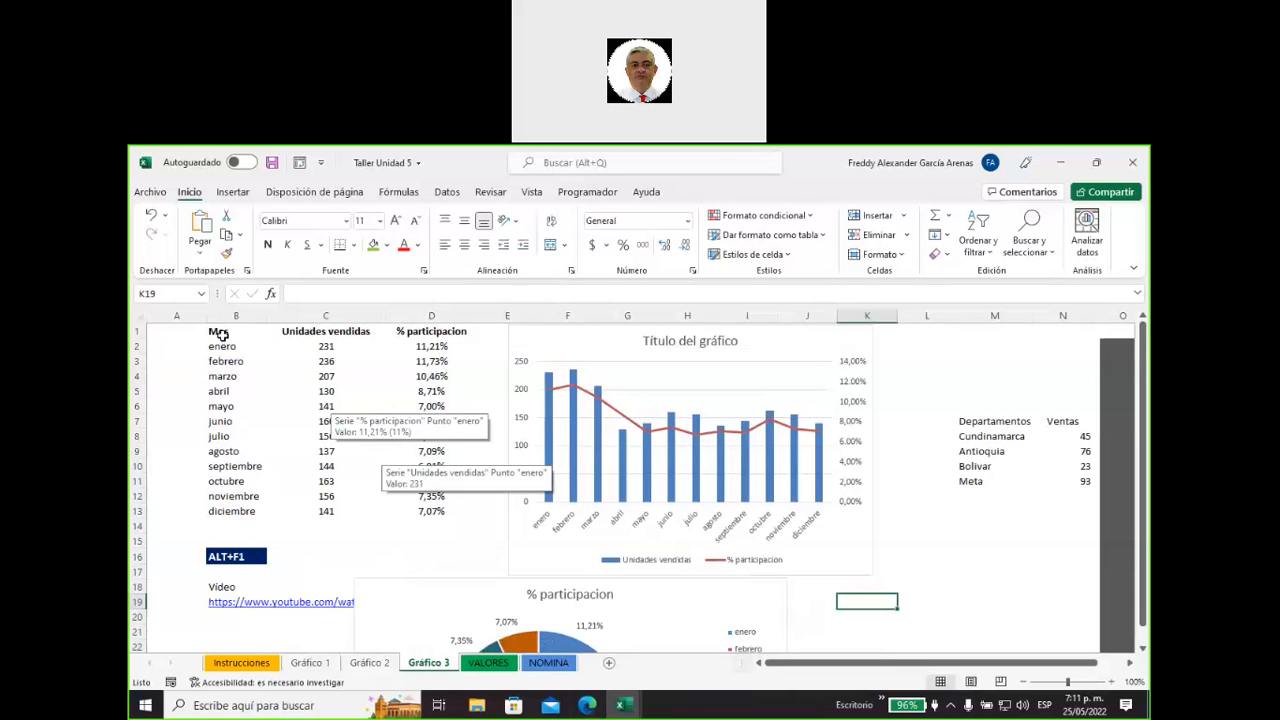
Highlight the Mes and Unidades vendidas data beside the combo chart, and switch to the Gráfico 1 sheet.
left_click_drag(214, 332, 336, 518)
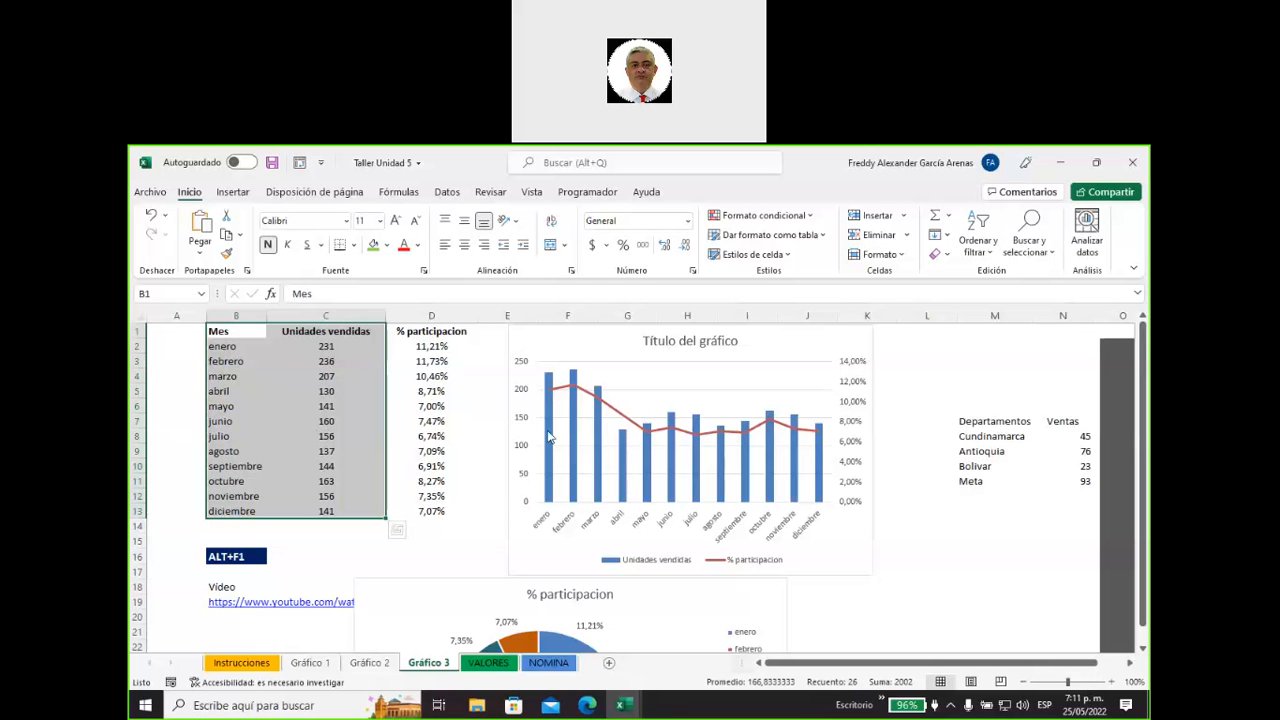
mouse_move(549, 463)
left_click(329, 665)
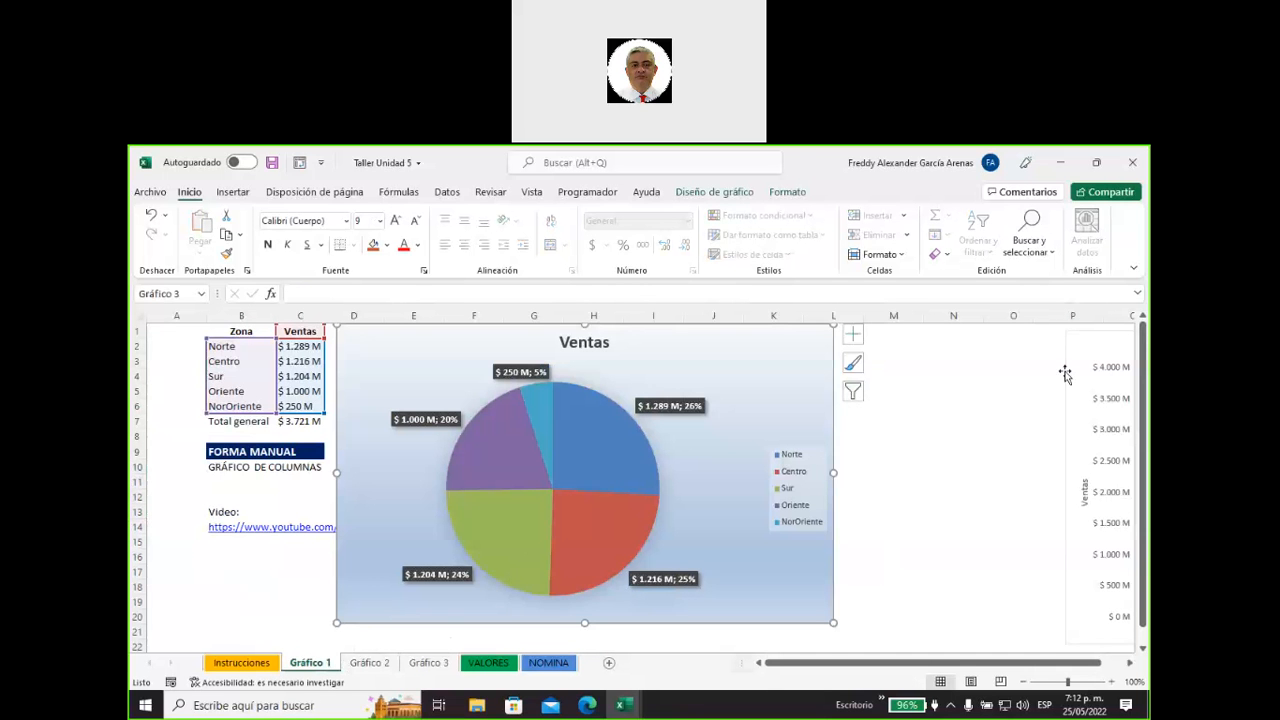
Delete the Ventas pie chart and move the informe de Ventas por zona column chart close to the data table.
left_click_drag(1080, 354, 881, 356)
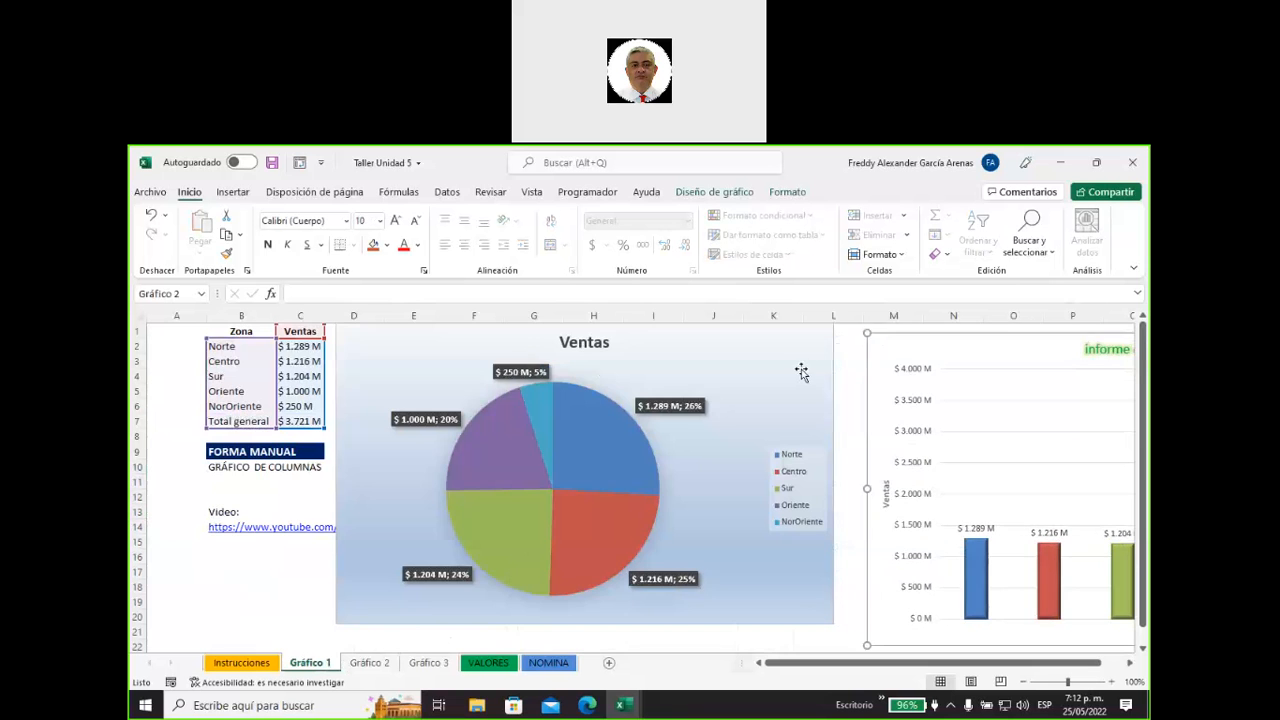
left_click_drag(802, 372, 549, 543)
left_click_drag(946, 354, 705, 329)
left_click_drag(582, 521, 567, 680)
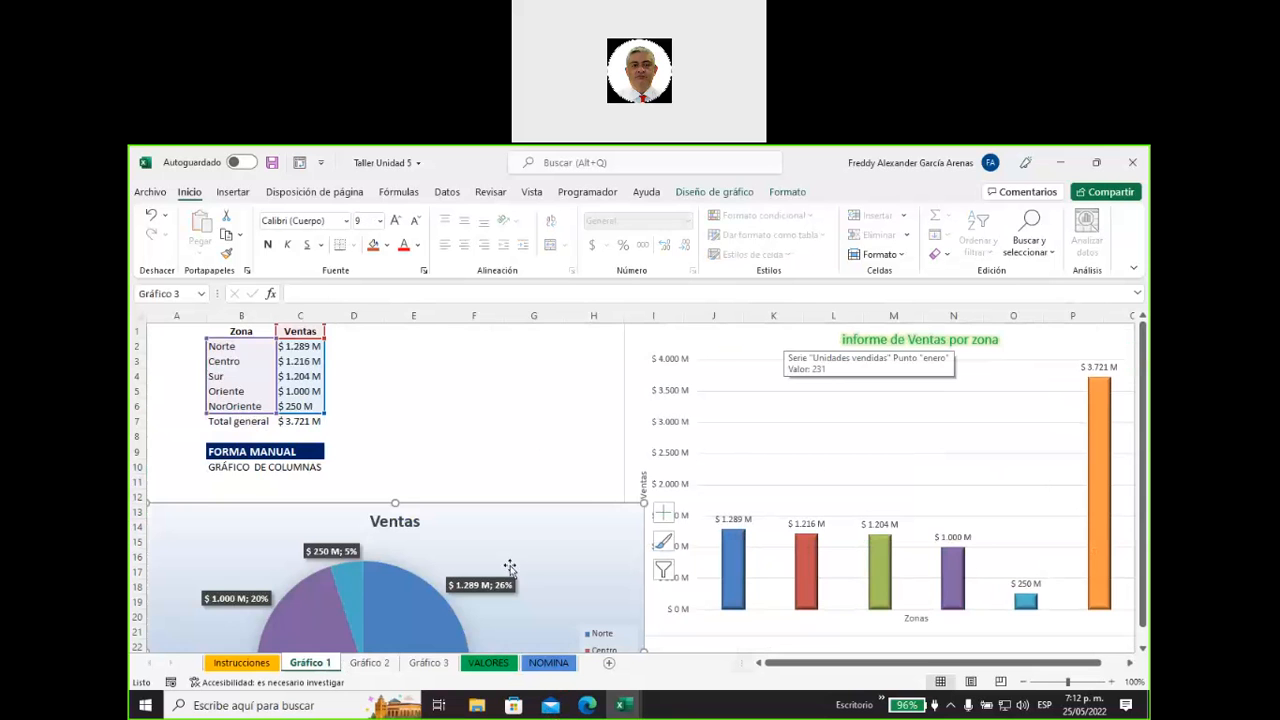
key("Delete")
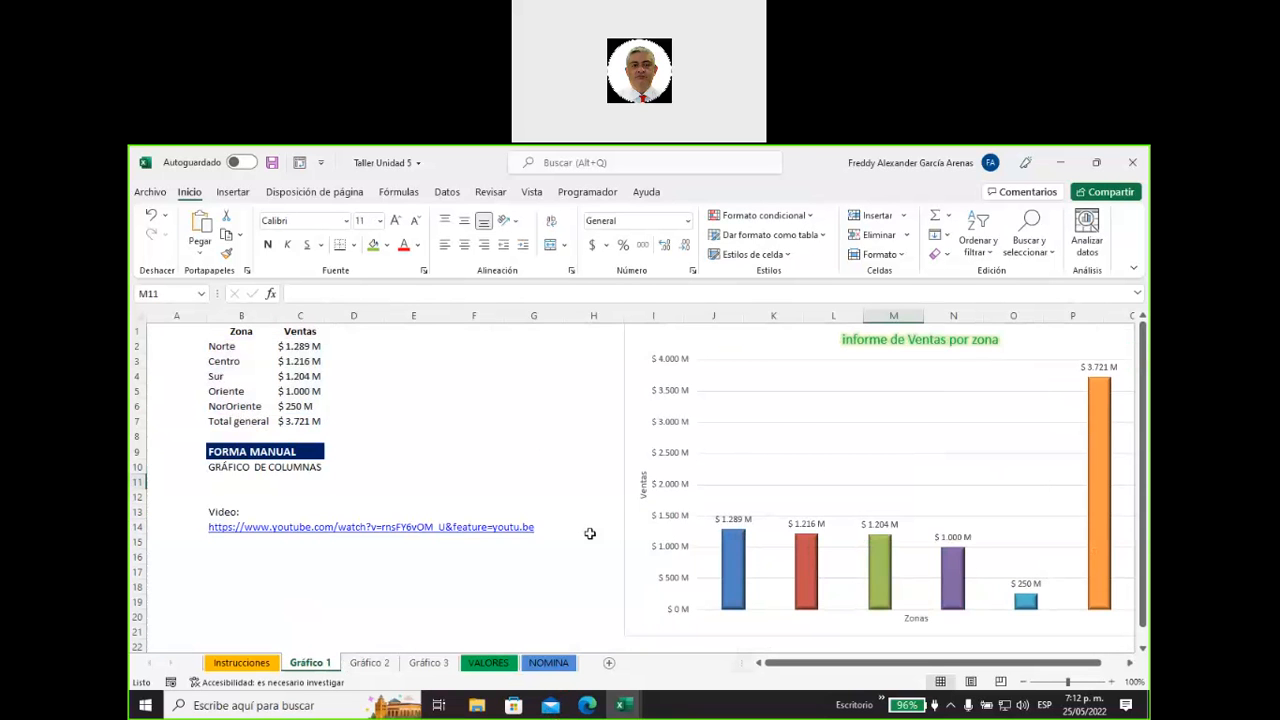
left_click_drag(794, 334, 619, 334)
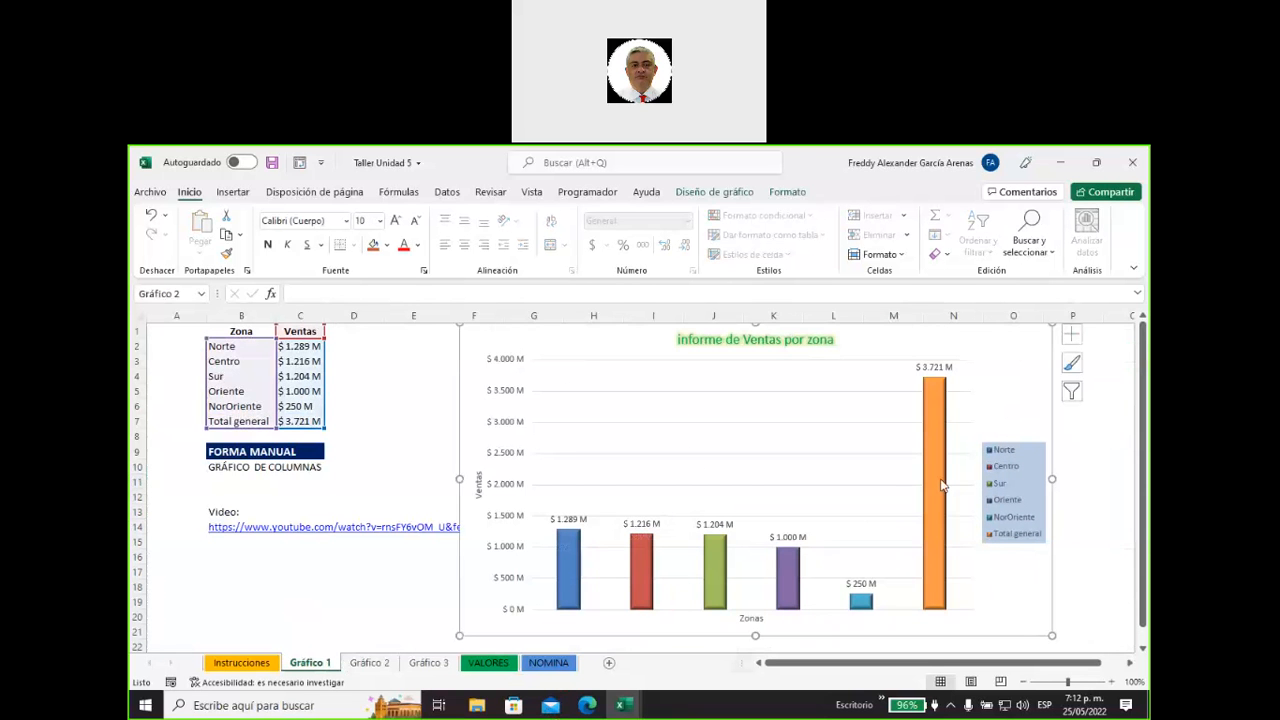
Examine the zone column chart against its Zona and Ventas data in B2:C7, and clear the selection.
mouse_move(566, 559)
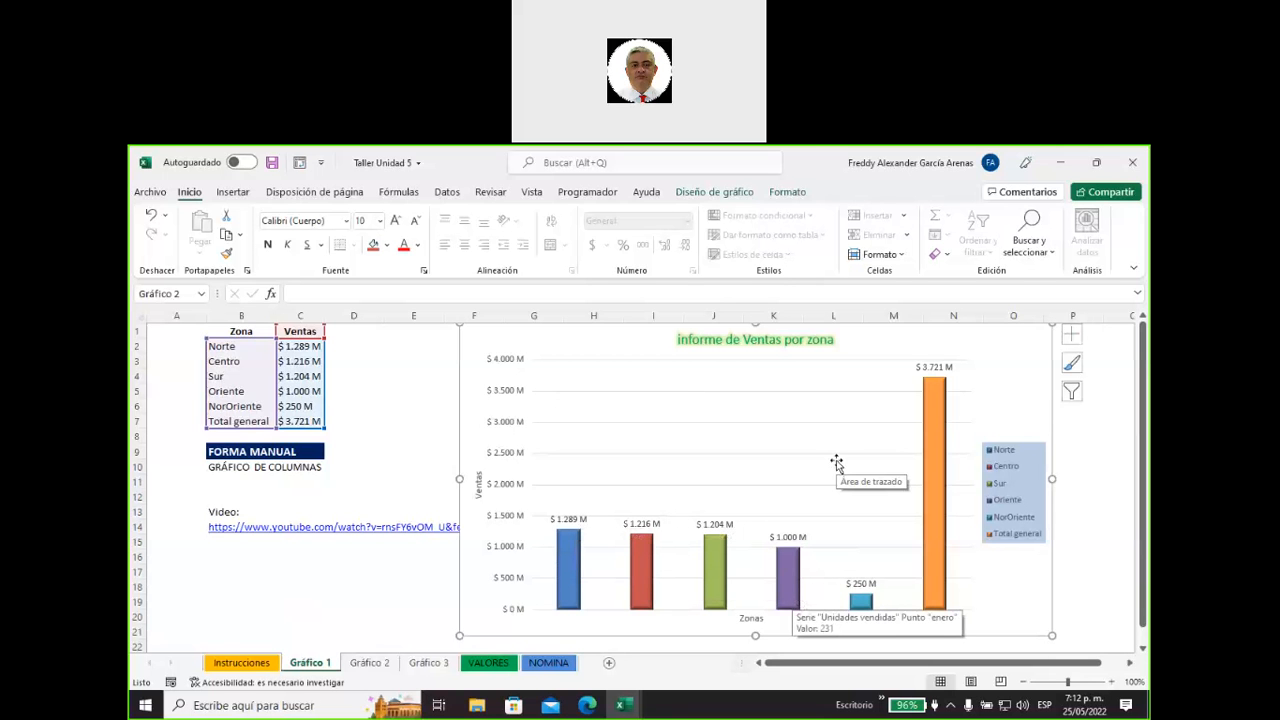
left_click(419, 374)
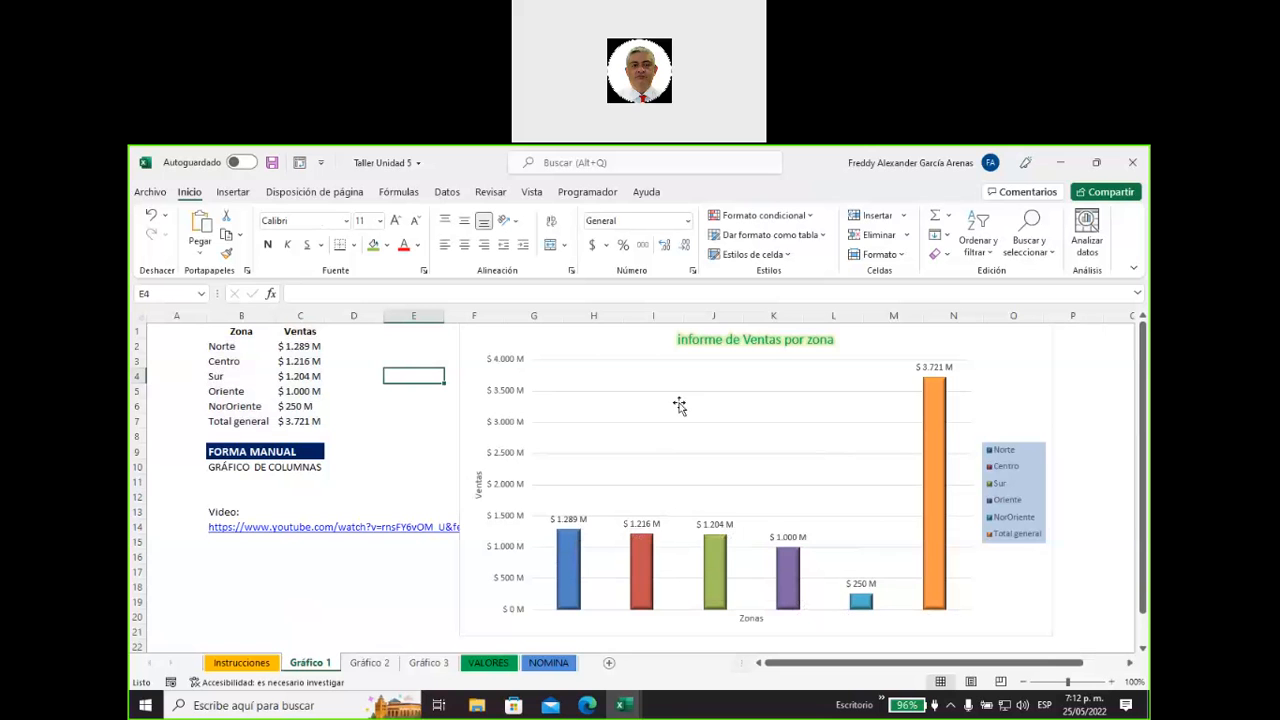
mouse_move(716, 558)
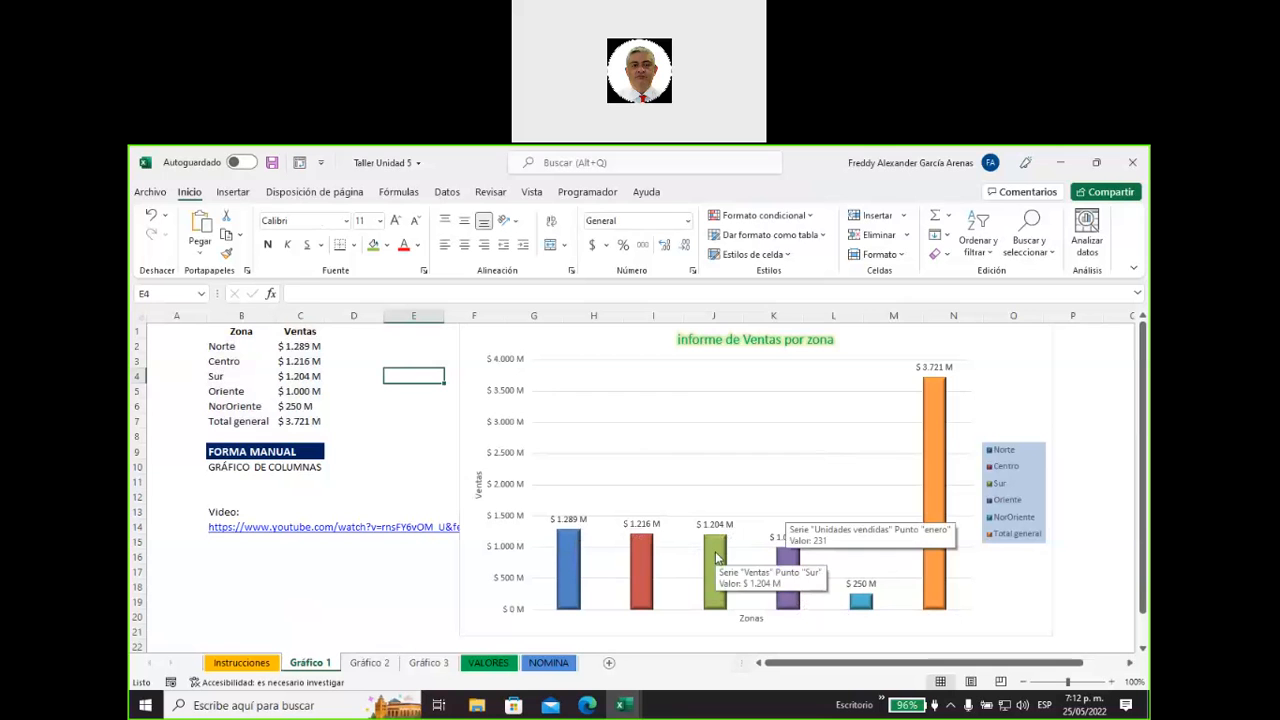
left_click_drag(216, 347, 314, 421)
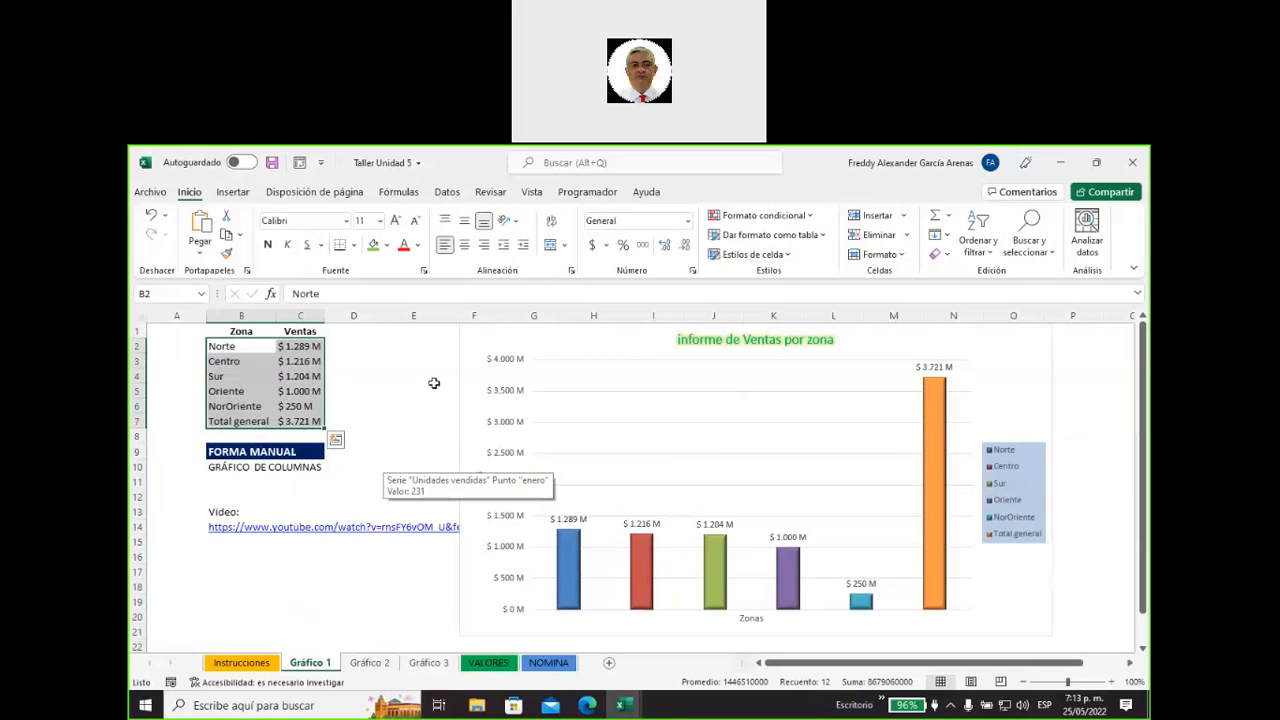
left_click(1075, 390)
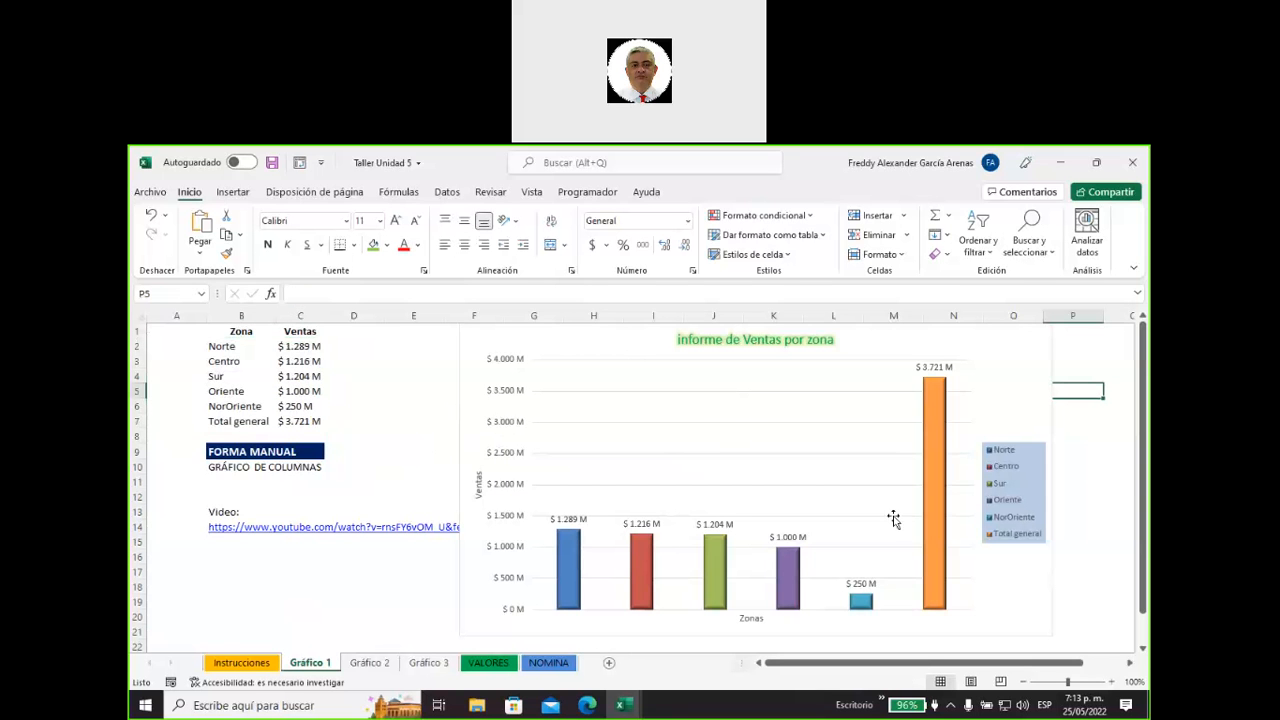
Switch to the Excel course page in Edge and open its Calificaciones list of student grades.
left_click(586, 705)
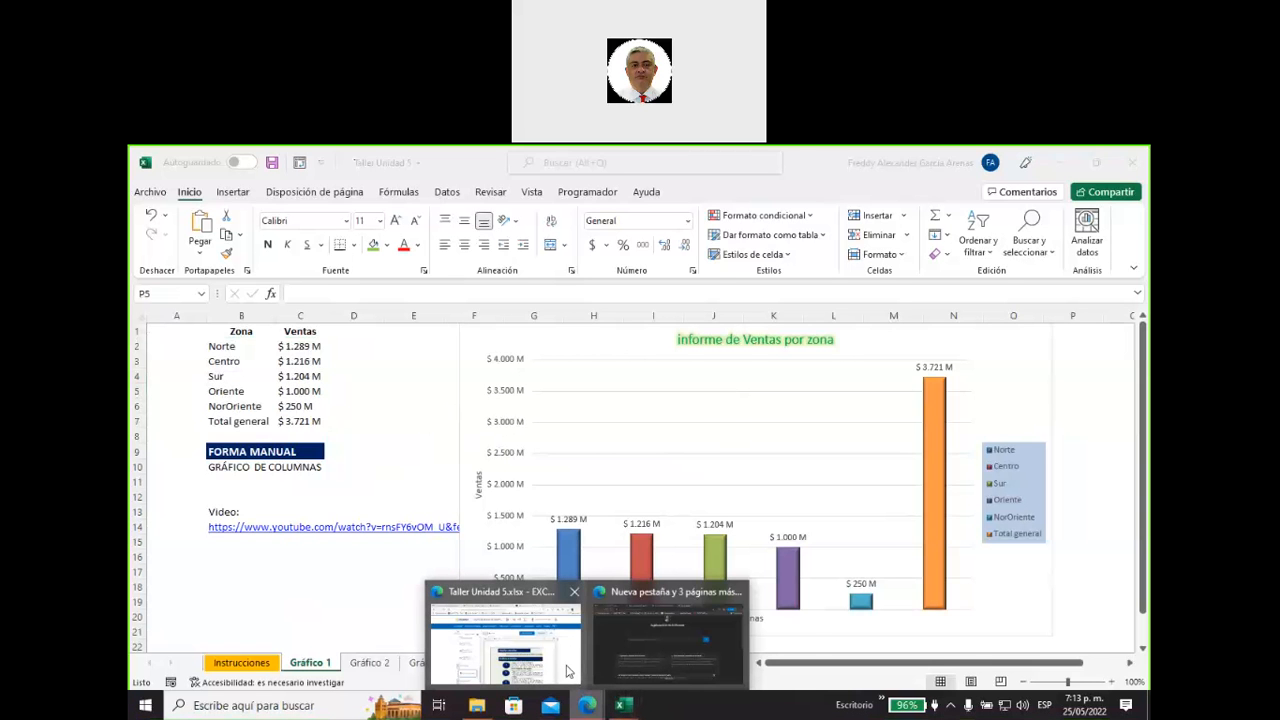
left_click(568, 670)
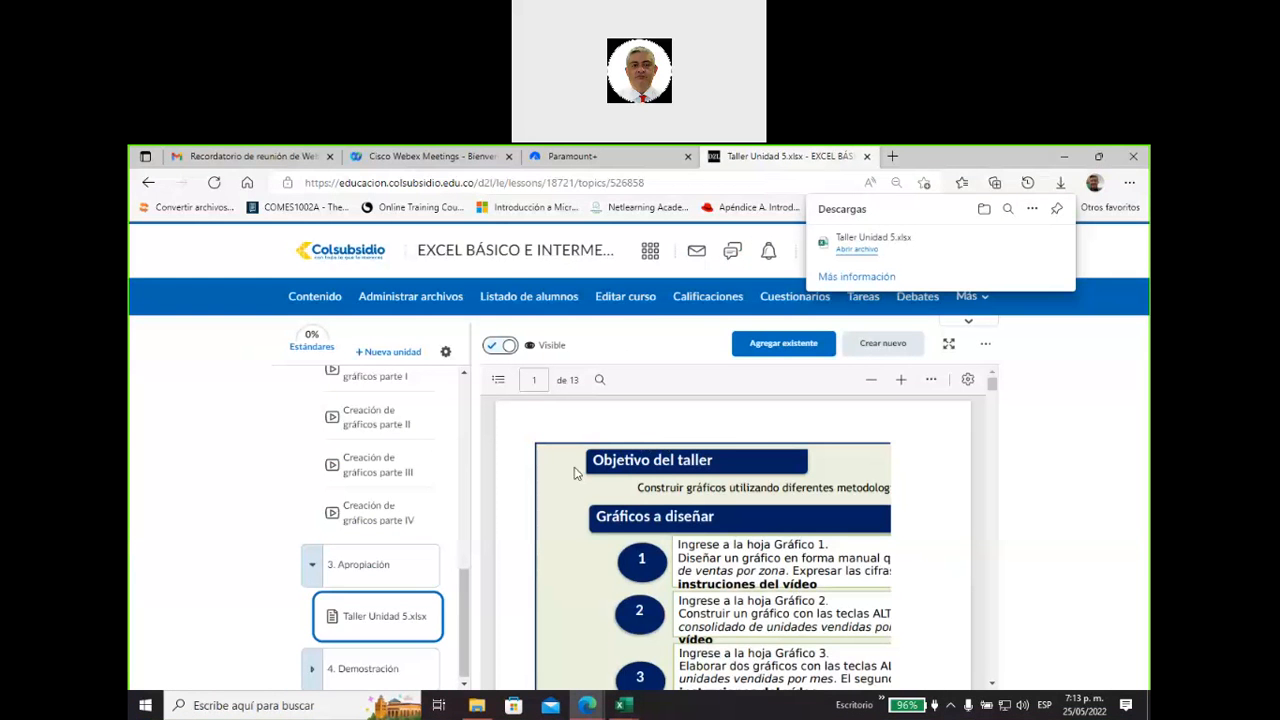
left_click_drag(468, 601, 469, 604)
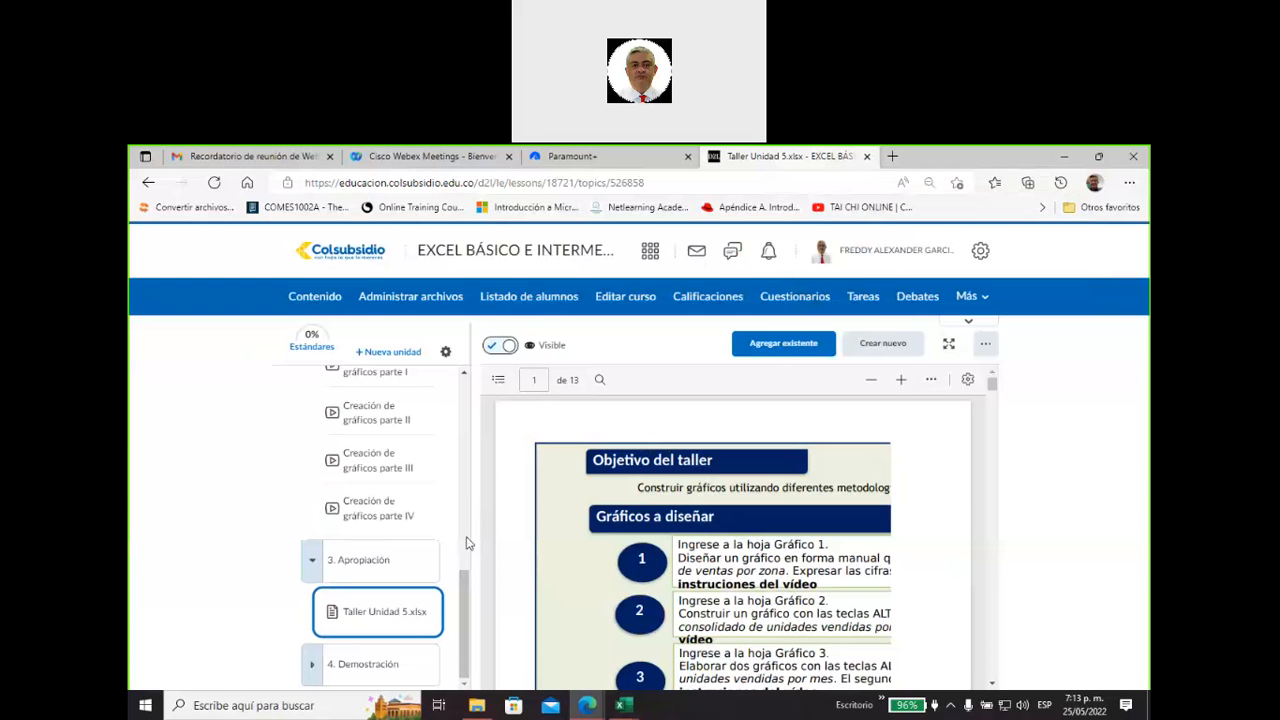
mouse_move(1086, 700)
left_click(708, 296)
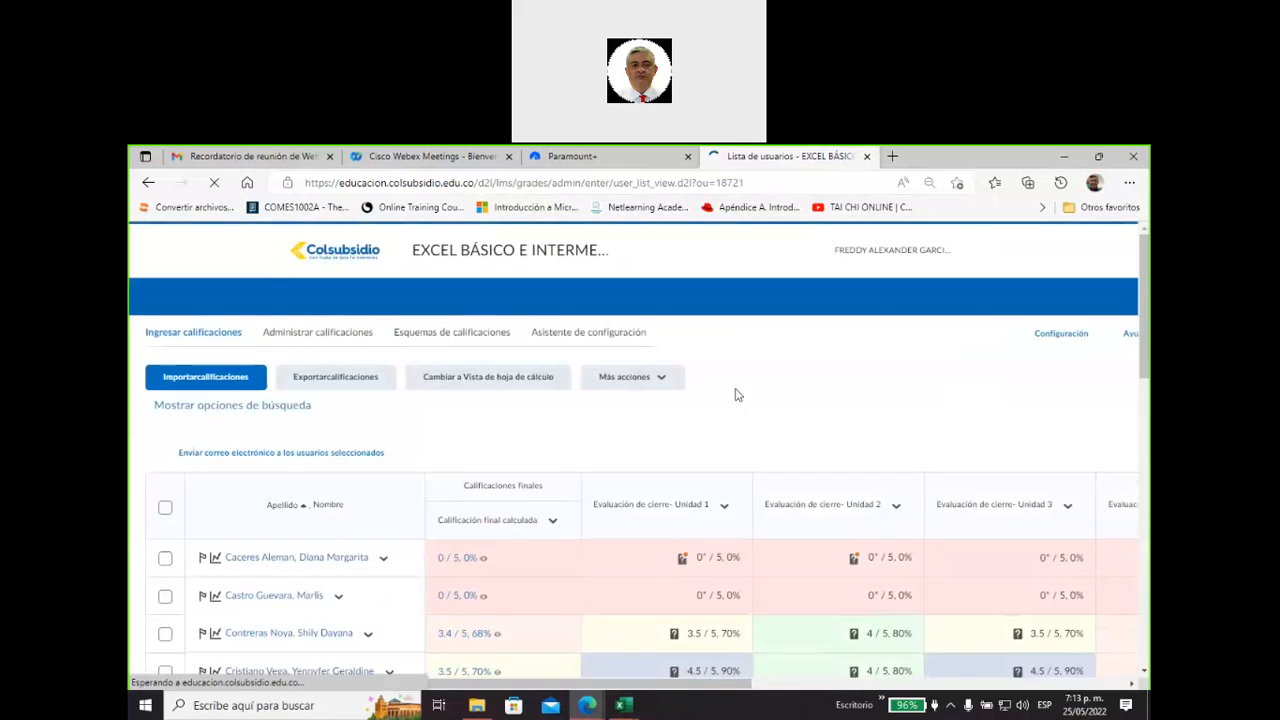
scroll(740, 460, "down", 2)
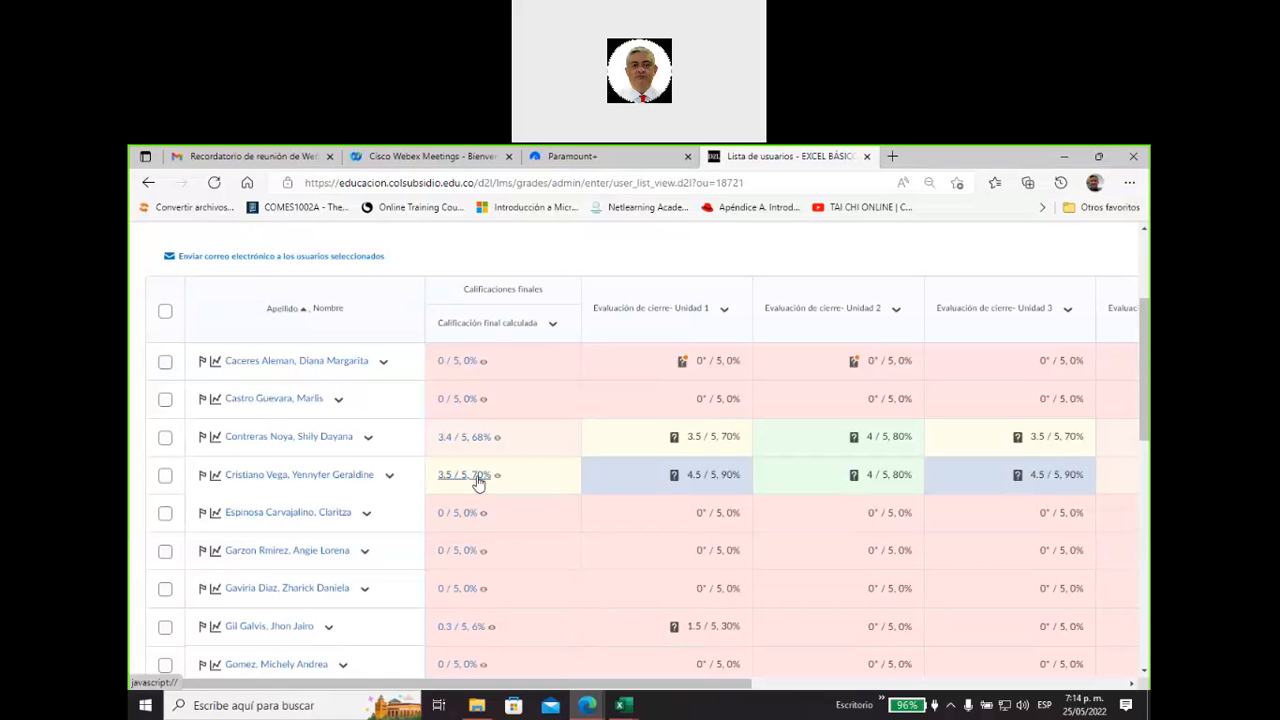
View a student's Evaluación de cierre- Unidad 1 attempt summary and its attempt options, and close the attempt window.
left_click(673, 437)
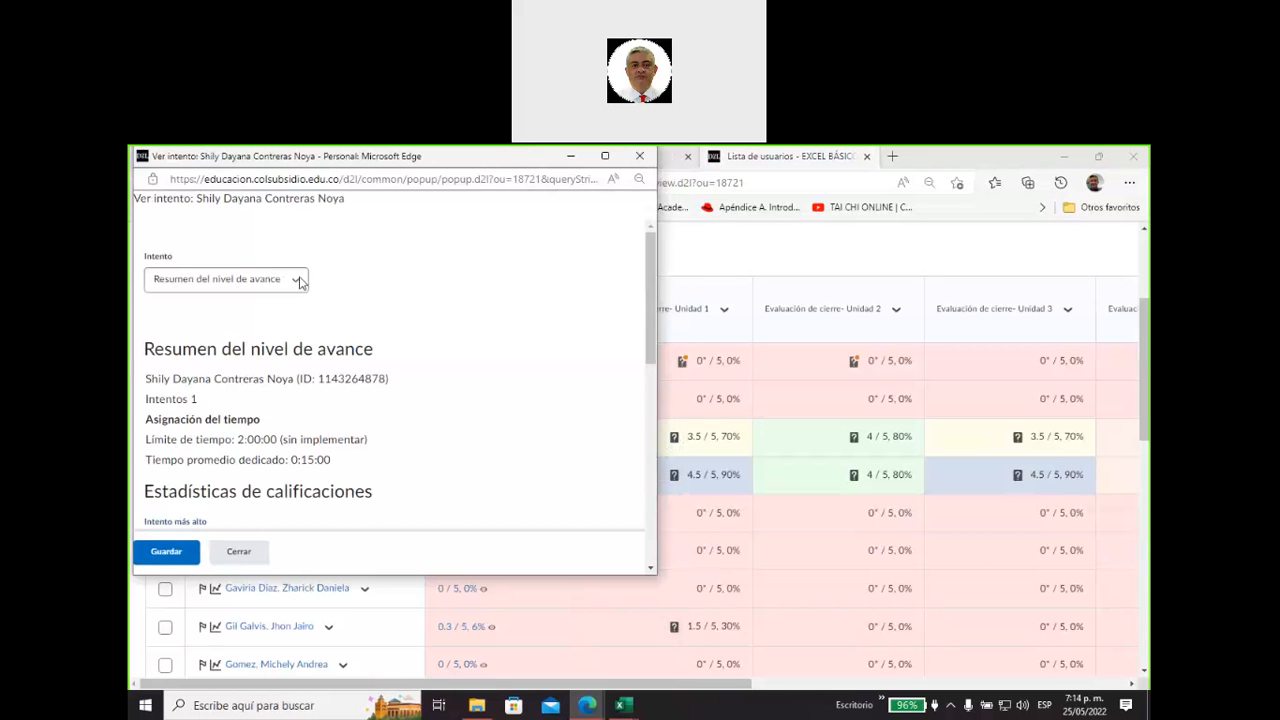
left_click(300, 283)
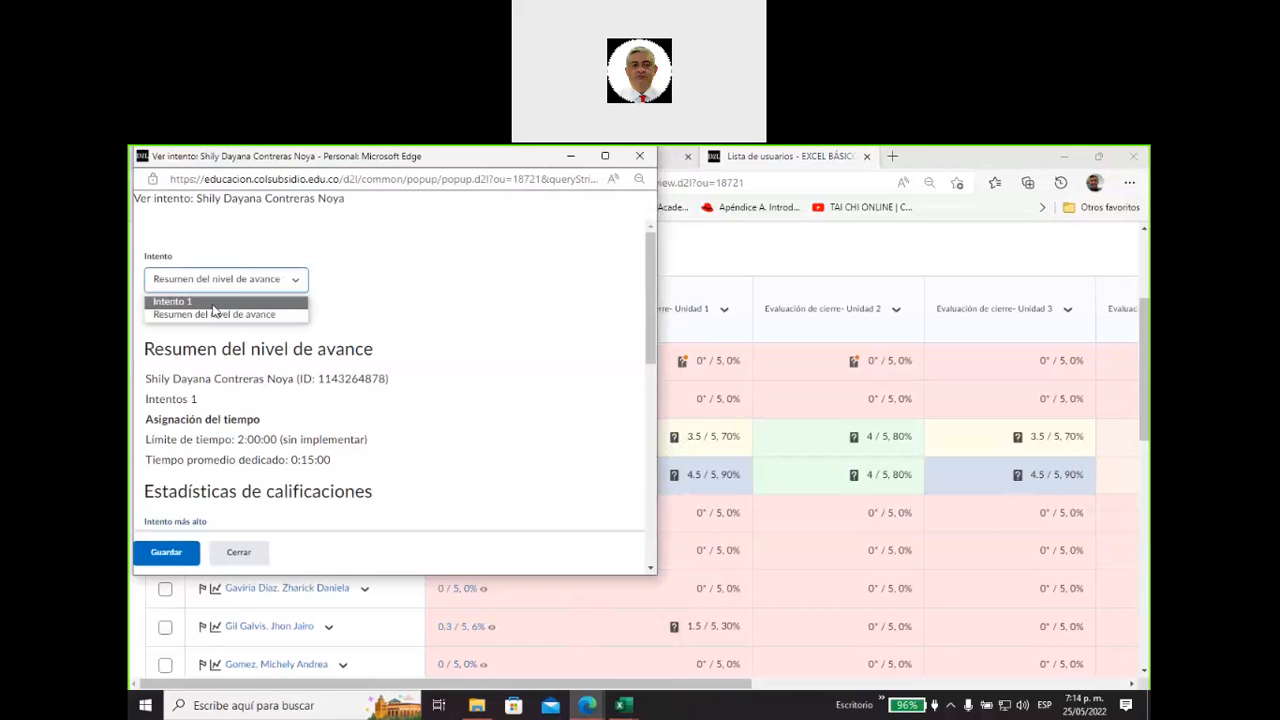
left_click_drag(460, 165, 427, 256)
left_click(607, 245)
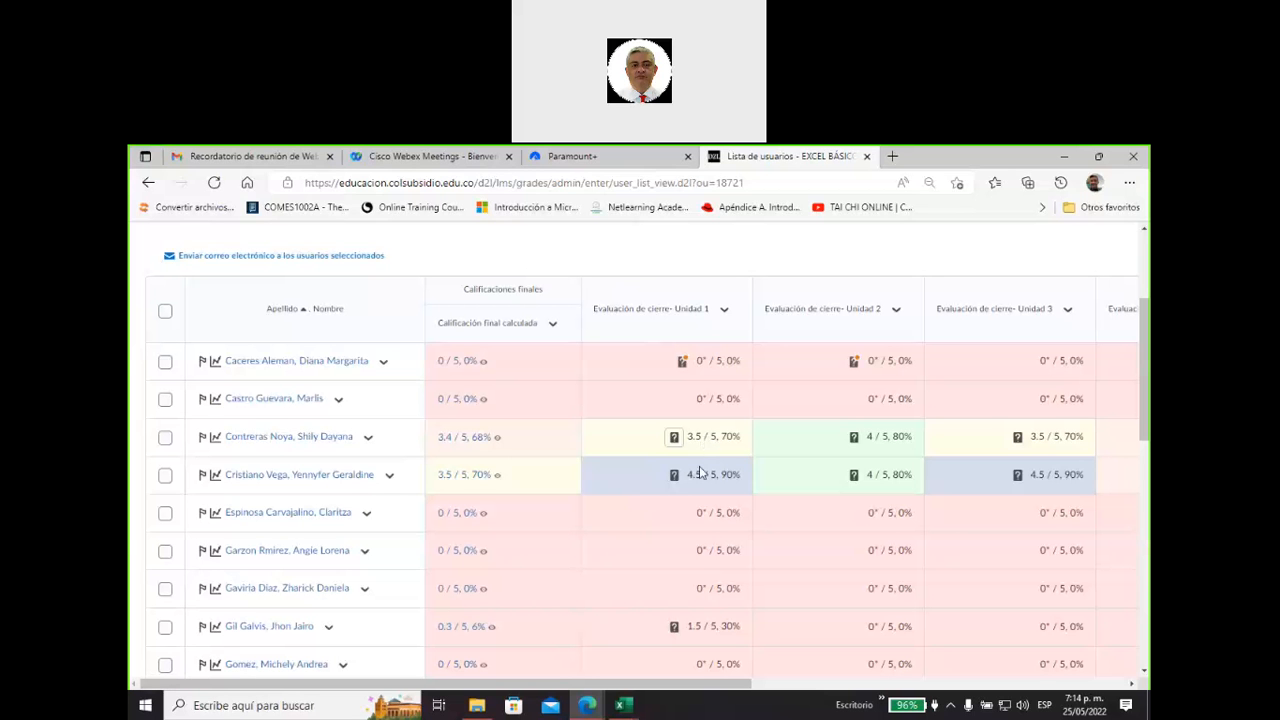
Examine the students' closing evaluation grades for Unidad 1 to Unidad 5 and their calculated final grades.
scroll(720, 441, "up", 1)
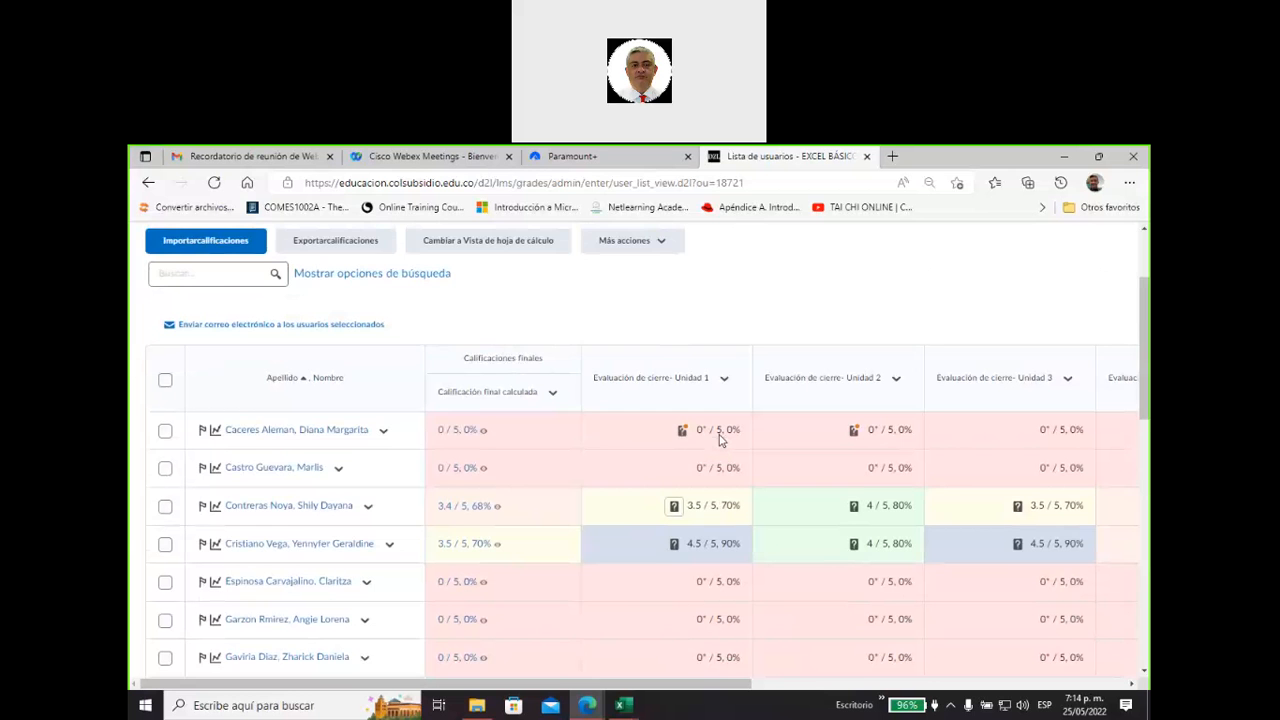
scroll(718, 440, "down", 1)
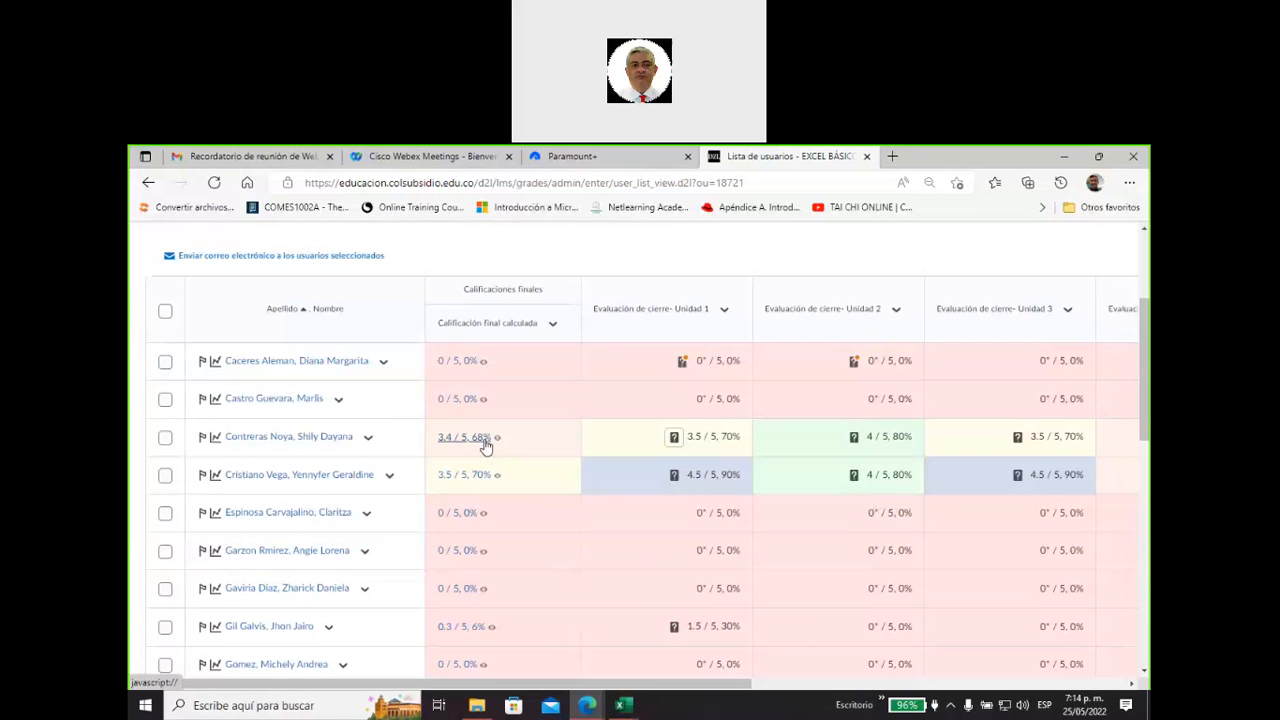
left_click_drag(721, 684, 986, 660)
scroll(843, 578, "down", 3)
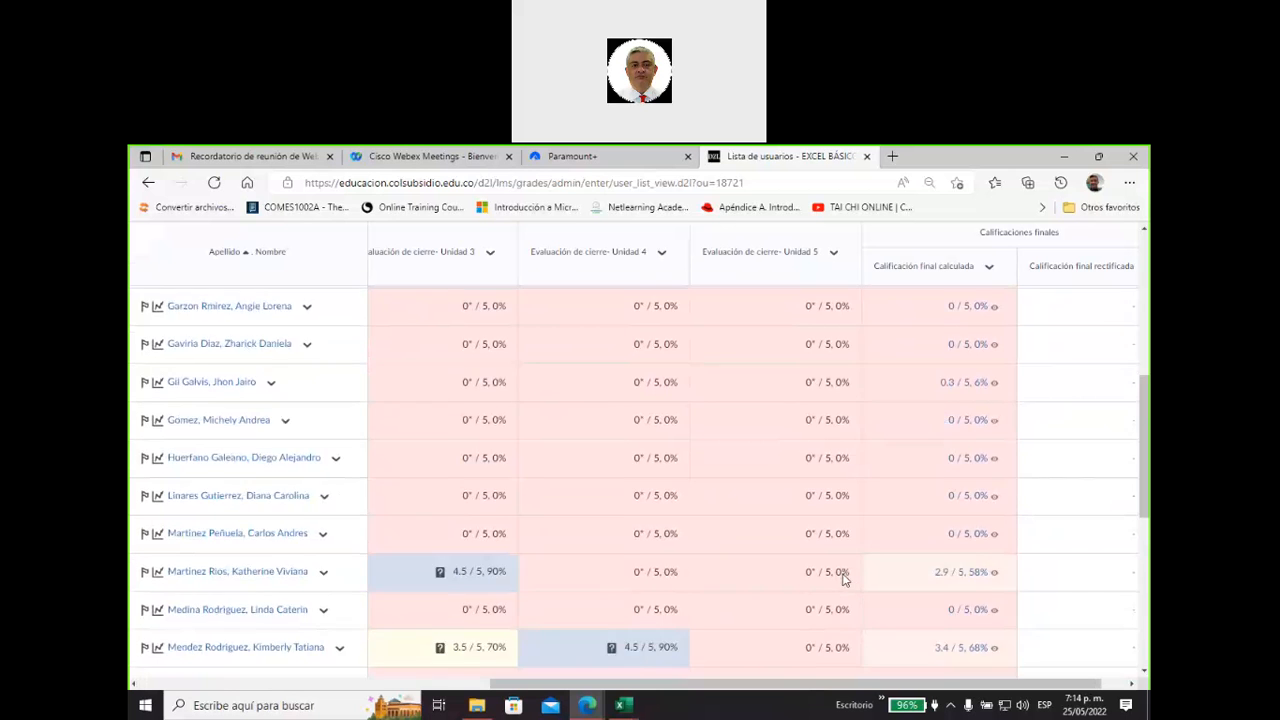
scroll(843, 578, "down", 2)
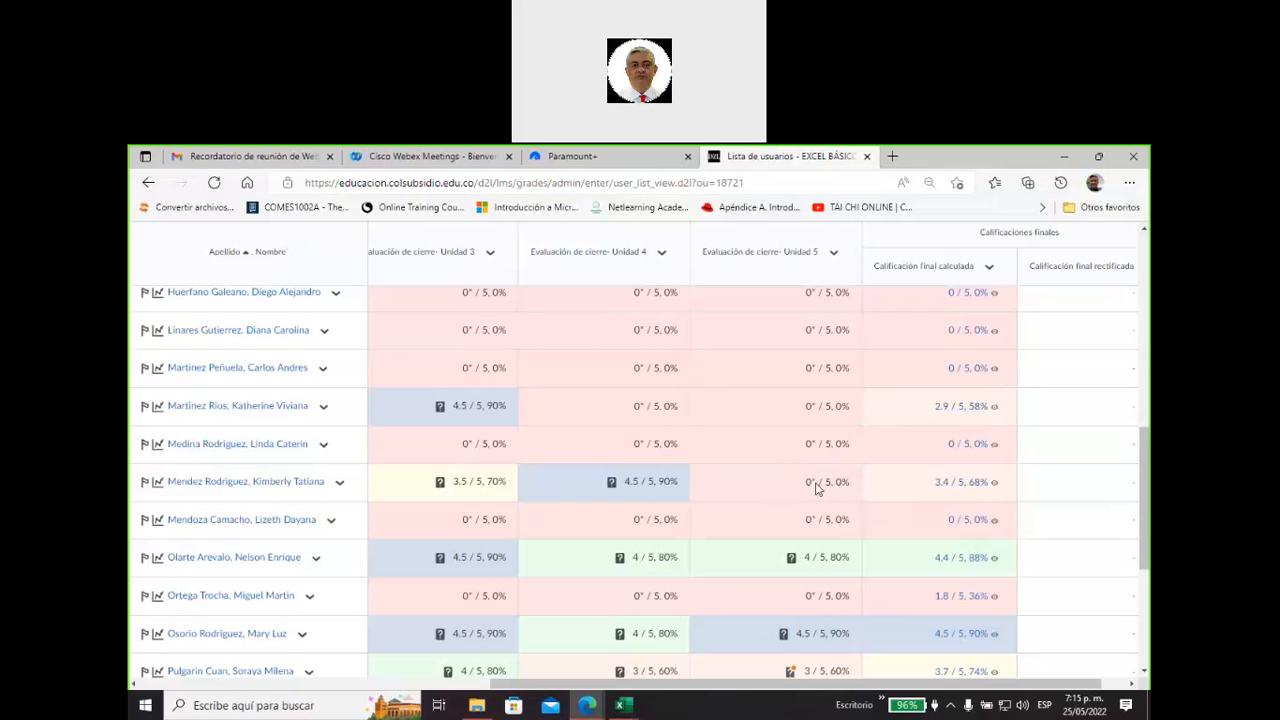
scroll(815, 487, "up", 4)
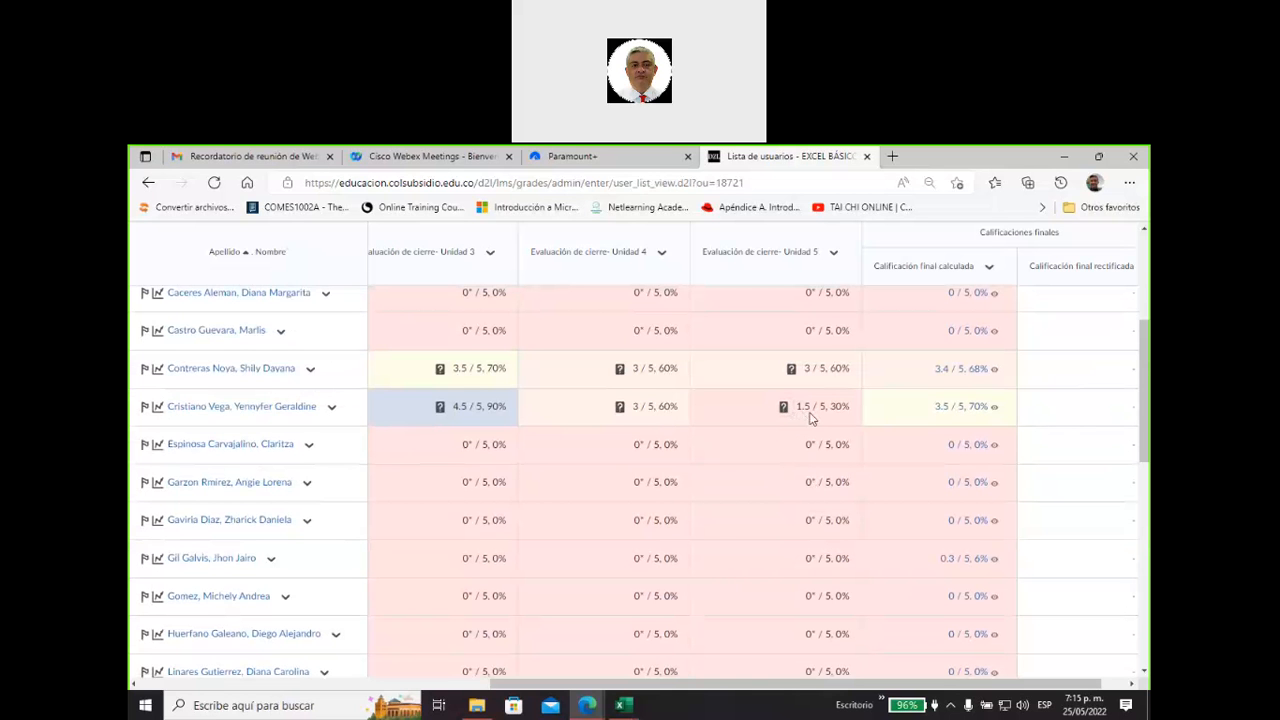
scroll(793, 500, "down", 5)
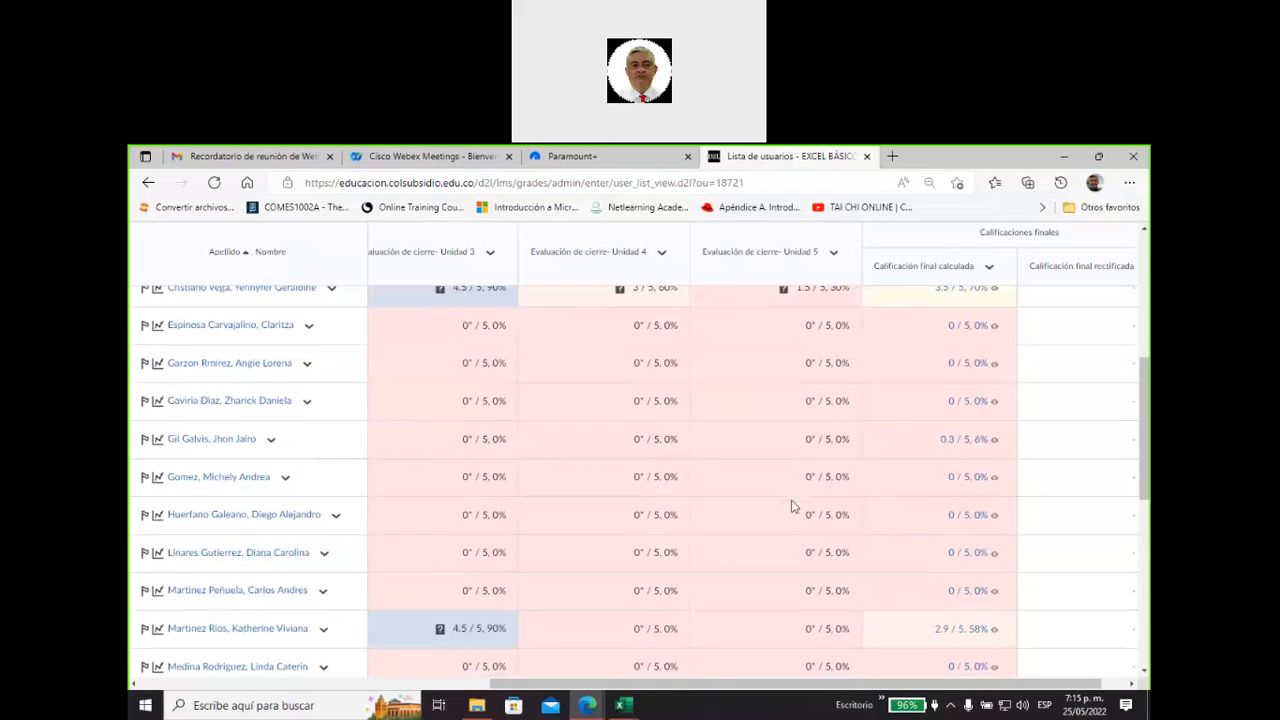
scroll(793, 506, "down", 2)
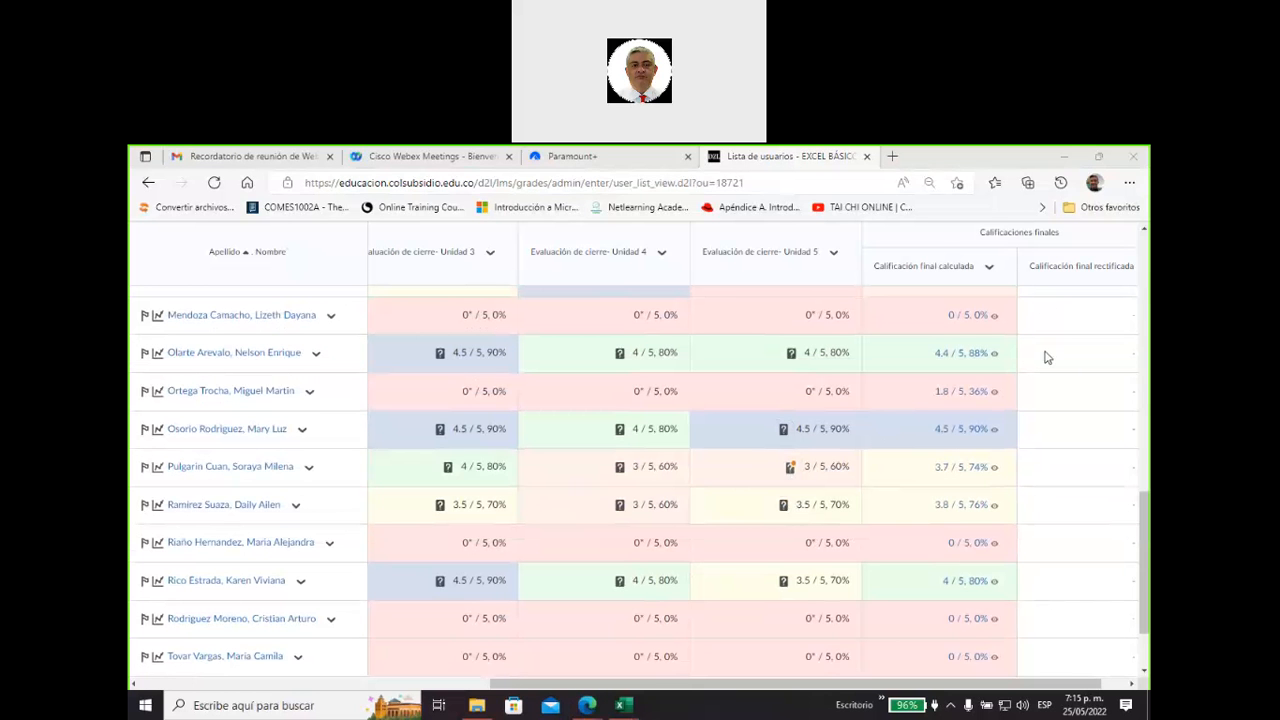
Search the web for "certificado cet colsubsidio" in a new browser tab.
left_click(892, 156)
left_click(546, 405)
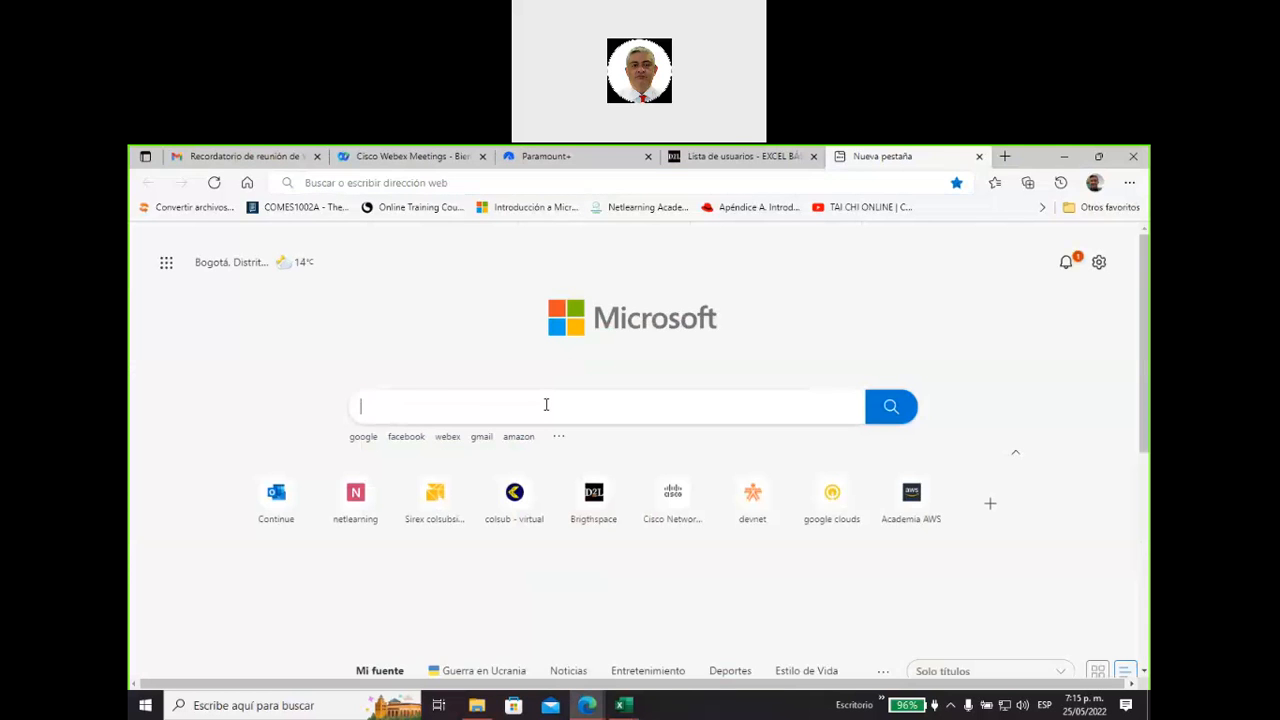
type("Certific")
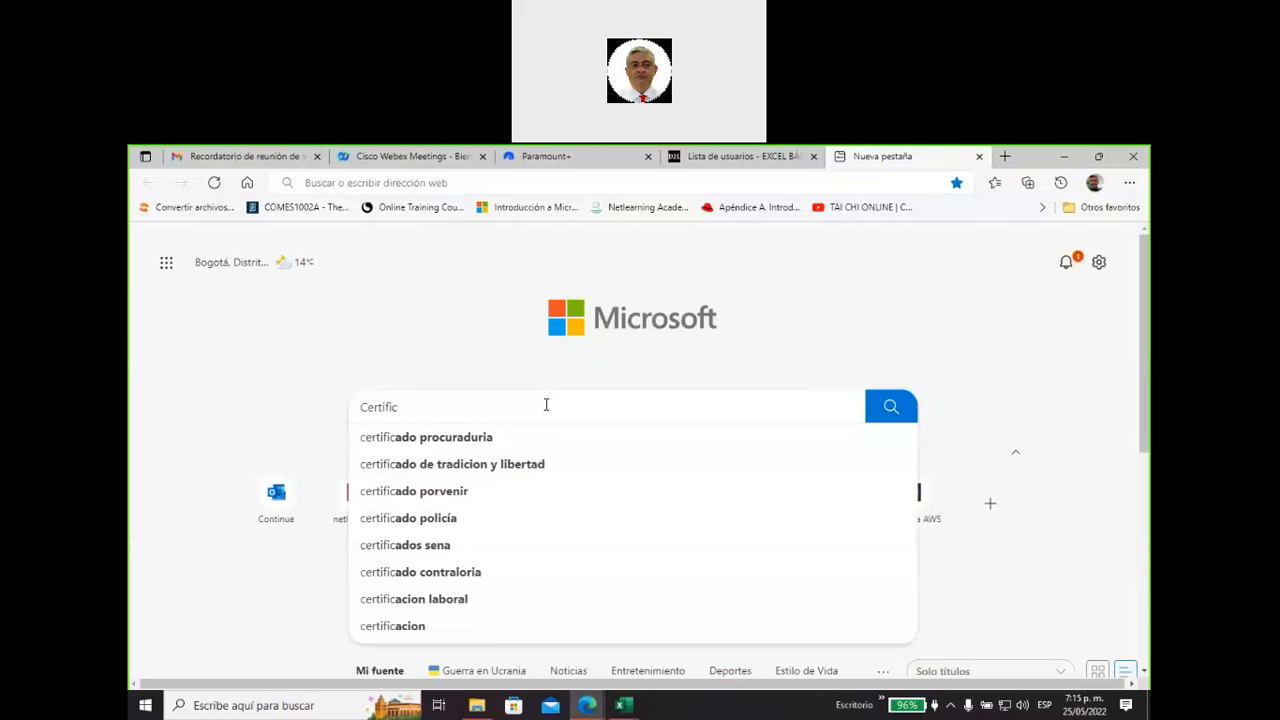
key("BackSpace")
type("cado")
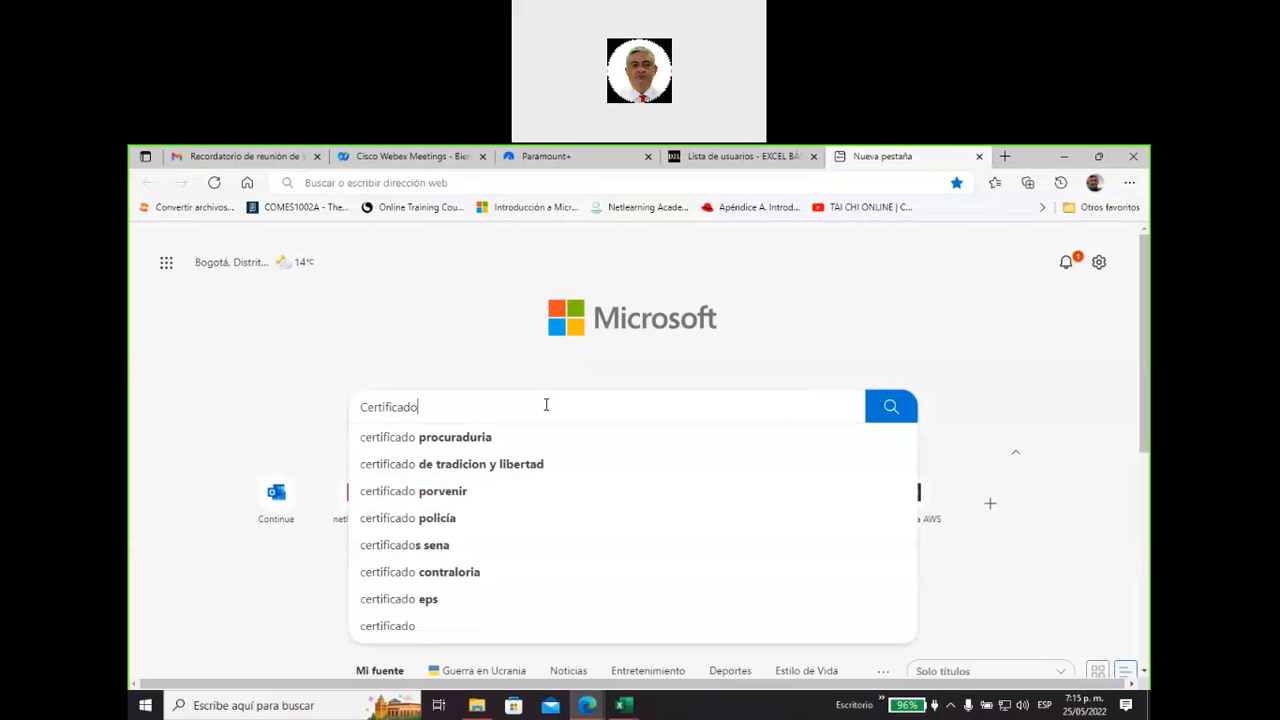
type(" cet ")
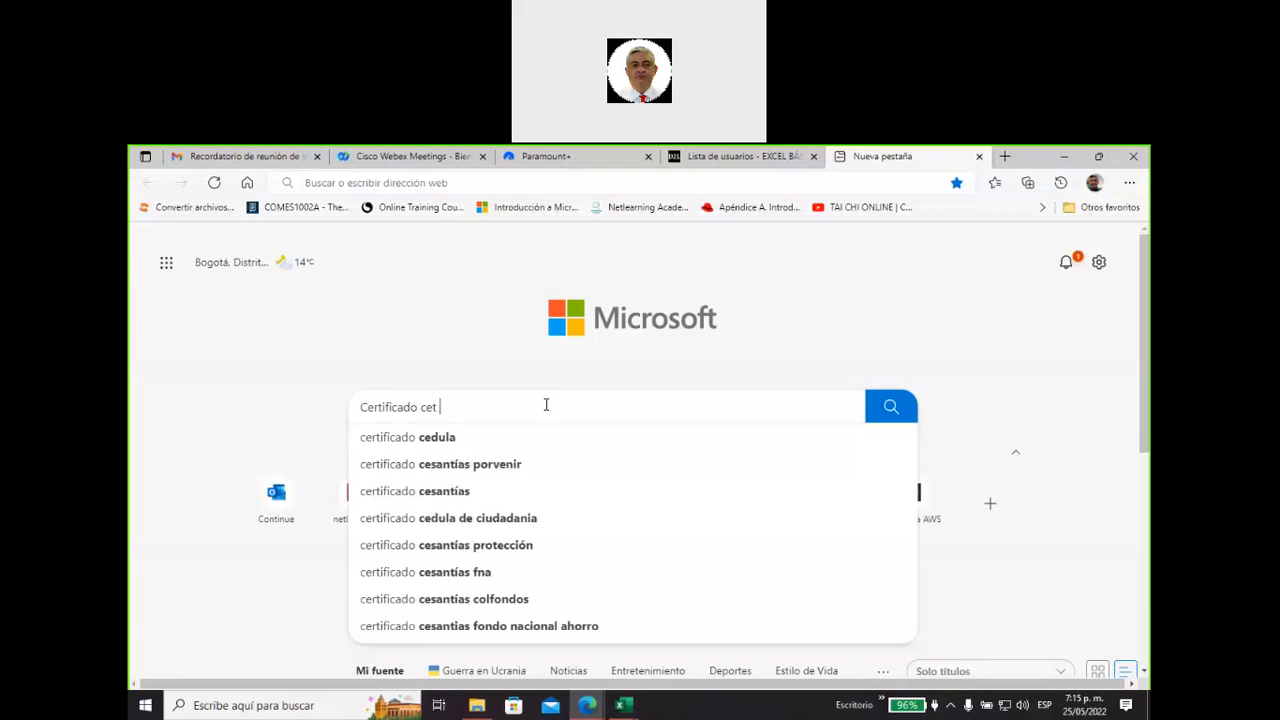
type("colsubsidi")
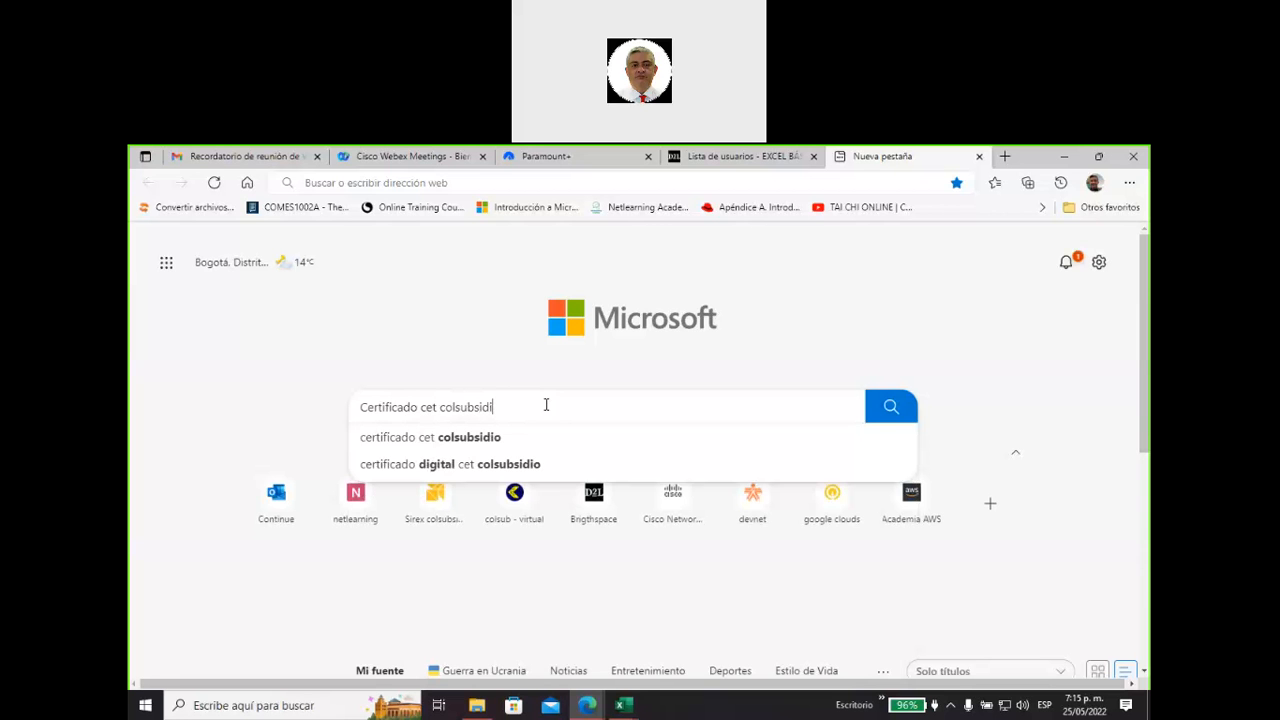
left_click(528, 434)
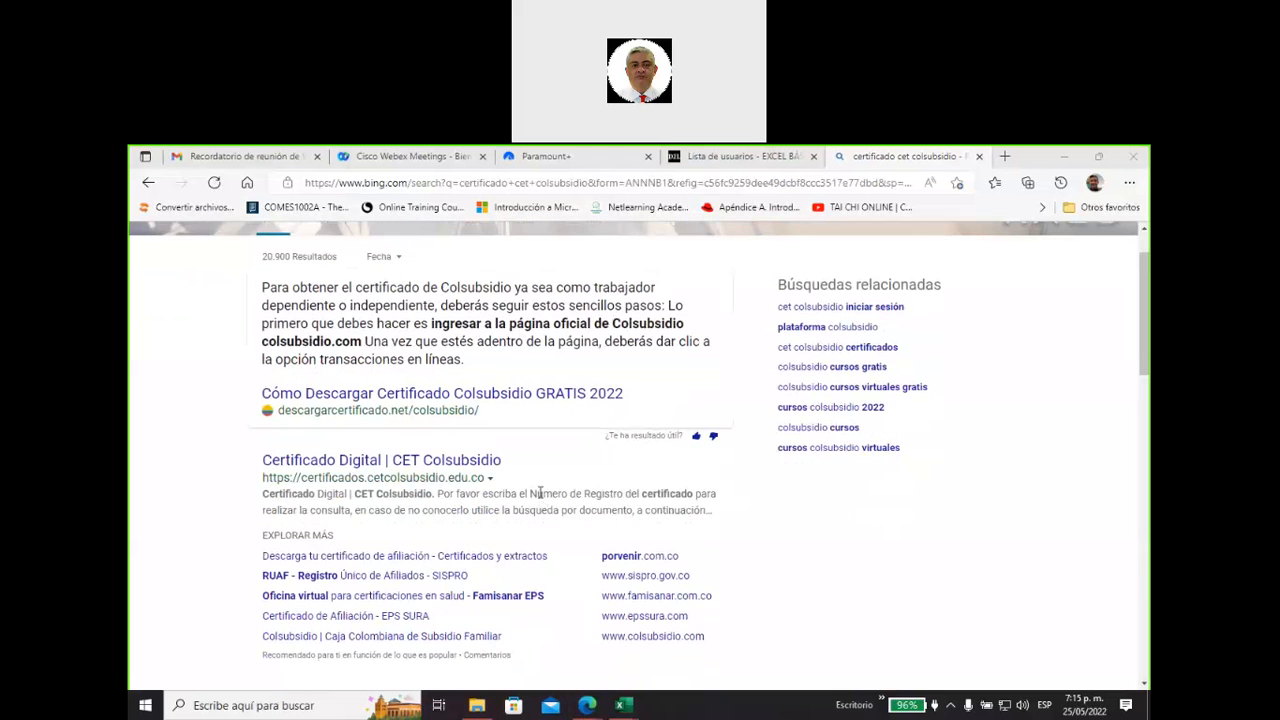
Open the Certificado Digital | CET Colsubsidio search result and select the page's web address.
scroll(539, 504, "down", 2)
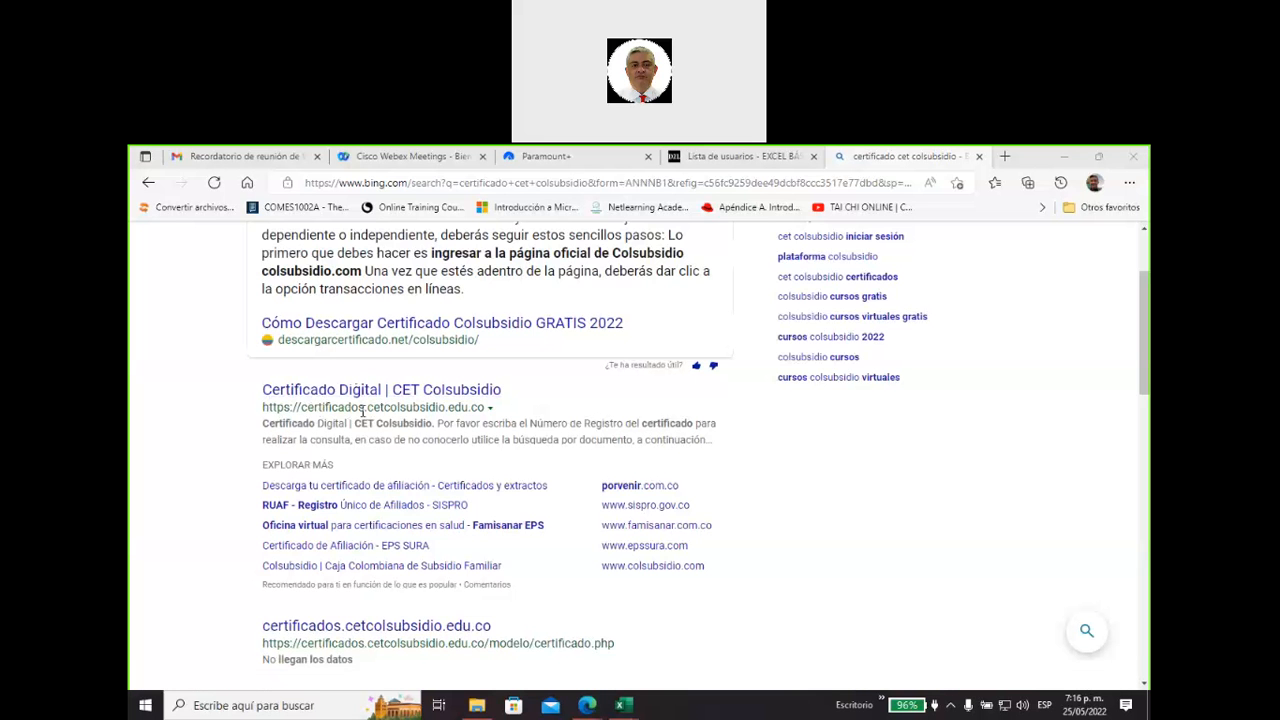
left_click(405, 397)
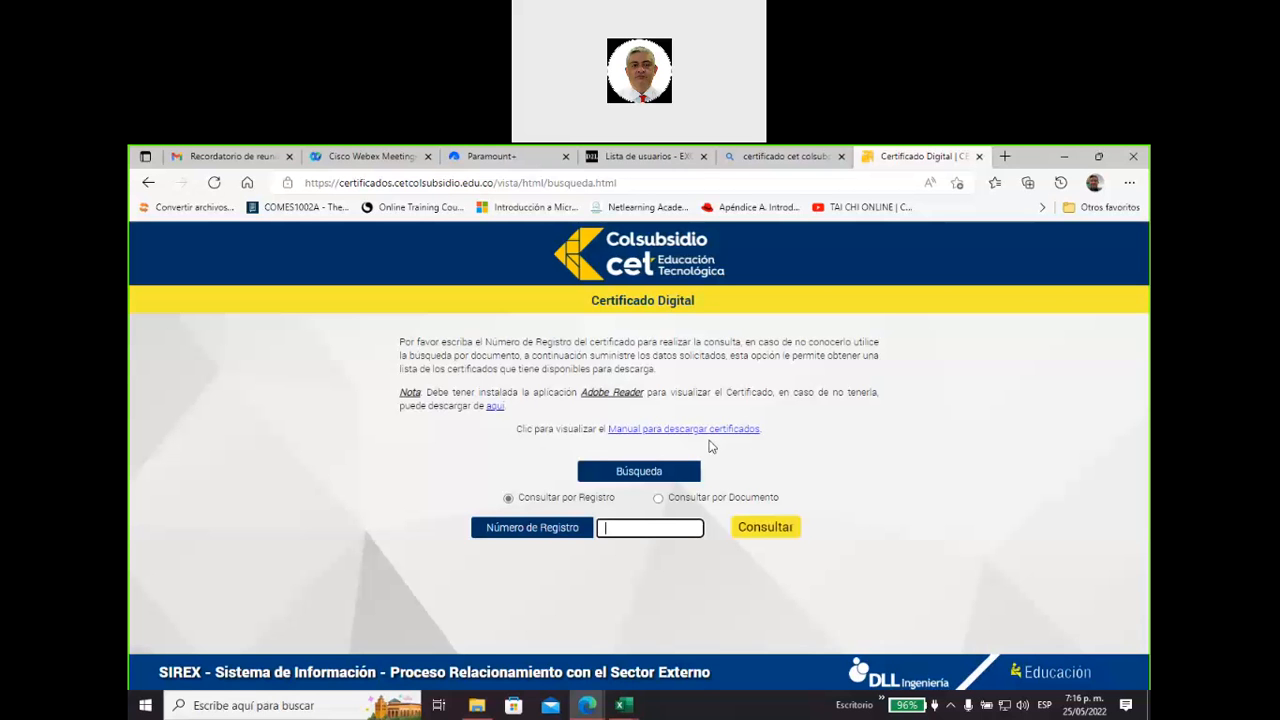
left_click(639, 182)
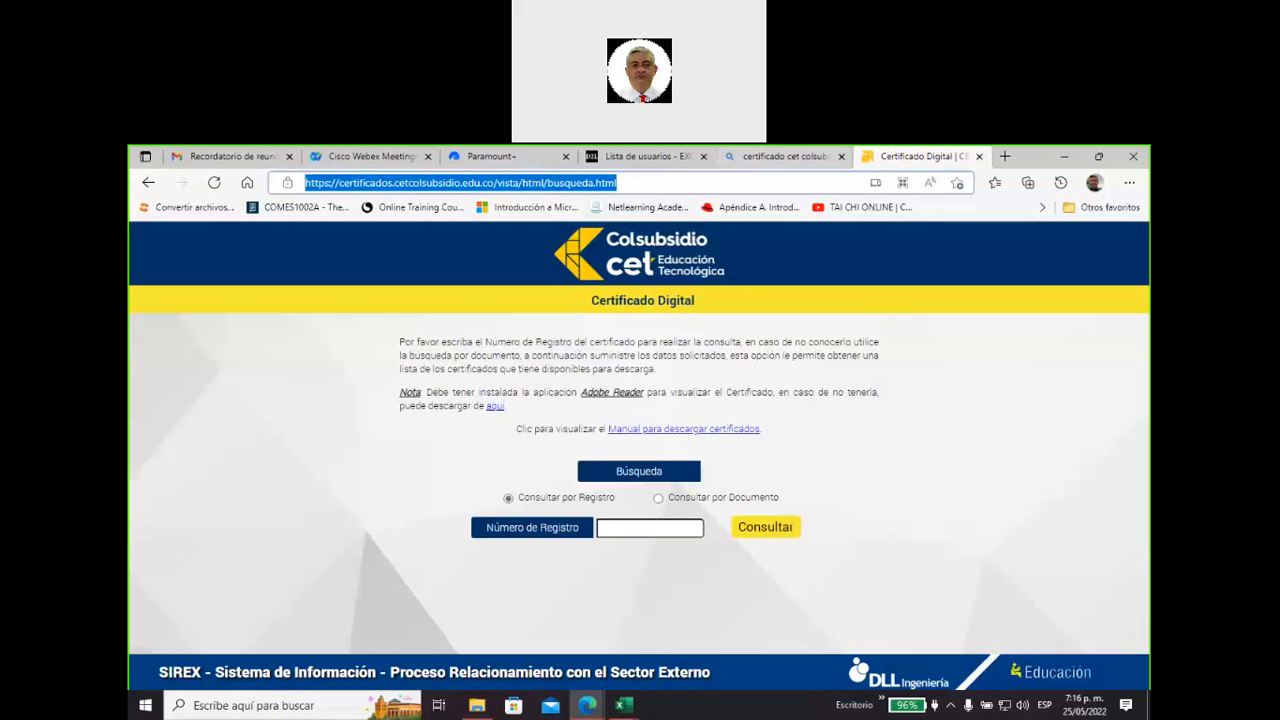
Set the Certificado Digital search to Consultar por Documento, with CC as the document type.
left_click(944, 160)
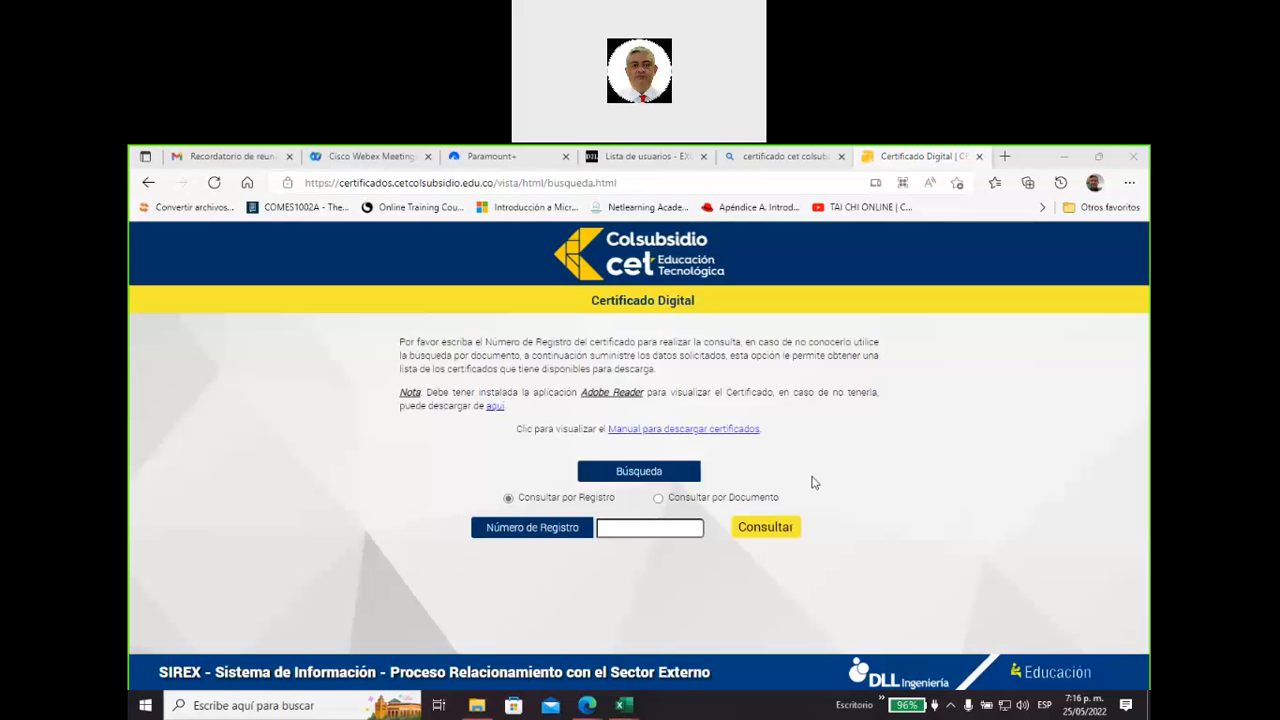
left_click(658, 497)
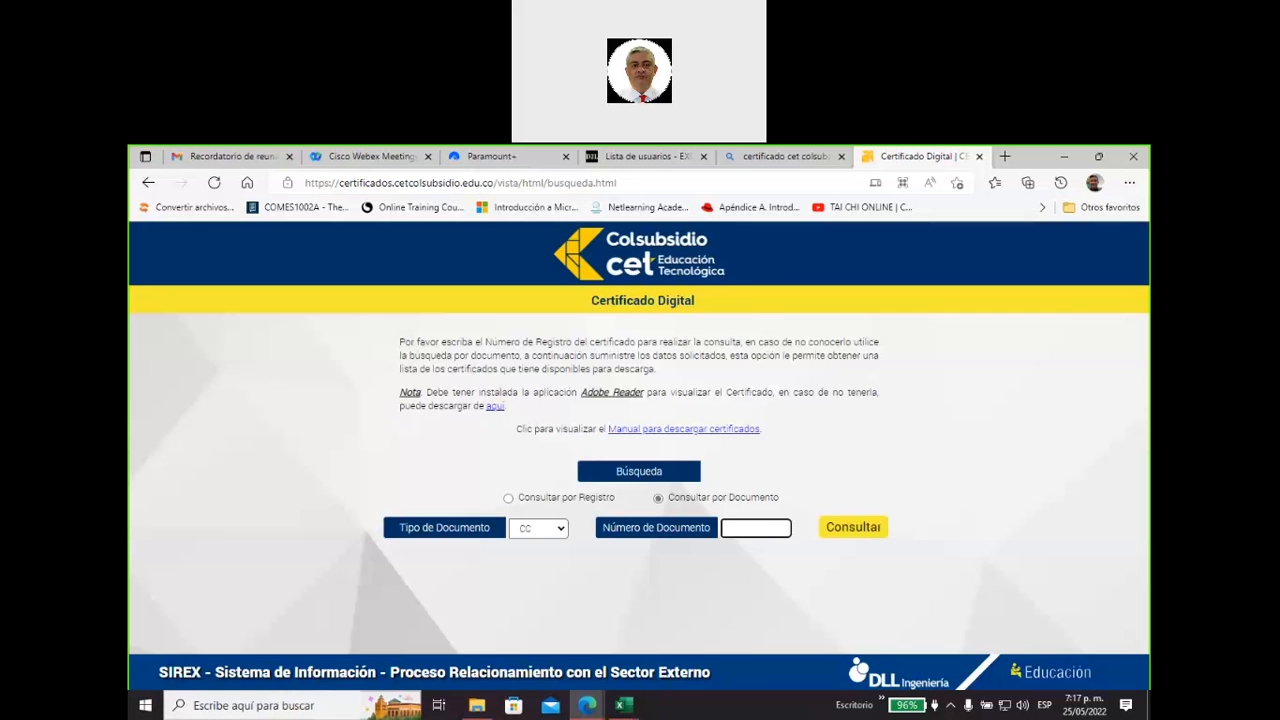
left_click(145, 710)
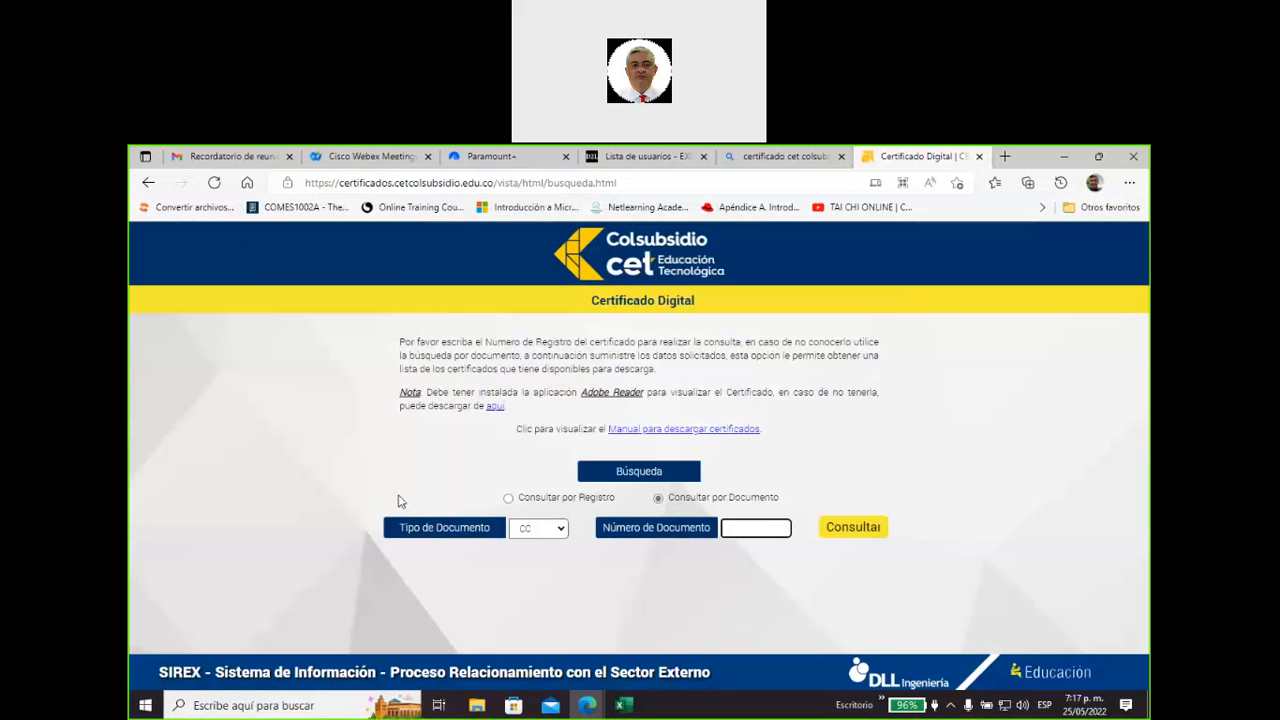
Leave the certificate page and its search results, return to the Excel course gradebook, and open the course's Contenido page.
left_click(147, 183)
left_click(305, 258)
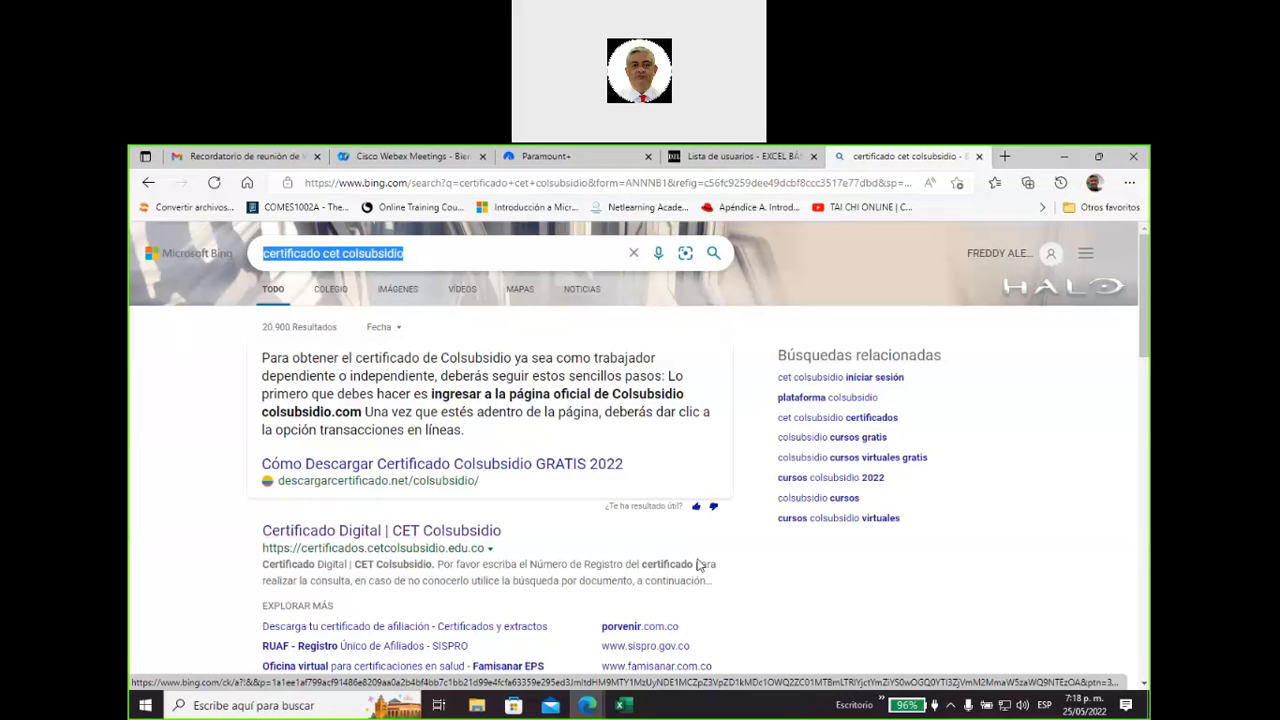
left_click(822, 600)
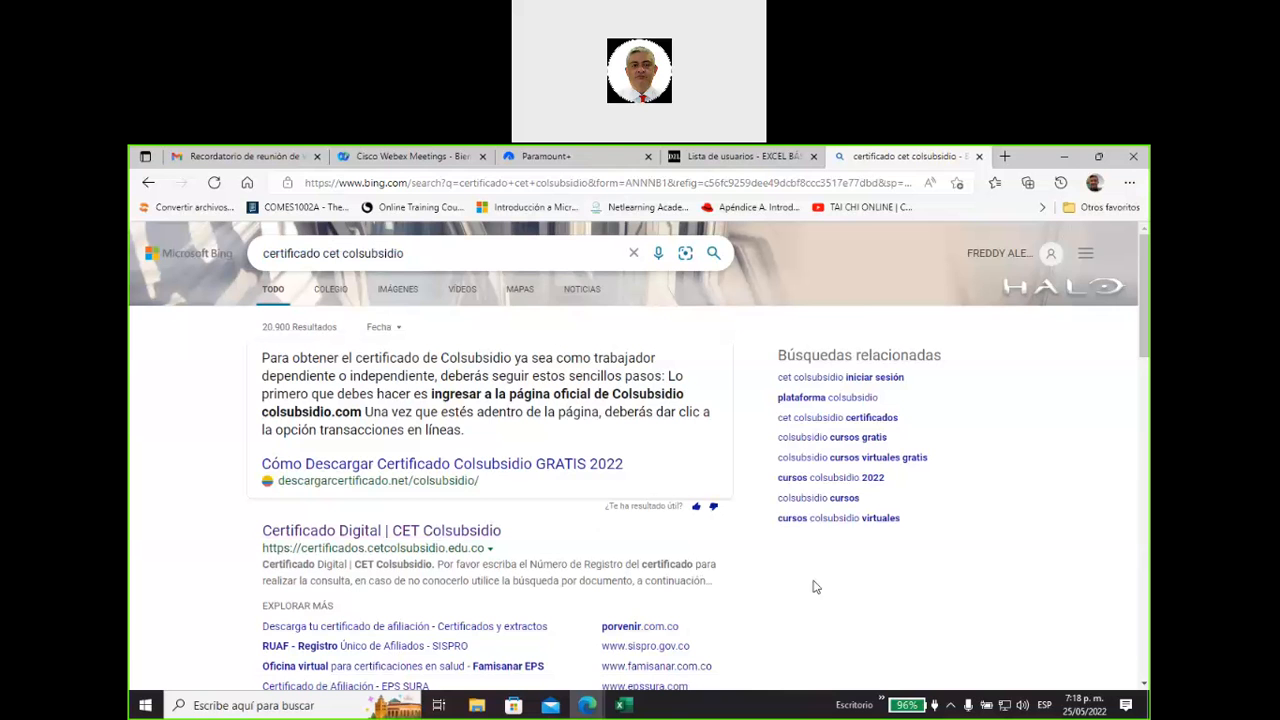
left_click(745, 157)
scroll(405, 410, "up", 4)
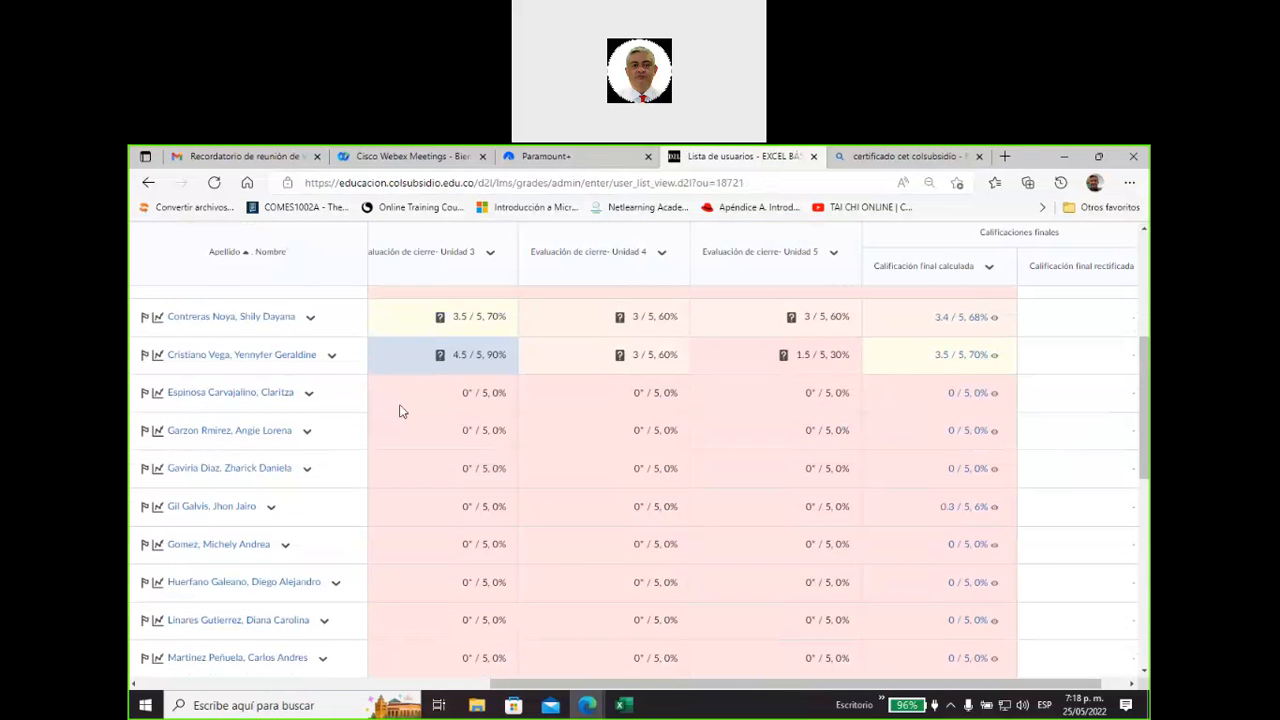
scroll(402, 411, "up", 5)
left_click(240, 297)
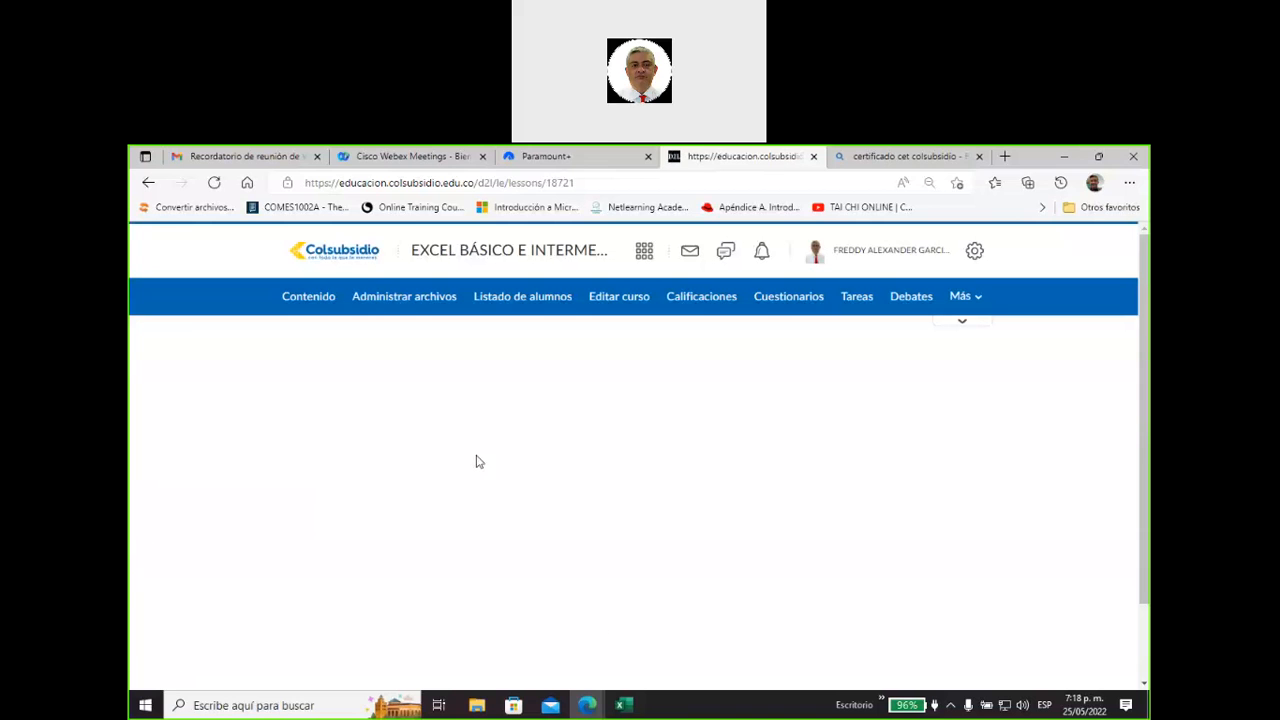
Switch to the Taller Unidad 5 workbook in Excel and view the column chart and video link on the Gráfico 1 sheet.
left_click(629, 711)
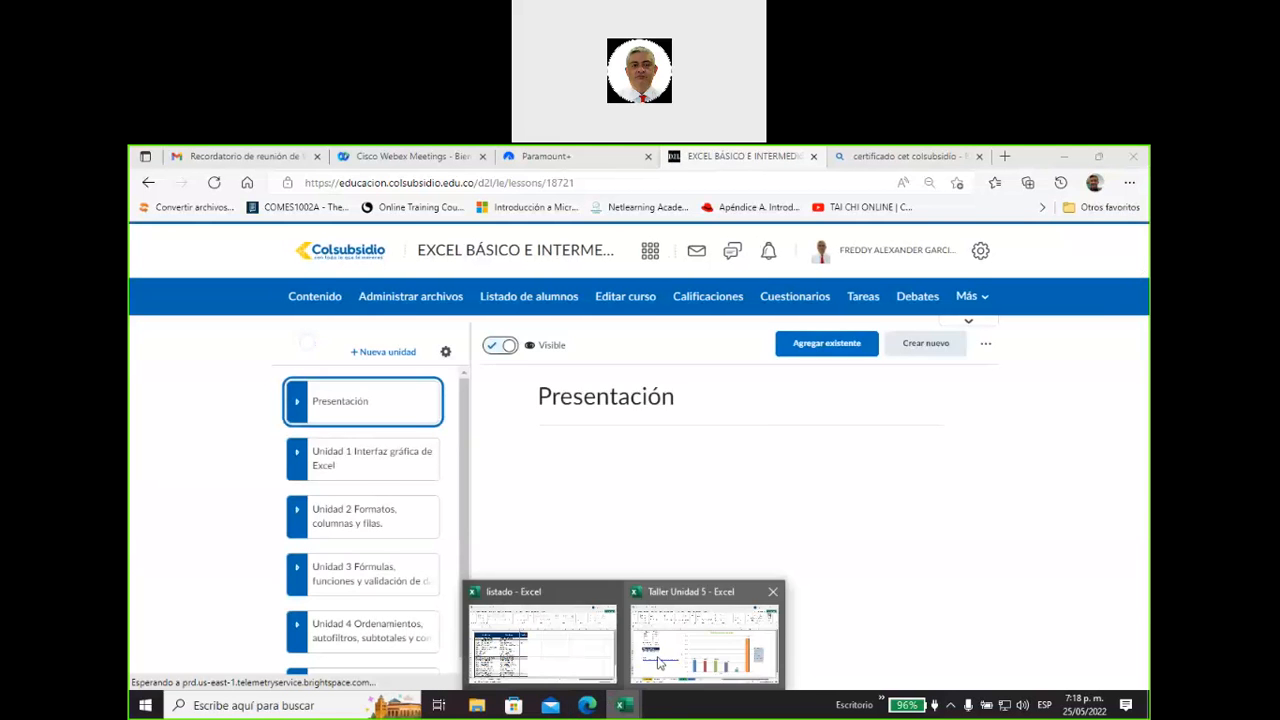
left_click(705, 640)
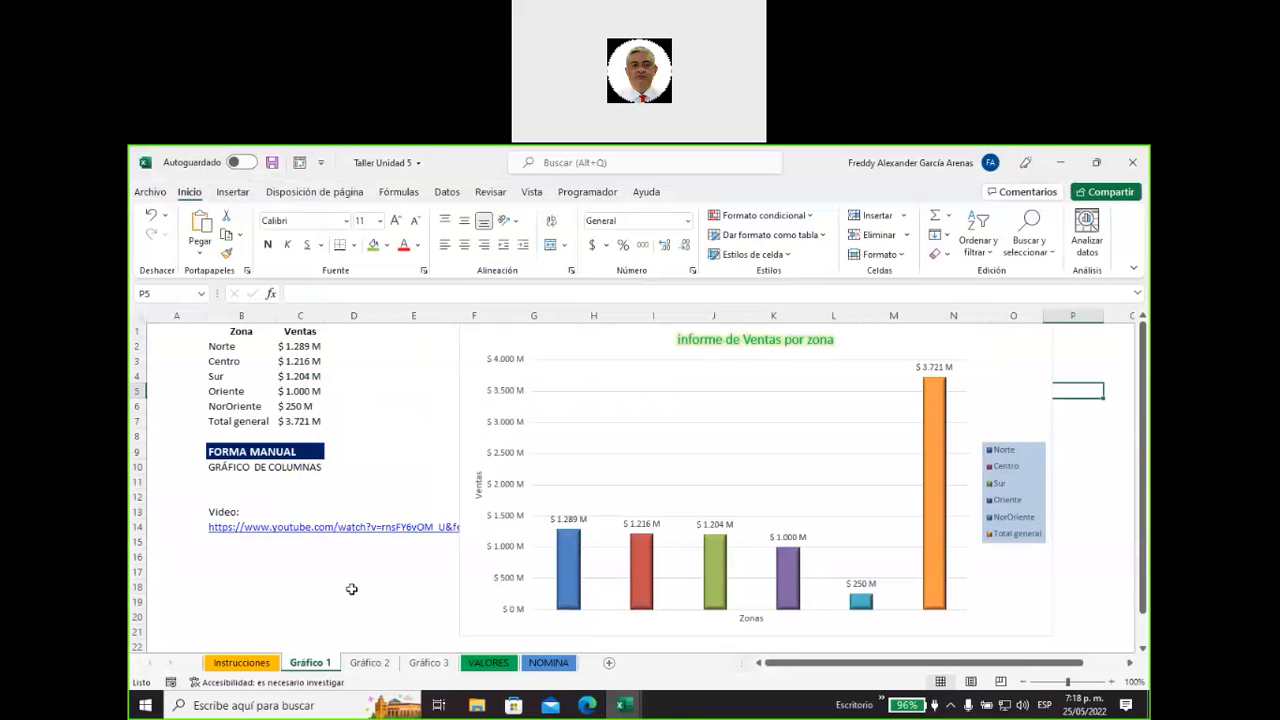
scroll(314, 520, "down", 1)
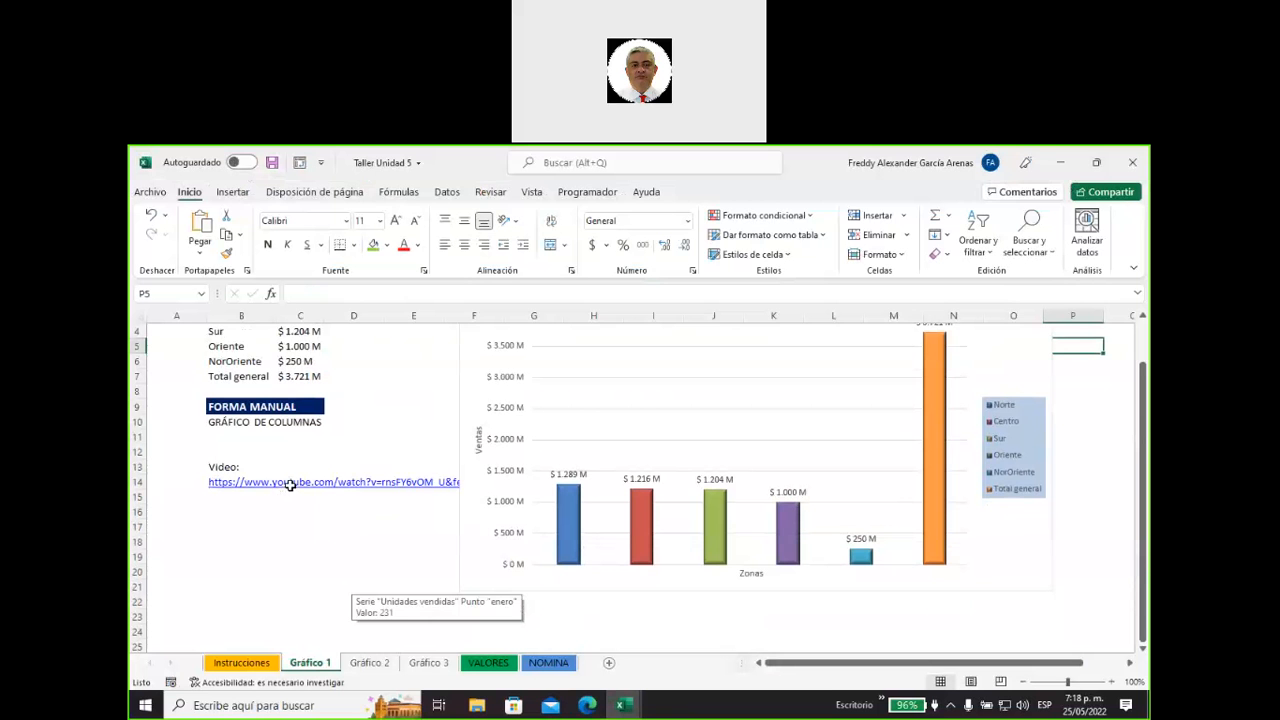